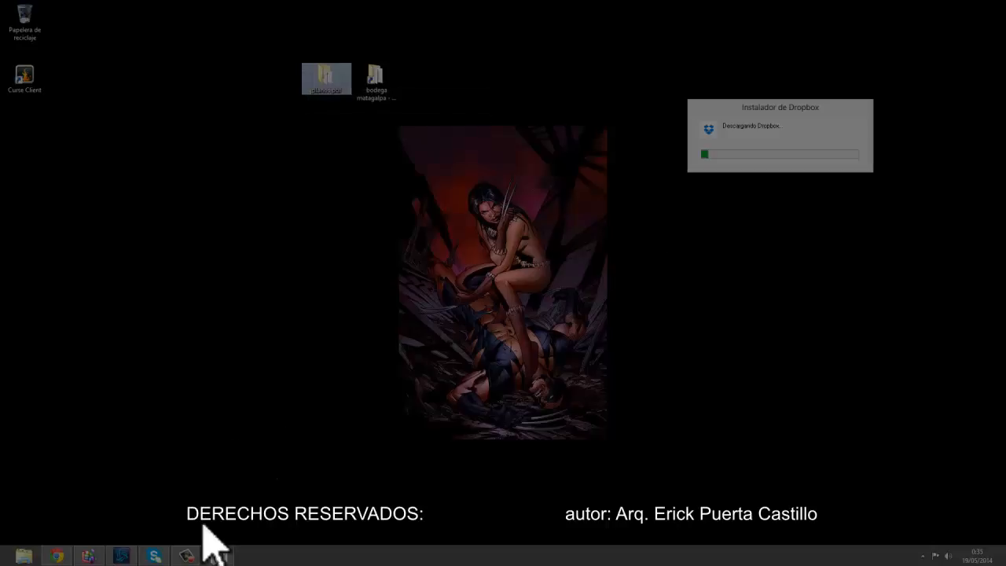
Step: Launch AutoCAD 2015 and open the recent drawing HS-6
{"action": "left_click", "coordinate": [24, 550]}
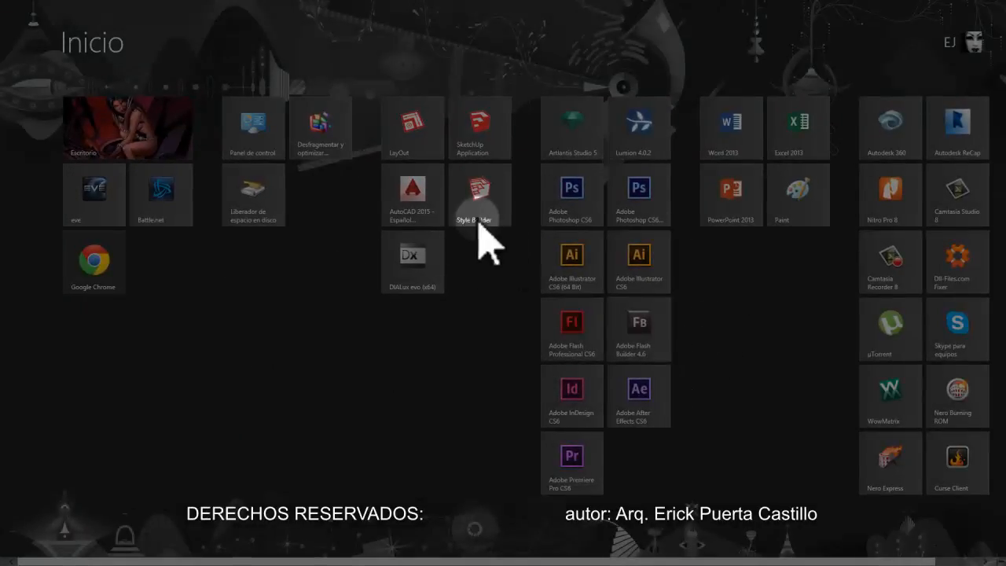
{"action": "left_click", "coordinate": [439, 198]}
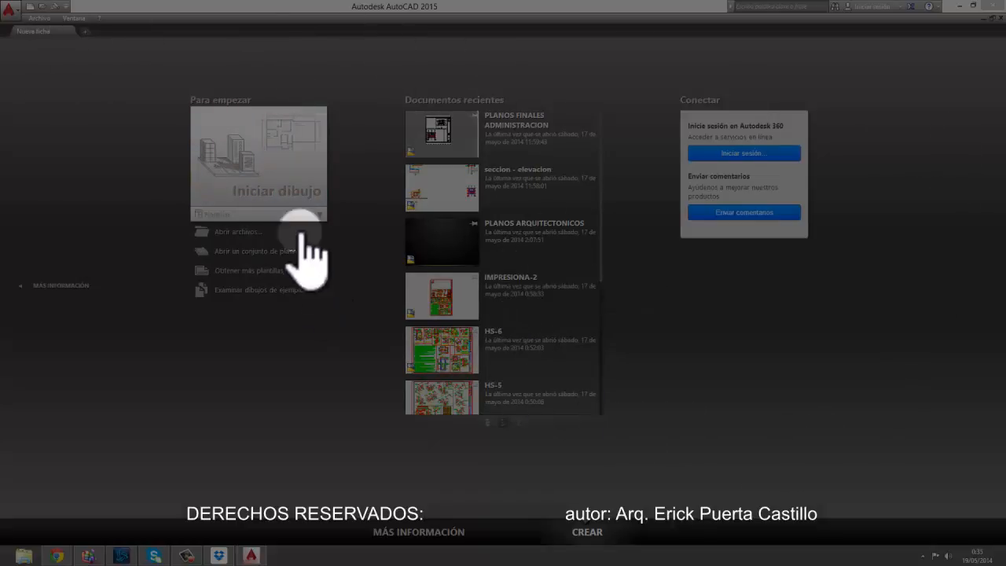
{"action": "left_click", "coordinate": [200, 553]}
{"action": "left_click", "coordinate": [199, 553]}
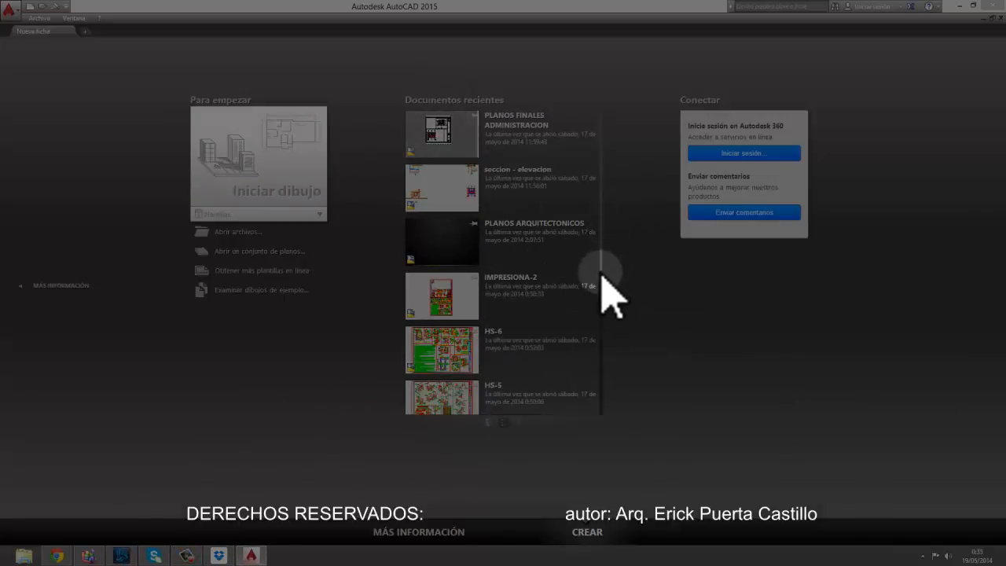
{"action": "left_click_drag", "start_coordinate": [600, 273], "coordinate": [602, 231]}
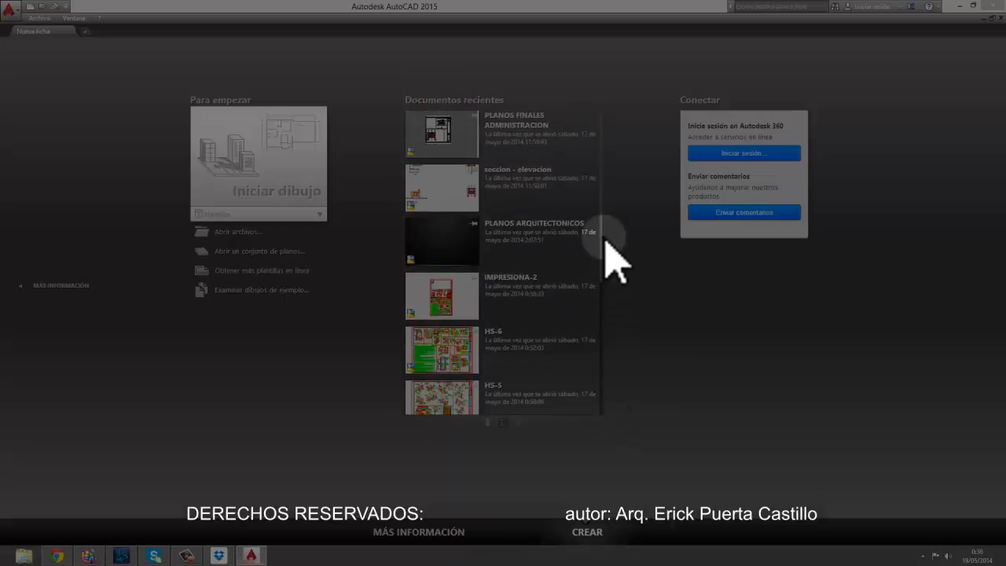
{"action": "left_click", "coordinate": [464, 338]}
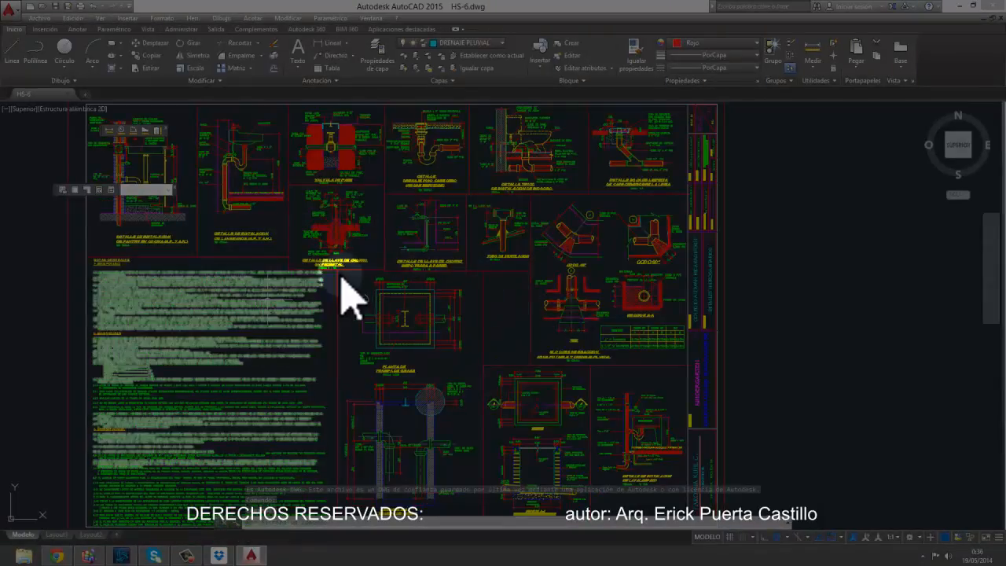
Step: Examine the plumbing details on the HS-6 sheet, including the pedestal tap, floor drain and toilet installation details
{"action": "scroll", "coordinate": [427, 350], "scroll_direction": "down", "scroll_amount": 5}
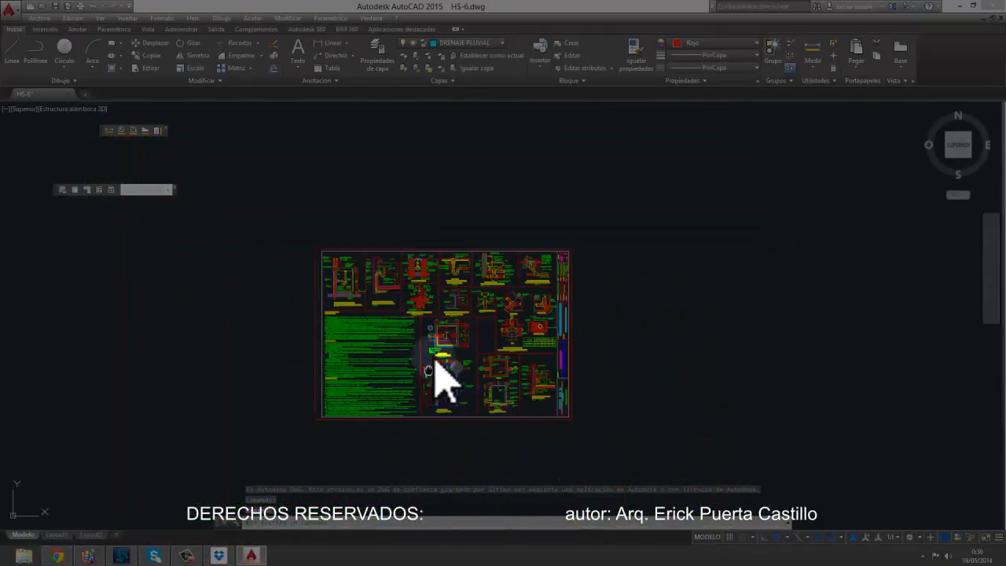
{"action": "middle_click_drag", "start_coordinate": [436, 364], "coordinate": [602, 281]}
{"action": "scroll", "coordinate": [651, 217], "scroll_direction": "up", "scroll_amount": 3}
{"action": "middle_click_drag", "start_coordinate": [652, 218], "coordinate": [478, 314]}
{"action": "scroll", "coordinate": [402, 217], "scroll_direction": "up", "scroll_amount": 2}
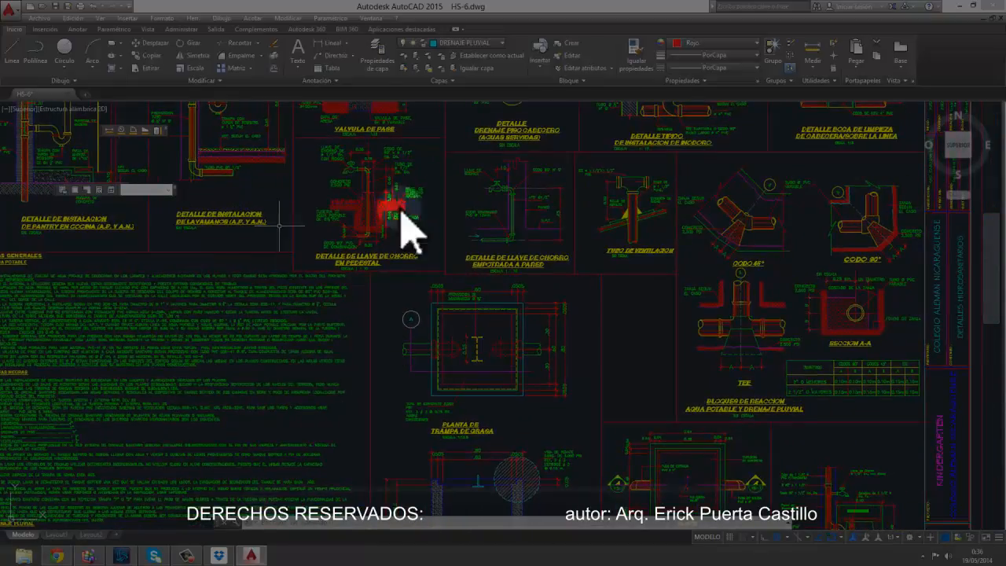
{"action": "scroll", "coordinate": [409, 232], "scroll_direction": "up", "scroll_amount": 3}
{"action": "middle_click_drag", "start_coordinate": [353, 213], "coordinate": [602, 292]}
{"action": "scroll", "coordinate": [565, 291], "scroll_direction": "down", "scroll_amount": 2}
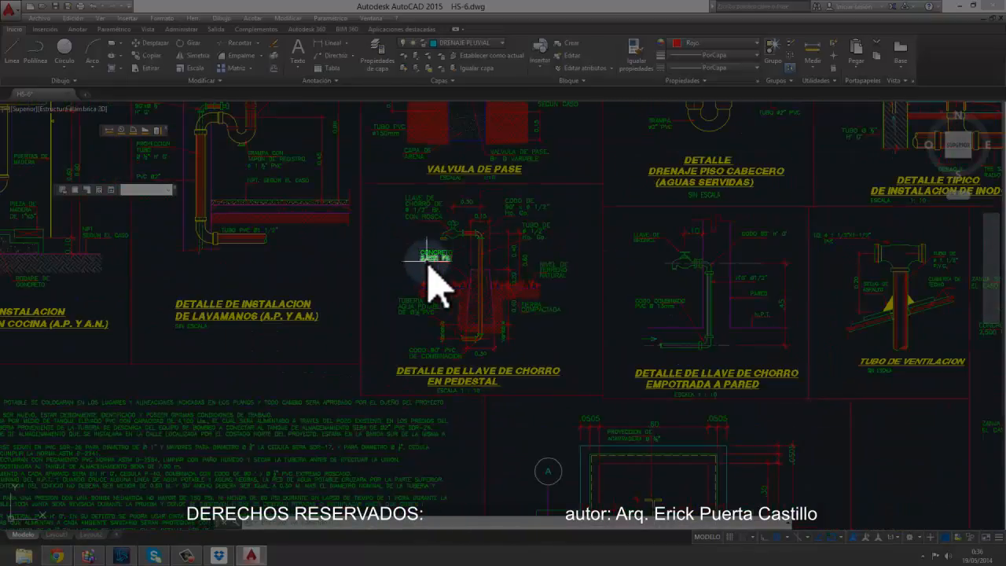
{"action": "scroll", "coordinate": [428, 265], "scroll_direction": "down", "scroll_amount": 2}
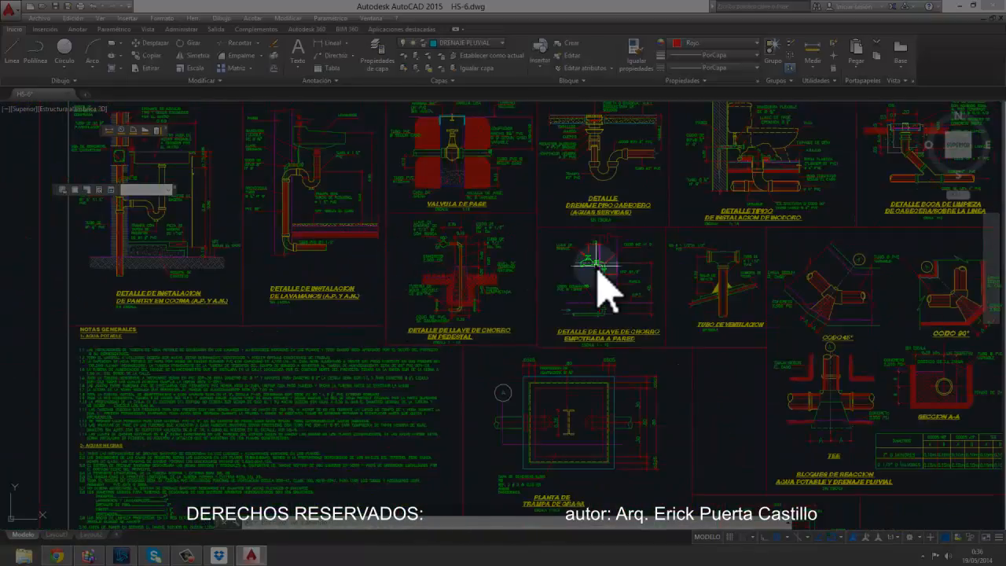
{"action": "scroll", "coordinate": [550, 267], "scroll_direction": "up", "scroll_amount": 5}
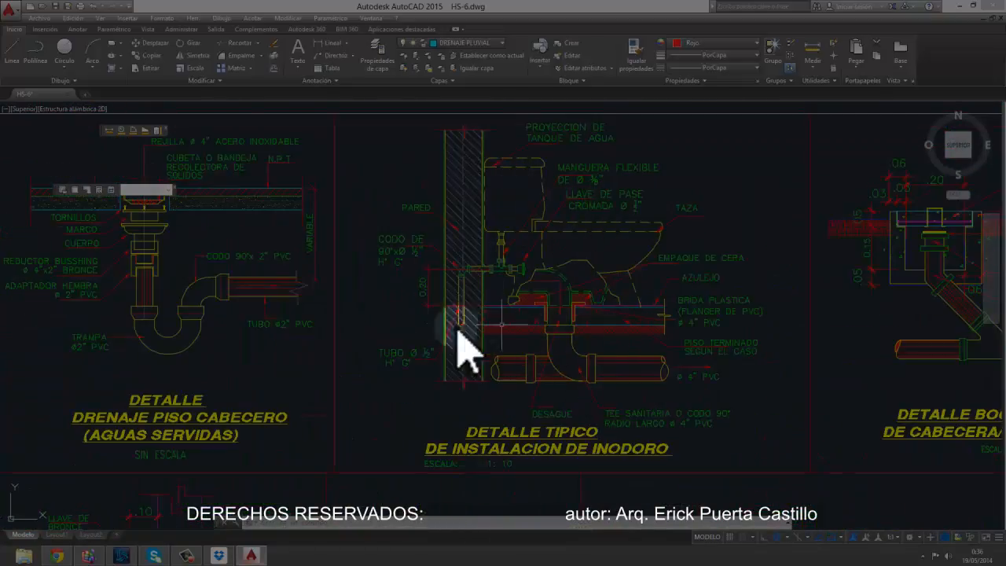
{"action": "scroll", "coordinate": [458, 334], "scroll_direction": "down", "scroll_amount": 6}
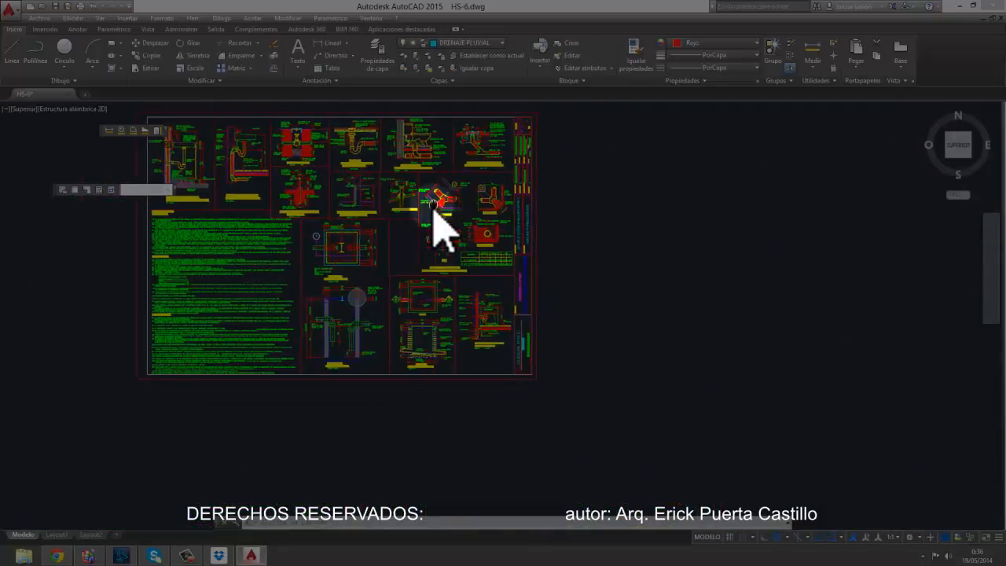
Step: Close the HS-6 drawing to return to the start page
{"action": "left_click", "coordinate": [67, 92]}
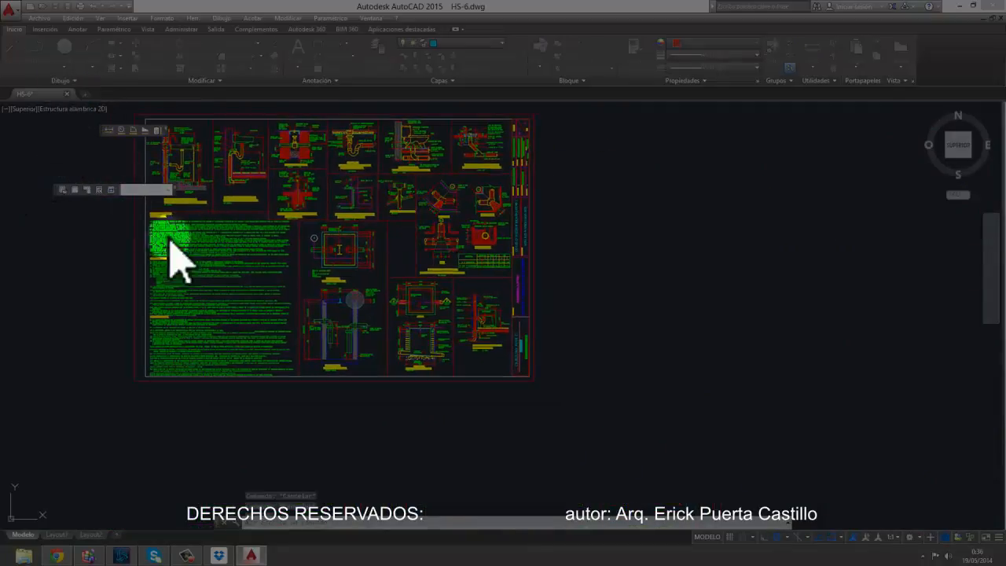
{"action": "left_click", "coordinate": [545, 300]}
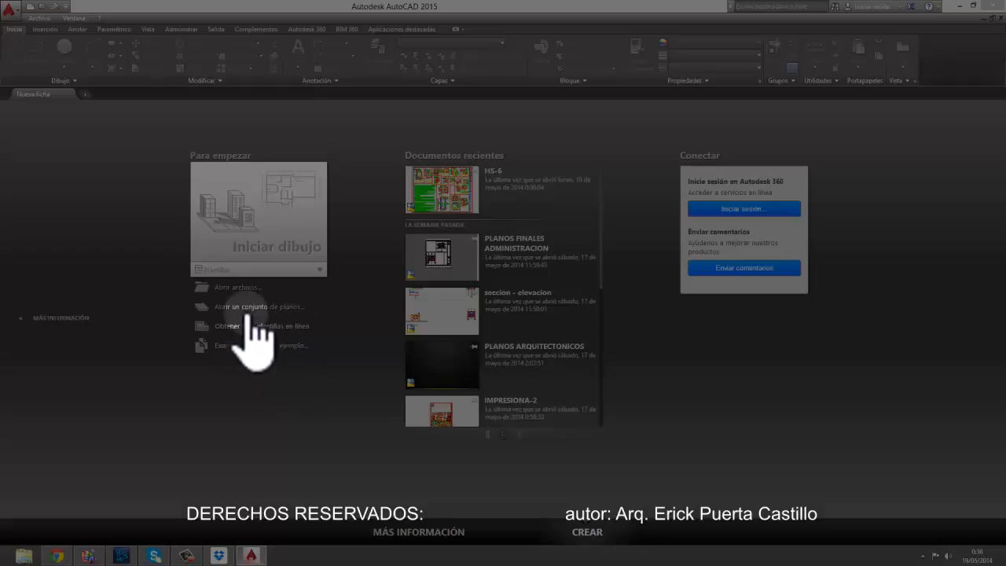
Step: Look at the drawing files available to open in the DISEÑO DEL BUNQUER folder and cancel the file selection
{"action": "left_click", "coordinate": [238, 288]}
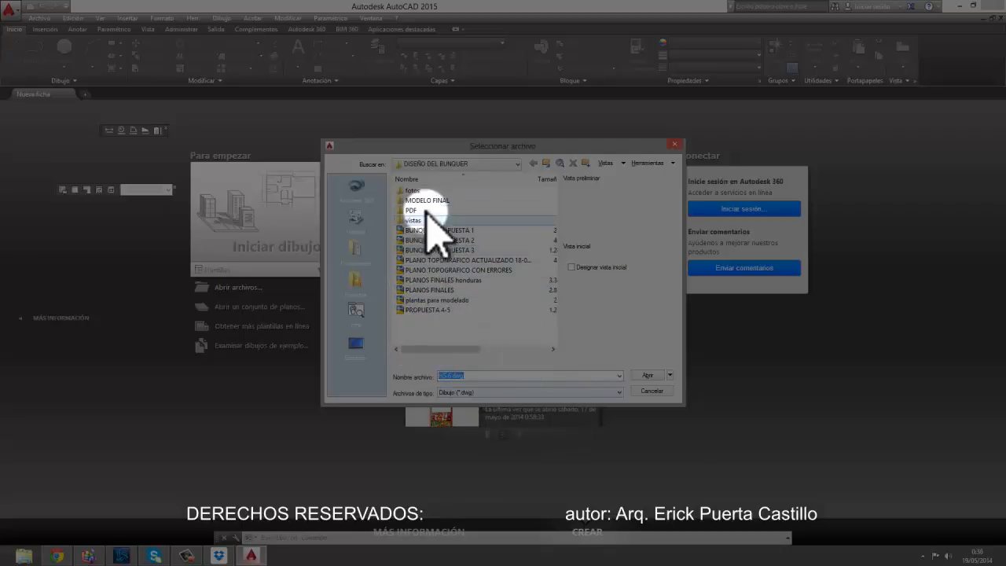
{"action": "left_click", "coordinate": [673, 146]}
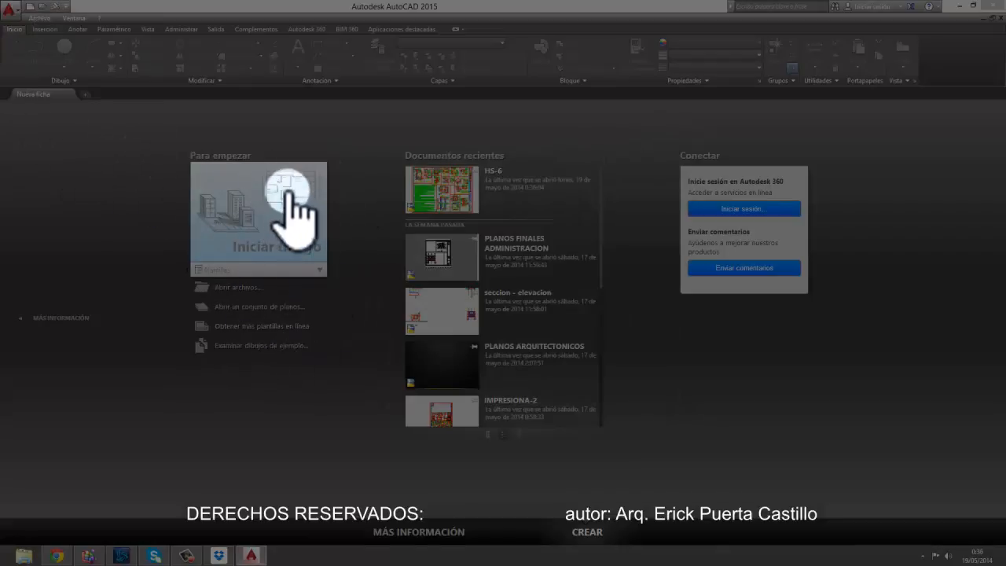
Step: Create a new drawing from the acad template and minimize the Dropbox installer window covering it
{"action": "left_click", "coordinate": [30, 7]}
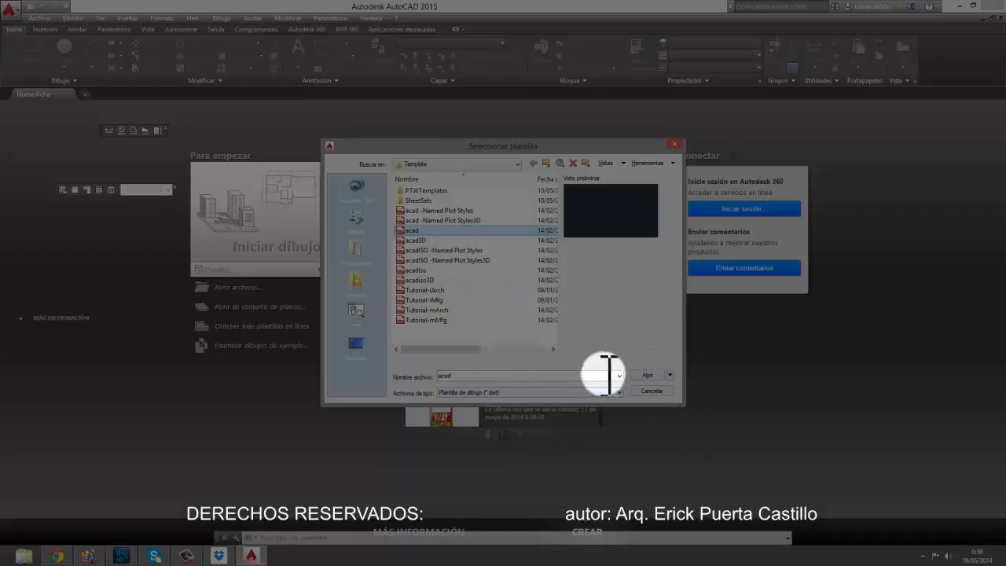
{"action": "left_click", "coordinate": [649, 376]}
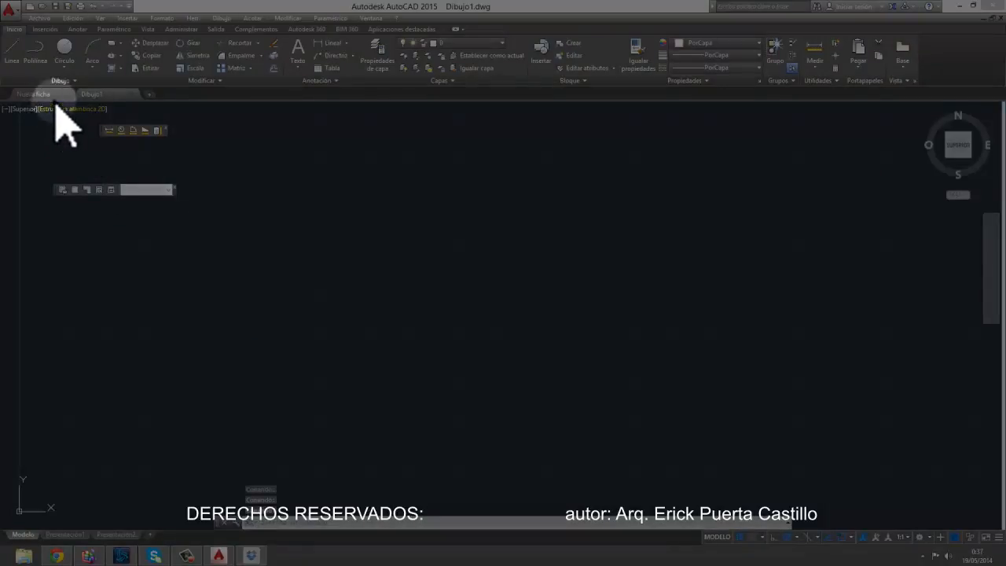
{"action": "left_click_drag", "start_coordinate": [529, 245], "coordinate": [784, 222]}
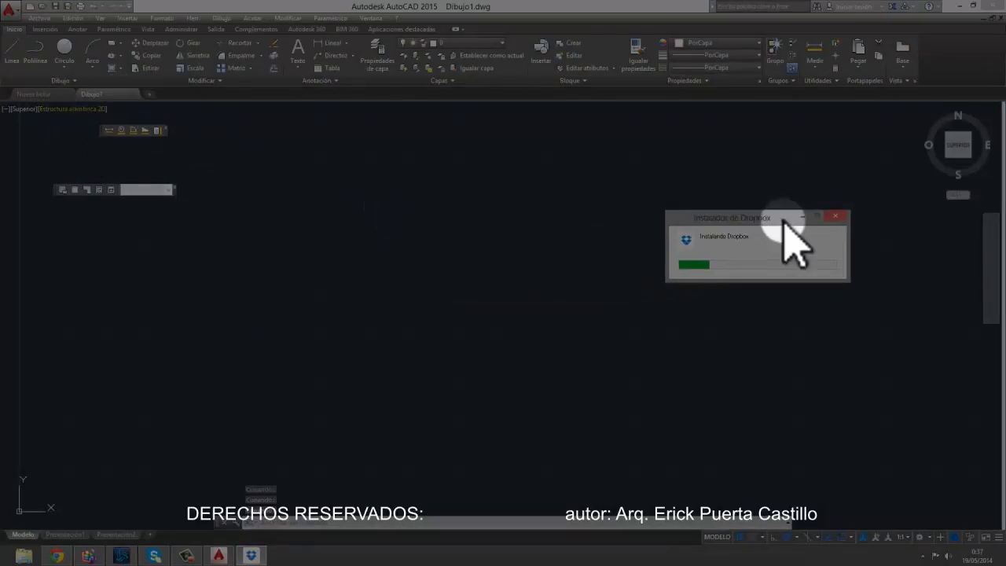
{"action": "left_click", "coordinate": [801, 217]}
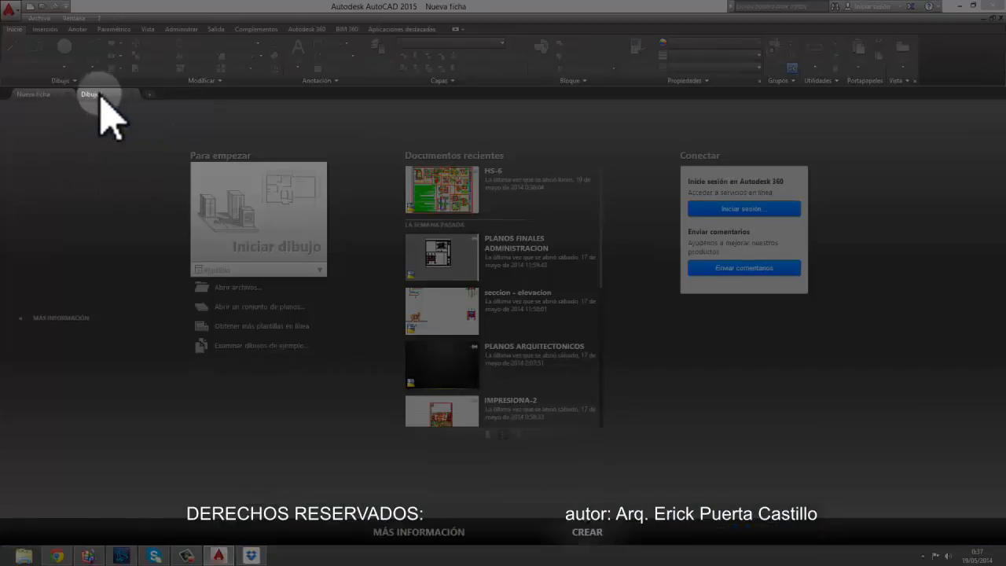
Step: Compare the start page with the new blank drawing Dibujo1, finishing in Dibujo1
{"action": "left_click", "coordinate": [86, 93]}
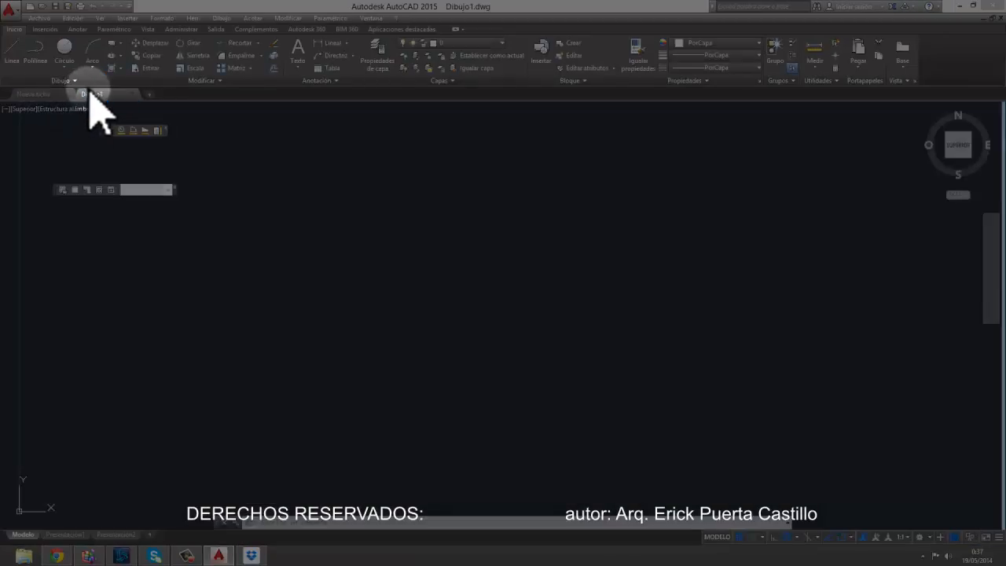
{"action": "left_click", "coordinate": [54, 95]}
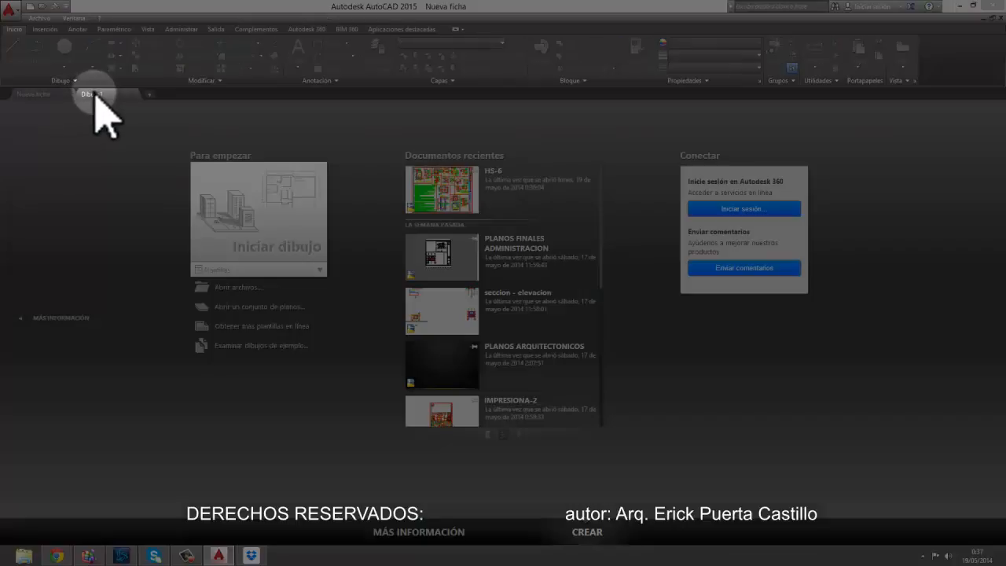
{"action": "left_click", "coordinate": [88, 94]}
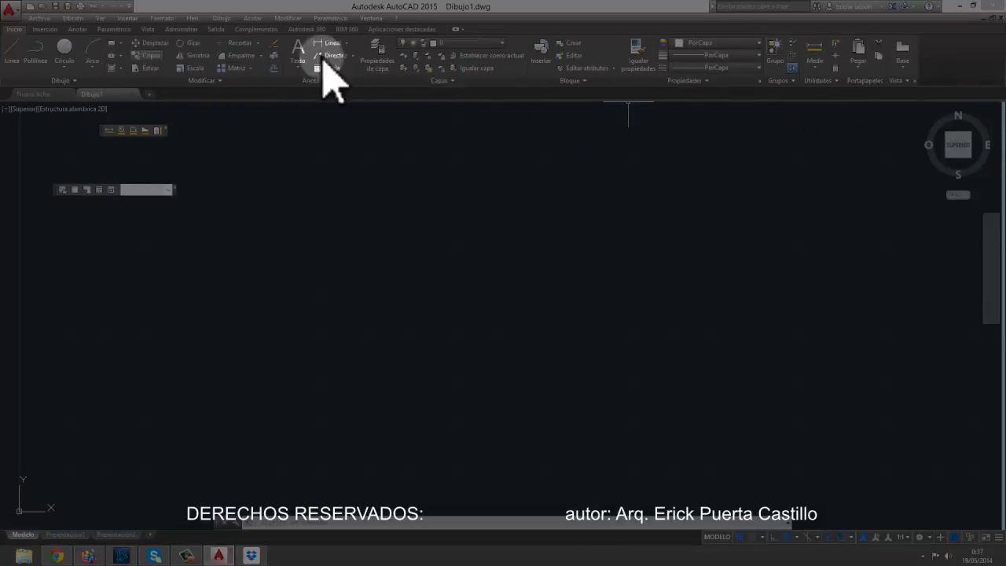
Step: Cycle the ribbon through its collapsed display states, previewing the grouped tools, and restore the full ribbon
{"action": "left_click", "coordinate": [457, 29]}
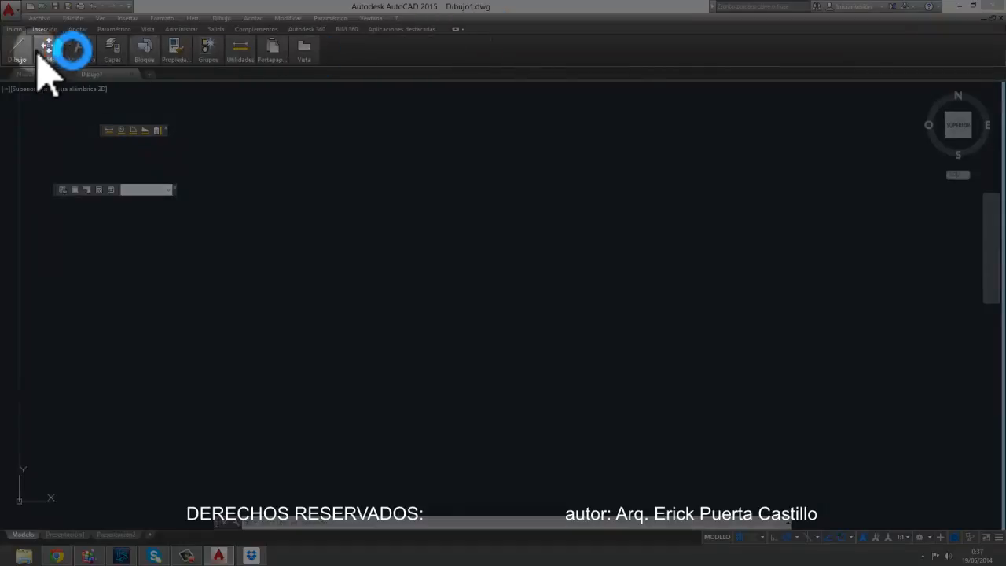
{"action": "mouse_move", "coordinate": [86, 43]}
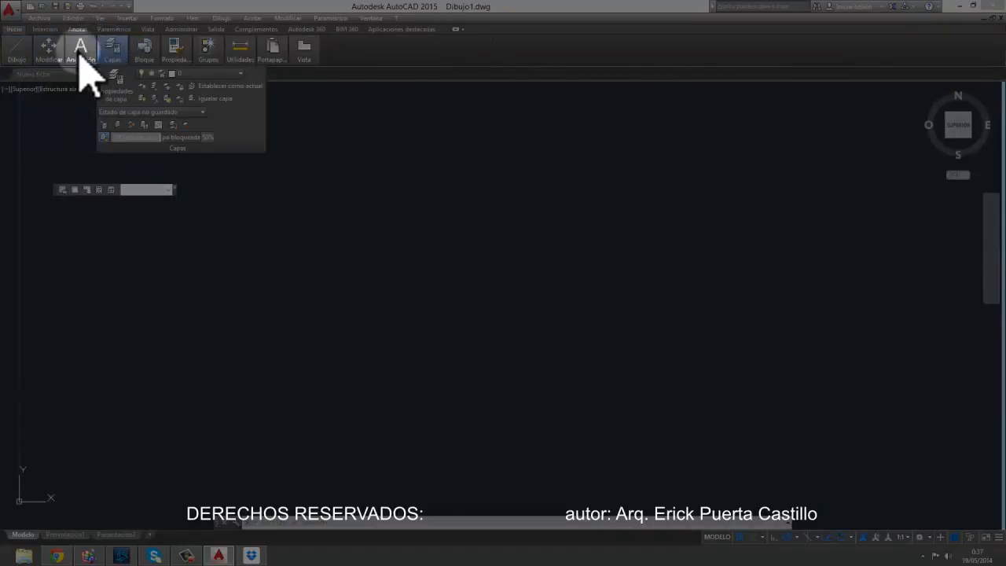
{"action": "mouse_move", "coordinate": [203, 59]}
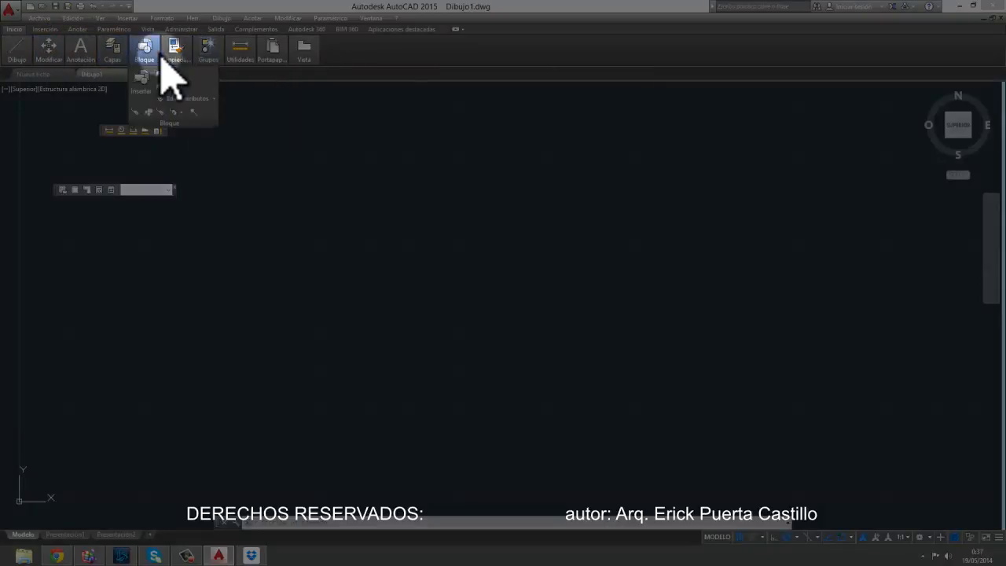
{"action": "mouse_move", "coordinate": [249, 57]}
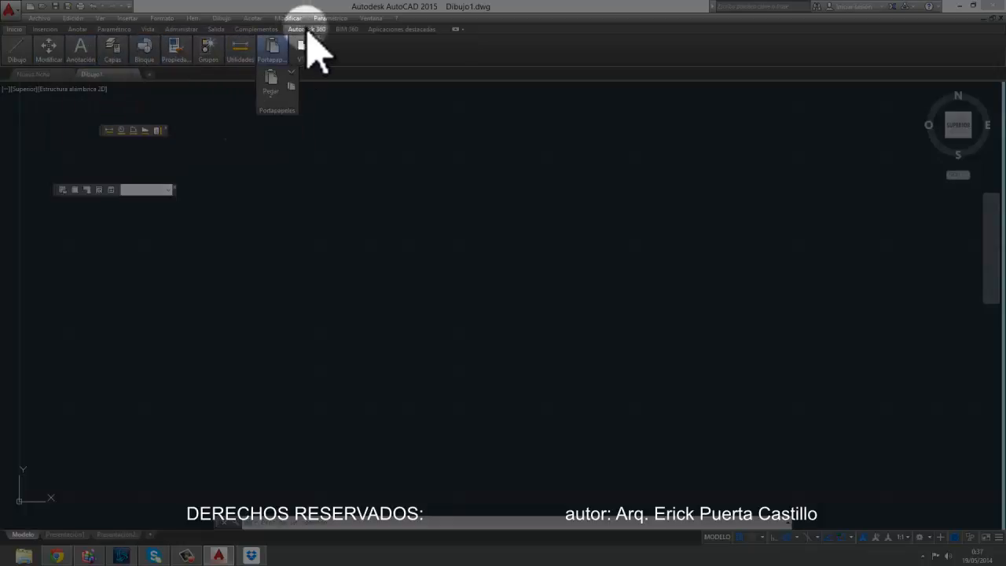
{"action": "left_click", "coordinate": [454, 30]}
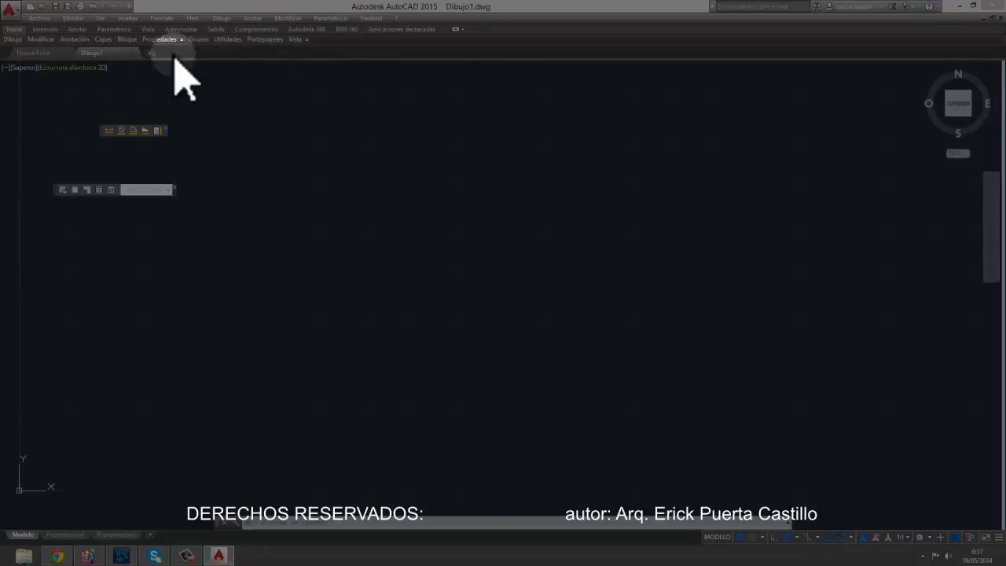
{"action": "left_click", "coordinate": [454, 30]}
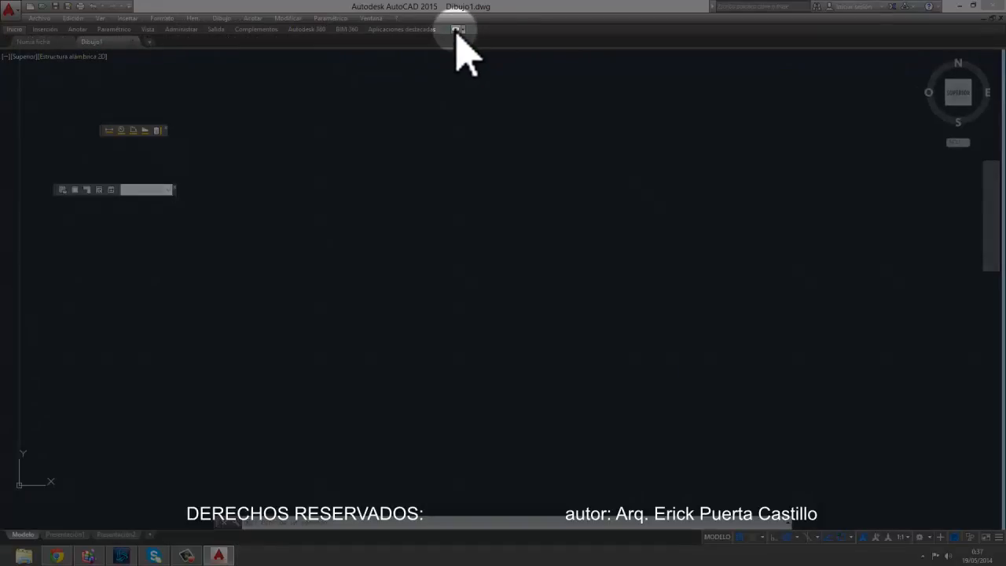
{"action": "left_click", "coordinate": [455, 30]}
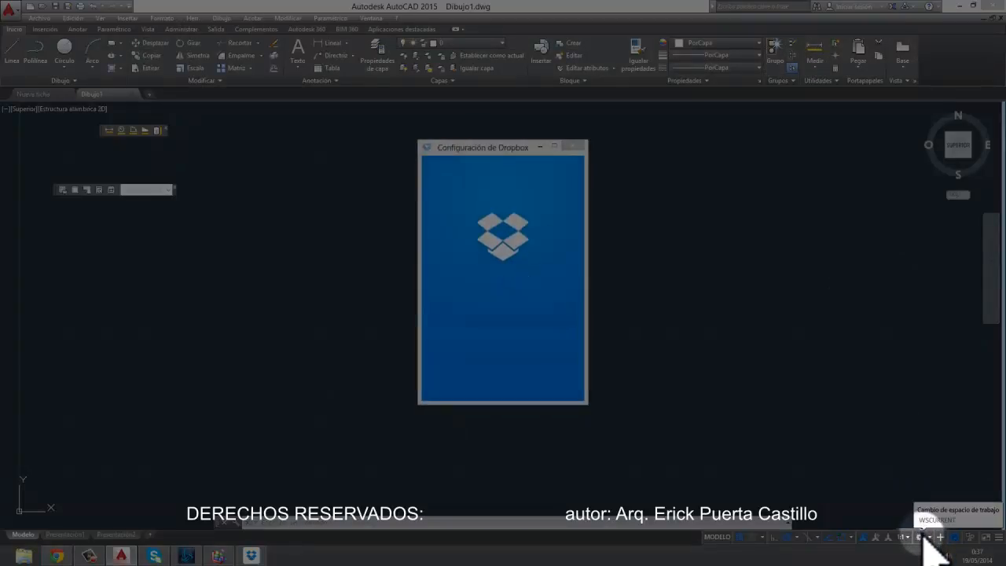
Step: Minimize the Dropbox configuration window and review the available workspaces, keeping Dibujo y anotación
{"action": "left_click", "coordinate": [539, 148]}
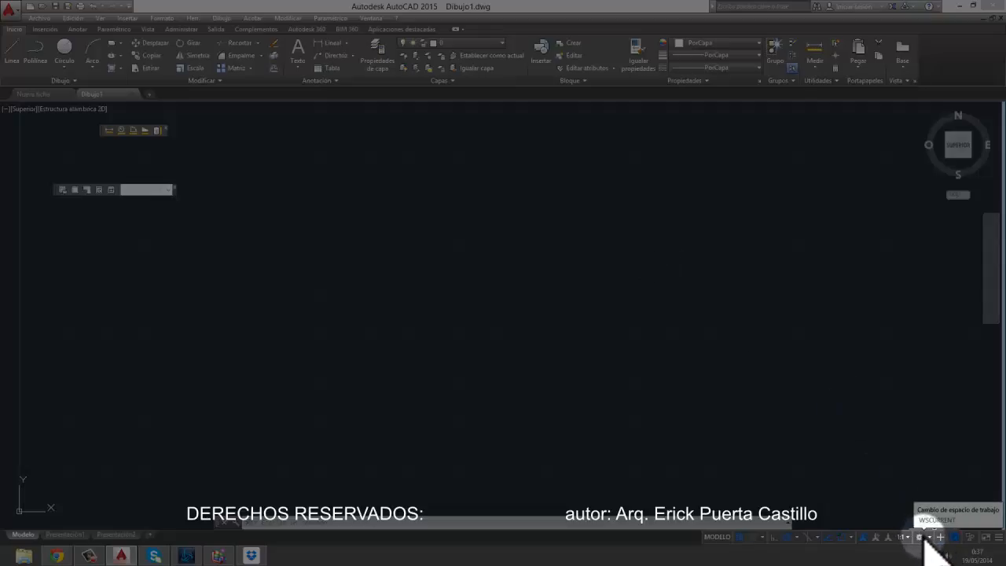
{"action": "left_click", "coordinate": [923, 538]}
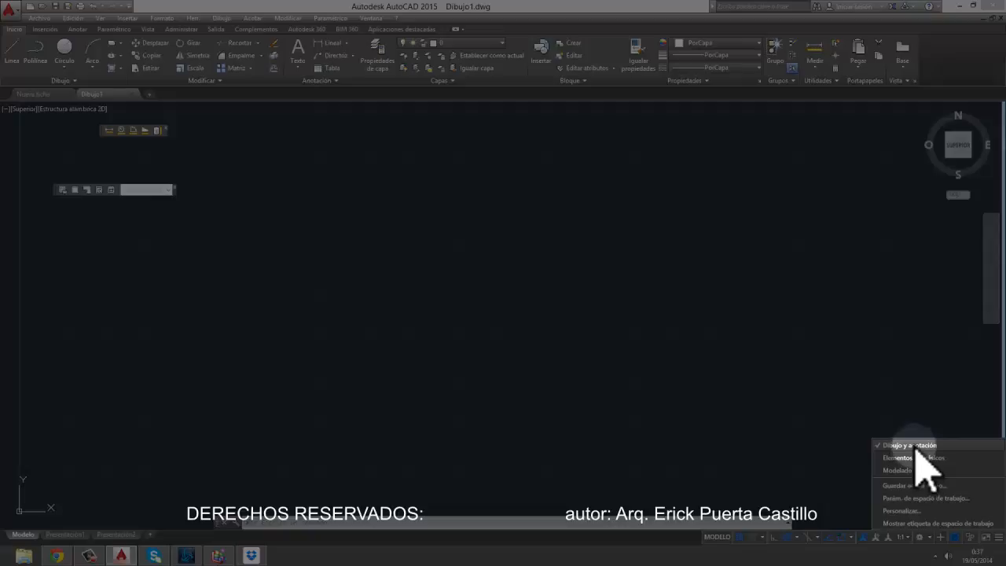
{"action": "left_click", "coordinate": [463, 397]}
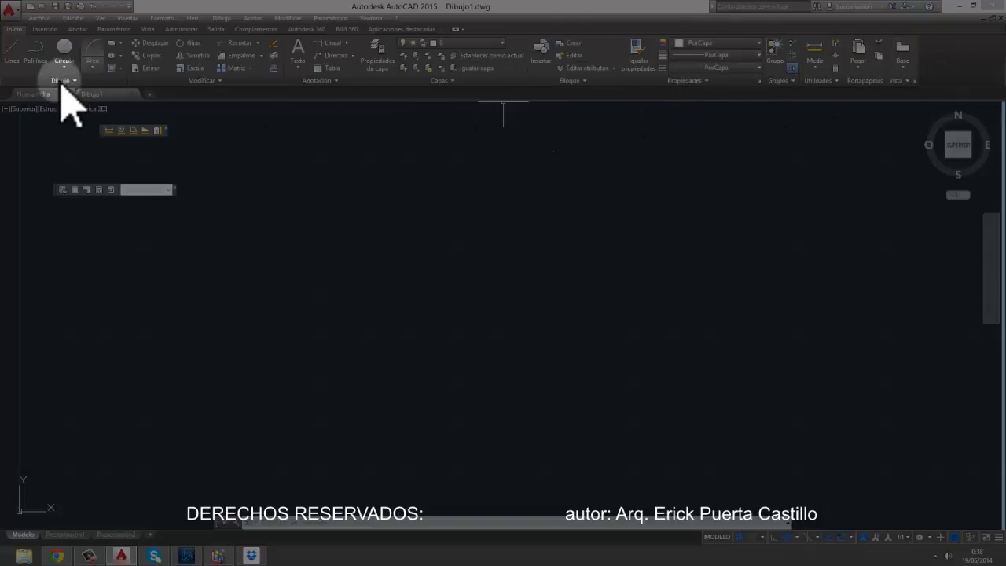
Step: Review the additional modify and draw tools and the annotation style settings hidden in the expanded ribbon groups
{"action": "left_click", "coordinate": [218, 80]}
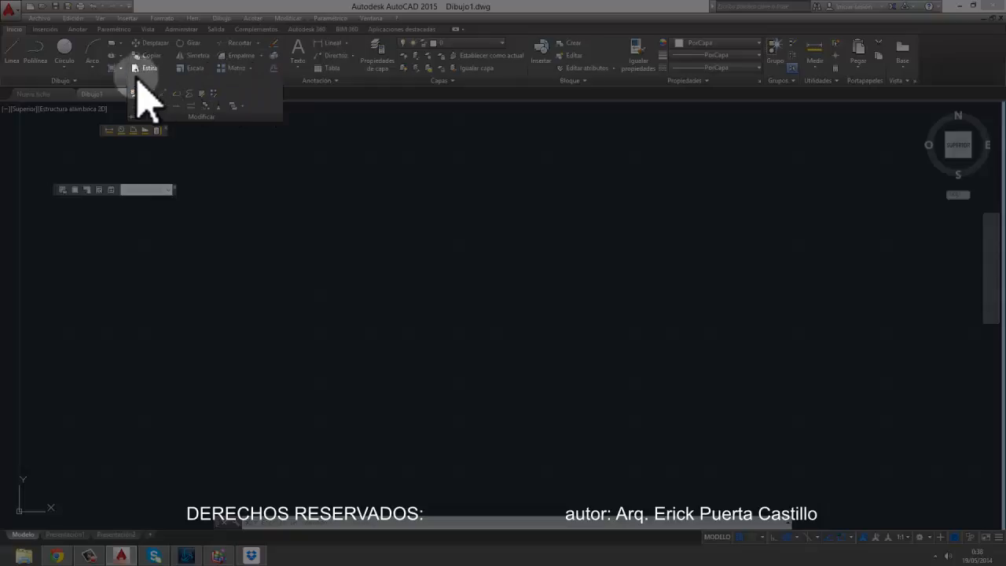
{"action": "left_click", "coordinate": [70, 81]}
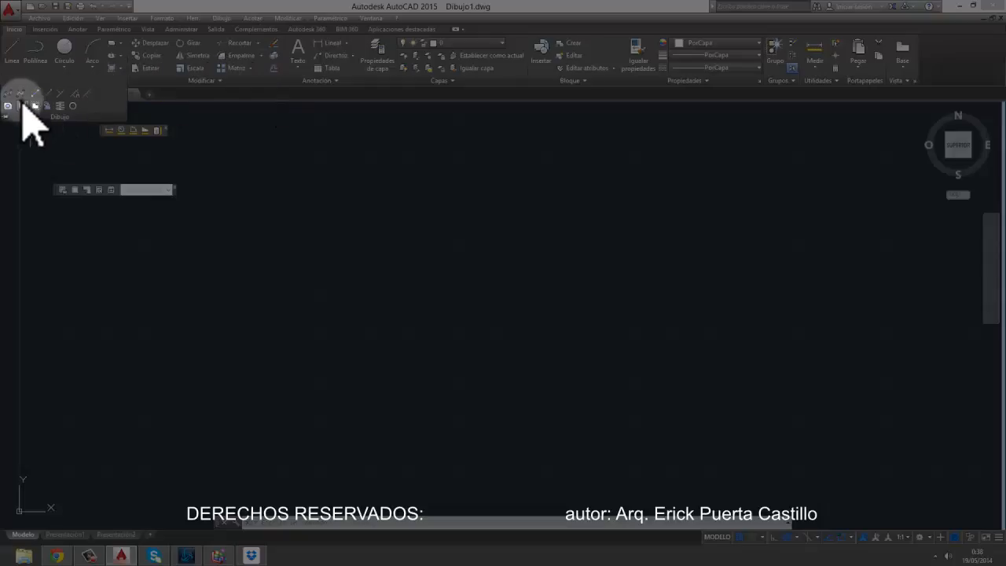
{"action": "left_click", "coordinate": [333, 81]}
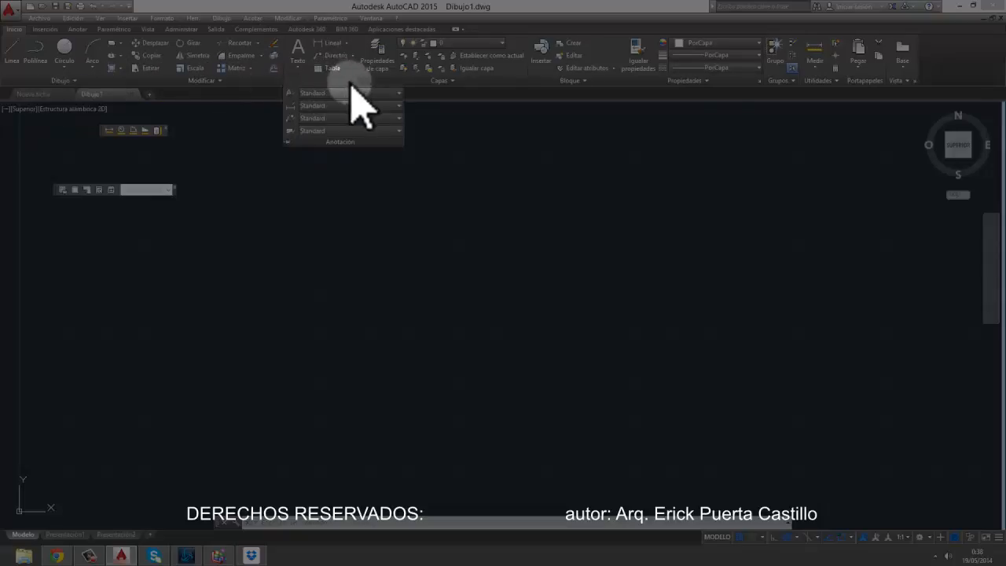
Step: Review the additional layer tools and the Inserción and Anotar tool sets, returning to the Inicio tools
{"action": "left_click", "coordinate": [464, 81]}
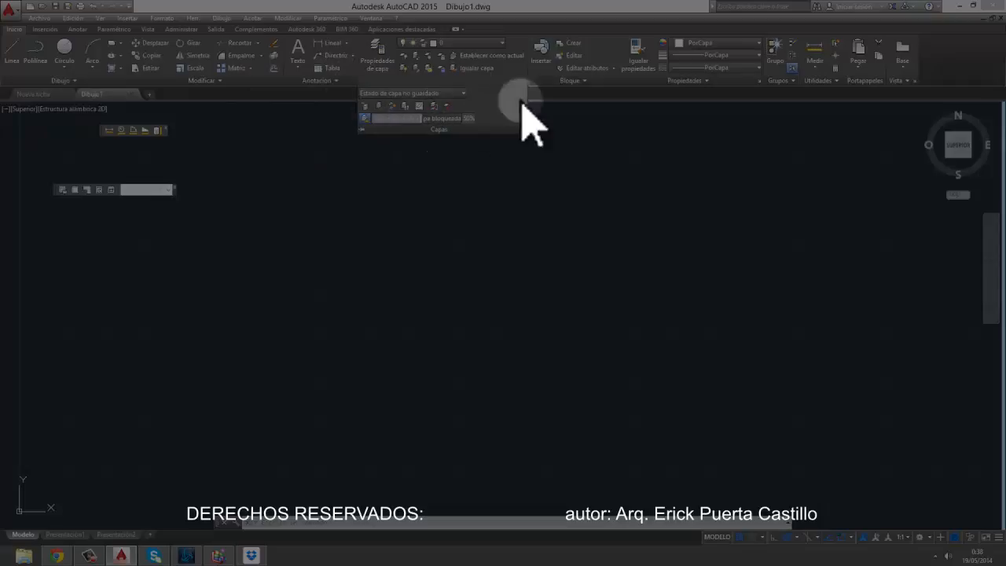
{"action": "left_click", "coordinate": [584, 81]}
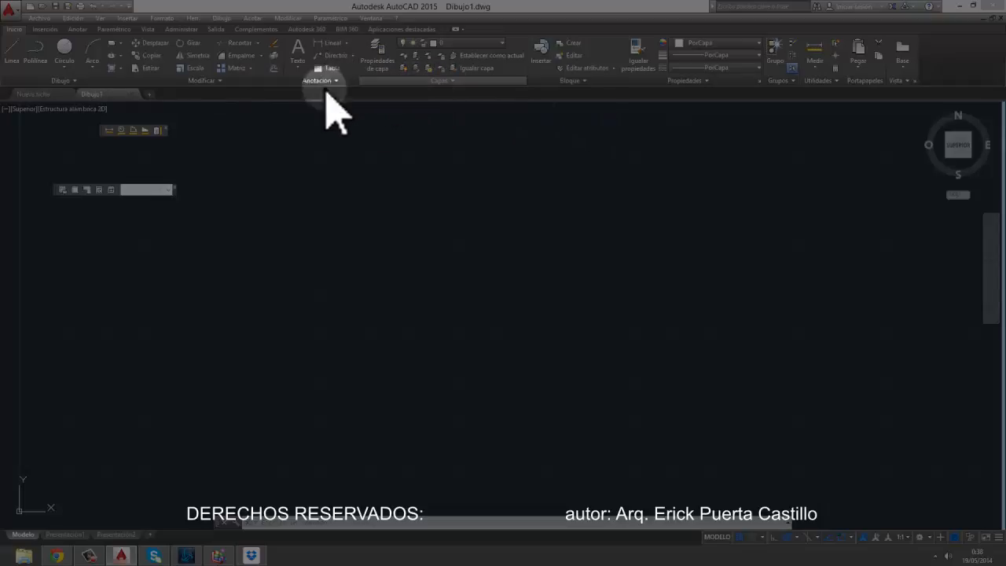
{"action": "left_click", "coordinate": [46, 30]}
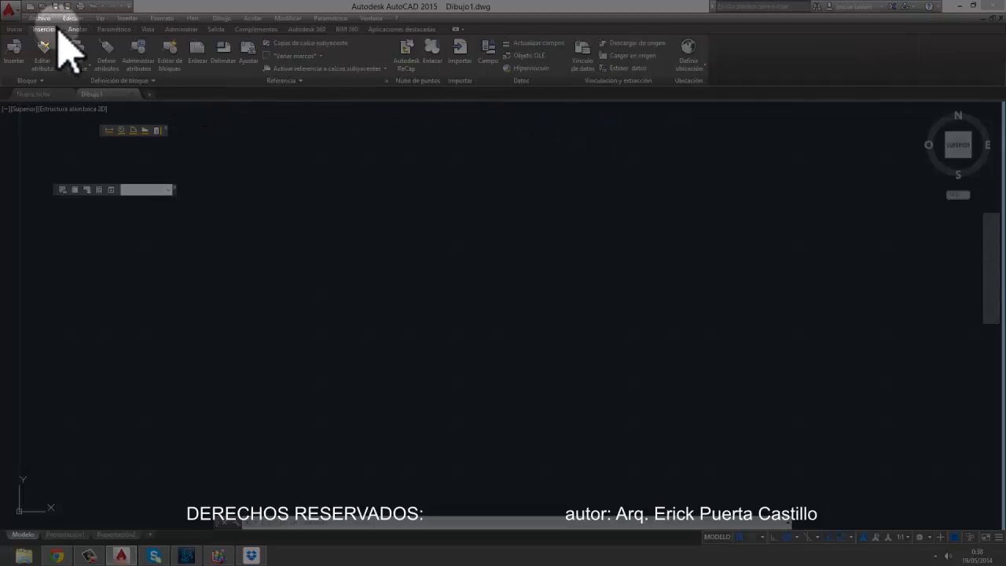
{"action": "left_click", "coordinate": [77, 30]}
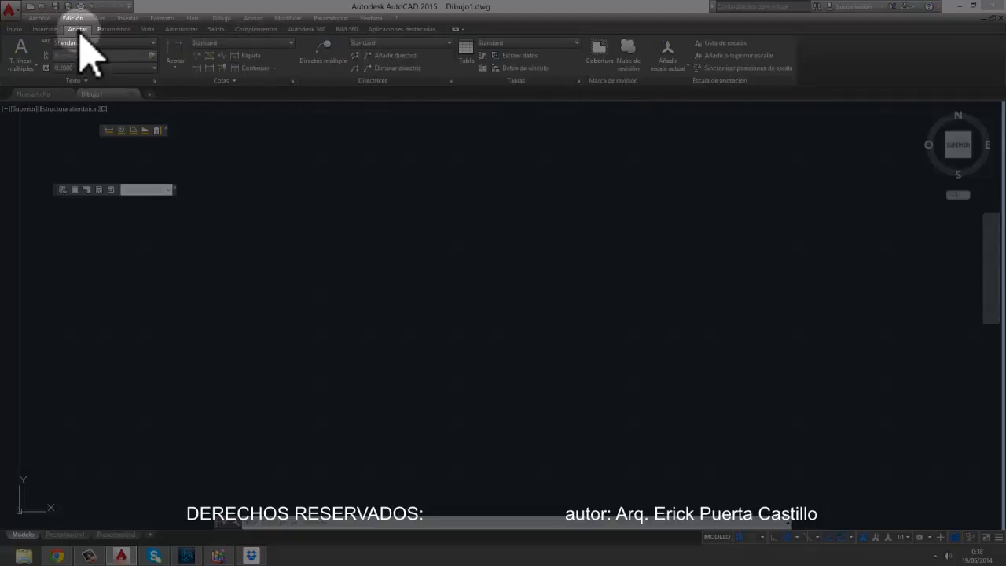
{"action": "left_click", "coordinate": [15, 29]}
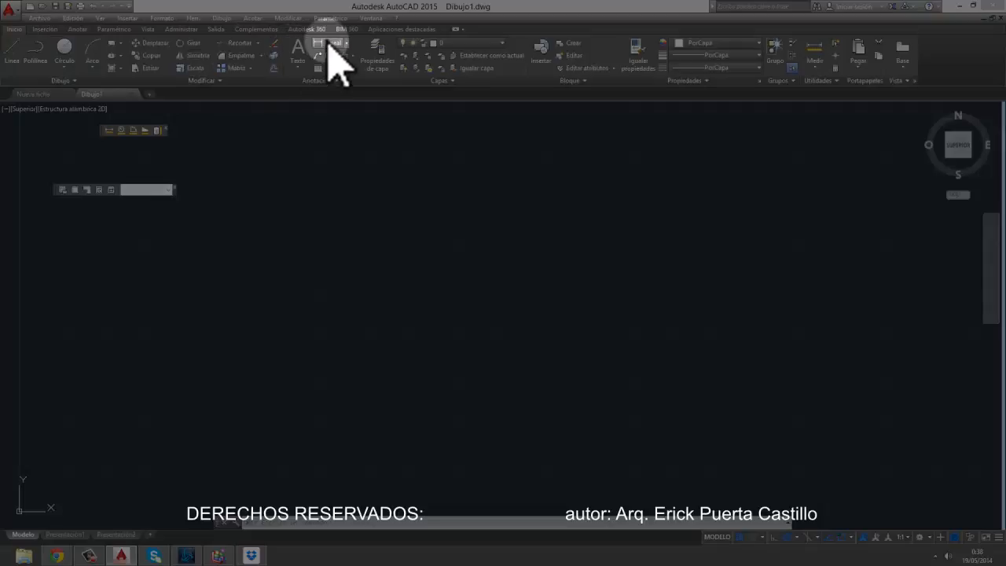
Step: Compare the dimension types offered in Inicio with the dimension styles and tools in Anotar, and return to Inicio
{"action": "left_click", "coordinate": [346, 43]}
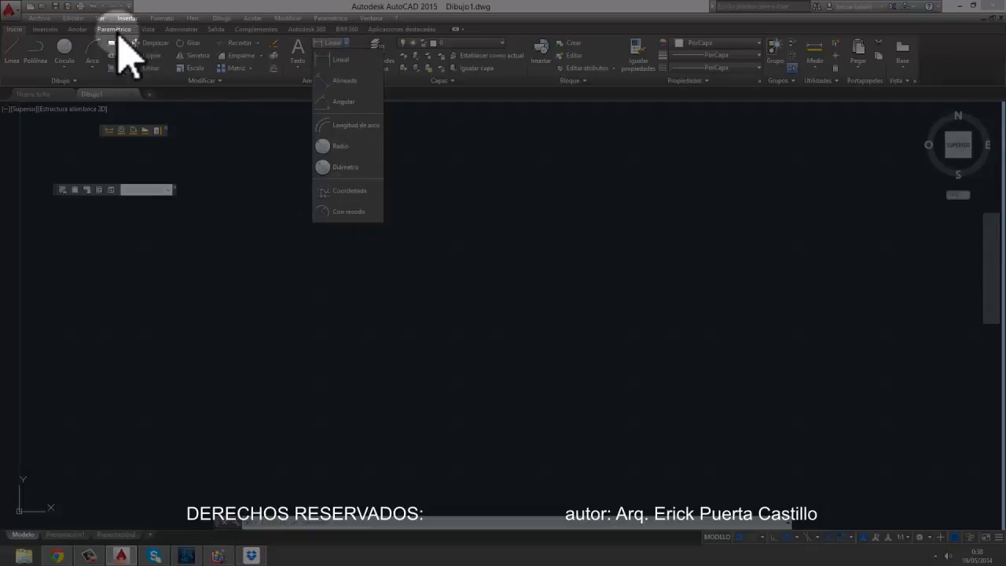
{"action": "left_click", "coordinate": [78, 30]}
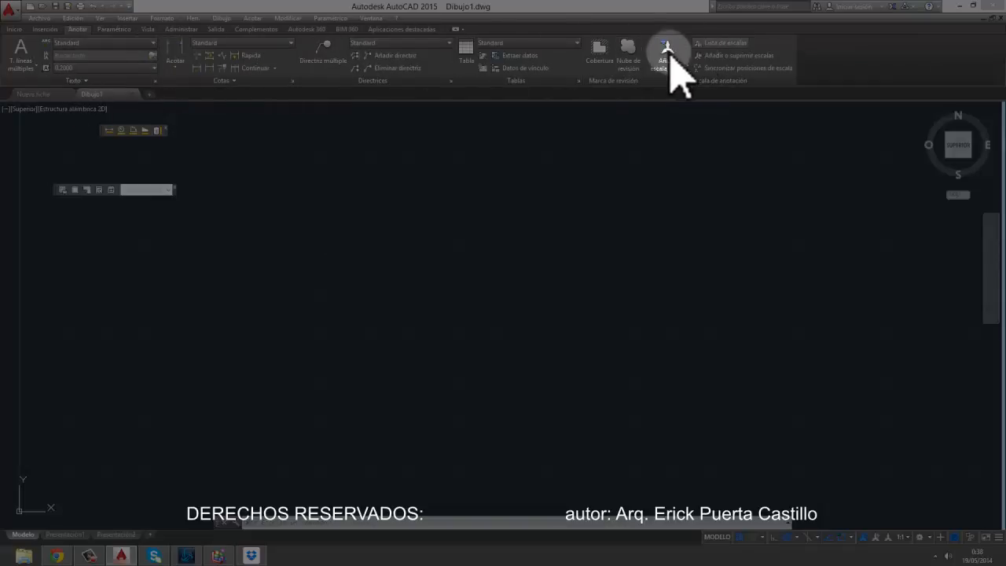
{"action": "left_click", "coordinate": [265, 44]}
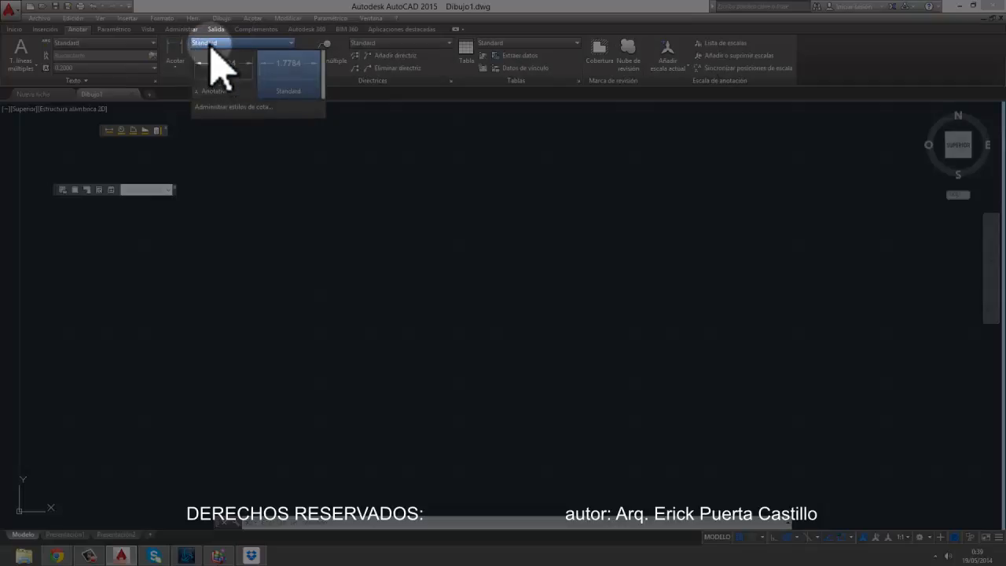
{"action": "left_click", "coordinate": [176, 84]}
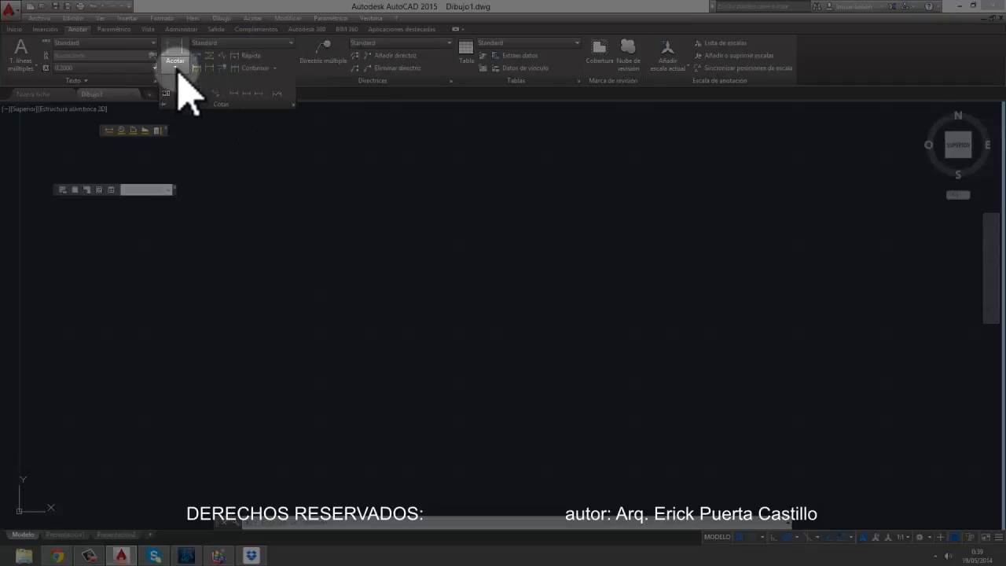
{"action": "left_click", "coordinate": [176, 70]}
{"action": "left_click", "coordinate": [179, 79]}
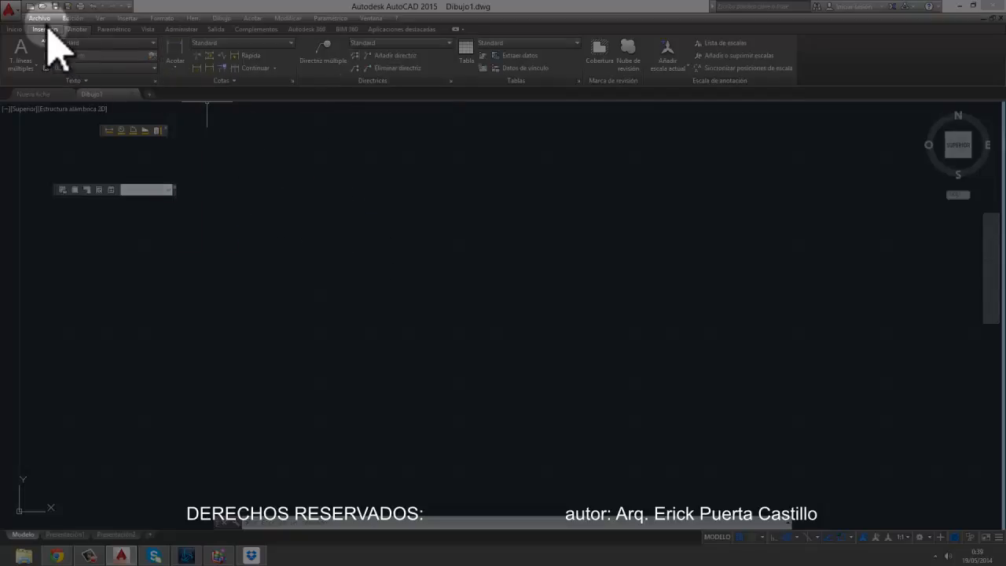
{"action": "left_click", "coordinate": [14, 30]}
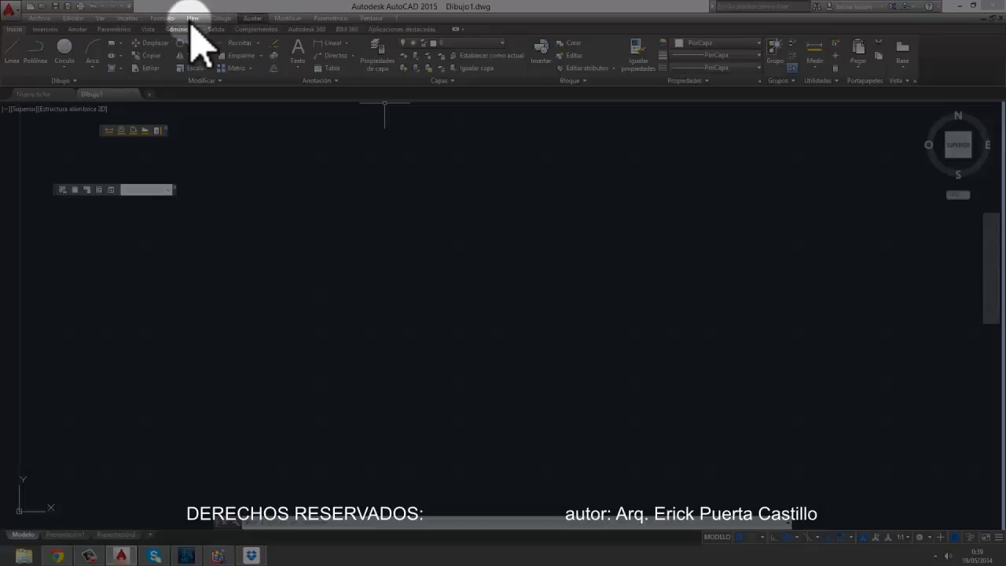
Step: Hide the classic menu bar through the quick access toolbar customization and show it again
{"action": "left_click", "coordinate": [129, 7]}
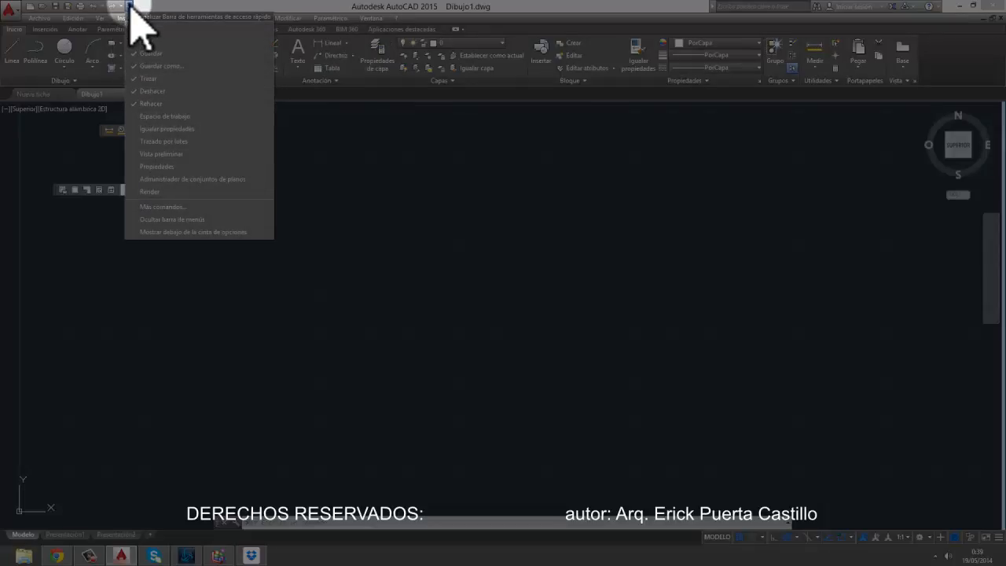
{"action": "left_click", "coordinate": [185, 220]}
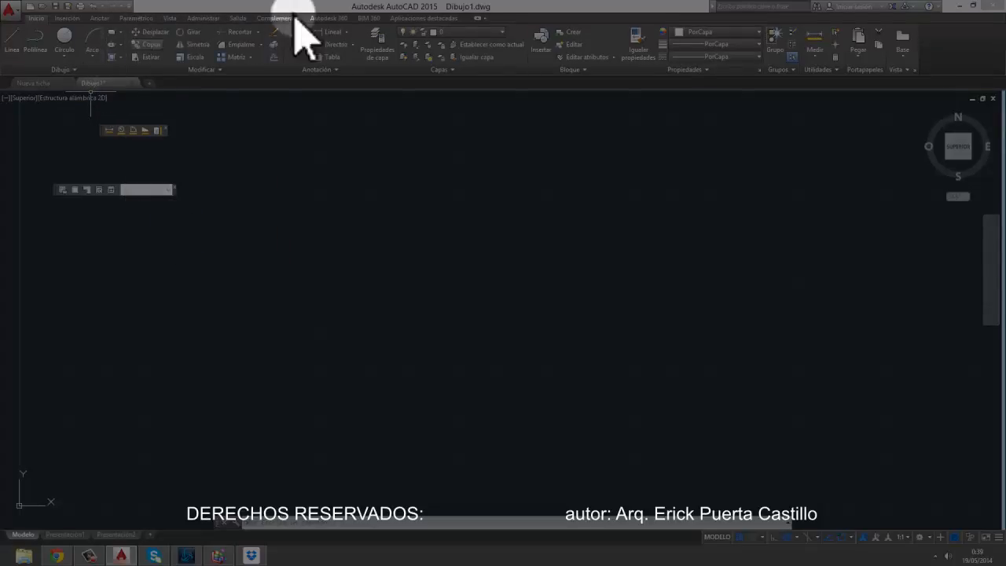
{"action": "left_click", "coordinate": [129, 6]}
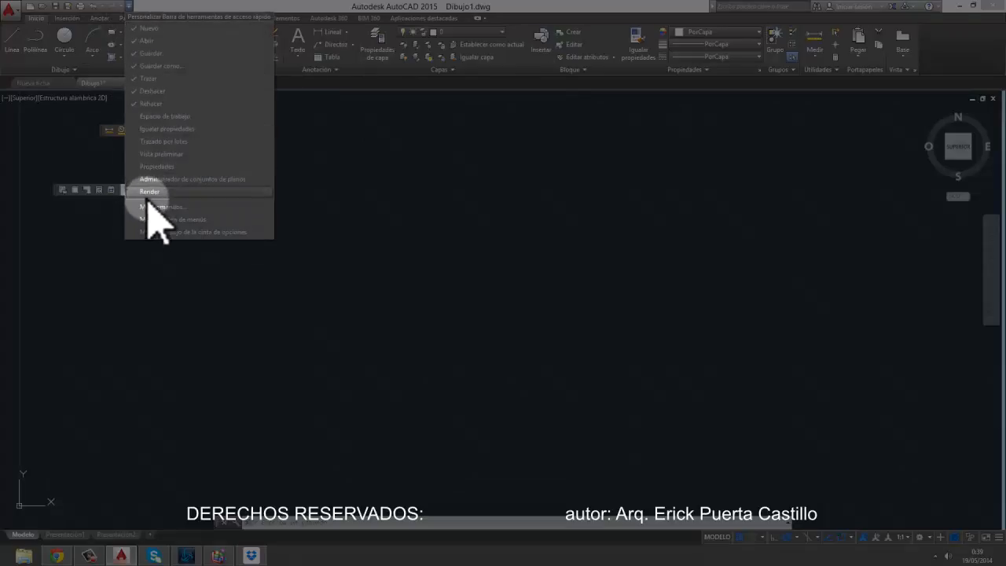
{"action": "left_click", "coordinate": [149, 220]}
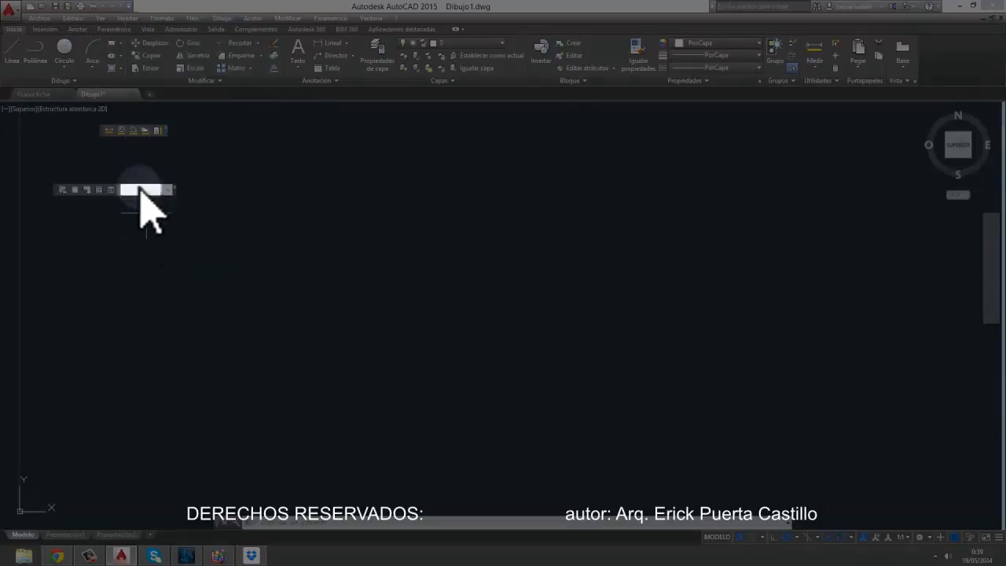
Step: Compare the Administrar and Vista ribbon tools with the commands in the classic menus, and return to the Inicio tools
{"action": "left_click", "coordinate": [181, 30]}
{"action": "left_click", "coordinate": [165, 18]}
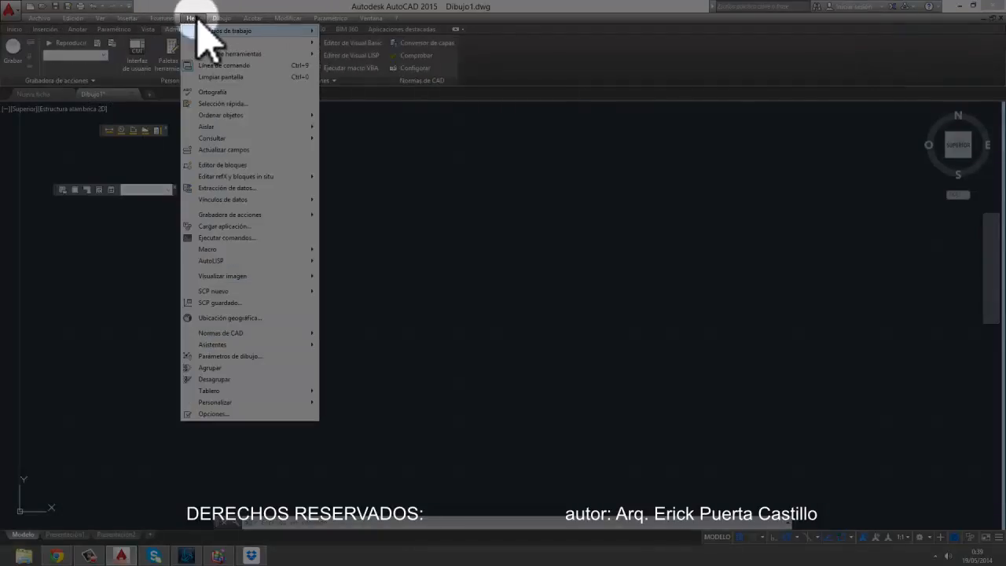
{"action": "left_click", "coordinate": [194, 17]}
{"action": "left_click", "coordinate": [223, 18]}
{"action": "left_click", "coordinate": [161, 37]}
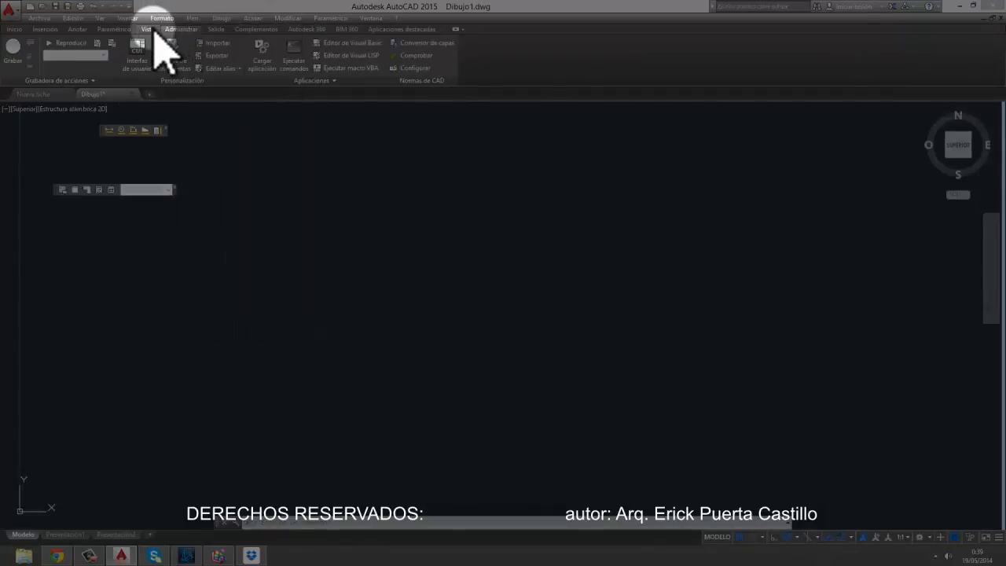
{"action": "left_click", "coordinate": [143, 29]}
{"action": "left_click", "coordinate": [134, 20]}
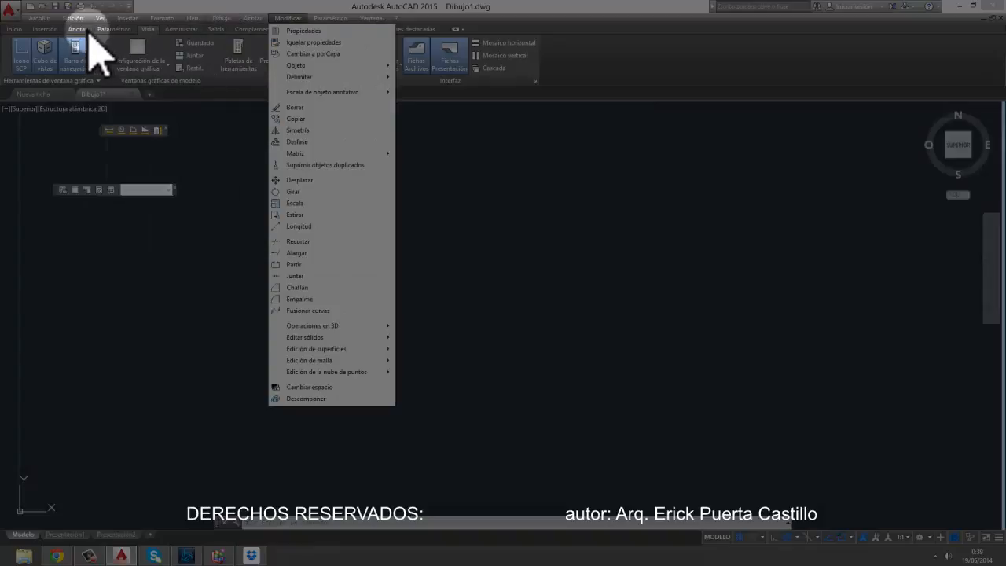
{"action": "left_click", "coordinate": [40, 19]}
{"action": "left_click", "coordinate": [388, 198]}
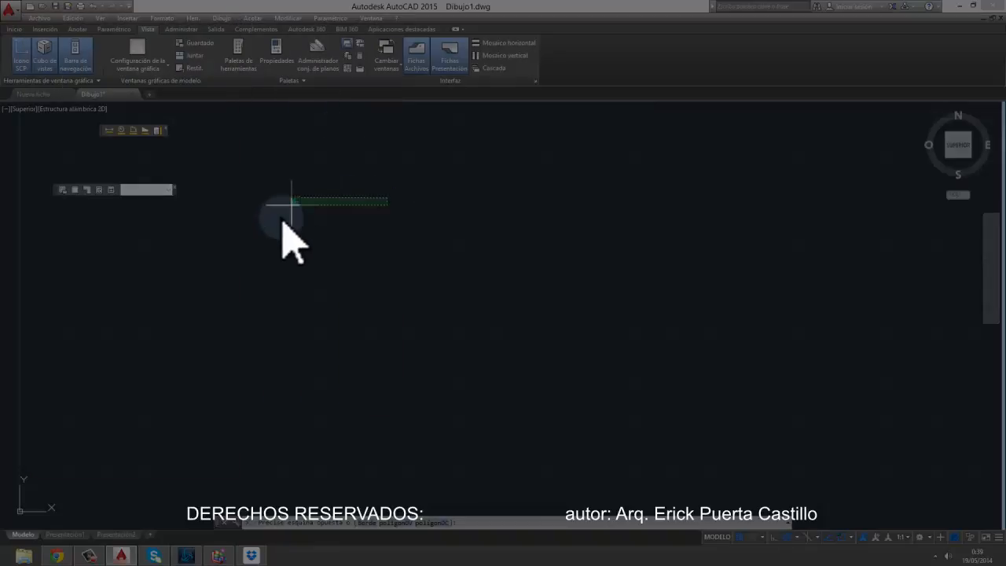
{"action": "left_click", "coordinate": [275, 229]}
{"action": "left_click", "coordinate": [18, 28]}
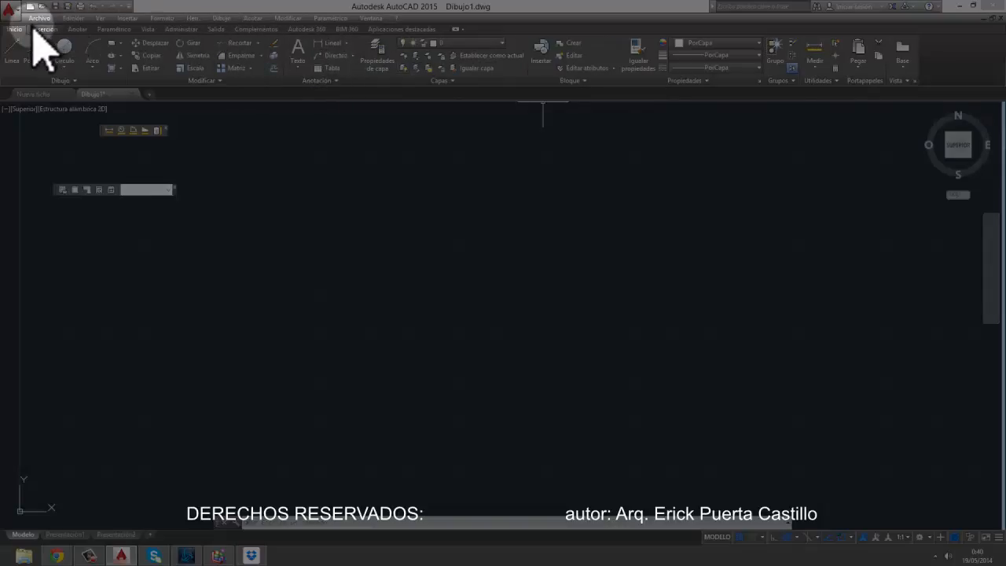
Step: Open the layer properties manager, place it over the drawing area and widen it to show all columns through Descripción
{"action": "left_click", "coordinate": [162, 17]}
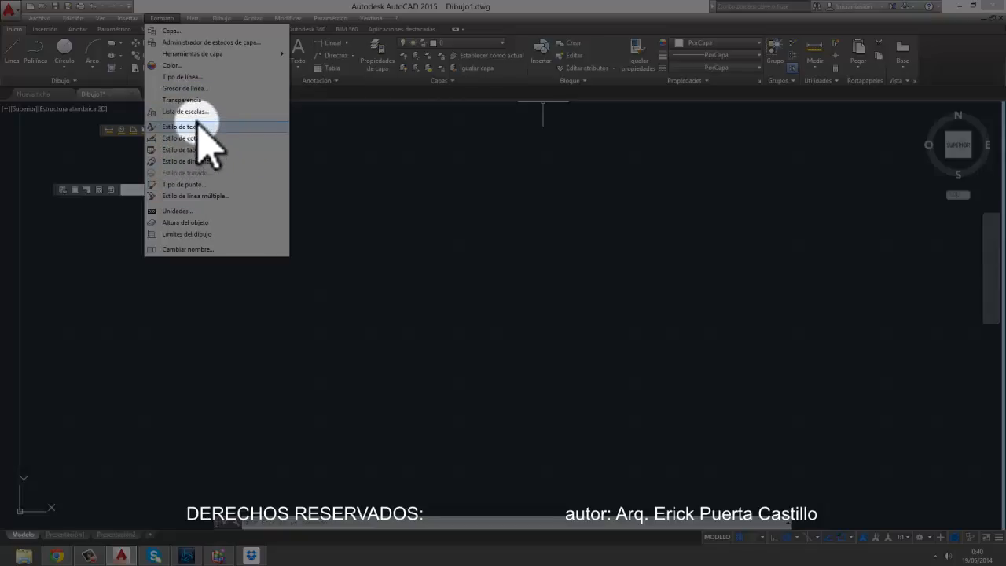
{"action": "left_click", "coordinate": [165, 32]}
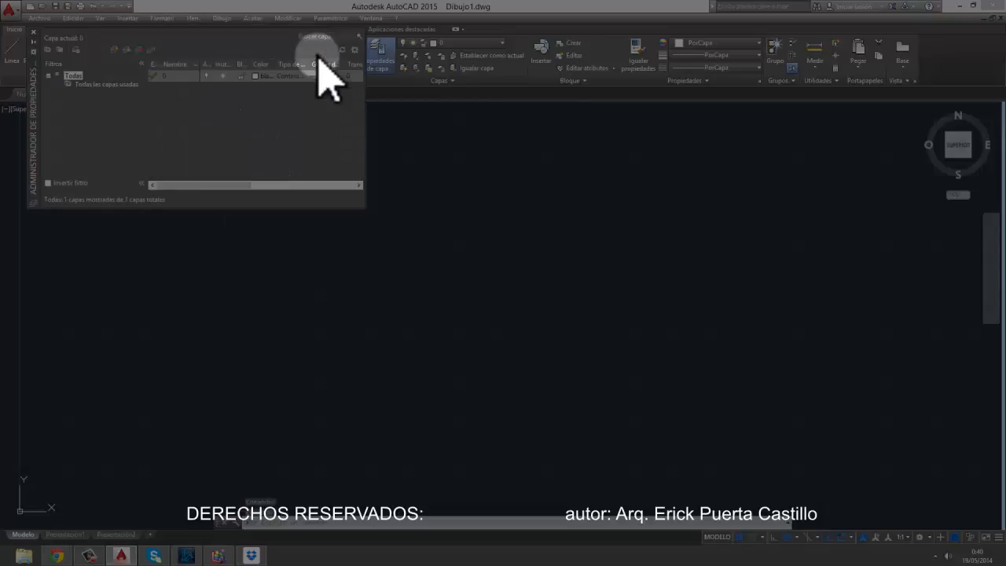
{"action": "left_click_drag", "start_coordinate": [33, 83], "coordinate": [261, 207]}
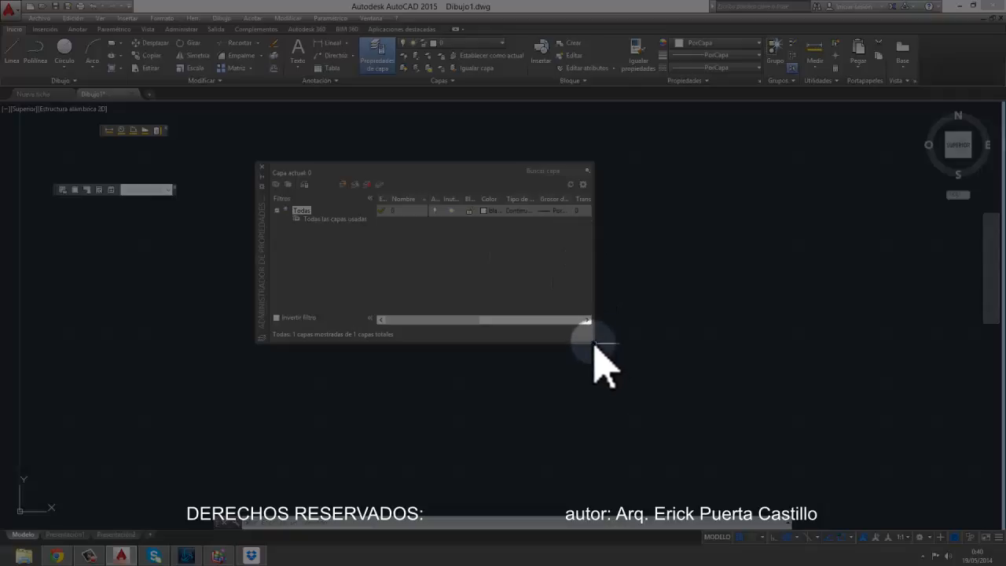
{"action": "left_click_drag", "start_coordinate": [591, 343], "coordinate": [812, 369]}
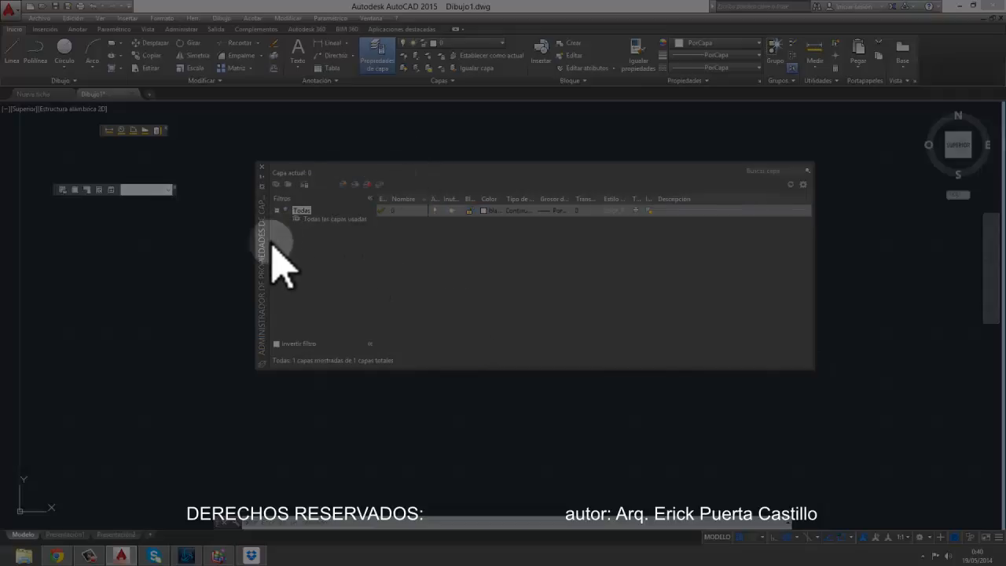
{"action": "mouse_move", "coordinate": [264, 263]}
{"action": "left_mouse_down"}
{"action": "mouse_move", "coordinate": [264, 210]}
{"action": "mouse_move", "coordinate": [267, 256]}
{"action": "mouse_move", "coordinate": [251, 224]}
{"action": "mouse_move", "coordinate": [265, 280]}
{"action": "mouse_move", "coordinate": [180, 269]}
{"action": "mouse_move", "coordinate": [262, 272]}
{"action": "mouse_move", "coordinate": [251, 271]}
{"action": "left_mouse_up"}
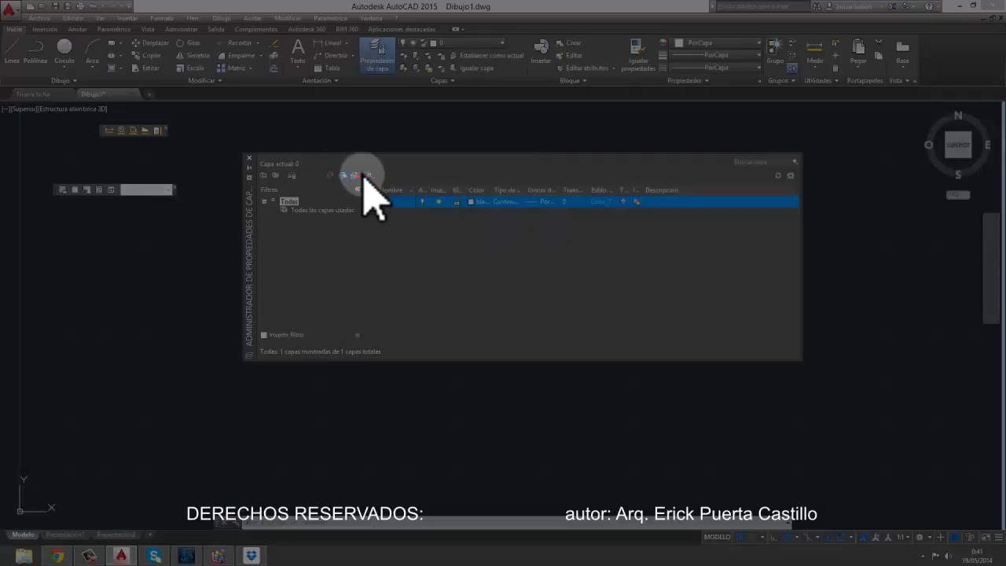
Step: Create new layers named ejes, silueta, estribos, acotacion and proyecciones
{"action": "left_click", "coordinate": [330, 176]}
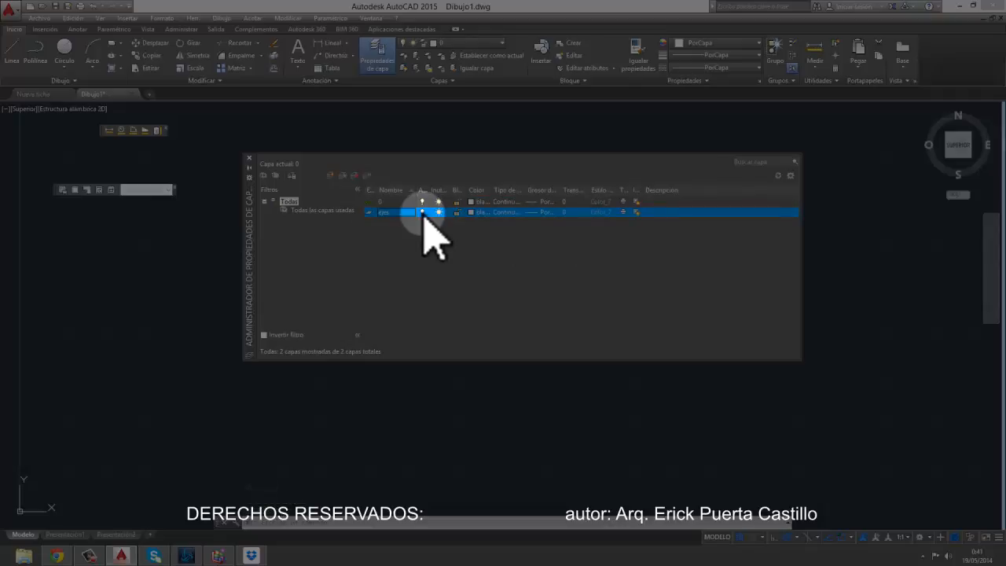
{"action": "left_click", "coordinate": [330, 175]}
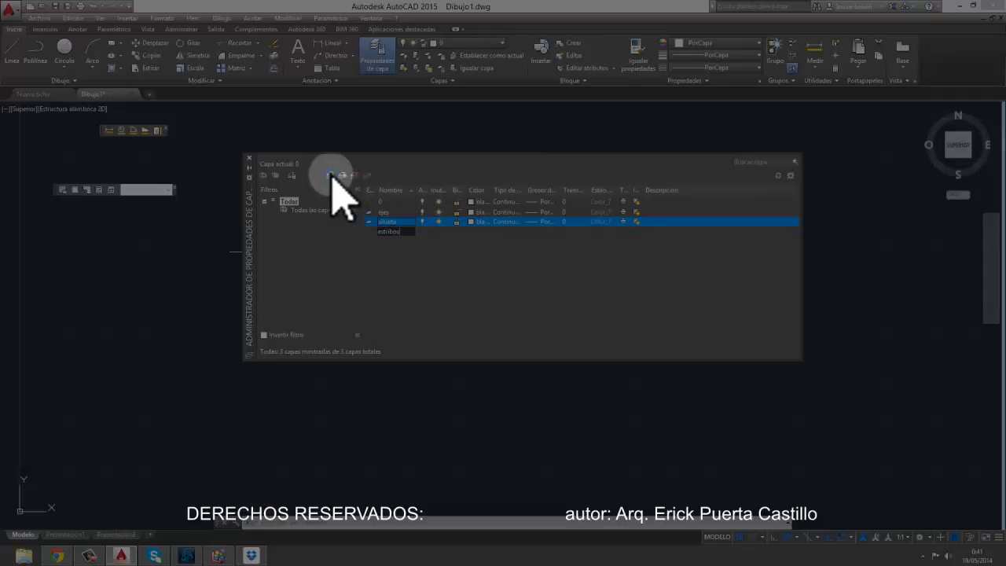
{"action": "type", "text": "estribos"}
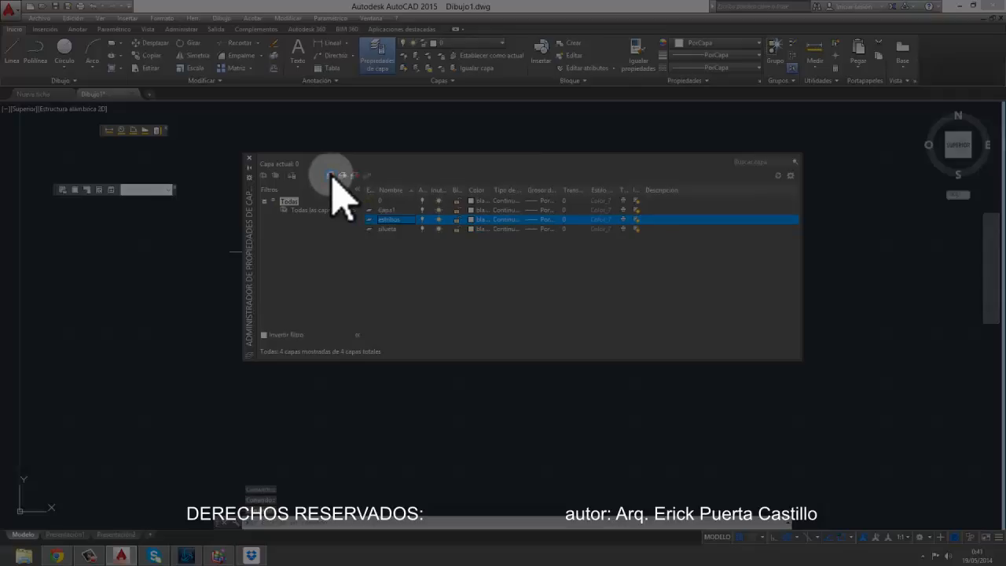
{"action": "left_click", "coordinate": [330, 174]}
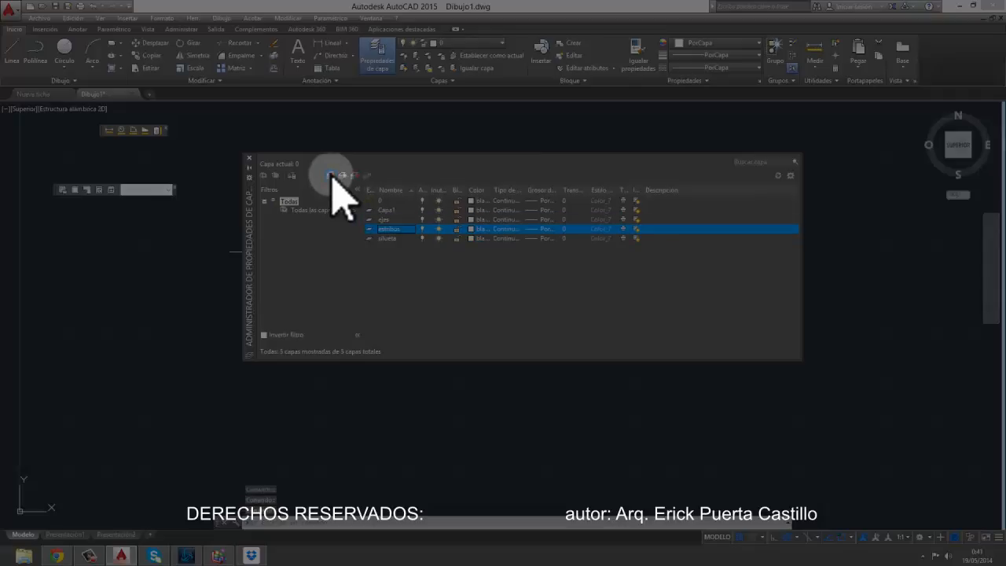
{"action": "left_click", "coordinate": [331, 174]}
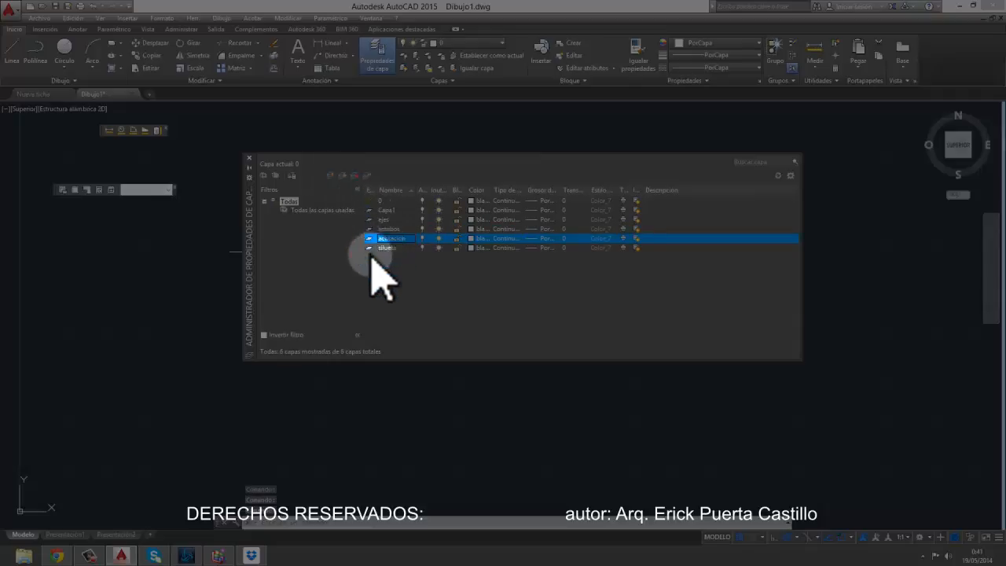
{"action": "left_click", "coordinate": [331, 175]}
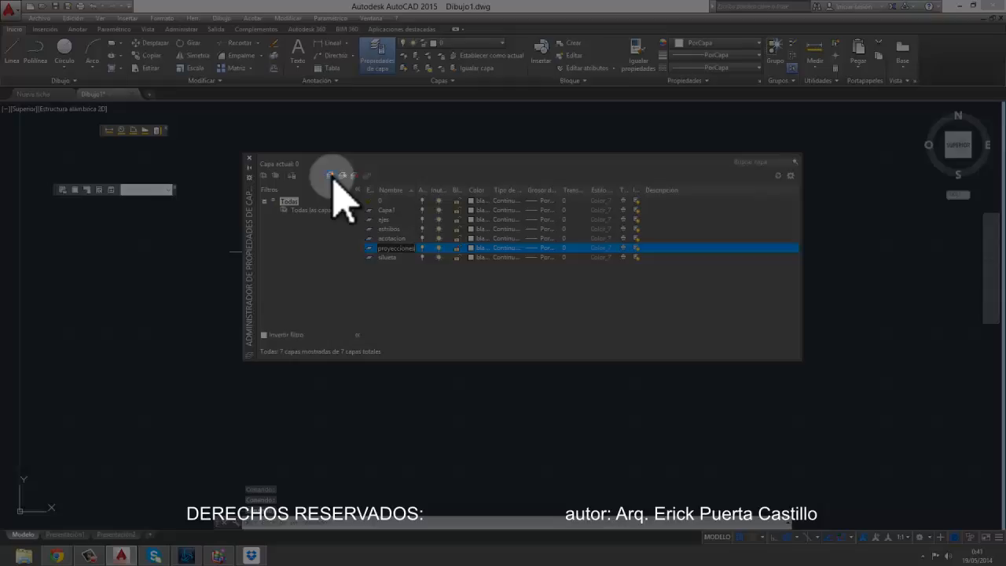
Step: Examine the on/off setting of the silueta and proyecciones layers, and move the layer properties manager aside
{"action": "left_click", "coordinate": [385, 257]}
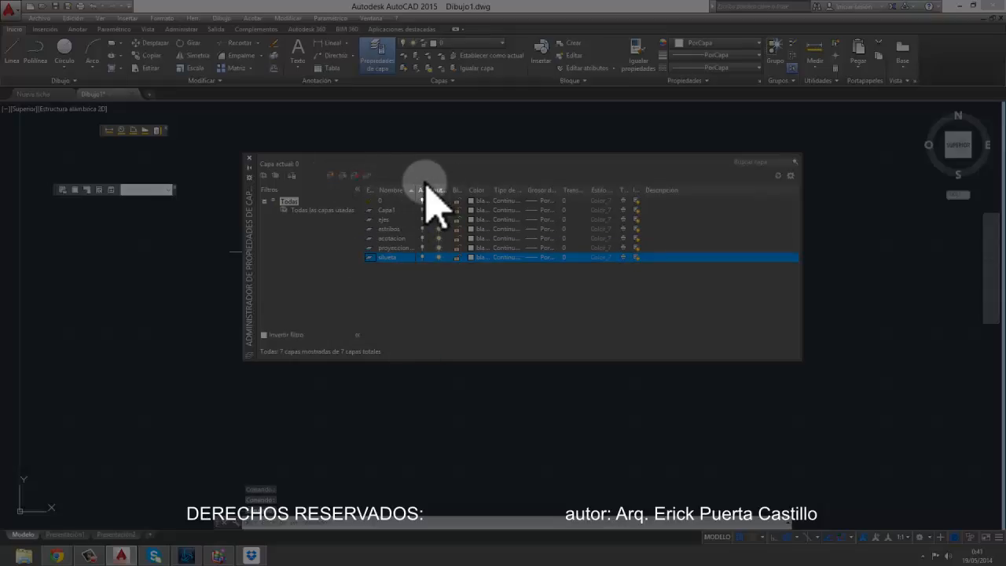
{"action": "left_click", "coordinate": [423, 255]}
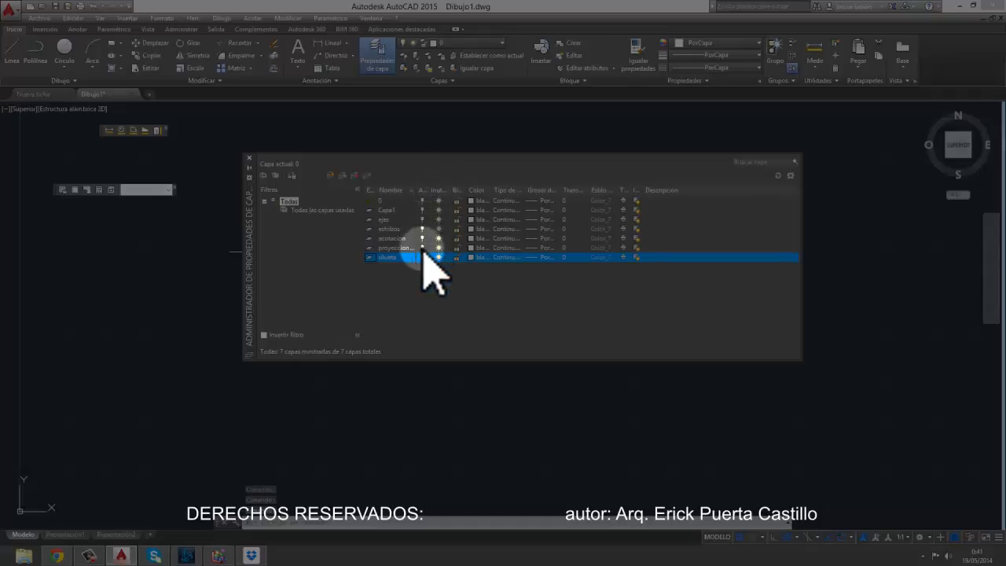
{"action": "left_click", "coordinate": [422, 249]}
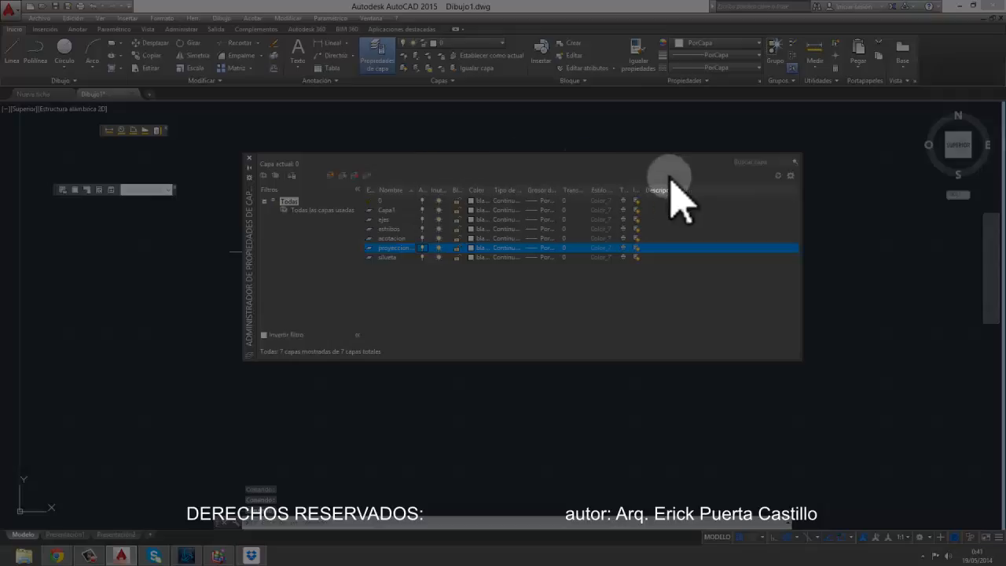
{"action": "left_click_drag", "start_coordinate": [269, 228], "coordinate": [402, 242]}
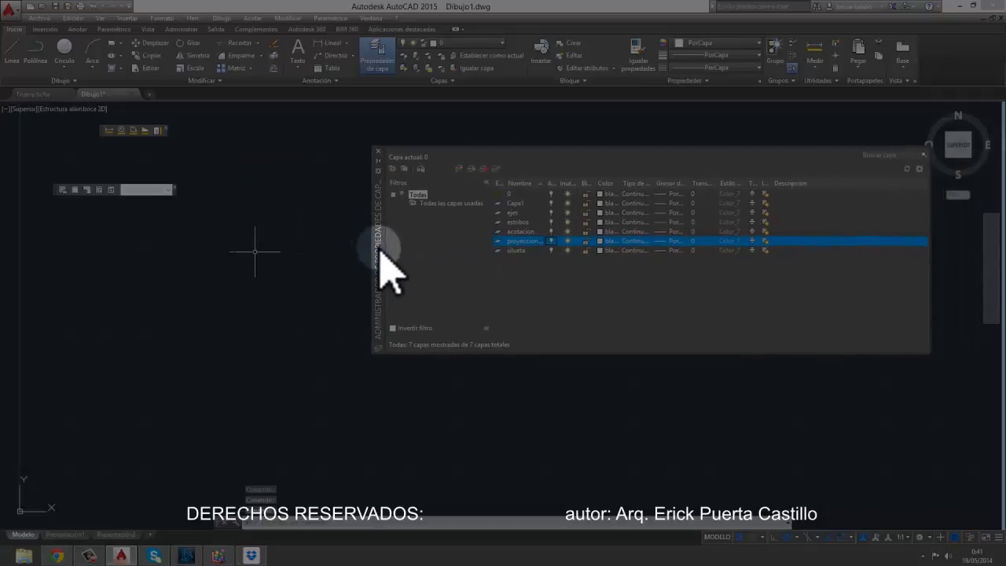
Step: Draw a rectangle in the empty area beside the layer manager and a circle overlapping the rectangle's lower right corner
{"action": "left_click", "coordinate": [64, 68]}
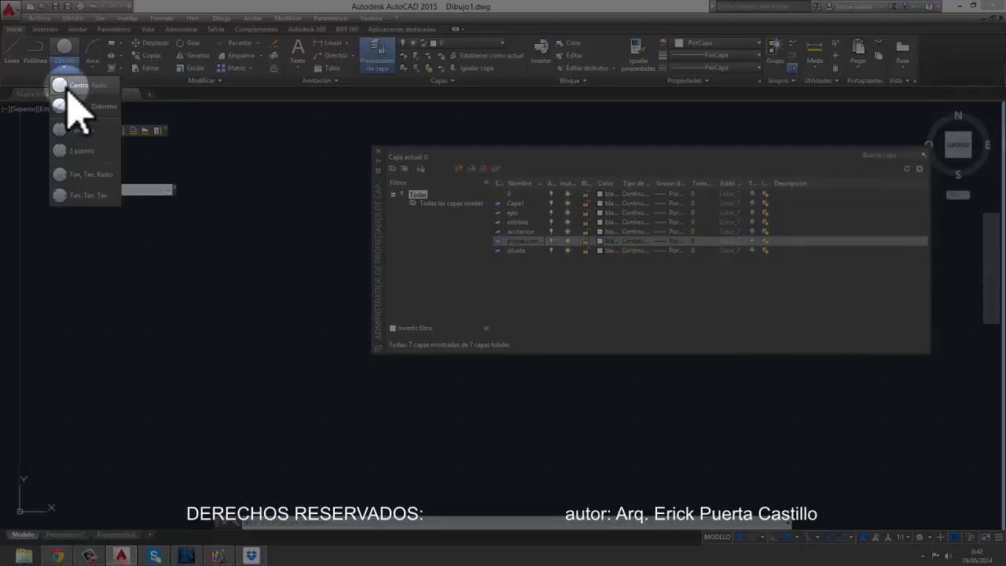
{"action": "left_click", "coordinate": [111, 44]}
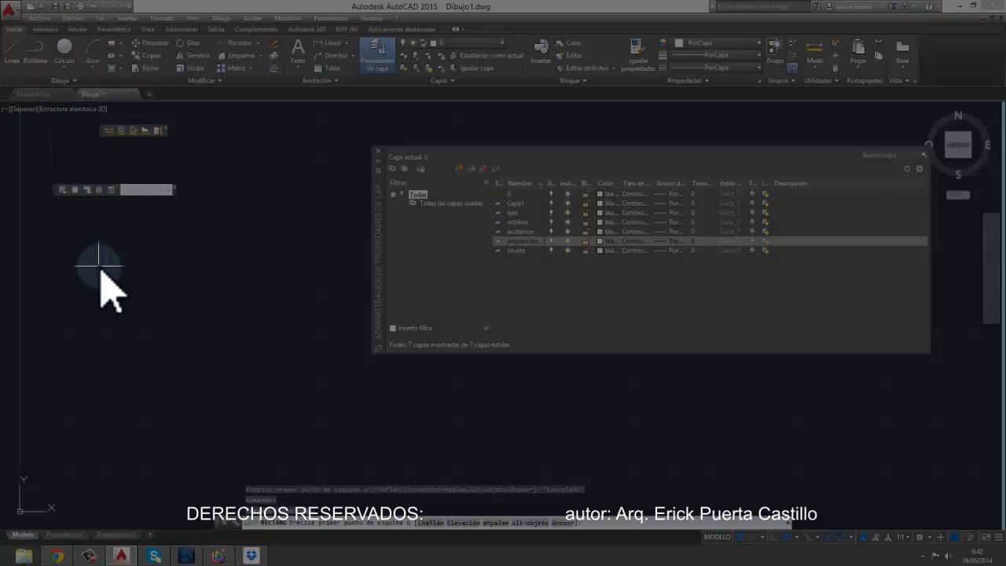
{"action": "left_click", "coordinate": [99, 266]}
{"action": "left_click", "coordinate": [259, 357]}
{"action": "left_click", "coordinate": [63, 49]}
{"action": "left_click", "coordinate": [235, 334]}
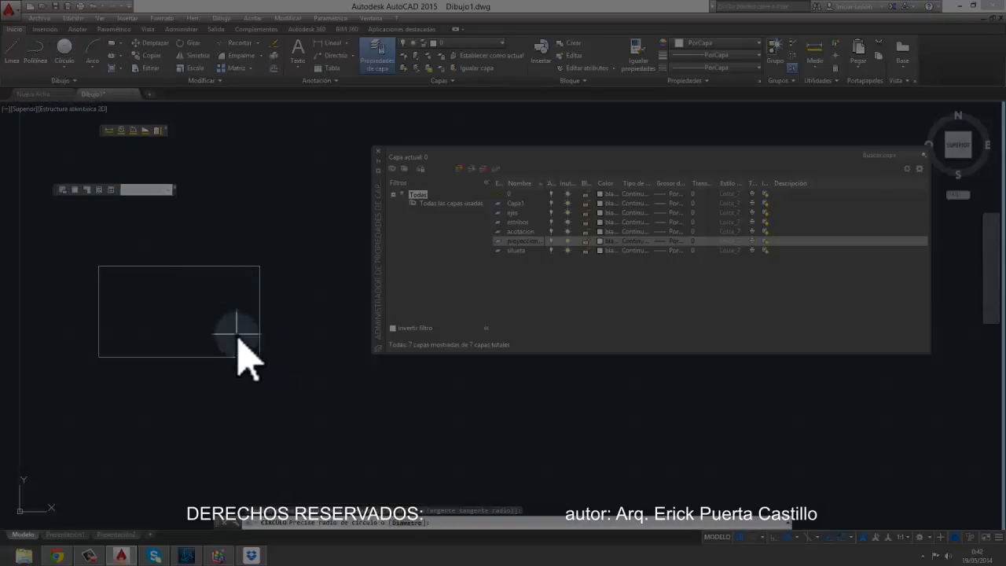
{"action": "left_click", "coordinate": [278, 370]}
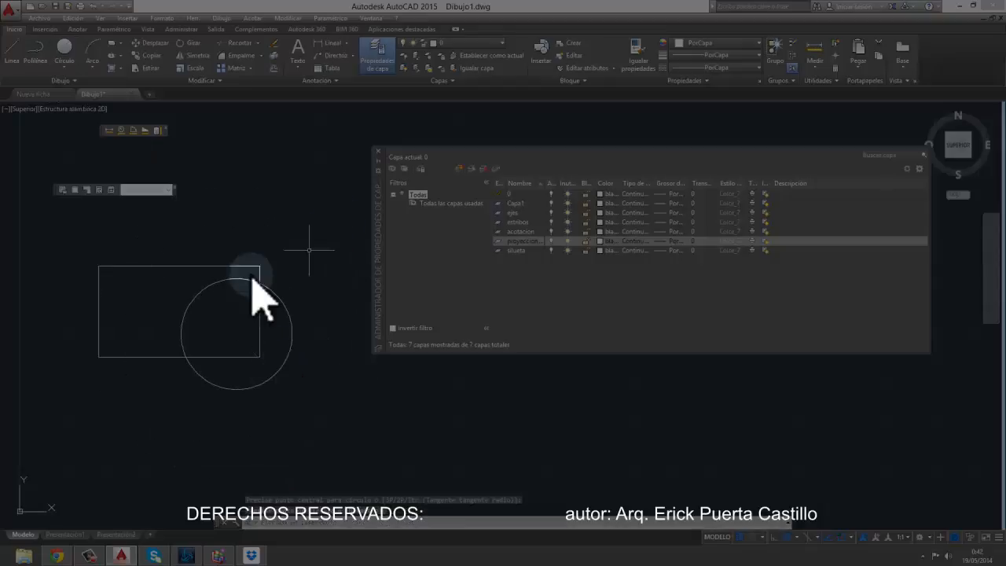
Step: Assign the rectangle to the ejes layer and clear the selection
{"action": "left_click", "coordinate": [208, 278]}
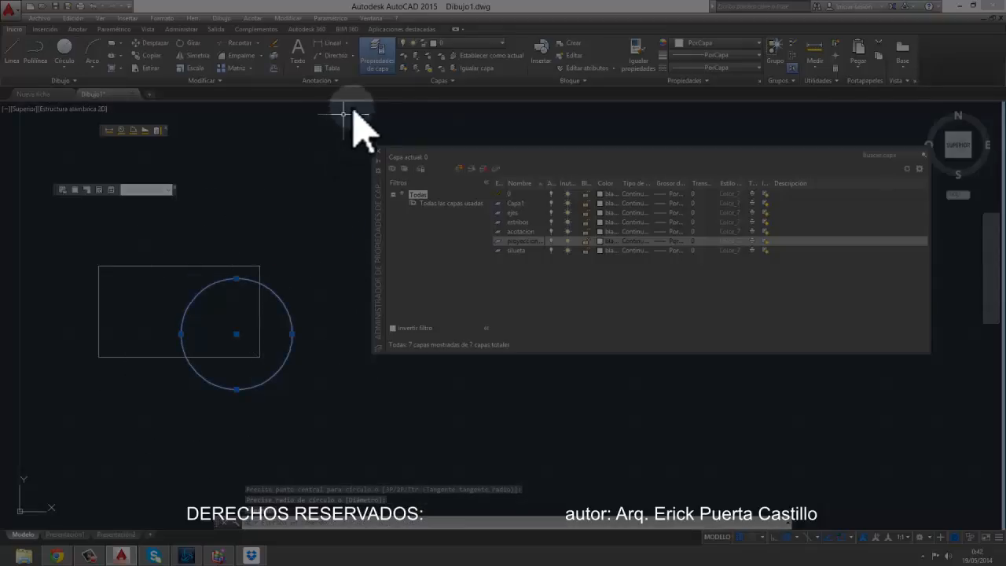
{"action": "left_click", "coordinate": [461, 46]}
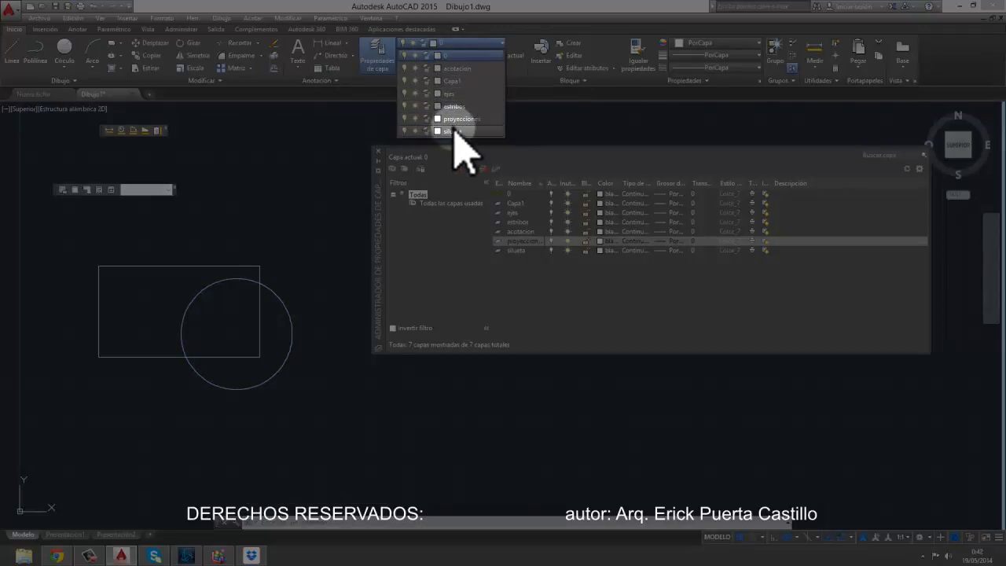
{"action": "left_click", "coordinate": [128, 289]}
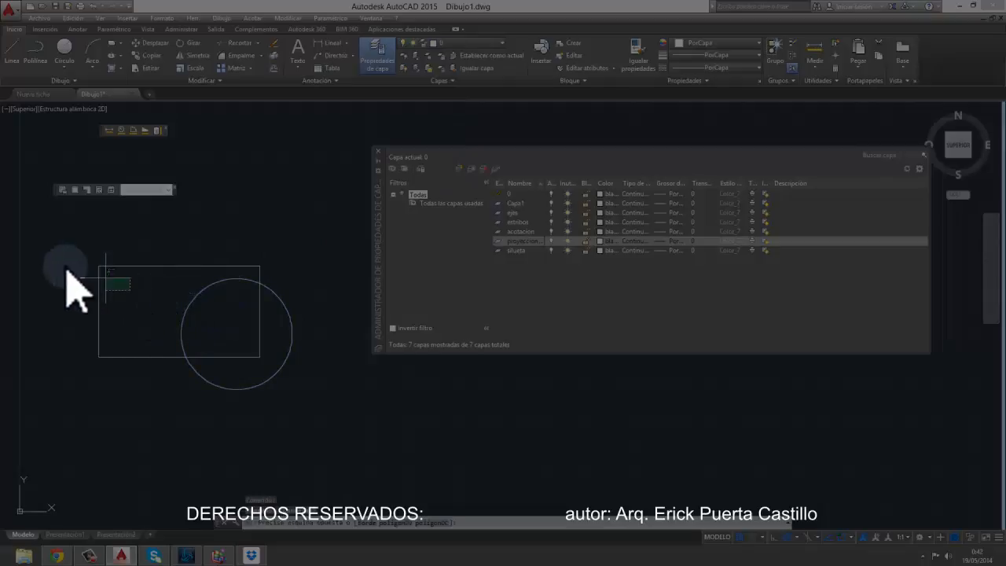
{"action": "left_click", "coordinate": [66, 269]}
{"action": "left_click", "coordinate": [455, 44]}
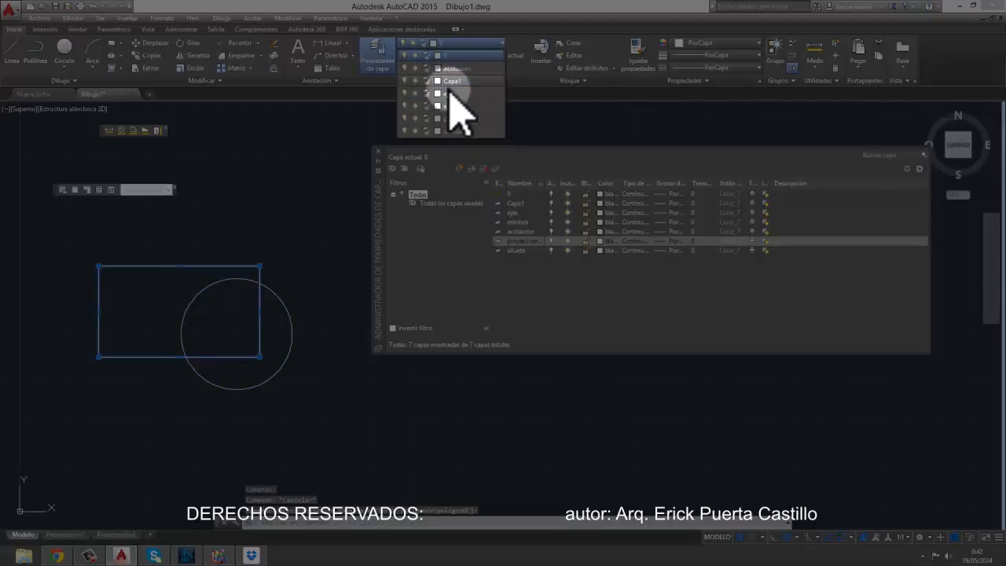
{"action": "left_click", "coordinate": [451, 97]}
{"action": "key", "text": "Escape"}
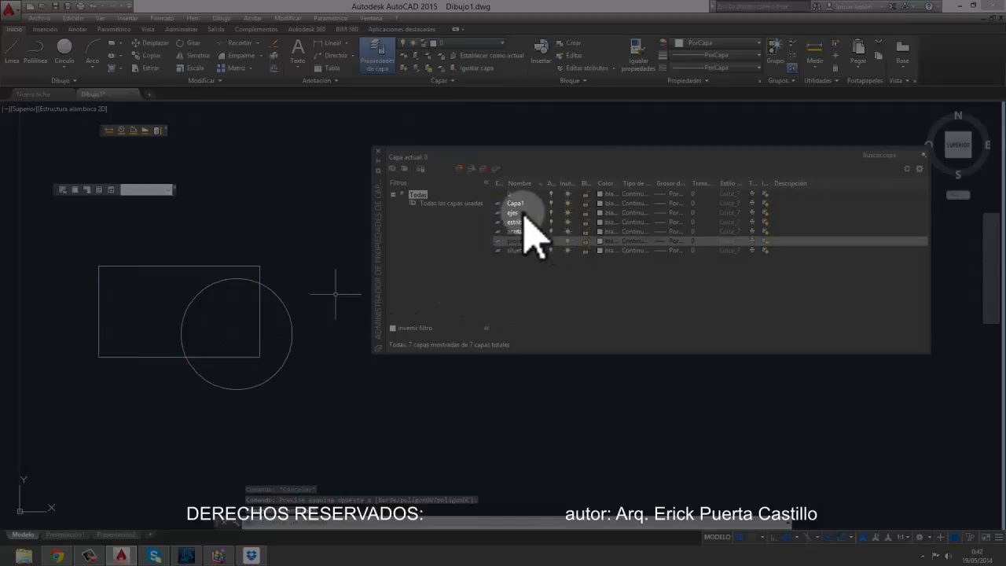
Step: Set the ejes layer's colour to red (rojo)
{"action": "left_click", "coordinate": [603, 213]}
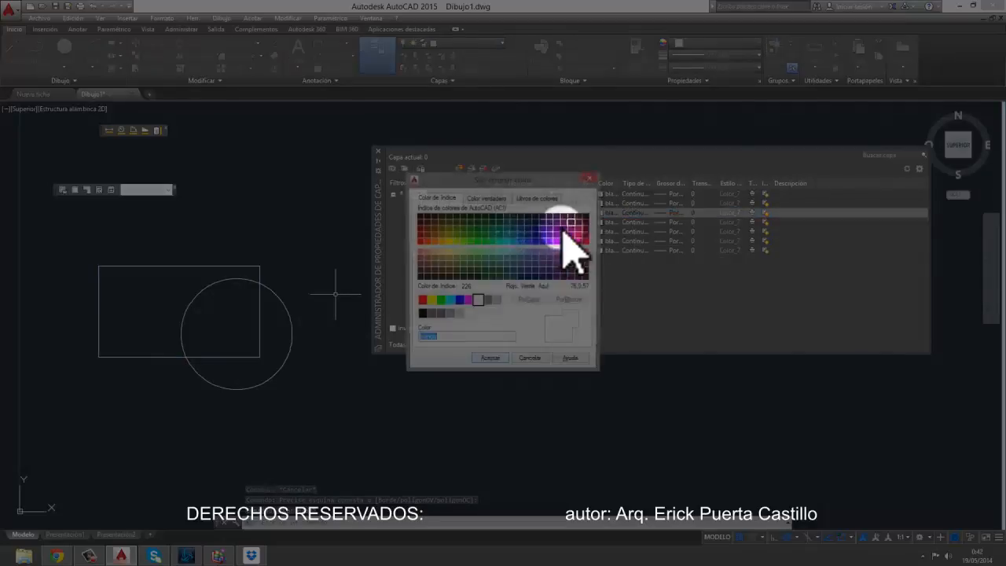
{"action": "left_click", "coordinate": [422, 300]}
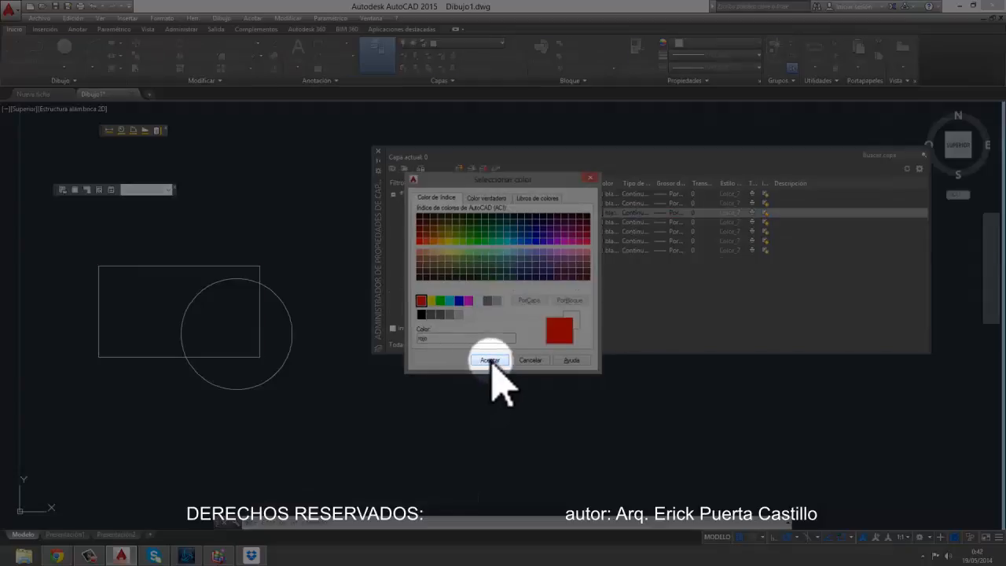
{"action": "left_click", "coordinate": [490, 359]}
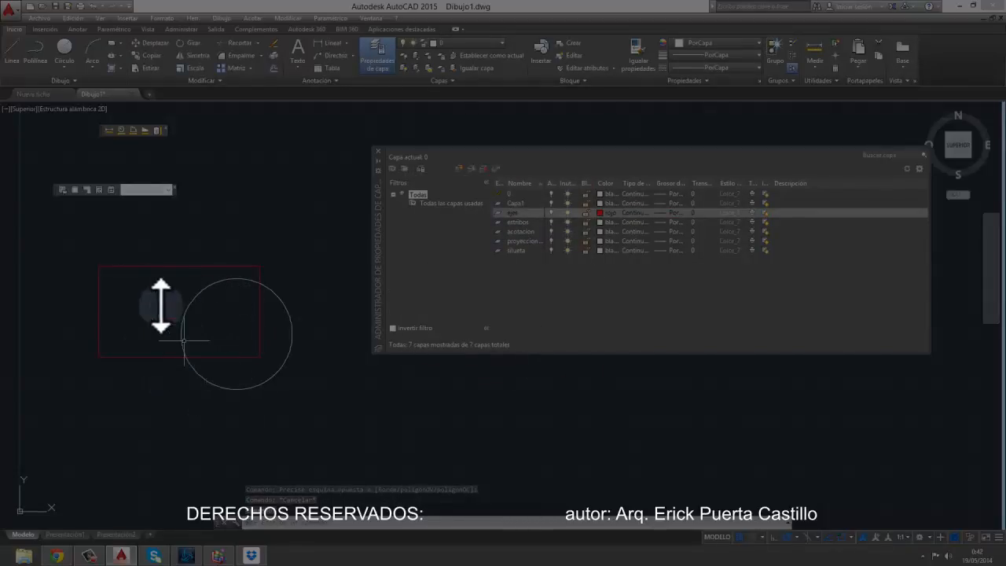
Step: Copy the rectangle four times, placing three copies below the original and one to its upper right
{"action": "left_click", "coordinate": [130, 263]}
{"action": "left_click", "coordinate": [85, 299]}
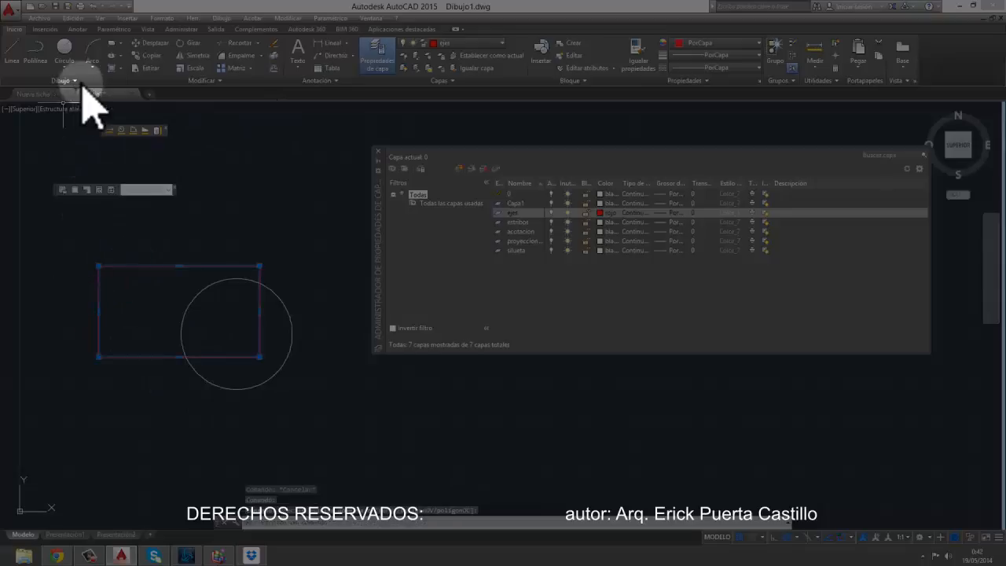
{"action": "left_click", "coordinate": [146, 55]}
{"action": "left_click", "coordinate": [179, 266]}
{"action": "left_click", "coordinate": [158, 364]}
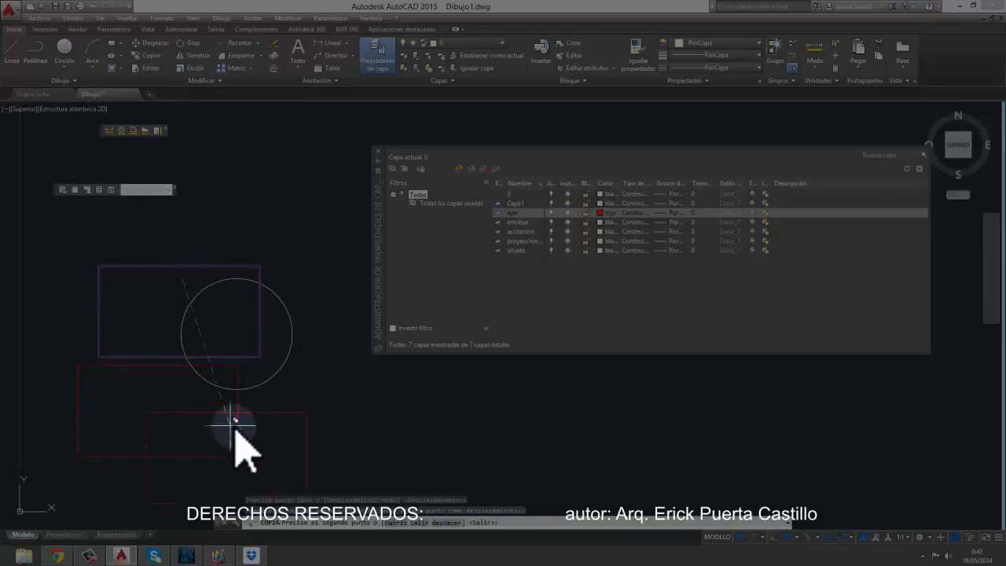
{"action": "left_click", "coordinate": [236, 411]}
{"action": "left_click", "coordinate": [389, 401]}
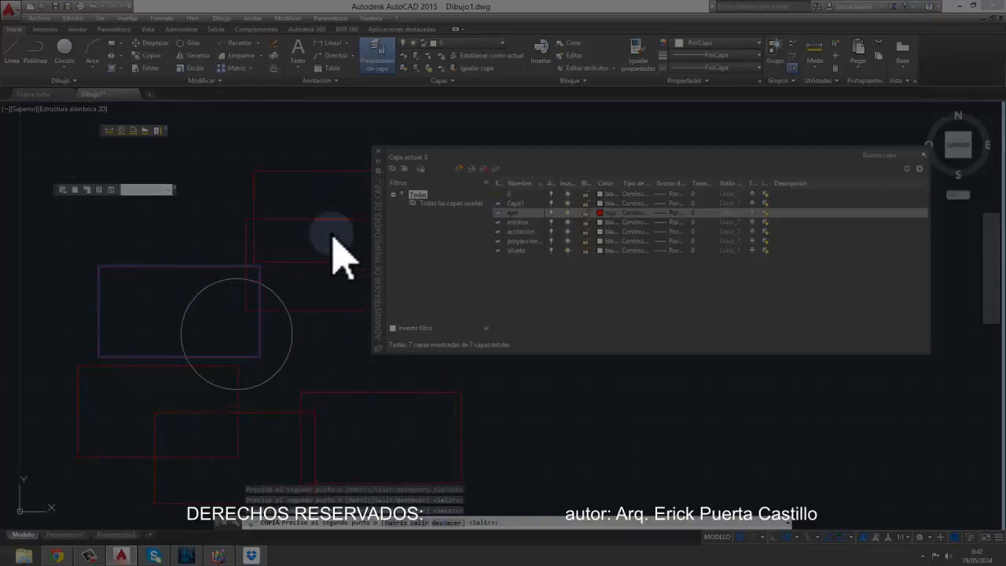
{"action": "right_click", "coordinate": [330, 232]}
{"action": "left_click", "coordinate": [348, 242]}
{"action": "left_click", "coordinate": [321, 284]}
{"action": "left_click", "coordinate": [327, 347]}
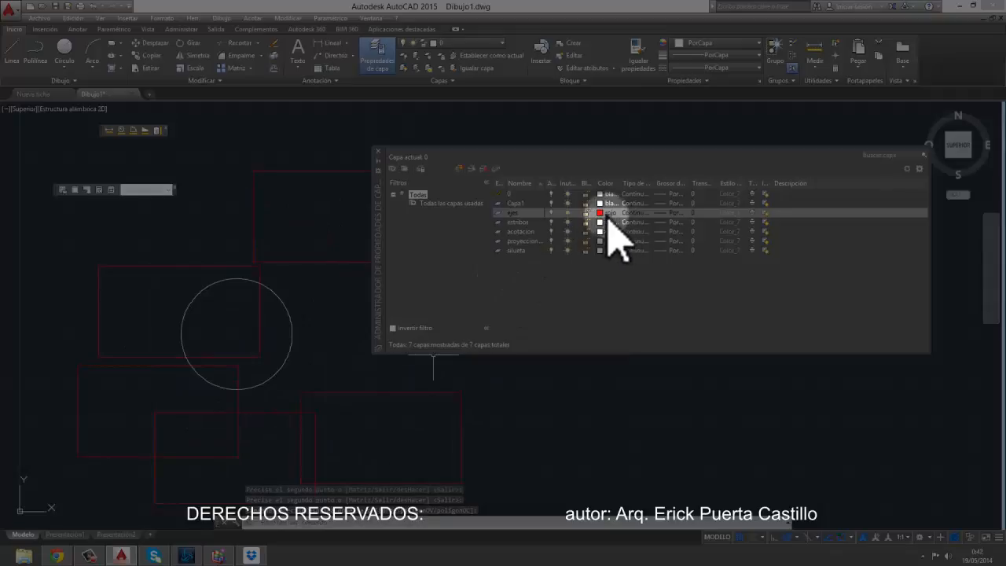
Step: Change the ejes layer's colour to cyan (cián) and restore it to red (rojo)
{"action": "left_click", "coordinate": [601, 212]}
{"action": "left_click", "coordinate": [450, 300]}
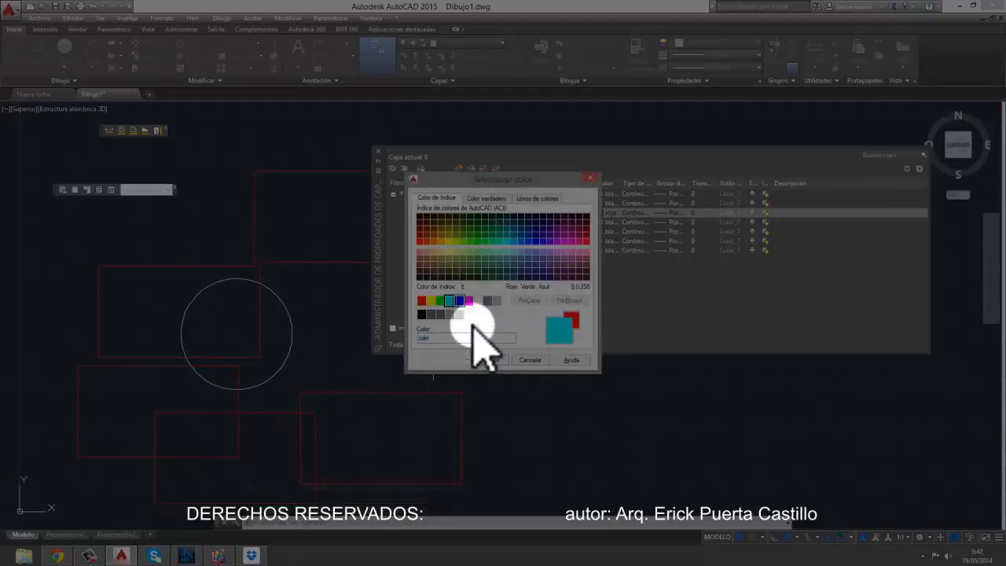
{"action": "left_click", "coordinate": [483, 361]}
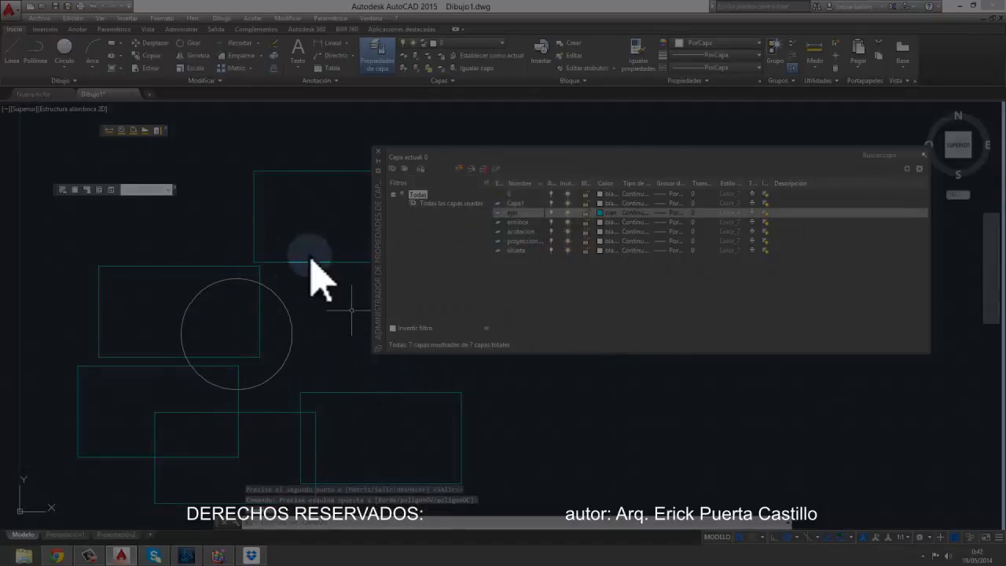
{"action": "left_click", "coordinate": [600, 212]}
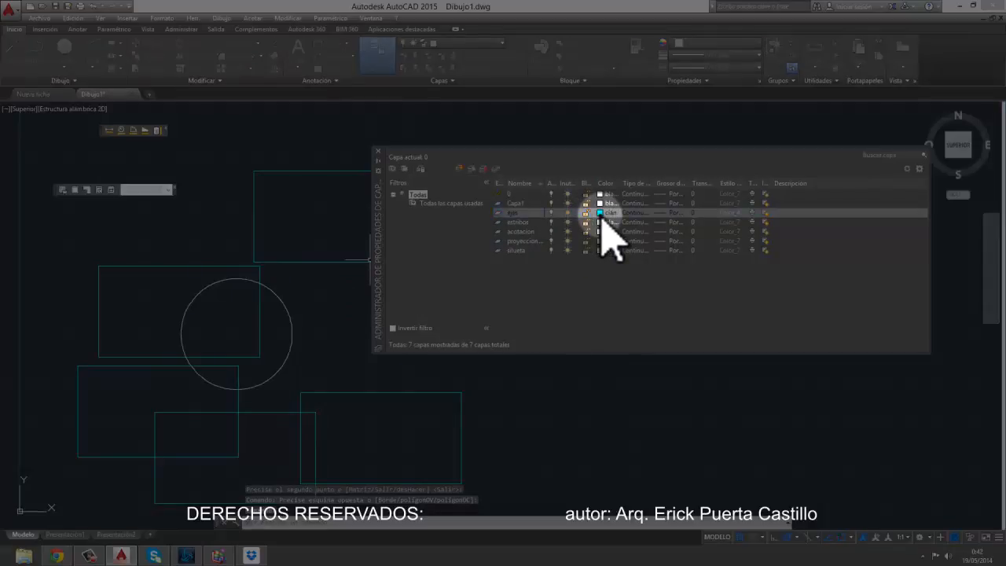
{"action": "left_click", "coordinate": [421, 301]}
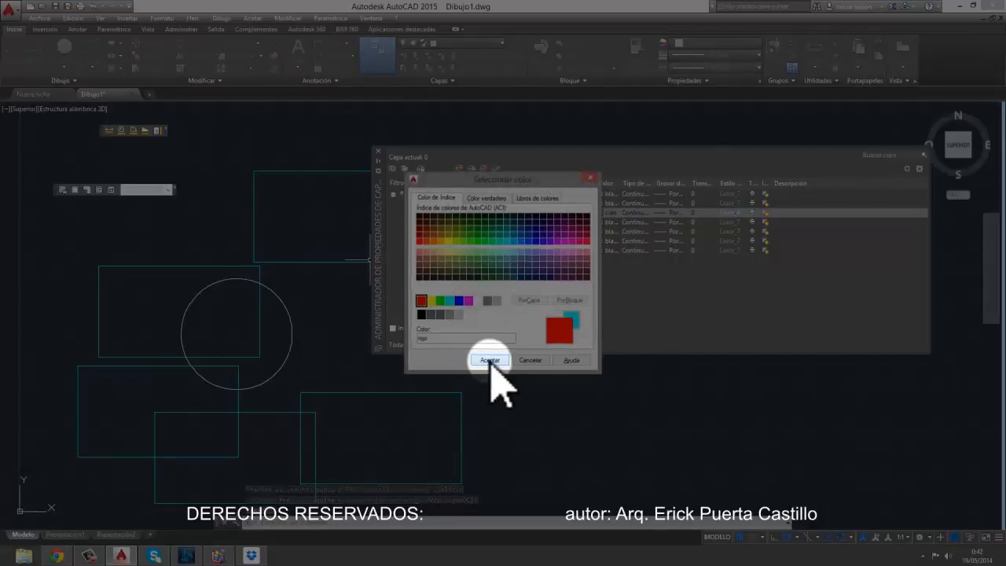
{"action": "left_click", "coordinate": [489, 360]}
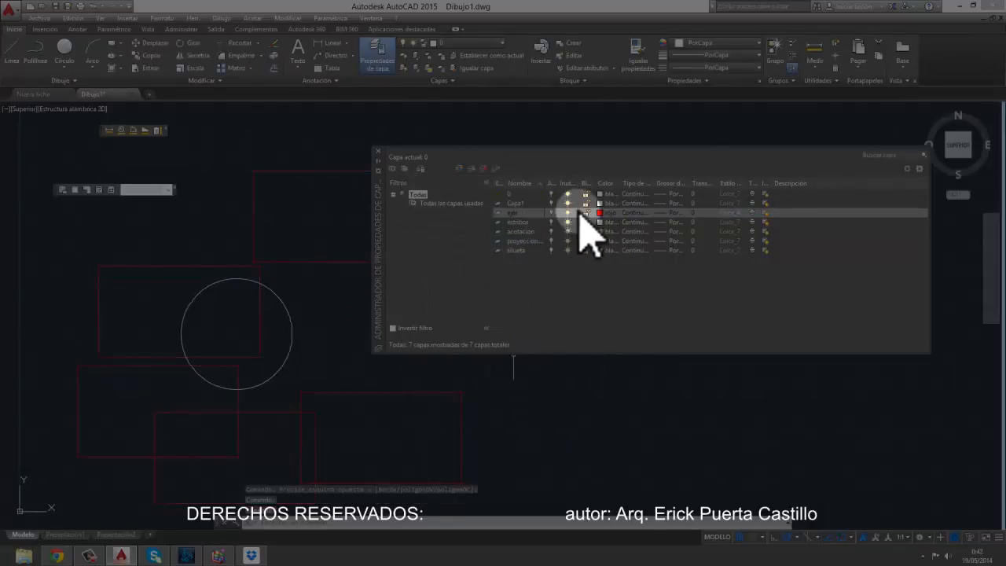
Step: Select the circle and all the rectangles by window, and clear the selection
{"action": "left_click", "coordinate": [551, 213]}
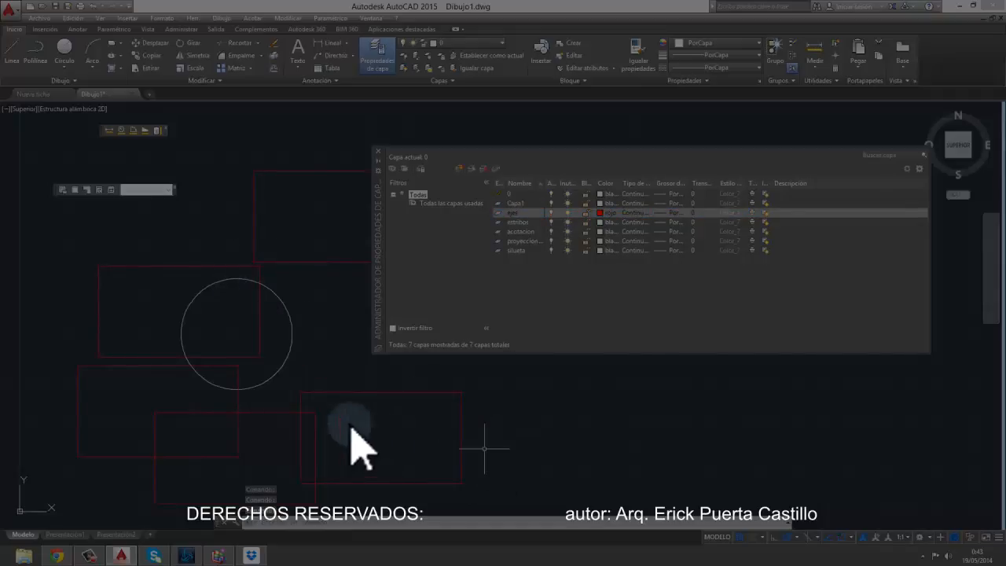
{"action": "left_click", "coordinate": [121, 195]}
{"action": "left_click", "coordinate": [481, 506]}
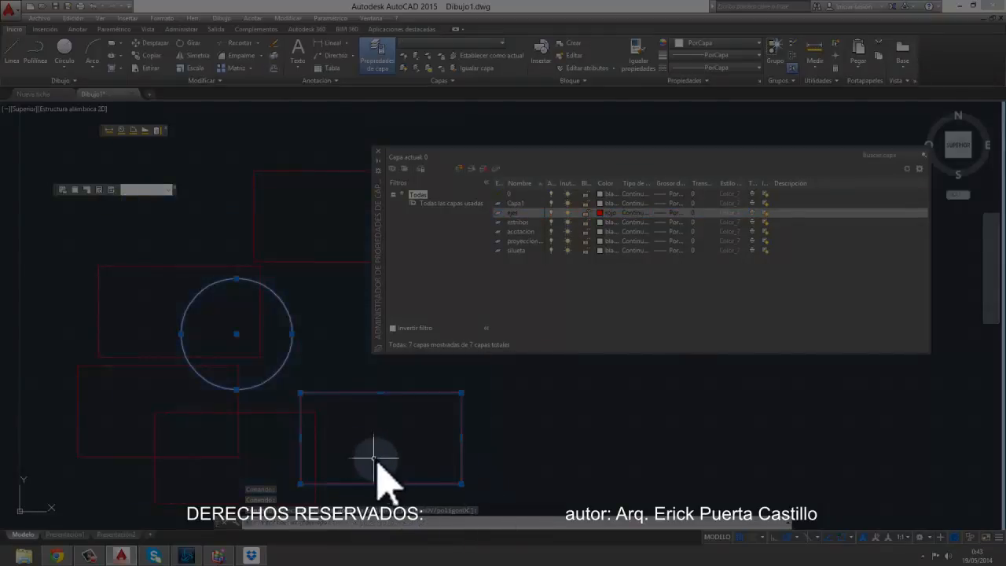
{"action": "left_click", "coordinate": [373, 451]}
{"action": "left_click", "coordinate": [140, 204]}
{"action": "left_click", "coordinate": [202, 243]}
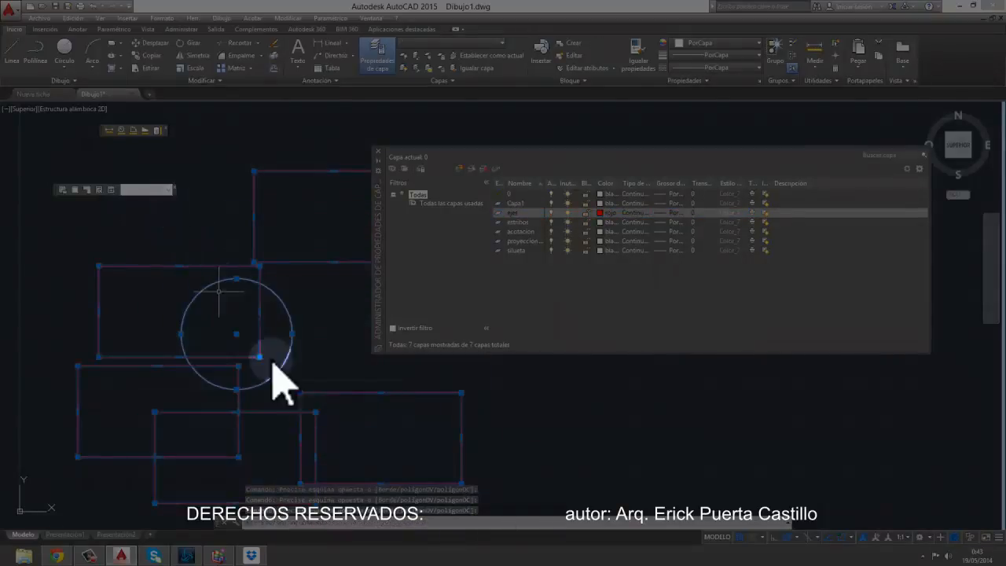
{"action": "key", "text": "Escape"}
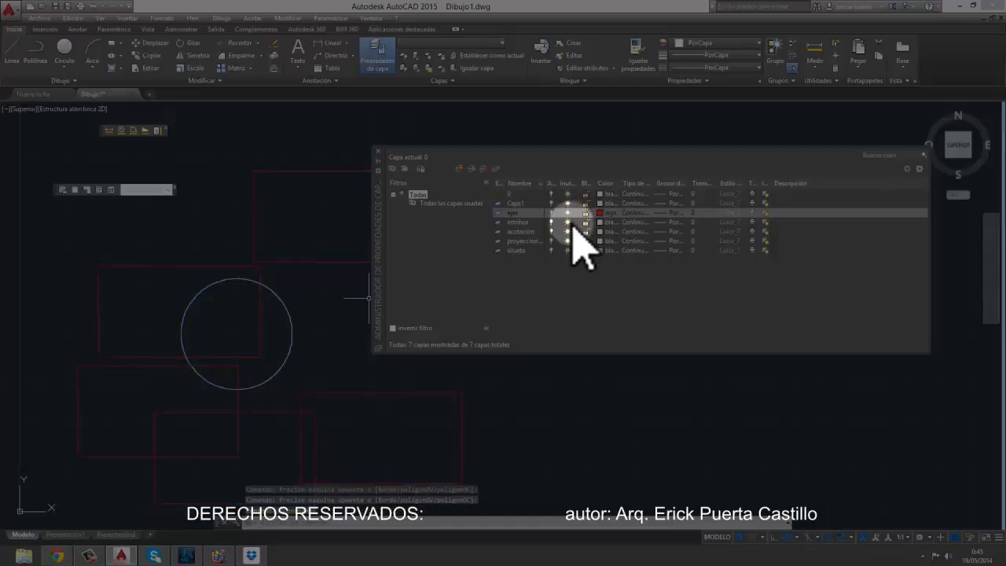
Step: Turn the ejes layer off to hide the rectangles, and turn it back on
{"action": "left_click", "coordinate": [551, 213]}
{"action": "mouse_move", "coordinate": [227, 345]}
{"action": "left_mouse_down"}
{"action": "mouse_move", "coordinate": [158, 243]}
{"action": "mouse_move", "coordinate": [160, 254]}
{"action": "left_mouse_up"}
{"action": "key", "text": "Escape"}
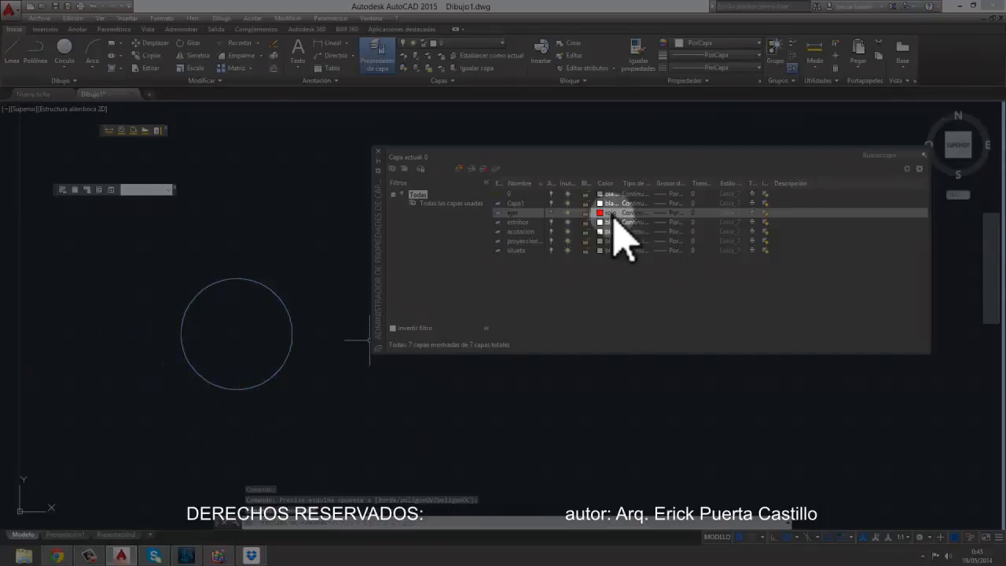
{"action": "left_click", "coordinate": [551, 213]}
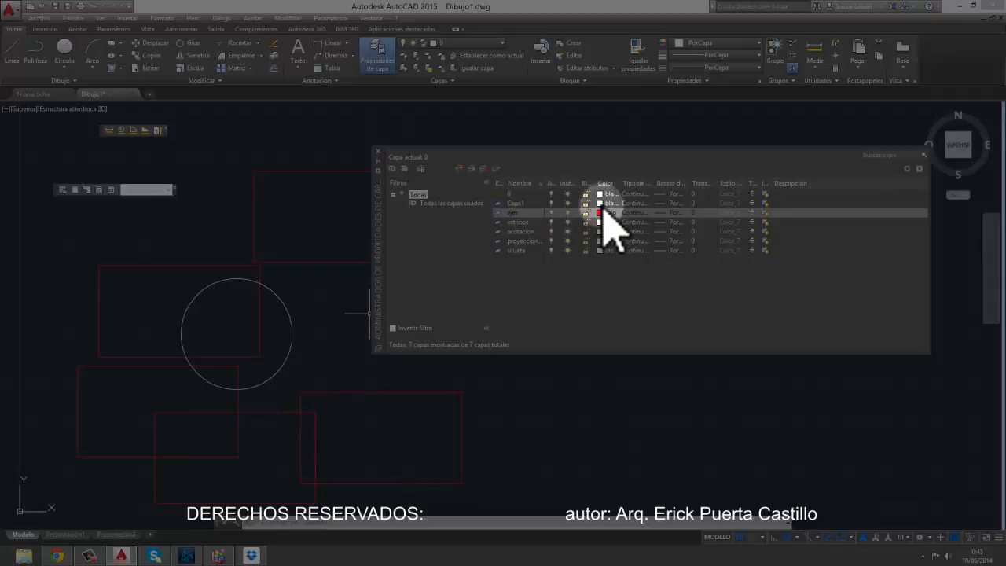
Step: Examine the basic index colours available for the estribos layer, including green, blue and yellow, without applying one
{"action": "left_click", "coordinate": [600, 222]}
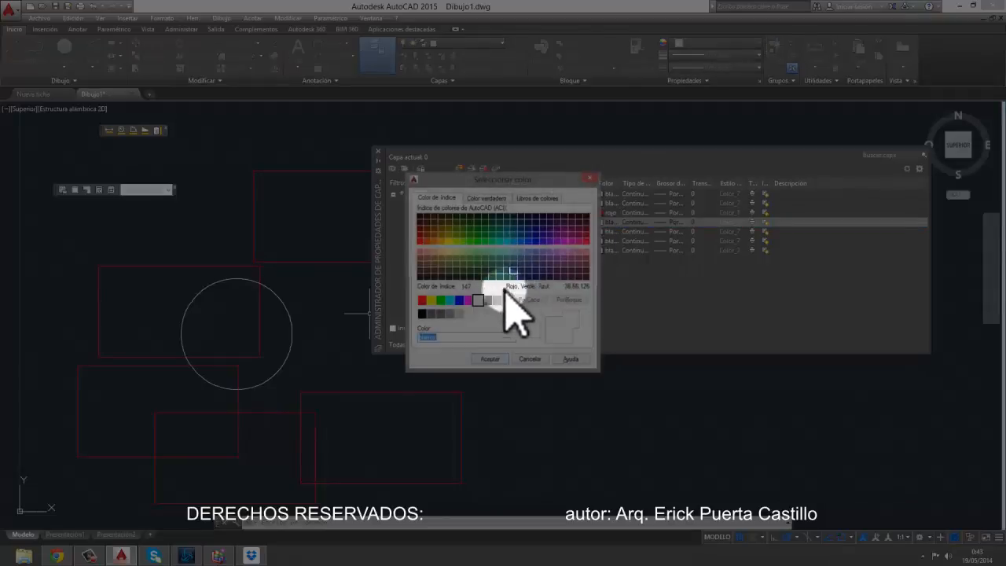
{"action": "left_click", "coordinate": [590, 178]}
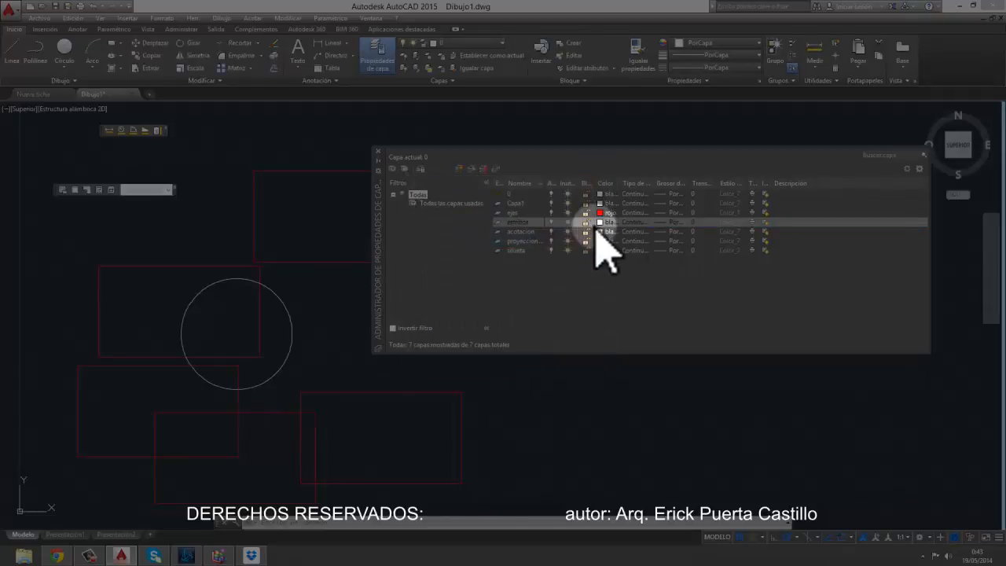
{"action": "left_click", "coordinate": [601, 224]}
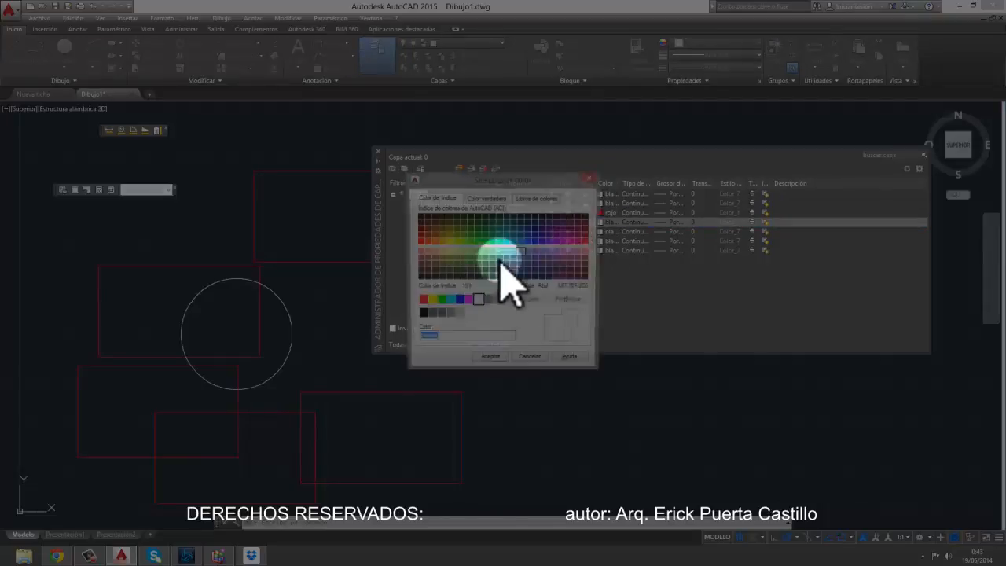
{"action": "left_click", "coordinate": [440, 301]}
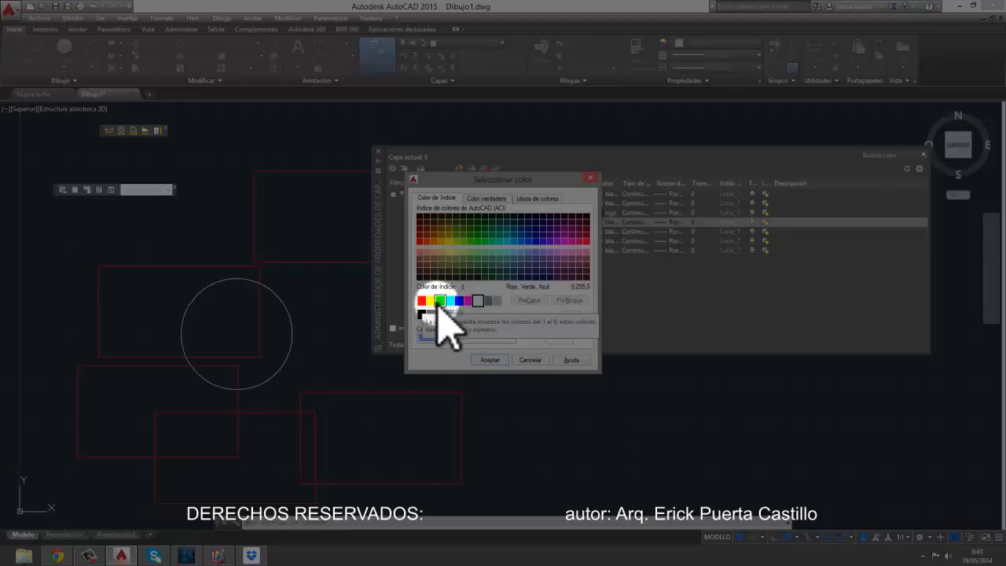
{"action": "left_click", "coordinate": [459, 300]}
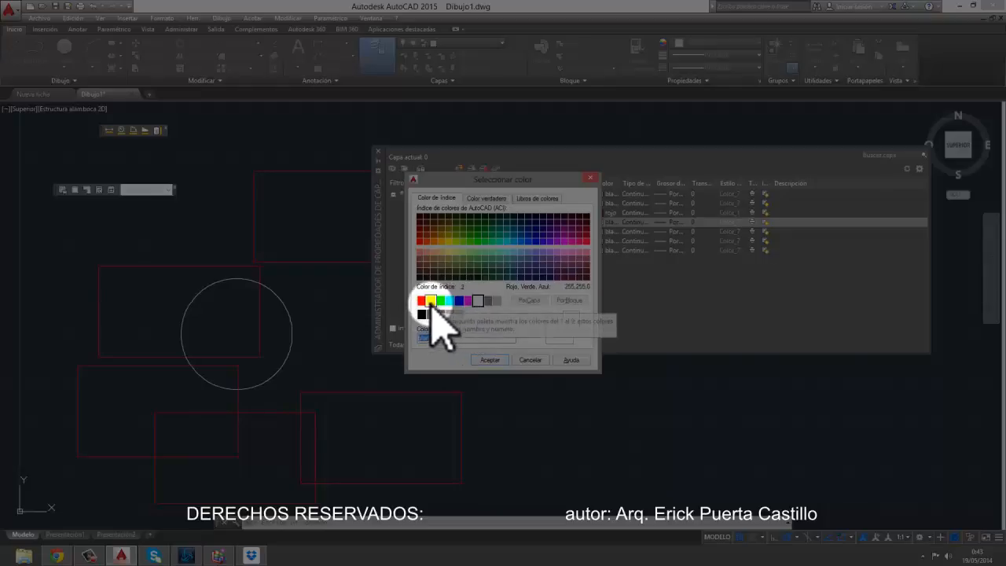
{"action": "left_click", "coordinate": [431, 301]}
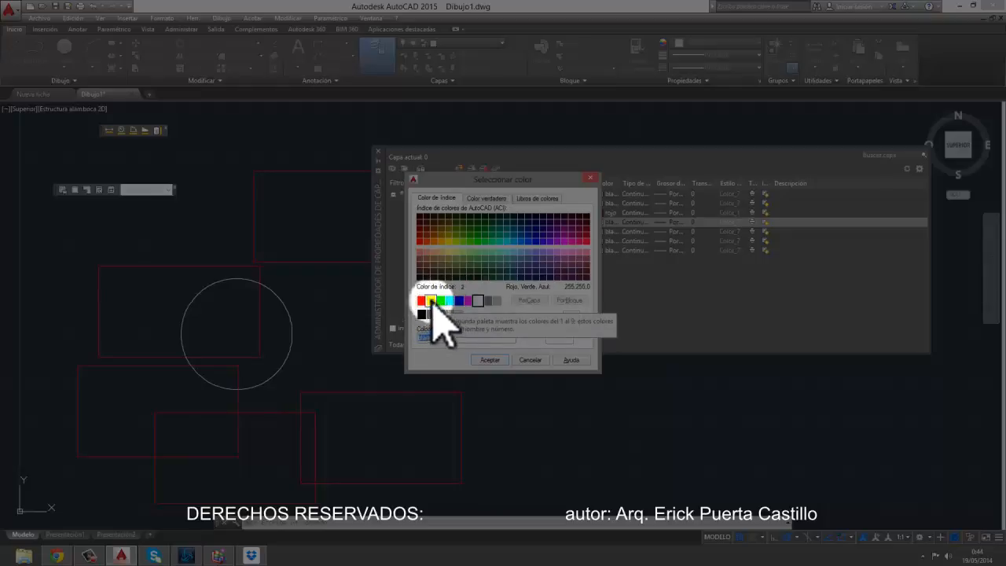
{"action": "left_click", "coordinate": [530, 359]}
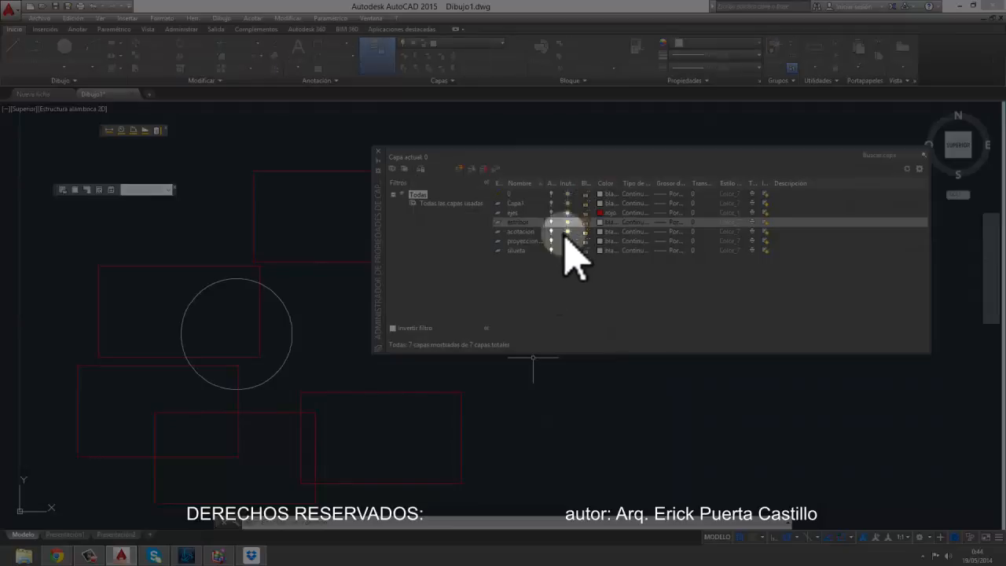
Step: Set the estribos layer's colour to yellow (amarillo) and the acotacion layer's colour to red (rojo)
{"action": "left_click", "coordinate": [603, 223]}
{"action": "left_click", "coordinate": [430, 301]}
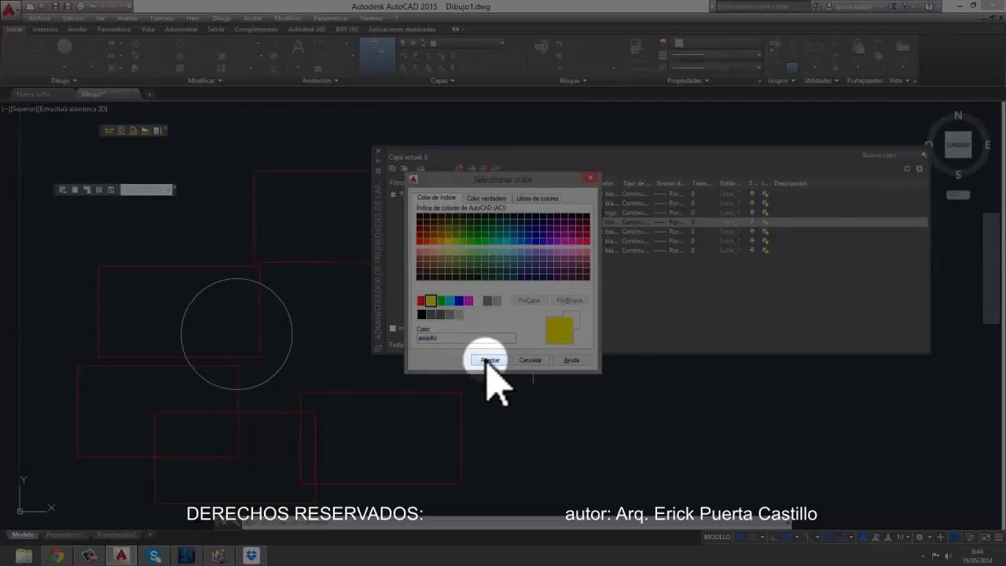
{"action": "left_click", "coordinate": [490, 360]}
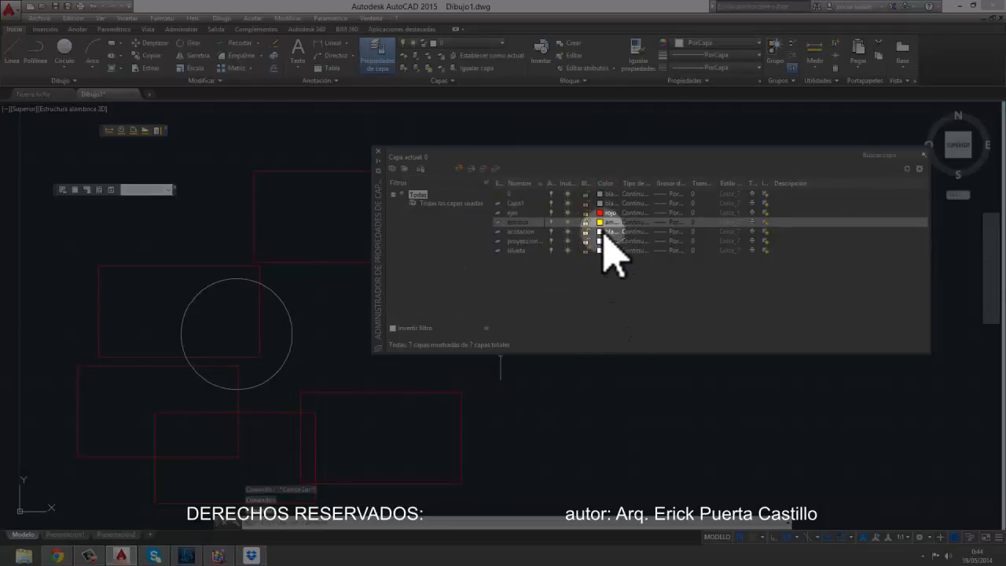
{"action": "left_click", "coordinate": [605, 231]}
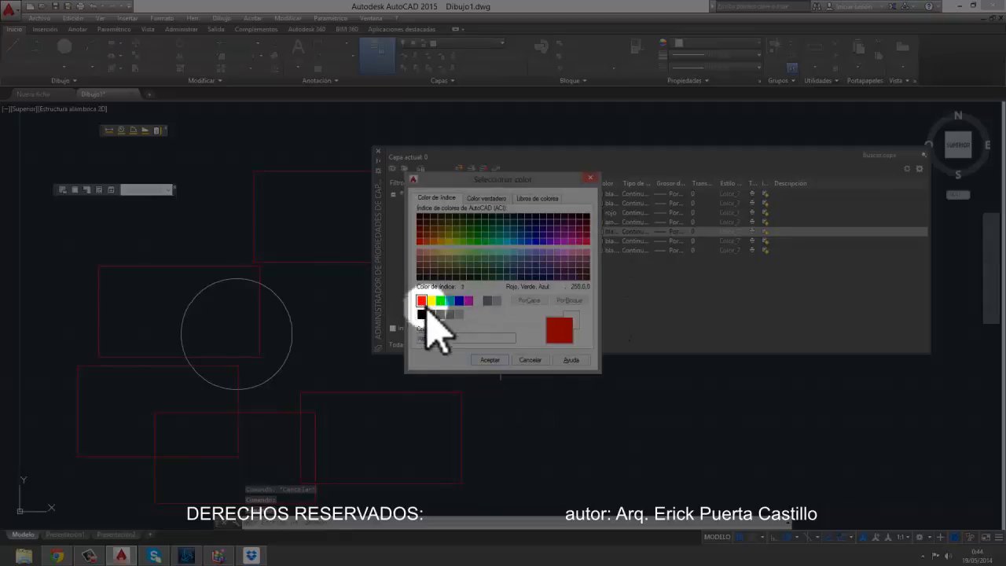
{"action": "left_click", "coordinate": [490, 359]}
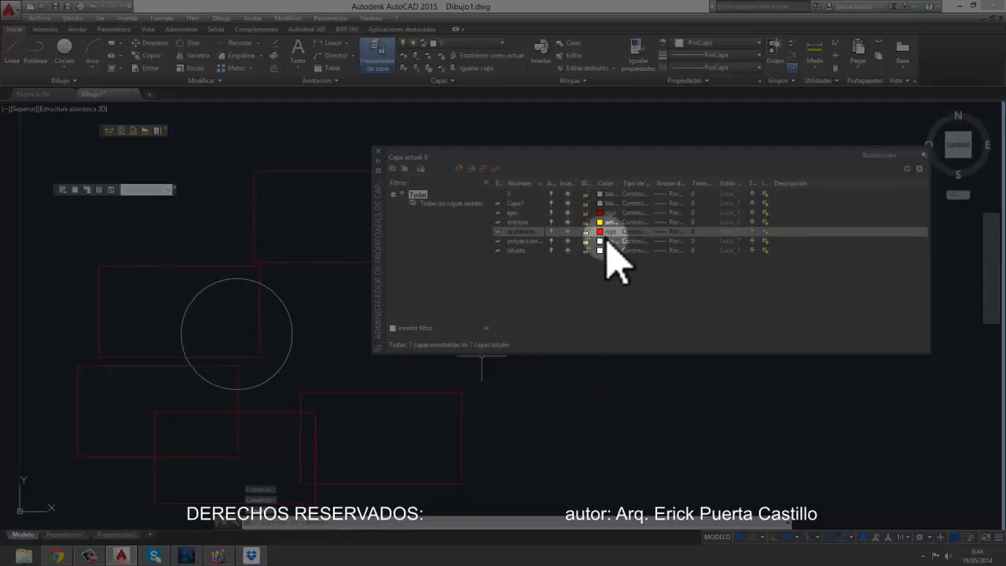
Step: Set the proyecciones layer's colour to red (rojo) and the silueta layer's colour to cyan (cián)
{"action": "left_click", "coordinate": [602, 249]}
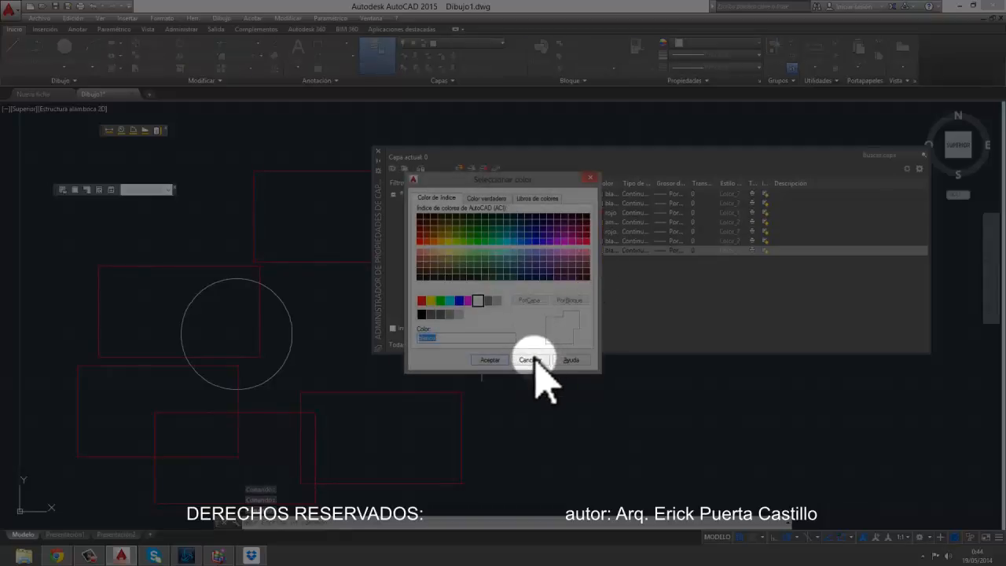
{"action": "left_click", "coordinate": [601, 240]}
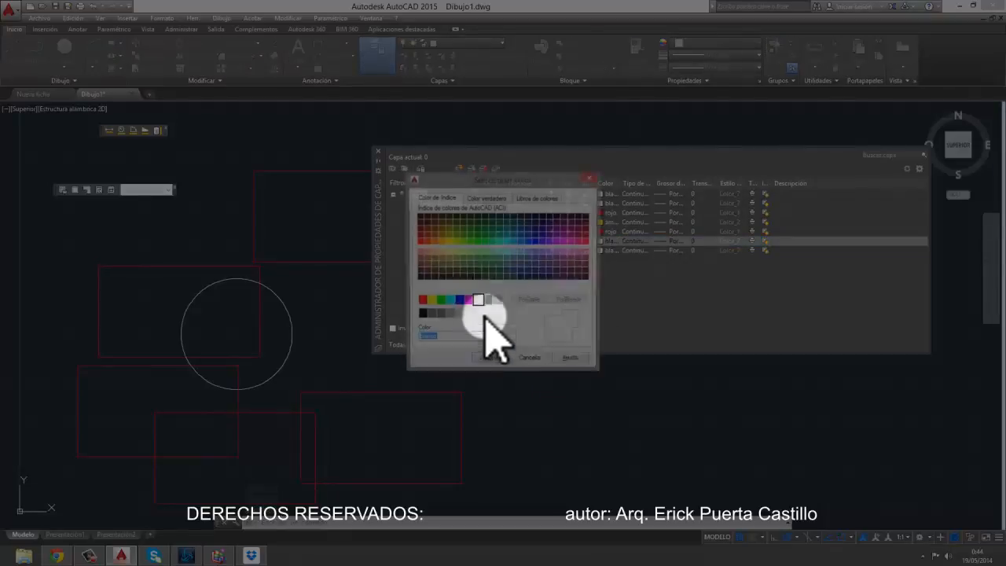
{"action": "left_click", "coordinate": [421, 300]}
{"action": "left_click", "coordinate": [490, 360]}
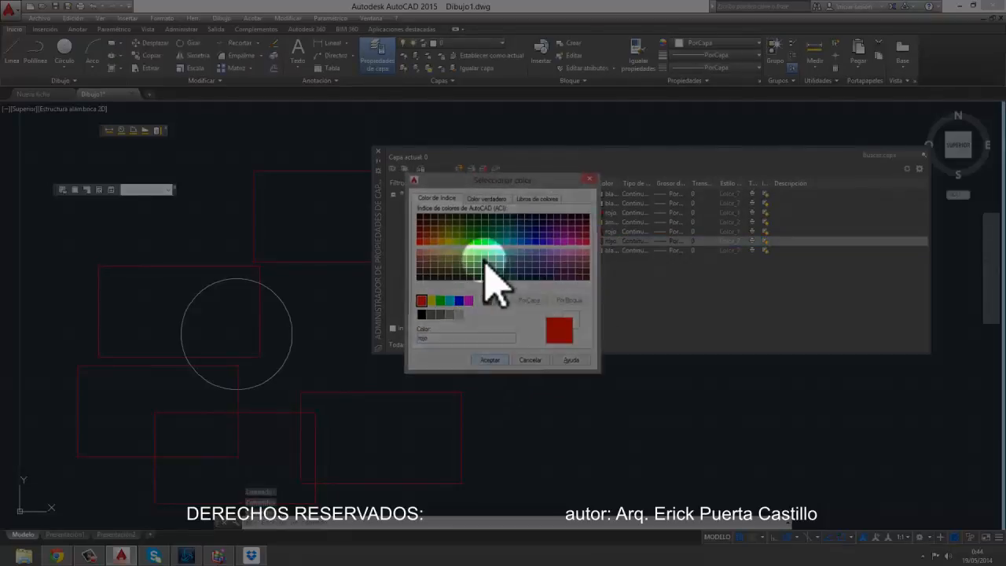
{"action": "left_click", "coordinate": [602, 250]}
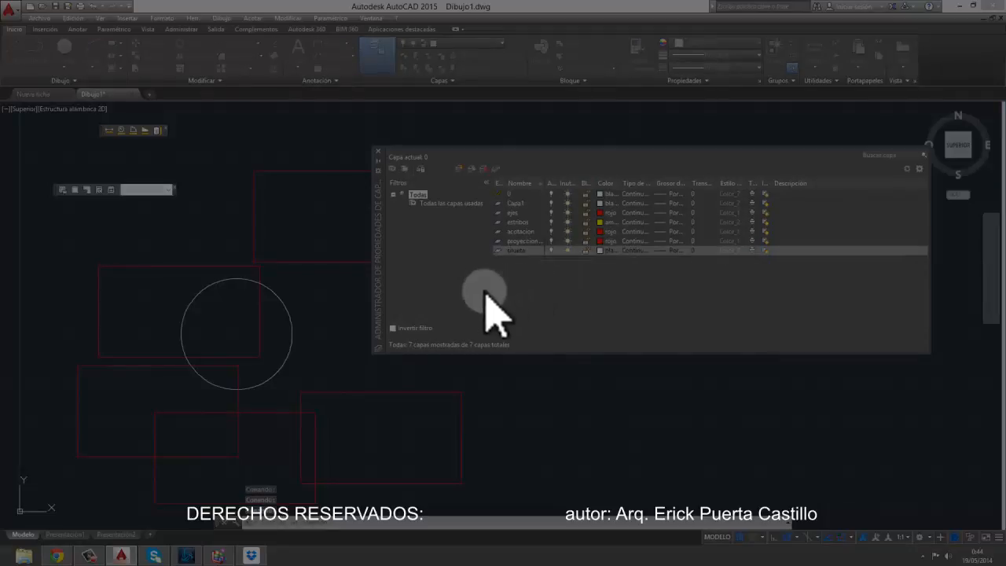
{"action": "left_click", "coordinate": [449, 300]}
{"action": "left_click", "coordinate": [493, 359]}
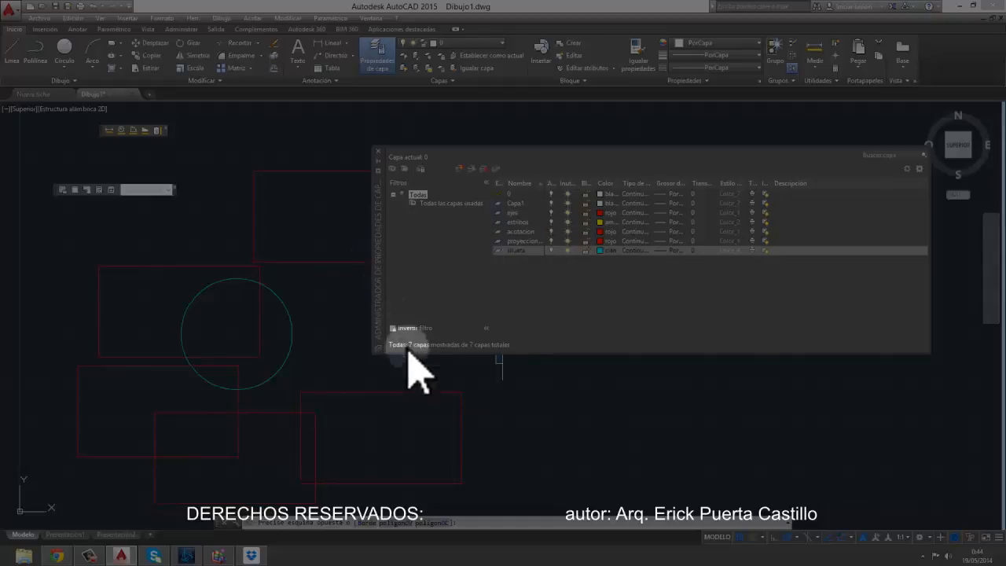
{"action": "key", "text": "Escape"}
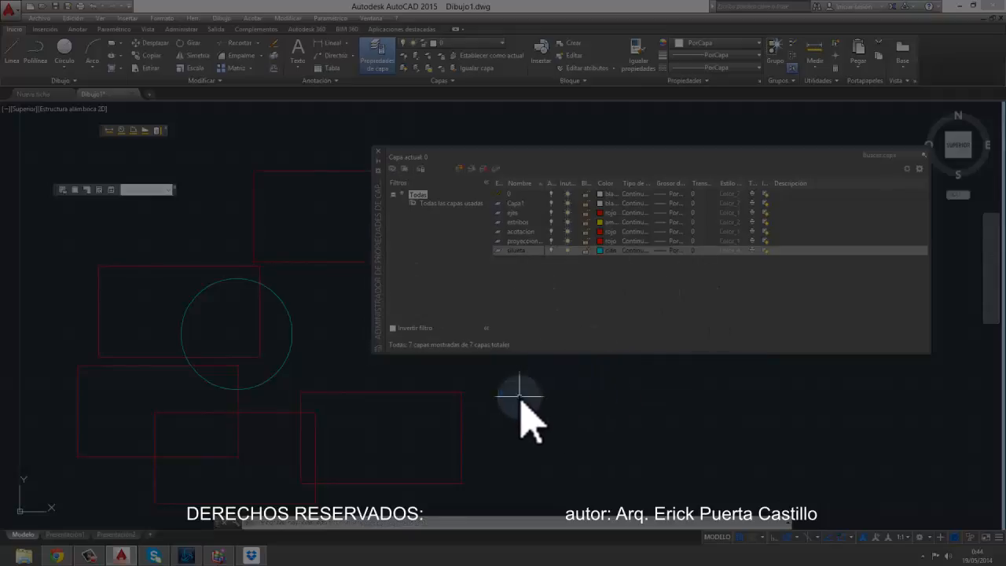
Step: Lock the ejes layer, and select the circle together with the rectangles using crossing windows
{"action": "left_click", "coordinate": [585, 232]}
{"action": "left_click", "coordinate": [585, 212]}
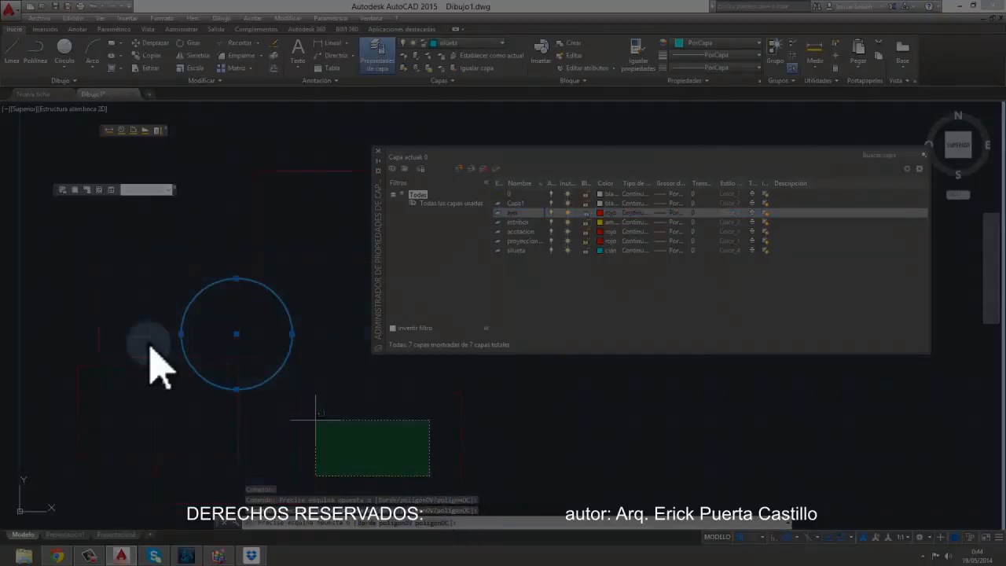
{"action": "left_click", "coordinate": [359, 423]}
{"action": "left_click", "coordinate": [236, 373]}
{"action": "left_click", "coordinate": [197, 299]}
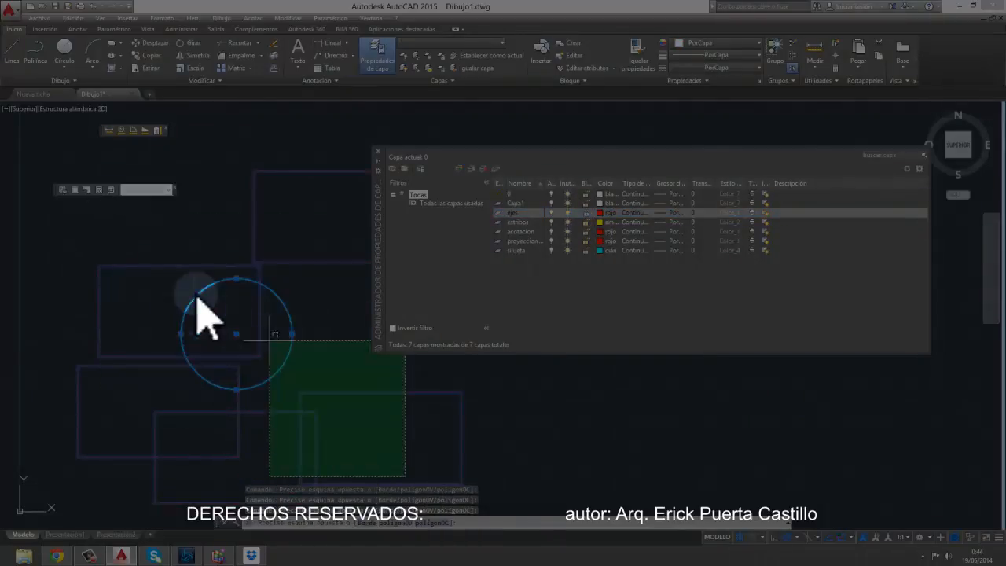
{"action": "left_click", "coordinate": [146, 128]}
Step: Try to move the selected objects with the ejes layer locked, cancel the move, and unlock the layer
{"action": "left_click", "coordinate": [151, 45]}
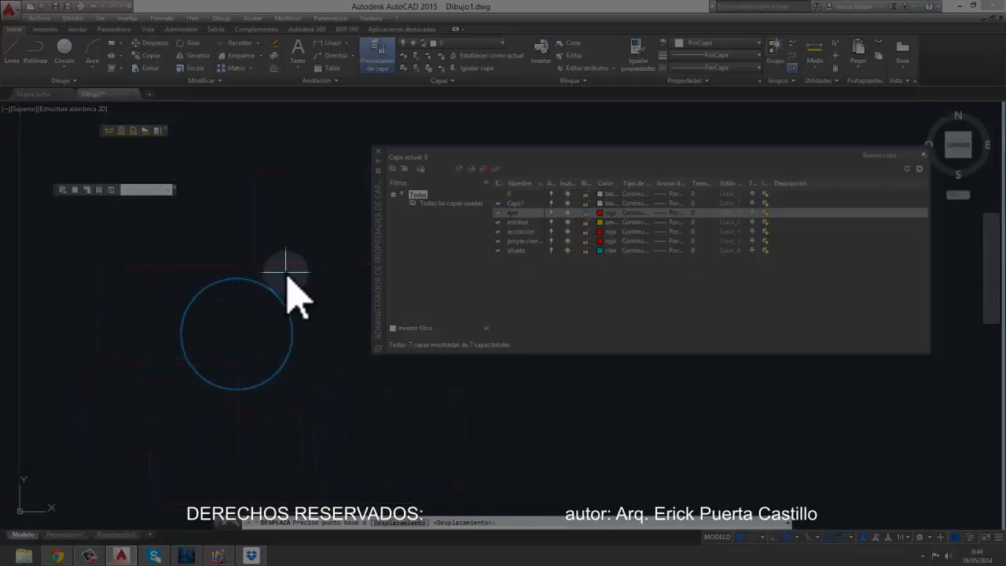
{"action": "left_click", "coordinate": [286, 272]}
{"action": "key", "text": "Escape"}
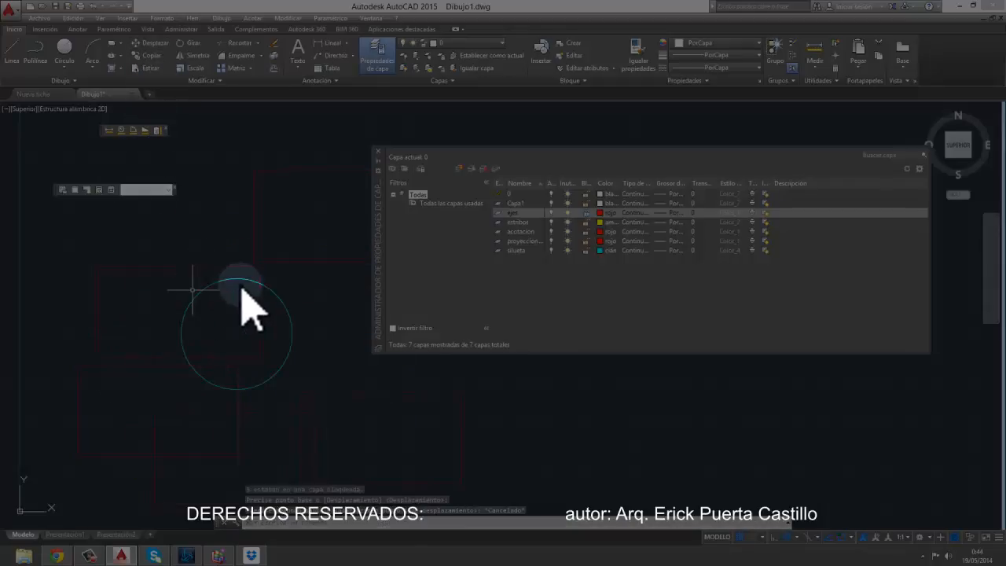
{"action": "left_click", "coordinate": [585, 213]}
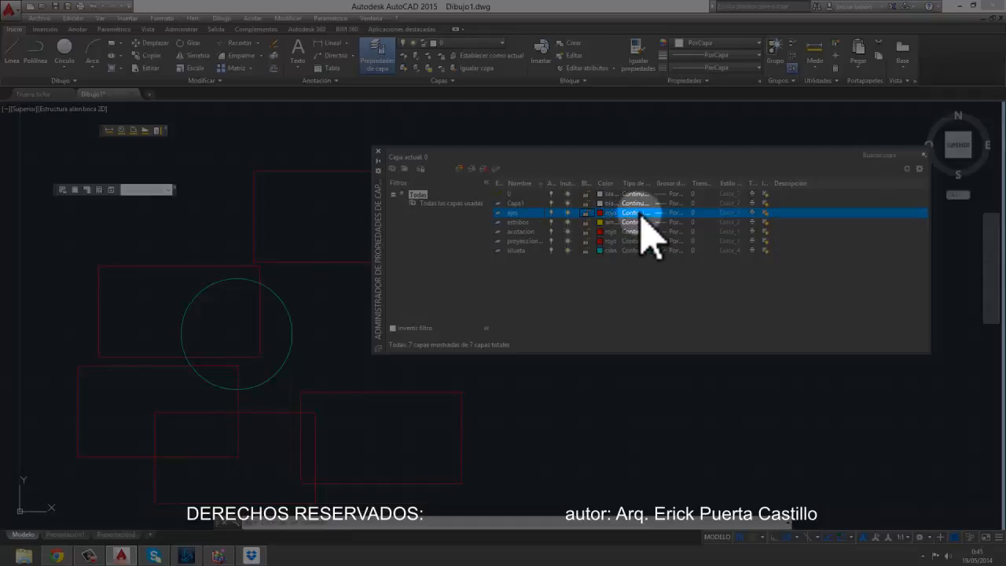
Step: Load the CENTRO2 linetype from acad.lin and assign it to the ejes layer
{"action": "left_click_drag", "start_coordinate": [652, 184], "coordinate": [674, 184]}
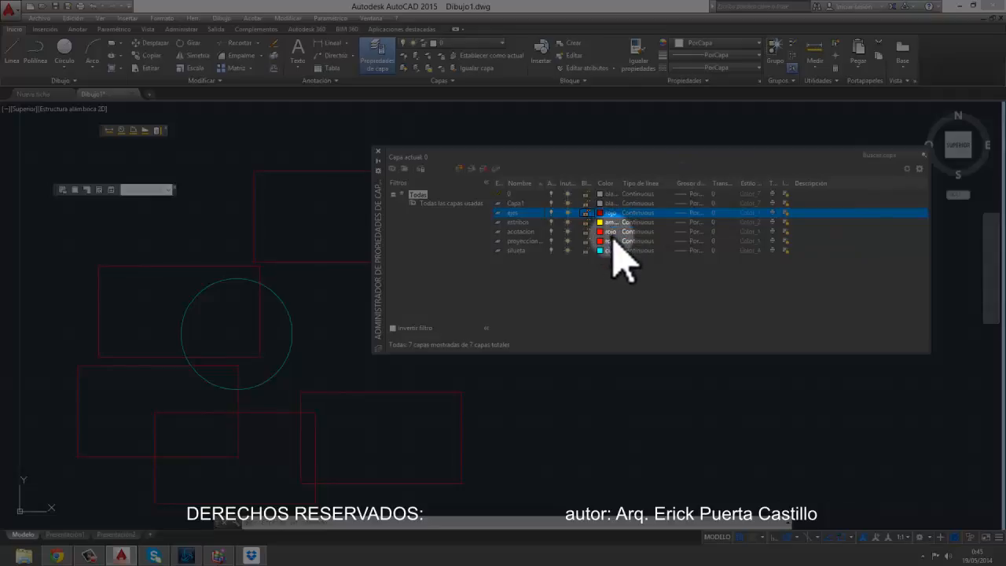
{"action": "left_click", "coordinate": [630, 212]}
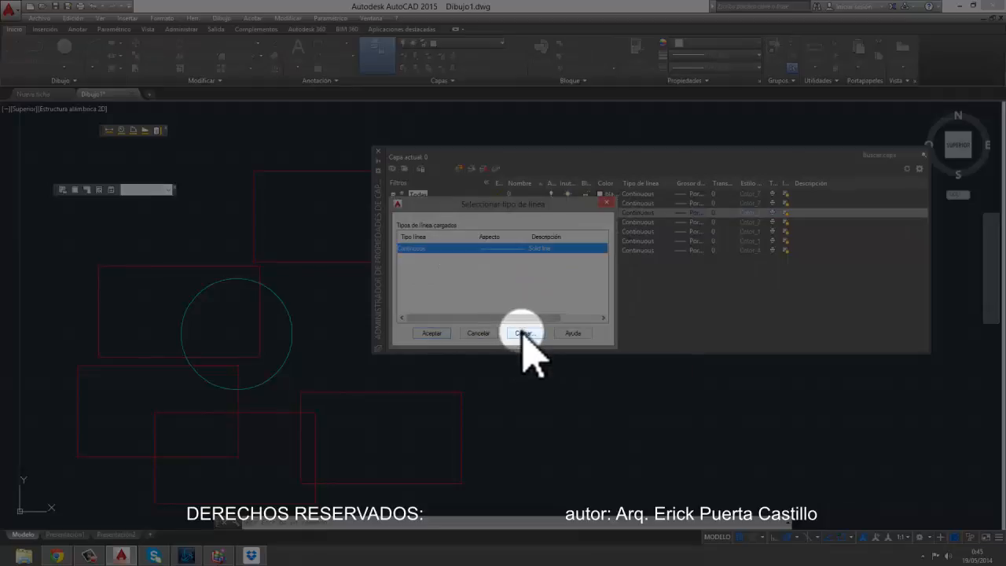
{"action": "left_click", "coordinate": [525, 333]}
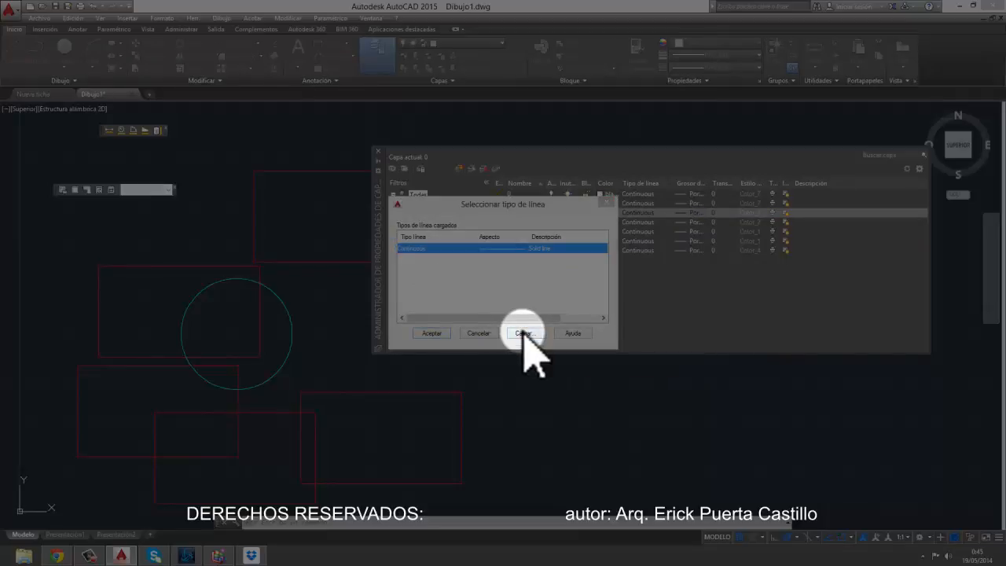
{"action": "scroll", "coordinate": [465, 279], "scroll_direction": "down", "scroll_amount": 4}
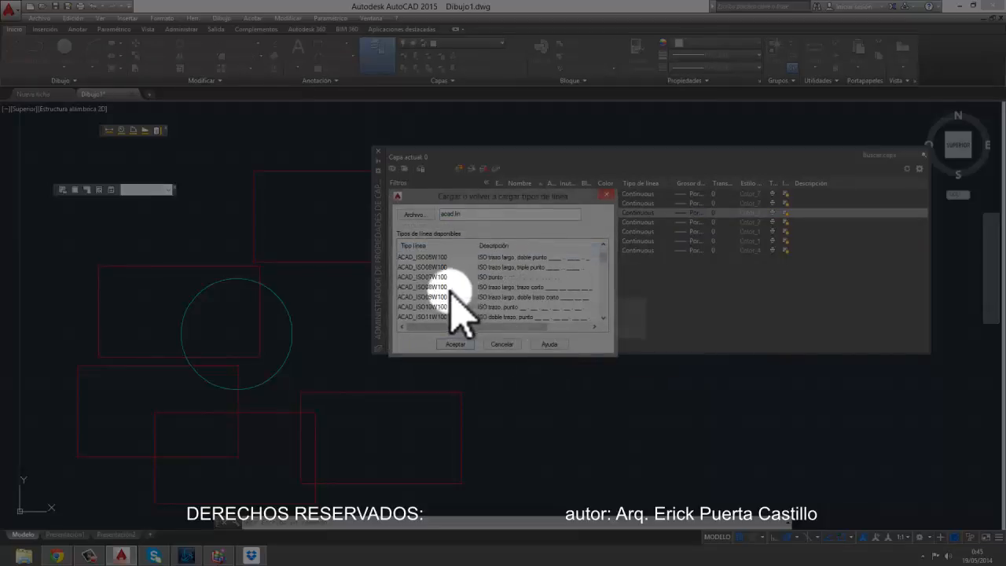
{"action": "scroll", "coordinate": [448, 299], "scroll_direction": "down", "scroll_amount": 2}
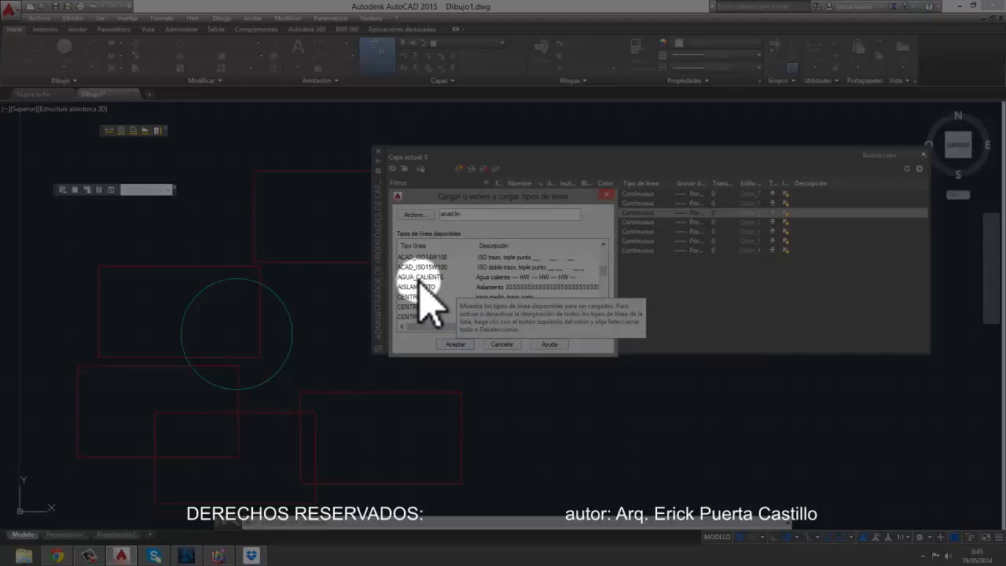
{"action": "scroll", "coordinate": [449, 299], "scroll_direction": "down", "scroll_amount": 3}
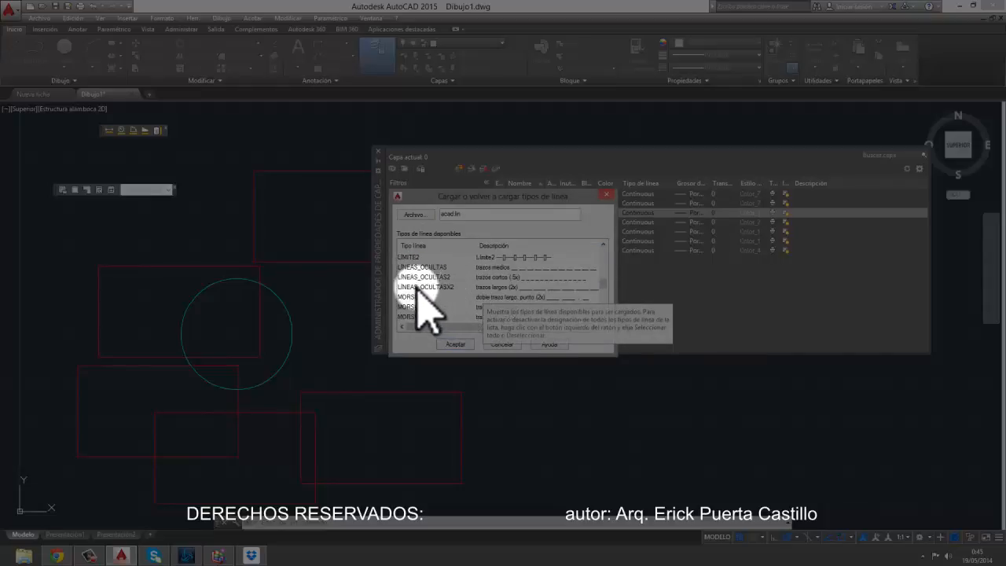
{"action": "scroll", "coordinate": [424, 304], "scroll_direction": "up", "scroll_amount": 10}
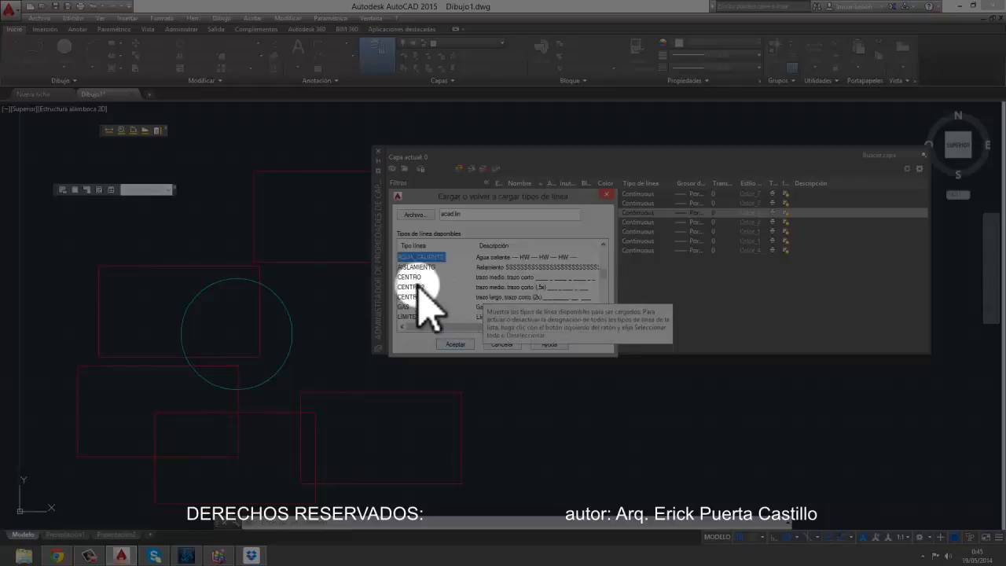
{"action": "left_click", "coordinate": [410, 287]}
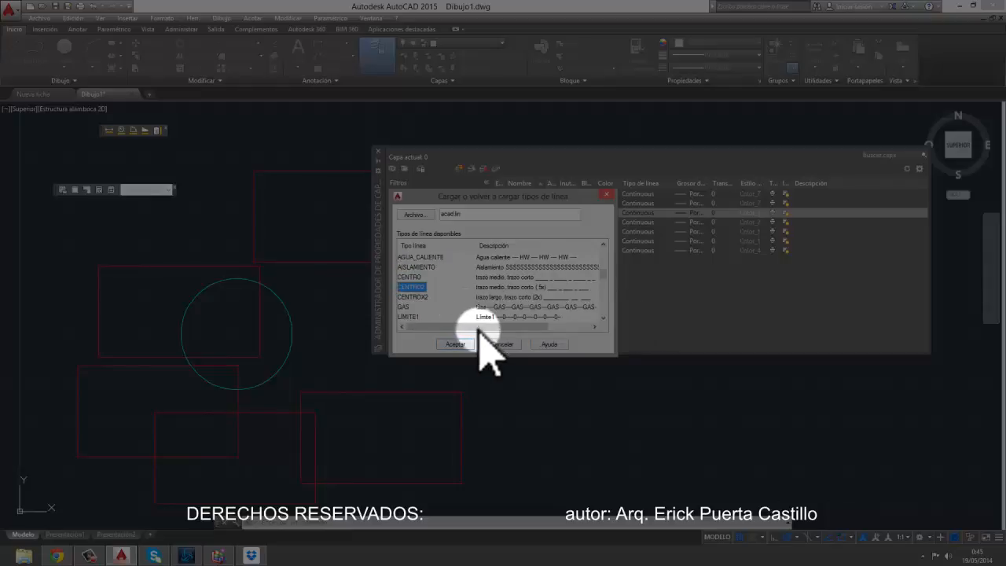
{"action": "left_click", "coordinate": [456, 345]}
{"action": "left_click", "coordinate": [437, 247]}
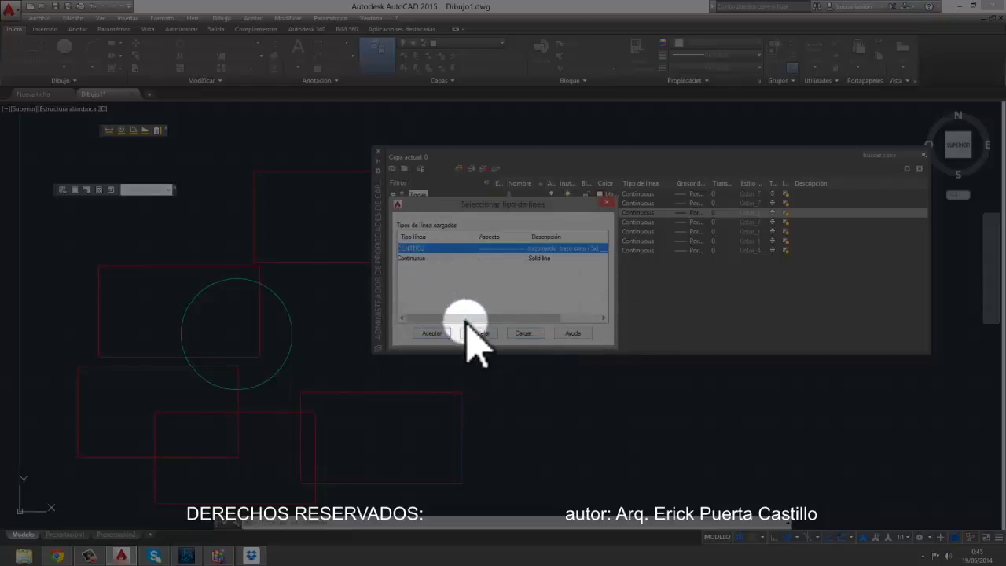
{"action": "left_click", "coordinate": [432, 333]}
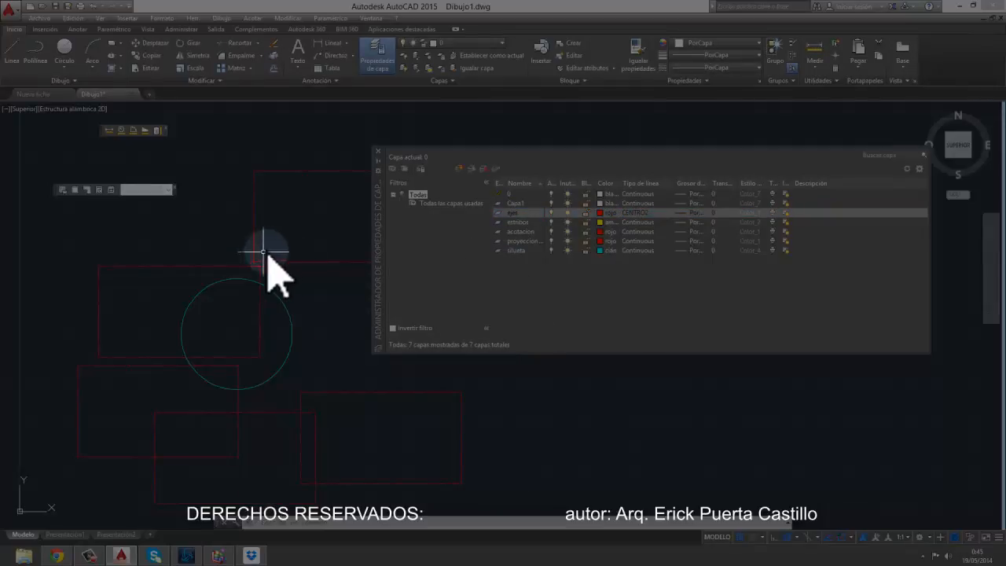
Step: Examine up close how the ejes layer's new linetype looks on the rectangles around the circle
{"action": "scroll", "coordinate": [298, 252], "scroll_direction": "up", "scroll_amount": 6}
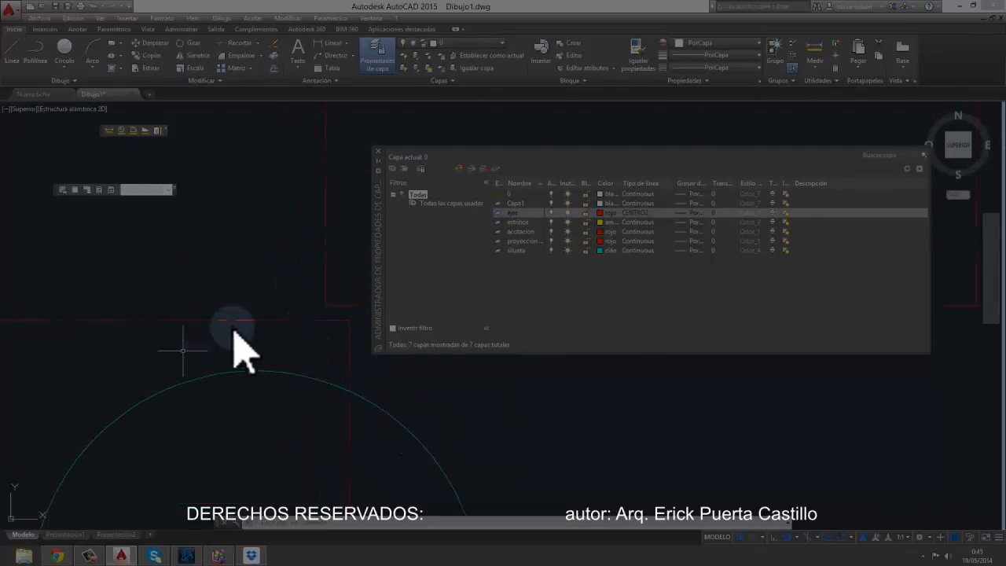
{"action": "scroll", "coordinate": [291, 315], "scroll_direction": "down", "scroll_amount": 5}
{"action": "scroll", "coordinate": [259, 315], "scroll_direction": "up", "scroll_amount": 3}
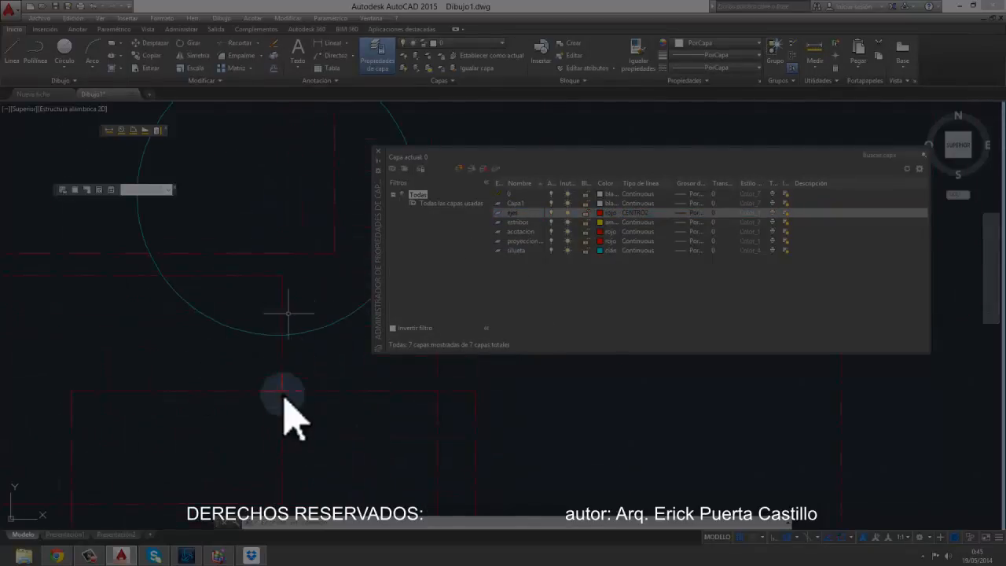
{"action": "middle_click_drag", "start_coordinate": [295, 388], "coordinate": [248, 298]}
{"action": "middle_click_drag", "start_coordinate": [341, 303], "coordinate": [300, 364]}
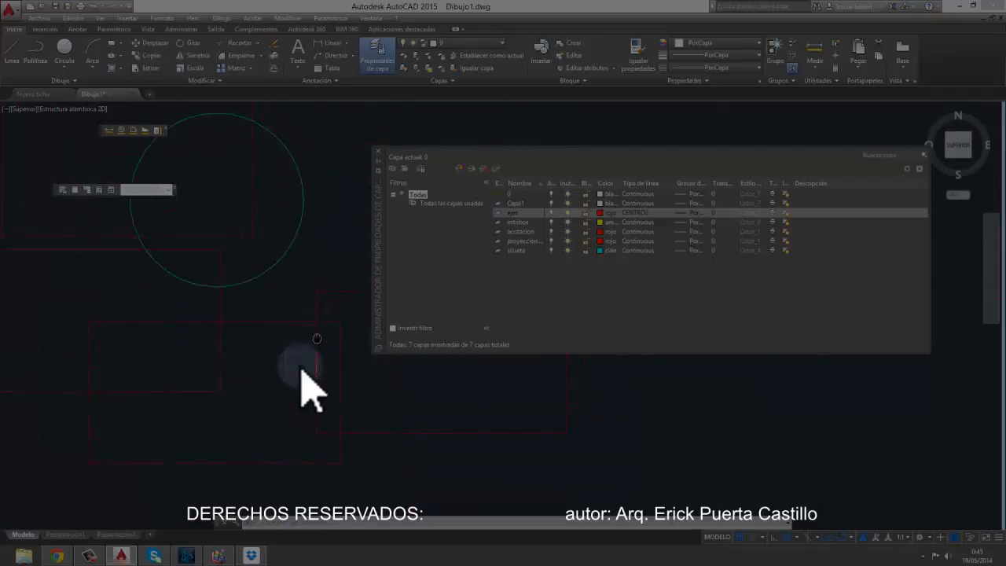
{"action": "scroll", "coordinate": [300, 269], "scroll_direction": "down", "scroll_amount": 2}
{"action": "middle_click_drag", "start_coordinate": [302, 268], "coordinate": [324, 326]}
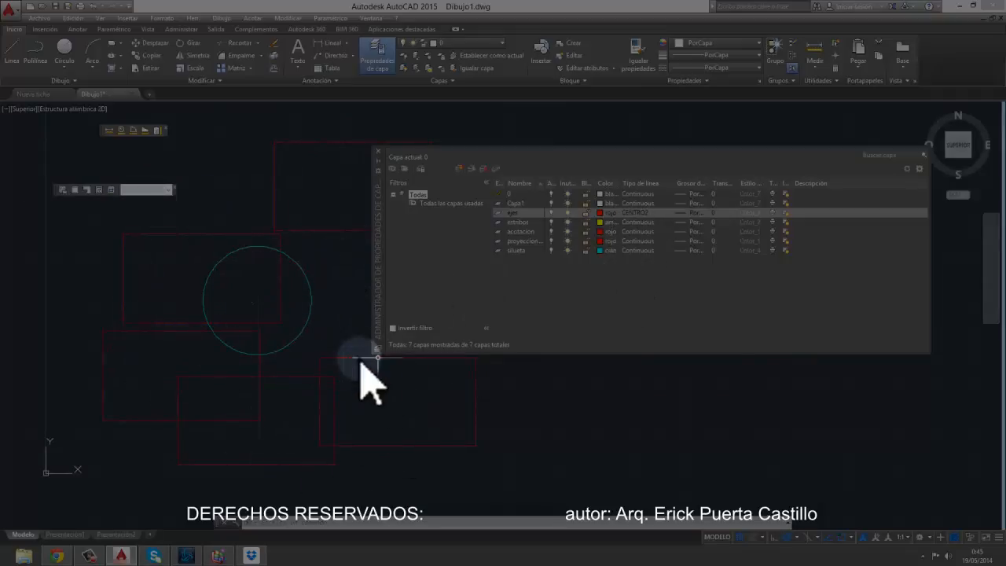
Step: Delete the circle and all the rectangles from the drawing, and close the layer properties manager
{"action": "left_click", "coordinate": [387, 409]}
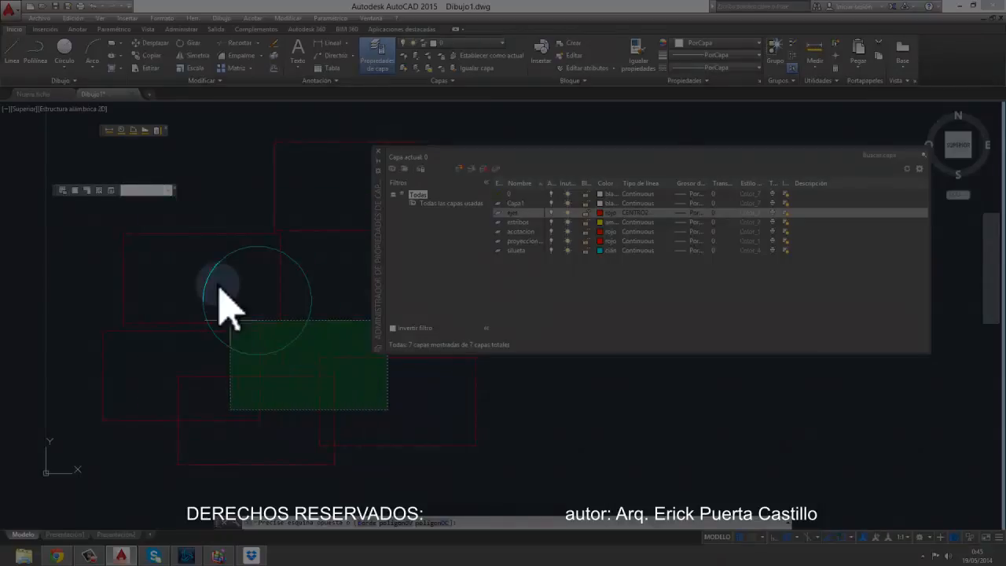
{"action": "left_click", "coordinate": [206, 193]}
{"action": "key", "text": "Delete"}
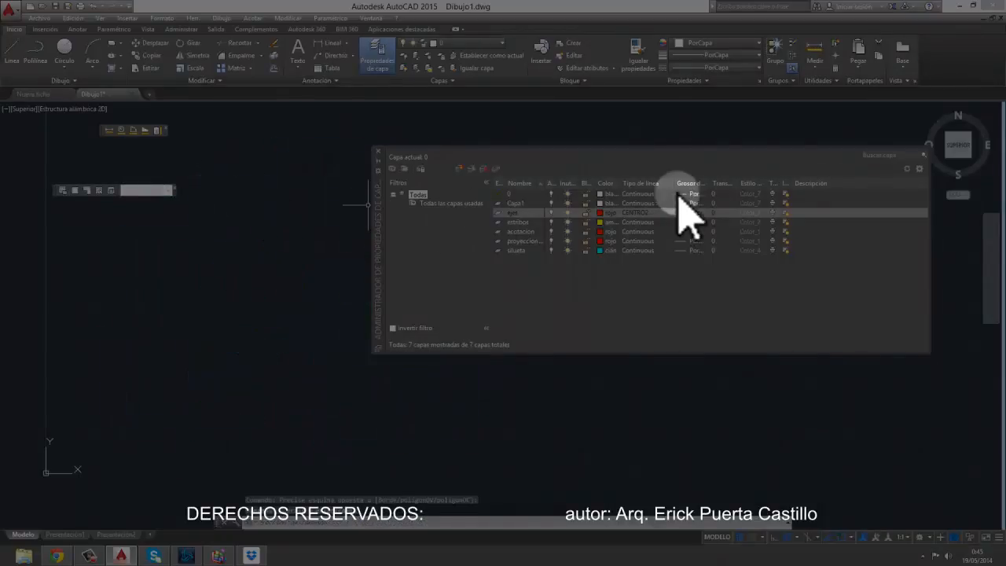
{"action": "left_click", "coordinate": [378, 150]}
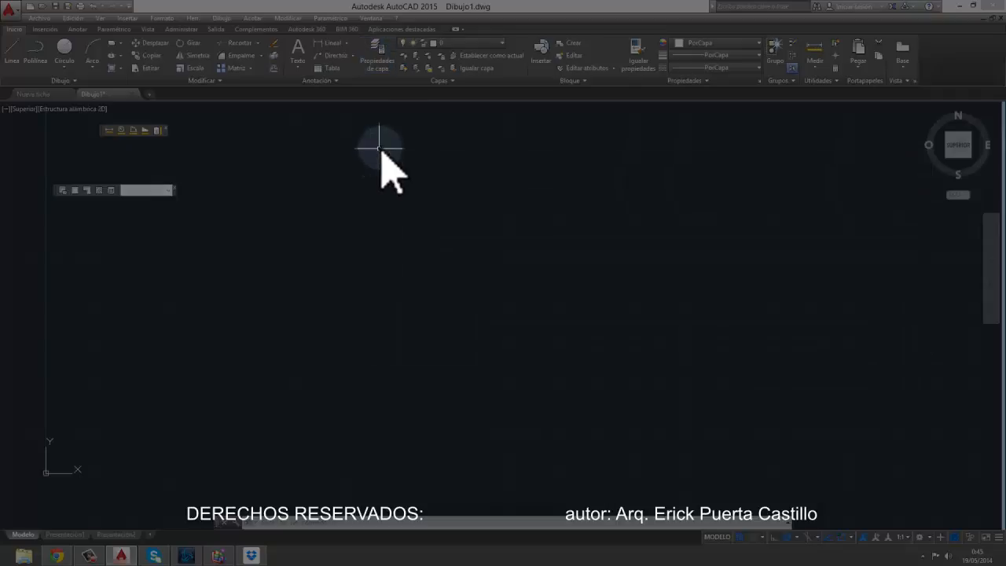
Step: Make acotacion the current layer for new objects
{"action": "left_click", "coordinate": [454, 46]}
{"action": "left_click", "coordinate": [455, 48]}
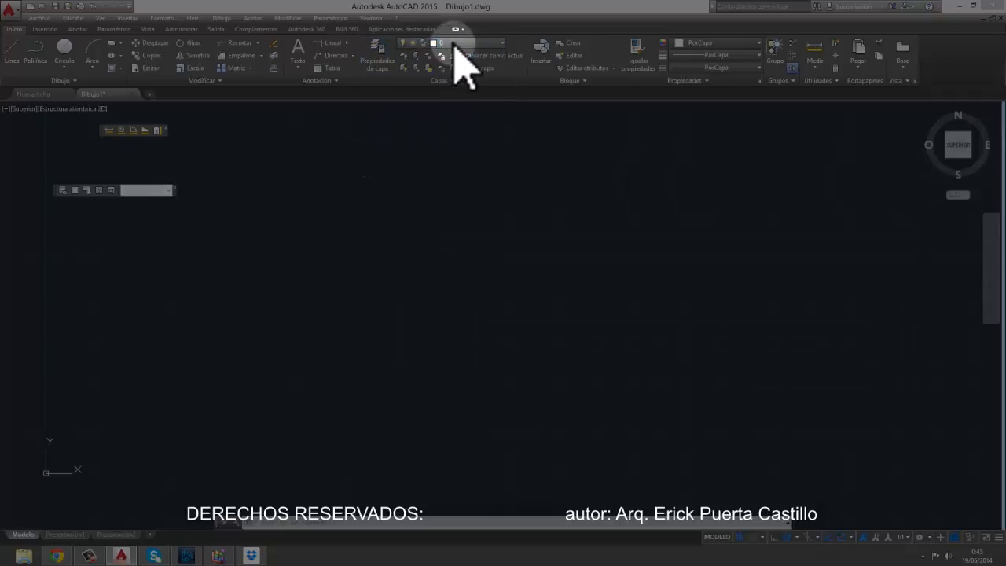
{"action": "left_click", "coordinate": [454, 46]}
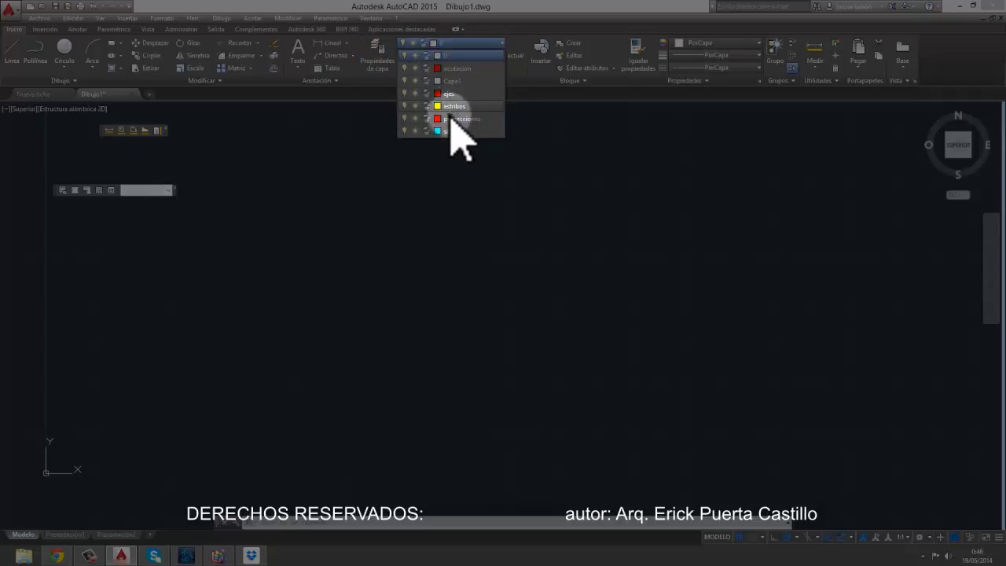
{"action": "left_click", "coordinate": [456, 68]}
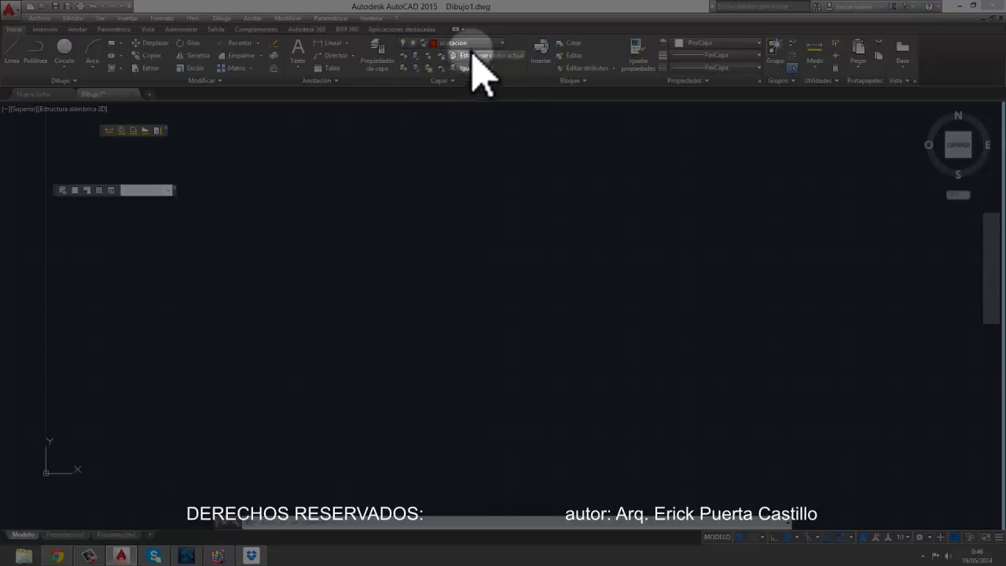
Step: Make Capa1 the current layer for new objects
{"action": "left_click", "coordinate": [477, 45]}
{"action": "left_click", "coordinate": [462, 80]}
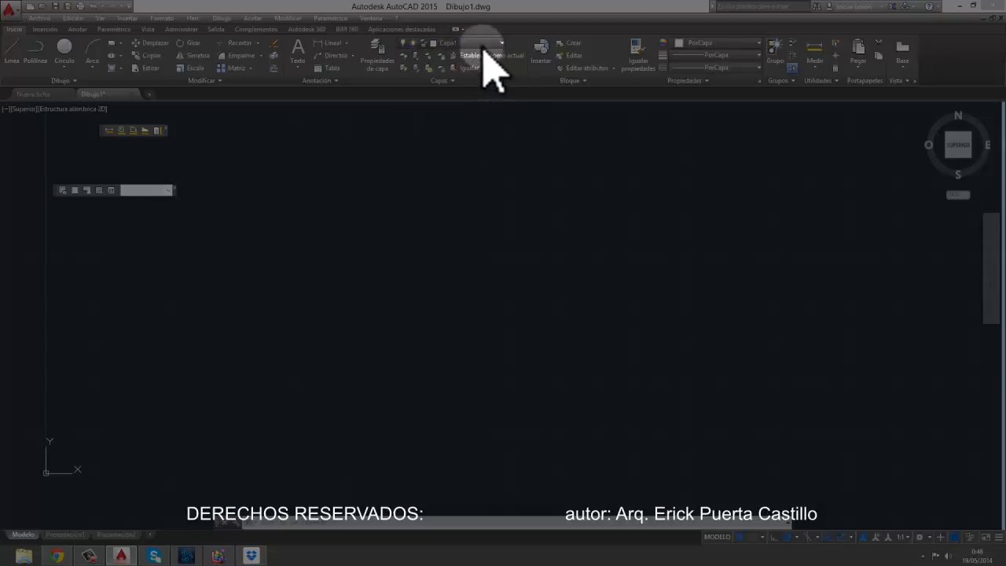
{"action": "left_click", "coordinate": [481, 46]}
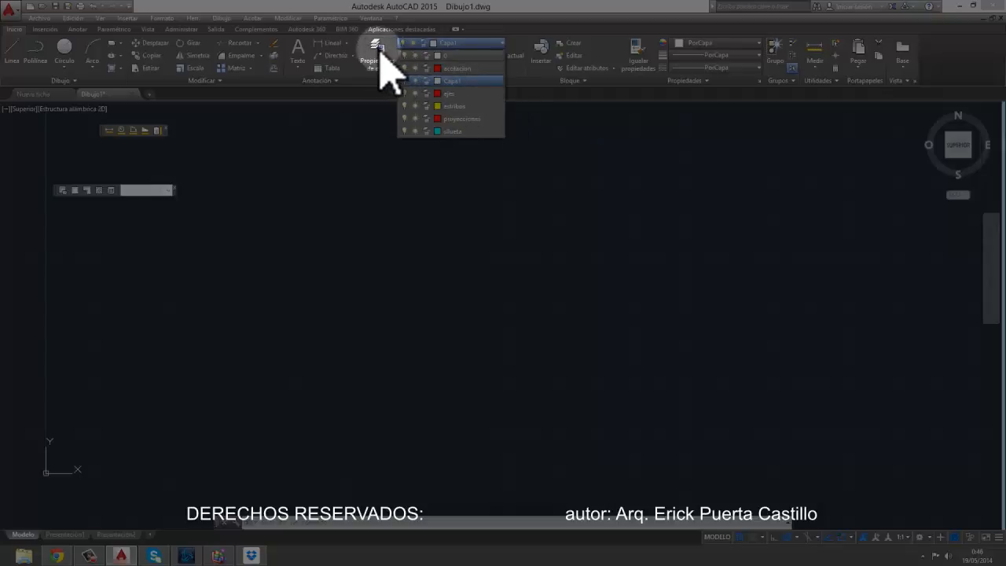
{"action": "left_click", "coordinate": [172, 21]}
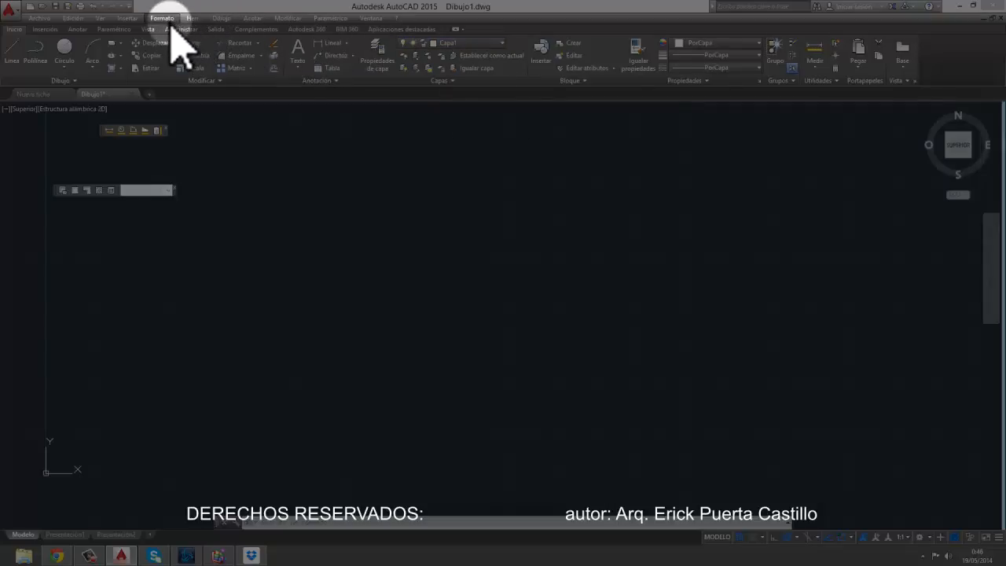
{"action": "left_click", "coordinate": [170, 18]}
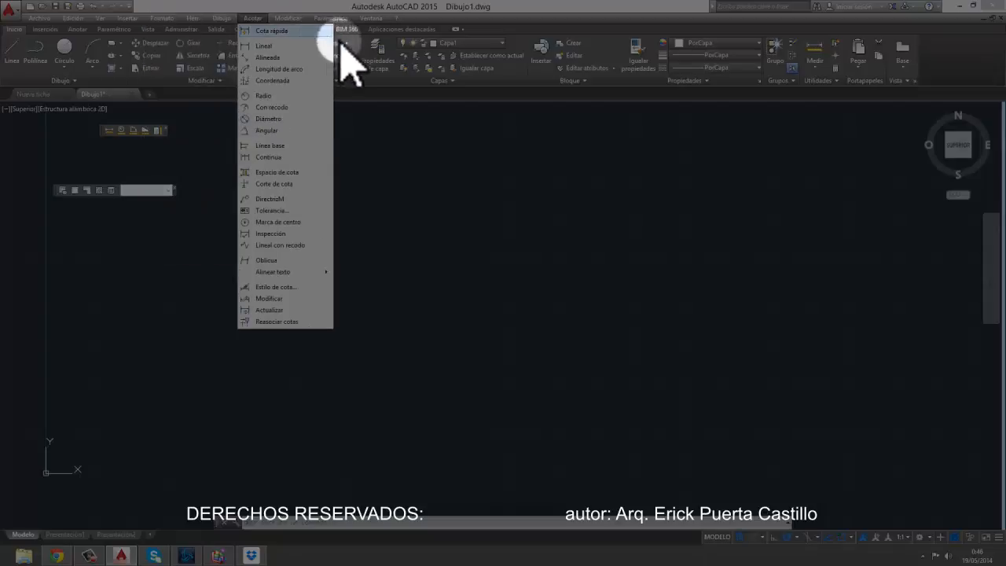
Step: Open the layer properties manager and try to delete the Capa1 layer while it is current
{"action": "left_click", "coordinate": [380, 59]}
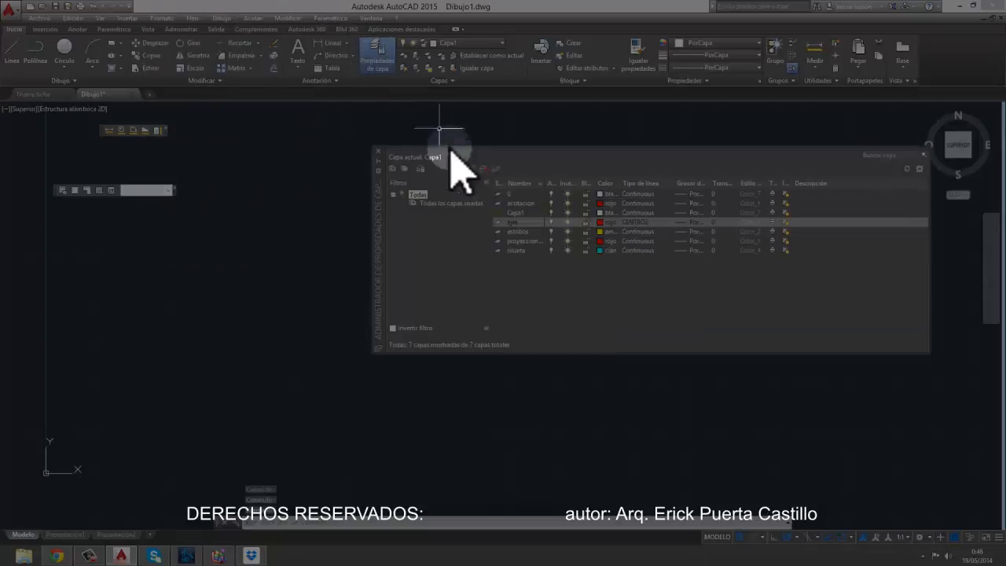
{"action": "left_click", "coordinate": [516, 223]}
{"action": "left_click", "coordinate": [520, 212]}
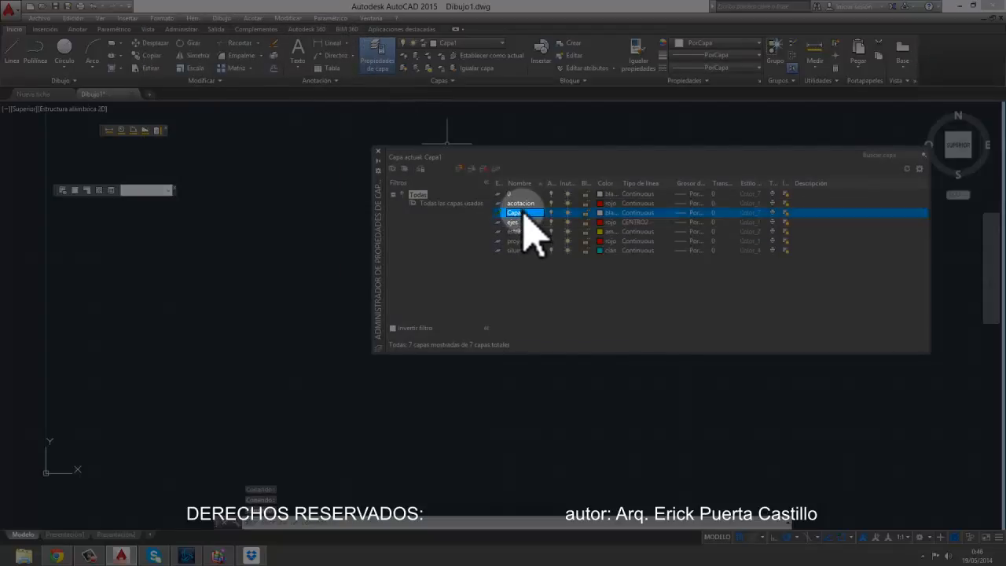
{"action": "left_click", "coordinate": [500, 232]}
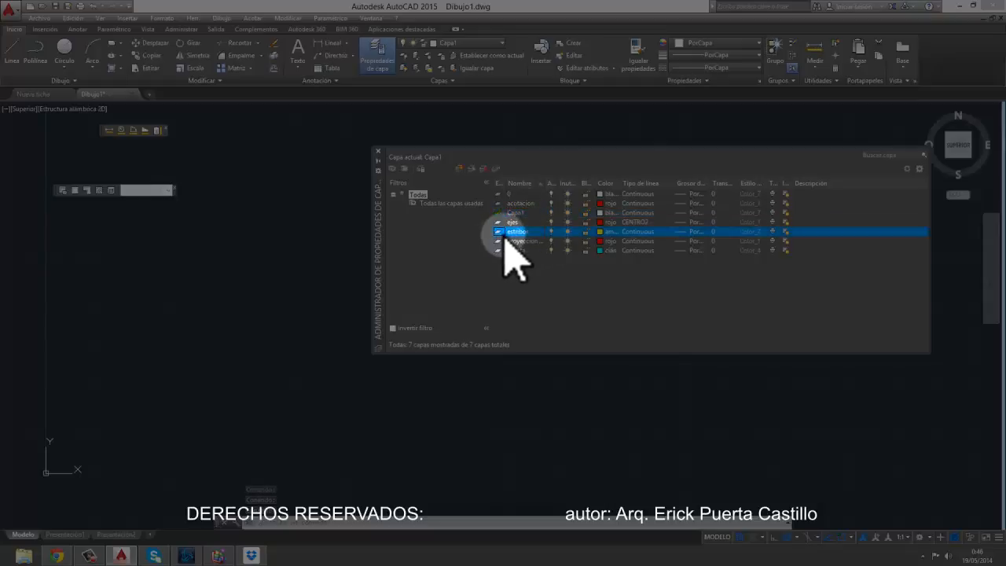
{"action": "left_click", "coordinate": [481, 168]}
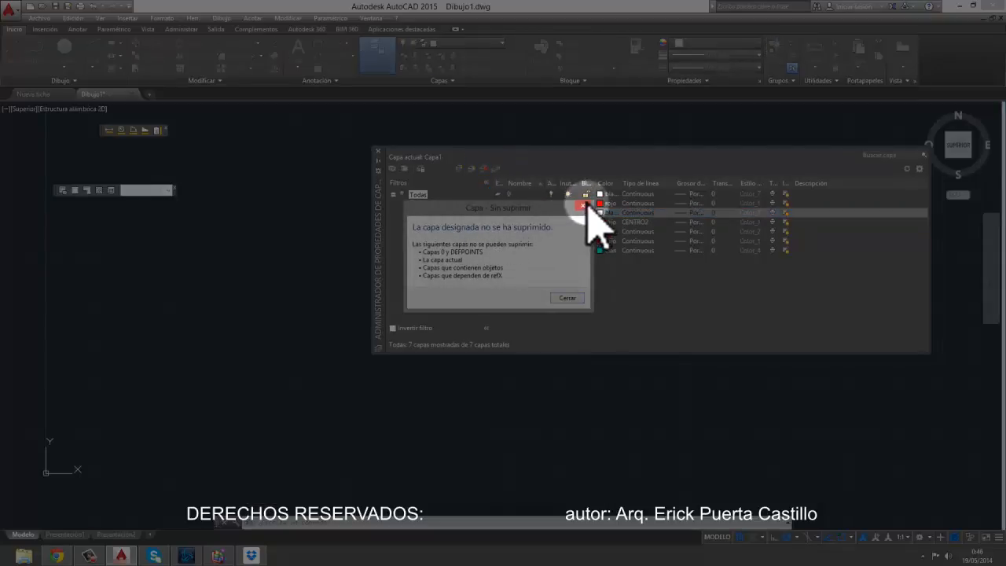
{"action": "left_click", "coordinate": [583, 205]}
{"action": "left_click", "coordinate": [505, 213]}
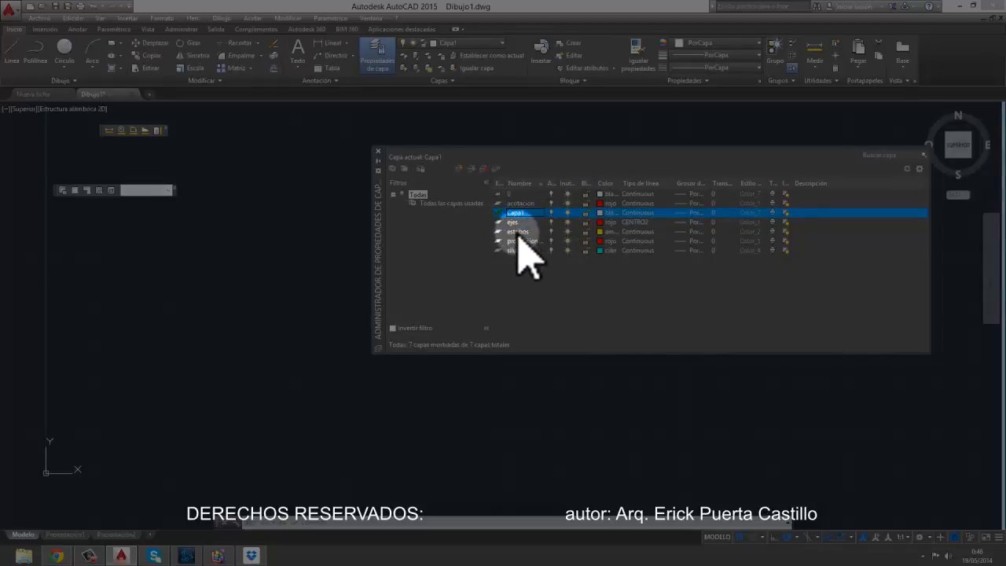
Step: Make proyecciones the current layer, delete the Capa1 layer, and close the layer properties manager
{"action": "double_click", "coordinate": [517, 231]}
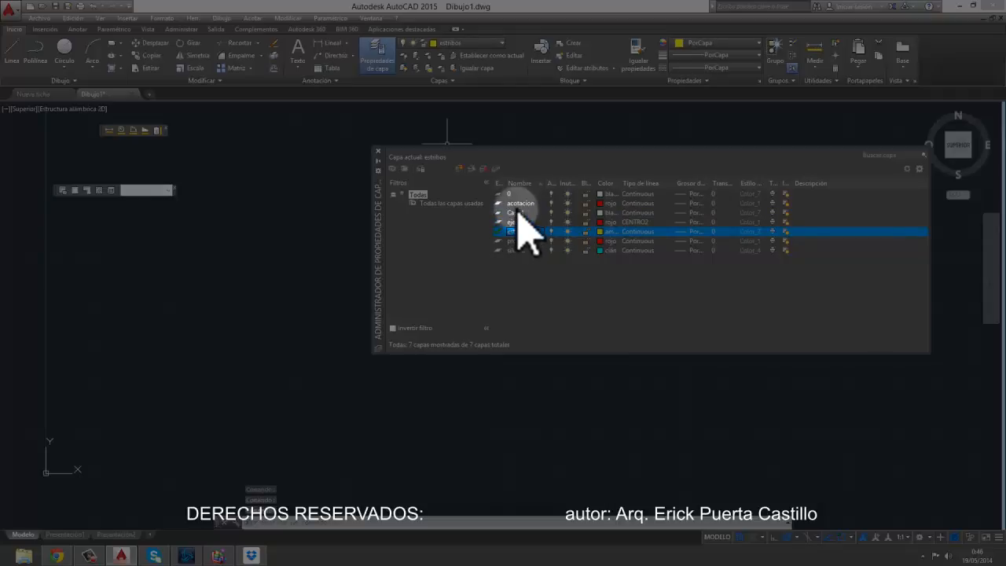
{"action": "double_click", "coordinate": [511, 242]}
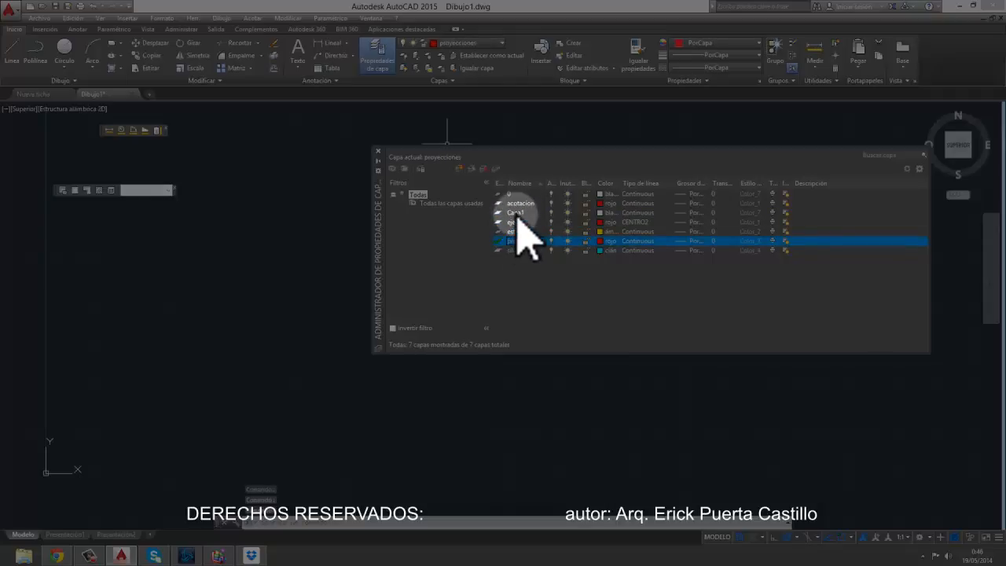
{"action": "left_click", "coordinate": [516, 212]}
{"action": "left_click", "coordinate": [484, 169]}
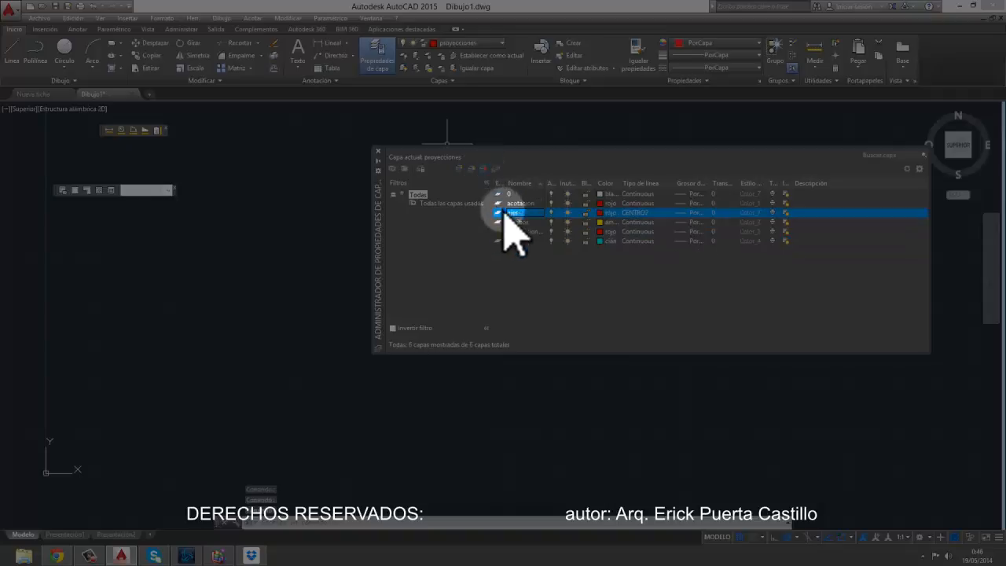
{"action": "left_click", "coordinate": [377, 155]}
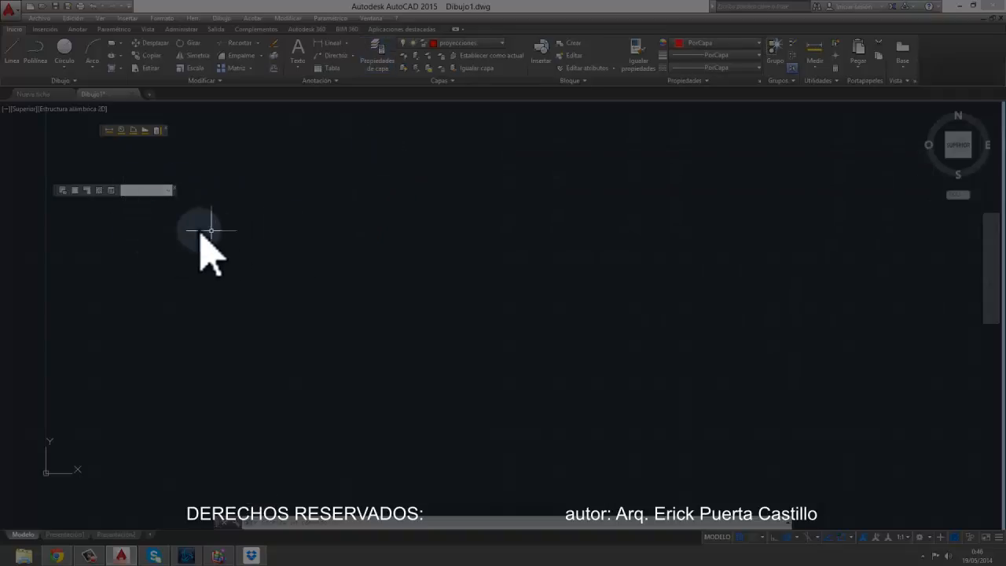
Step: With the Line command running, review the object snap modes in the drafting settings and leave them without applying changes
{"action": "left_click", "coordinate": [14, 51]}
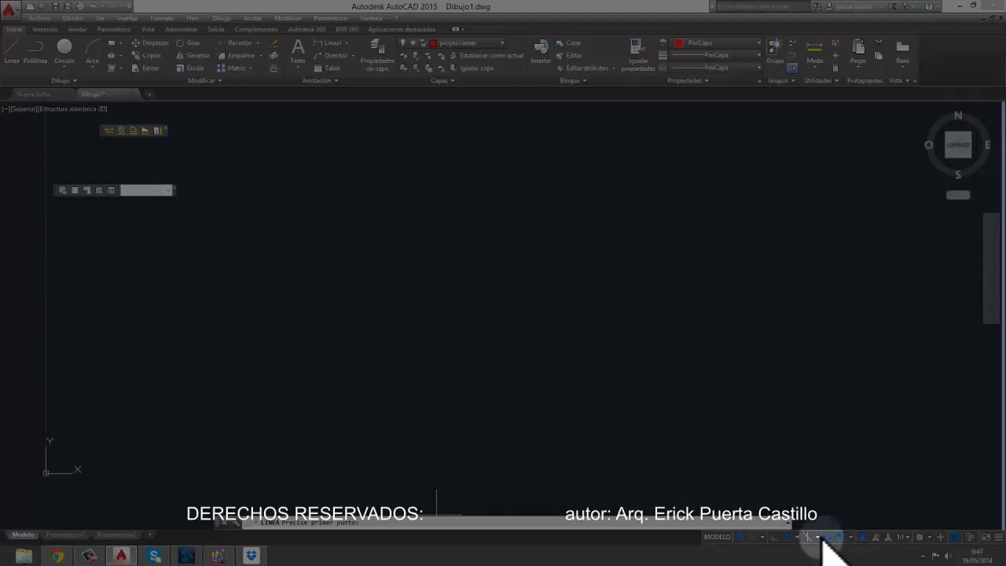
{"action": "left_click", "coordinate": [797, 537]}
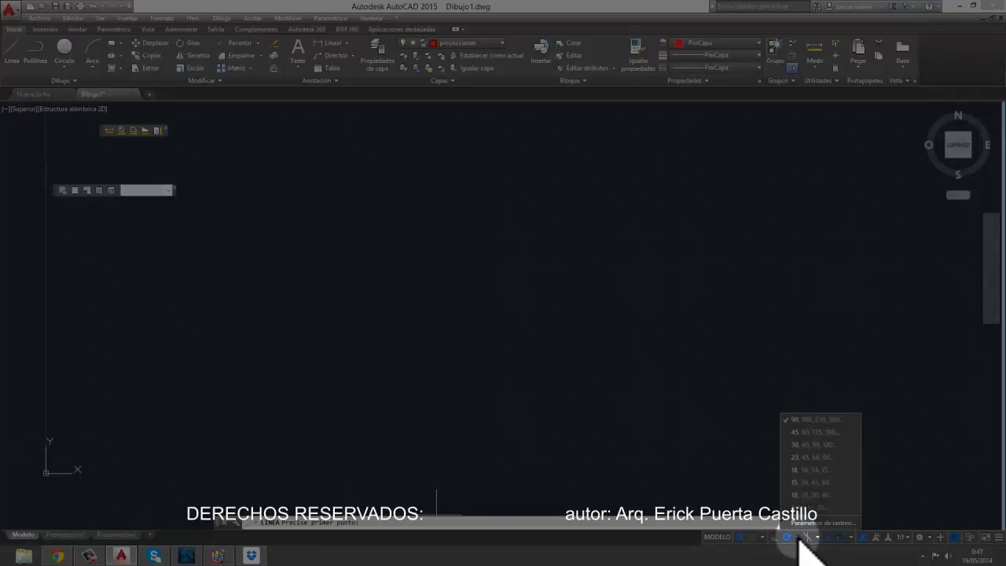
{"action": "left_click", "coordinate": [798, 538]}
{"action": "right_click", "coordinate": [790, 539]}
{"action": "left_click", "coordinate": [809, 523]}
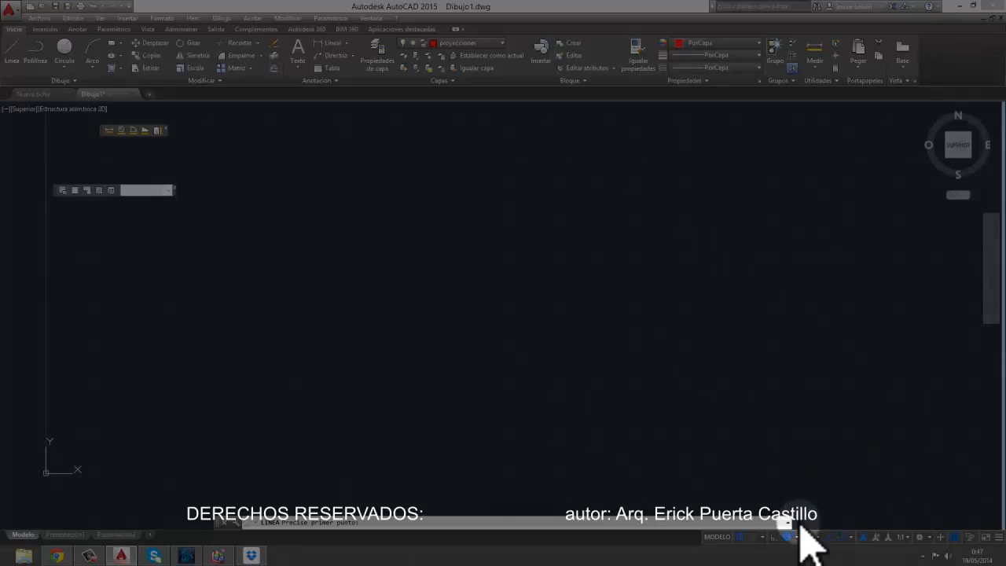
{"action": "left_click", "coordinate": [495, 177]}
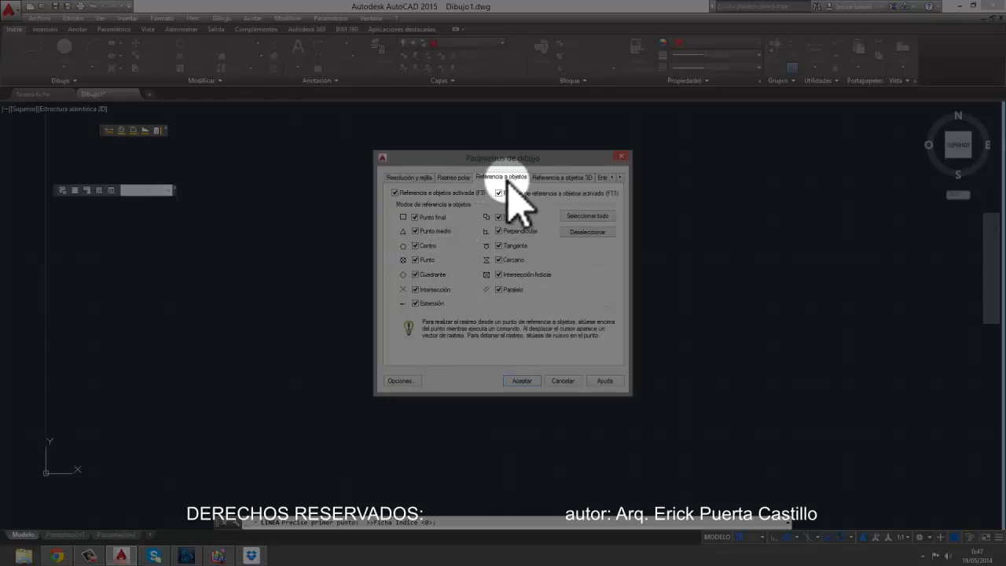
{"action": "left_click", "coordinate": [562, 380]}
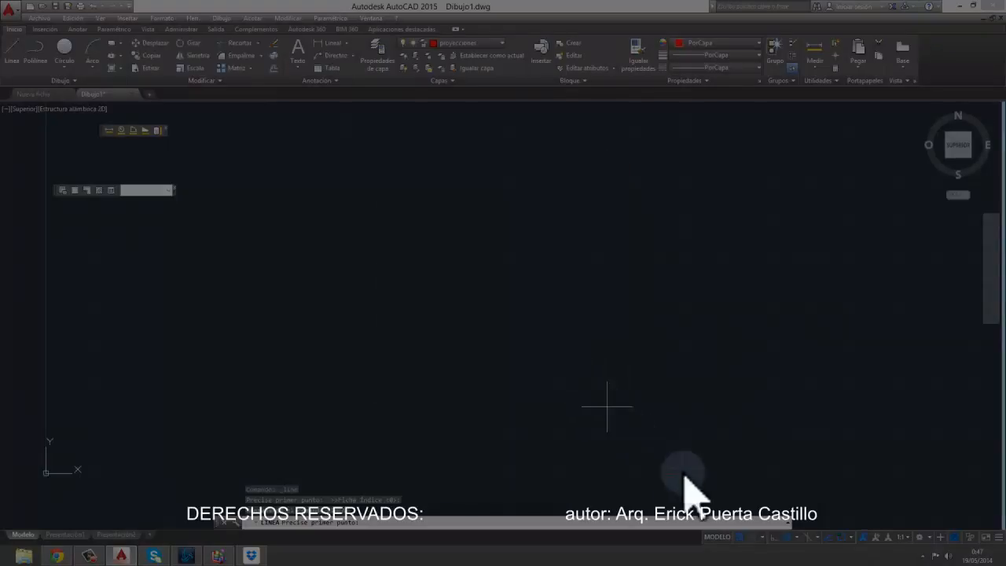
Step: Open the drafting settings from polar tracking, select all object snap modes and accept
{"action": "left_click", "coordinate": [795, 536]}
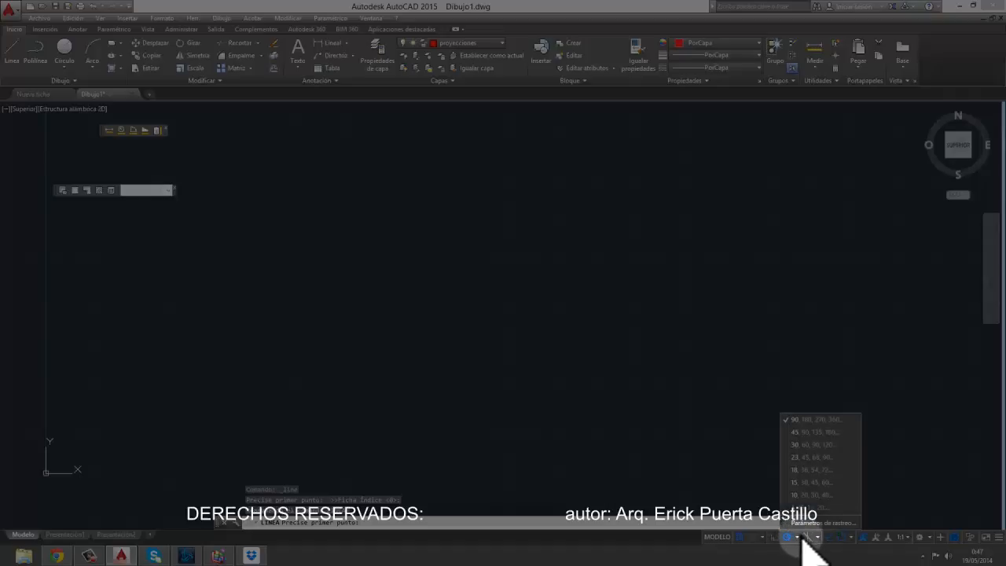
{"action": "left_click", "coordinate": [802, 537]}
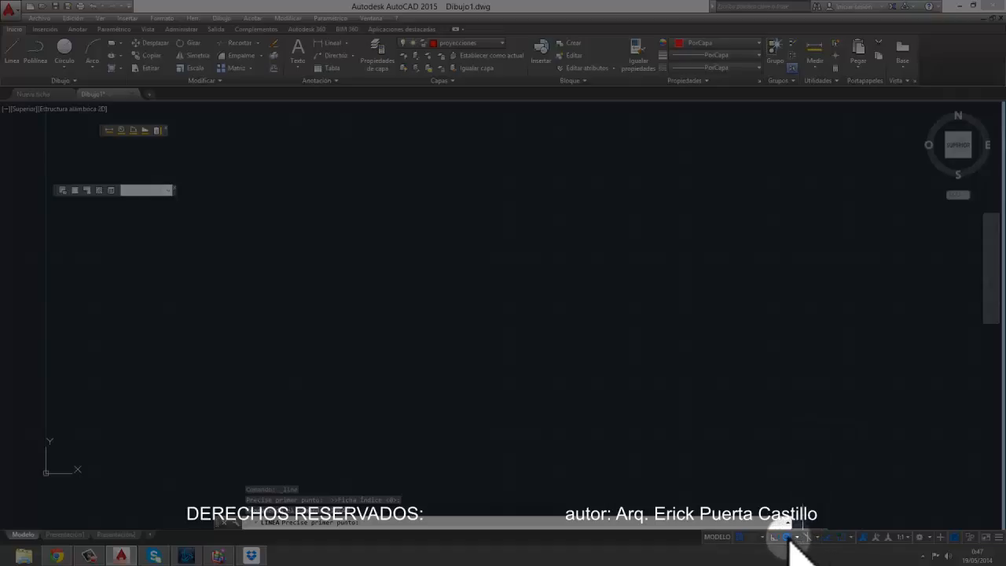
{"action": "left_click", "coordinate": [795, 538]}
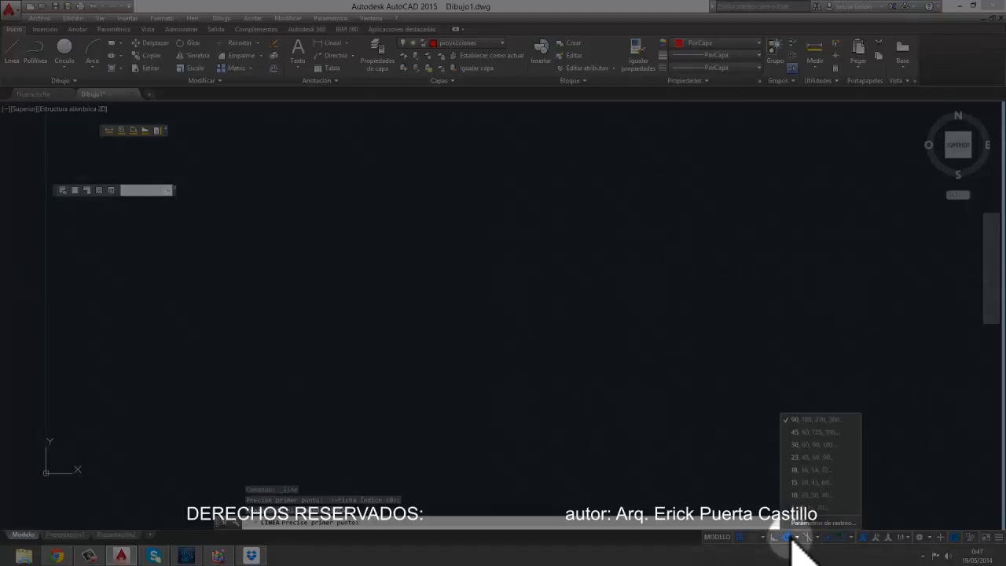
{"action": "left_click", "coordinate": [795, 537]}
{"action": "left_click", "coordinate": [795, 538]}
{"action": "left_click", "coordinate": [795, 538]}
{"action": "left_click", "coordinate": [795, 537]}
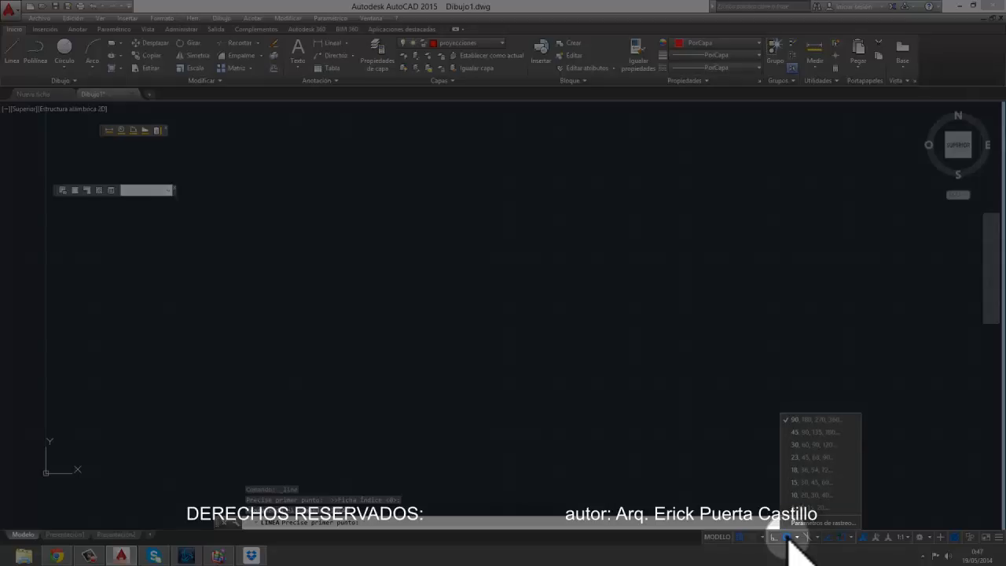
{"action": "left_click", "coordinate": [817, 523]}
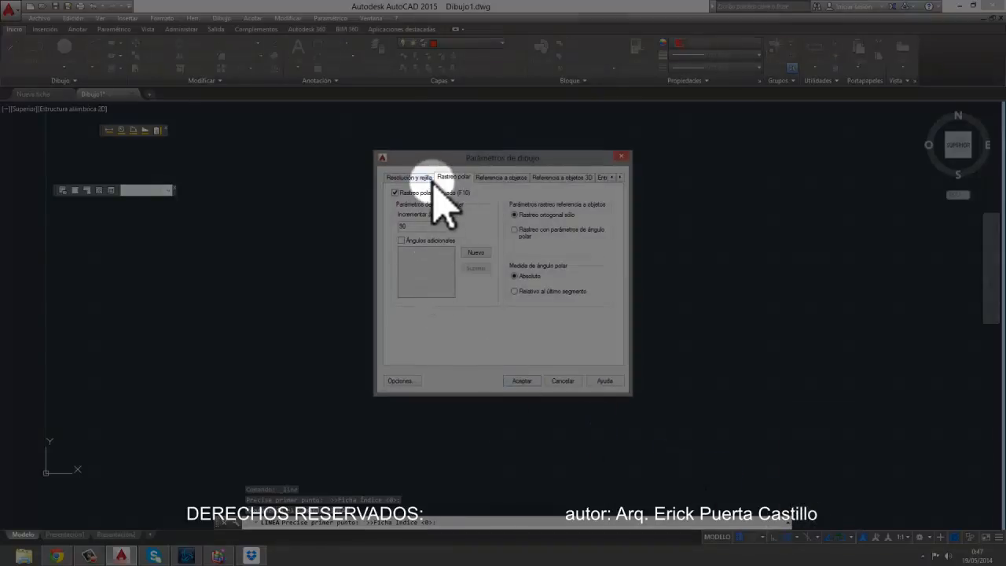
{"action": "left_click", "coordinate": [501, 178]}
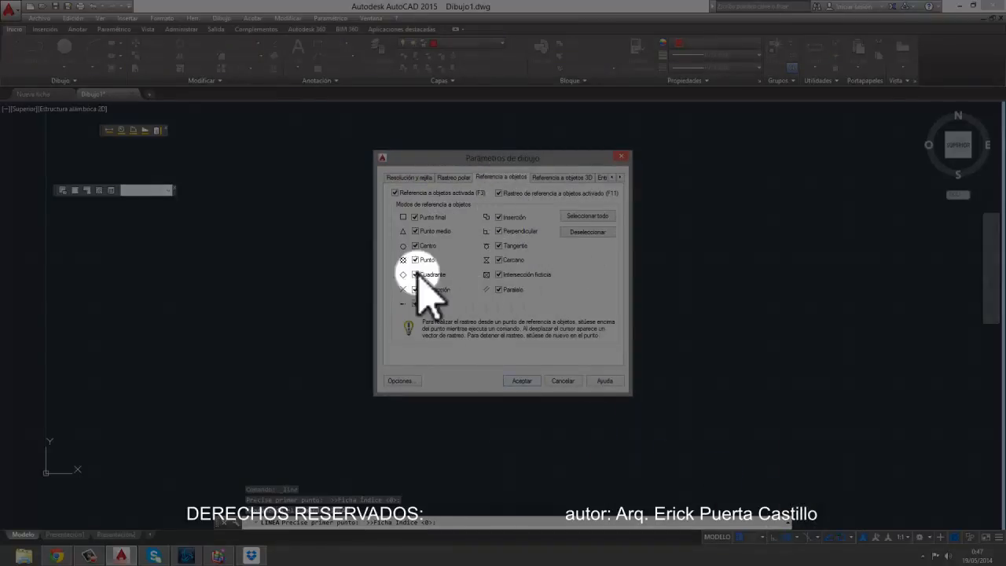
{"action": "left_click", "coordinate": [588, 216]}
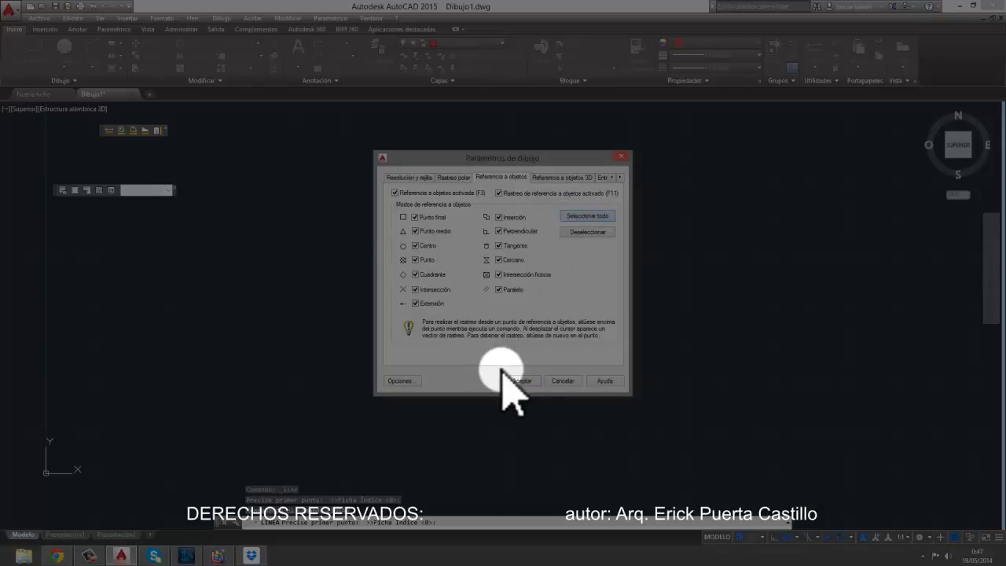
{"action": "left_click", "coordinate": [524, 382]}
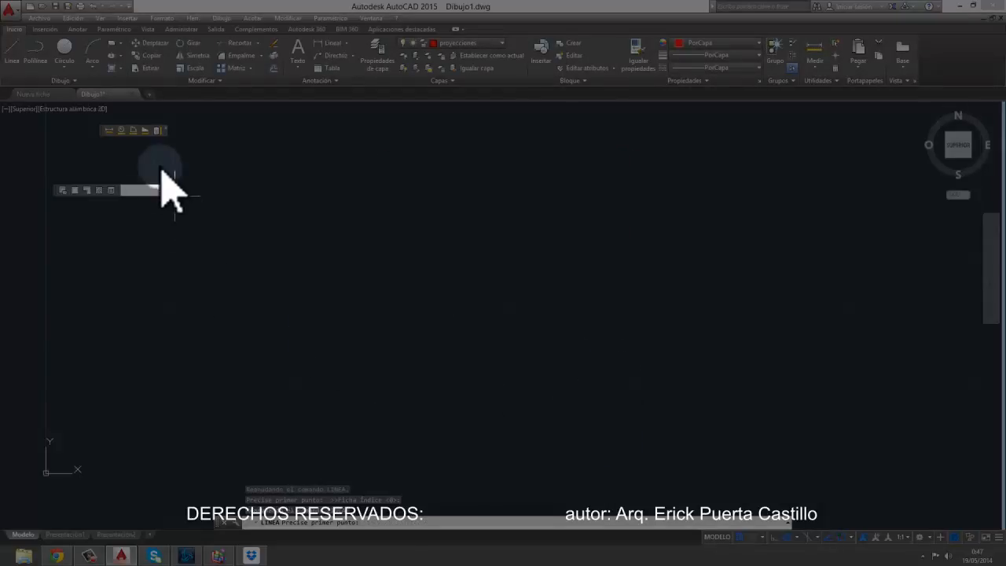
{"action": "left_click", "coordinate": [18, 59]}
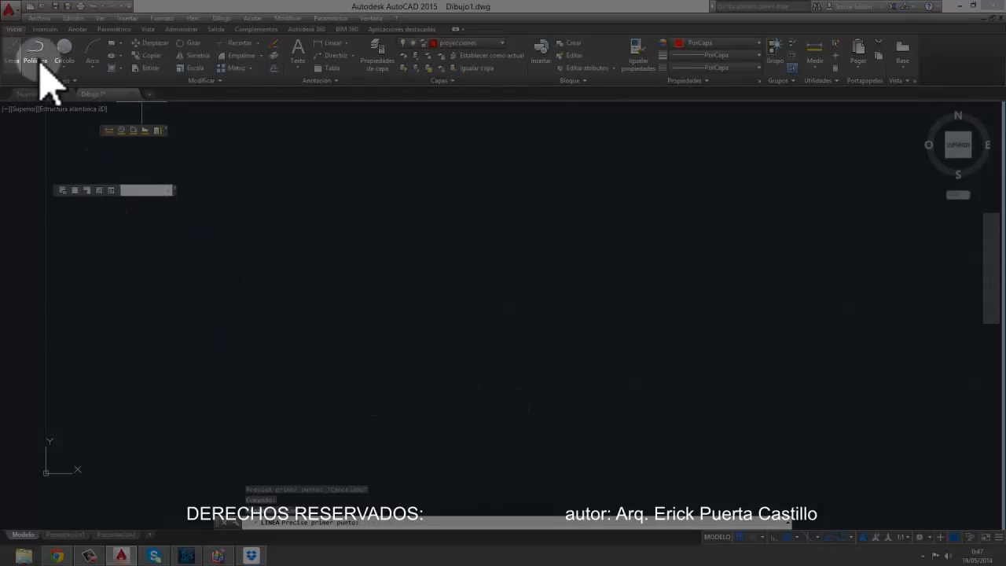
{"action": "left_click", "coordinate": [311, 202]}
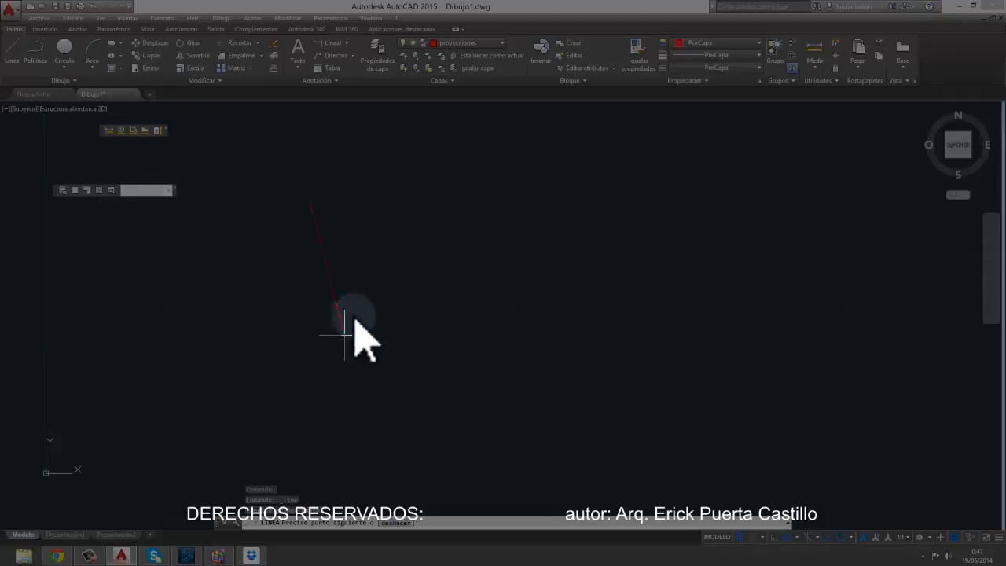
{"action": "scroll", "coordinate": [401, 224], "scroll_direction": "down", "scroll_amount": 2}
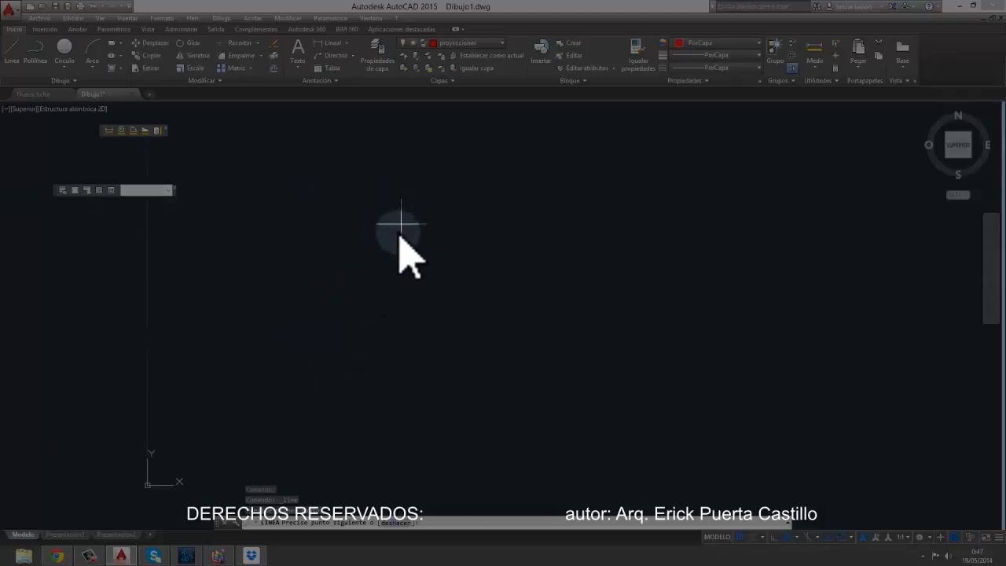
{"action": "middle_click_drag", "start_coordinate": [410, 234], "coordinate": [539, 185]}
{"action": "key", "text": "Escape"}
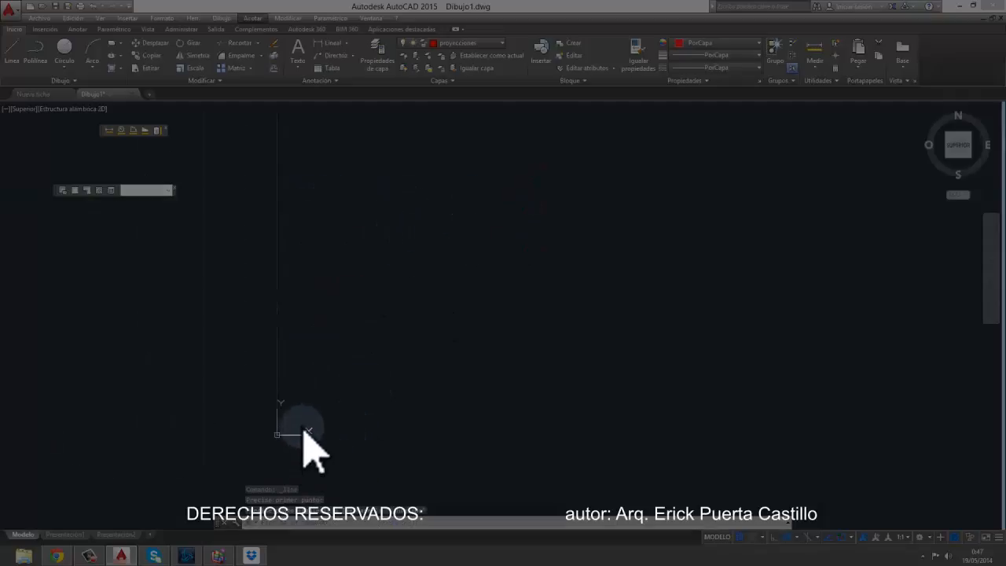
{"action": "left_click", "coordinate": [376, 385]}
{"action": "key", "text": "Escape"}
{"action": "mouse_move", "coordinate": [372, 385]}
{"action": "middle_mouse_down"}
{"action": "mouse_move", "coordinate": [432, 316]}
{"action": "mouse_move", "coordinate": [451, 272]}
{"action": "middle_mouse_up"}
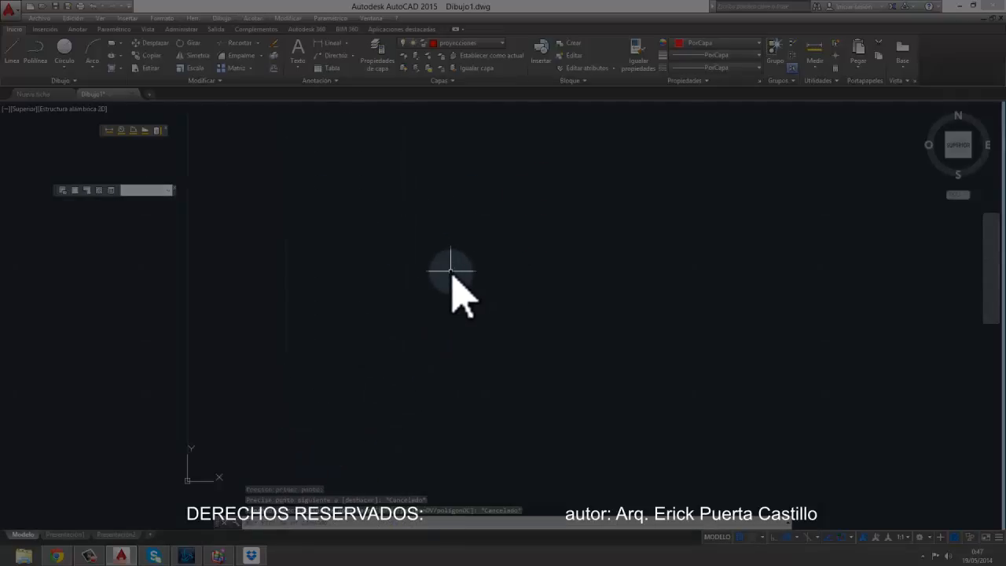
{"action": "scroll", "coordinate": [377, 303], "scroll_direction": "down", "scroll_amount": 2}
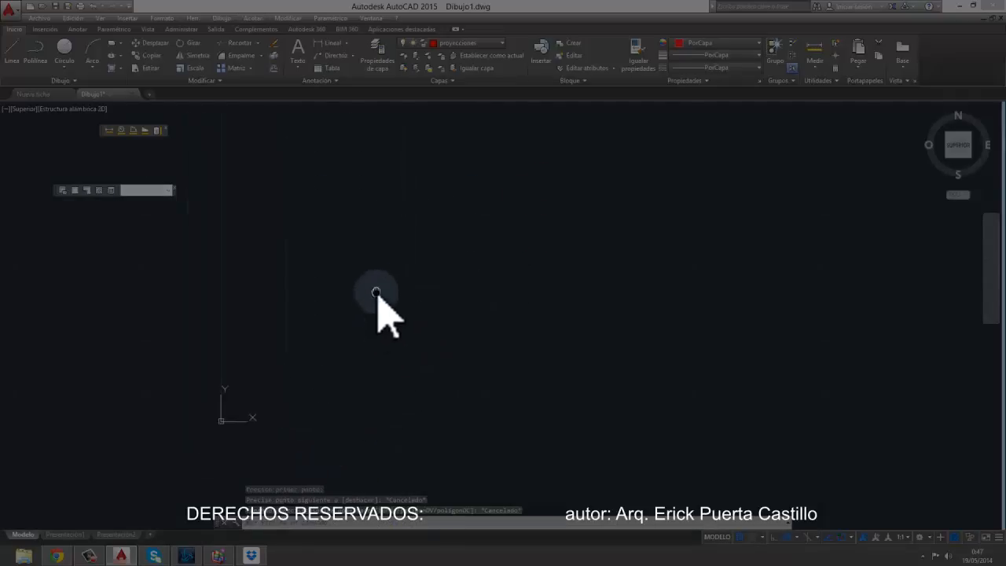
{"action": "left_click", "coordinate": [12, 49]}
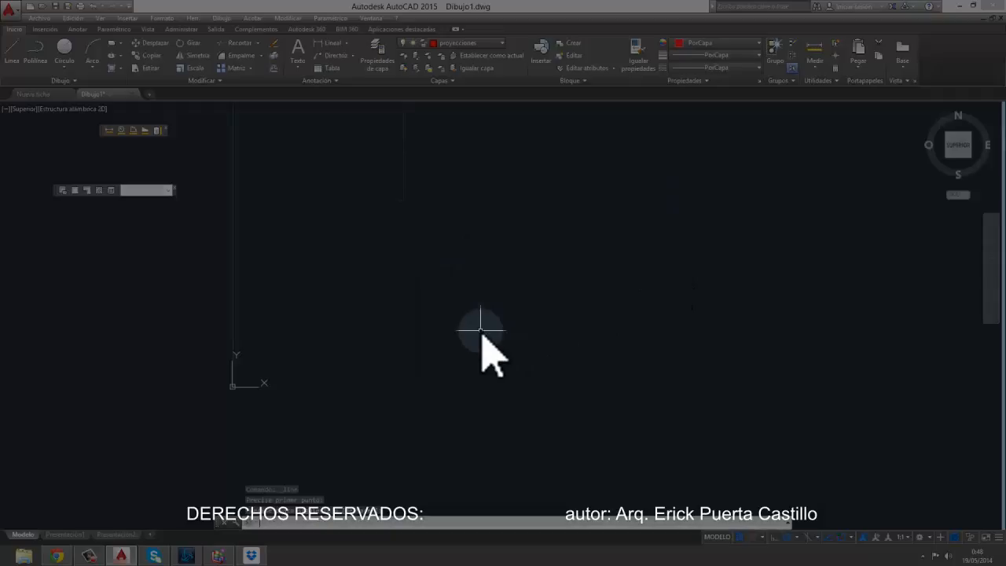
Step: Draw a vertical line 2 units long, going upward from about (2.50, 0.20), on the proyecciones layer
{"action": "left_click", "coordinate": [12, 57]}
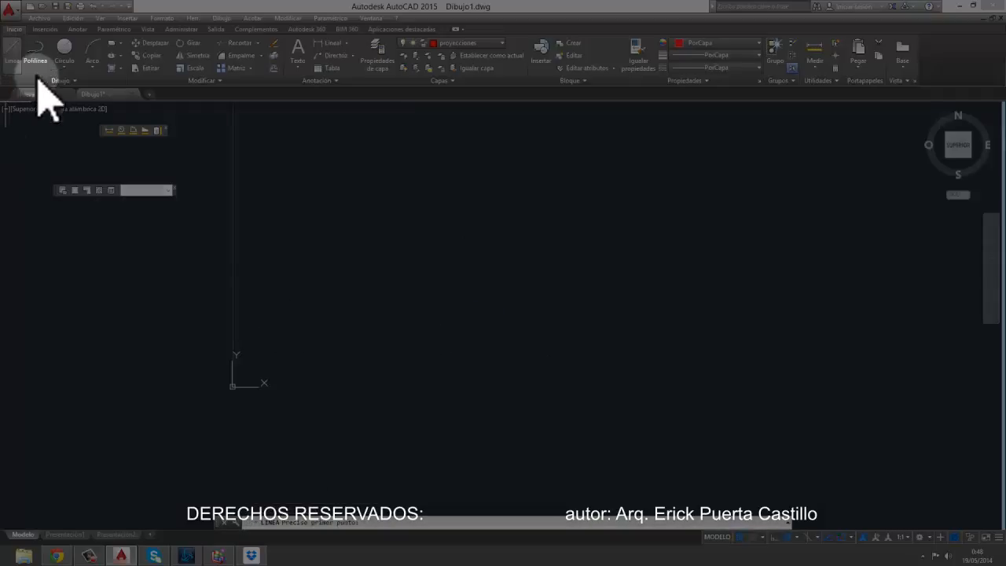
{"action": "left_click", "coordinate": [402, 375]}
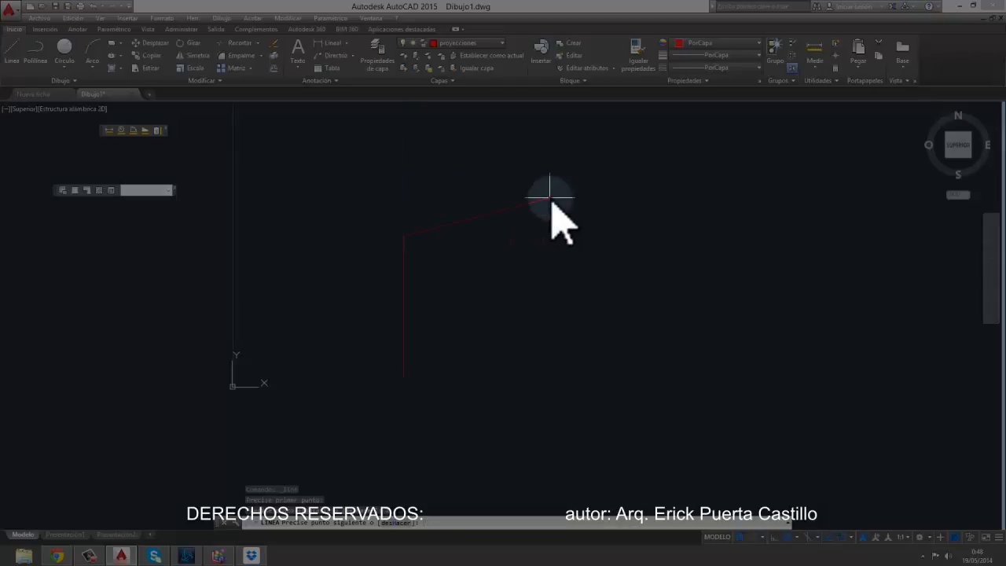
{"action": "type", "text": "2"}
{"action": "key", "text": "Return"}
{"action": "scroll", "coordinate": [409, 259], "scroll_direction": "up", "scroll_amount": 3}
{"action": "middle_click_drag", "start_coordinate": [417, 266], "coordinate": [422, 236]}
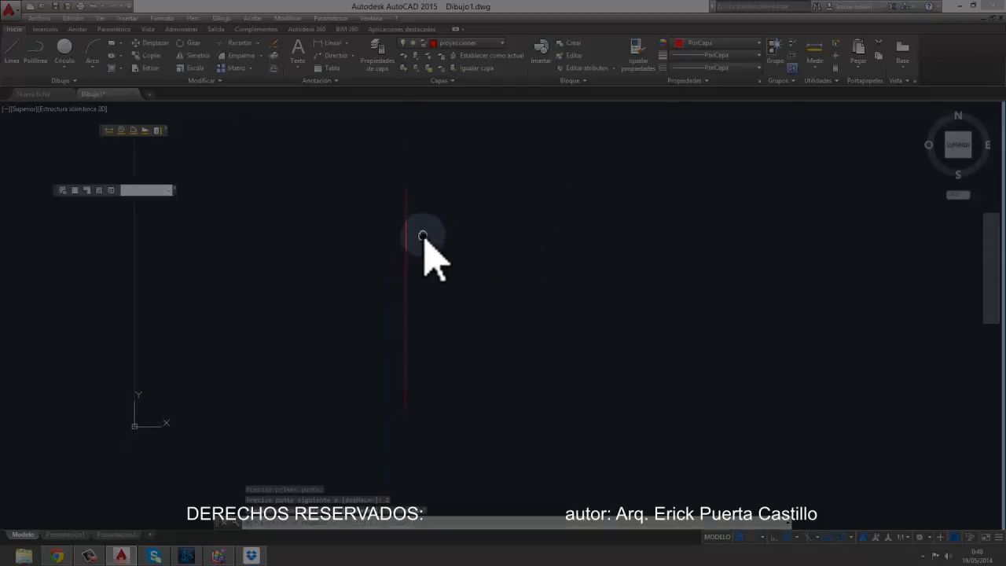
Step: Make acotacion the current layer and add a linear dimension along the left side of the vertical line, measured between its endpoints
{"action": "left_click", "coordinate": [464, 44]}
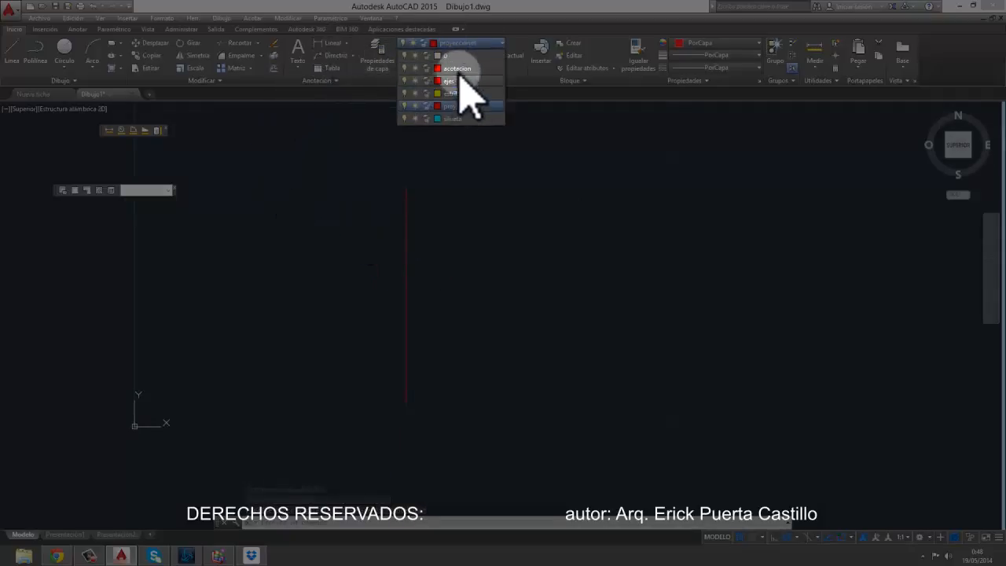
{"action": "left_click", "coordinate": [460, 69]}
{"action": "left_click", "coordinate": [322, 43]}
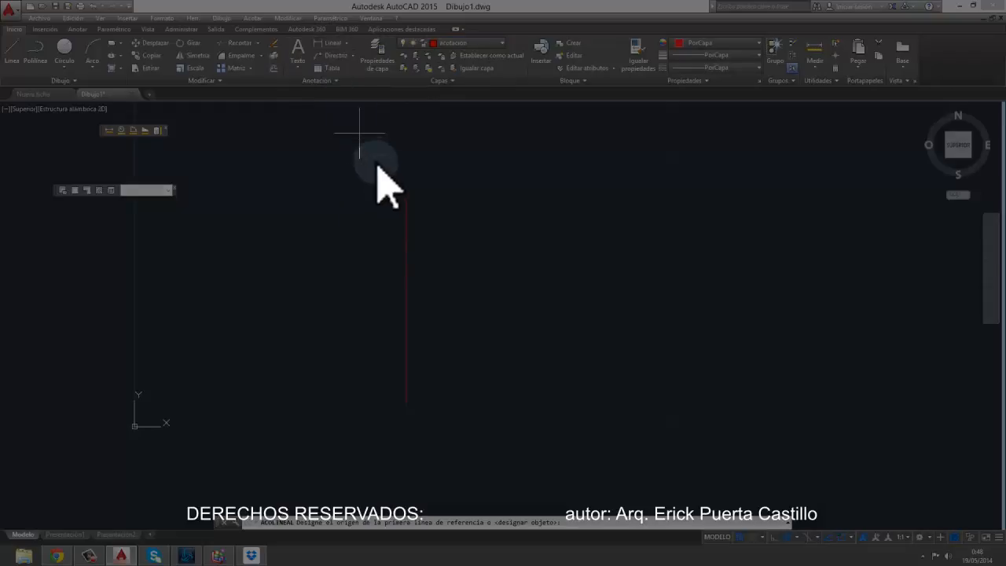
{"action": "left_click", "coordinate": [405, 187]}
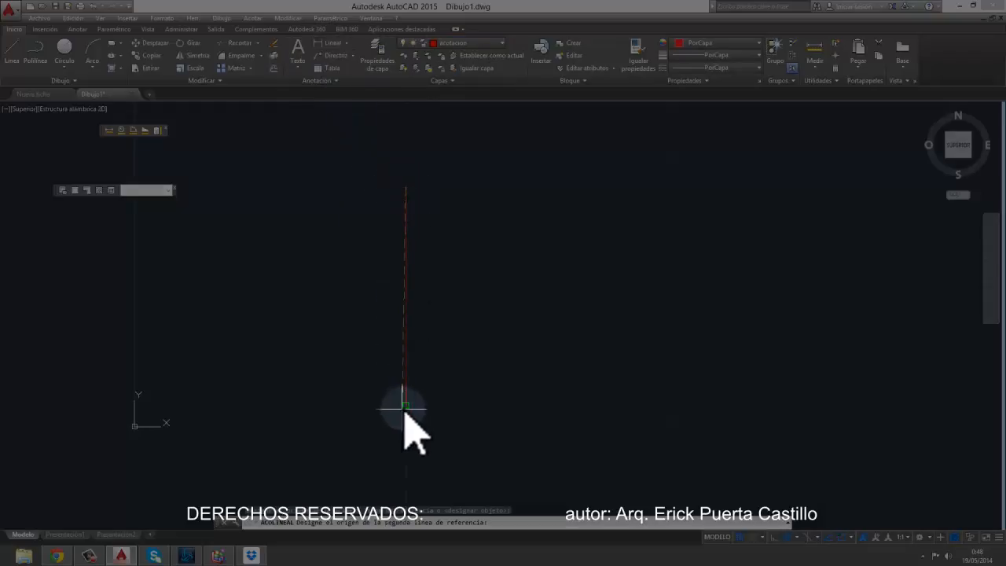
{"action": "left_click", "coordinate": [405, 406]}
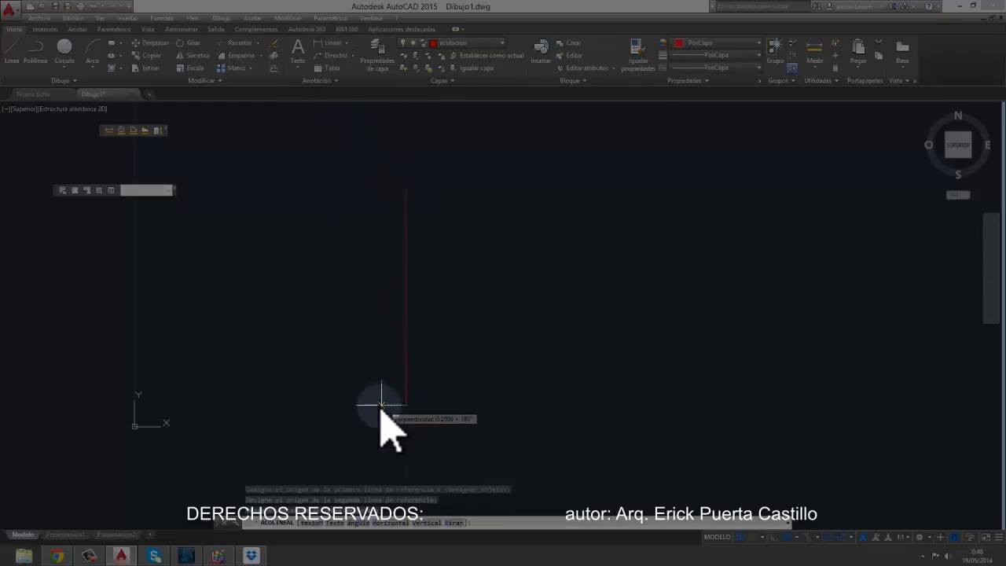
{"action": "left_click", "coordinate": [308, 417]}
{"action": "key", "text": "Escape"}
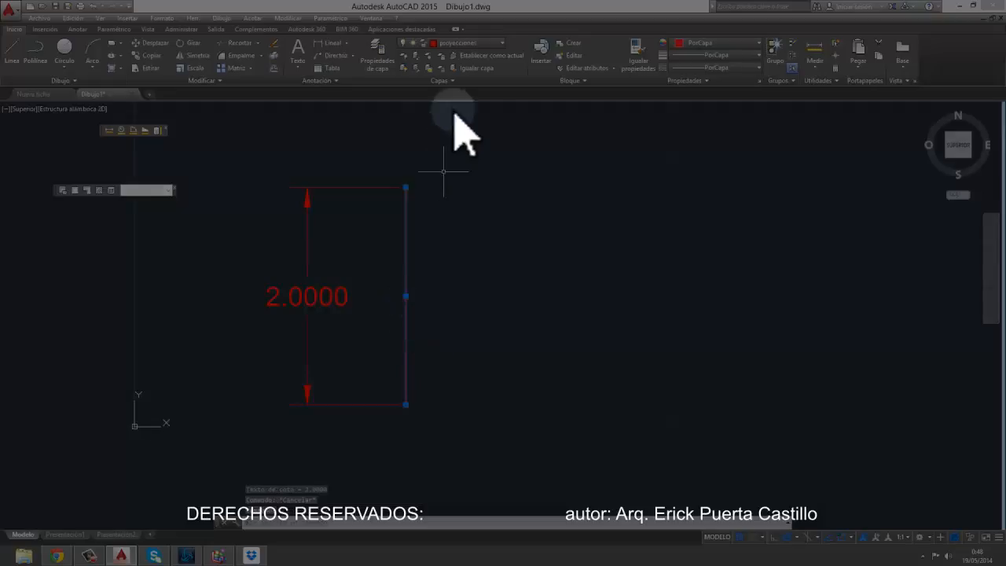
Step: Move the selected vertical line to the ejes layer
{"action": "left_click", "coordinate": [471, 43]}
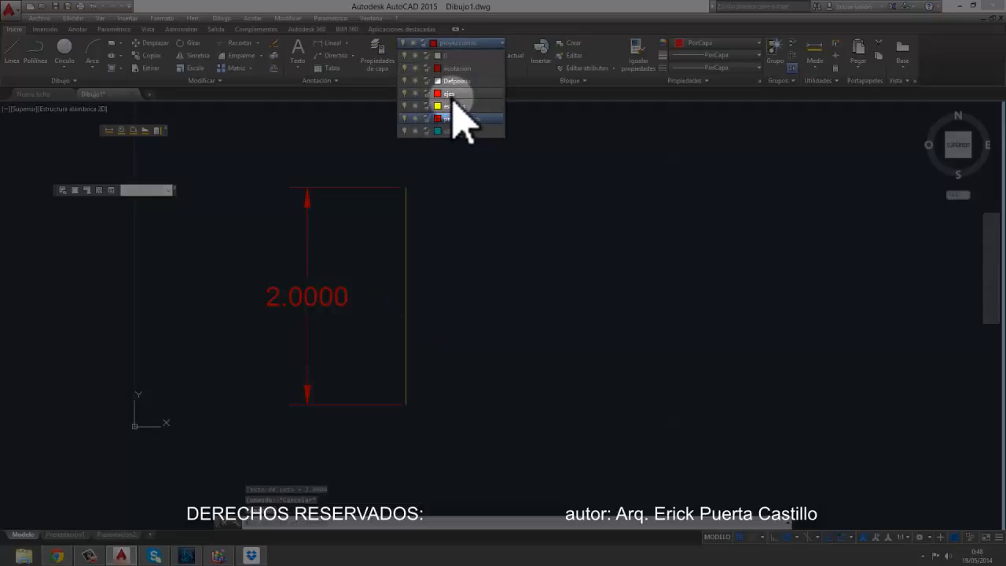
{"action": "left_click", "coordinate": [454, 68]}
{"action": "scroll", "coordinate": [405, 306], "scroll_direction": "up", "scroll_amount": 4}
{"action": "scroll", "coordinate": [420, 267], "scroll_direction": "down", "scroll_amount": 4}
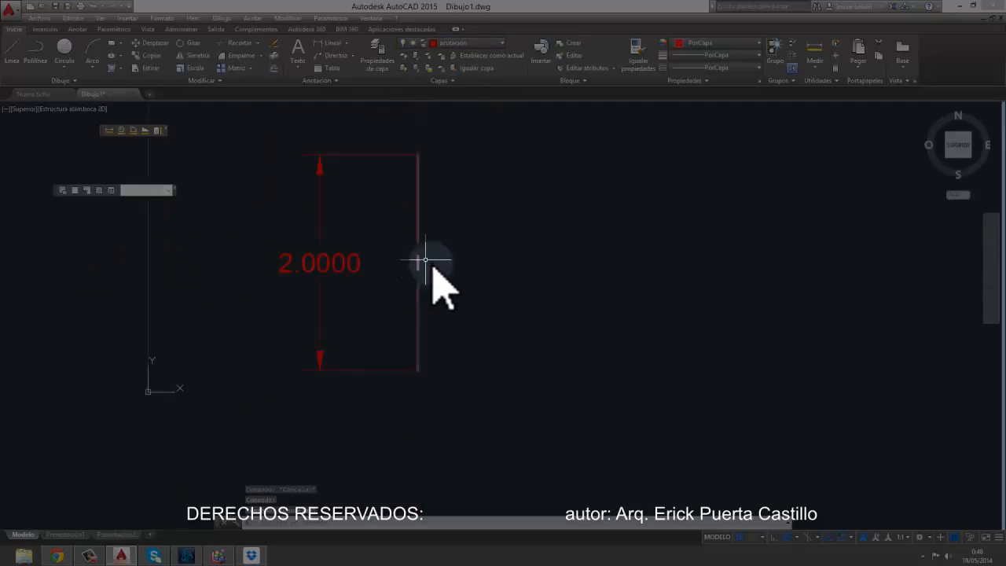
{"action": "scroll", "coordinate": [466, 263], "scroll_direction": "up", "scroll_amount": 2}
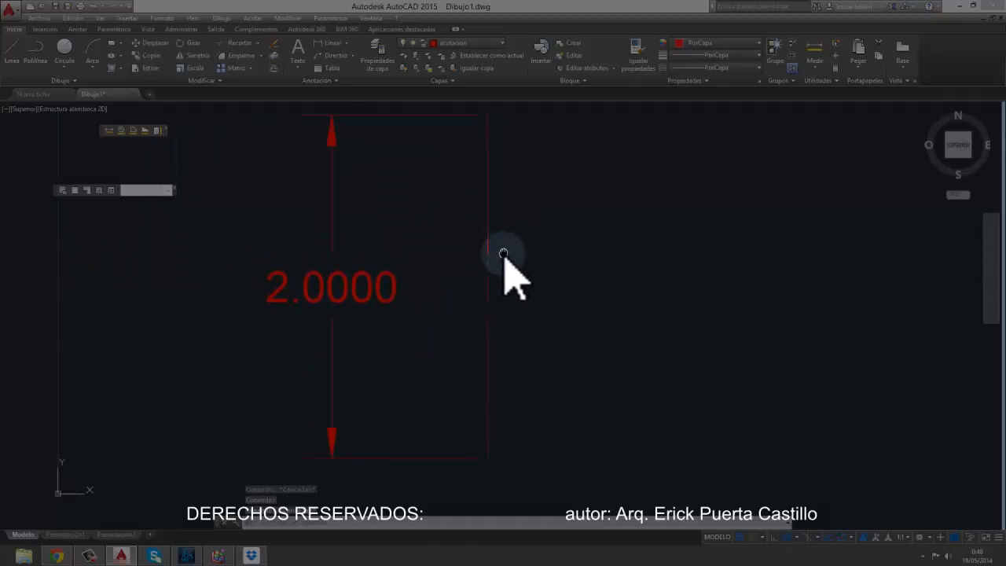
Step: Open the properties of the vertical line, examine its linetype scale and dash pattern without changing anything, and close the properties
{"action": "left_click", "coordinate": [487, 232]}
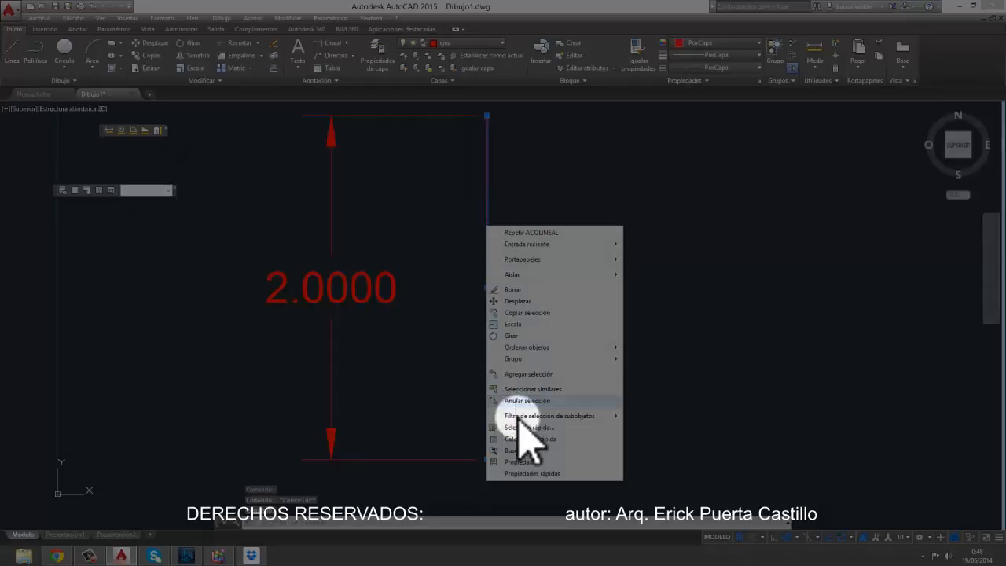
{"action": "left_click", "coordinate": [518, 462]}
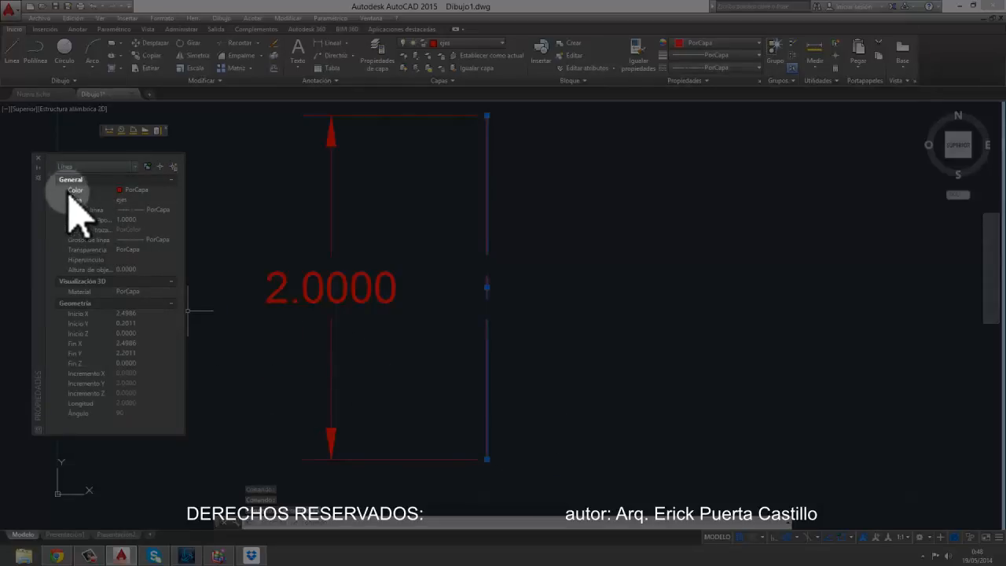
{"action": "left_click", "coordinate": [132, 220]}
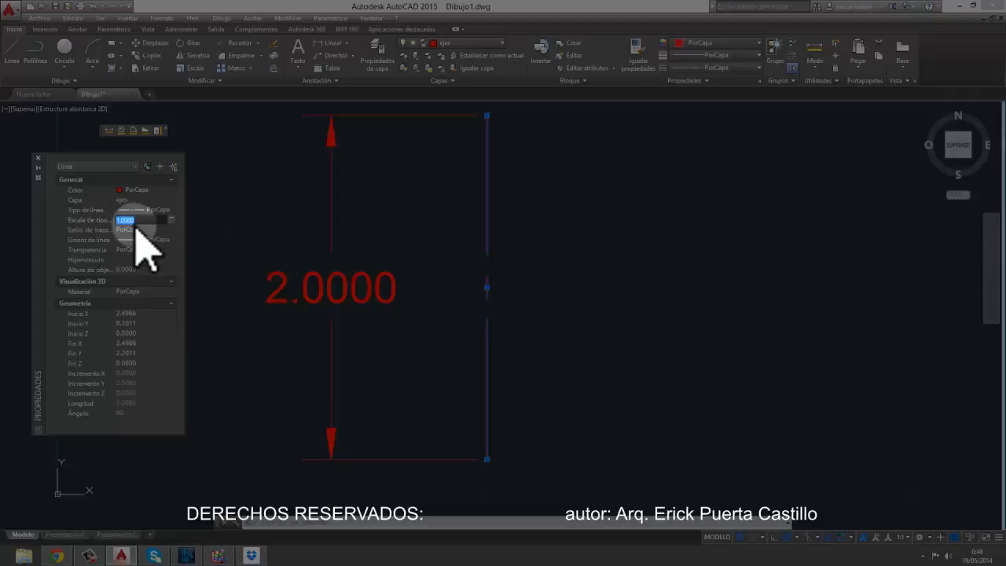
{"action": "key", "text": "Escape"}
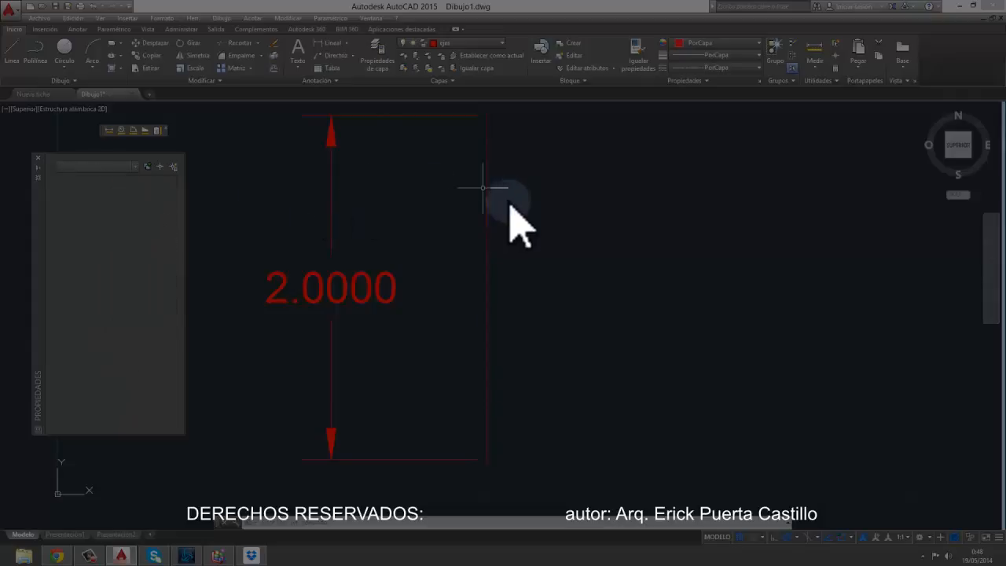
{"action": "scroll", "coordinate": [492, 247], "scroll_direction": "up", "scroll_amount": 5}
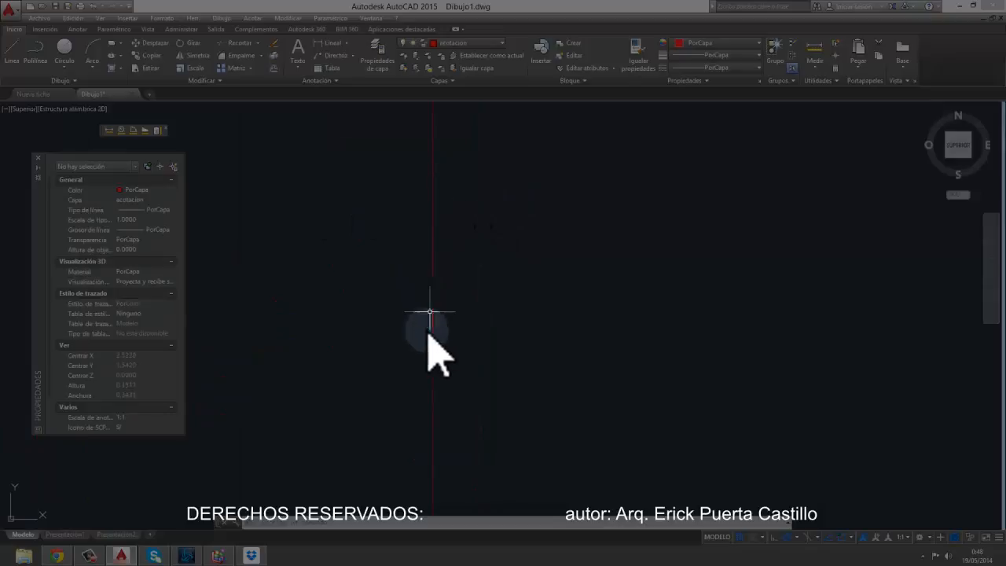
{"action": "scroll", "coordinate": [432, 357], "scroll_direction": "down", "scroll_amount": 5}
{"action": "mouse_move", "coordinate": [433, 363]}
{"action": "middle_mouse_down"}
{"action": "mouse_move", "coordinate": [566, 283]}
{"action": "mouse_move", "coordinate": [540, 238]}
{"action": "middle_mouse_up"}
{"action": "scroll", "coordinate": [566, 284], "scroll_direction": "down", "scroll_amount": 3}
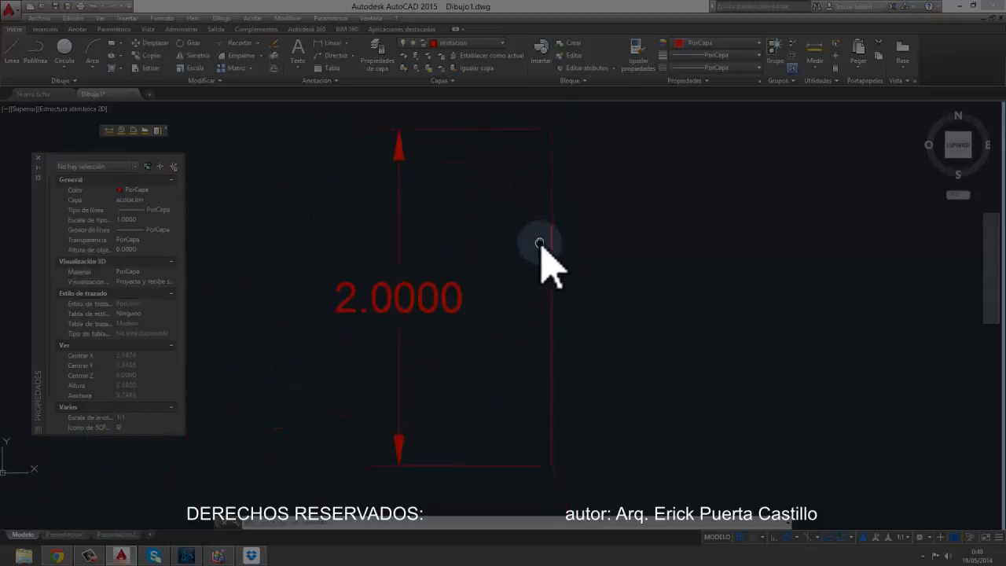
{"action": "left_click", "coordinate": [37, 159]}
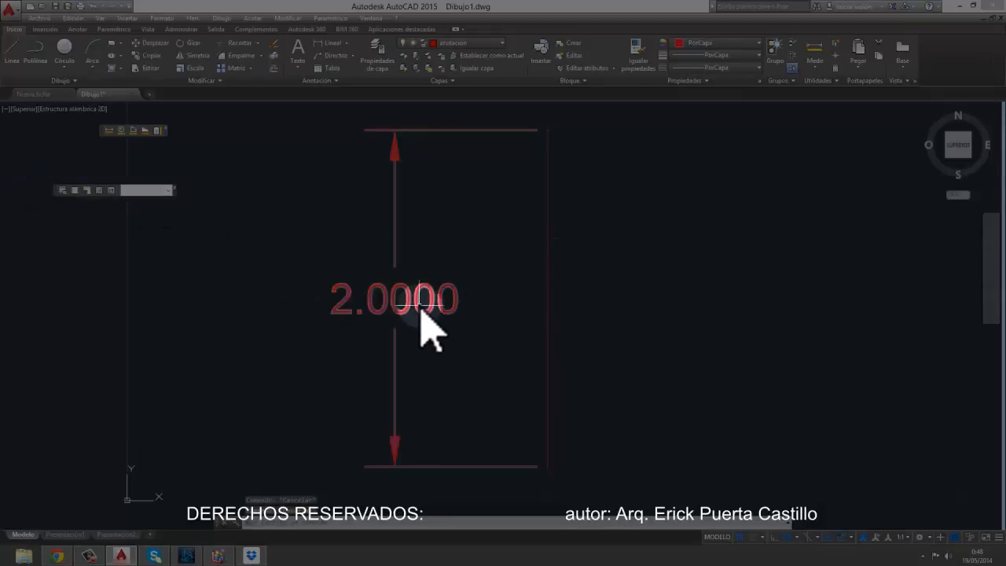
Step: Open the Standard dimension style for modification and set the colours of its dimension lines and extension lines to PorCapa
{"action": "middle_click_drag", "start_coordinate": [348, 287], "coordinate": [305, 267]}
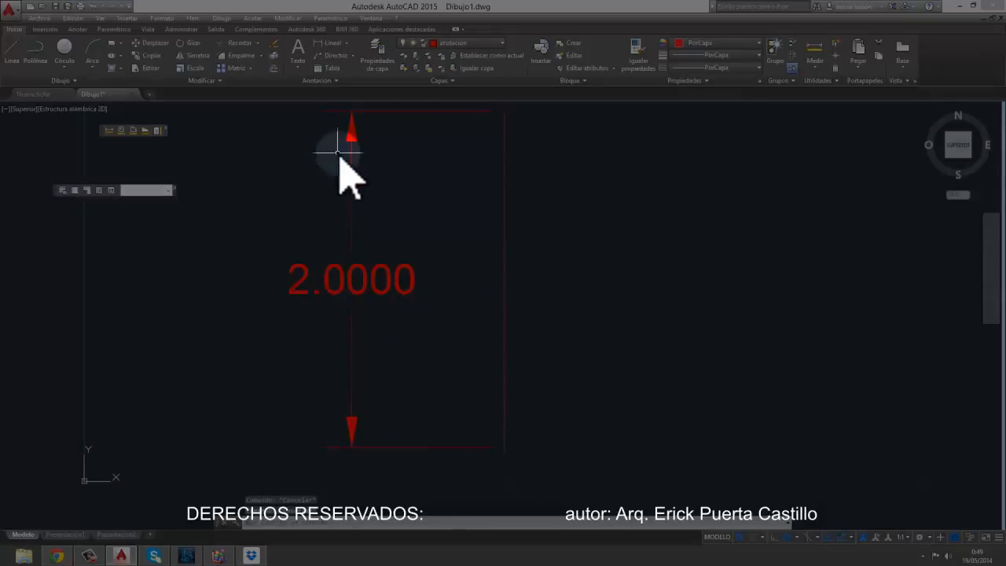
{"action": "left_click", "coordinate": [161, 18]}
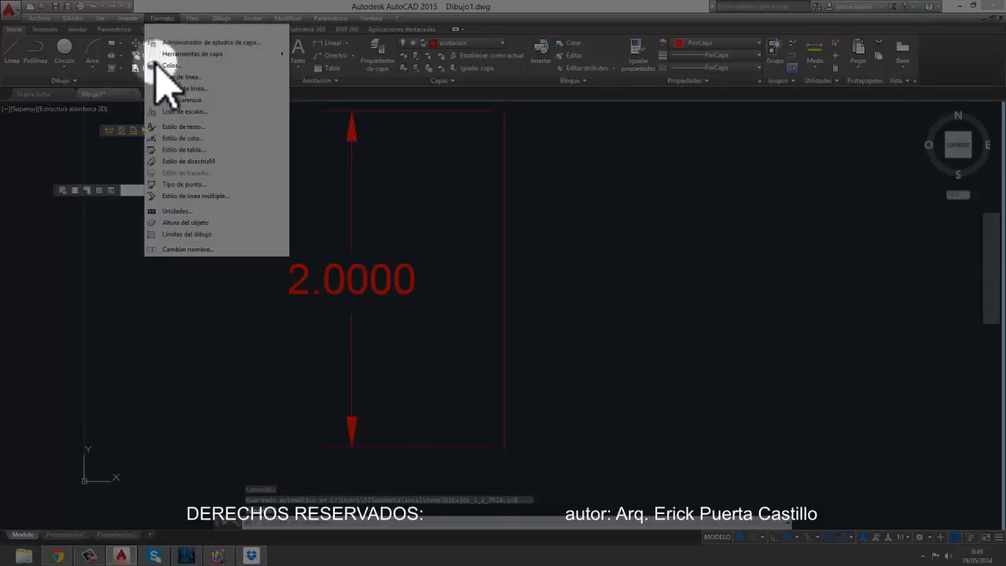
{"action": "left_click", "coordinate": [173, 139]}
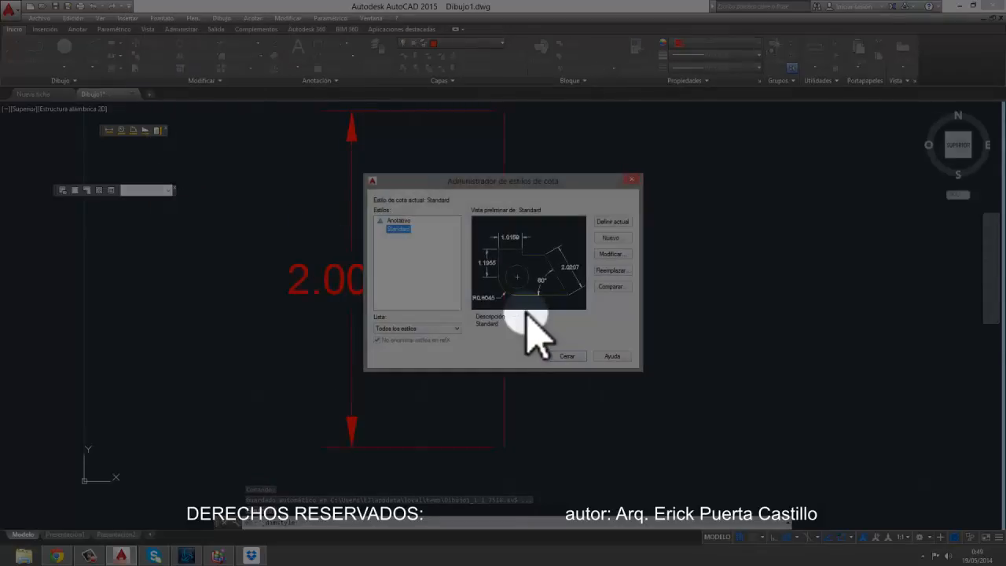
{"action": "left_click", "coordinate": [612, 254]}
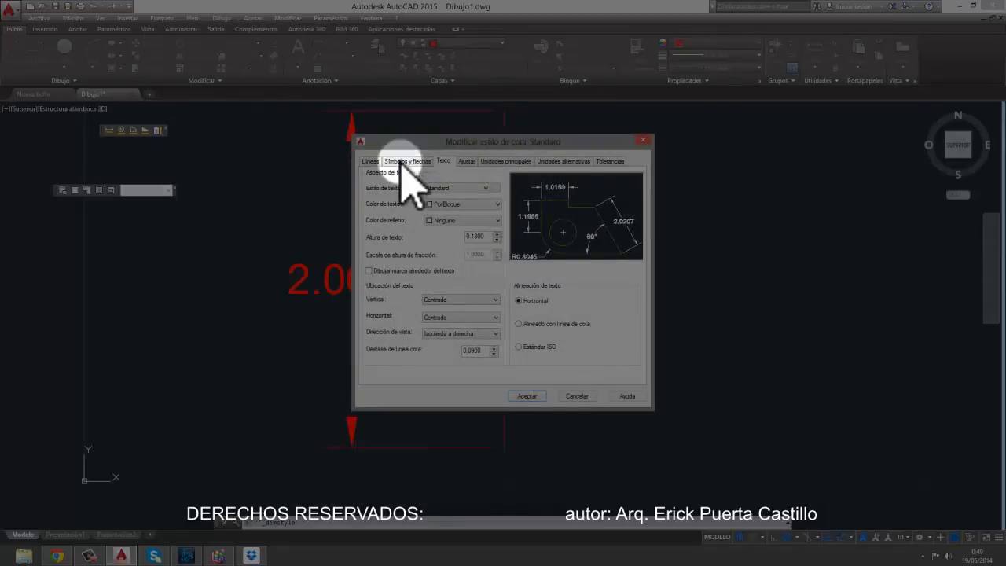
{"action": "left_click", "coordinate": [368, 160]}
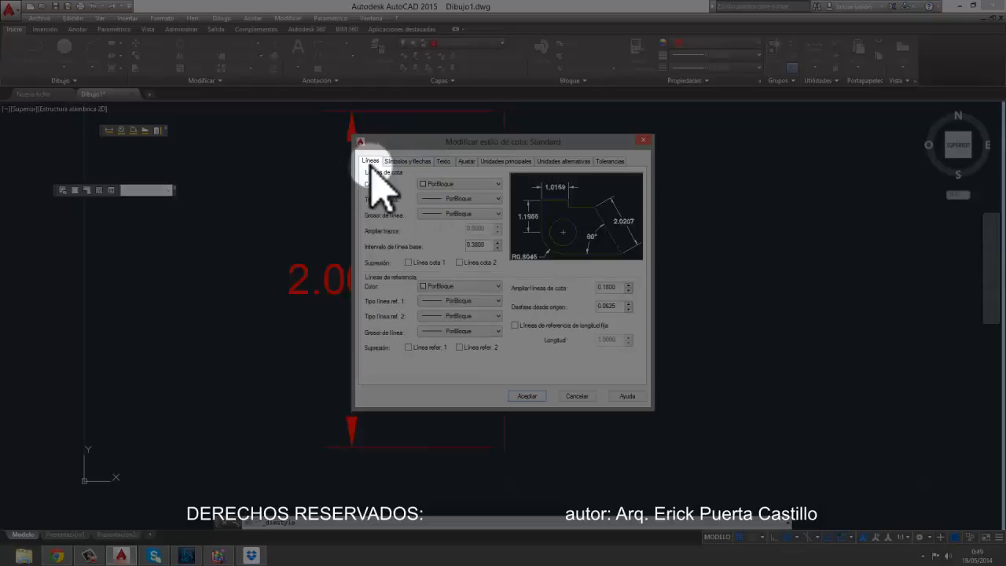
{"action": "left_click", "coordinate": [461, 184]}
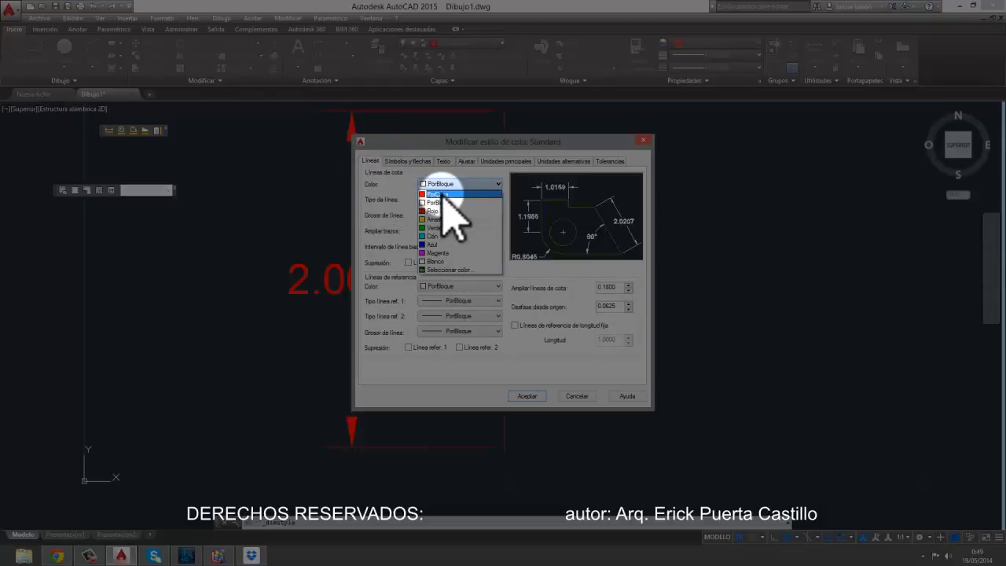
{"action": "left_click", "coordinate": [483, 194]}
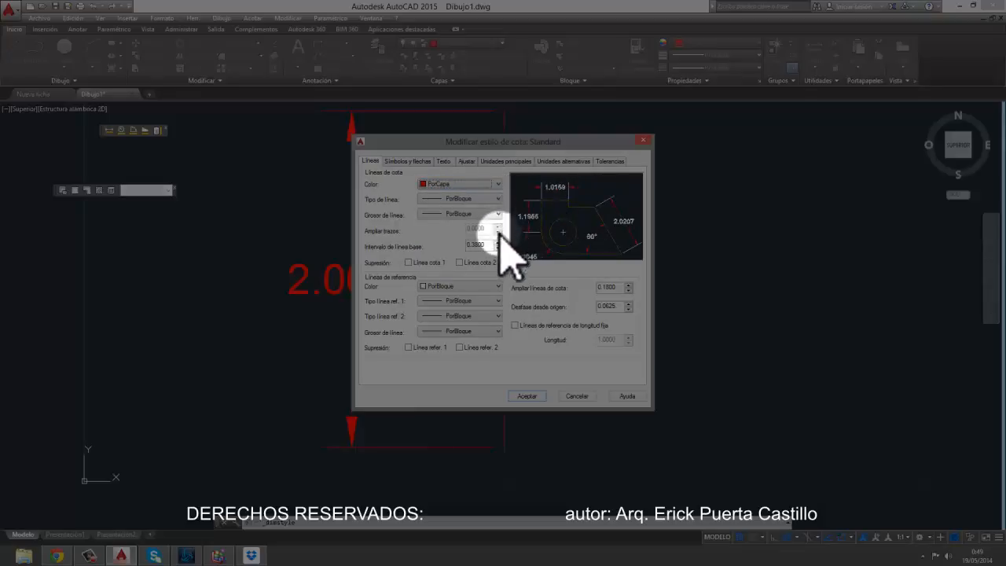
{"action": "left_click", "coordinate": [485, 286]}
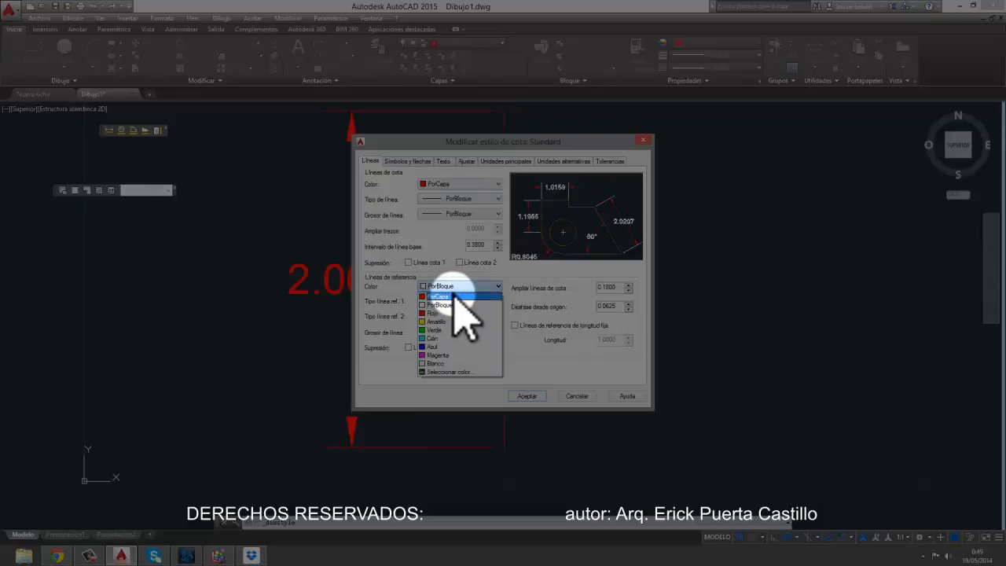
{"action": "left_click", "coordinate": [449, 296]}
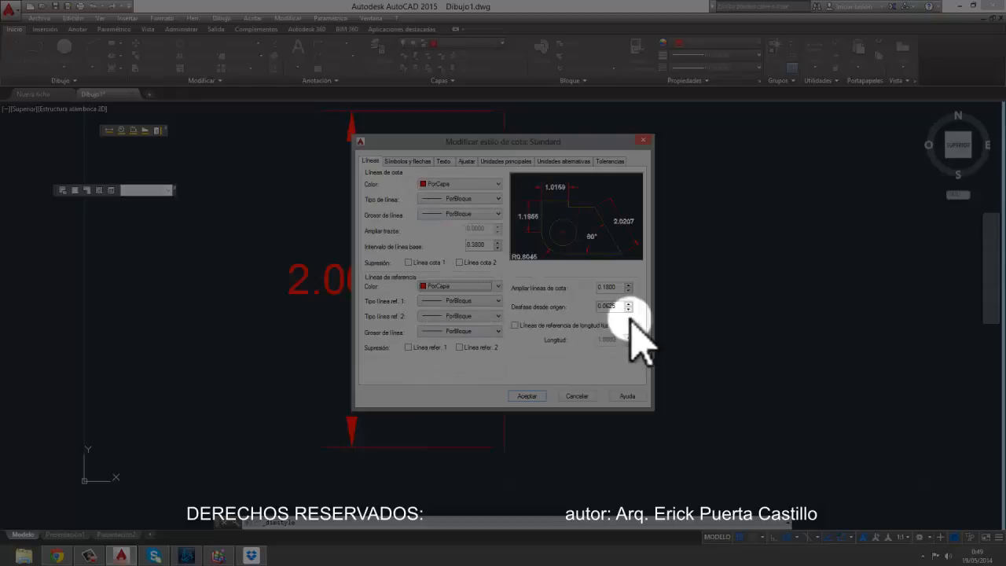
Step: Set the style's baseline spacing to 0.1, the extension beyond dimension lines to 0.1 and the offset from origin to 0.01
{"action": "double_click", "coordinate": [471, 245]}
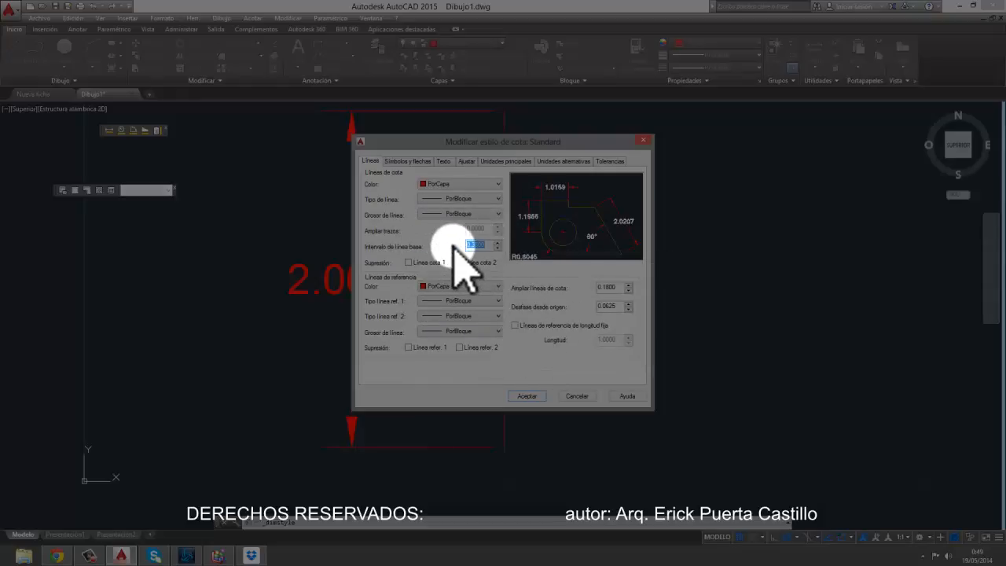
{"action": "key", "text": "BackSpace"}
{"action": "type", "text": "0.1"}
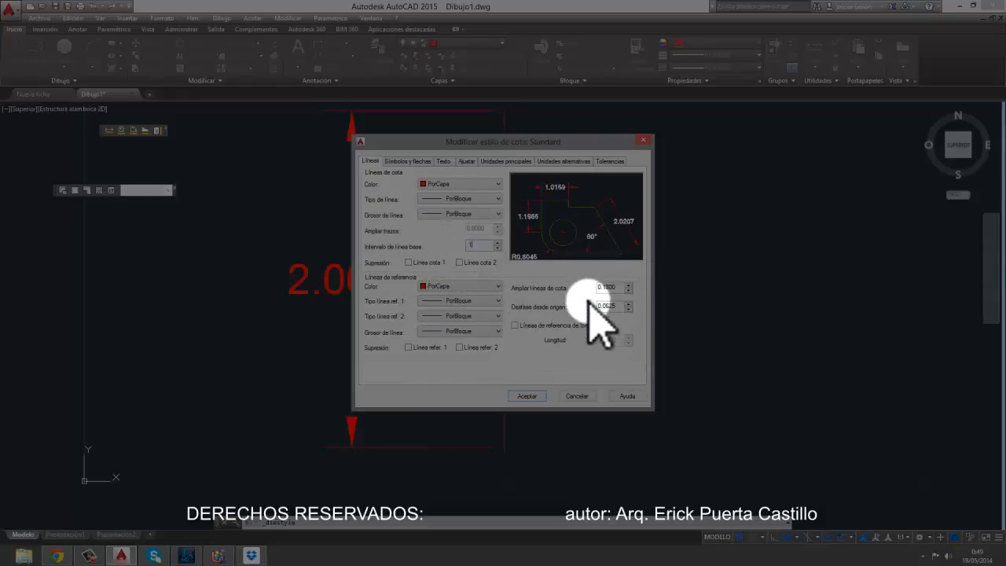
{"action": "double_click", "coordinate": [607, 306]}
{"action": "type", "text": "00"}
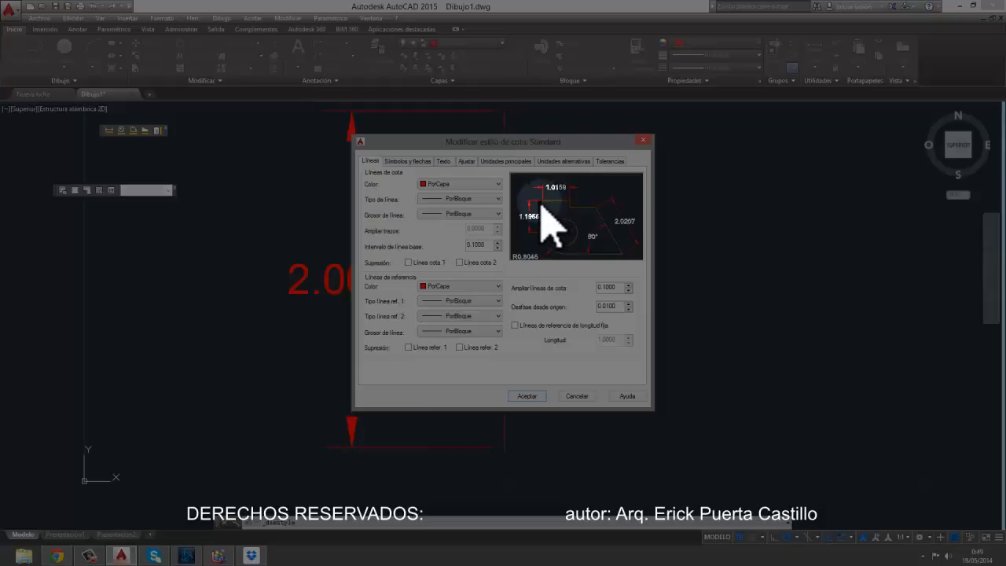
Step: Keep Cerrado relleno as the first arrowhead of the dimension style and set the arrow size to 0.2
{"action": "left_click", "coordinate": [414, 160]}
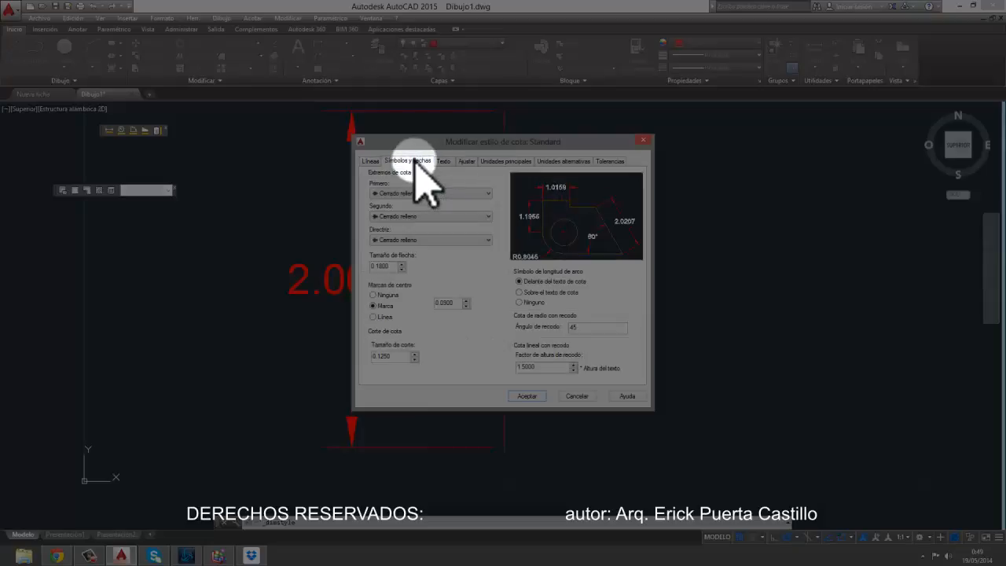
{"action": "left_click", "coordinate": [404, 194]}
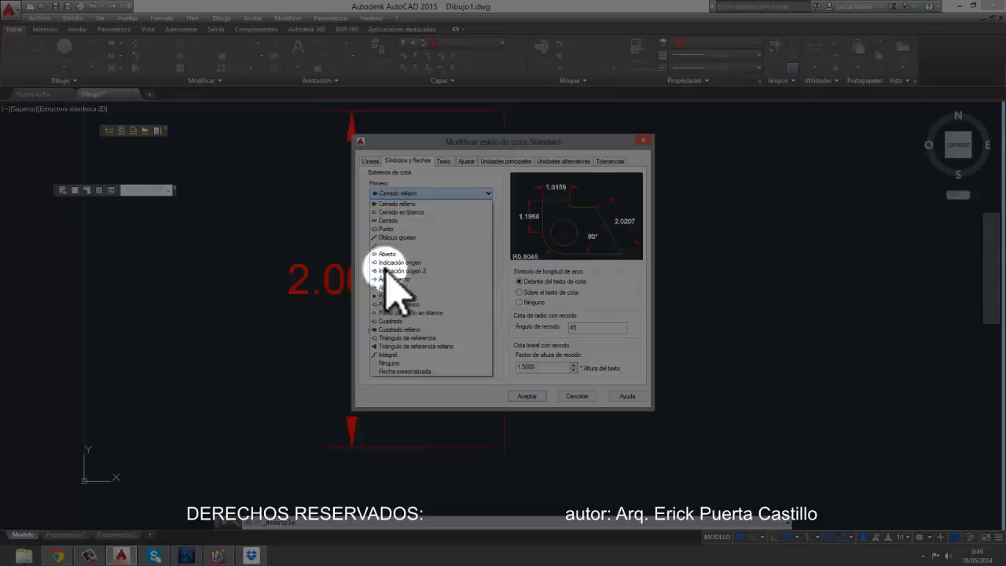
{"action": "left_click", "coordinate": [409, 204]}
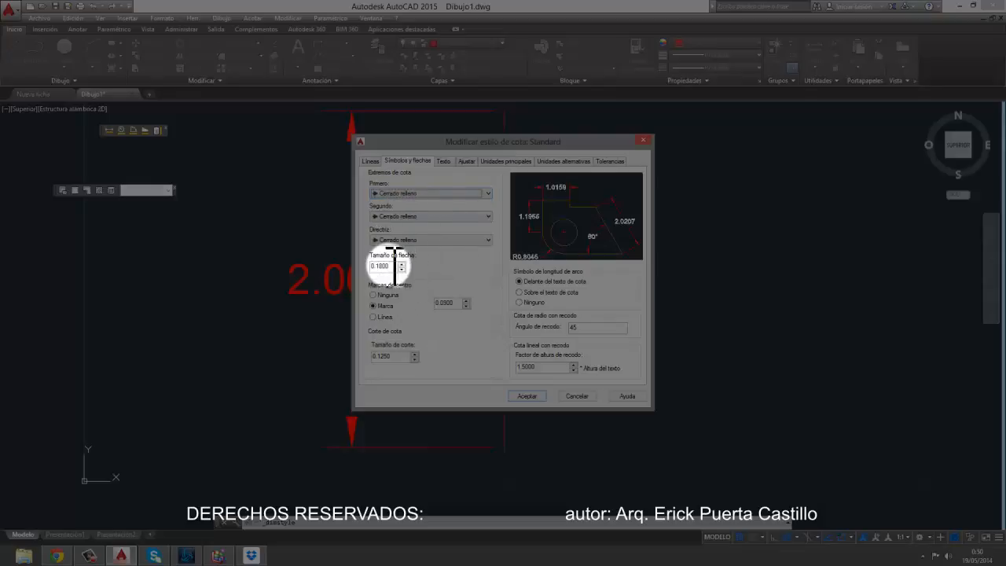
{"action": "double_click", "coordinate": [375, 265]}
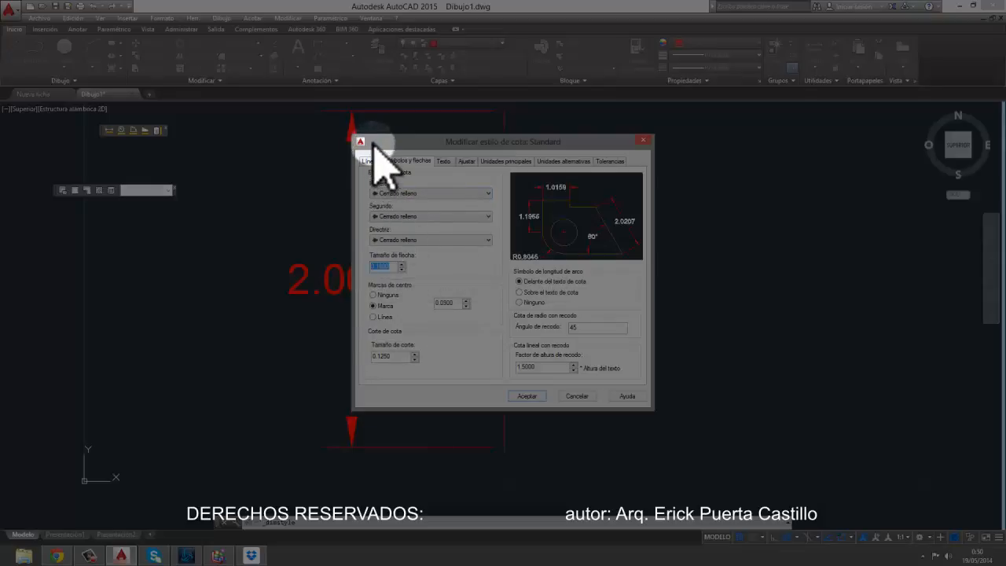
{"action": "left_click_drag", "start_coordinate": [370, 141], "coordinate": [438, 142]}
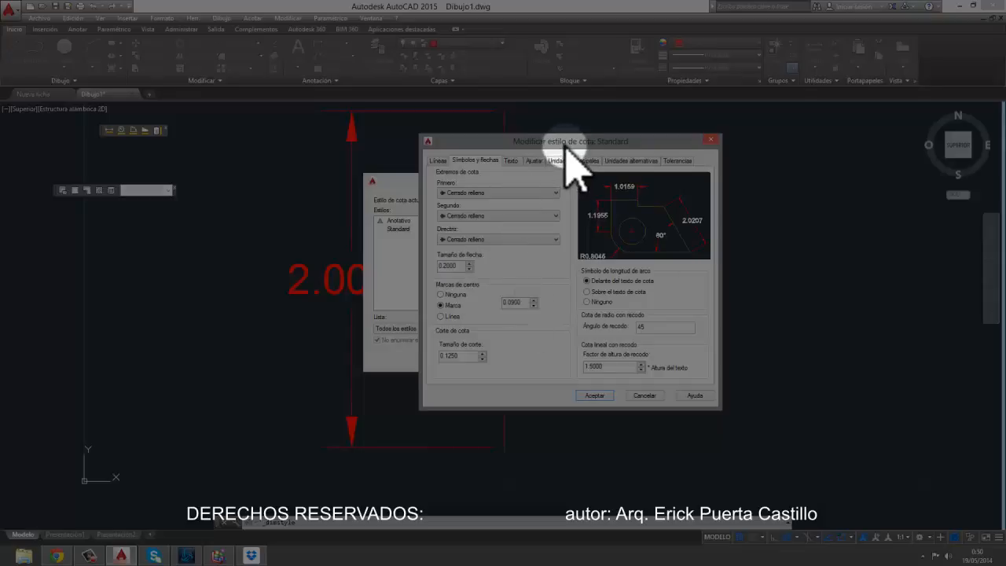
Step: Set the Standard dimension style's text colour to Verde and its text height to 0.12
{"action": "left_click_drag", "start_coordinate": [563, 142], "coordinate": [496, 150]}
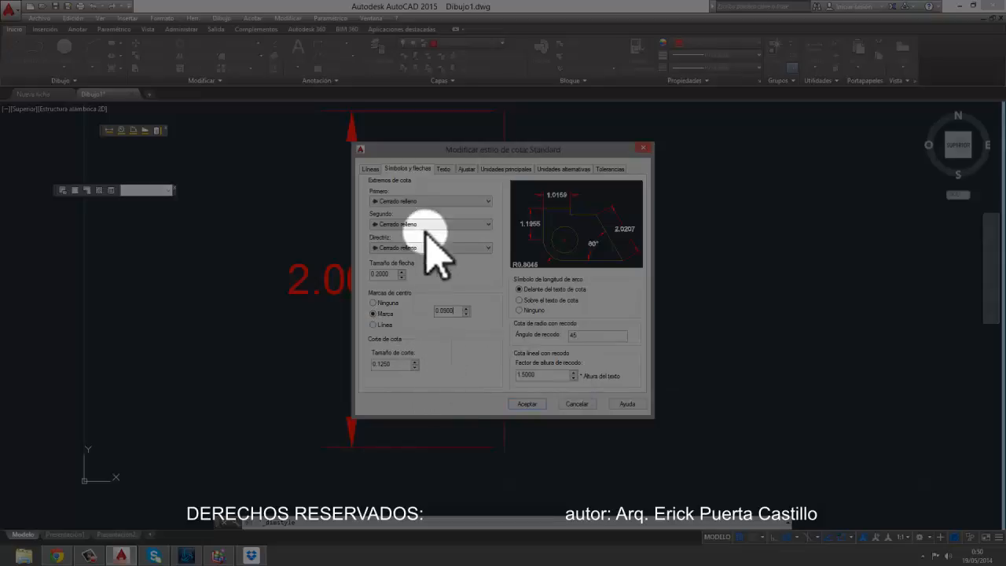
{"action": "left_click", "coordinate": [451, 169]}
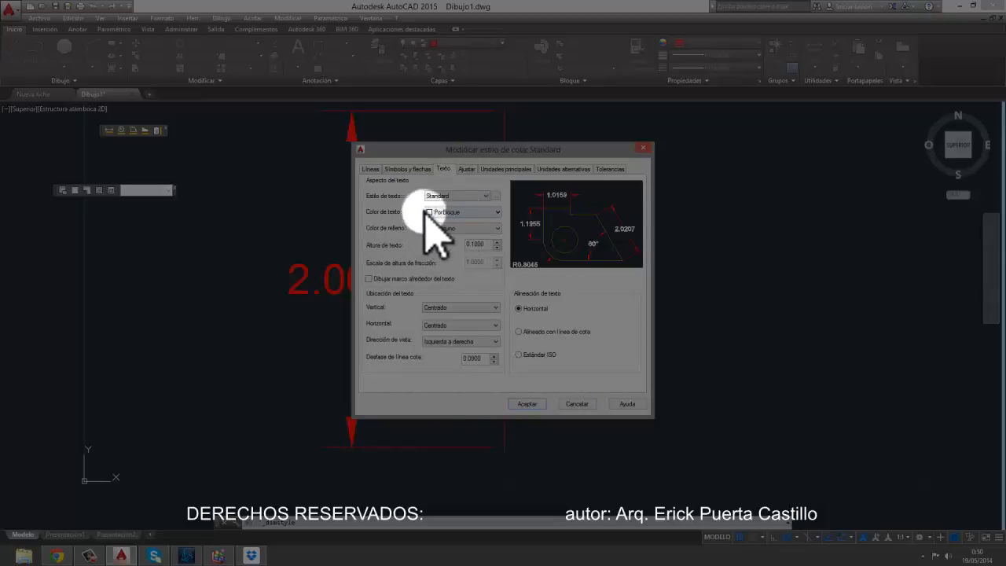
{"action": "left_click", "coordinate": [454, 212]}
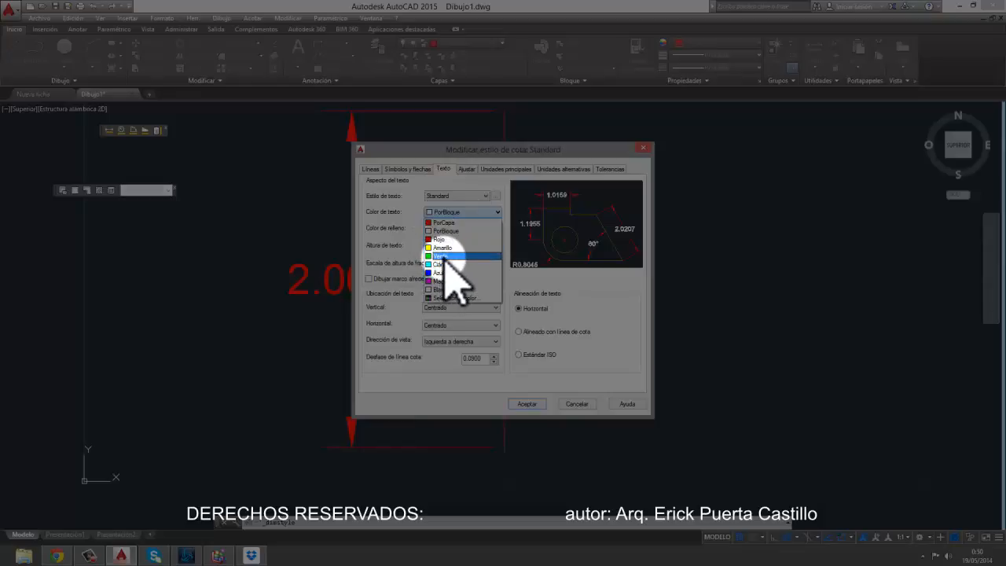
{"action": "left_click", "coordinate": [444, 256]}
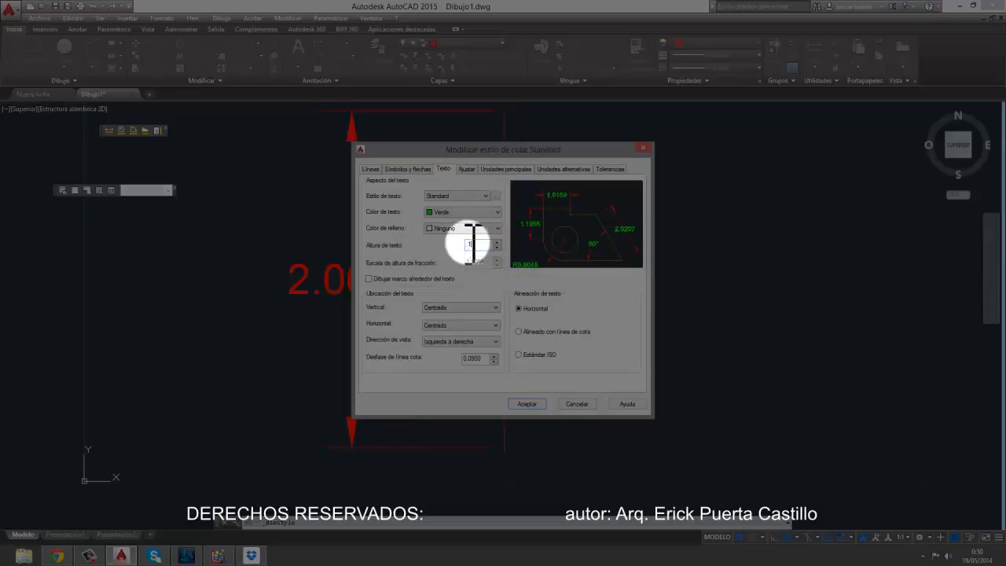
{"action": "type", "text": "12"}
Step: Keep the dimension text's vertical placement Centrado and set its offset from the dimension line to 0.01
{"action": "left_click", "coordinate": [470, 358]}
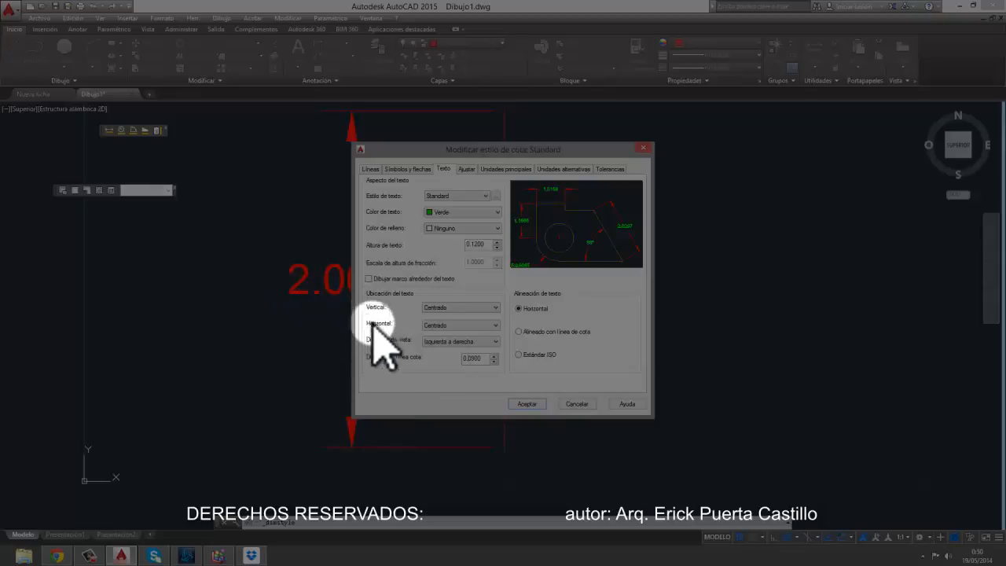
{"action": "left_click", "coordinate": [456, 307]}
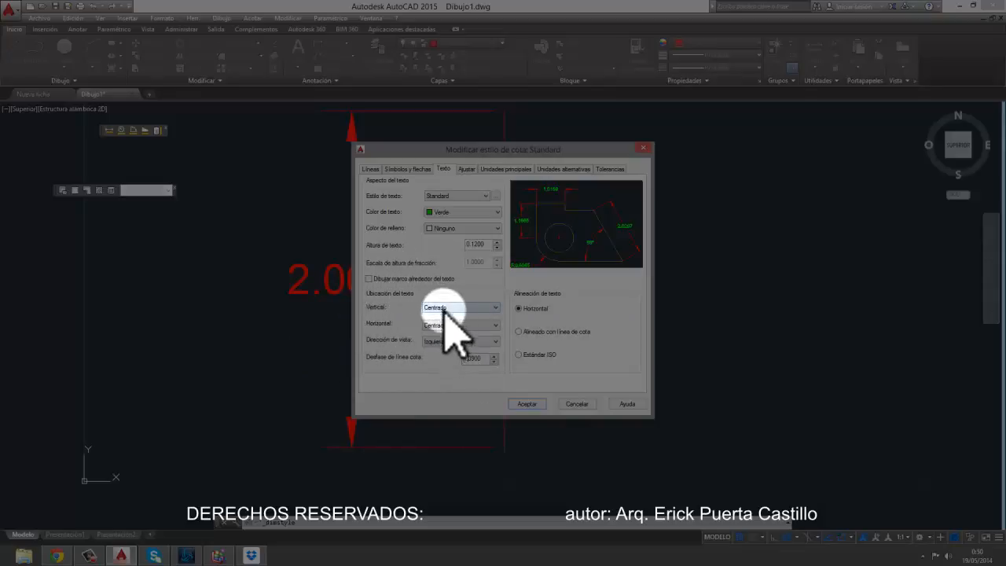
{"action": "left_click_drag", "start_coordinate": [493, 360], "coordinate": [440, 360]}
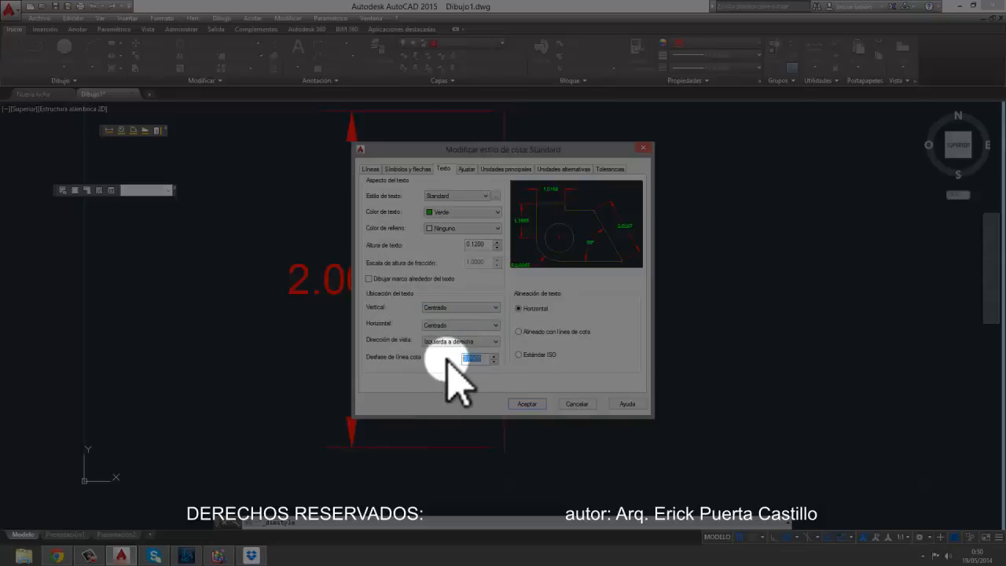
{"action": "type", "text": "0.01"}
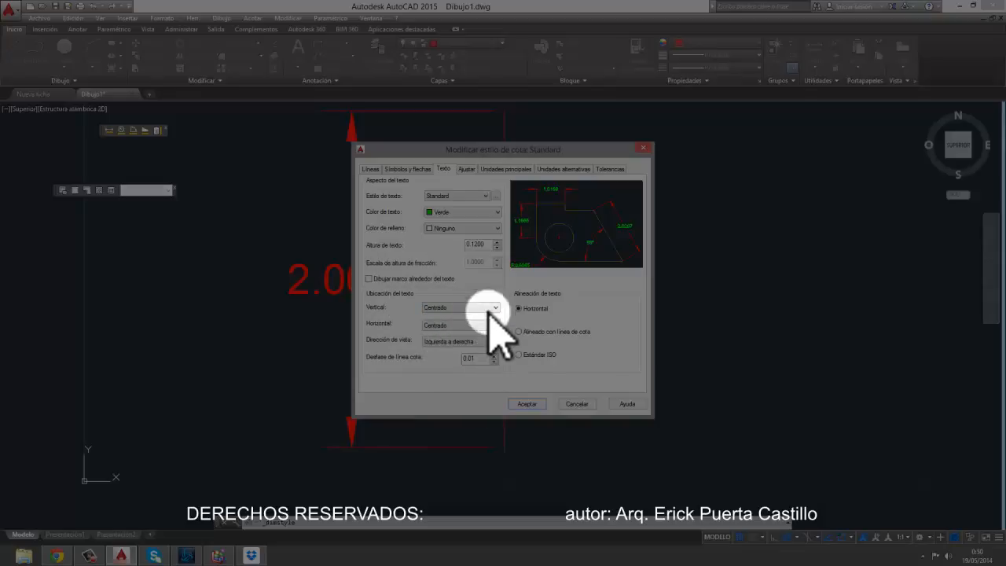
{"action": "left_click", "coordinate": [483, 244]}
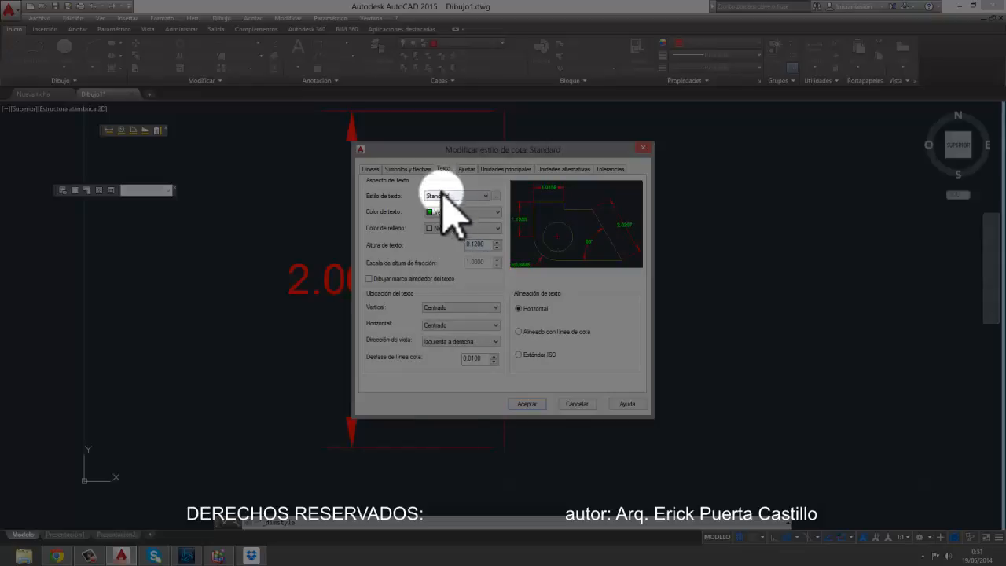
Step: Preview Arial Narrow, Bauhaus 93 and Browallia New as fonts for the Standard text style, and discard the font changes
{"action": "left_click", "coordinate": [495, 197]}
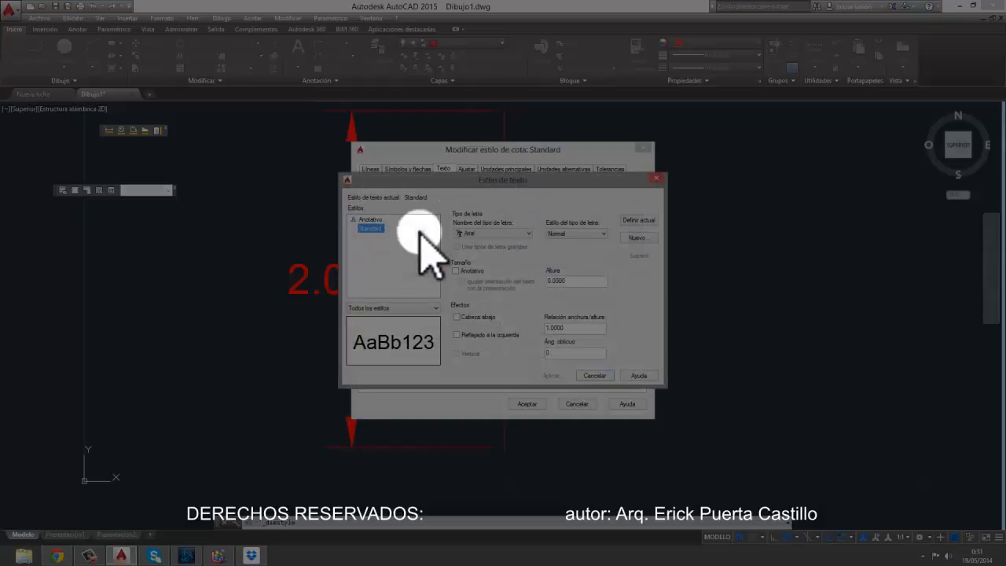
{"action": "left_click", "coordinate": [471, 233]}
{"action": "left_click", "coordinate": [472, 257]}
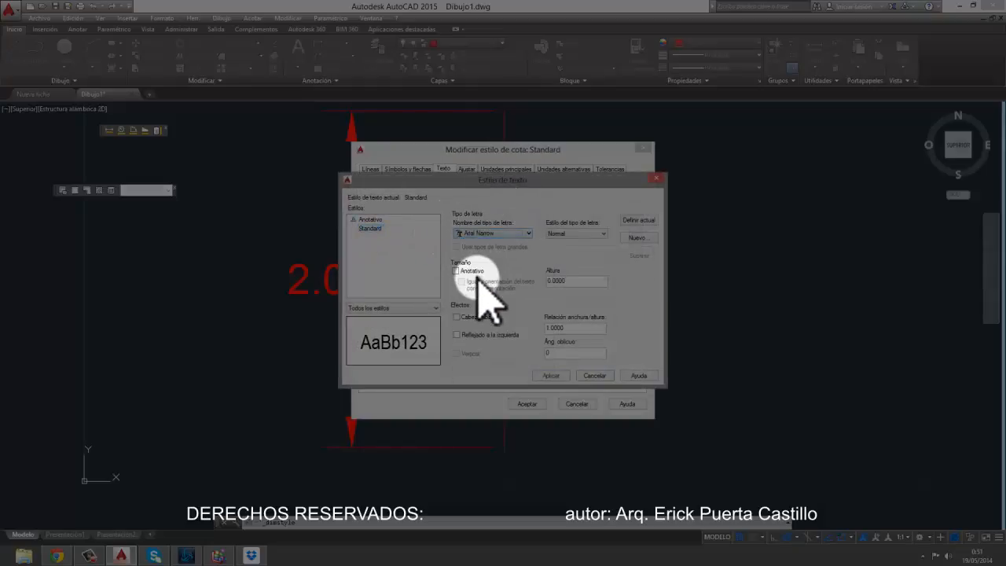
{"action": "left_click", "coordinate": [494, 234]}
{"action": "left_click", "coordinate": [481, 293]}
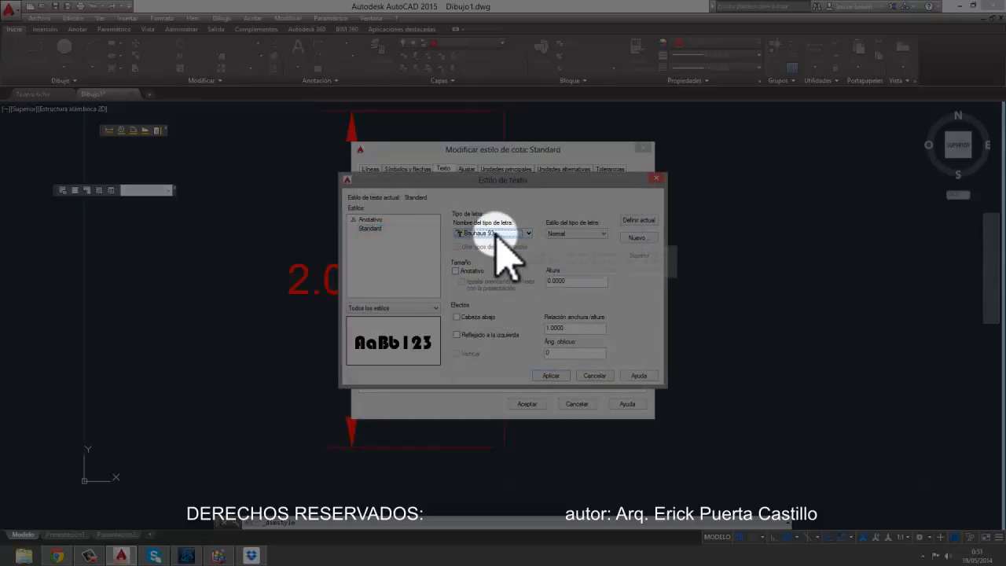
{"action": "left_click", "coordinate": [495, 234]}
{"action": "left_click", "coordinate": [473, 292]}
{"action": "left_click", "coordinate": [499, 233]}
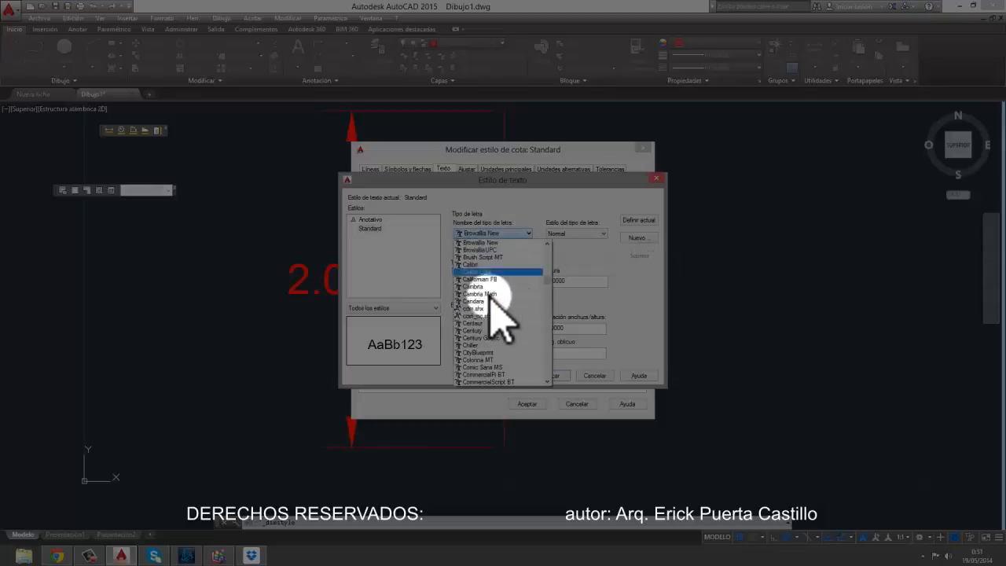
{"action": "left_click", "coordinate": [480, 294]}
{"action": "left_click", "coordinate": [594, 376]}
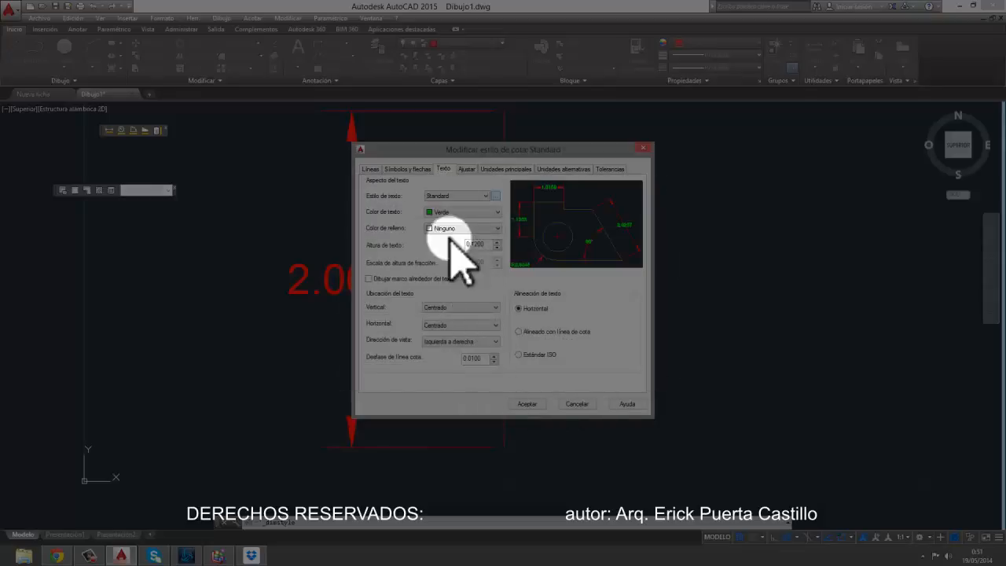
Step: Set the precision of the linear dimensions in the style's primary units to 0.00
{"action": "left_click", "coordinate": [465, 168]}
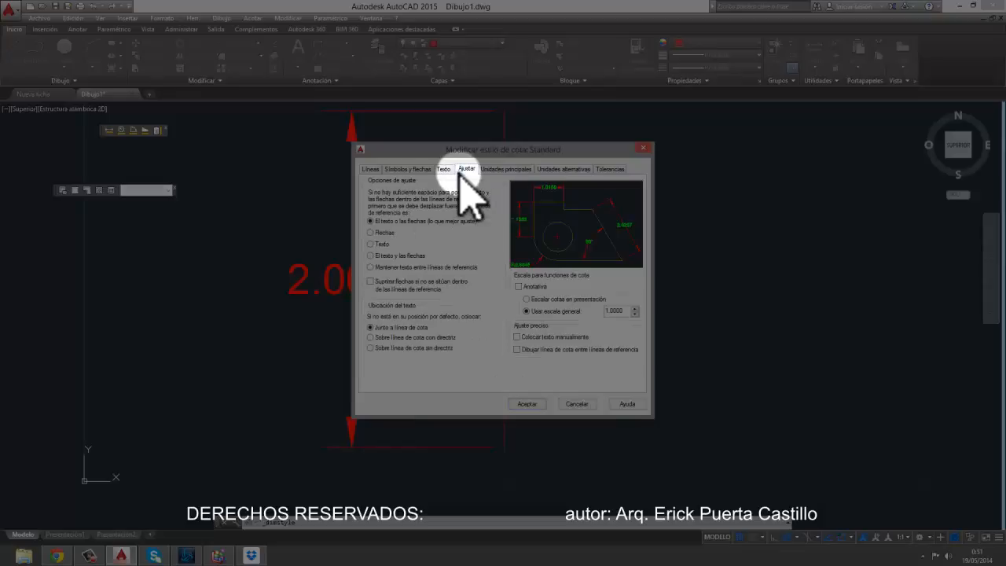
{"action": "left_click", "coordinate": [503, 170]}
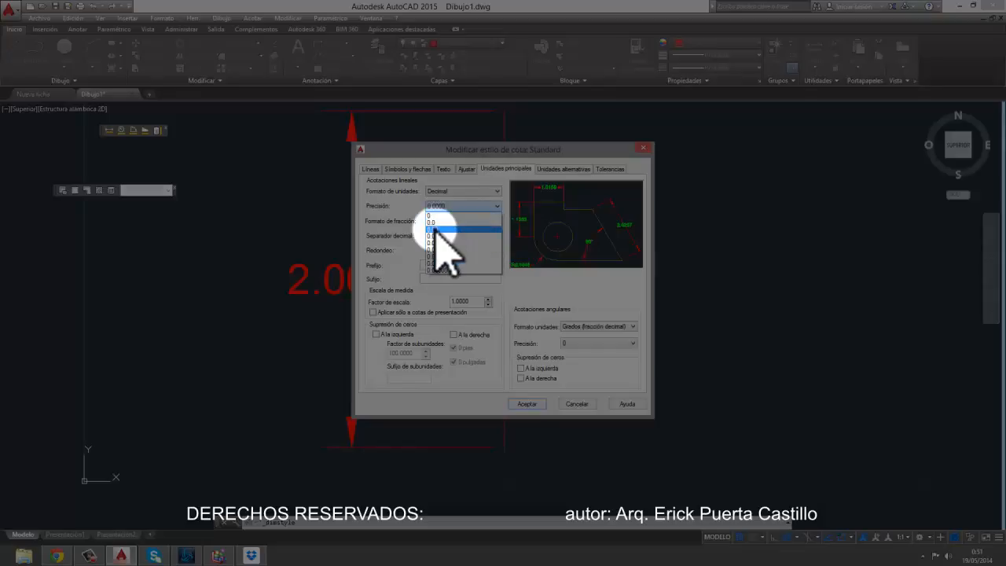
{"action": "left_click", "coordinate": [433, 229]}
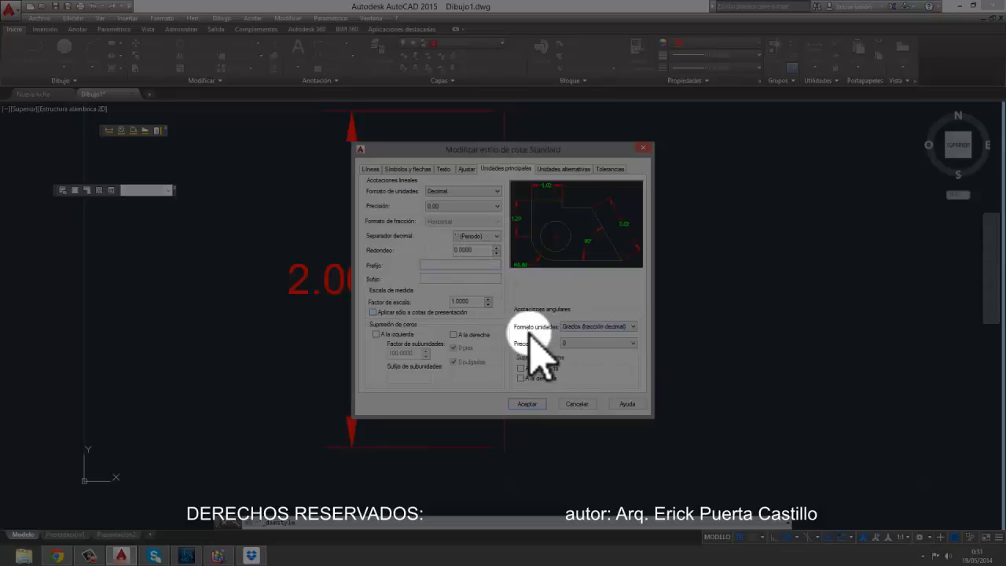
Step: Try the suppression of trailing zeros for linear dimensions and switch it off again
{"action": "left_click", "coordinate": [454, 335]}
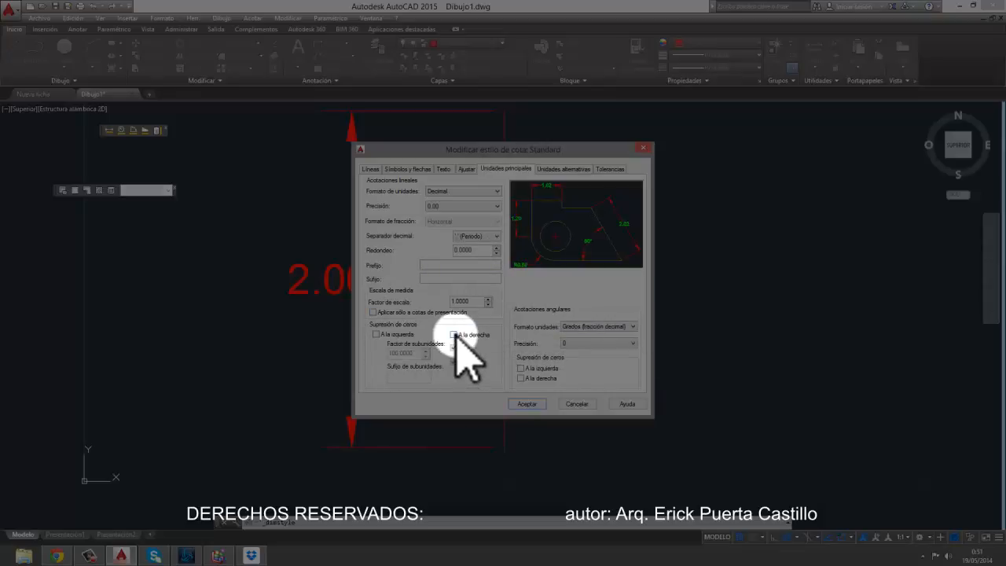
{"action": "left_click", "coordinate": [453, 335]}
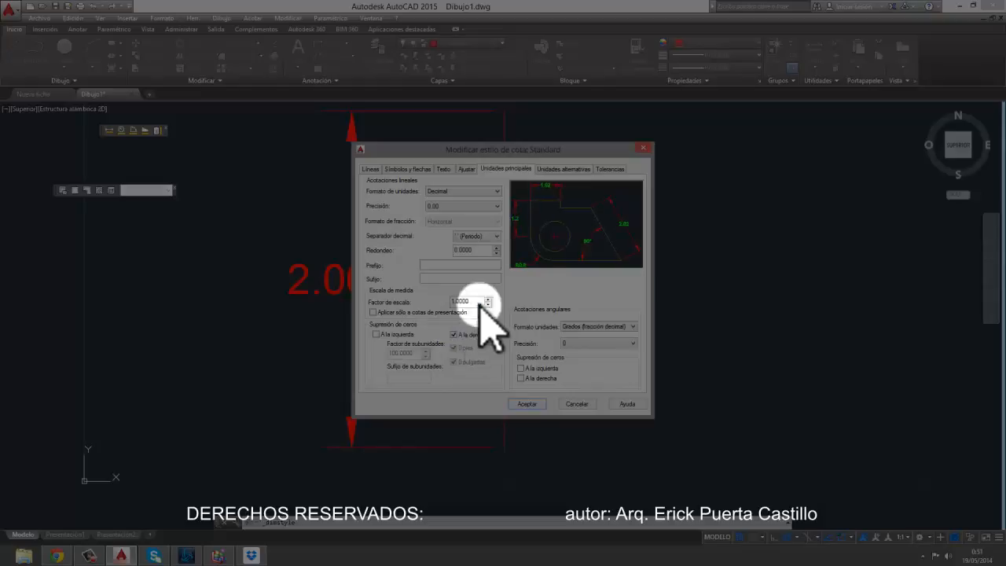
{"action": "left_click", "coordinate": [452, 334]}
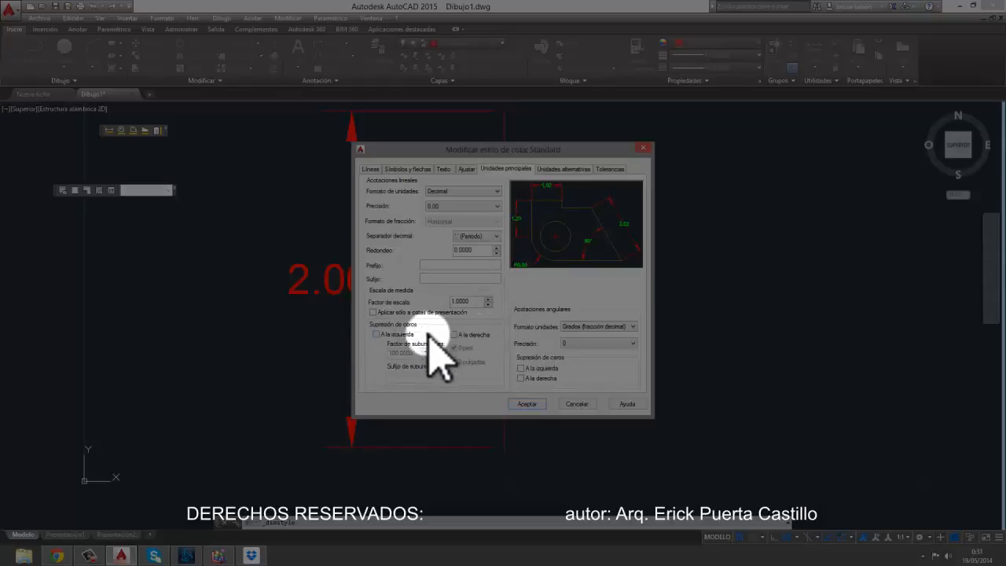
Step: Review the alternate units and tolerance settings, accept the Standard style changes, and close the dimension style manager
{"action": "left_click", "coordinate": [565, 168]}
{"action": "left_click", "coordinate": [621, 169]}
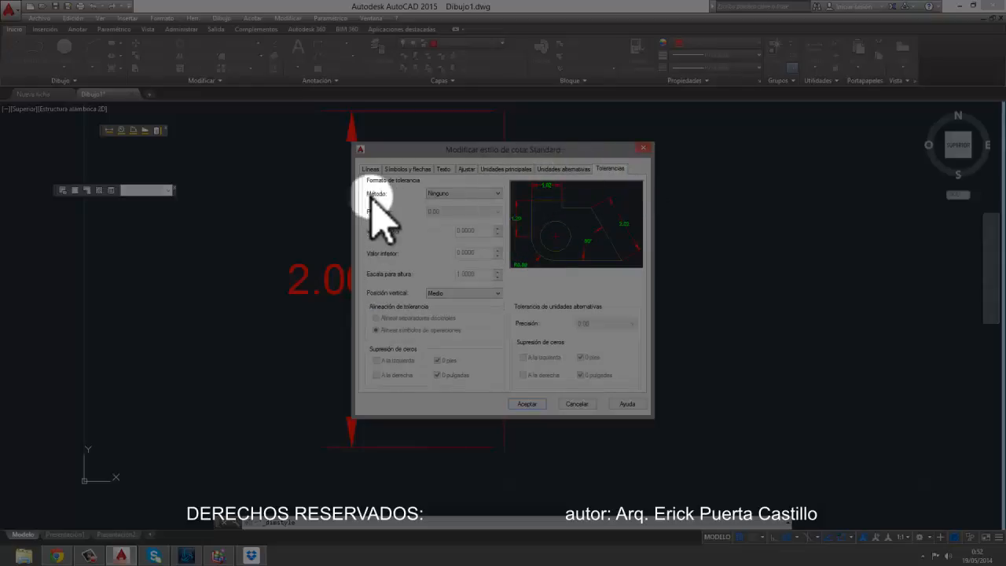
{"action": "left_click", "coordinate": [524, 403]}
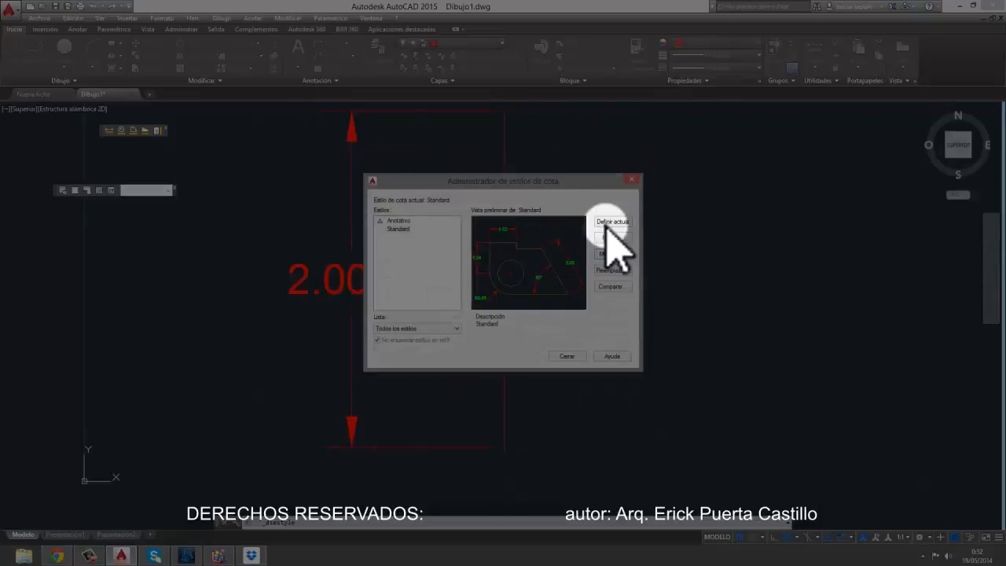
{"action": "left_click", "coordinate": [569, 356]}
{"action": "middle_click_drag", "start_coordinate": [341, 212], "coordinate": [316, 285]}
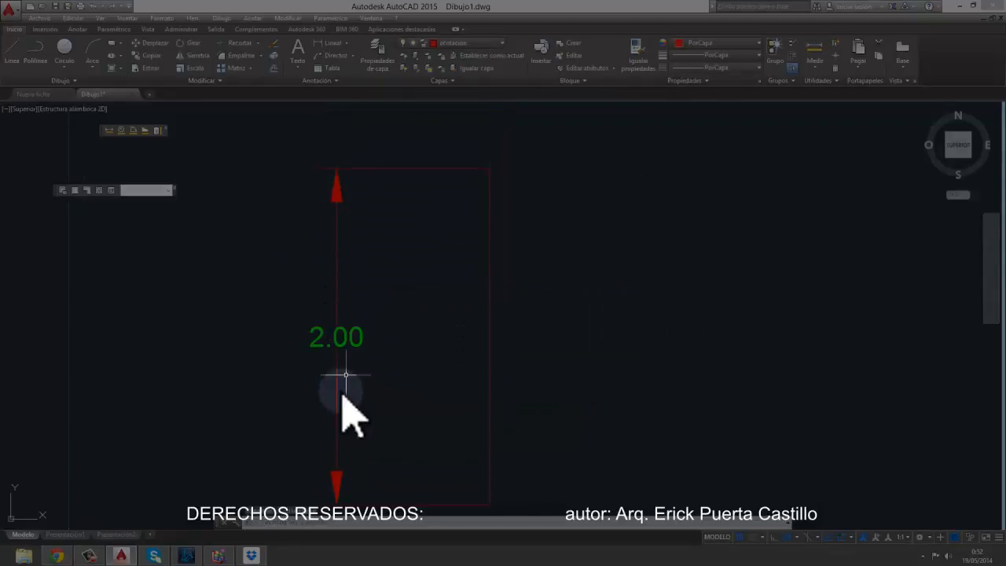
{"action": "mouse_move", "coordinate": [343, 396]}
{"action": "middle_mouse_down"}
{"action": "mouse_move", "coordinate": [366, 354]}
{"action": "mouse_move", "coordinate": [287, 309]}
{"action": "middle_mouse_up"}
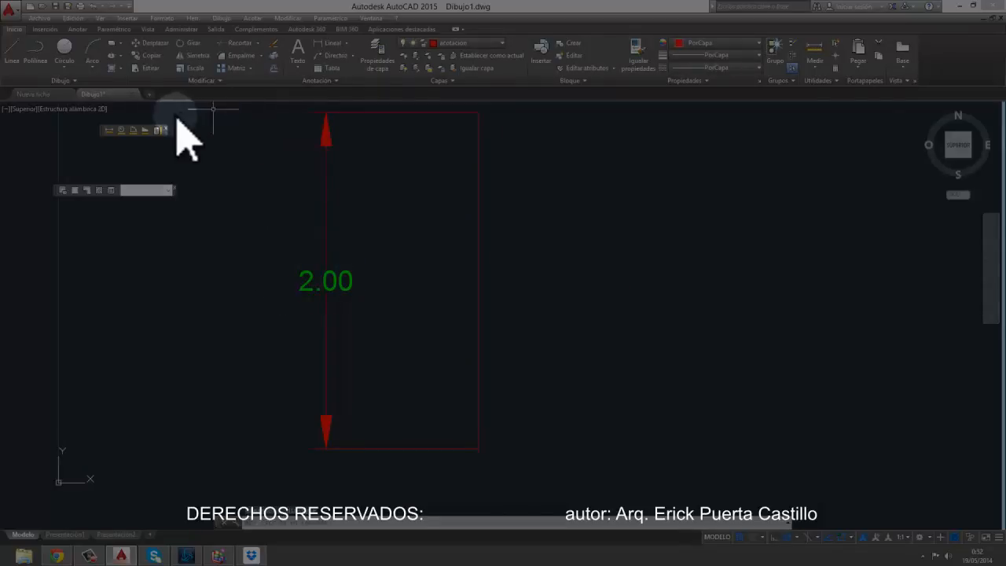
{"action": "left_click", "coordinate": [325, 44]}
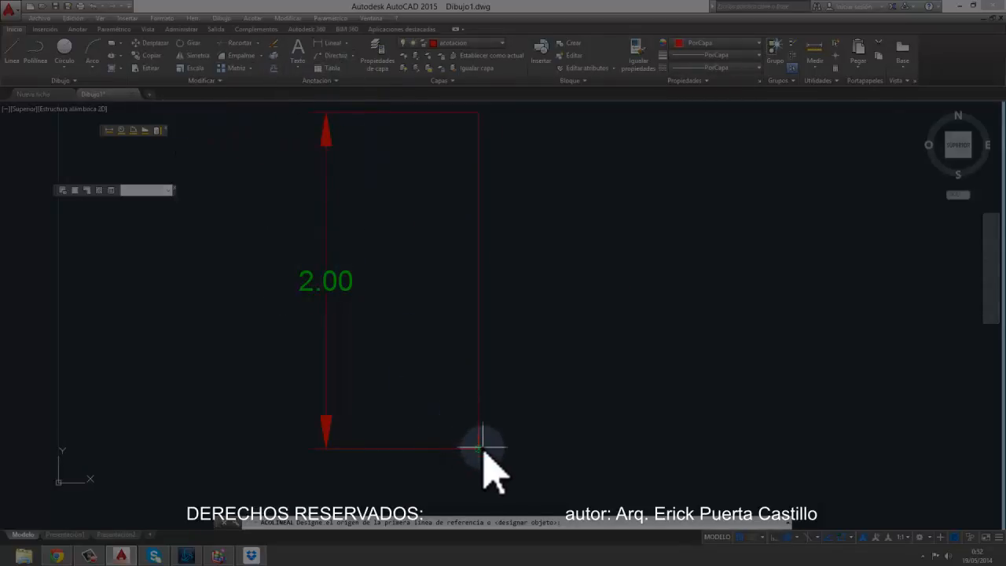
{"action": "left_click", "coordinate": [479, 448]}
{"action": "left_click", "coordinate": [611, 448]}
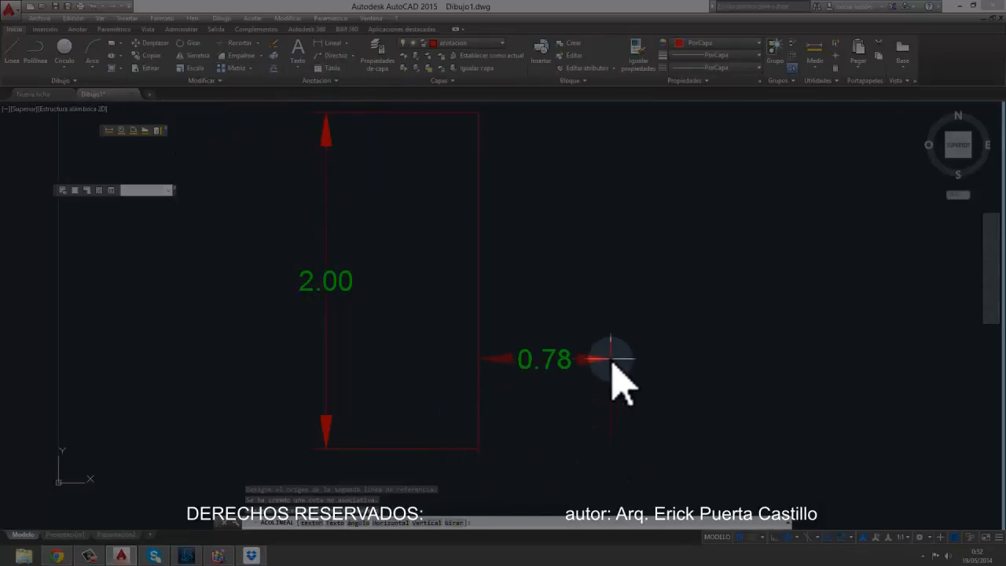
{"action": "key", "text": "Escape"}
Step: Offset the vertical axis line by 0.10 to both sides
{"action": "middle_click_drag", "start_coordinate": [603, 361], "coordinate": [603, 412]}
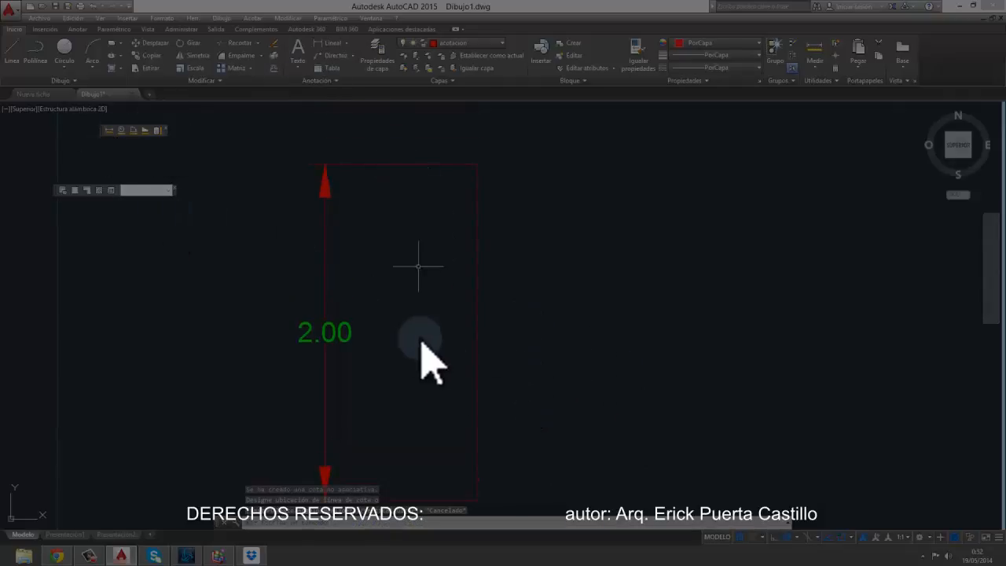
{"action": "left_click", "coordinate": [274, 69]}
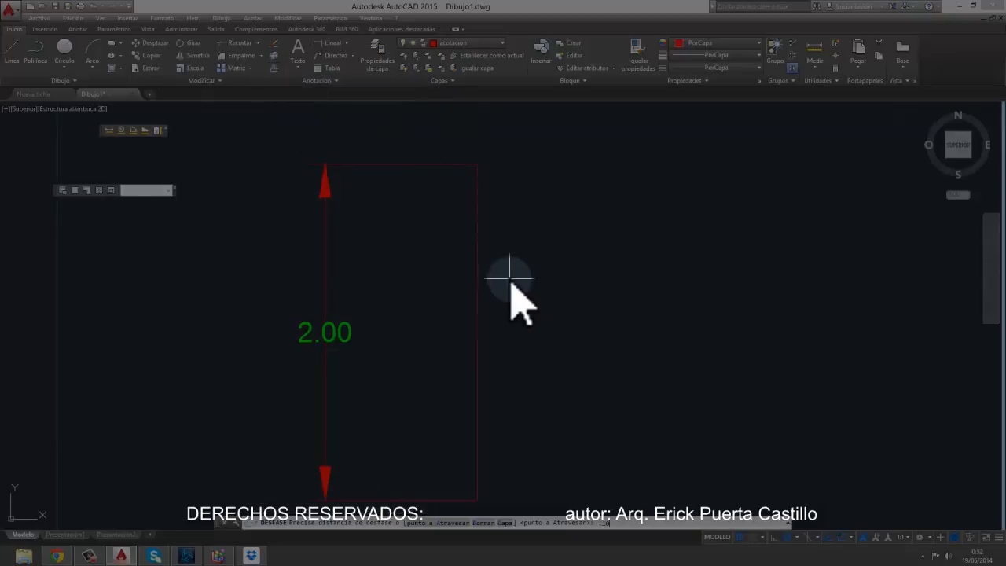
{"action": "key", "text": "Return"}
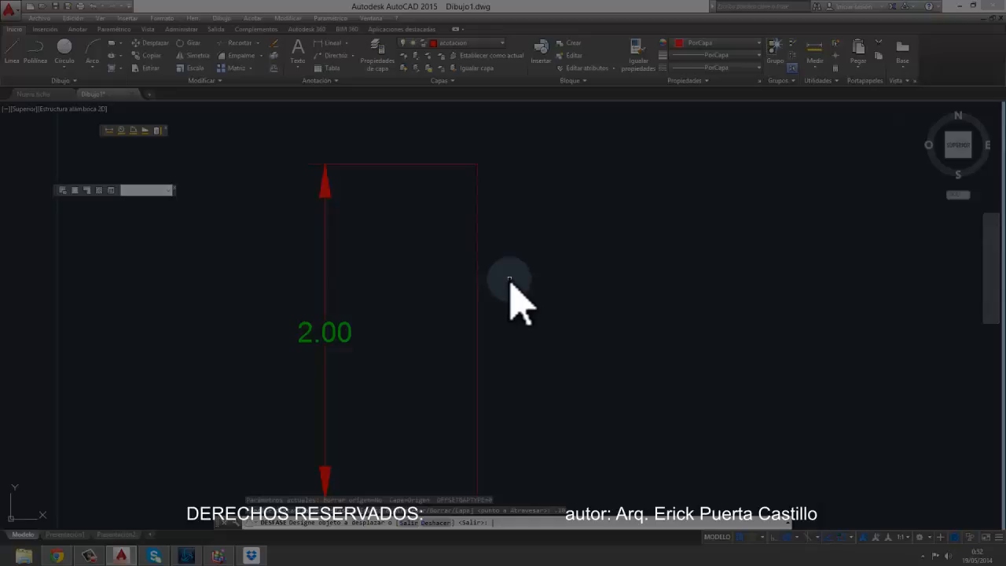
{"action": "left_click", "coordinate": [477, 302]}
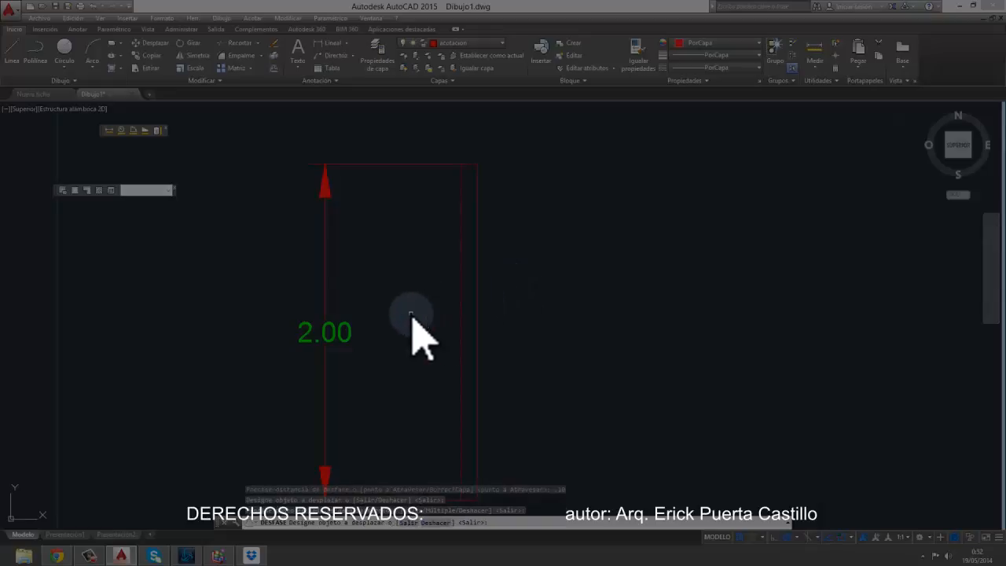
{"action": "left_click", "coordinate": [477, 302]}
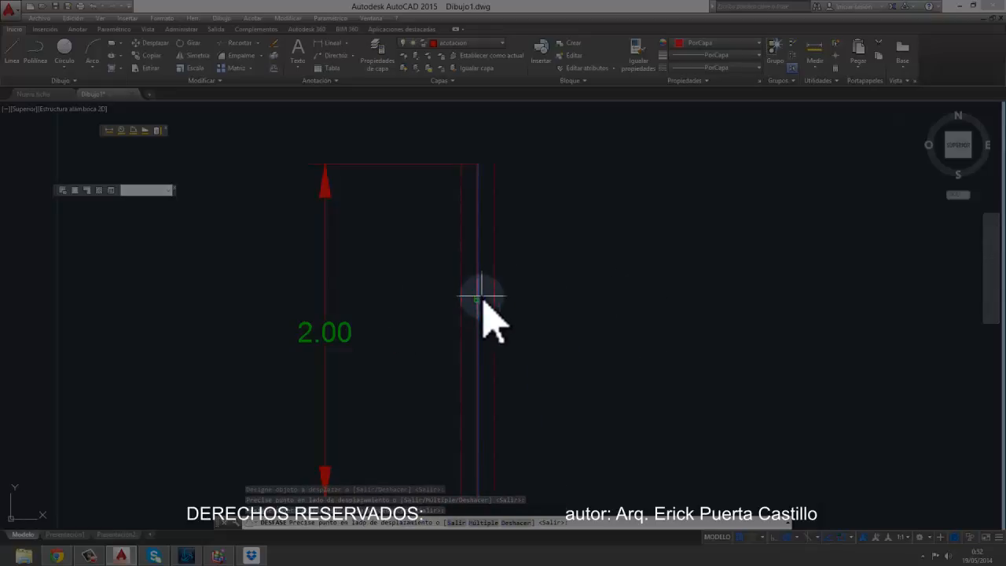
{"action": "key", "text": "Escape"}
Step: Move the two offset vertical lines on either side of the axis to the yellow layer
{"action": "scroll", "coordinate": [602, 330], "scroll_direction": "down", "scroll_amount": 3}
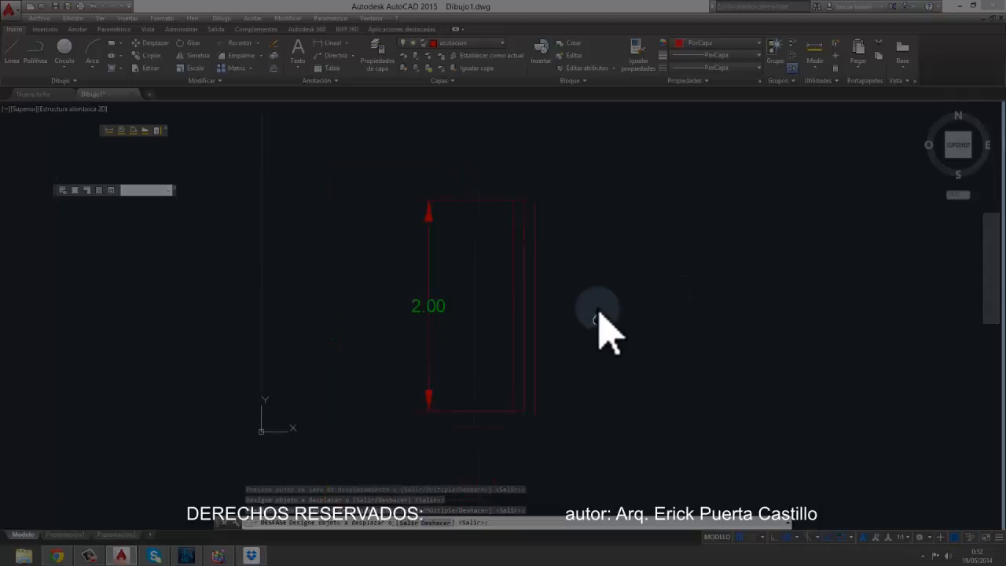
{"action": "scroll", "coordinate": [513, 275], "scroll_direction": "up", "scroll_amount": 3}
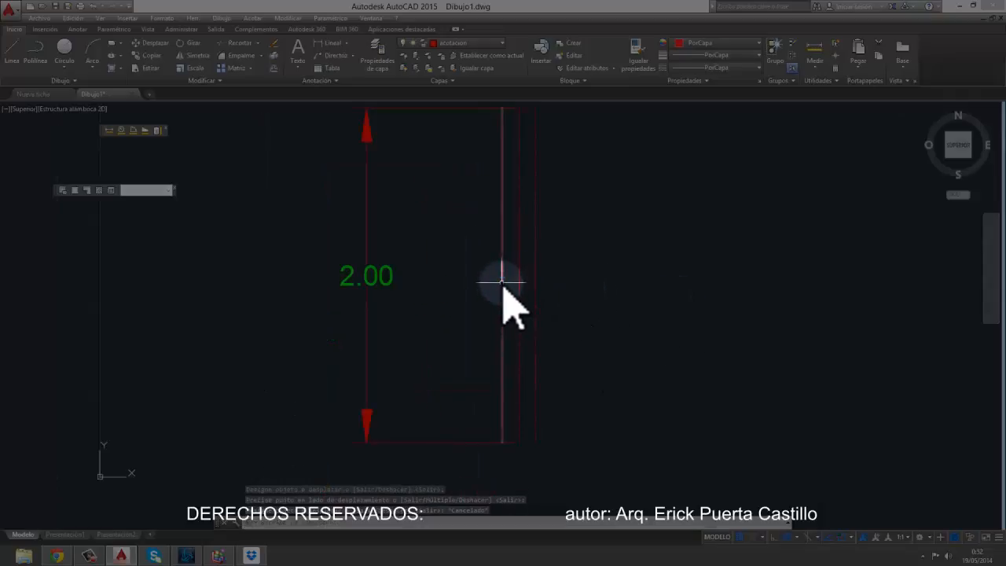
{"action": "left_click", "coordinate": [501, 281]}
{"action": "left_click", "coordinate": [534, 268]}
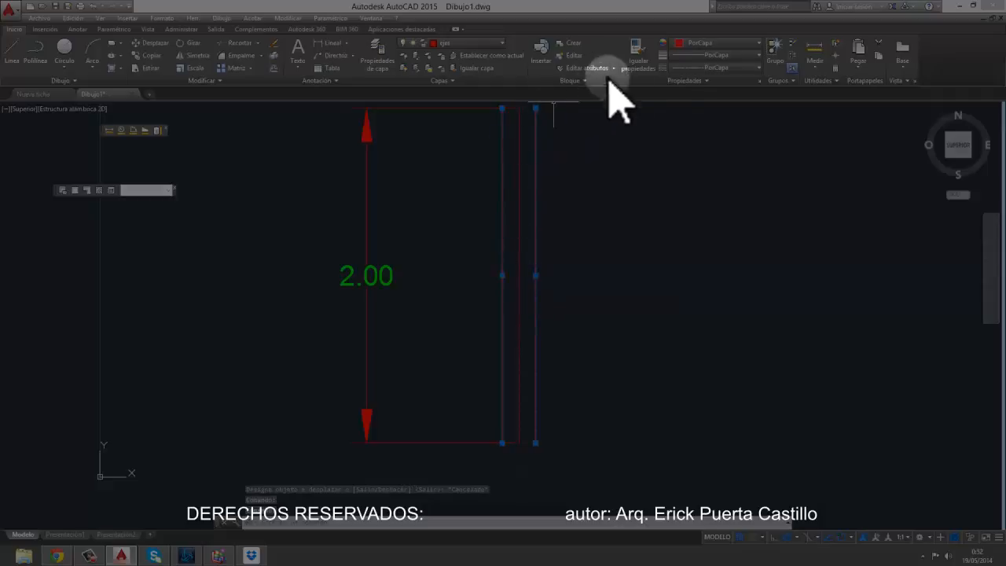
{"action": "left_click", "coordinate": [491, 44]}
{"action": "left_click", "coordinate": [453, 108]}
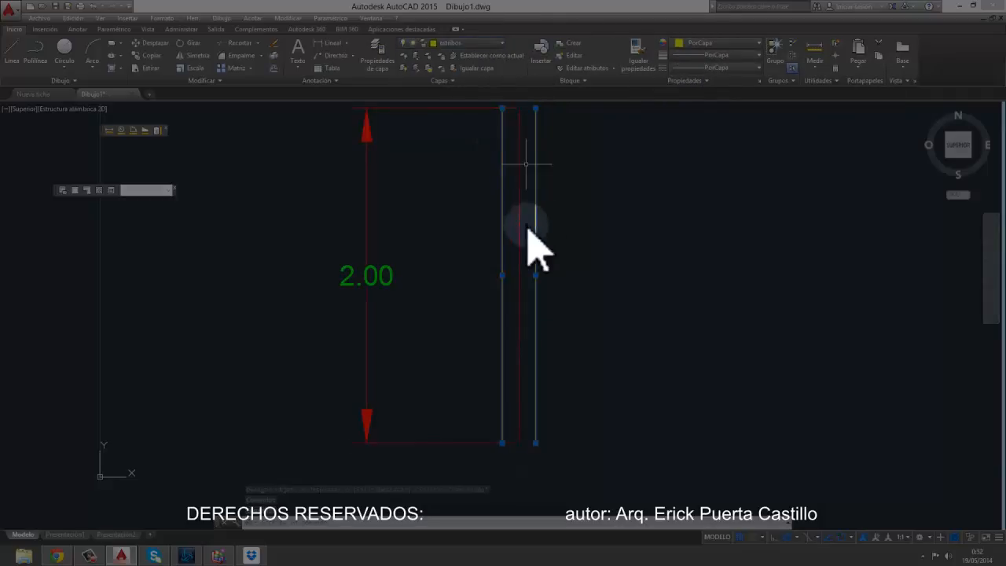
Step: Move the two offset vertical lines on either side of the axis to the cyan layer
{"action": "key", "text": "Escape"}
{"action": "middle_click_drag", "start_coordinate": [502, 249], "coordinate": [475, 279]}
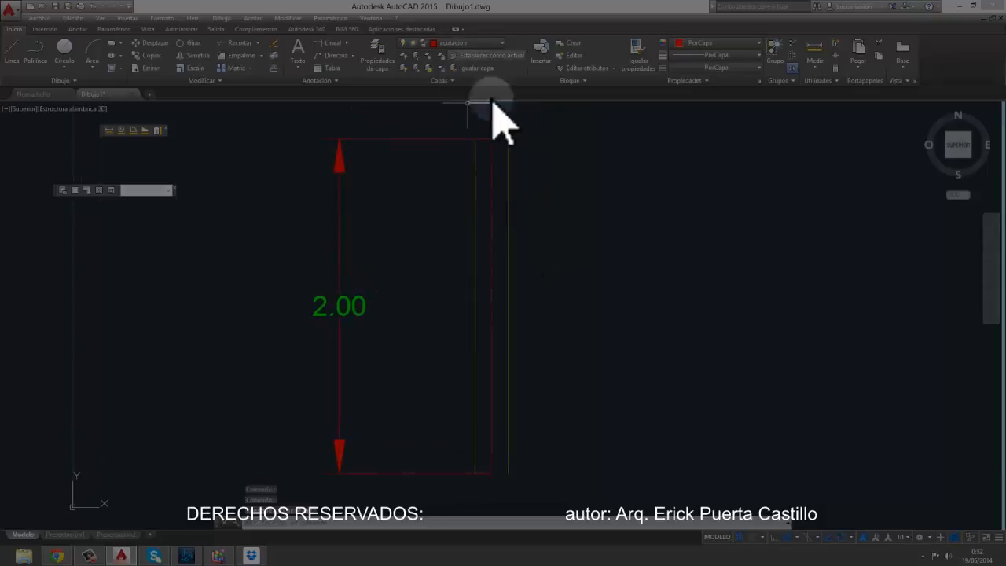
{"action": "left_click", "coordinate": [509, 194]}
{"action": "left_click", "coordinate": [475, 190]}
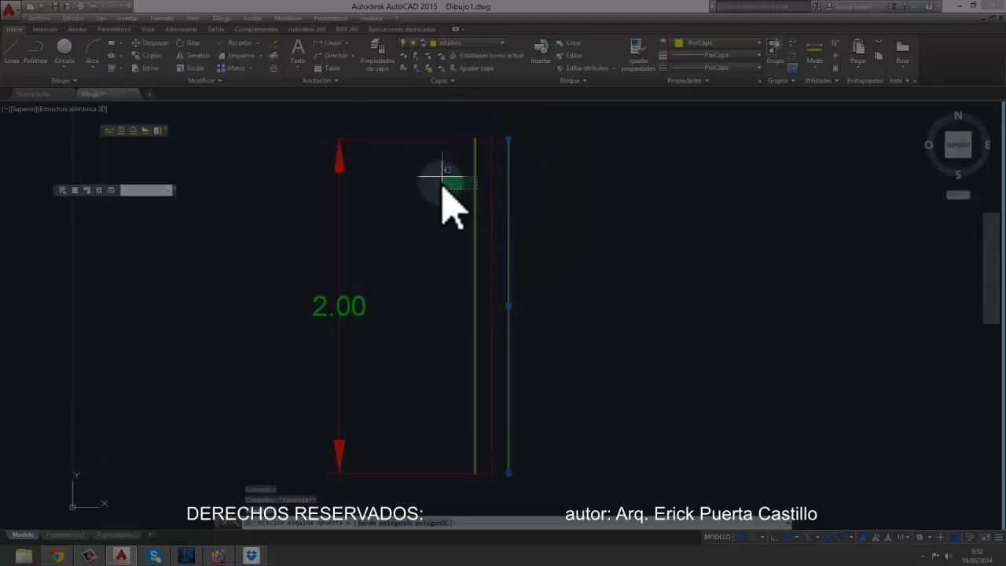
{"action": "left_click", "coordinate": [467, 44]}
{"action": "left_click", "coordinate": [445, 131]}
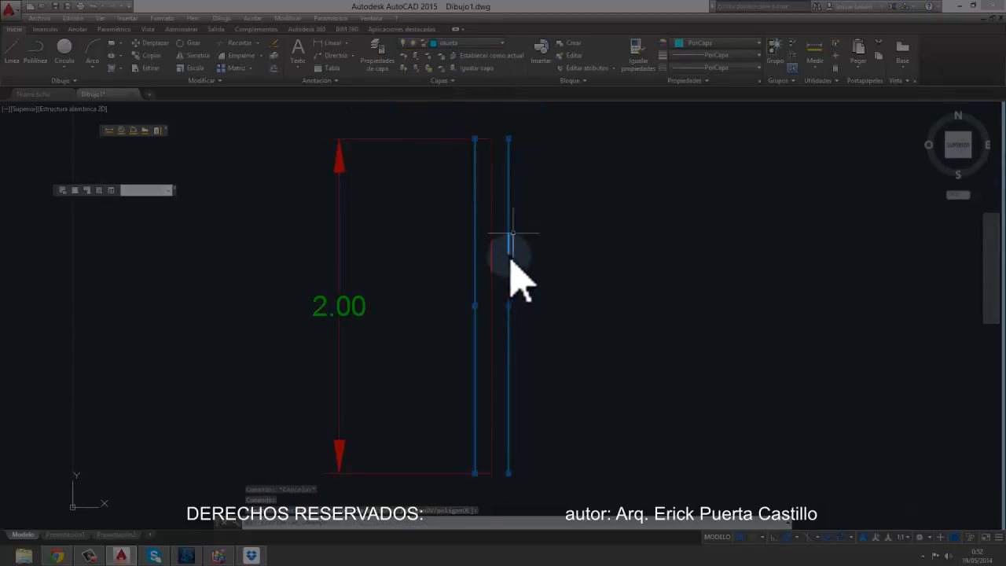
{"action": "key", "text": "Escape"}
Step: Draw a horizontal line leftward from the axis's lower end and move the 2.00 dimension's lower extension origin to that line's free end
{"action": "mouse_move", "coordinate": [481, 325]}
{"action": "middle_mouse_down"}
{"action": "mouse_move", "coordinate": [476, 293]}
{"action": "mouse_move", "coordinate": [394, 264]}
{"action": "mouse_move", "coordinate": [317, 317]}
{"action": "mouse_move", "coordinate": [543, 382]}
{"action": "mouse_move", "coordinate": [373, 274]}
{"action": "middle_mouse_up"}
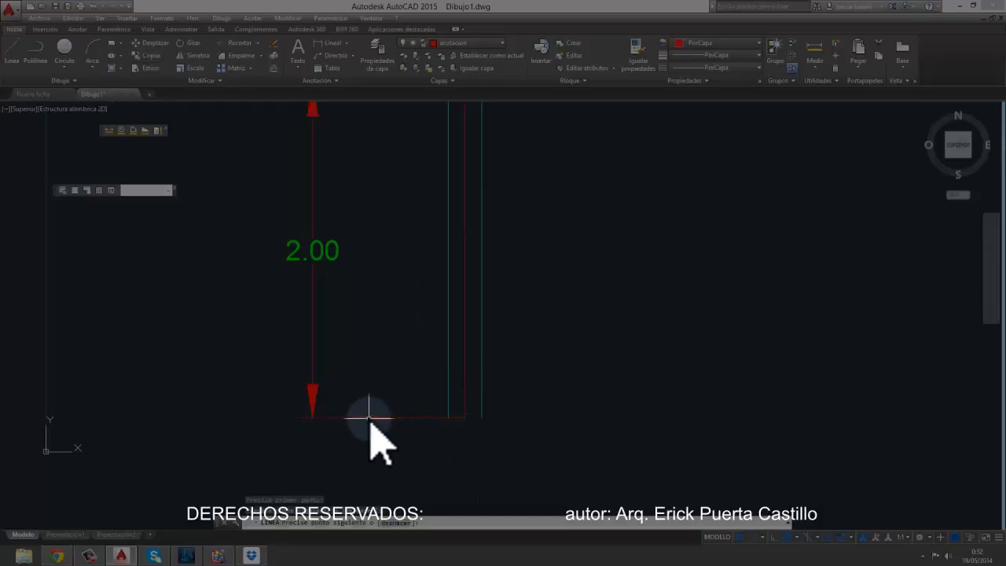
{"action": "key", "text": "Escape"}
{"action": "left_click", "coordinate": [456, 423]}
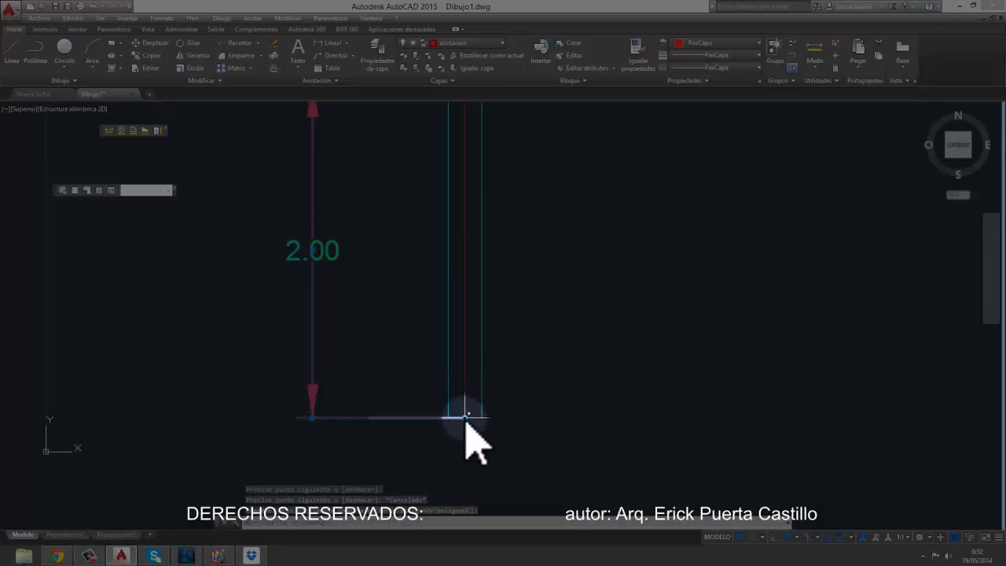
{"action": "left_click", "coordinate": [464, 416]}
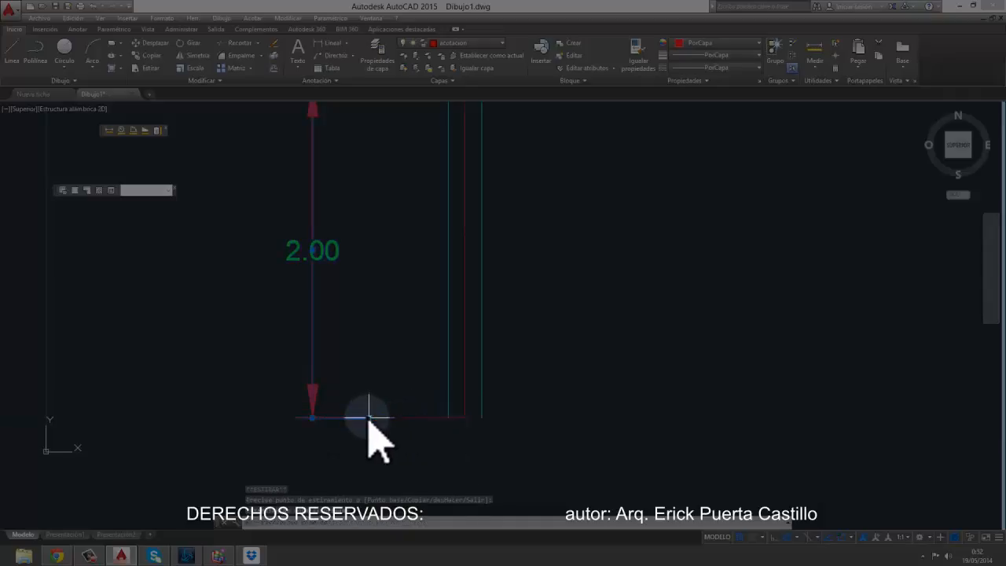
{"action": "middle_click_drag", "start_coordinate": [415, 417], "coordinate": [431, 385]}
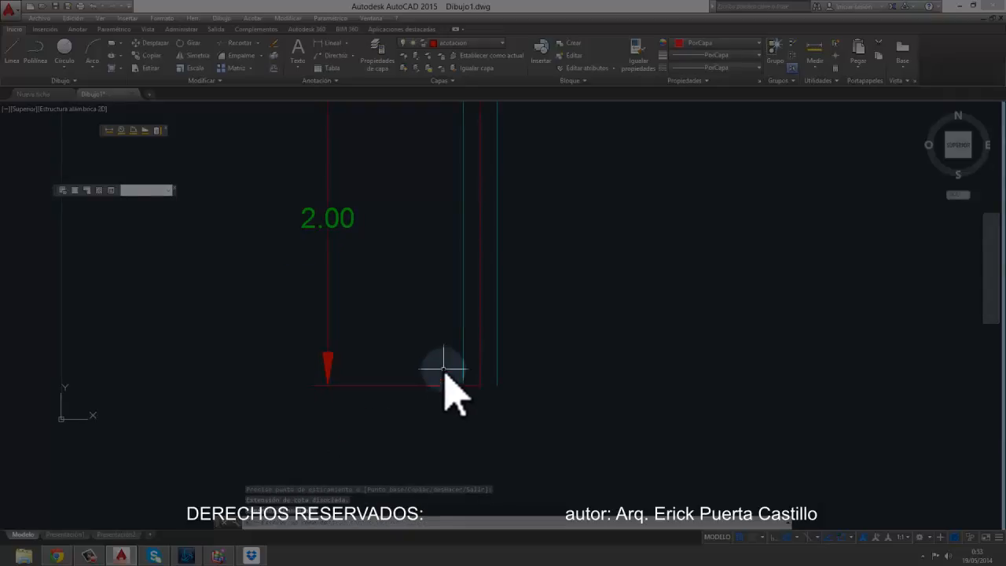
Step: Match the horizontal base line to the cyan line's properties and shorten its right end to the left cyan vertical line
{"action": "left_click", "coordinate": [636, 52]}
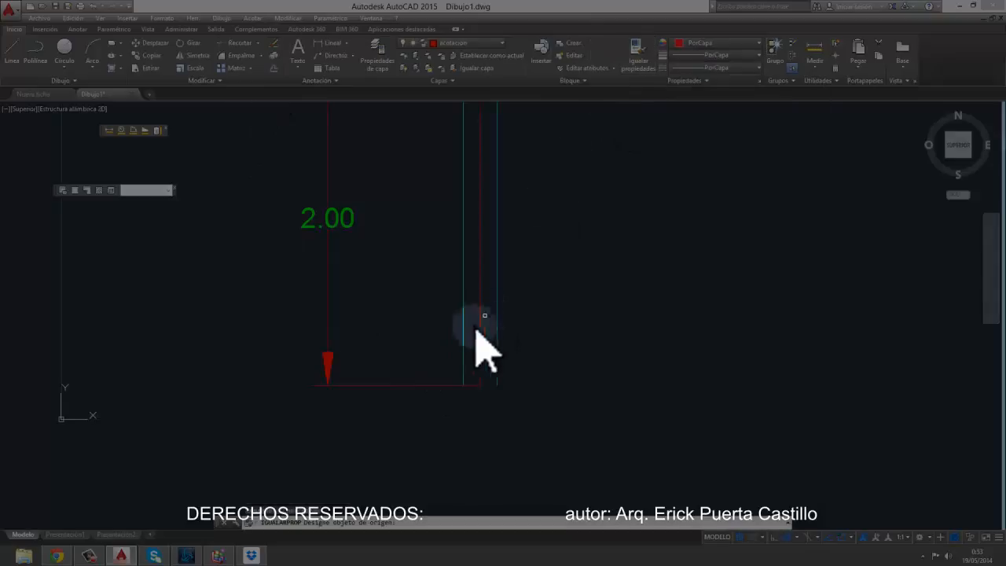
{"action": "left_click", "coordinate": [463, 334]}
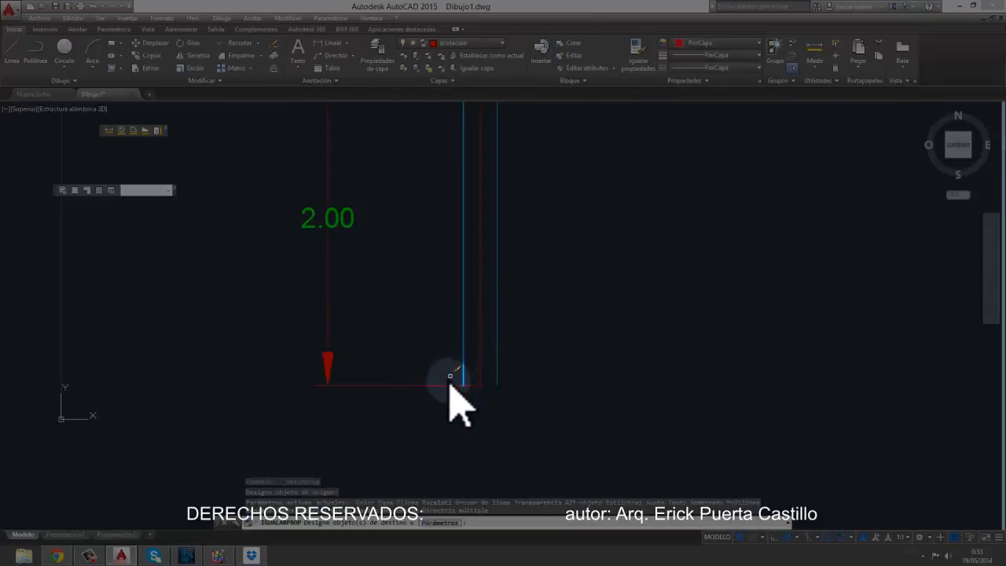
{"action": "scroll", "coordinate": [450, 387], "scroll_direction": "up", "scroll_amount": 4}
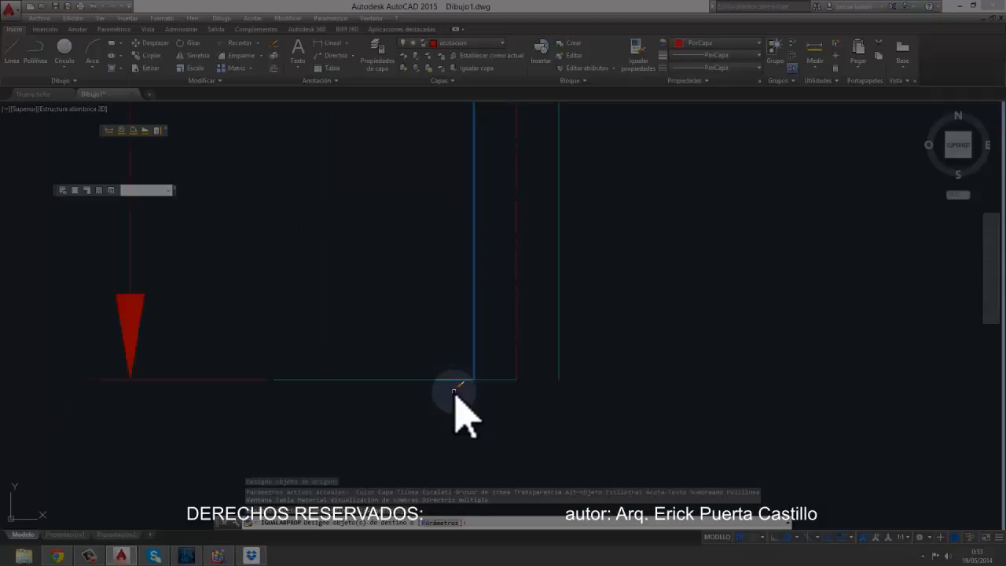
{"action": "left_click", "coordinate": [507, 380]}
{"action": "key", "text": "Return"}
{"action": "left_click", "coordinate": [515, 380]}
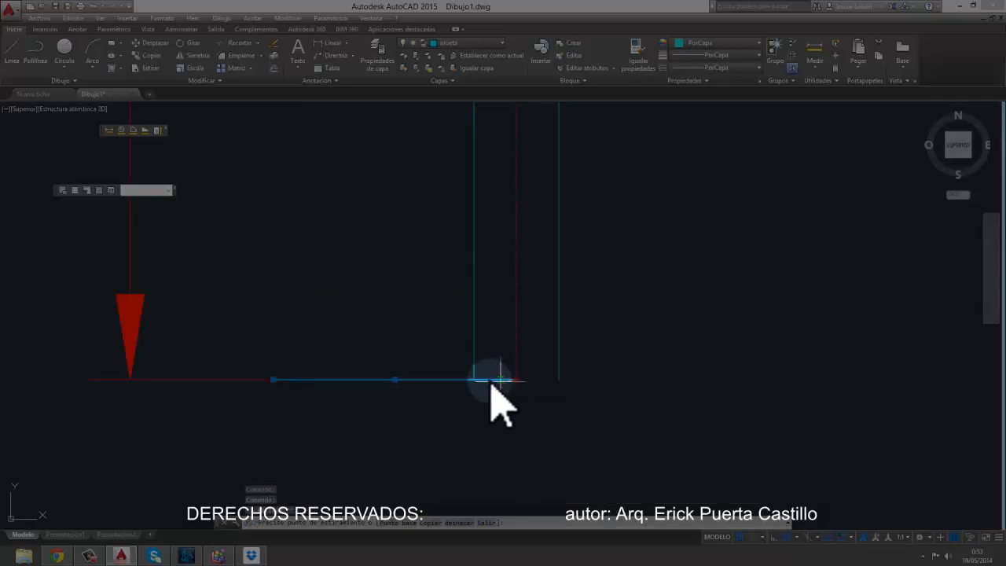
{"action": "scroll", "coordinate": [475, 381], "scroll_direction": "down", "scroll_amount": 5}
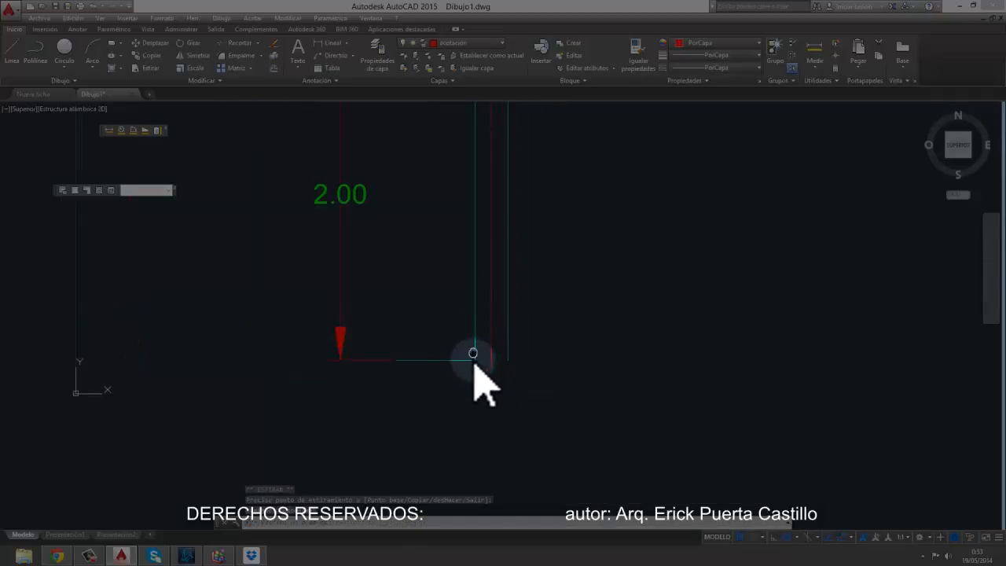
Step: Offset the central vertical axis line by 0.45 to both sides
{"action": "scroll", "coordinate": [430, 382], "scroll_direction": "up", "scroll_amount": 4}
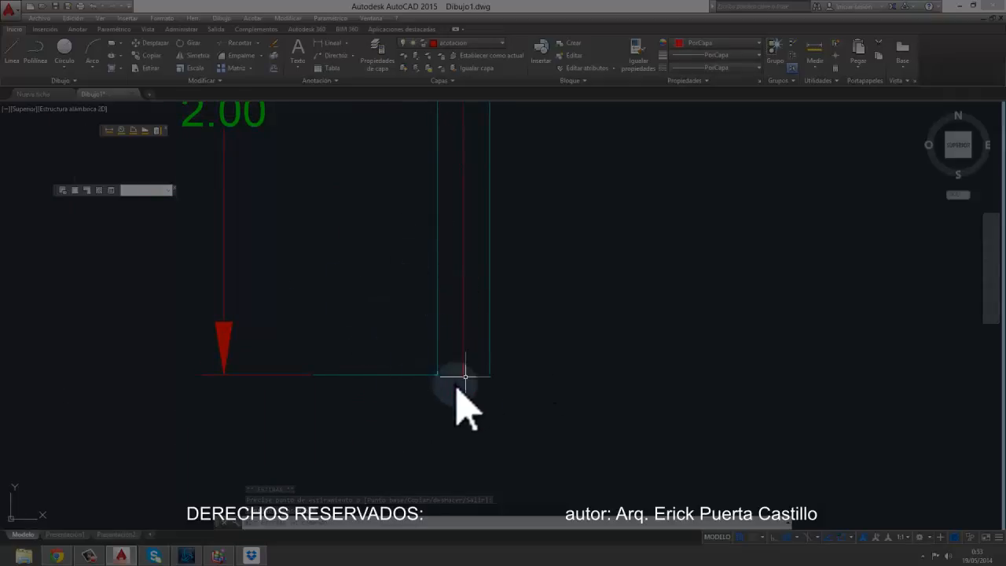
{"action": "middle_click_drag", "start_coordinate": [406, 359], "coordinate": [405, 318]}
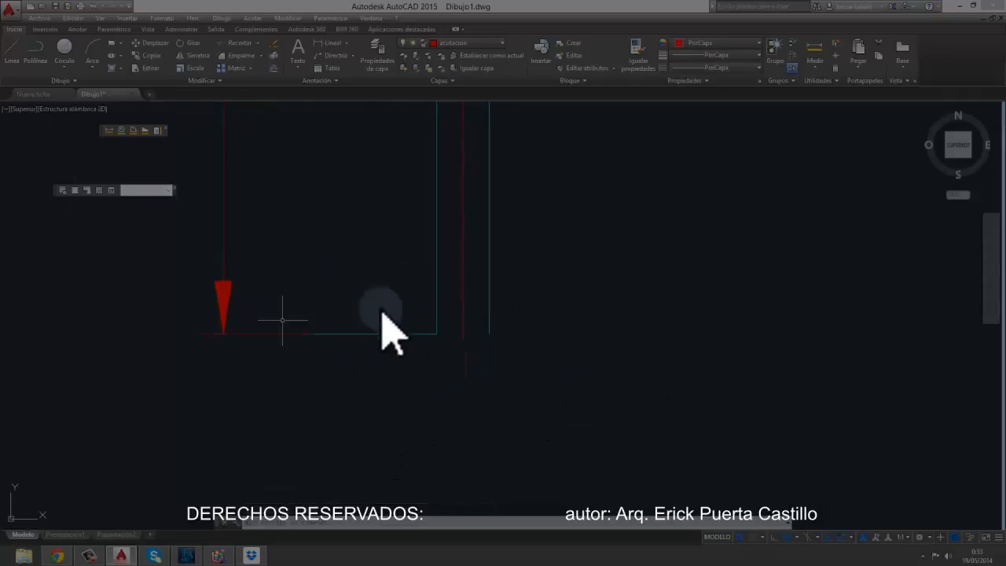
{"action": "scroll", "coordinate": [401, 323], "scroll_direction": "down", "scroll_amount": 2}
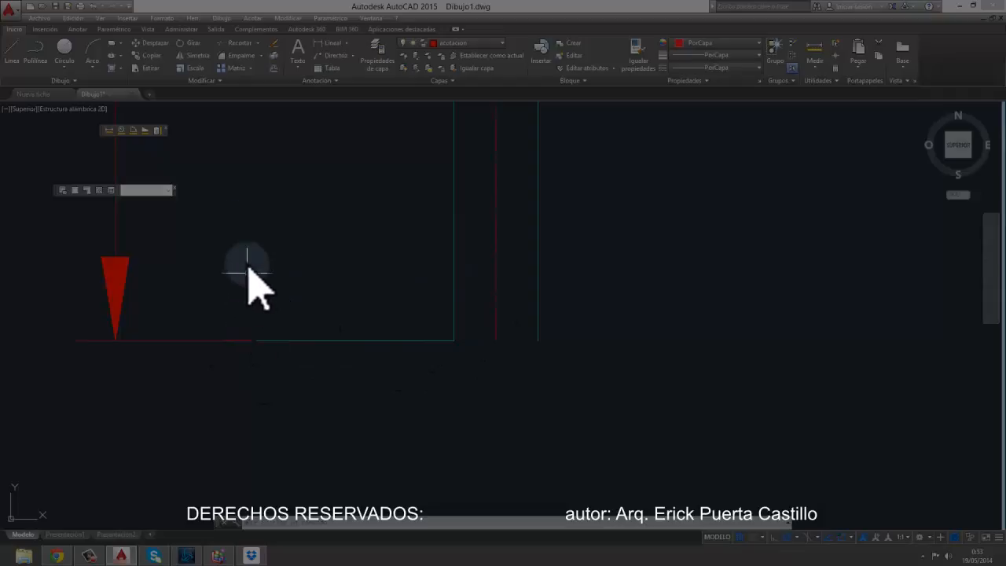
{"action": "left_click", "coordinate": [274, 68]}
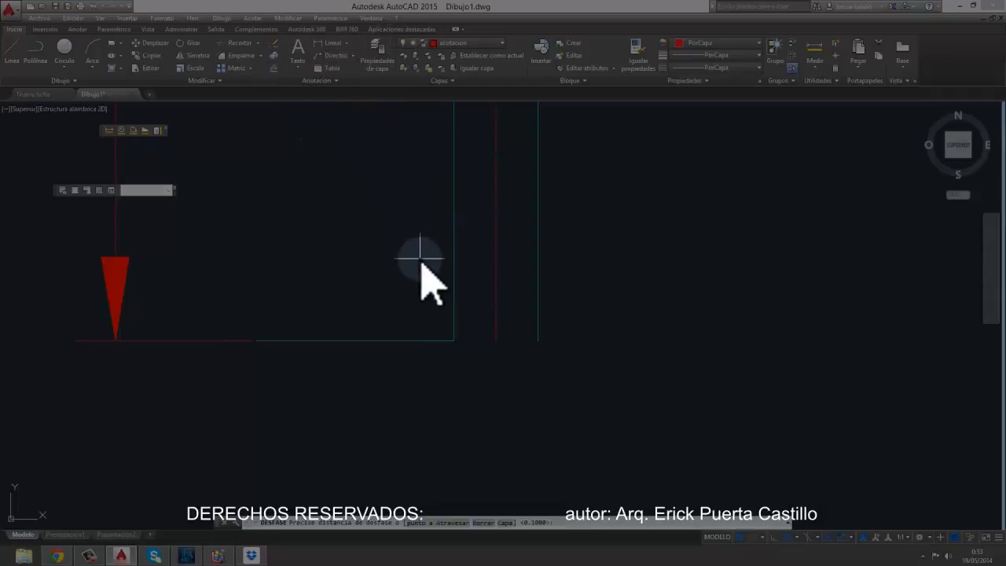
{"action": "type", "text": ".45"}
{"action": "key", "text": "Return"}
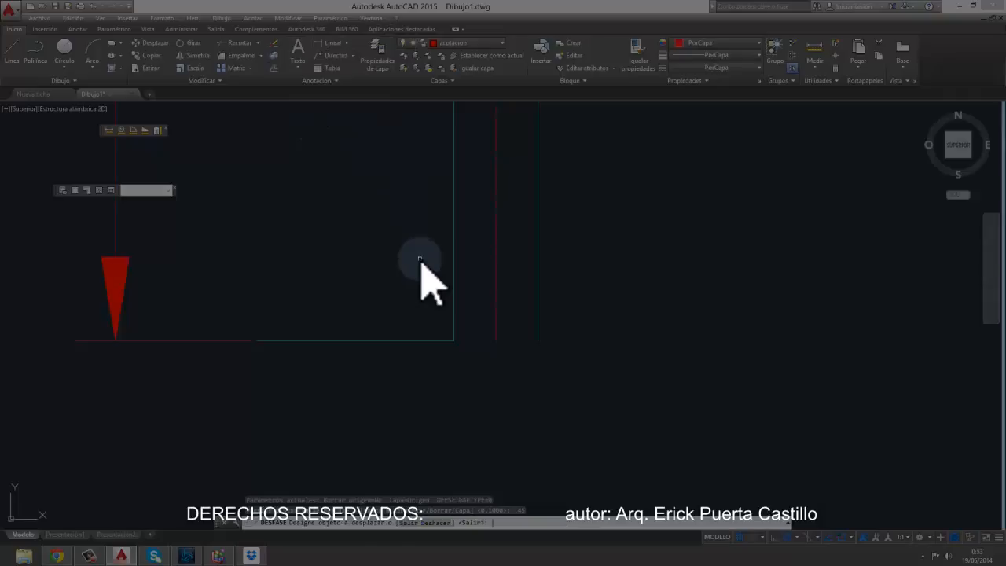
{"action": "left_click", "coordinate": [496, 267]}
{"action": "left_click", "coordinate": [292, 272]}
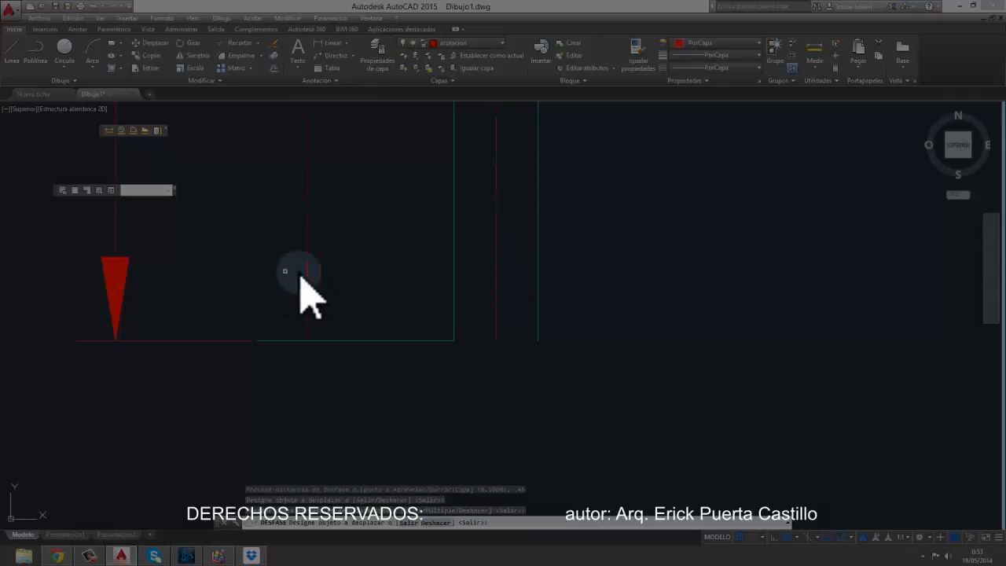
{"action": "left_click", "coordinate": [496, 274]}
{"action": "key", "text": "Escape"}
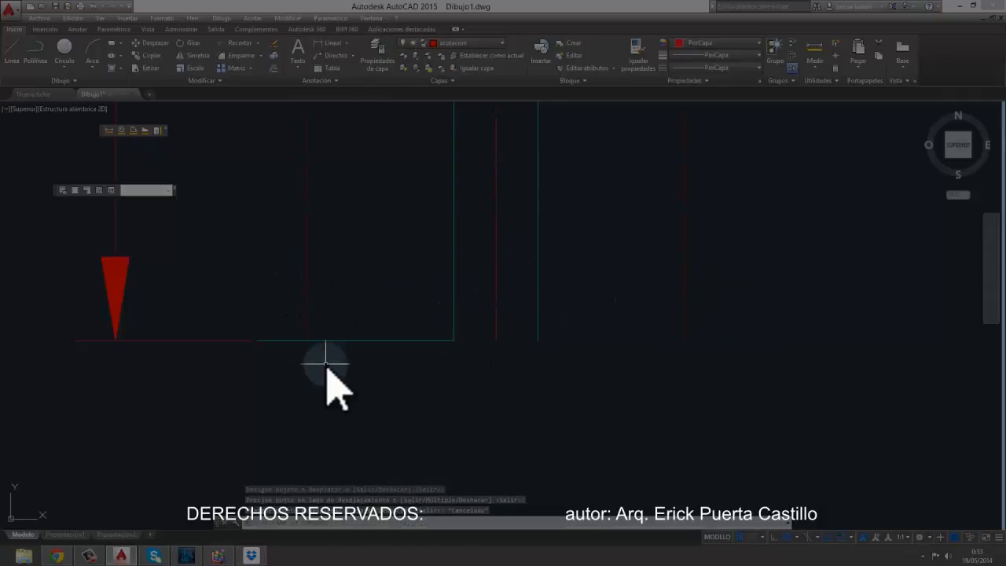
Step: Try to extend the horizontal base line using only the right outer axis line as the boundary
{"action": "scroll", "coordinate": [330, 362], "scroll_direction": "down", "scroll_amount": 4}
{"action": "middle_click_drag", "start_coordinate": [341, 366], "coordinate": [356, 322]}
{"action": "scroll", "coordinate": [355, 322], "scroll_direction": "up", "scroll_amount": 4}
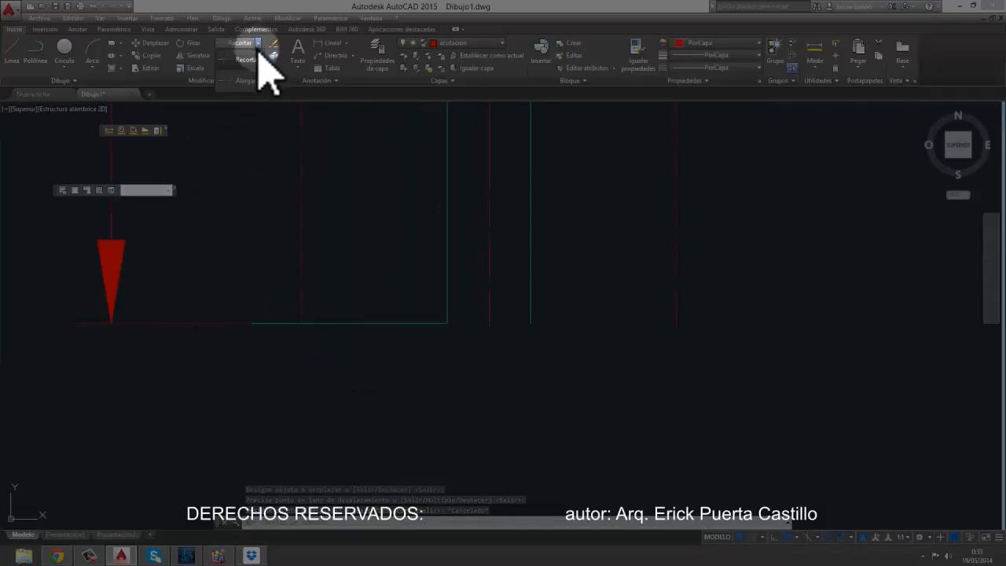
{"action": "left_click", "coordinate": [244, 81]}
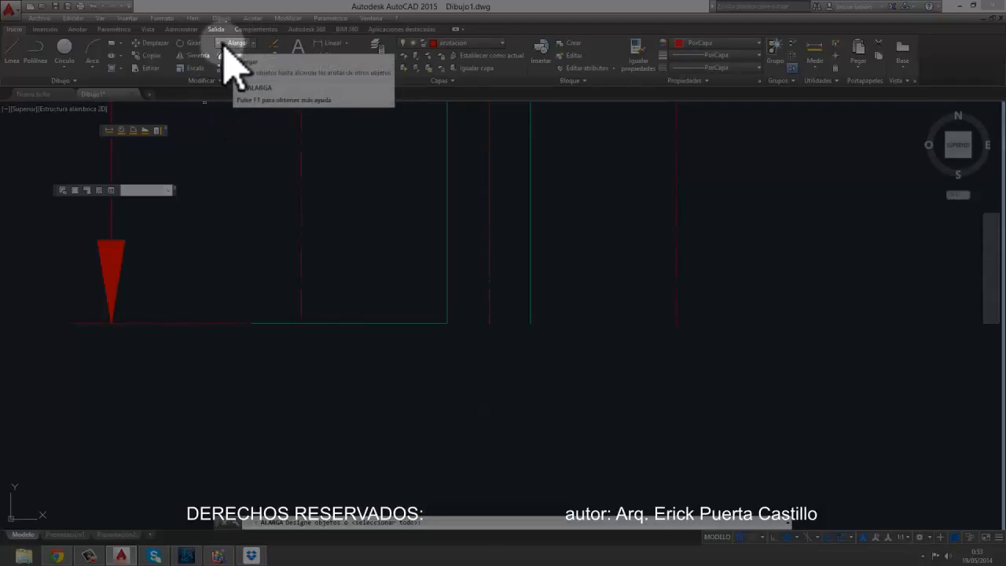
{"action": "left_click", "coordinate": [252, 43]}
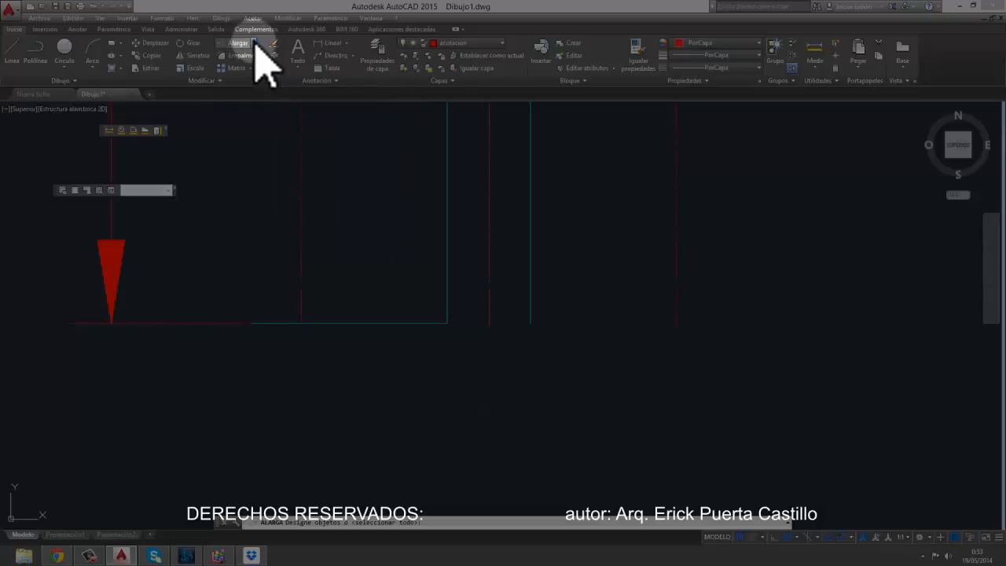
{"action": "left_click", "coordinate": [248, 60]}
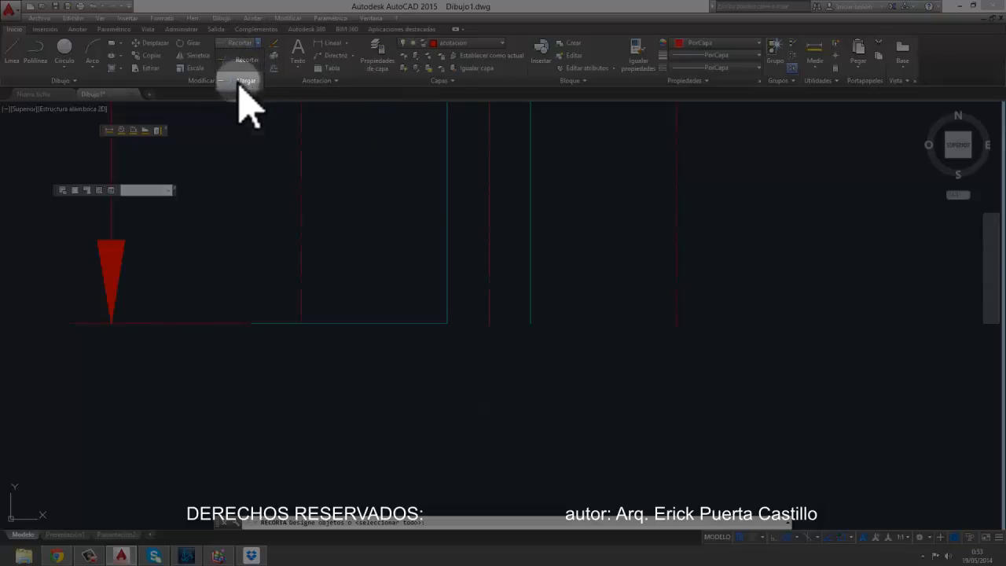
{"action": "left_click", "coordinate": [245, 80]}
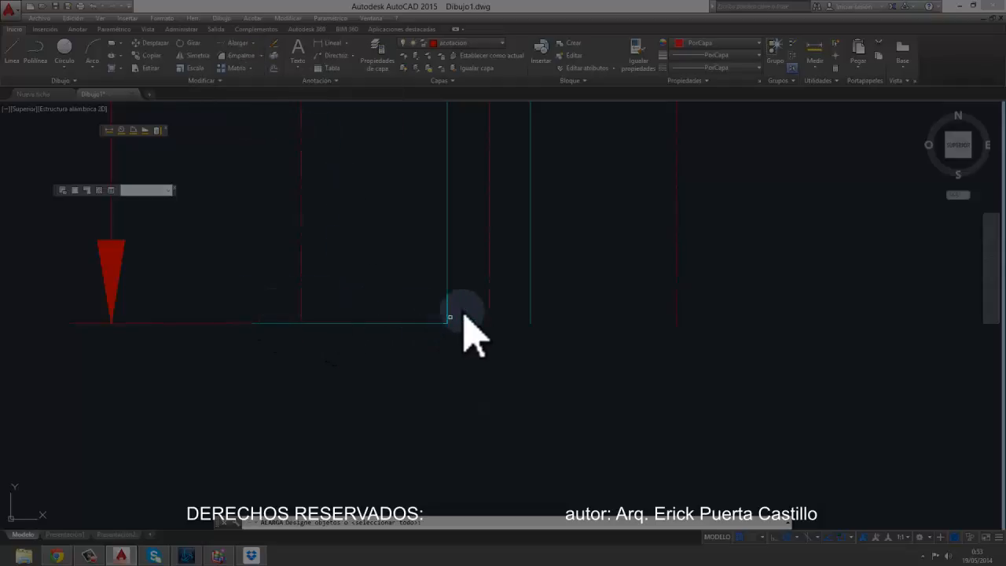
{"action": "left_click", "coordinate": [674, 312]}
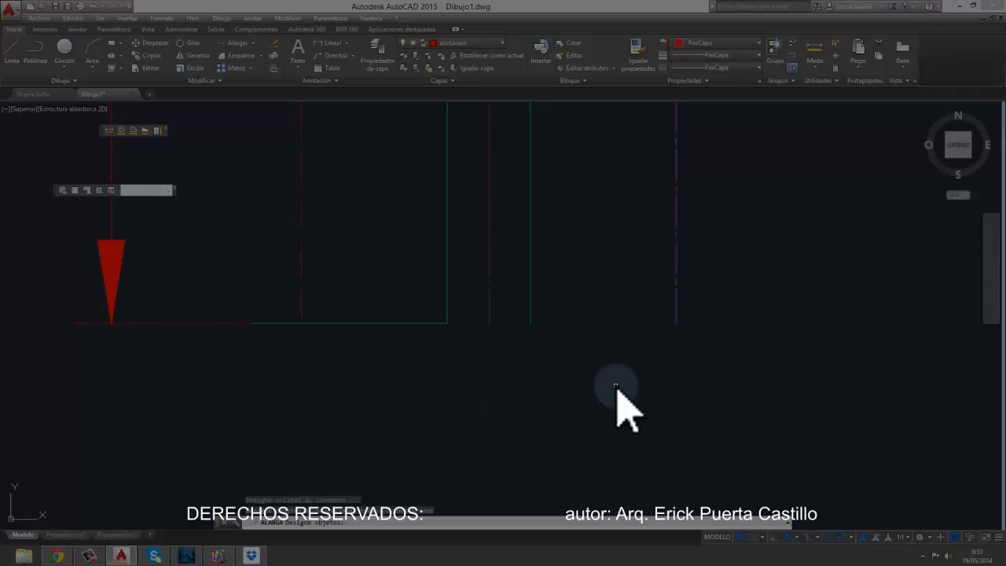
{"action": "key", "text": "Return"}
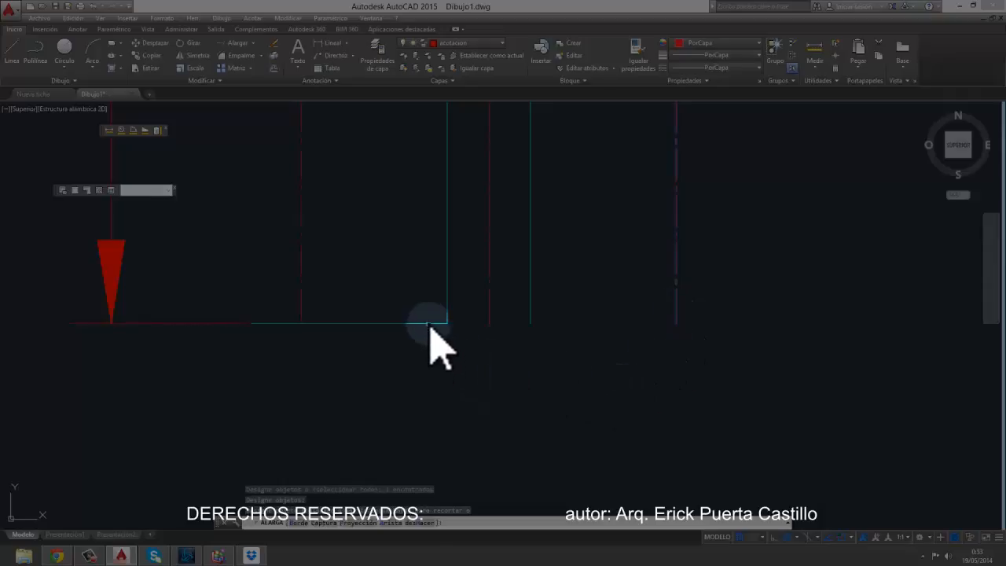
{"action": "middle_click_drag", "start_coordinate": [591, 367], "coordinate": [558, 342]}
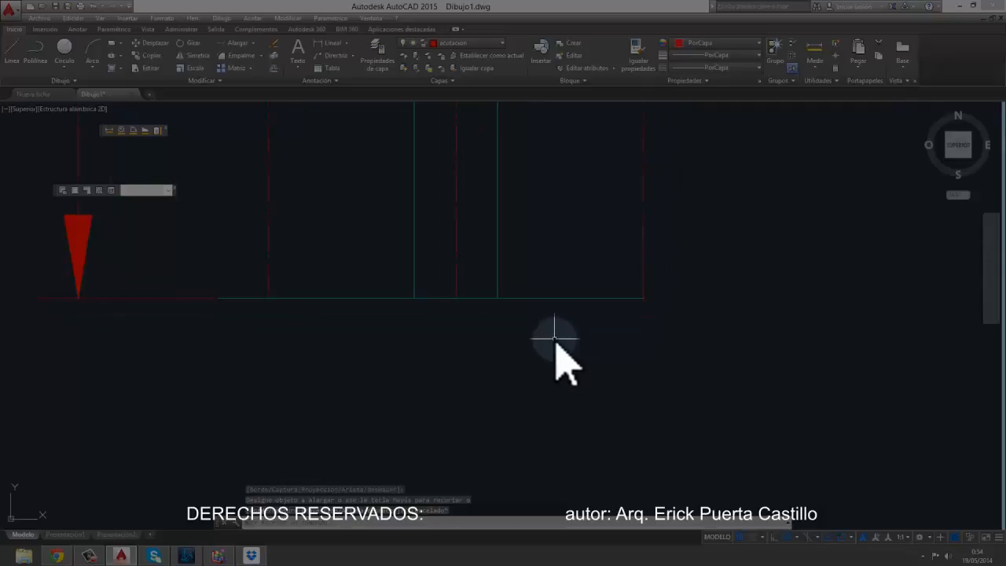
{"action": "key", "text": "Escape"}
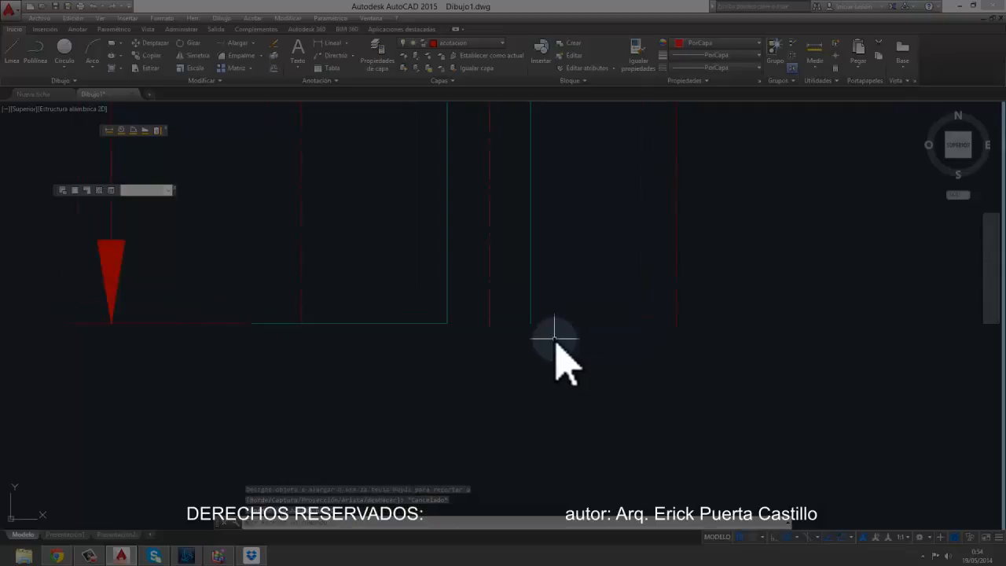
Step: Extend the horizontal base line to the right outer axis line, using all objects as boundaries
{"action": "left_click", "coordinate": [244, 46]}
{"action": "key", "text": "Return"}
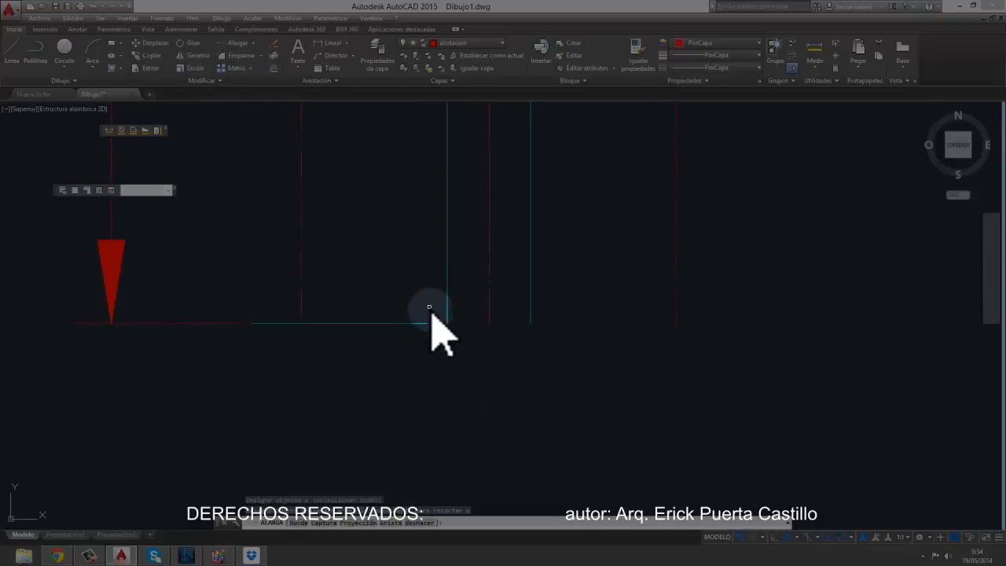
{"action": "left_click", "coordinate": [439, 323]}
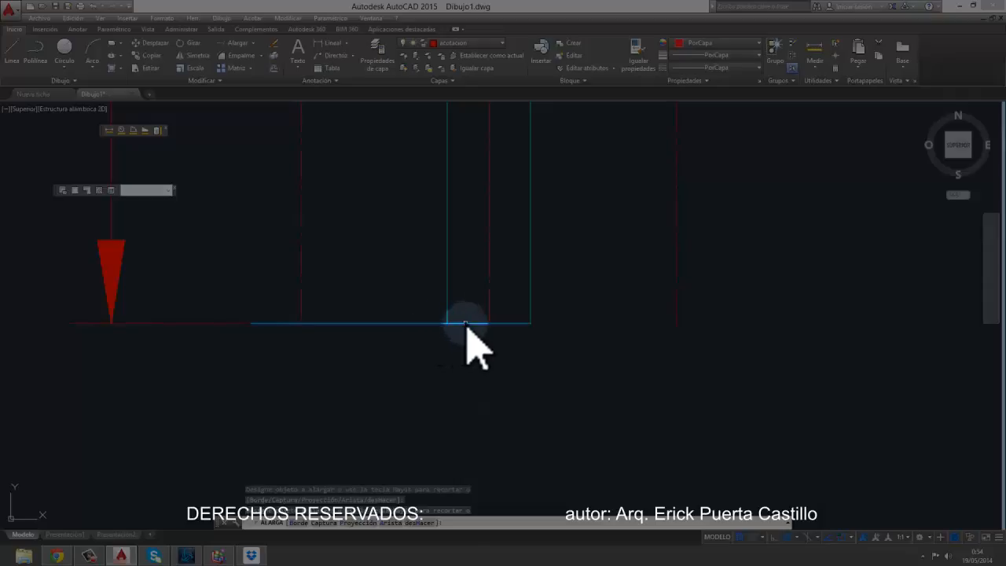
{"action": "left_click", "coordinate": [465, 323]}
{"action": "left_click", "coordinate": [530, 323]}
{"action": "left_click", "coordinate": [530, 323]}
{"action": "middle_click_drag", "start_coordinate": [593, 348], "coordinate": [586, 326]}
{"action": "key", "text": "Escape"}
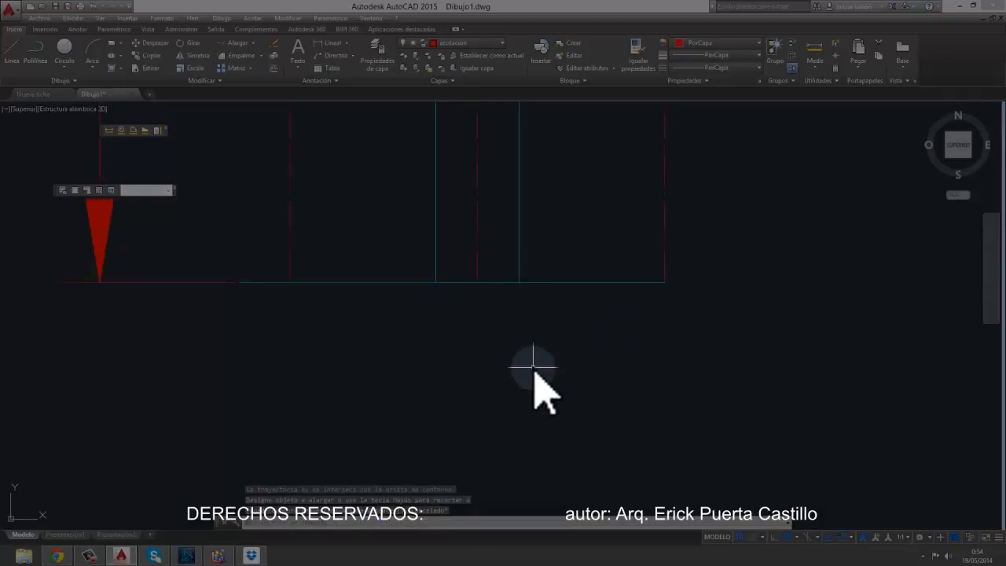
Step: Offset the horizontal base line downward by 0.25
{"action": "left_click", "coordinate": [274, 68]}
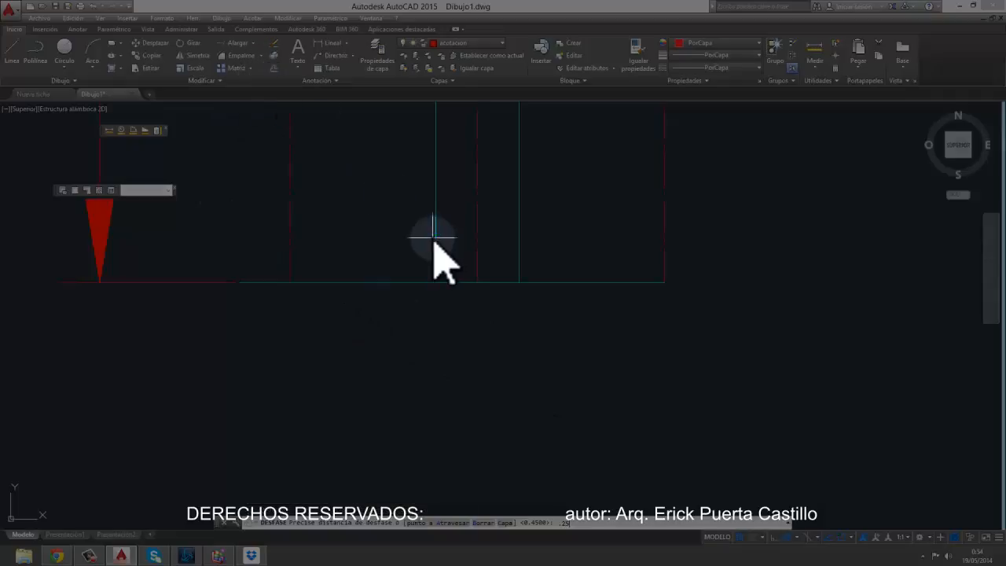
{"action": "left_click", "coordinate": [399, 283]}
{"action": "left_click", "coordinate": [424, 338]}
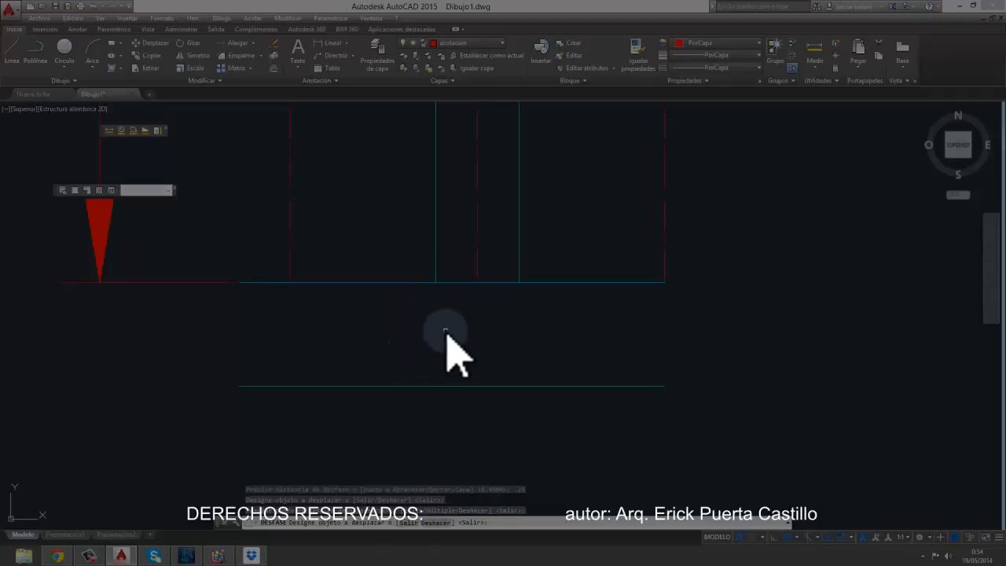
{"action": "key", "text": "Escape"}
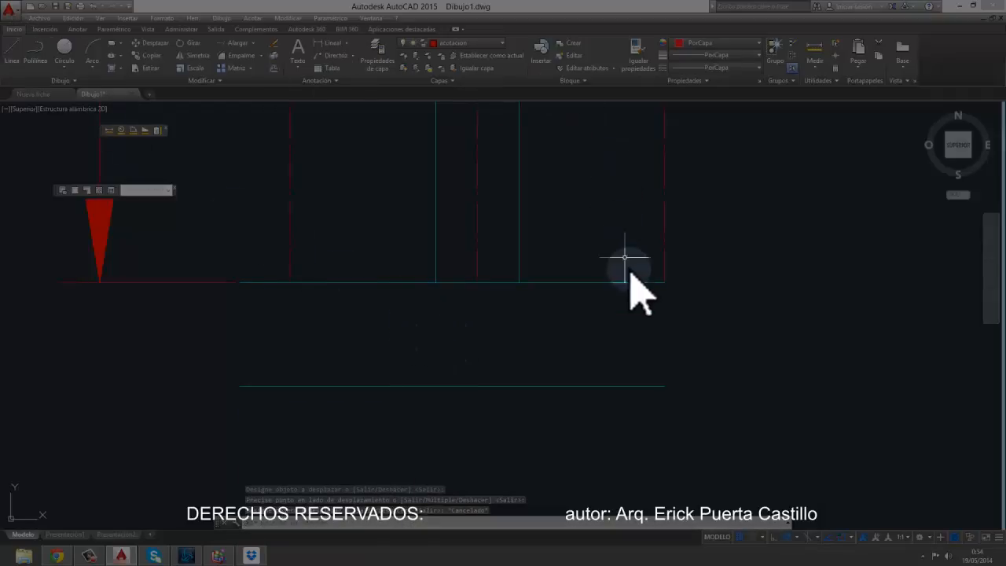
Step: Draw a vertical line closing the base's right end, from the upper base line down to the lower one
{"action": "left_click", "coordinate": [11, 55]}
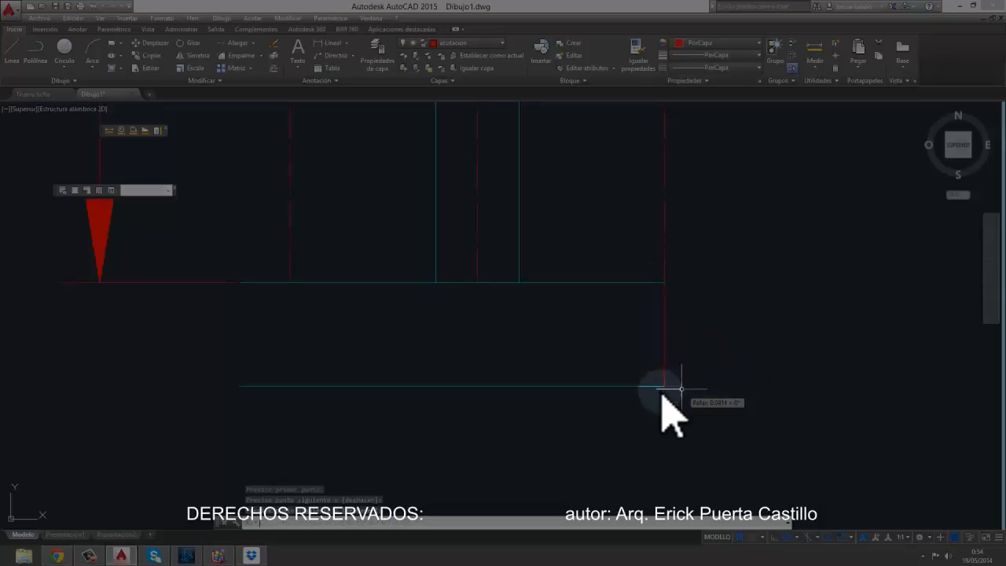
{"action": "left_click", "coordinate": [664, 285]}
{"action": "key", "text": "Return"}
{"action": "left_click", "coordinate": [665, 306]}
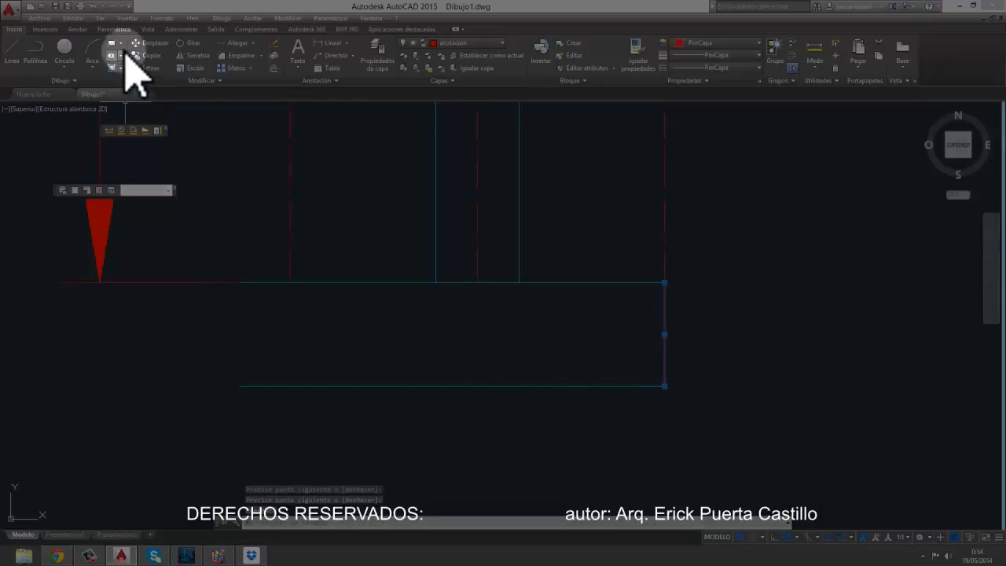
{"action": "left_click", "coordinate": [143, 56]}
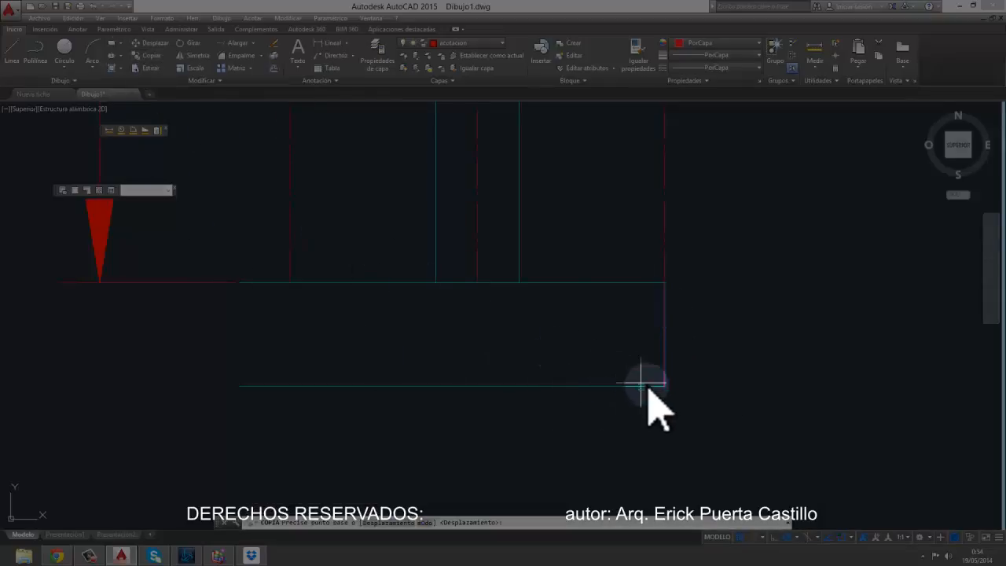
{"action": "key", "text": "Escape"}
{"action": "left_click", "coordinate": [523, 343]}
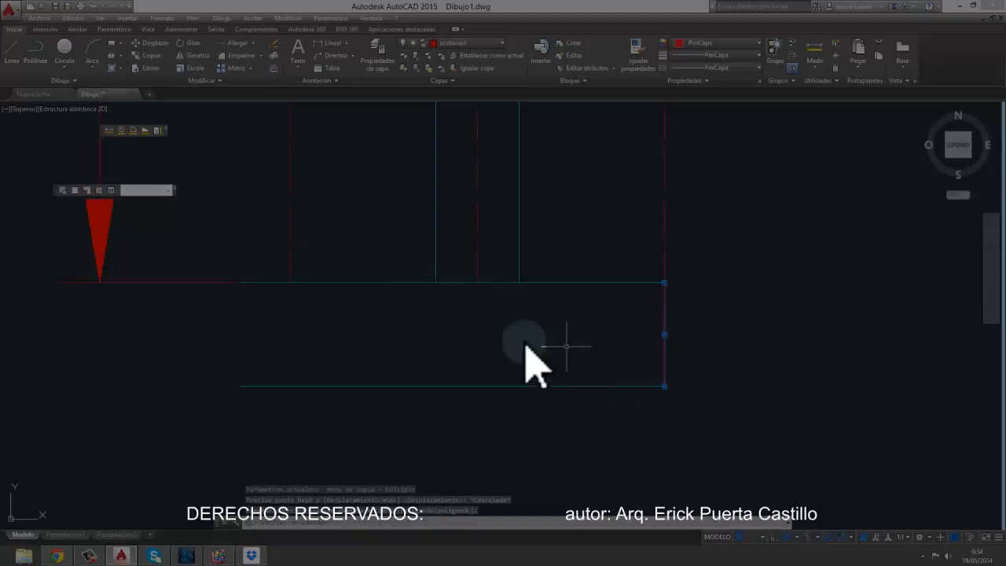
{"action": "left_click", "coordinate": [151, 56]}
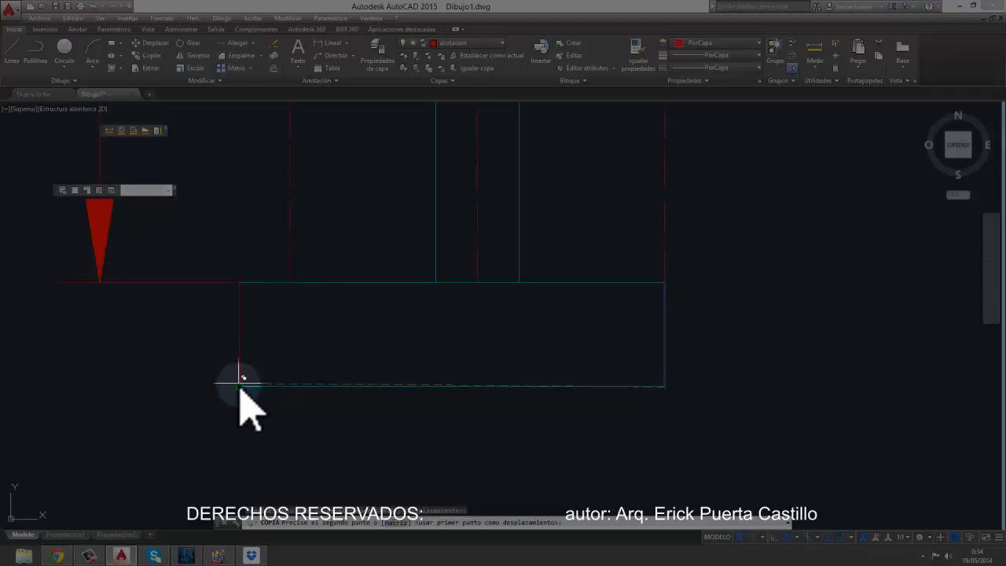
{"action": "key", "text": "Escape"}
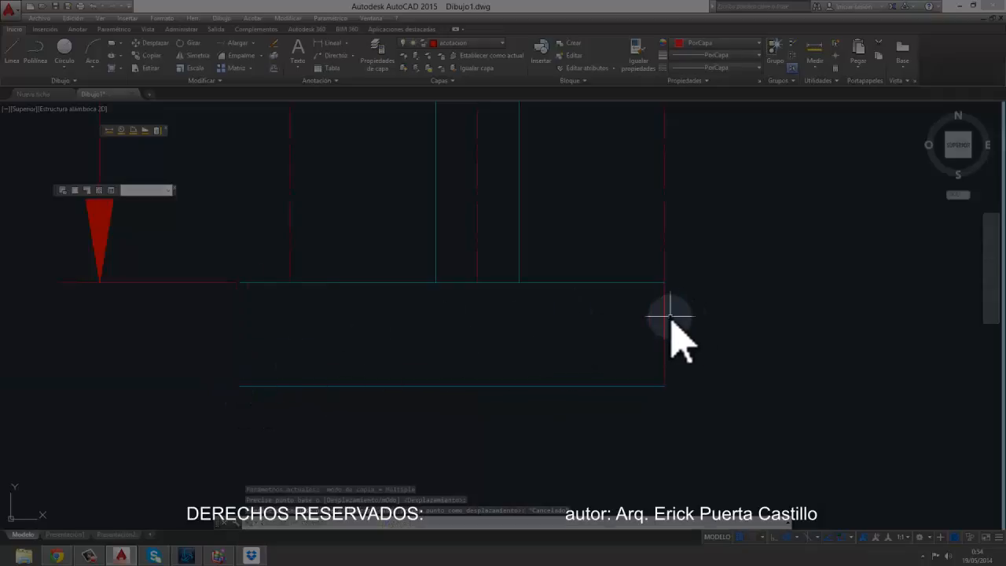
Step: Copy the base's right end line to the intersection of the left outer axis line and the upper base line
{"action": "left_click", "coordinate": [666, 289]}
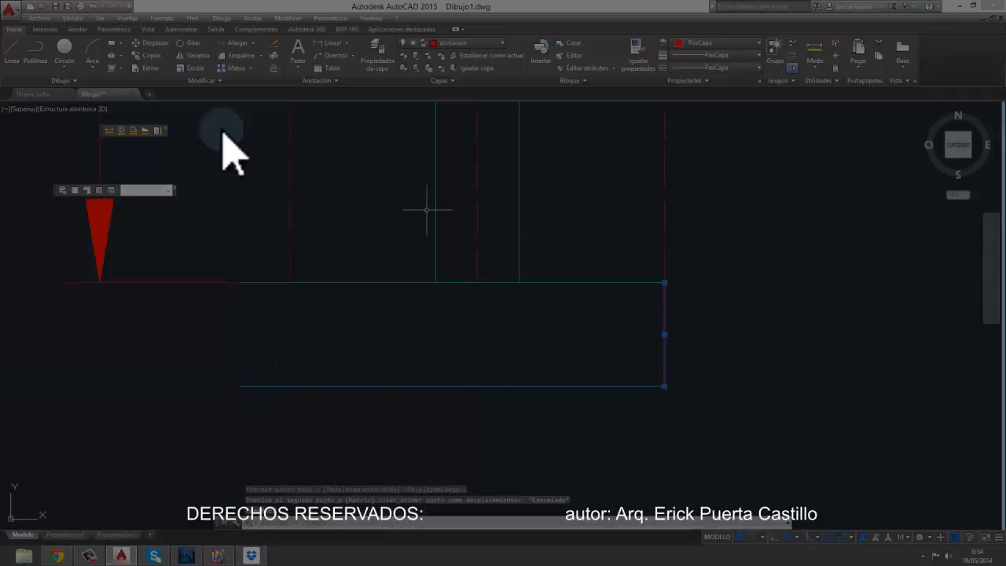
{"action": "left_click", "coordinate": [151, 56]}
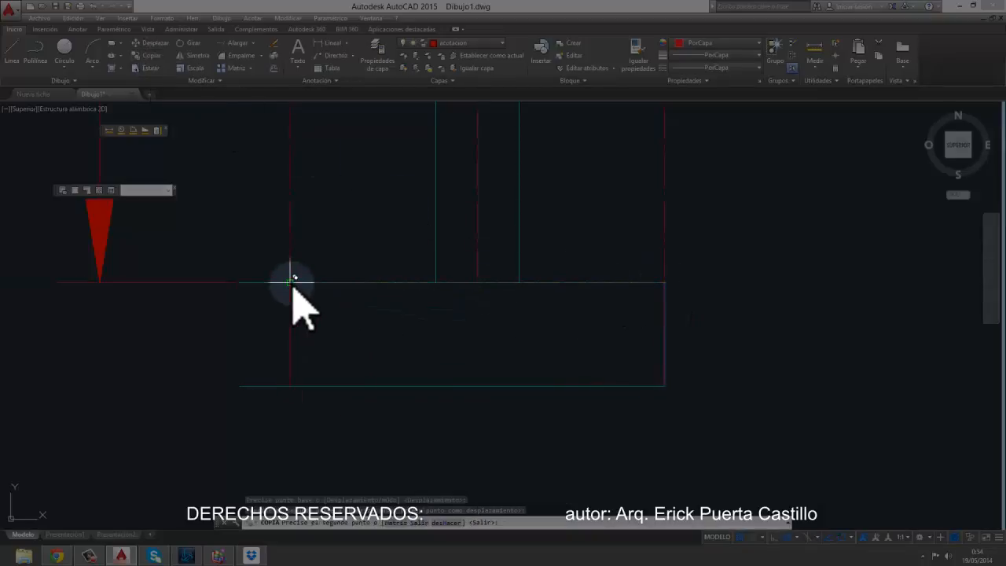
{"action": "key", "text": "Return"}
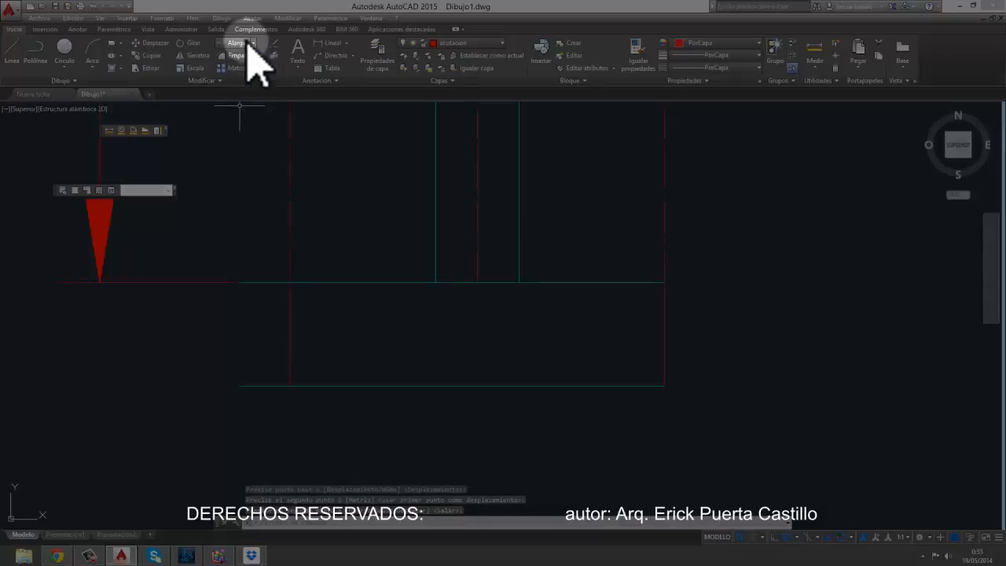
Step: Match the properties of the upper base line onto both vertical end lines of the base
{"action": "left_click", "coordinate": [638, 66]}
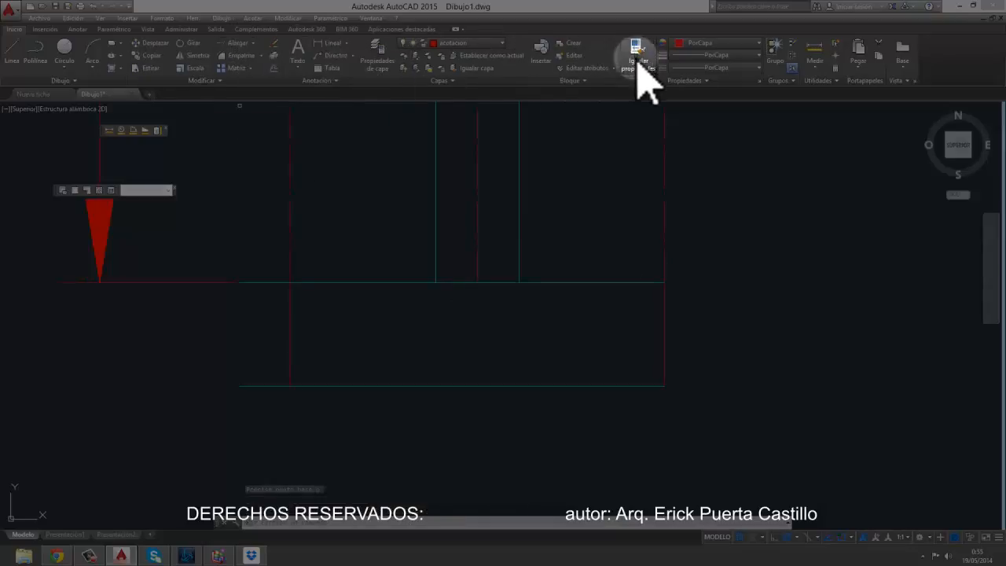
{"action": "left_click", "coordinate": [564, 281]}
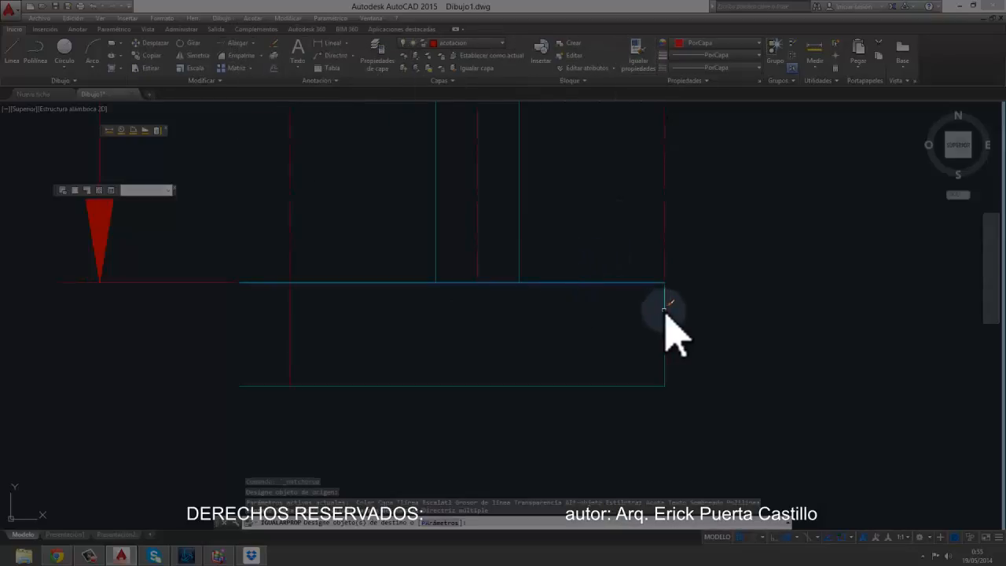
{"action": "left_click", "coordinate": [290, 322]}
{"action": "key", "text": "Return"}
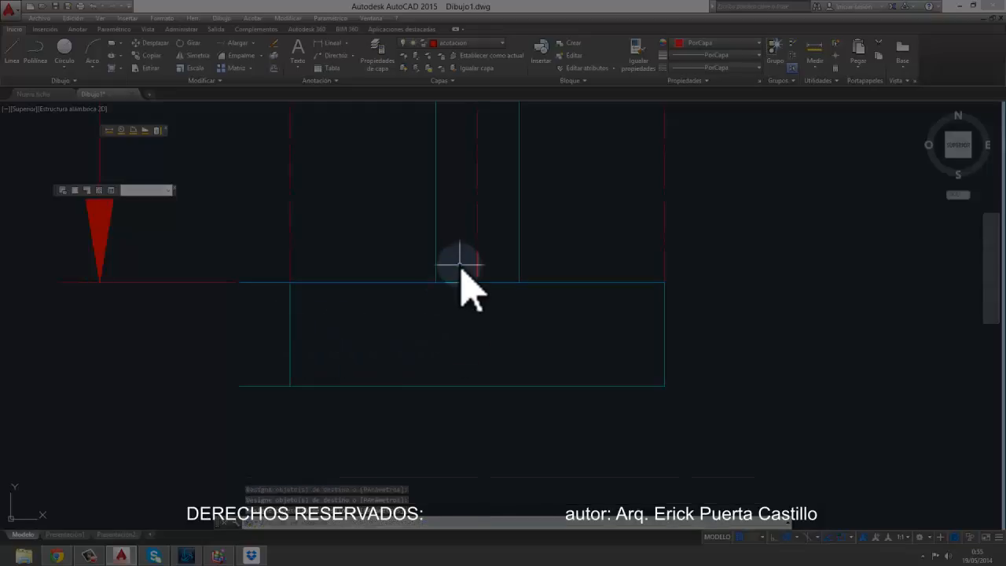
Step: Trim both base lines' overhangs beyond the left end line and the upper base segment between the two column lines
{"action": "left_click", "coordinate": [246, 60]}
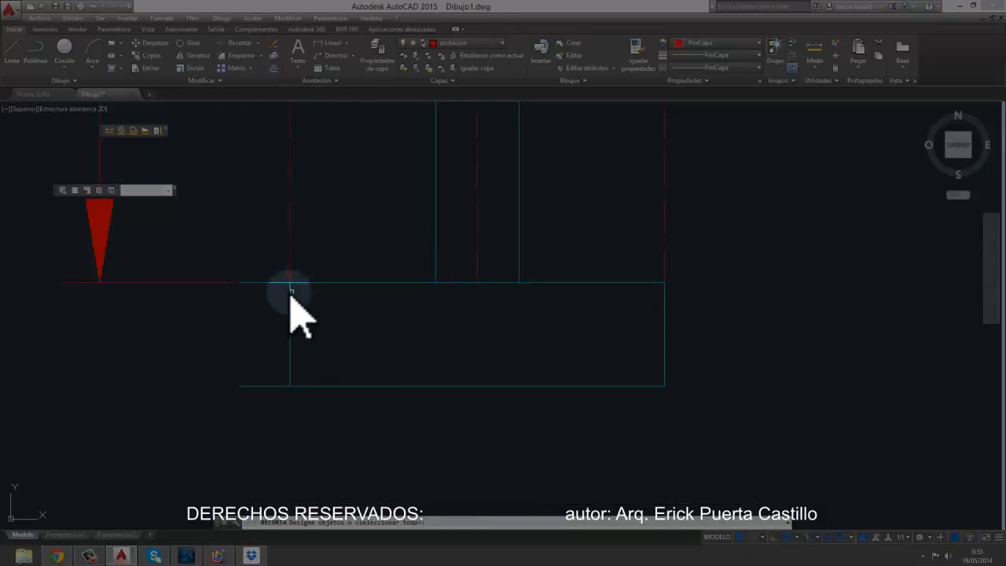
{"action": "key", "text": "Return"}
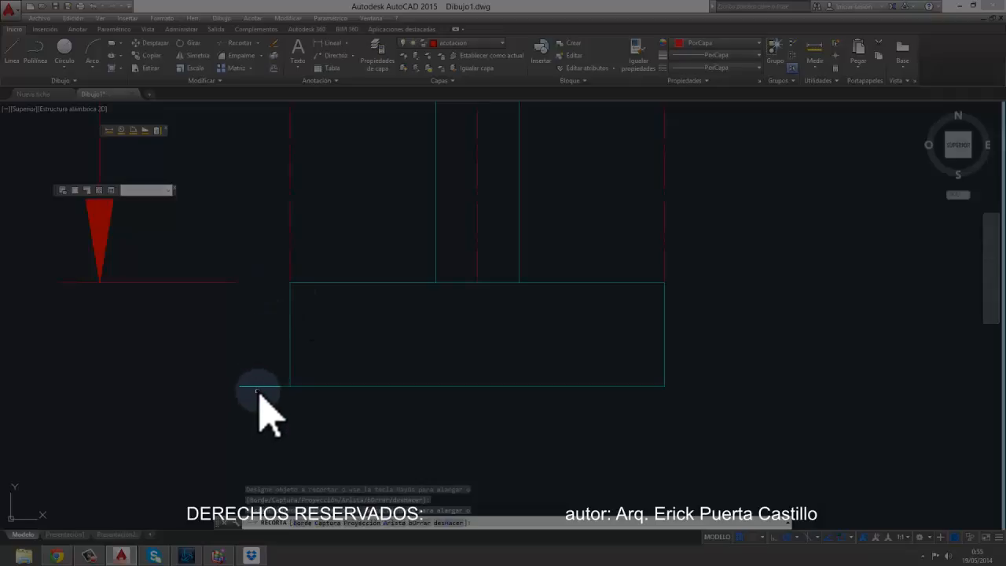
{"action": "left_click", "coordinate": [260, 385]}
{"action": "left_click", "coordinate": [298, 367]}
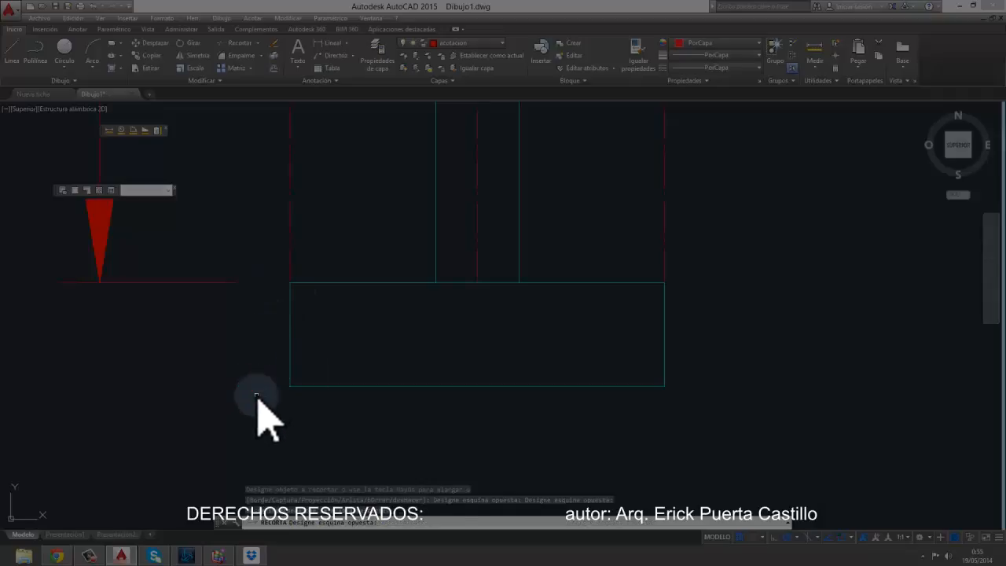
{"action": "left_click", "coordinate": [462, 281]}
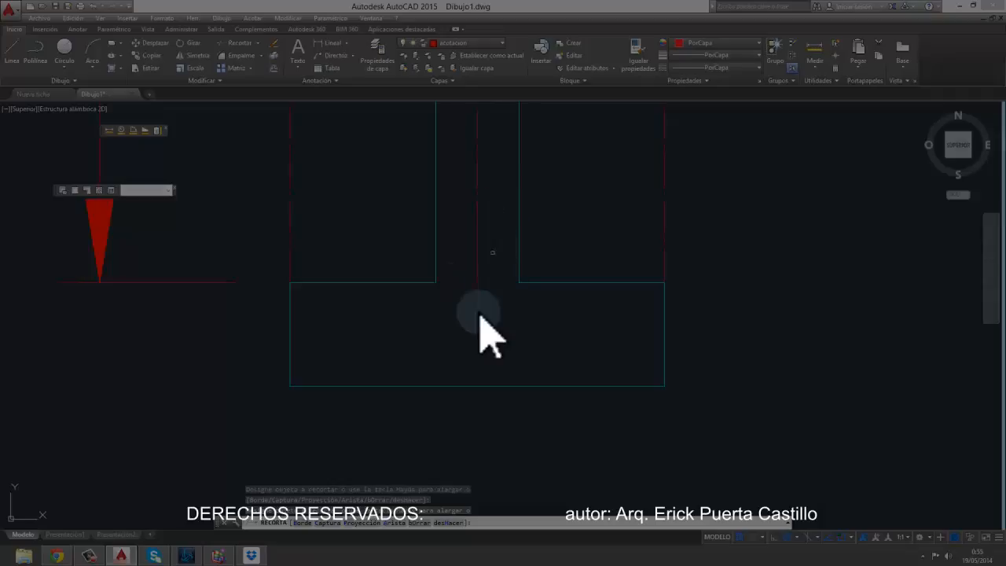
{"action": "scroll", "coordinate": [477, 333], "scroll_direction": "down", "scroll_amount": 2}
{"action": "key", "text": "Escape"}
{"action": "scroll", "coordinate": [476, 314], "scroll_direction": "down", "scroll_amount": 3}
{"action": "middle_click_drag", "start_coordinate": [444, 350], "coordinate": [420, 280]}
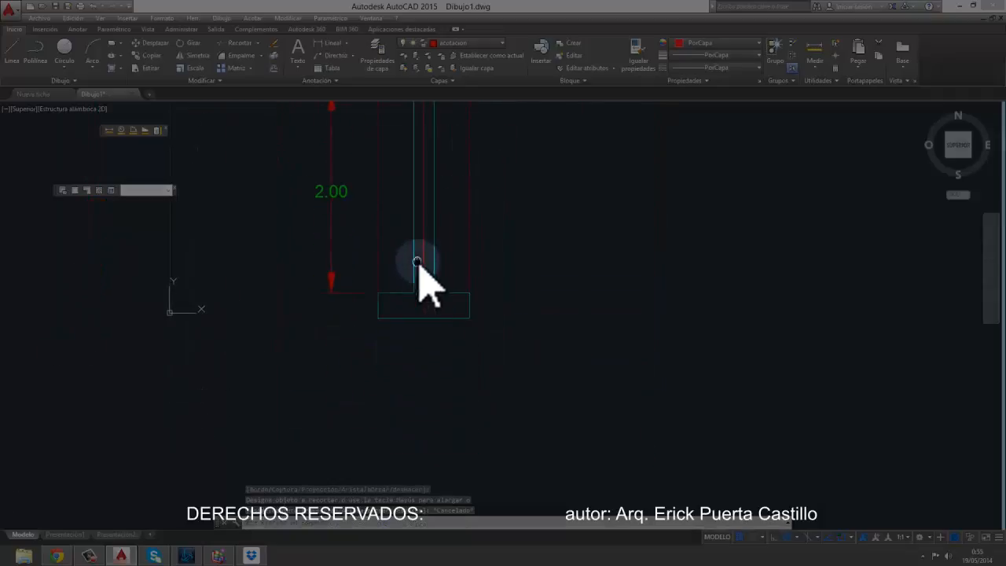
{"action": "scroll", "coordinate": [386, 298], "scroll_direction": "up", "scroll_amount": 4}
{"action": "middle_click_drag", "start_coordinate": [401, 190], "coordinate": [400, 275]}
{"action": "middle_click_drag", "start_coordinate": [399, 215], "coordinate": [386, 308]}
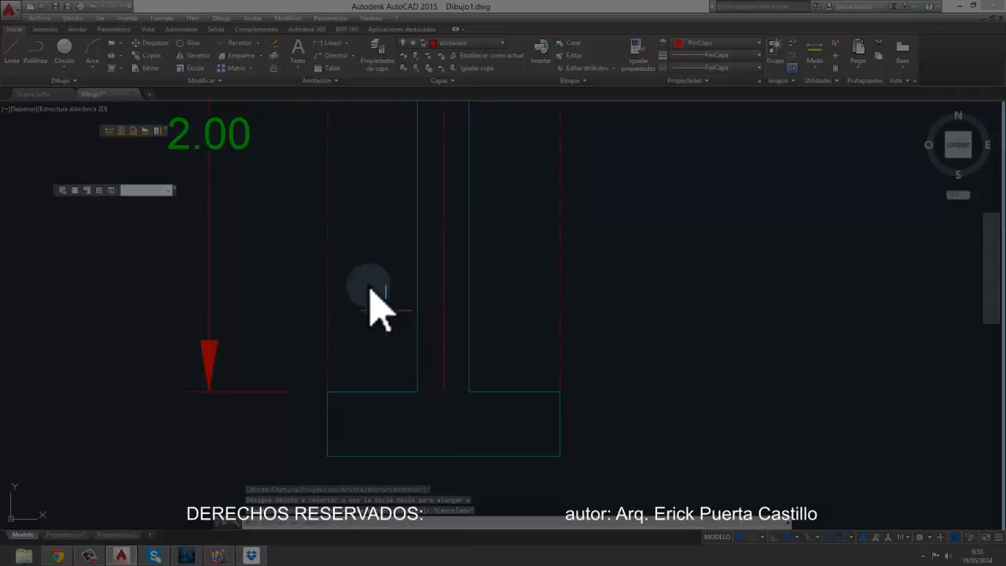
{"action": "middle_click_drag", "start_coordinate": [456, 294], "coordinate": [456, 304]}
{"action": "mouse_move", "coordinate": [463, 254]}
{"action": "middle_mouse_down"}
{"action": "mouse_move", "coordinate": [382, 305]}
{"action": "mouse_move", "coordinate": [427, 272]}
{"action": "mouse_move", "coordinate": [387, 304]}
{"action": "mouse_move", "coordinate": [367, 281]}
{"action": "middle_mouse_up"}
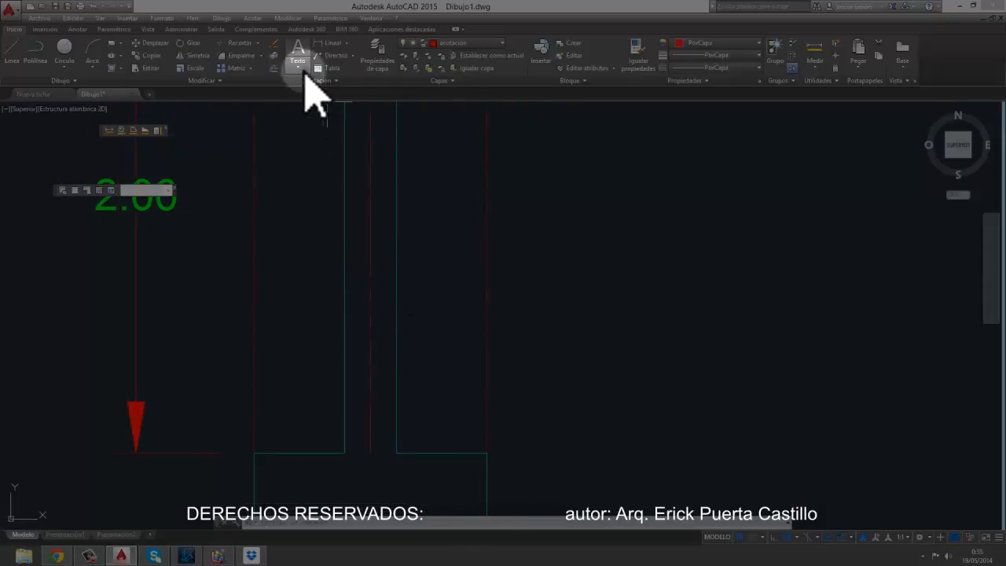
Step: Offset the two vertical lines of the central shaft outward by 0.025, one copy on each side
{"action": "left_click", "coordinate": [273, 69]}
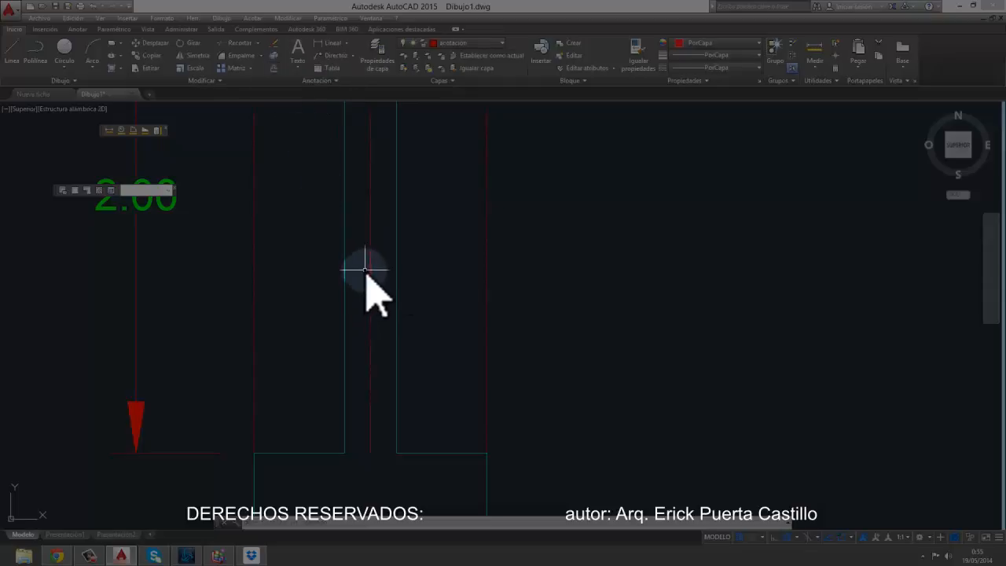
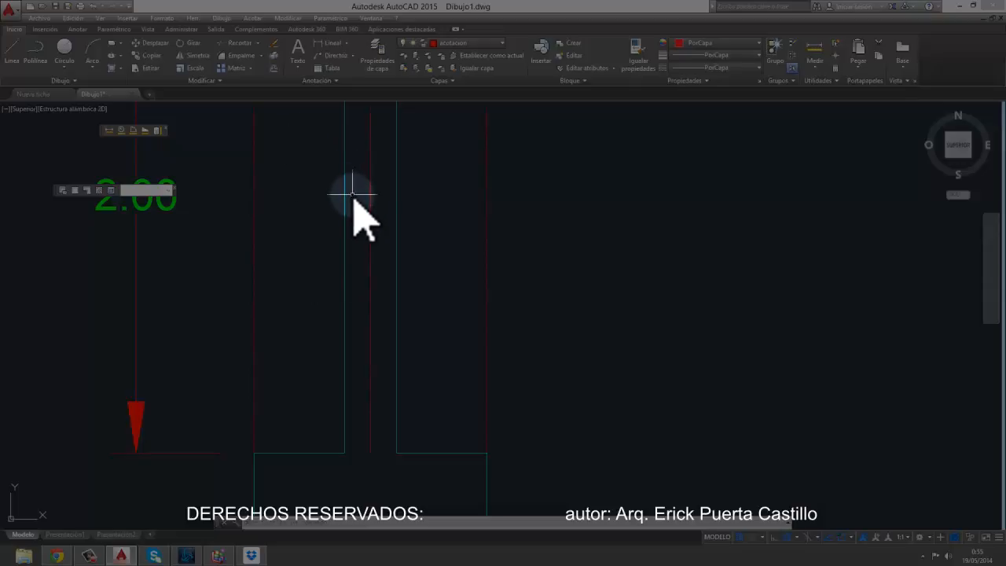
{"action": "left_click", "coordinate": [275, 70]}
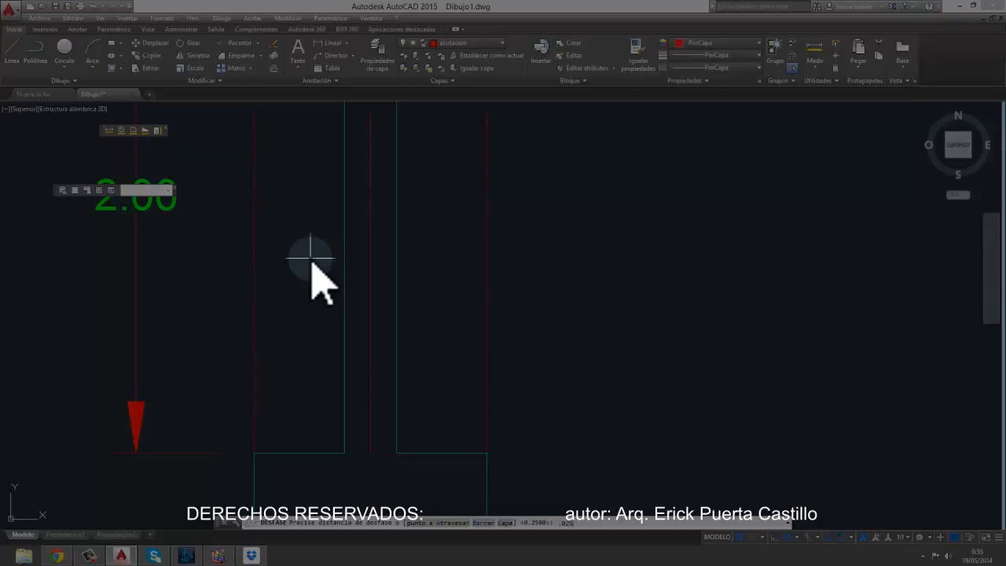
{"action": "key", "text": "Return"}
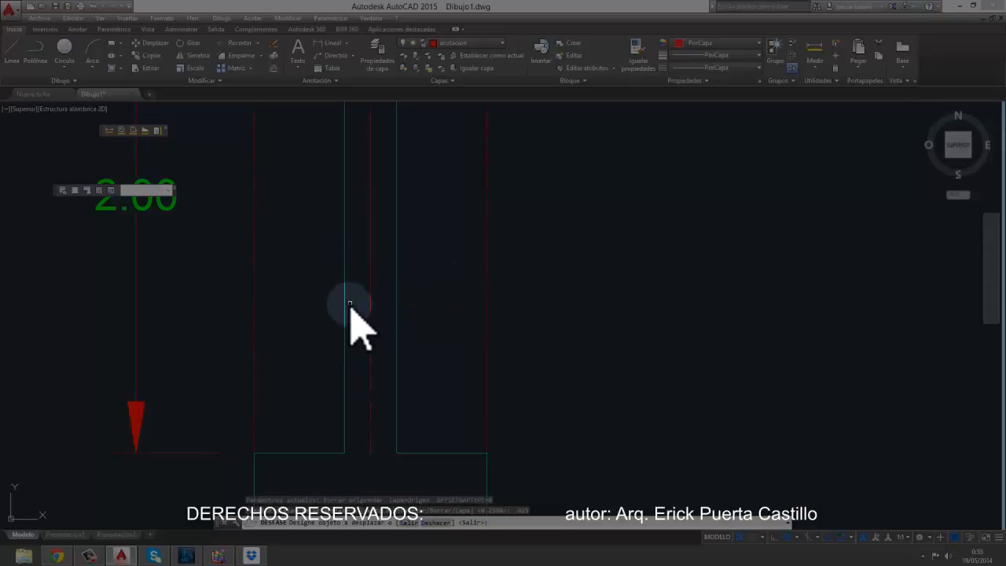
{"action": "left_click", "coordinate": [344, 306]}
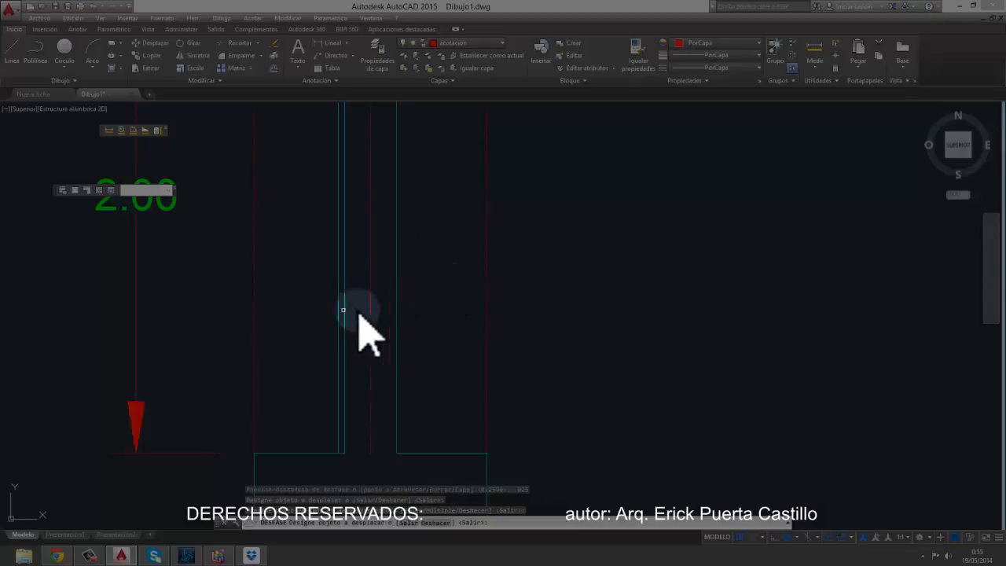
{"action": "left_click", "coordinate": [397, 303]}
{"action": "left_click", "coordinate": [438, 308]}
{"action": "scroll", "coordinate": [441, 309], "scroll_direction": "down", "scroll_amount": 4}
{"action": "middle_click_drag", "start_coordinate": [440, 307], "coordinate": [431, 286]}
{"action": "key", "text": "Escape"}
{"action": "scroll", "coordinate": [409, 328], "scroll_direction": "up", "scroll_amount": 4}
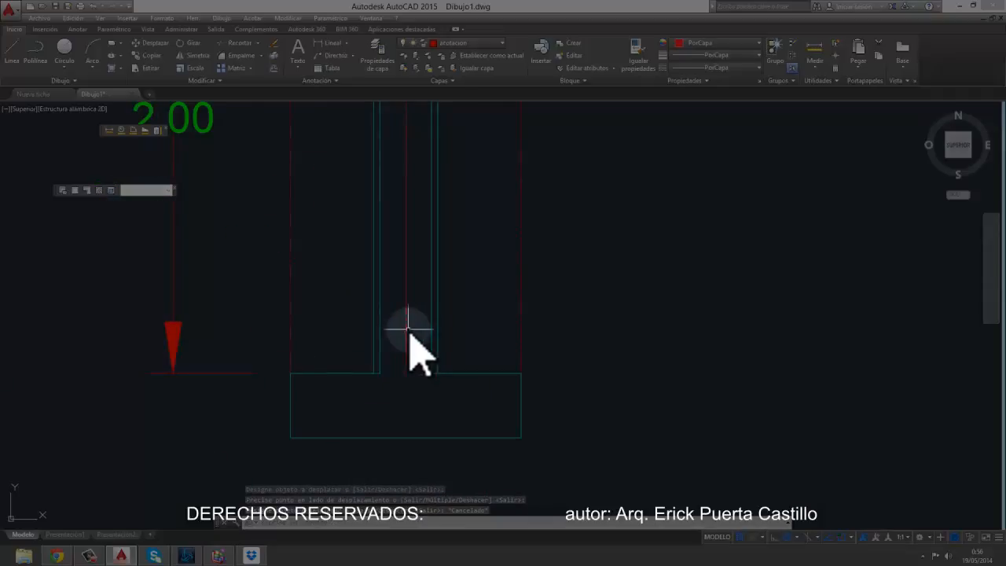
Step: Offset the upper edge of the base, on the shaft's left side, upward by 0.7
{"action": "left_click", "coordinate": [274, 69]}
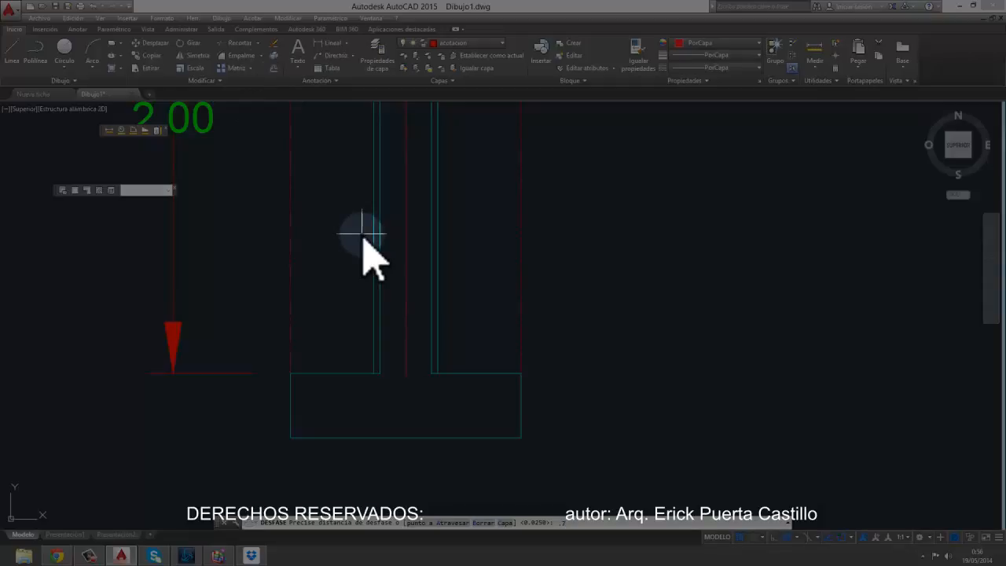
{"action": "key", "text": "Return"}
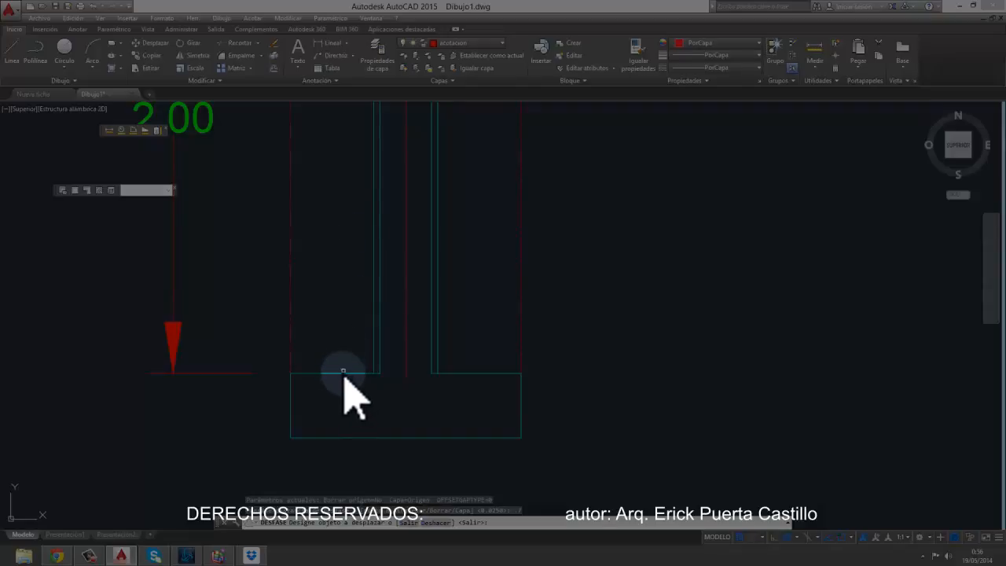
{"action": "left_click", "coordinate": [347, 374]}
{"action": "left_click", "coordinate": [370, 274]}
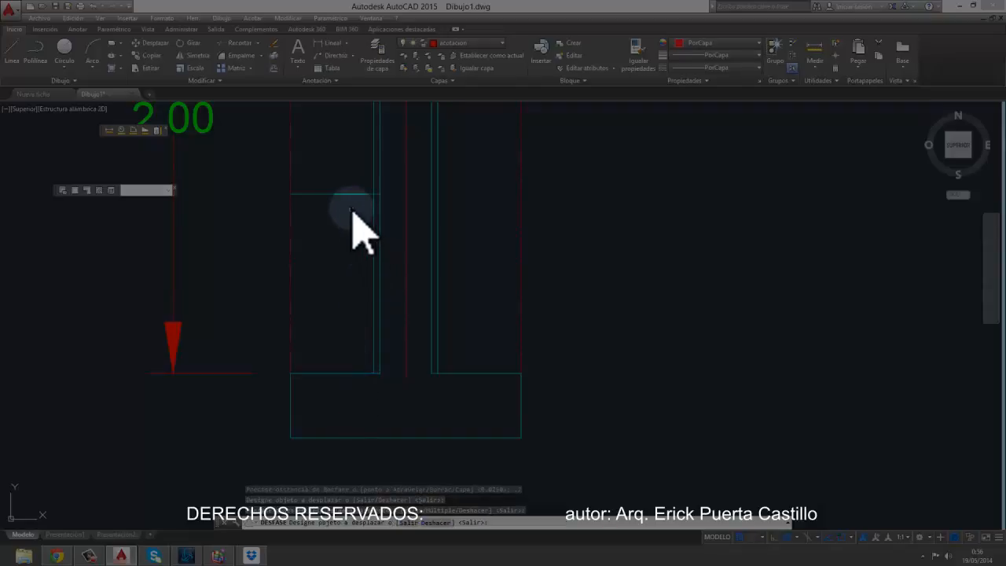
{"action": "middle_click_drag", "start_coordinate": [353, 228], "coordinate": [337, 309]}
{"action": "key", "text": "Escape"}
Step: Offset the new horizontal line upward by 0.20 to form a second parallel line
{"action": "key", "text": "Return"}
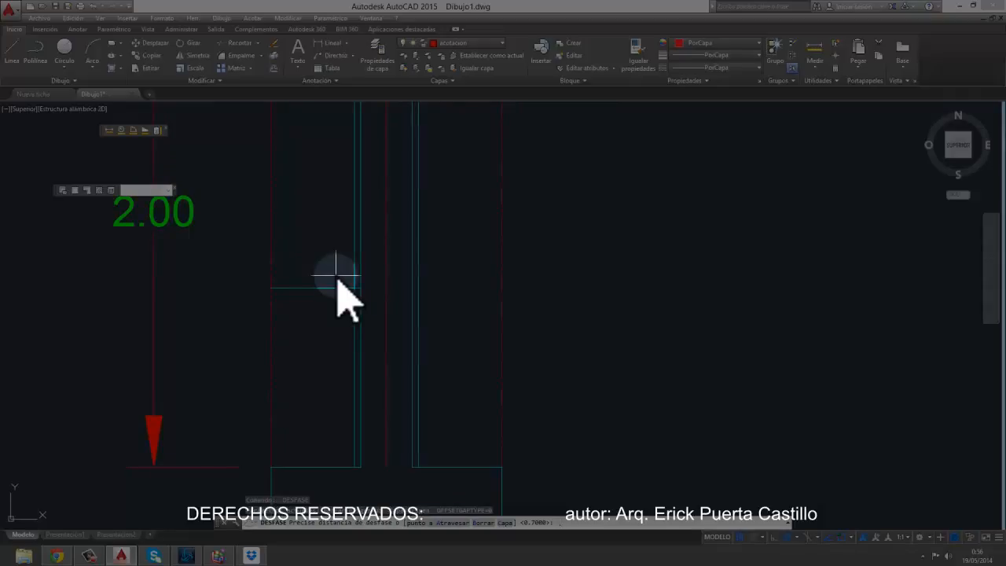
{"action": "type", "text": ".20"}
{"action": "key", "text": "Return"}
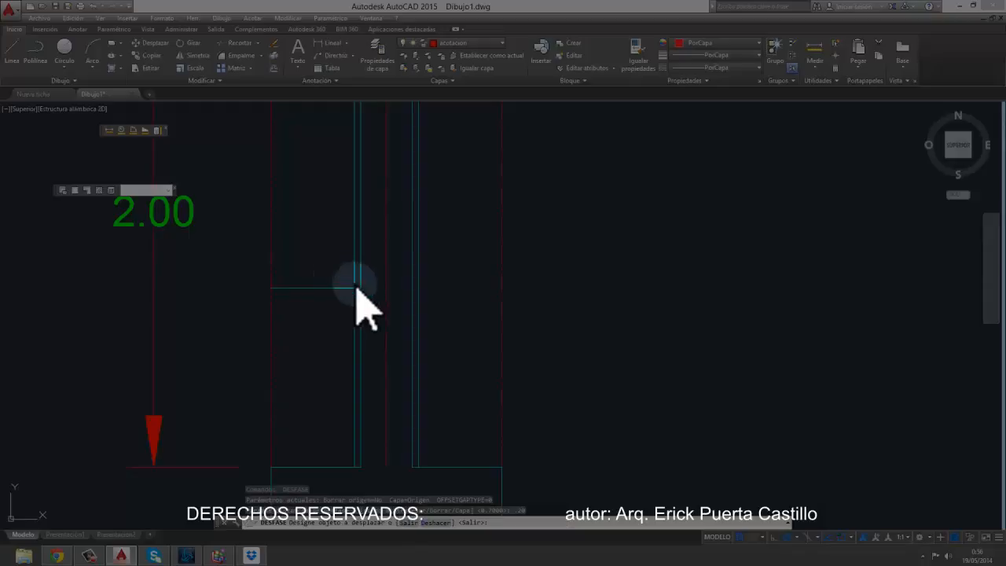
{"action": "left_click", "coordinate": [337, 287]}
{"action": "left_click", "coordinate": [336, 228]}
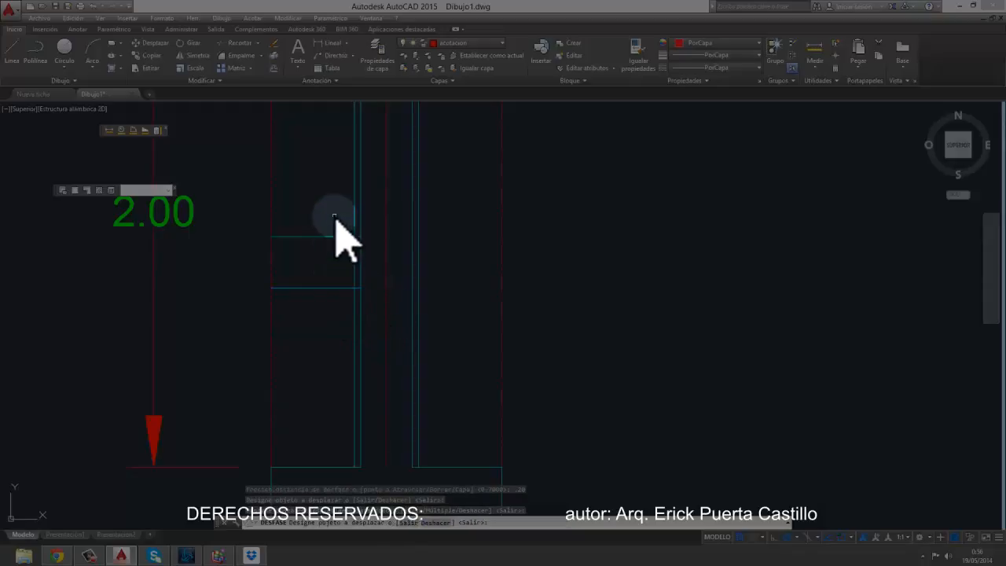
{"action": "left_click", "coordinate": [355, 263]}
{"action": "left_click", "coordinate": [356, 275]}
{"action": "key", "text": "Escape"}
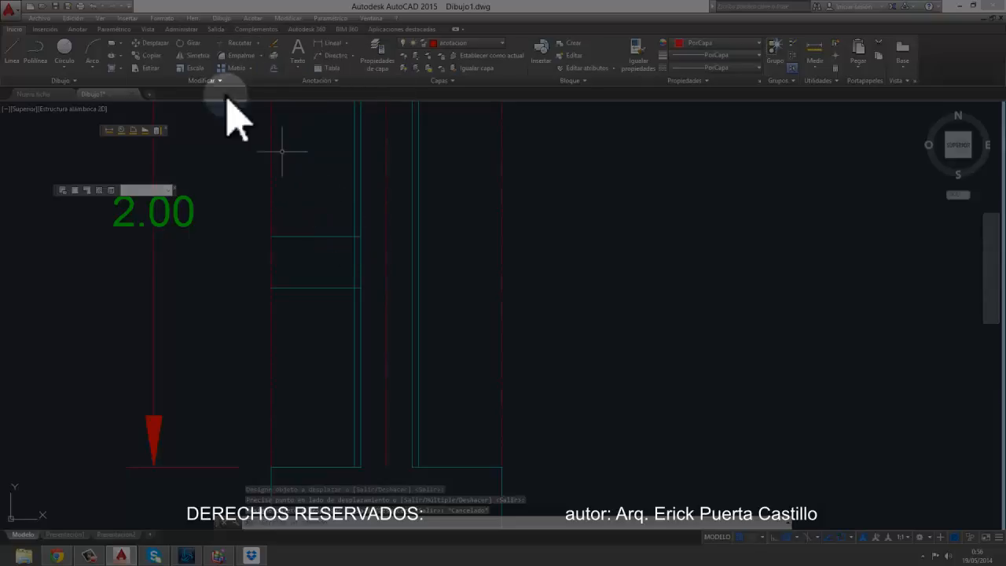
Step: Try to trim the two horizontal lines outside the shaft with a selection window, and undo the trim
{"action": "left_click", "coordinate": [238, 44]}
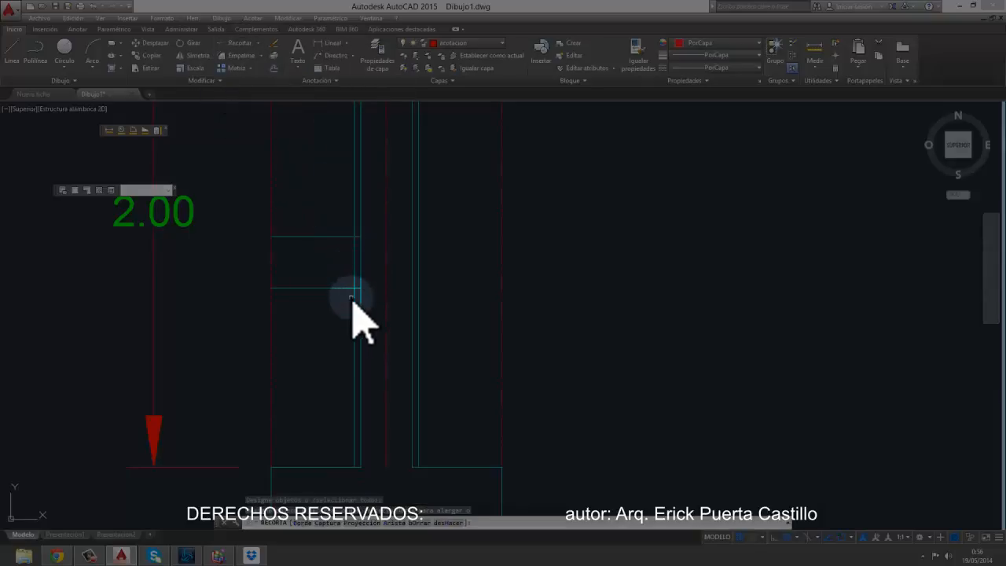
{"action": "scroll", "coordinate": [355, 295], "scroll_direction": "up", "scroll_amount": 2}
{"action": "left_click", "coordinate": [343, 284]}
{"action": "left_click", "coordinate": [292, 168]}
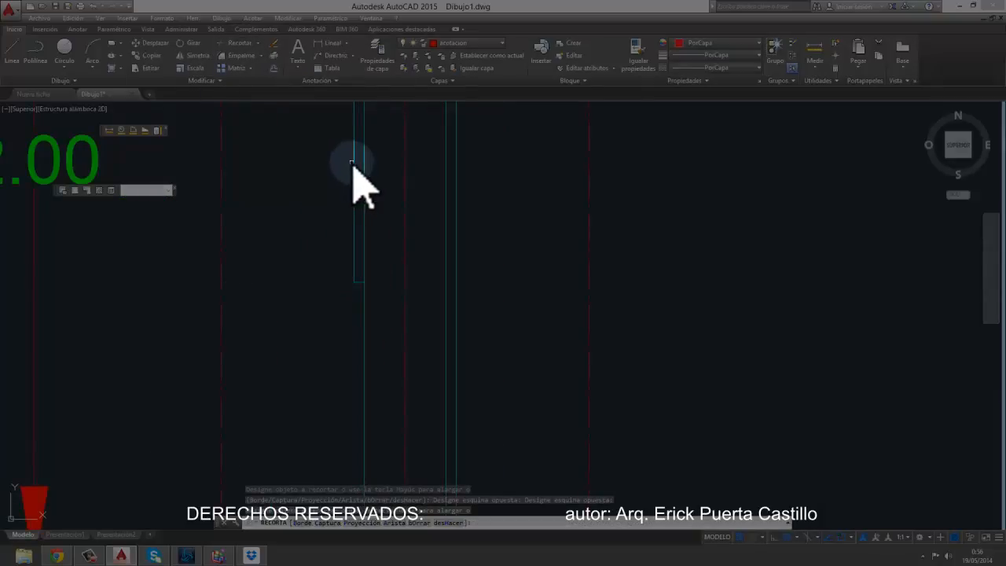
{"action": "key", "text": "ctrl+z"}
{"action": "scroll", "coordinate": [328, 289], "scroll_direction": "down", "scroll_amount": 2}
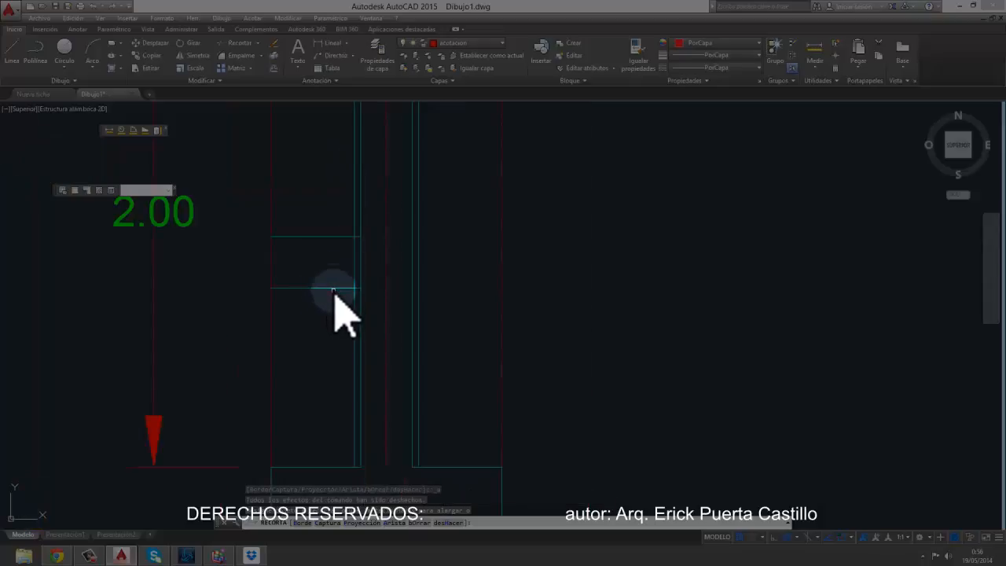
Step: Trim the two horizontal lines back to the shaft's outer left line, removing their parts outside it
{"action": "left_click", "coordinate": [334, 292]}
{"action": "left_click", "coordinate": [315, 236]}
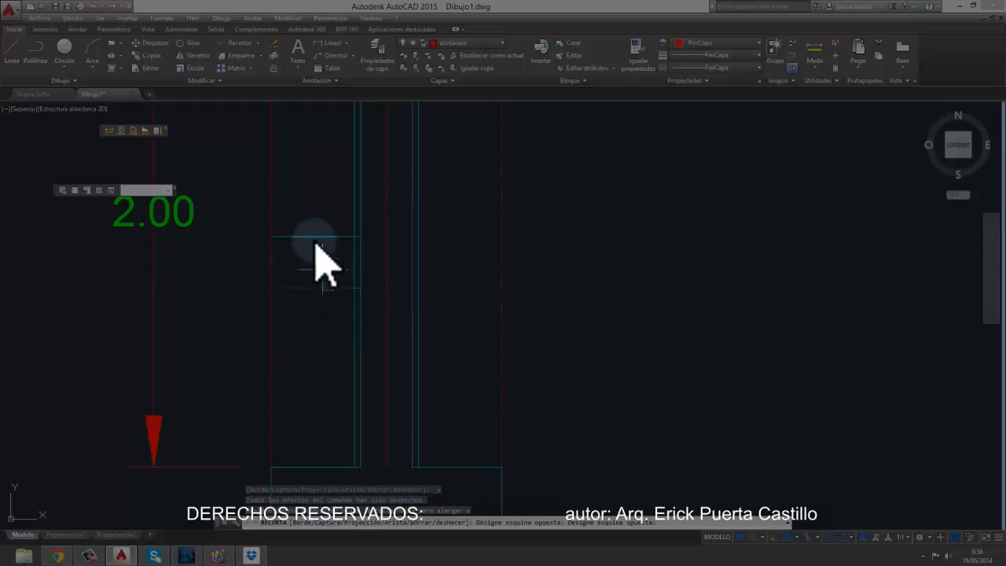
{"action": "scroll", "coordinate": [353, 283], "scroll_direction": "up", "scroll_amount": 2}
{"action": "left_click", "coordinate": [353, 307]}
{"action": "scroll", "coordinate": [352, 290], "scroll_direction": "down", "scroll_amount": 2}
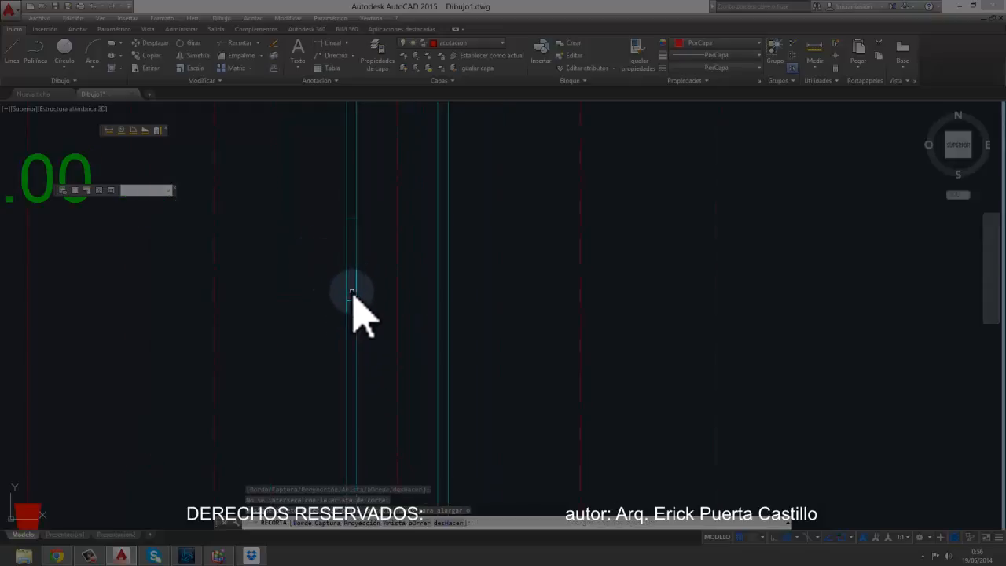
{"action": "middle_click_drag", "start_coordinate": [352, 290], "coordinate": [342, 274]}
{"action": "key", "text": "Escape"}
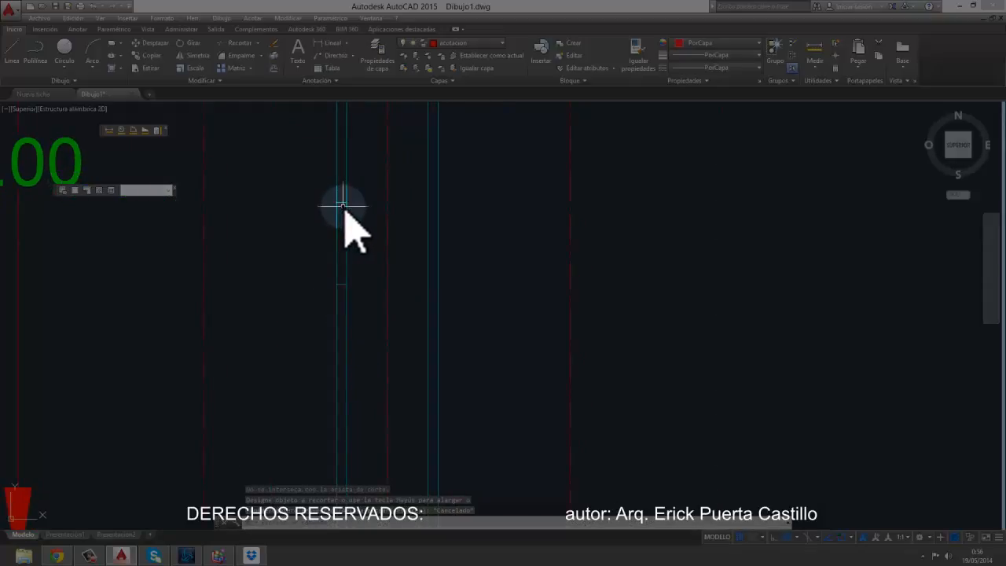
Step: Extend the two short horizontal lines across the shaft to its inner right line
{"action": "left_click", "coordinate": [259, 43]}
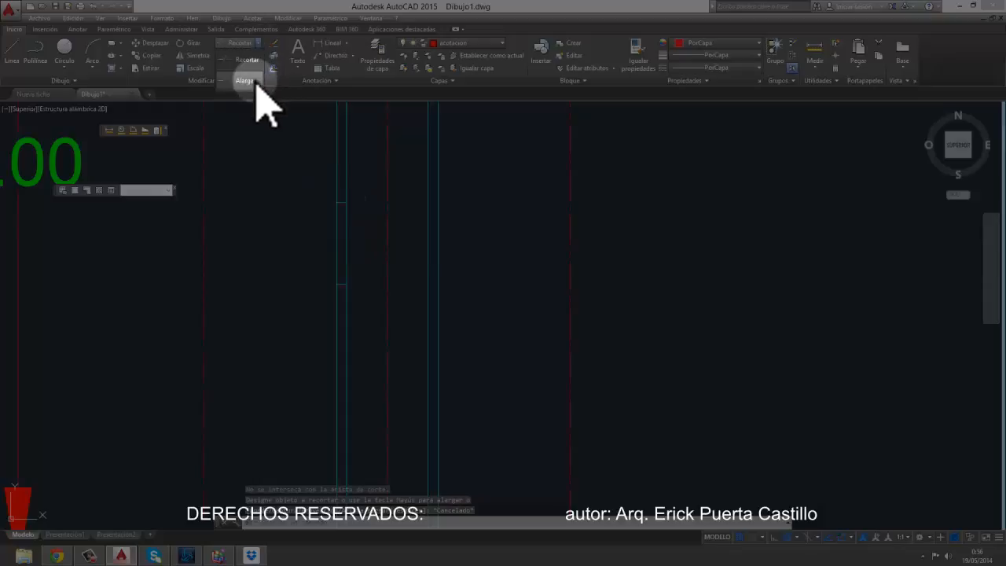
{"action": "left_click", "coordinate": [246, 80]}
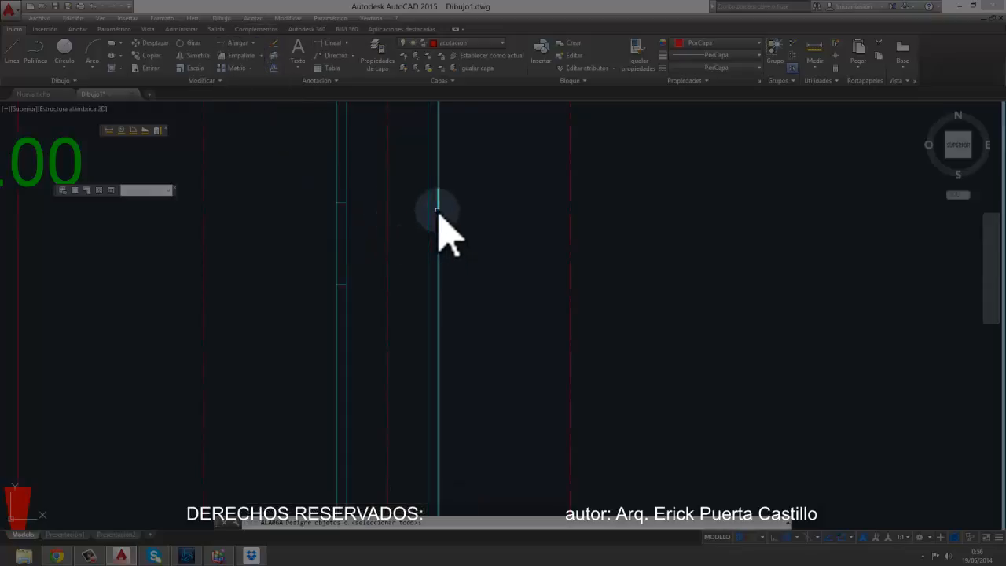
{"action": "left_click", "coordinate": [388, 231]}
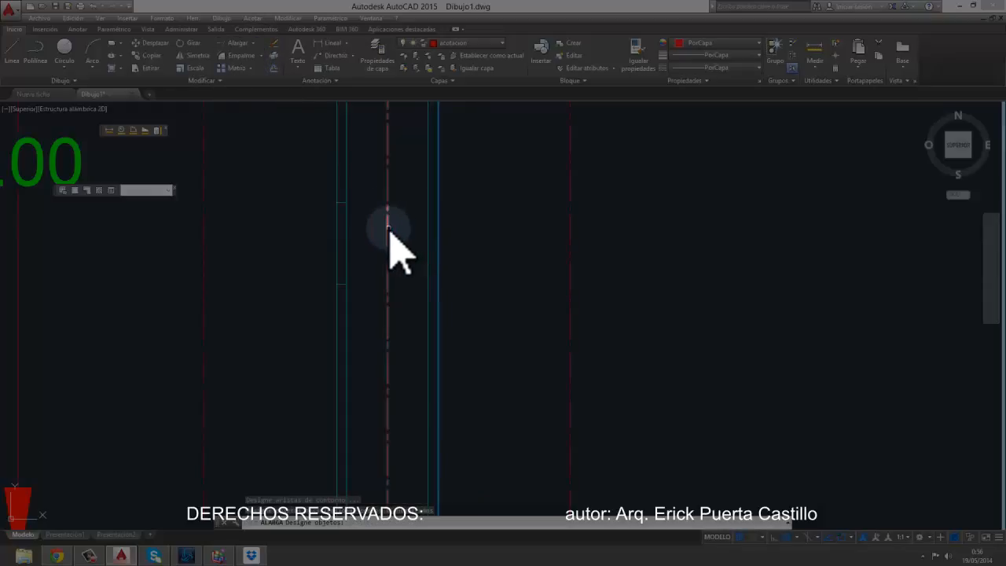
{"action": "key", "text": "Return"}
{"action": "left_click", "coordinate": [426, 205]}
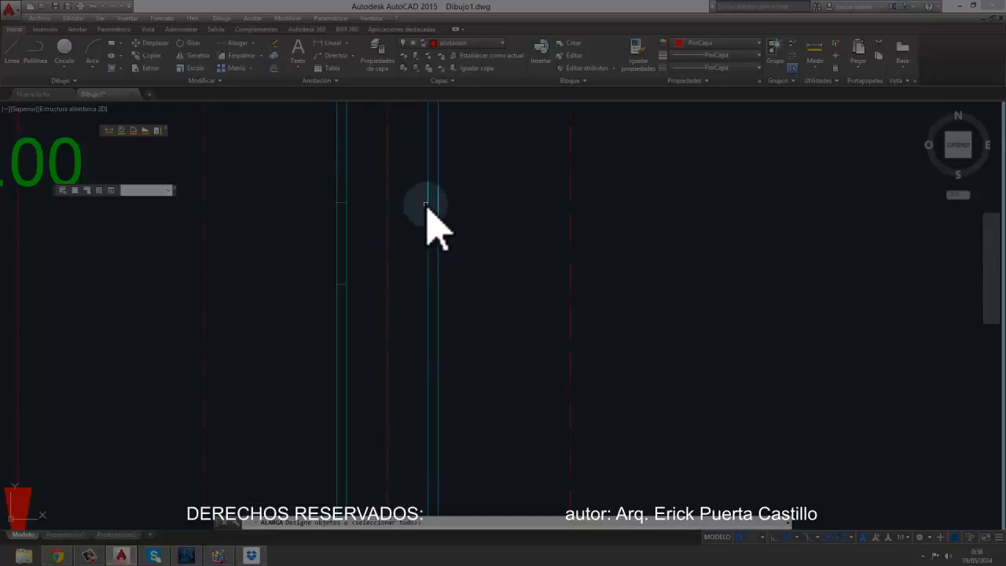
{"action": "key", "text": "Return"}
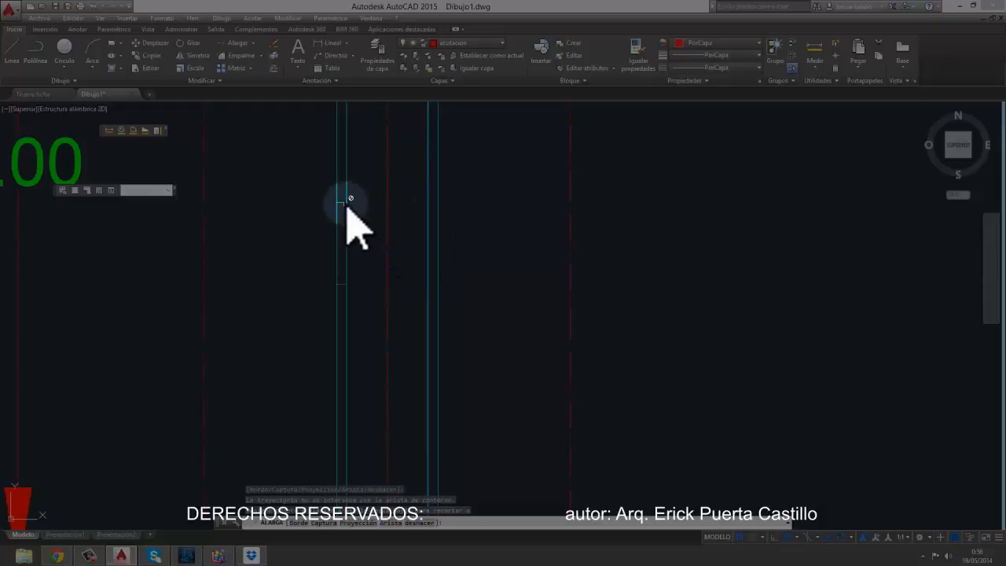
{"action": "left_click", "coordinate": [345, 203]}
{"action": "left_click", "coordinate": [340, 280]}
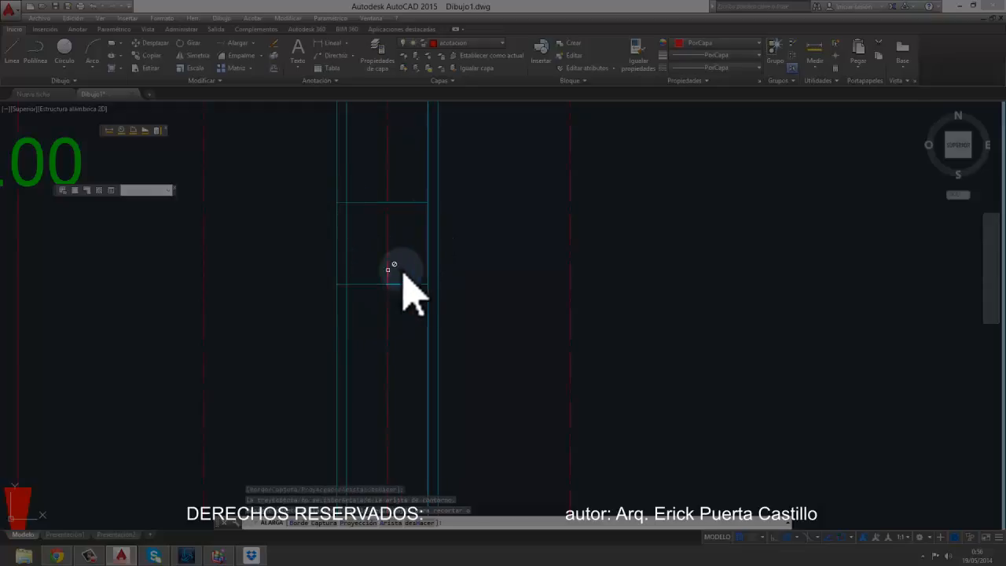
{"action": "middle_click_drag", "start_coordinate": [403, 274], "coordinate": [386, 261]}
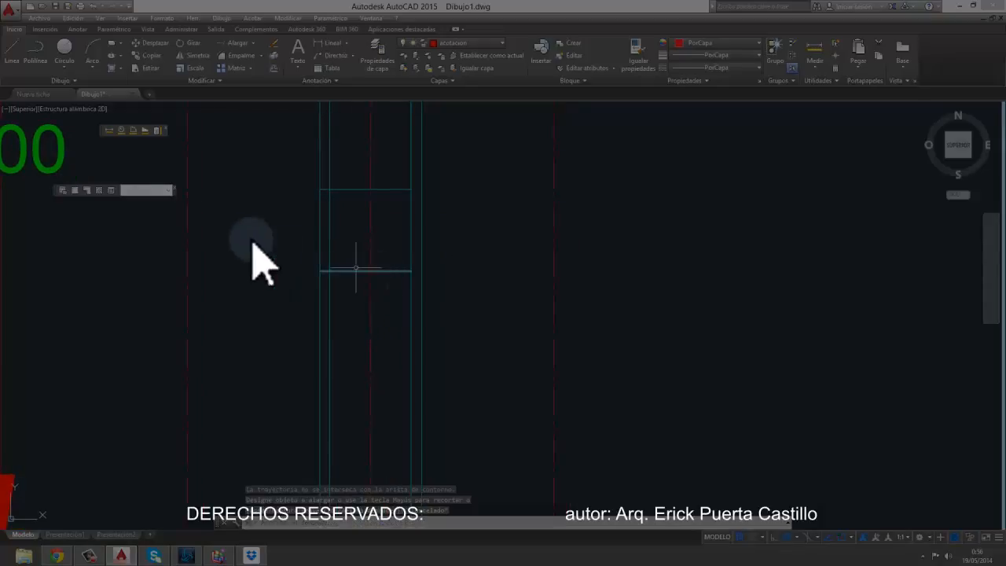
Step: Trim the shaft's outer left line above the lower horizontal line, including the piece between the two horizontals
{"action": "left_click", "coordinate": [252, 43]}
{"action": "left_click", "coordinate": [246, 60]}
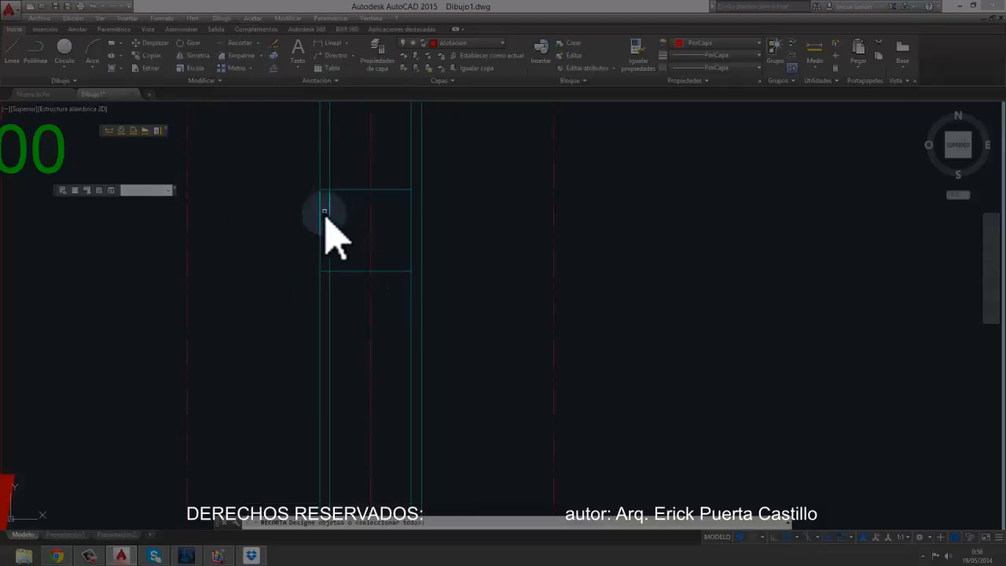
{"action": "key", "text": "Return"}
{"action": "scroll", "coordinate": [325, 203], "scroll_direction": "down", "scroll_amount": 2}
{"action": "middle_click_drag", "start_coordinate": [325, 247], "coordinate": [325, 295]}
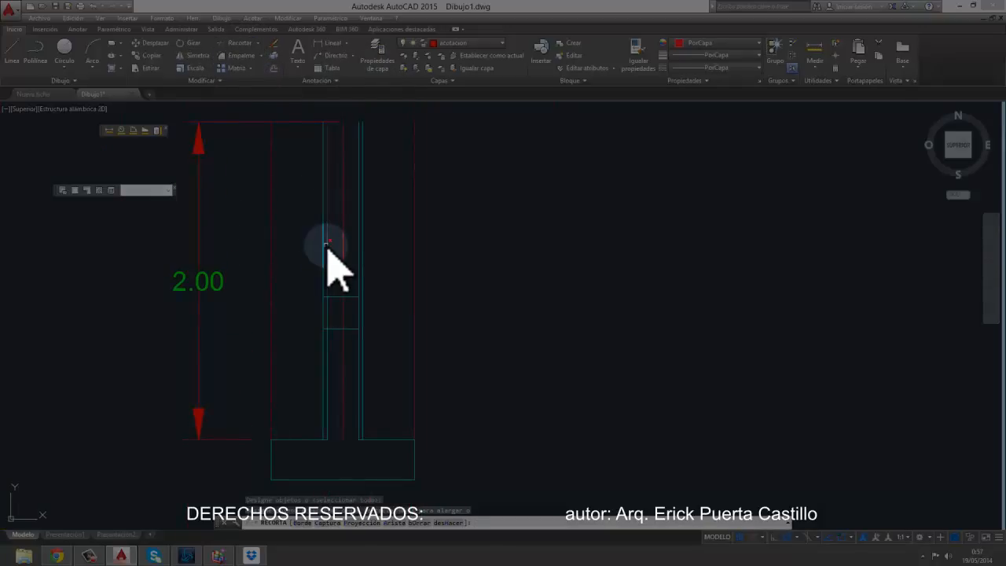
{"action": "left_click", "coordinate": [323, 250]}
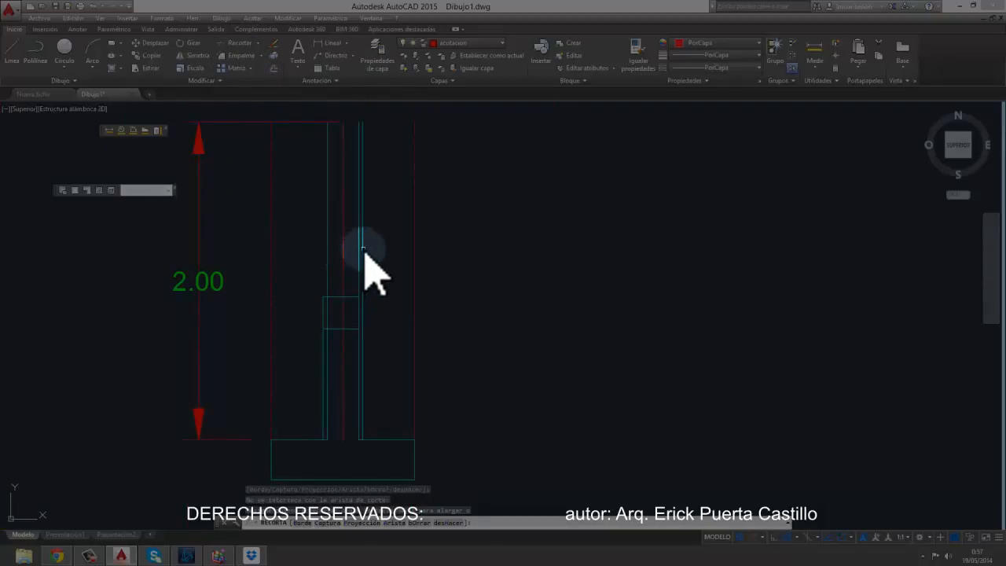
{"action": "scroll", "coordinate": [362, 284], "scroll_direction": "up", "scroll_amount": 3}
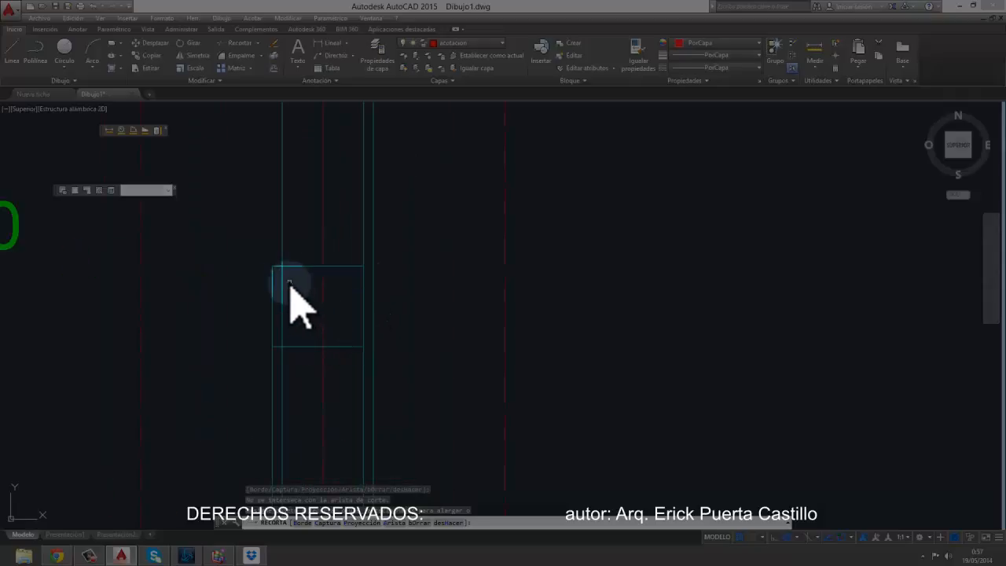
{"action": "scroll", "coordinate": [269, 274], "scroll_direction": "down", "scroll_amount": 2}
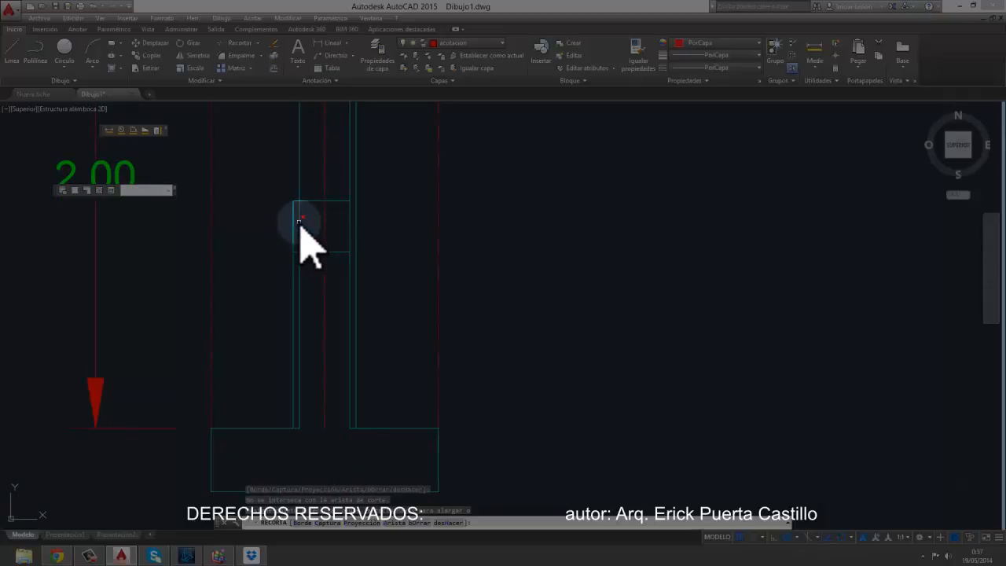
{"action": "scroll", "coordinate": [292, 228], "scroll_direction": "up", "scroll_amount": 2}
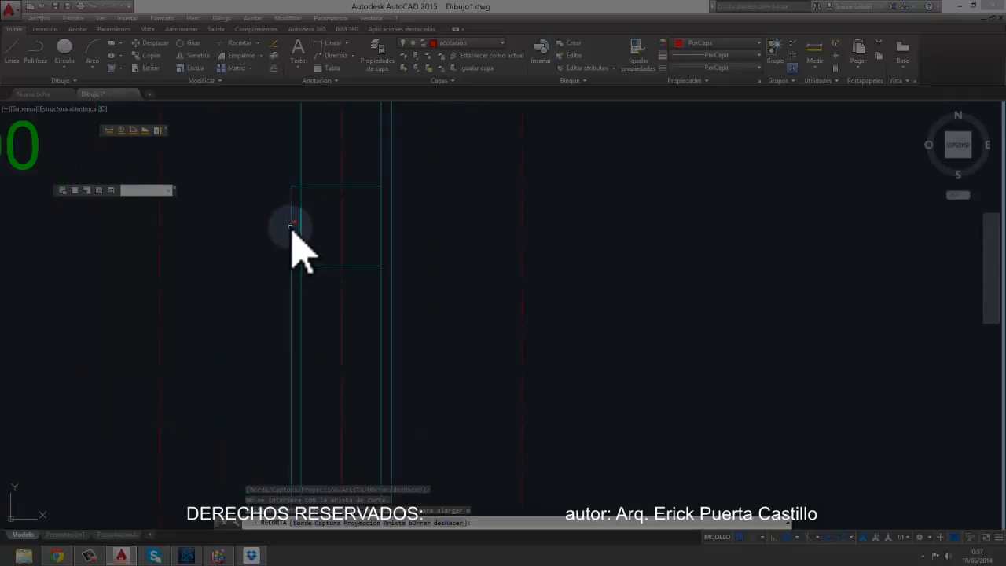
{"action": "left_click", "coordinate": [293, 228]}
{"action": "key", "text": "Escape"}
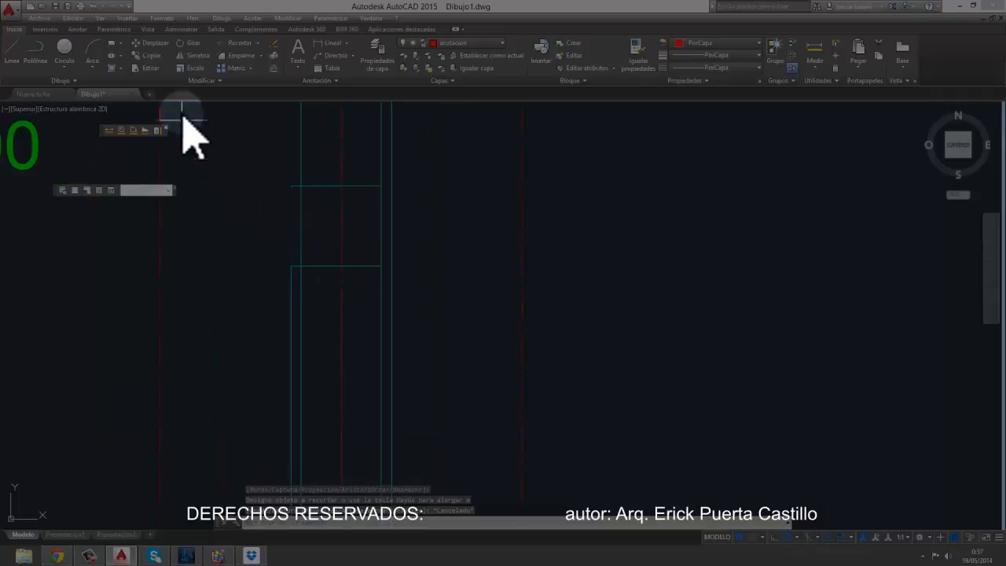
Step: Extend the two horizontal lines from the shaft's inner right line to its outer right line
{"action": "left_click", "coordinate": [261, 45]}
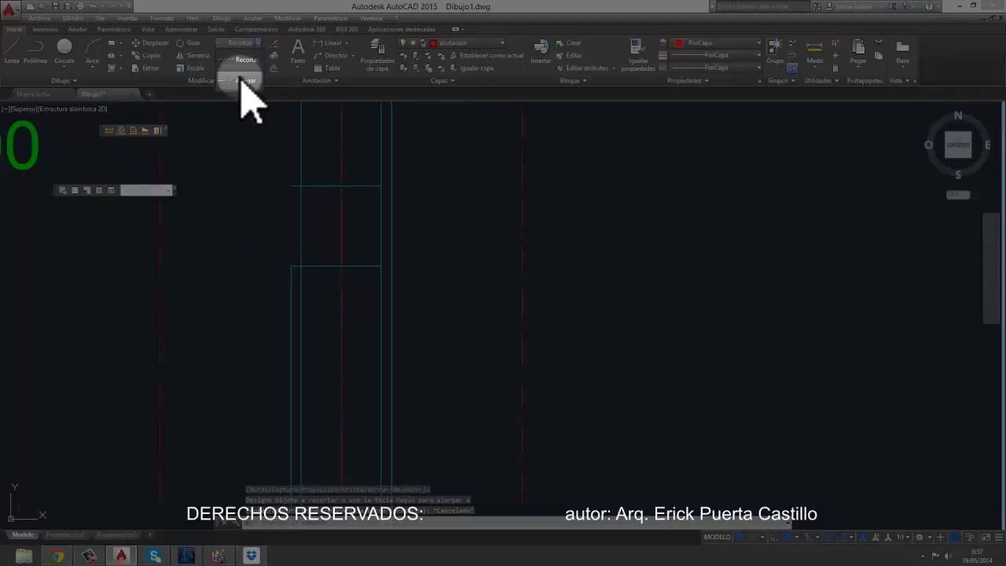
{"action": "left_click", "coordinate": [240, 74]}
{"action": "key", "text": "Return"}
{"action": "key", "text": "Return"}
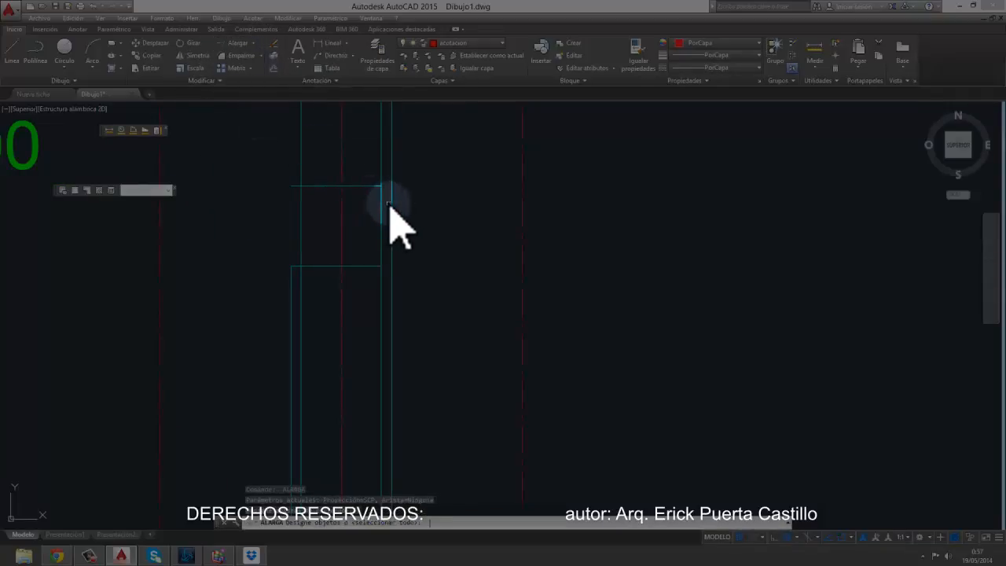
{"action": "left_click", "coordinate": [392, 198]}
{"action": "right_click", "coordinate": [366, 187]}
{"action": "left_click", "coordinate": [362, 186]}
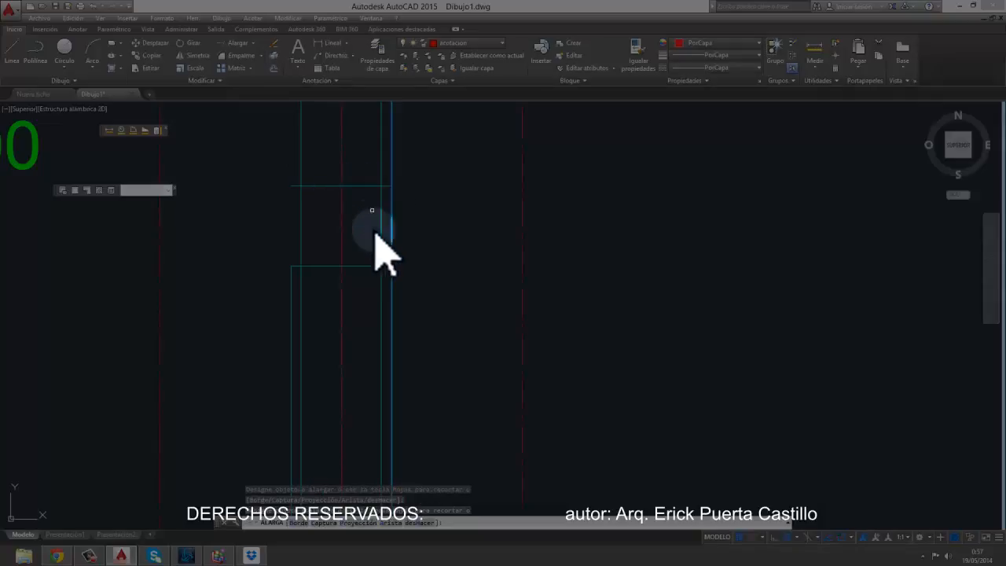
{"action": "left_click", "coordinate": [371, 266]}
{"action": "middle_click_drag", "start_coordinate": [372, 265], "coordinate": [370, 249]}
{"action": "key", "text": "Escape"}
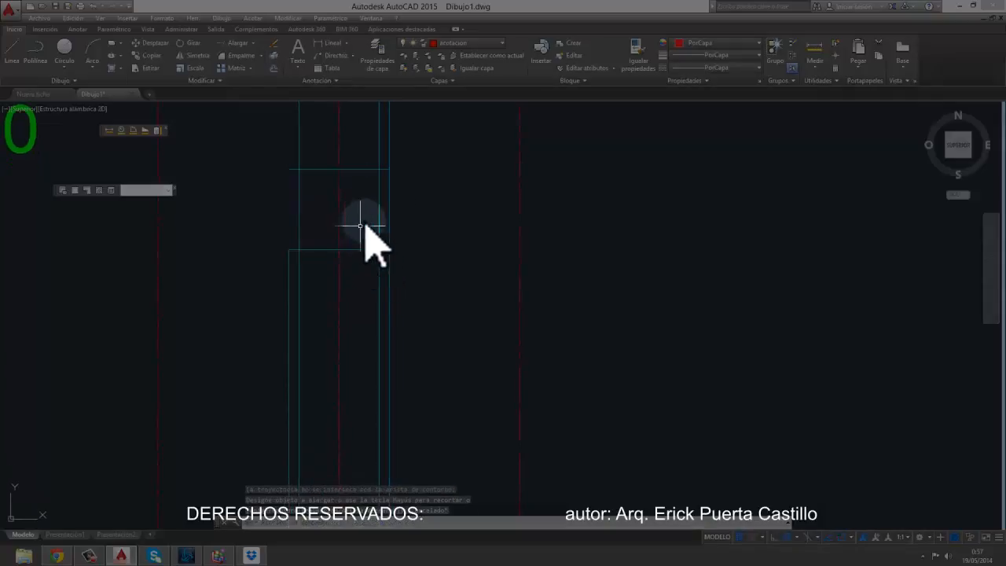
{"action": "left_click", "coordinate": [245, 44]}
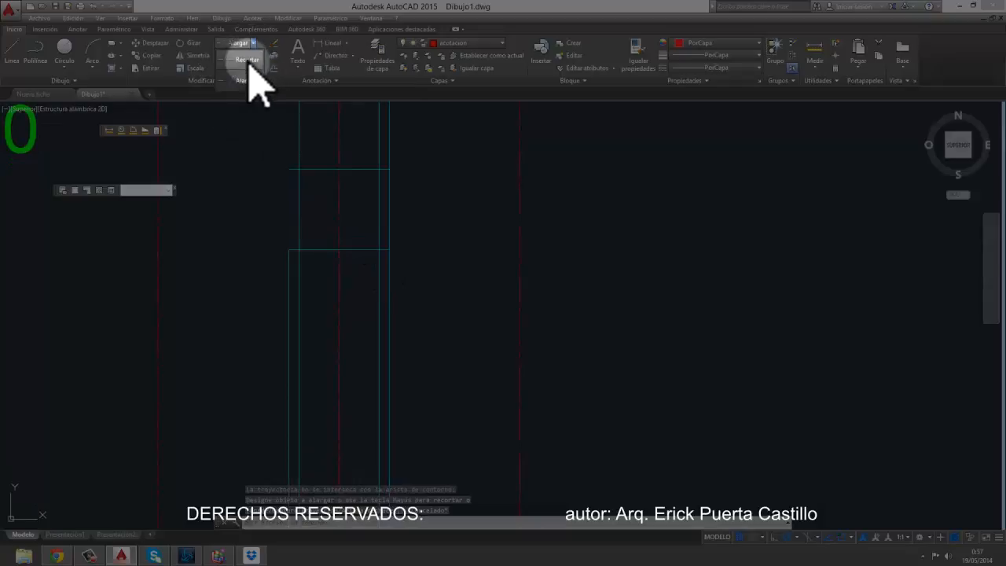
{"action": "key", "text": "Return"}
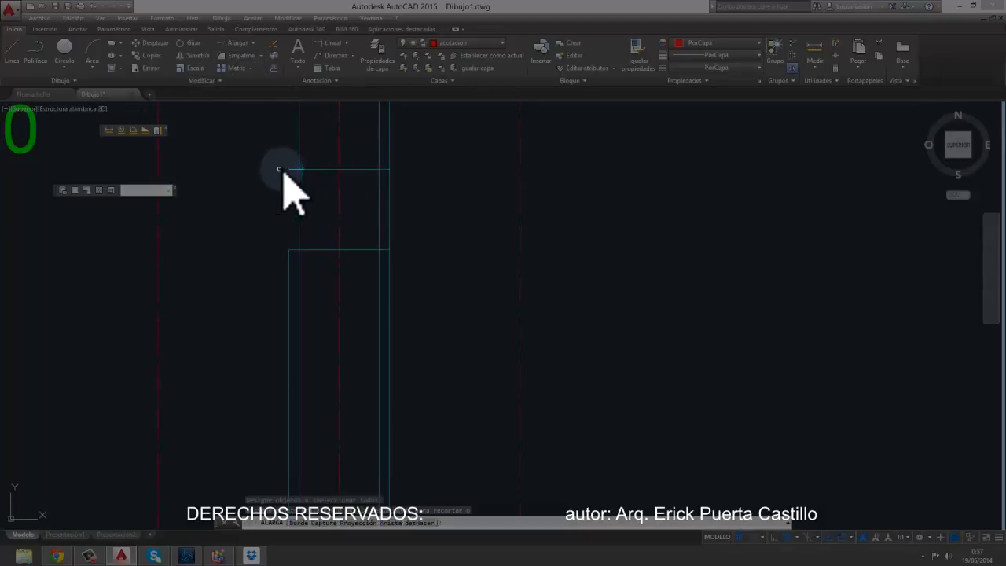
{"action": "key", "text": "Escape"}
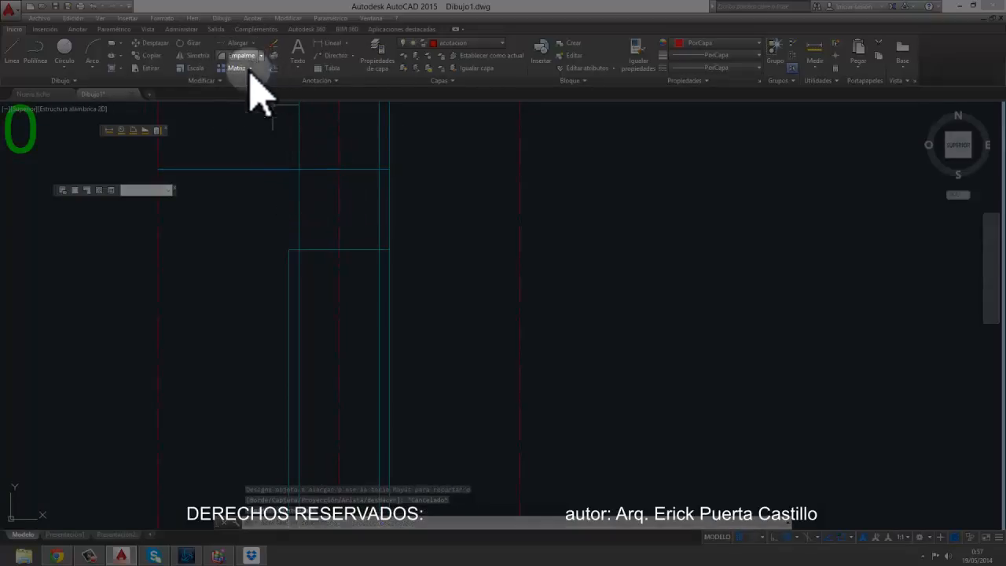
{"action": "key", "text": "Escape"}
Step: Trim the upper horizontal line's ends back to the shaft's inner lines, and the outer right line above the lower horizontal
{"action": "left_click", "coordinate": [253, 43]}
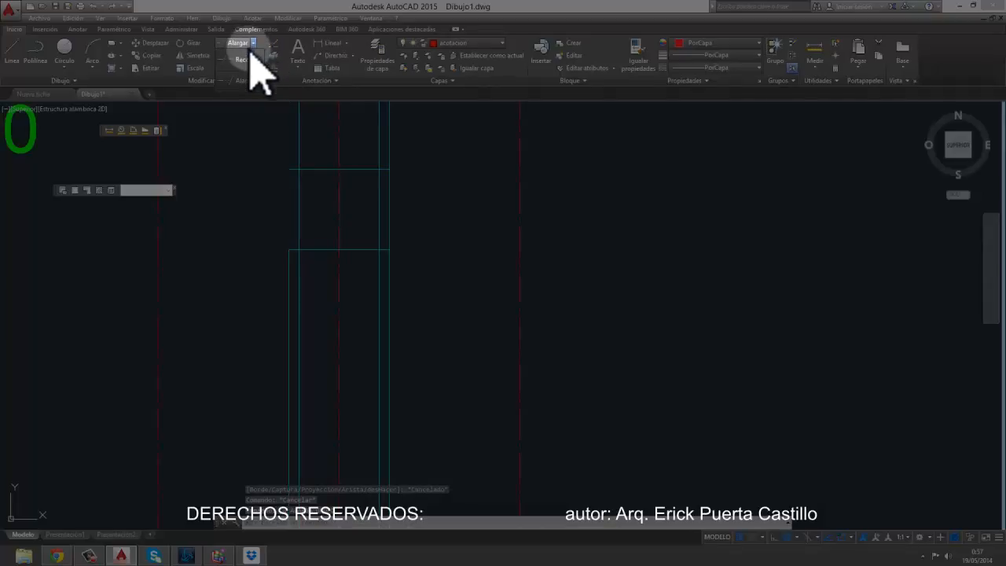
{"action": "left_click", "coordinate": [251, 82]}
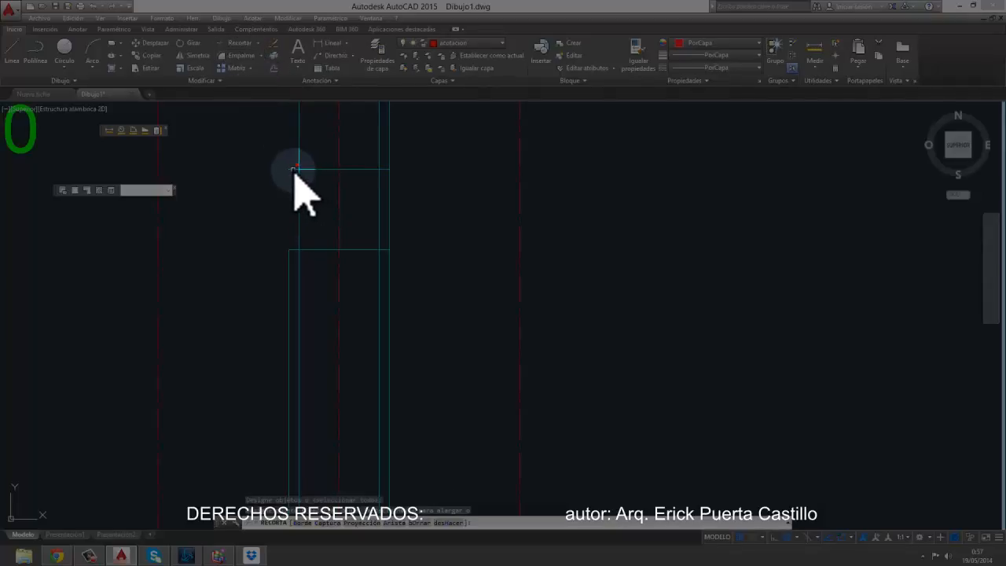
{"action": "key", "text": "Return"}
{"action": "left_click", "coordinate": [383, 168]}
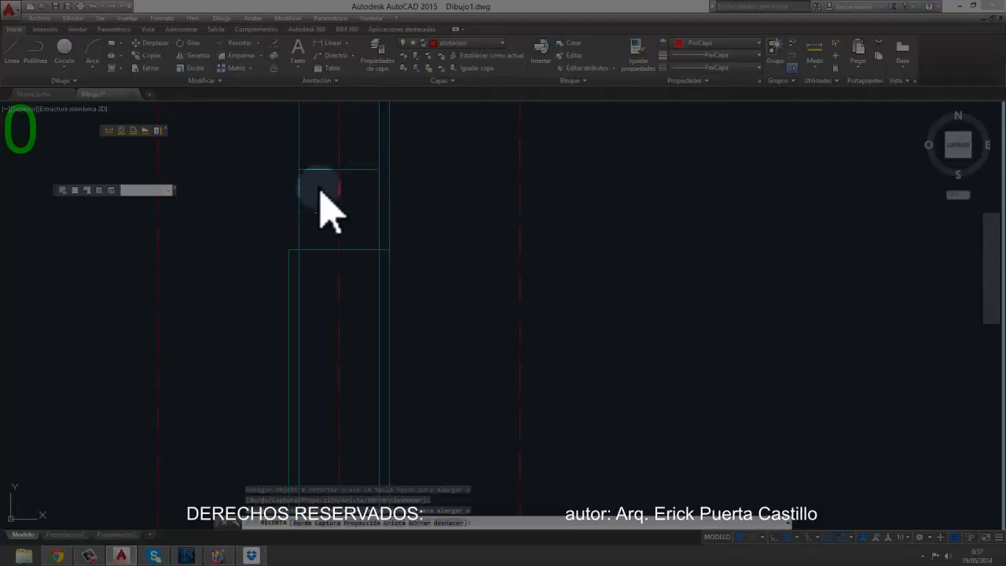
{"action": "left_click", "coordinate": [389, 241]}
Step: Trim the short pieces of the base's top edge between the shaft's outer and inner lines on both sides
{"action": "middle_click_drag", "start_coordinate": [396, 300], "coordinate": [402, 153]}
{"action": "scroll", "coordinate": [396, 276], "scroll_direction": "down", "scroll_amount": 2}
{"action": "scroll", "coordinate": [395, 346], "scroll_direction": "up", "scroll_amount": 2}
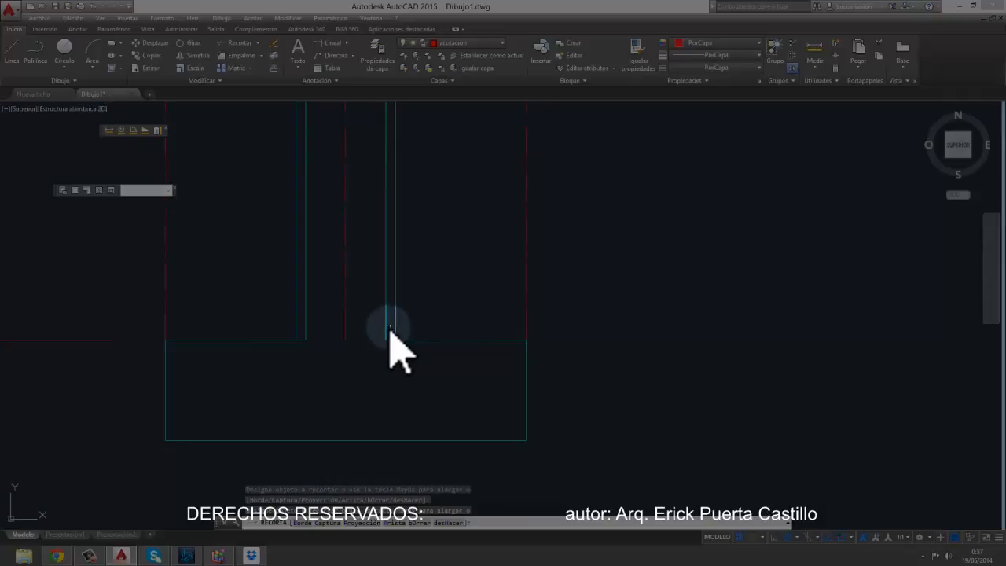
{"action": "left_click", "coordinate": [298, 340]}
Step: Trim both inner shaft lines below the lower horizontal line, leaving only the wider outline down to the base
{"action": "scroll", "coordinate": [330, 209], "scroll_direction": "down", "scroll_amount": 2}
{"action": "middle_click_drag", "start_coordinate": [336, 205], "coordinate": [341, 294]}
{"action": "scroll", "coordinate": [324, 220], "scroll_direction": "up", "scroll_amount": 4}
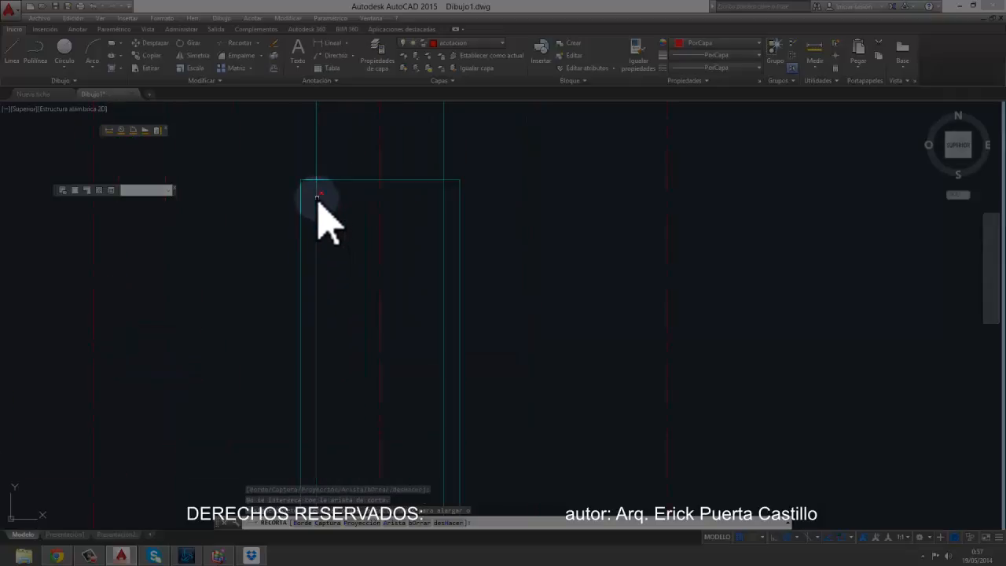
{"action": "left_click", "coordinate": [443, 230]}
{"action": "scroll", "coordinate": [403, 294], "scroll_direction": "down", "scroll_amount": 3}
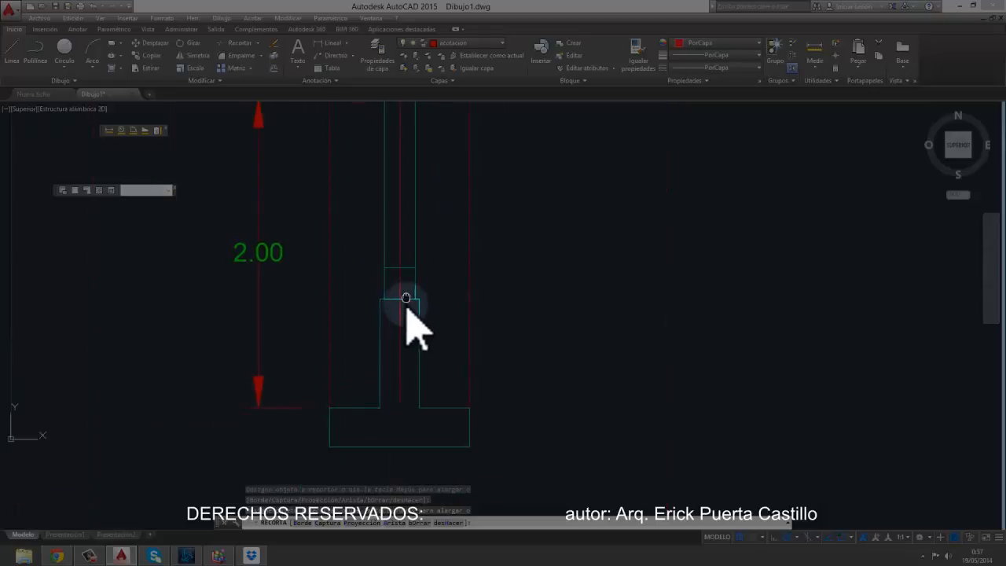
{"action": "middle_click_drag", "start_coordinate": [405, 298], "coordinate": [403, 357]}
{"action": "key", "text": "Escape"}
Step: Start a break-line polyline outside the upper shaft's left side, running horizontally into it and stepping up, down and back to the starting level
{"action": "middle_click_drag", "start_coordinate": [388, 318], "coordinate": [417, 249]}
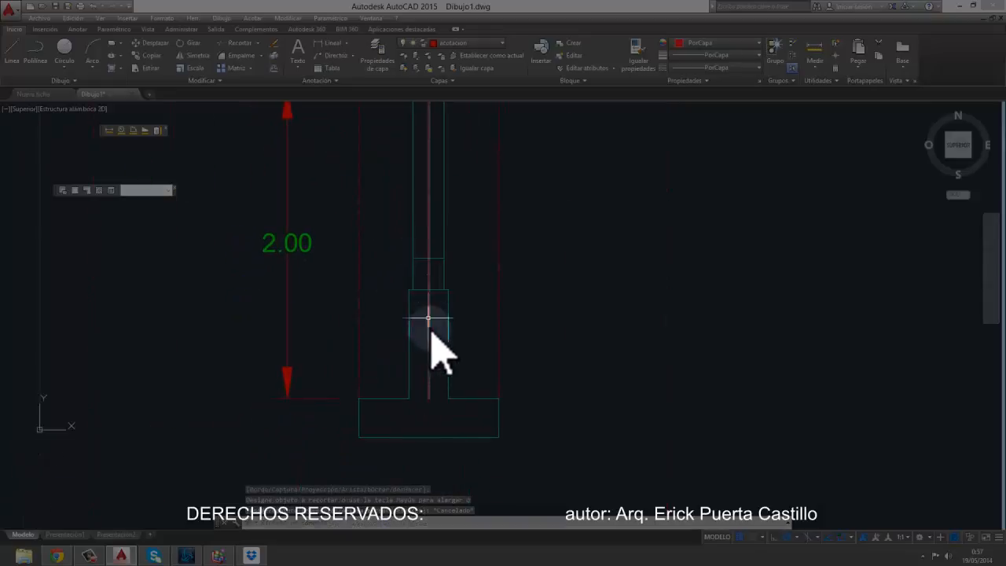
{"action": "scroll", "coordinate": [428, 318], "scroll_direction": "up", "scroll_amount": 3}
{"action": "scroll", "coordinate": [419, 265], "scroll_direction": "down", "scroll_amount": 2}
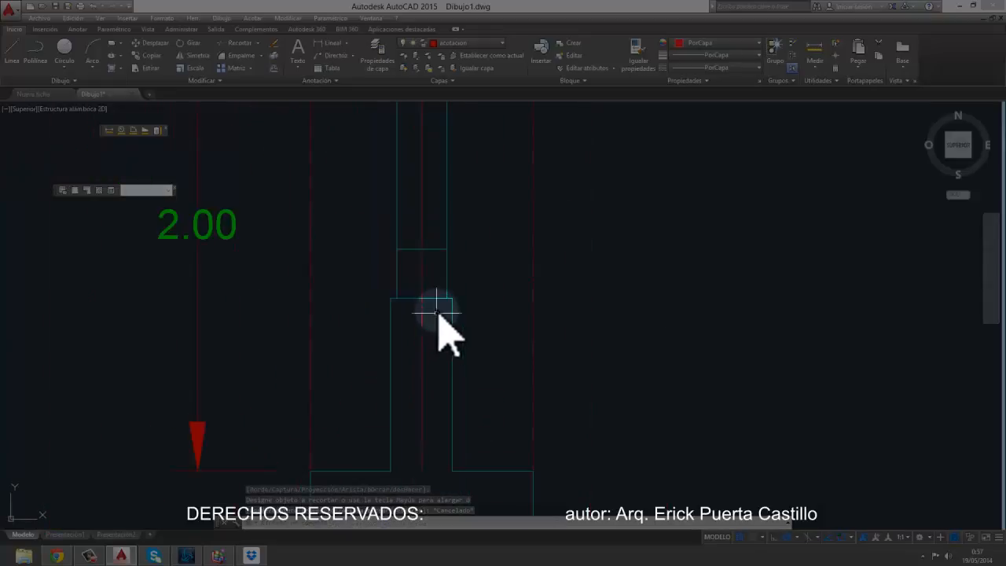
{"action": "mouse_move", "coordinate": [436, 312]}
{"action": "middle_mouse_down"}
{"action": "mouse_move", "coordinate": [404, 218]}
{"action": "mouse_move", "coordinate": [413, 257]}
{"action": "mouse_move", "coordinate": [397, 294]}
{"action": "middle_mouse_up"}
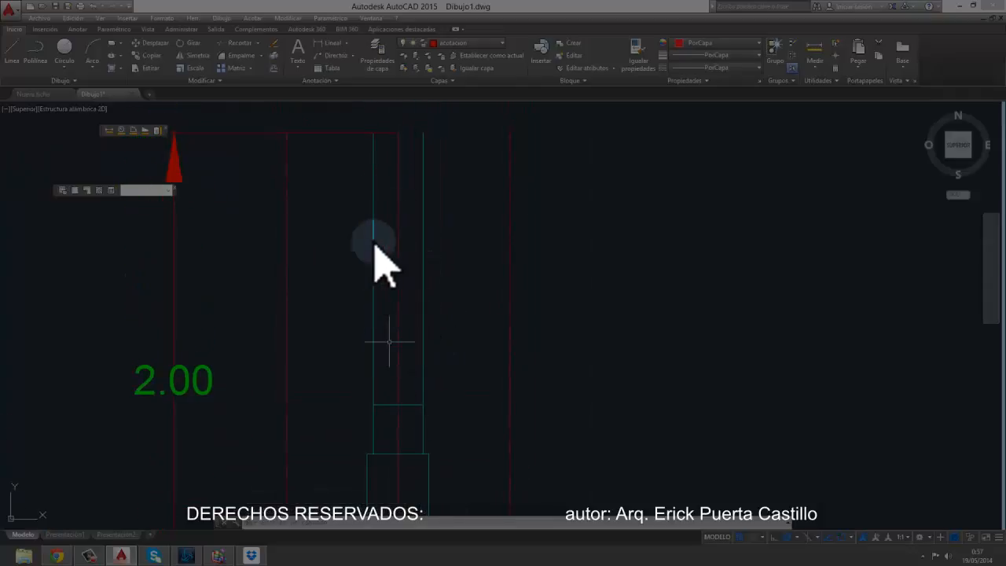
{"action": "middle_click_drag", "start_coordinate": [420, 210], "coordinate": [397, 178]}
{"action": "scroll", "coordinate": [399, 269], "scroll_direction": "down", "scroll_amount": 2}
{"action": "scroll", "coordinate": [400, 142], "scroll_direction": "up", "scroll_amount": 2}
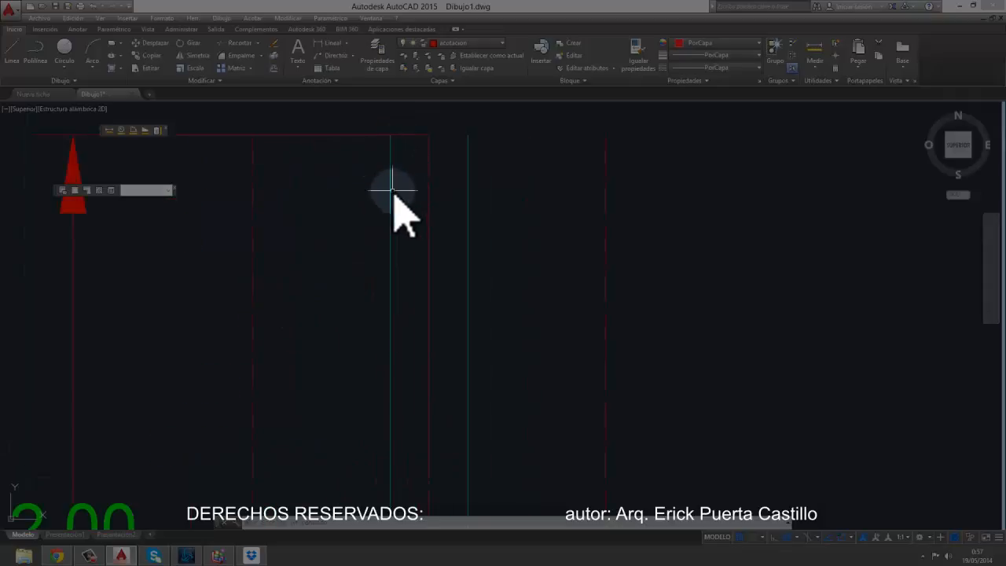
{"action": "left_click", "coordinate": [41, 55]}
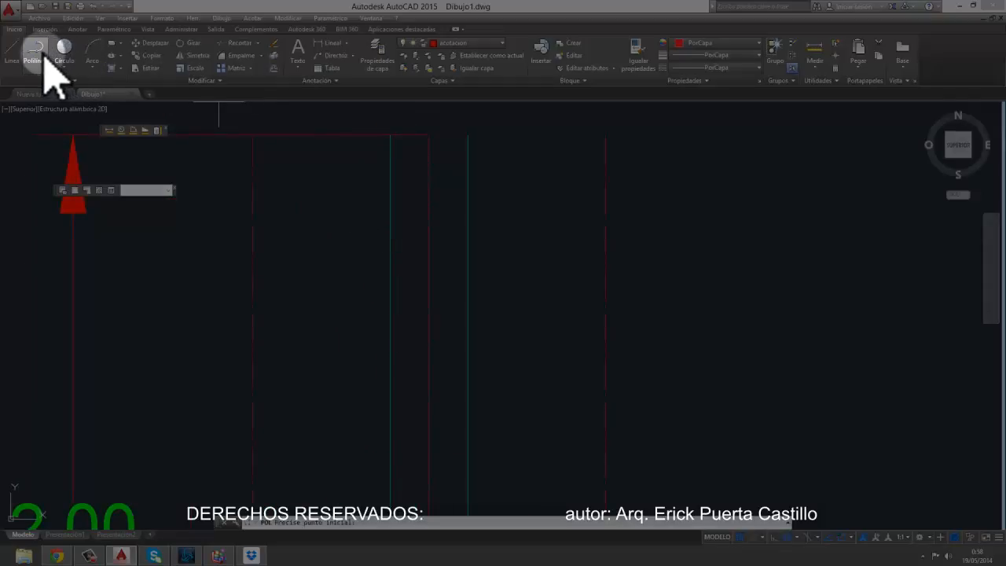
{"action": "scroll", "coordinate": [411, 247], "scroll_direction": "up", "scroll_amount": 2}
{"action": "left_click", "coordinate": [338, 250]}
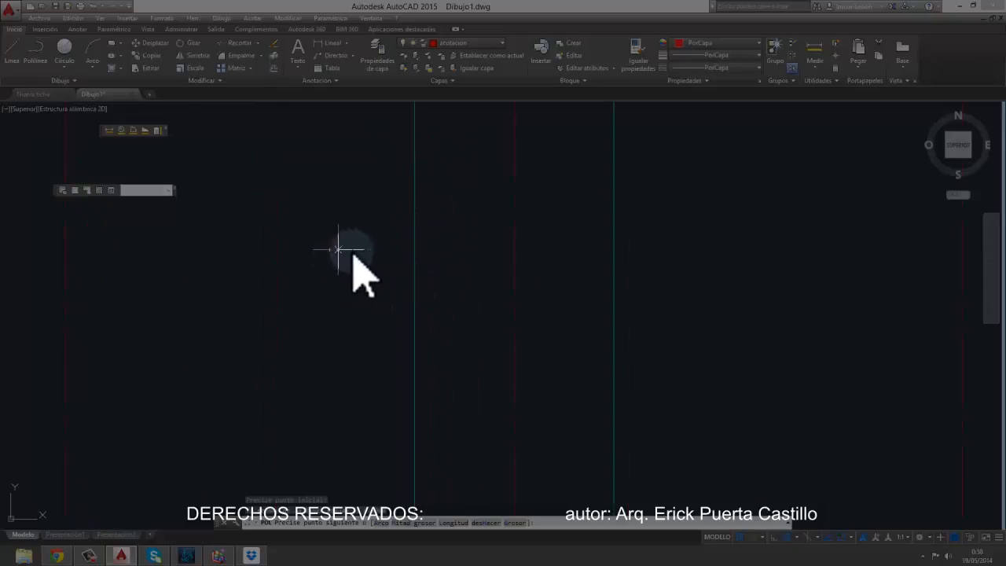
{"action": "left_click", "coordinate": [462, 249]}
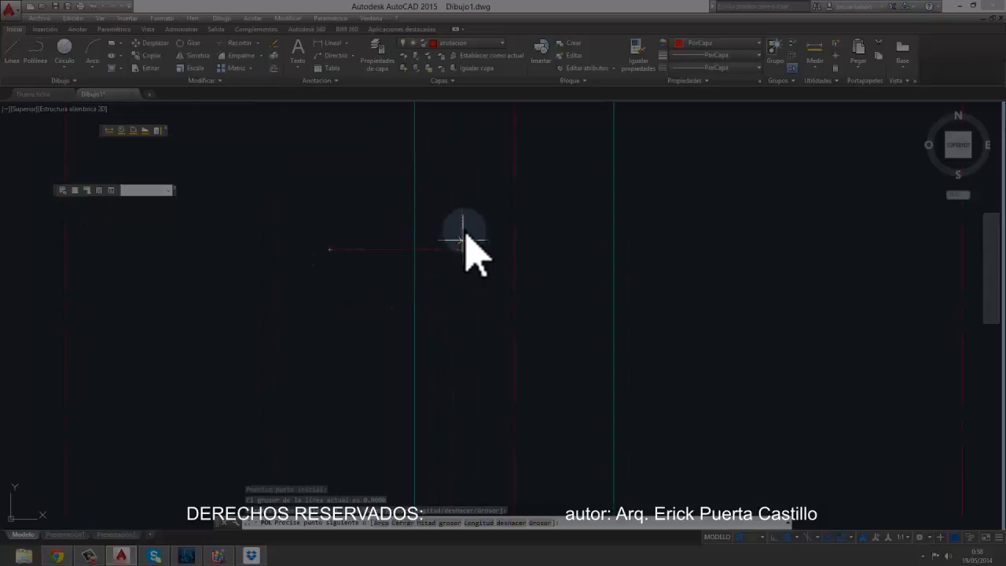
{"action": "left_click", "coordinate": [481, 196]}
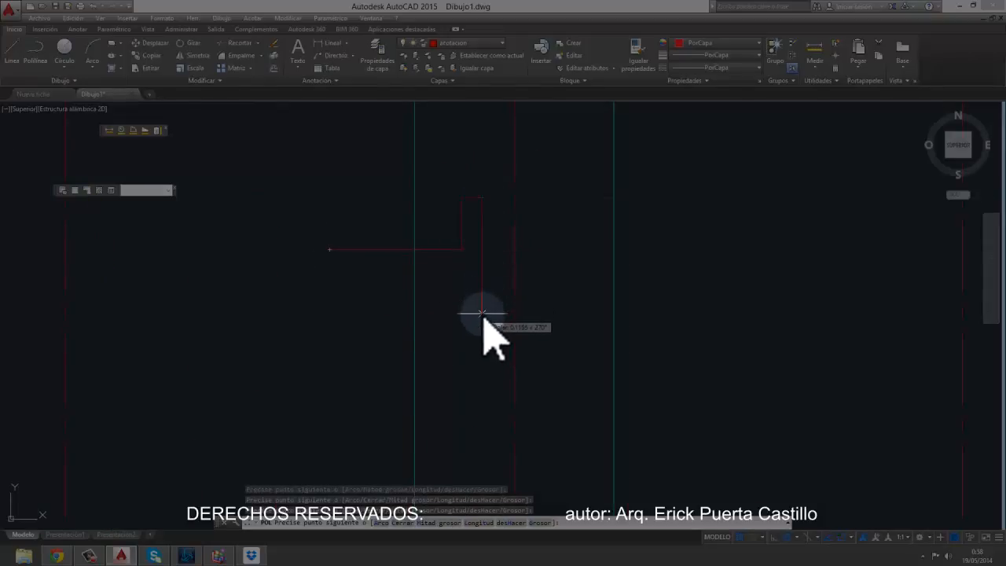
{"action": "left_click", "coordinate": [481, 311]}
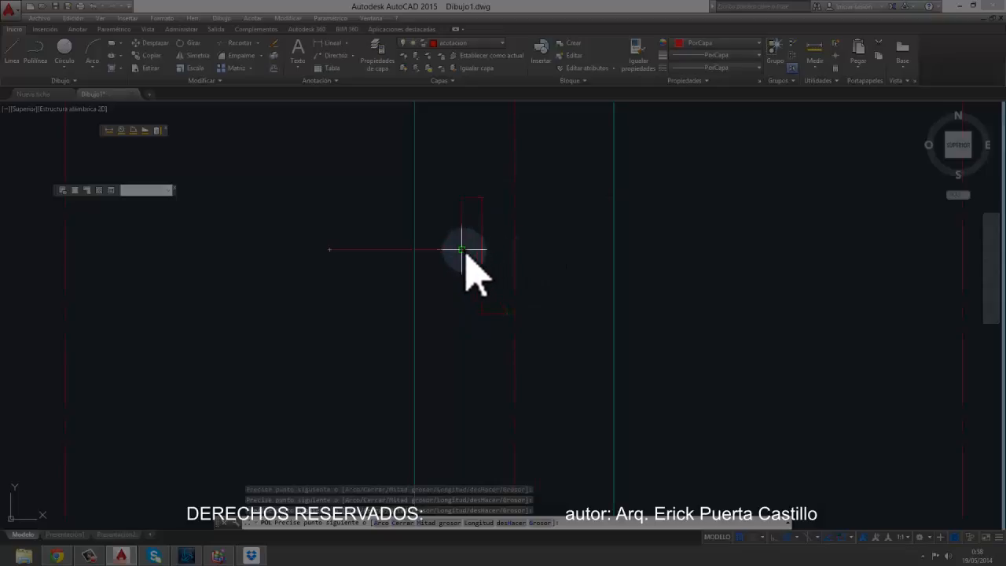
{"action": "left_click", "coordinate": [506, 249]}
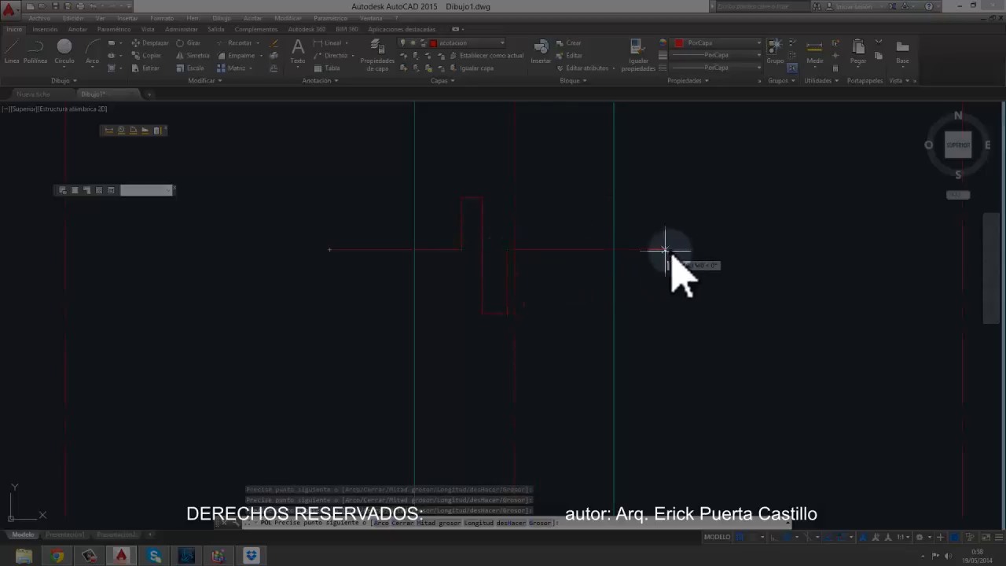
Step: Continue the break-line polyline with a second up-and-down step and finish it horizontally beyond the shaft's right side
{"action": "left_click", "coordinate": [565, 249]}
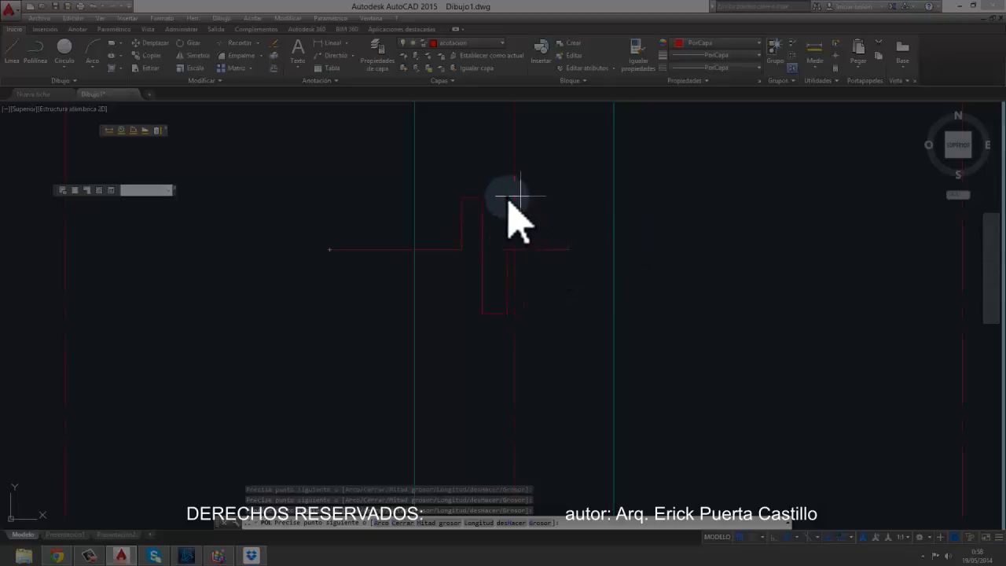
{"action": "left_click", "coordinate": [567, 198]}
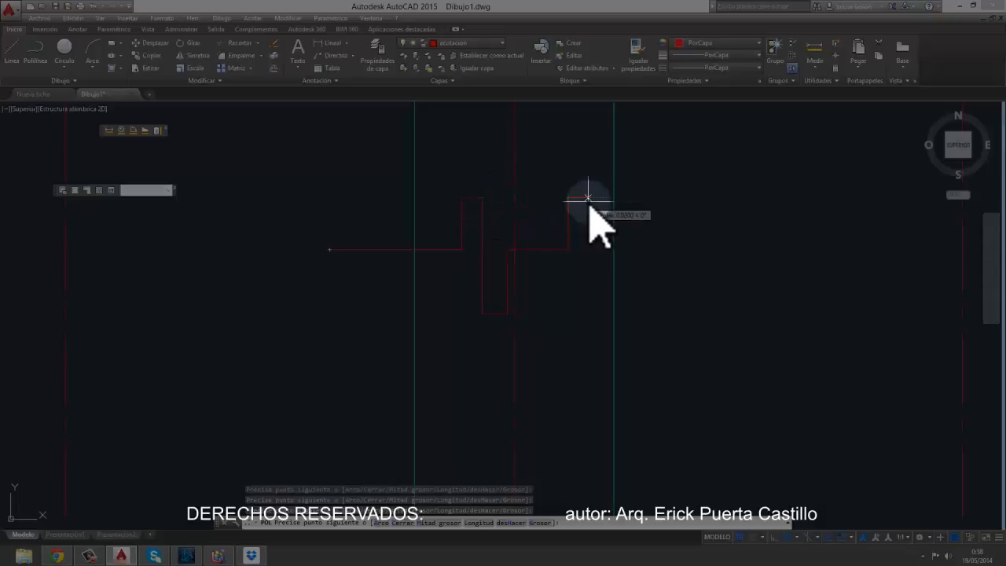
{"action": "left_click", "coordinate": [587, 198]}
{"action": "left_click", "coordinate": [587, 319]}
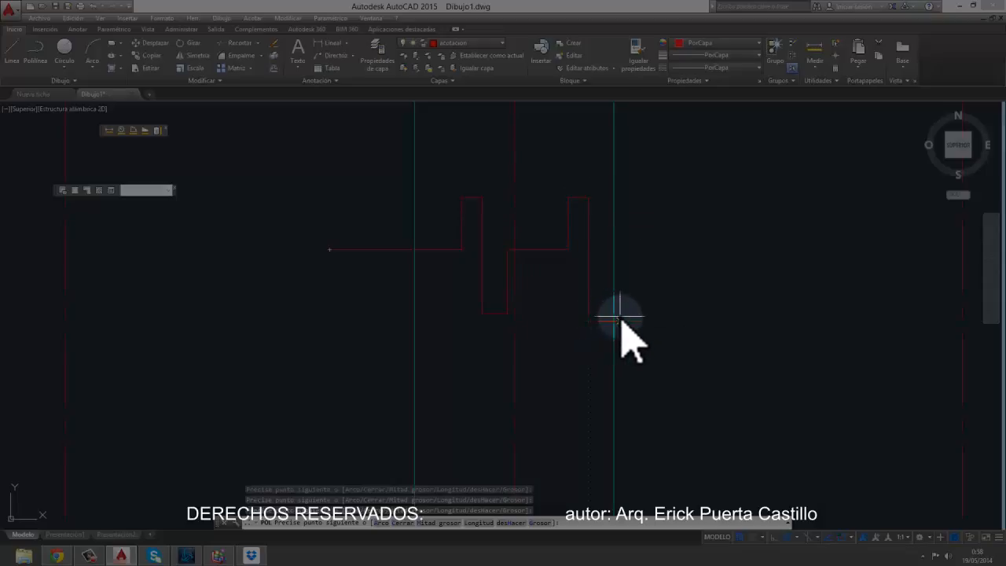
{"action": "left_click", "coordinate": [620, 319]}
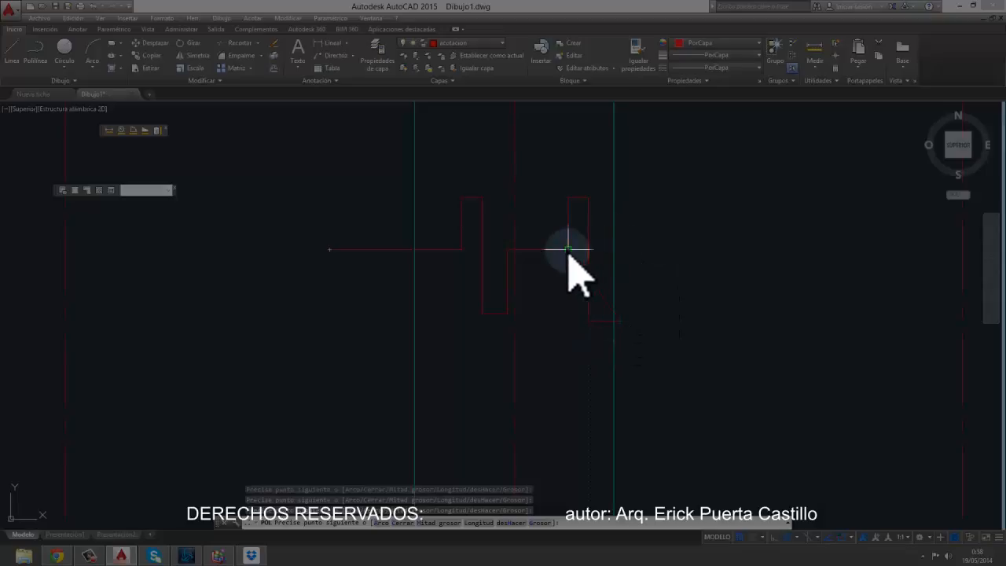
{"action": "left_click", "coordinate": [620, 250]}
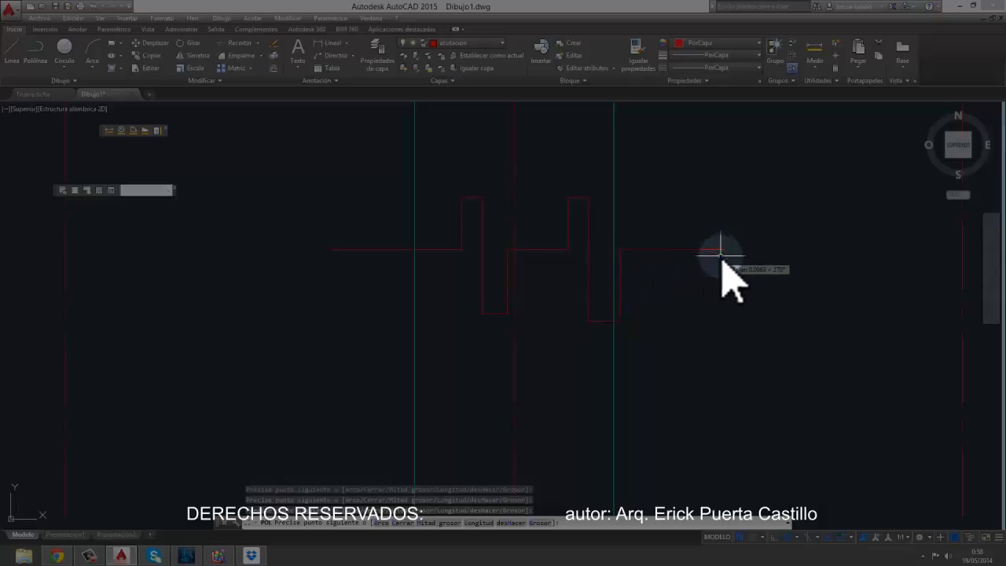
{"action": "left_click", "coordinate": [721, 250]}
{"action": "key", "text": "Return"}
Step: Move the break-line polyline slightly to the left, centring it on the shaft
{"action": "left_click", "coordinate": [658, 280]}
{"action": "left_click", "coordinate": [545, 280]}
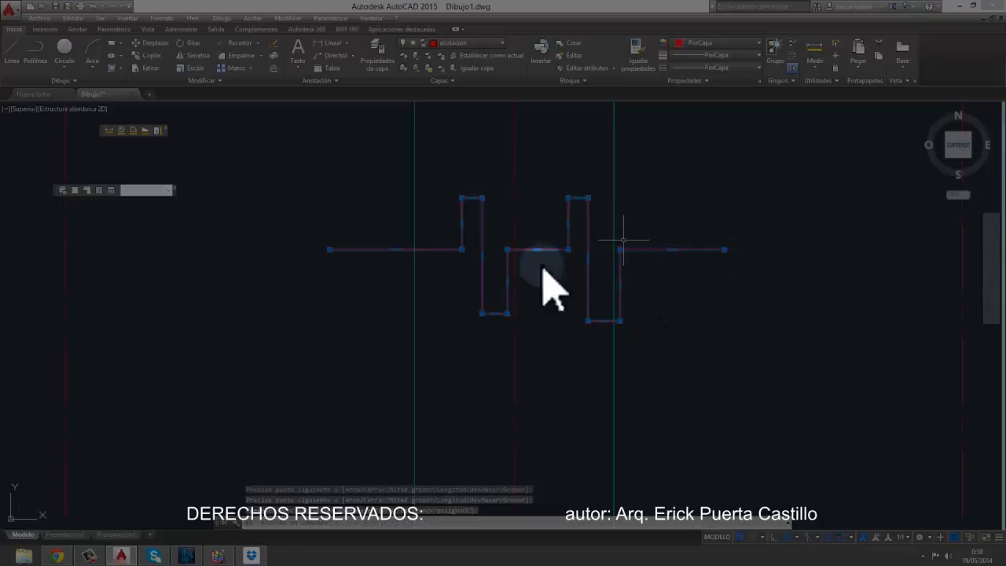
{"action": "left_click", "coordinate": [153, 47]}
{"action": "left_click", "coordinate": [762, 339]}
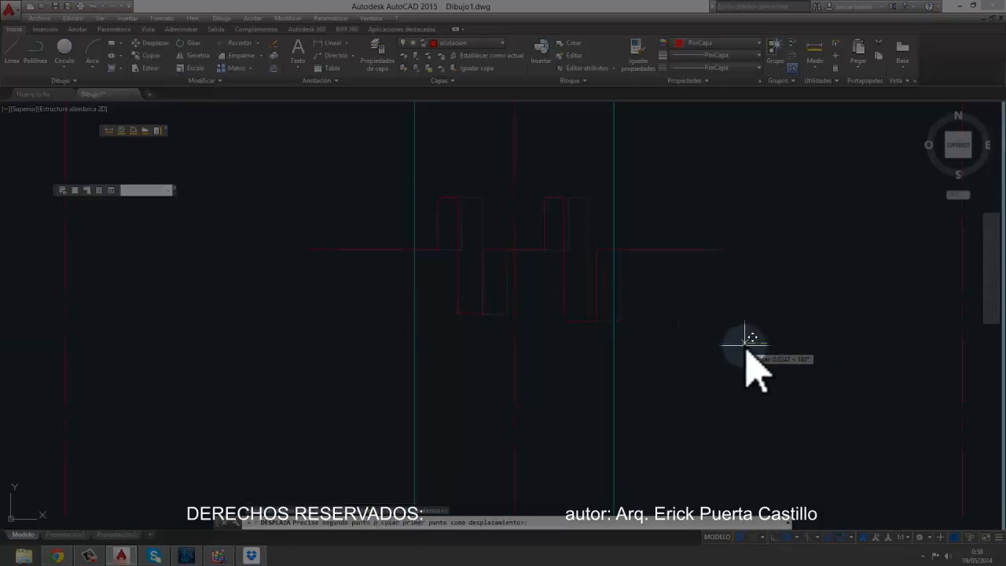
{"action": "left_click", "coordinate": [747, 344]}
Step: Trim the shaft's left and right lines above the break line
{"action": "scroll", "coordinate": [602, 321], "scroll_direction": "down", "scroll_amount": 5}
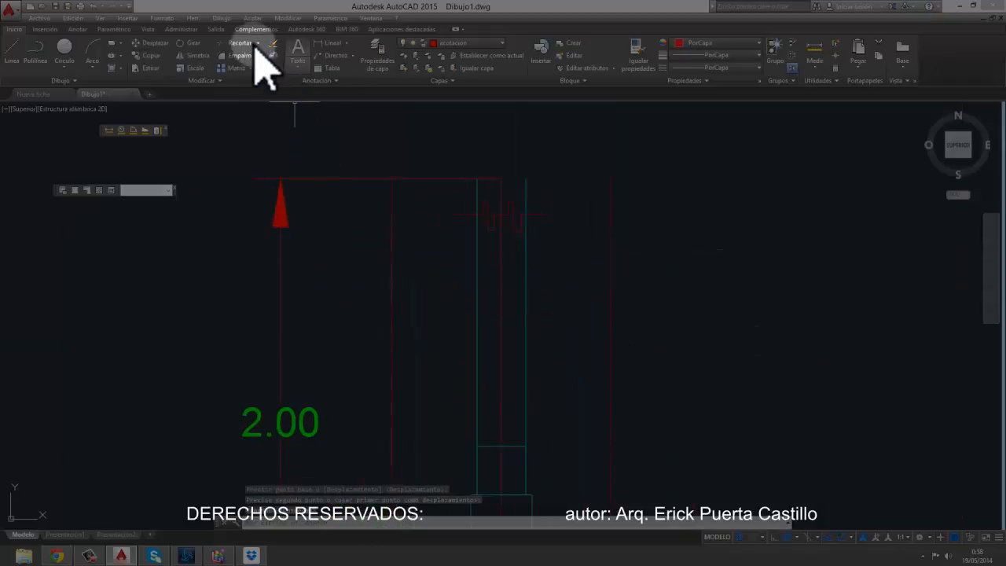
{"action": "left_click", "coordinate": [253, 46]}
{"action": "key", "text": "Return"}
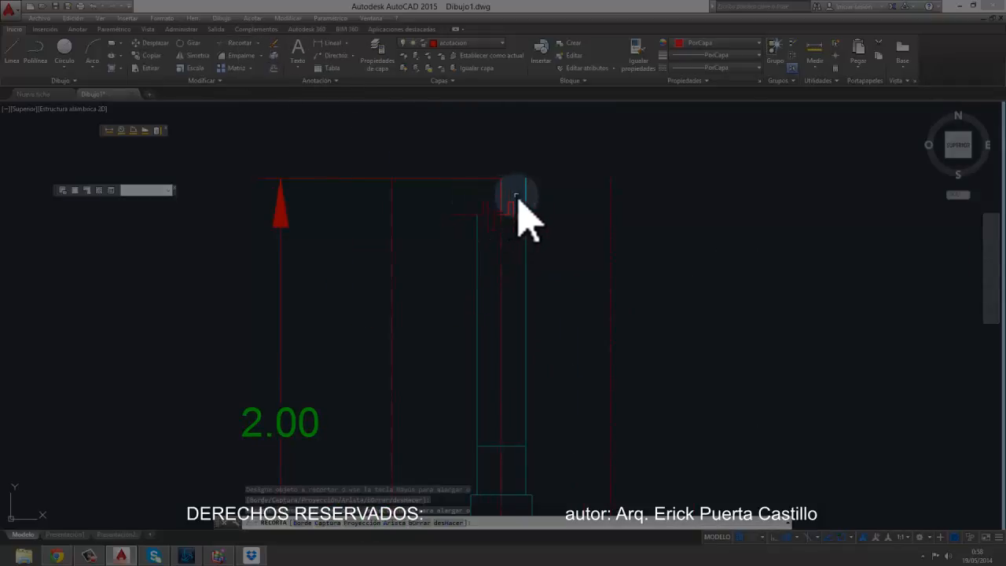
{"action": "left_click", "coordinate": [526, 185]}
{"action": "scroll", "coordinate": [487, 210], "scroll_direction": "down", "scroll_amount": 4}
{"action": "key", "text": "Escape"}
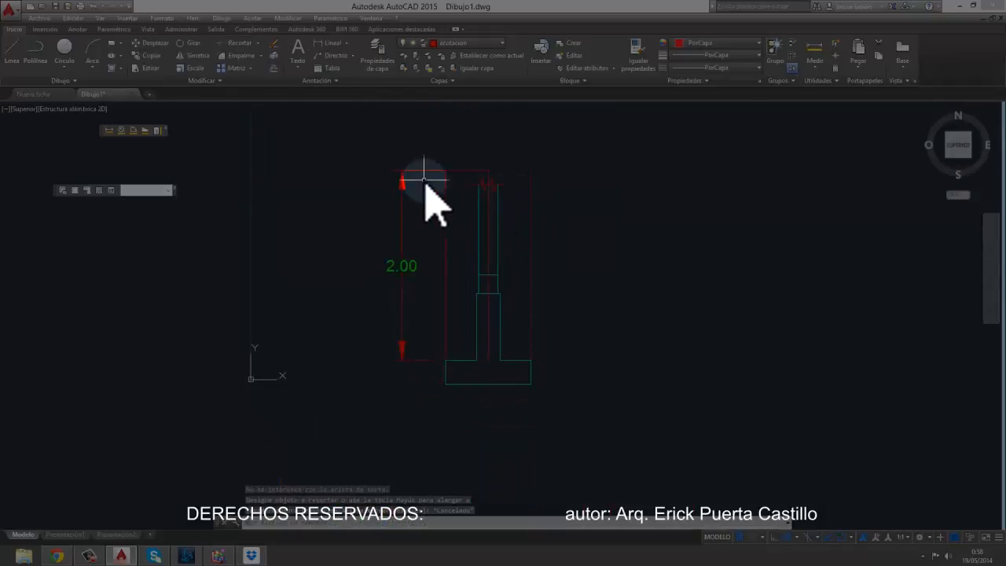
{"action": "left_click", "coordinate": [423, 176]}
{"action": "left_click", "coordinate": [363, 231]}
{"action": "scroll", "coordinate": [479, 169], "scroll_direction": "up", "scroll_amount": 2}
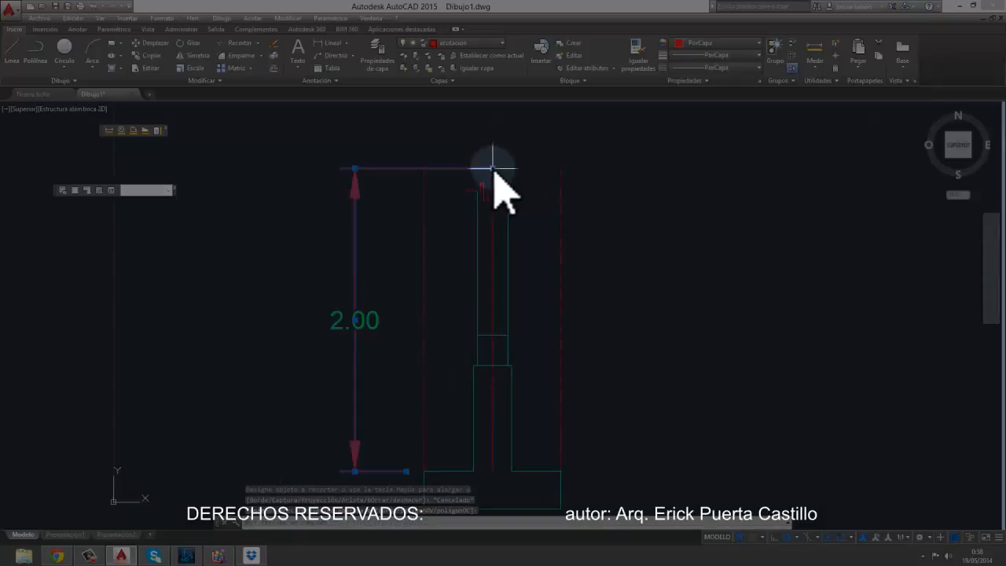
{"action": "left_click", "coordinate": [492, 168]}
{"action": "key", "text": "Escape"}
{"action": "left_click", "coordinate": [425, 293]}
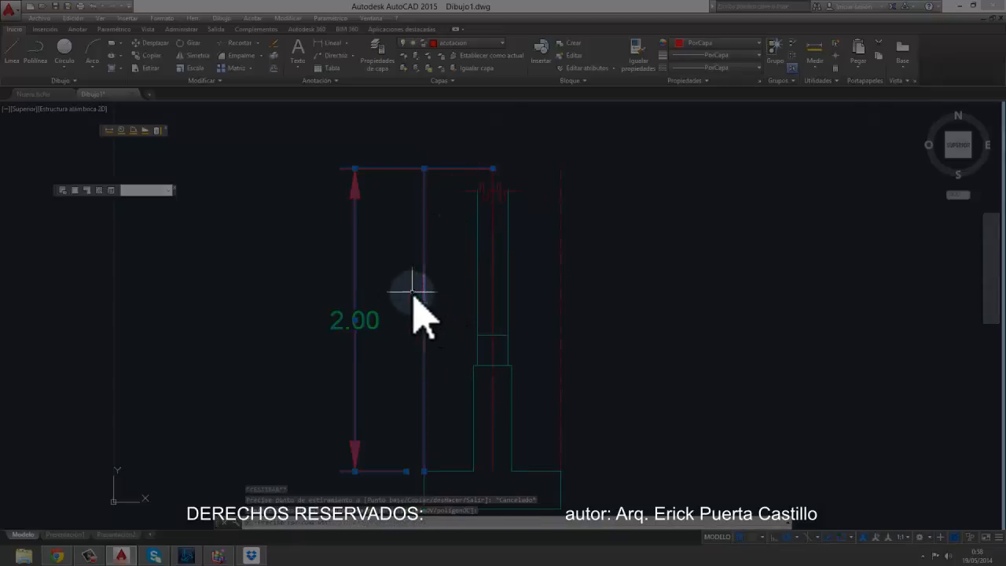
{"action": "key", "text": "Escape"}
Step: Try to erase the vertical construction lines beside the shaft, starting with the left one, and undo the erasure
{"action": "left_click", "coordinate": [437, 311]}
{"action": "left_click", "coordinate": [420, 287]}
{"action": "key", "text": "Delete"}
{"action": "left_click", "coordinate": [574, 278]}
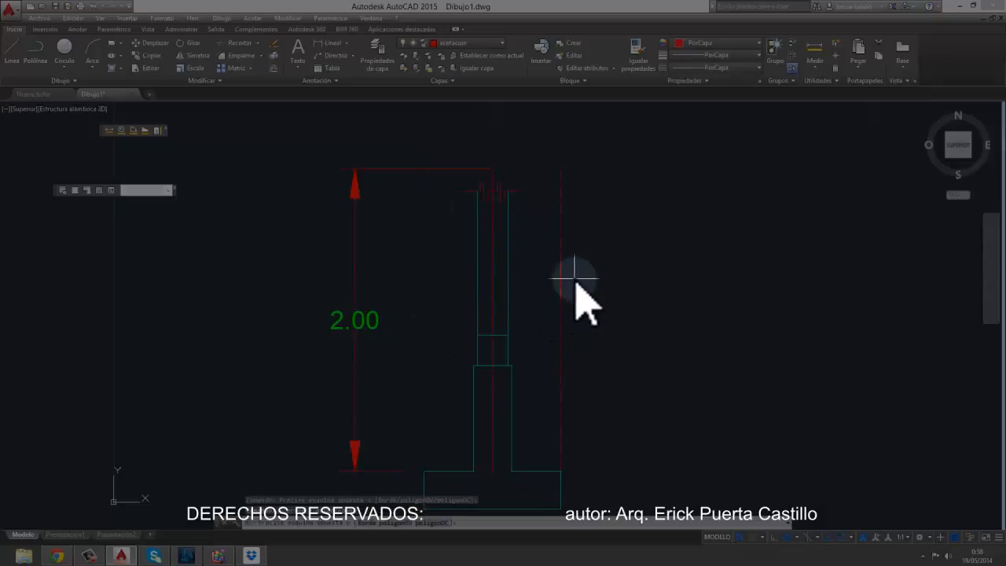
{"action": "left_click", "coordinate": [545, 266]}
{"action": "key", "text": "ctrl+z"}
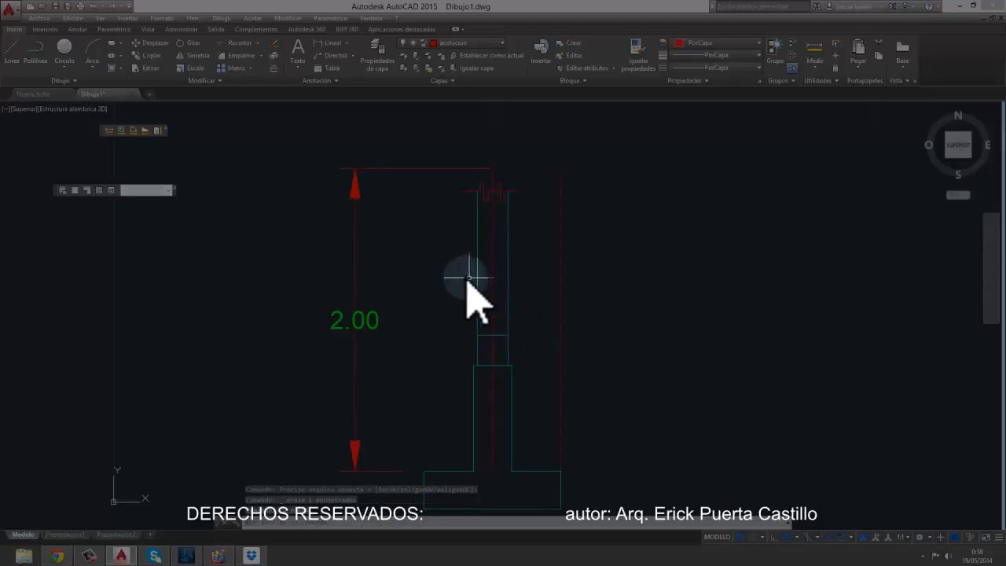
Step: Erase both vertical construction lines that rise from the base's outer edges on either side of the shaft
{"action": "left_click", "coordinate": [275, 45]}
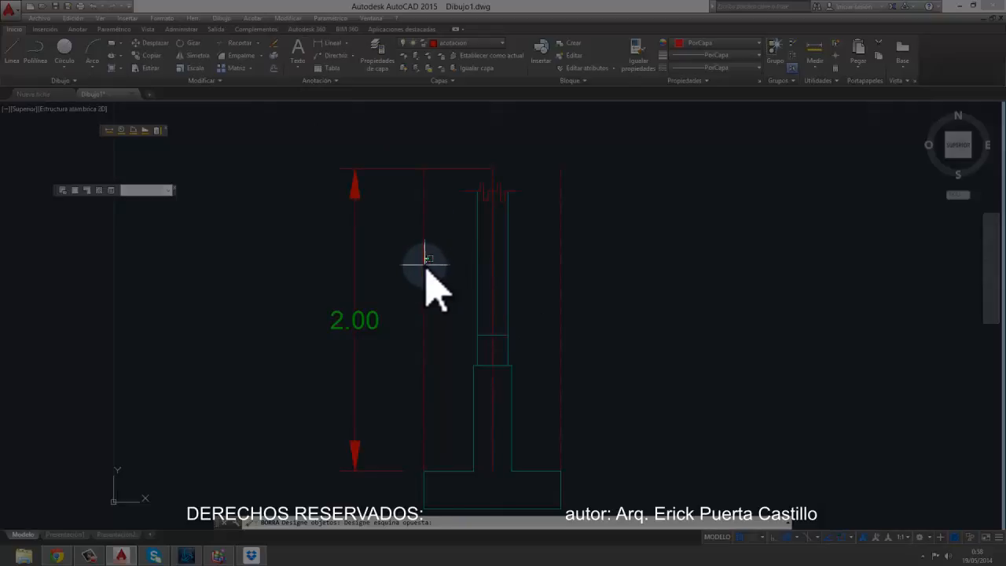
{"action": "left_click", "coordinate": [554, 278]}
{"action": "key", "text": "Return"}
{"action": "middle_click_drag", "start_coordinate": [550, 302], "coordinate": [539, 240]}
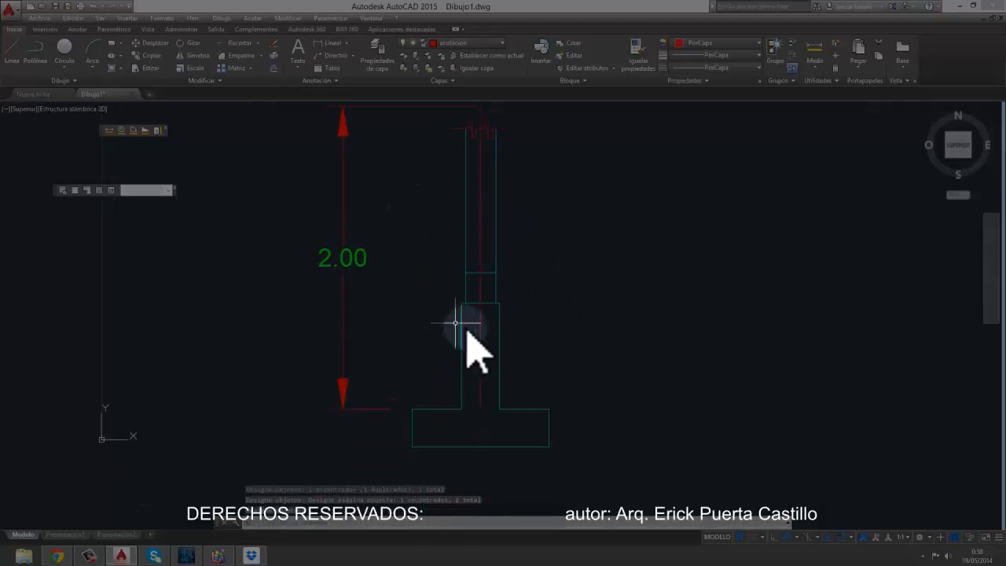
{"action": "middle_click_drag", "start_coordinate": [440, 361], "coordinate": [445, 352]}
{"action": "mouse_move", "coordinate": [493, 247]}
{"action": "middle_mouse_down"}
{"action": "mouse_move", "coordinate": [463, 286]}
{"action": "mouse_move", "coordinate": [494, 243]}
{"action": "mouse_move", "coordinate": [483, 203]}
{"action": "middle_mouse_up"}
{"action": "left_click", "coordinate": [330, 46]}
{"action": "scroll", "coordinate": [518, 351], "scroll_direction": "up", "scroll_amount": 2}
{"action": "scroll", "coordinate": [475, 324], "scroll_direction": "down", "scroll_amount": 2}
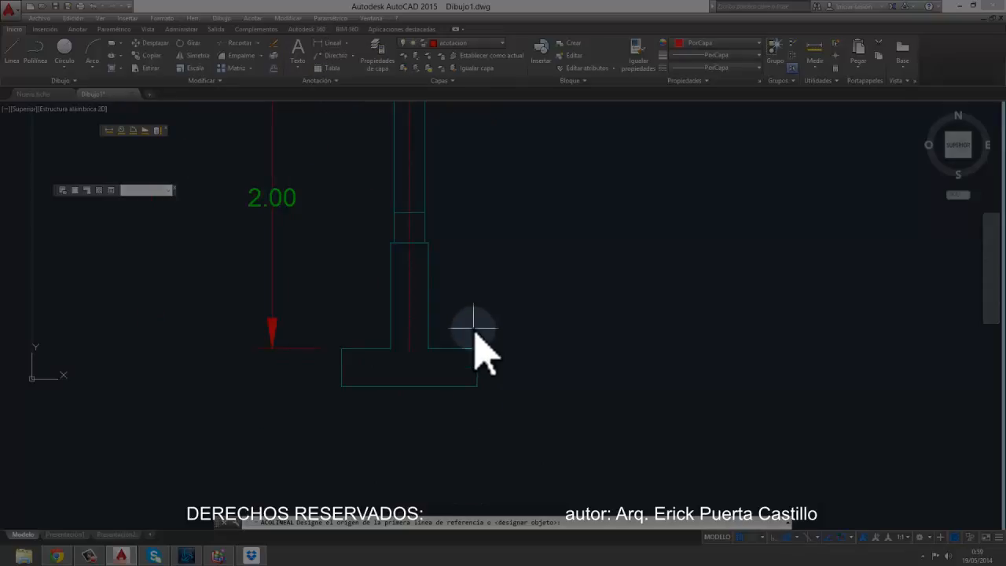
{"action": "middle_click_drag", "start_coordinate": [472, 326], "coordinate": [479, 353]}
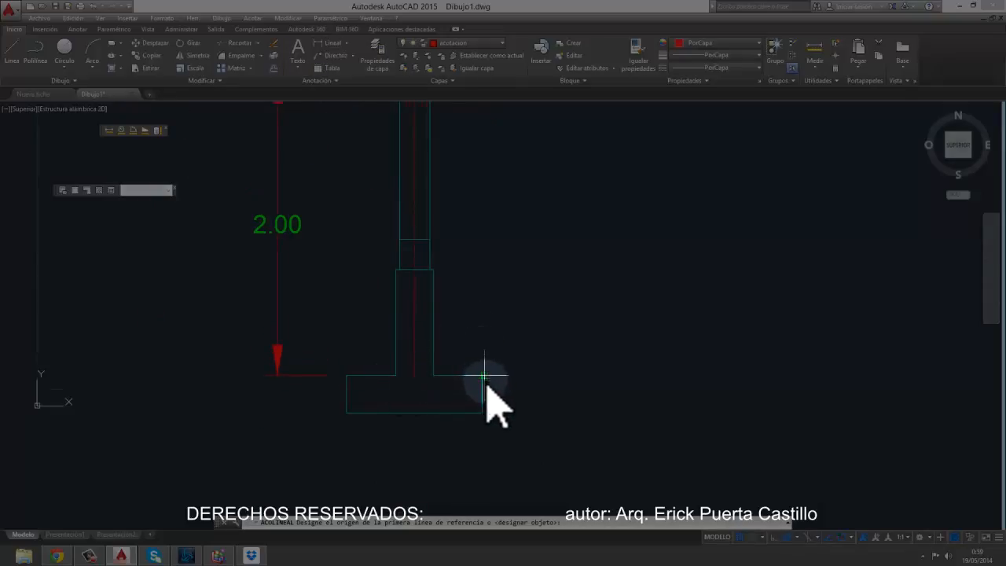
{"action": "left_click", "coordinate": [483, 410]}
{"action": "left_click", "coordinate": [482, 376]}
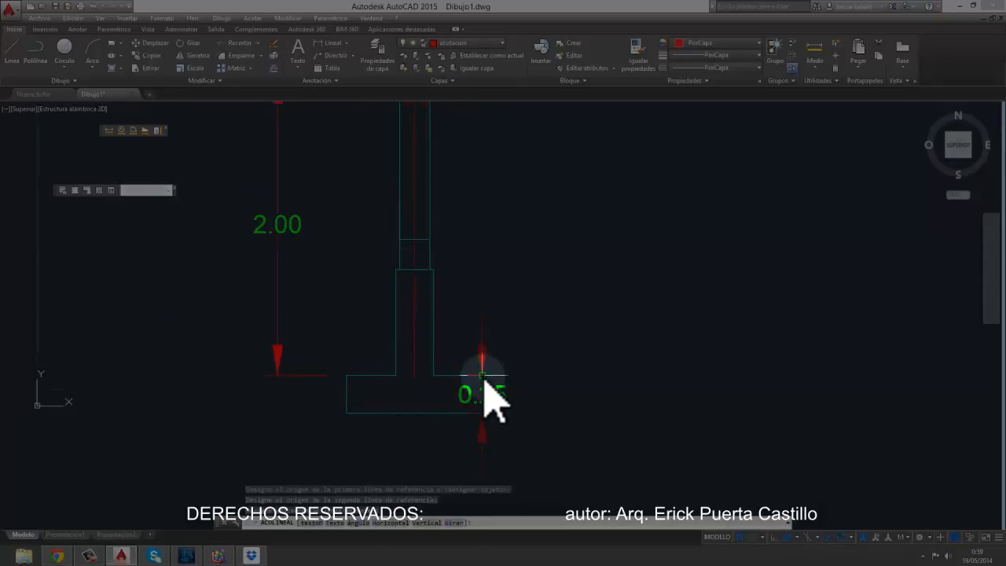
{"action": "key", "text": "Escape"}
Step: Add a linear dimension for the base's height, placed just outside its right edge
{"action": "scroll", "coordinate": [488, 407], "scroll_direction": "up", "scroll_amount": 2}
{"action": "key", "text": "Return"}
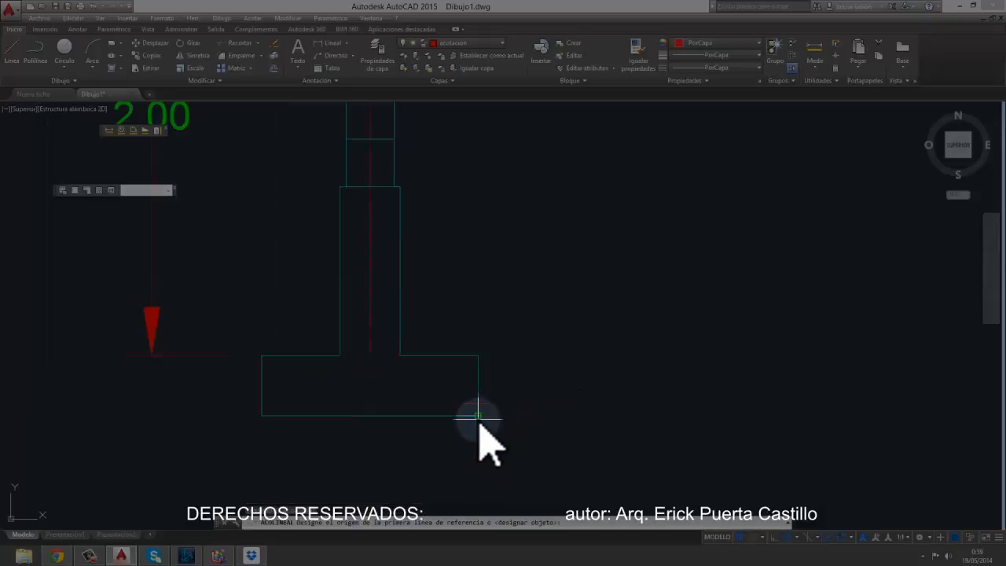
{"action": "left_click", "coordinate": [478, 416]}
{"action": "left_click", "coordinate": [476, 356]}
{"action": "scroll", "coordinate": [521, 337], "scroll_direction": "down", "scroll_amount": 2}
{"action": "left_click", "coordinate": [527, 338]}
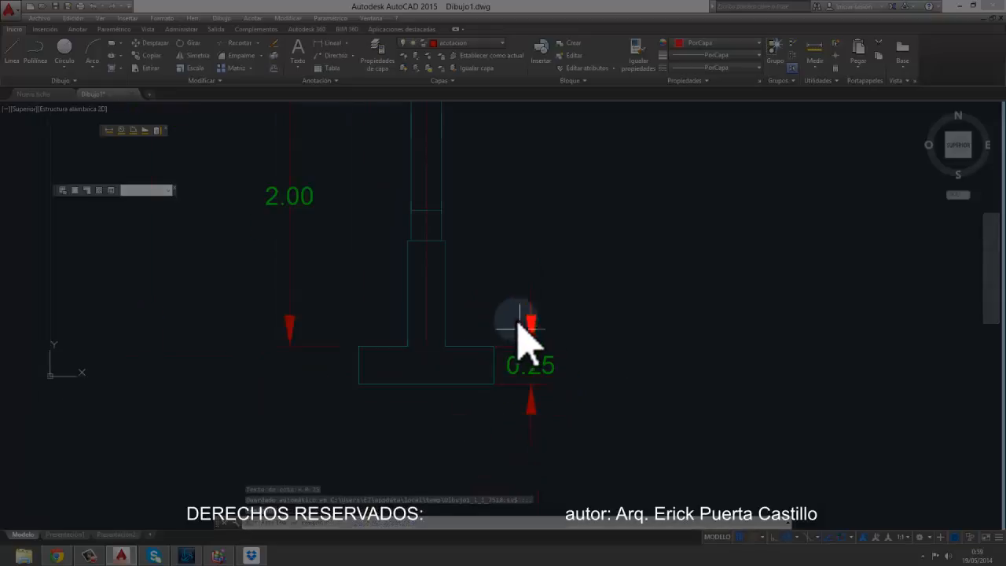
Step: Continue the dimension chain upward from the base's height dimension to the lower shaft's top, the horizontal joint above it and the break line
{"action": "scroll", "coordinate": [467, 348], "scroll_direction": "up", "scroll_amount": 4}
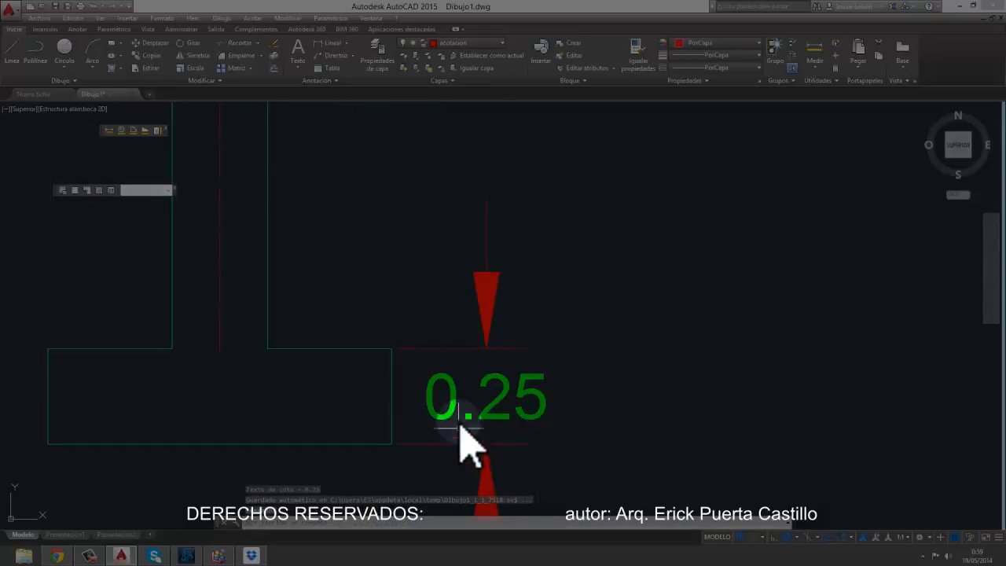
{"action": "scroll", "coordinate": [509, 384], "scroll_direction": "down", "scroll_amount": 2}
{"action": "scroll", "coordinate": [503, 393], "scroll_direction": "down", "scroll_amount": 3}
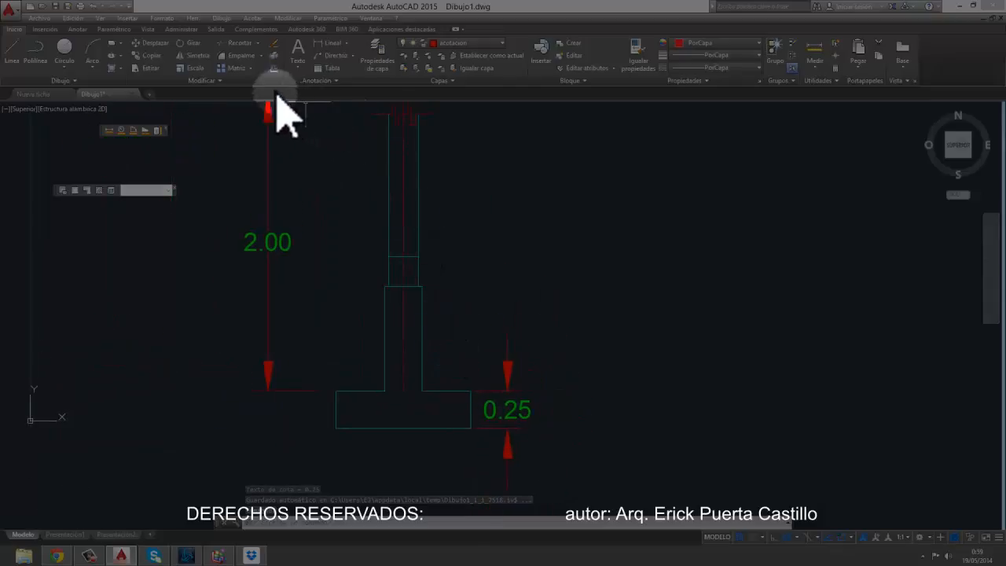
{"action": "left_click", "coordinate": [78, 29]}
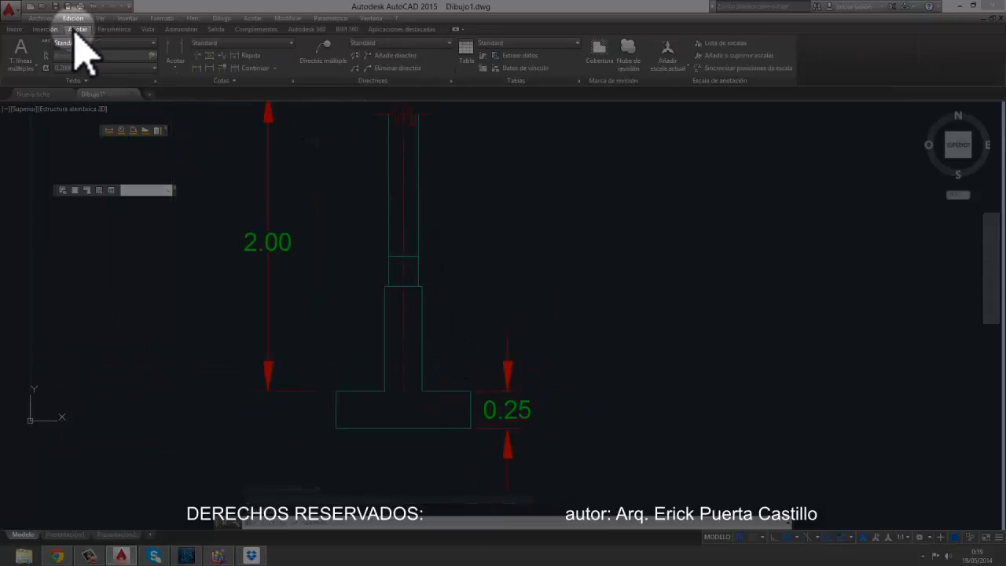
{"action": "left_click", "coordinate": [244, 69]}
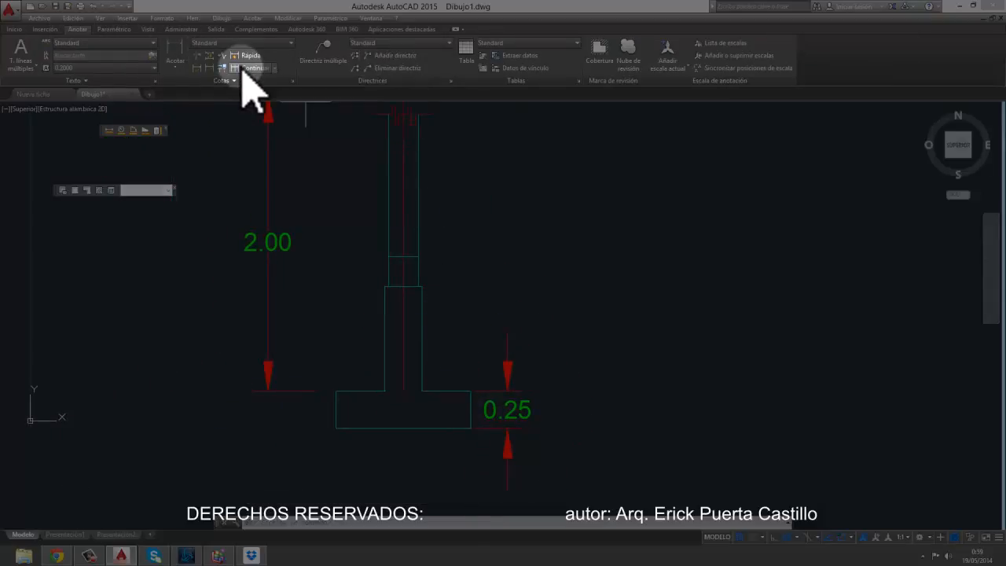
{"action": "left_click", "coordinate": [421, 287]}
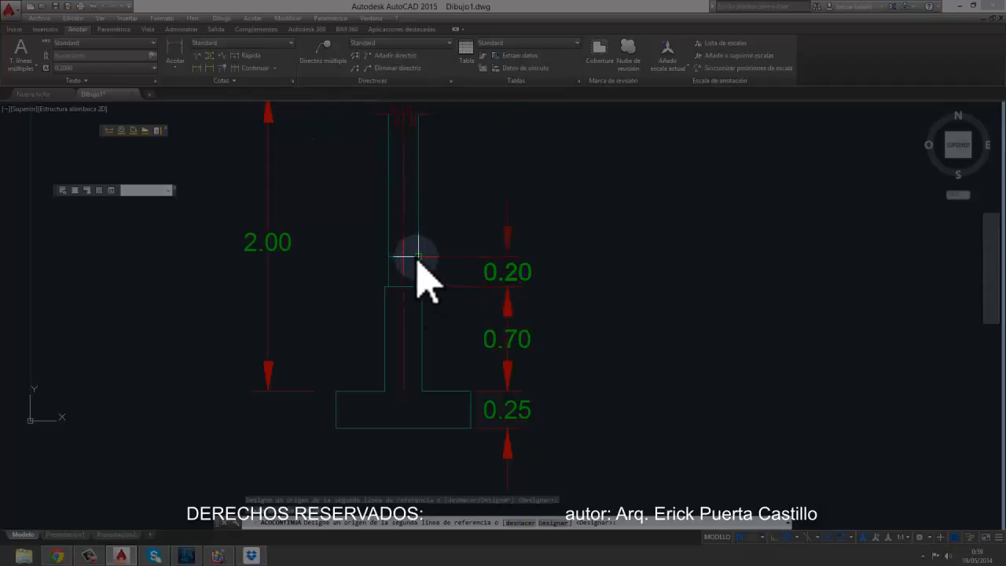
{"action": "left_click", "coordinate": [417, 256]}
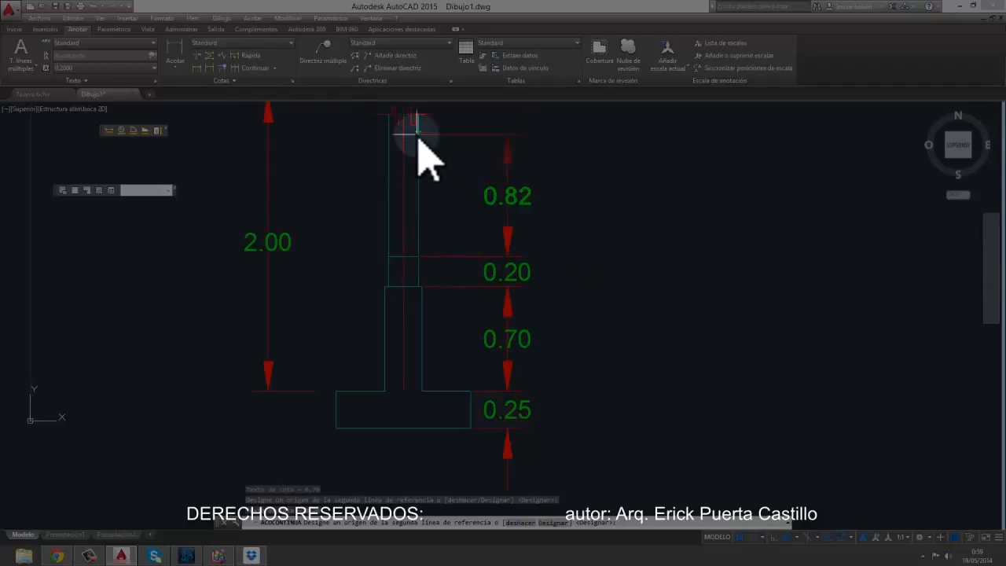
{"action": "left_click", "coordinate": [419, 114]}
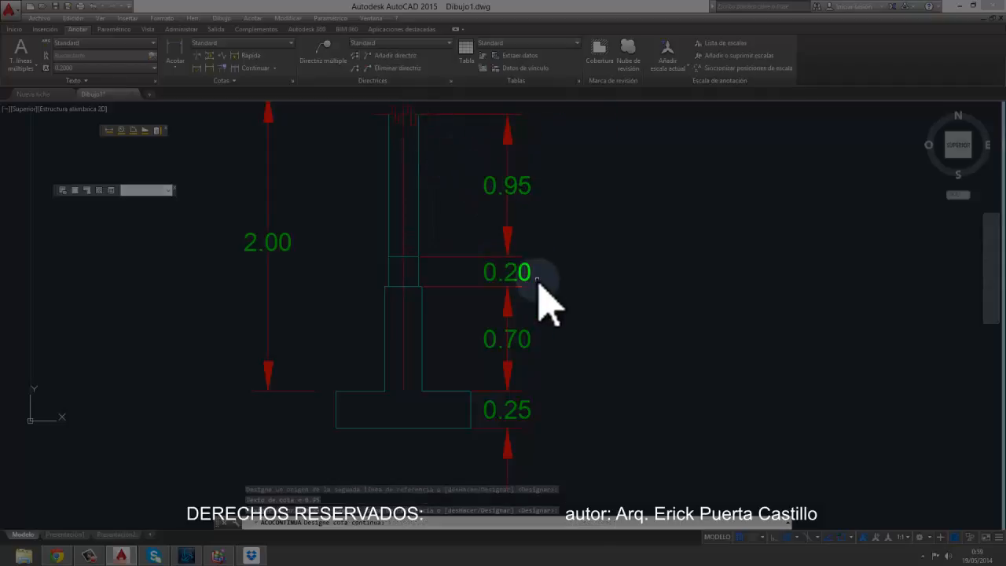
{"action": "scroll", "coordinate": [494, 287], "scroll_direction": "up", "scroll_amount": 2}
{"action": "middle_click_drag", "start_coordinate": [502, 219], "coordinate": [533, 337]}
{"action": "scroll", "coordinate": [548, 272], "scroll_direction": "down", "scroll_amount": 2}
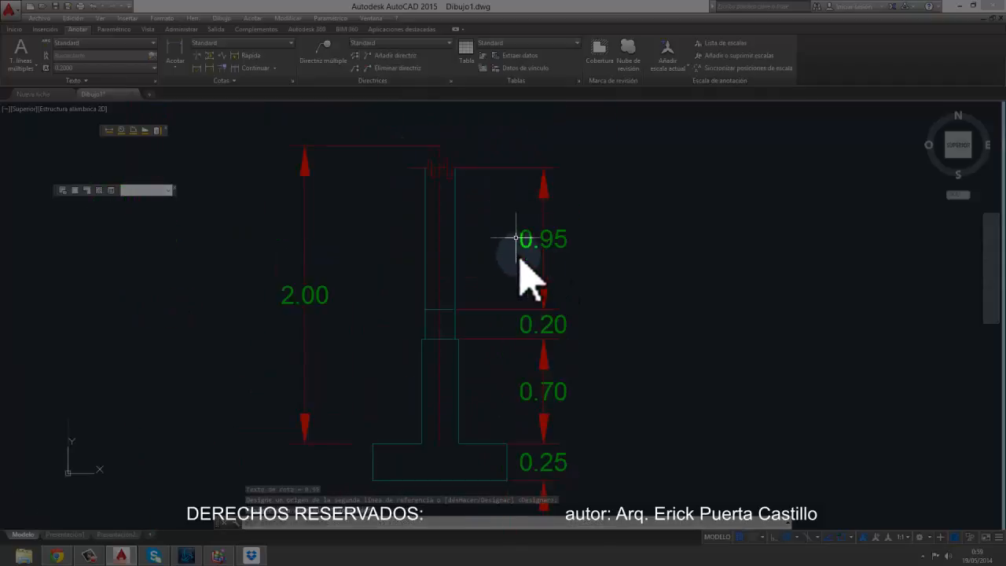
{"action": "middle_click_drag", "start_coordinate": [523, 272], "coordinate": [501, 202]}
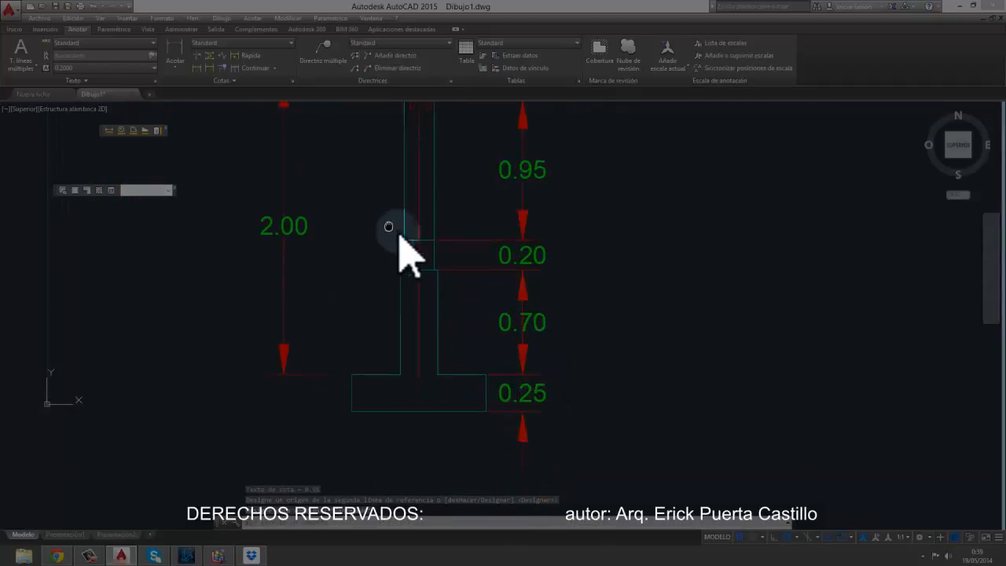
{"action": "middle_click_drag", "start_coordinate": [388, 227], "coordinate": [478, 269]}
{"action": "key", "text": "Escape"}
Step: Stretch the overall height dimension's lower origin down to the base's bottom-left corner
{"action": "left_click", "coordinate": [396, 417]}
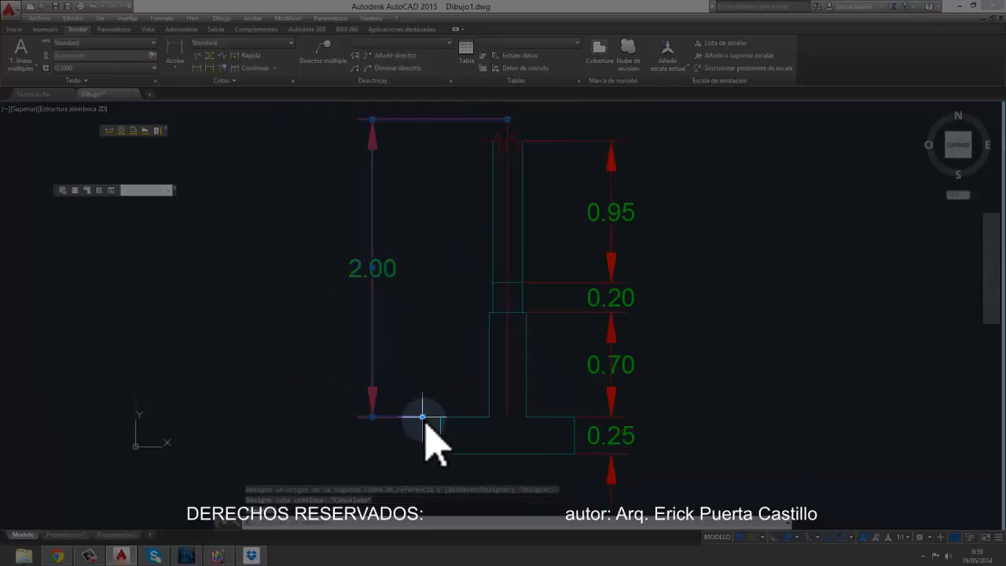
{"action": "left_click", "coordinate": [425, 417]}
{"action": "left_click", "coordinate": [437, 454]}
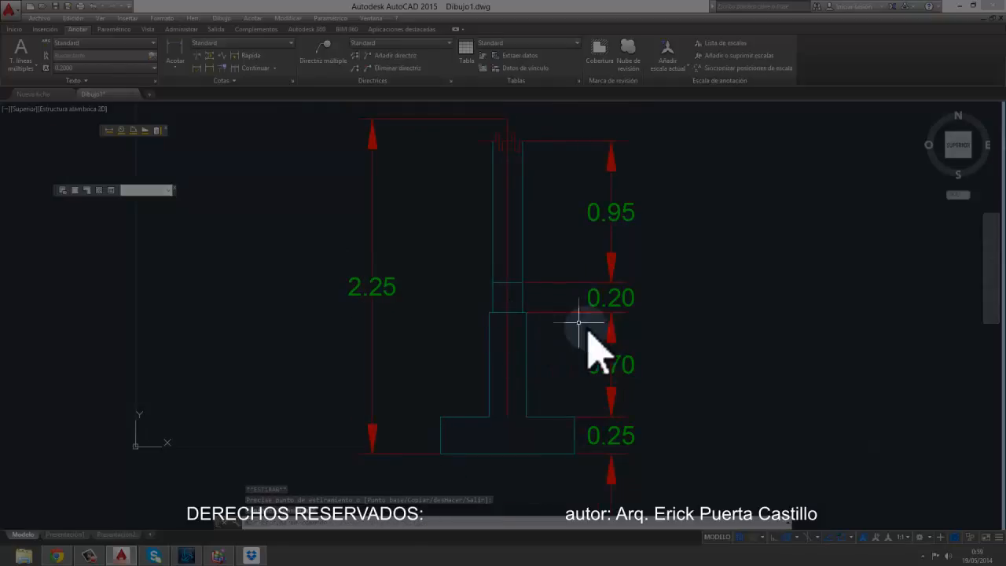
{"action": "scroll", "coordinate": [601, 341], "scroll_direction": "up", "scroll_amount": 3}
{"action": "scroll", "coordinate": [503, 250], "scroll_direction": "down", "scroll_amount": 3}
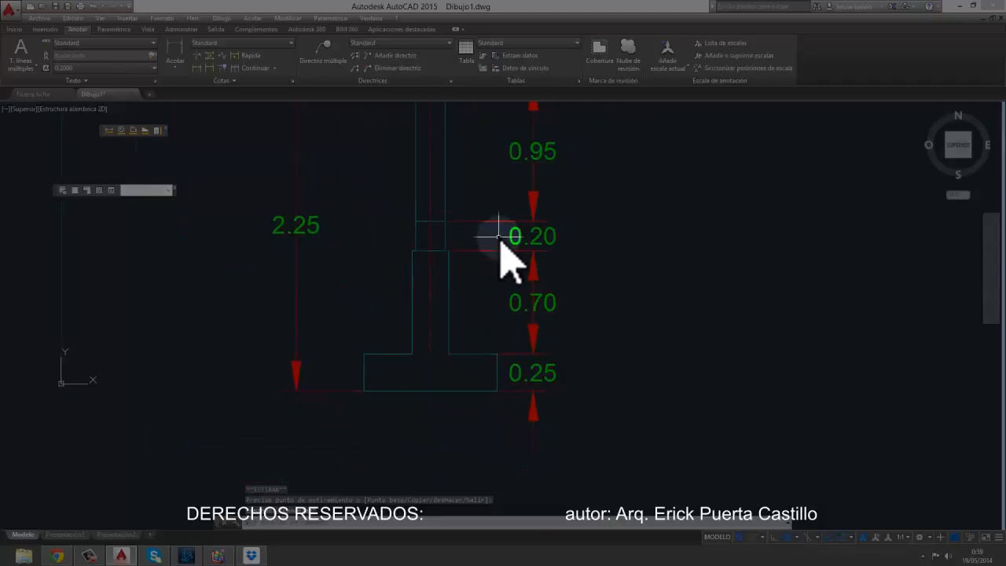
{"action": "scroll", "coordinate": [385, 232], "scroll_direction": "up", "scroll_amount": 5}
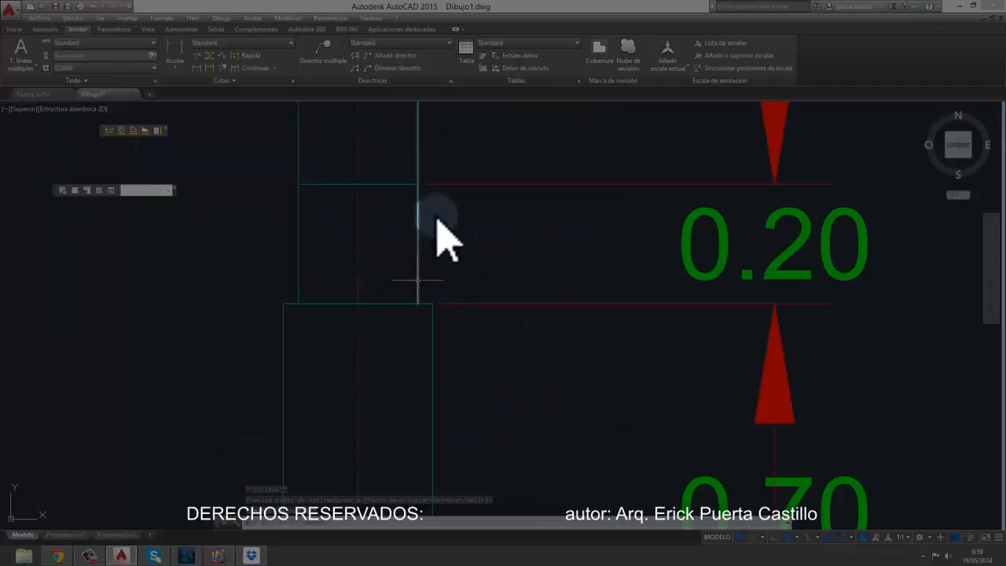
{"action": "scroll", "coordinate": [497, 230], "scroll_direction": "down", "scroll_amount": 3}
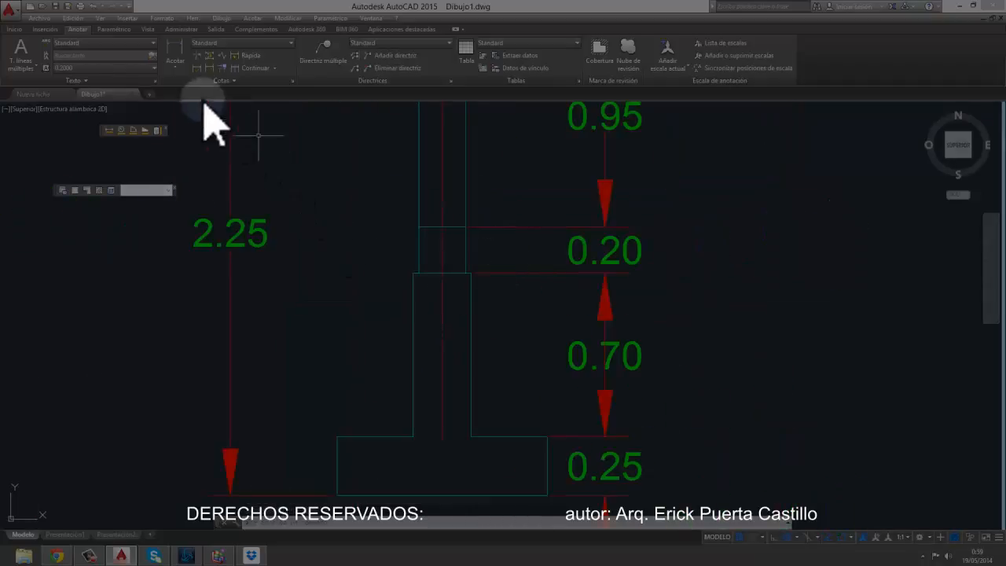
Step: Create a new dimension style named pequeña based on Standard, for all dimensions
{"action": "left_click", "coordinate": [164, 18]}
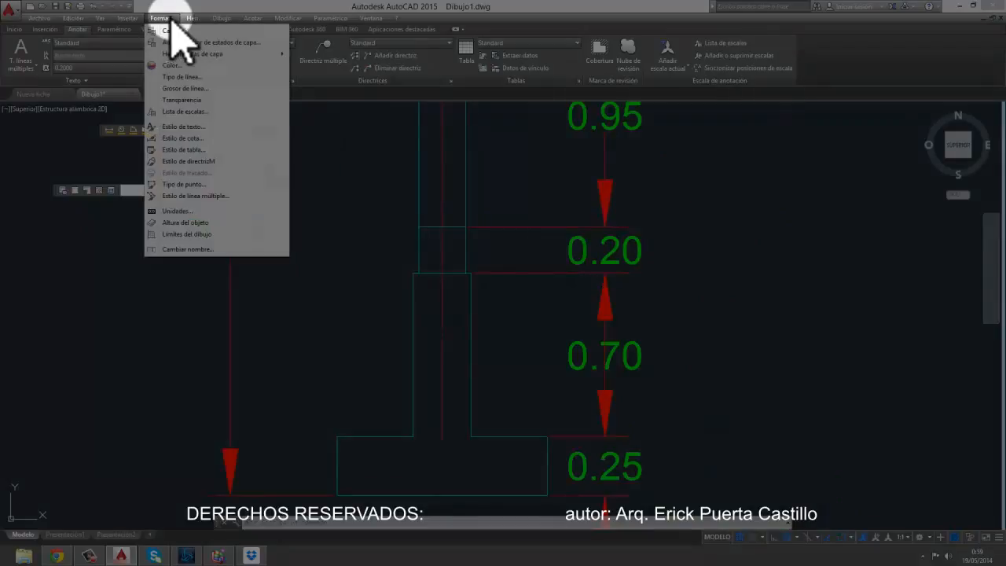
{"action": "left_click", "coordinate": [177, 138]}
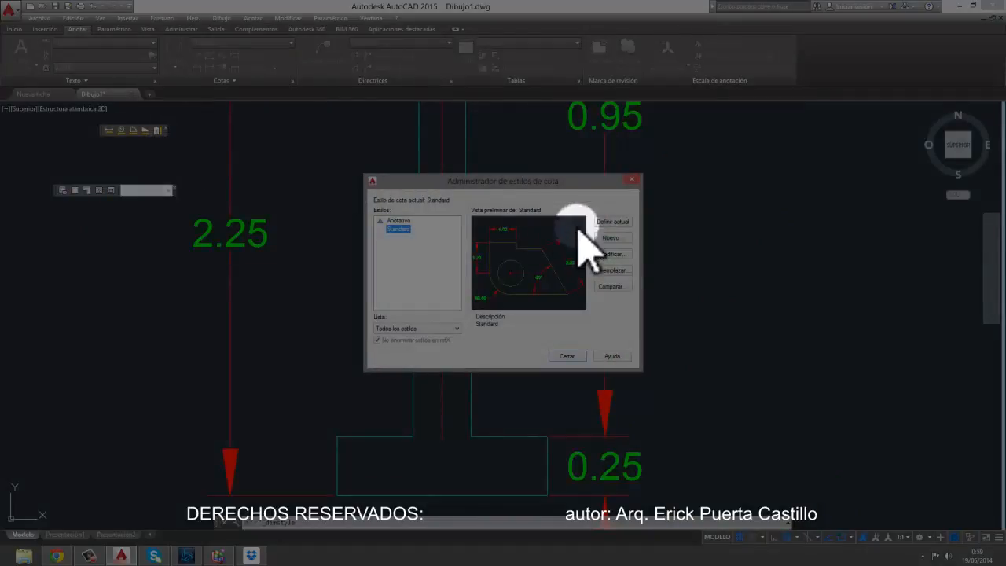
{"action": "left_click", "coordinate": [615, 253]}
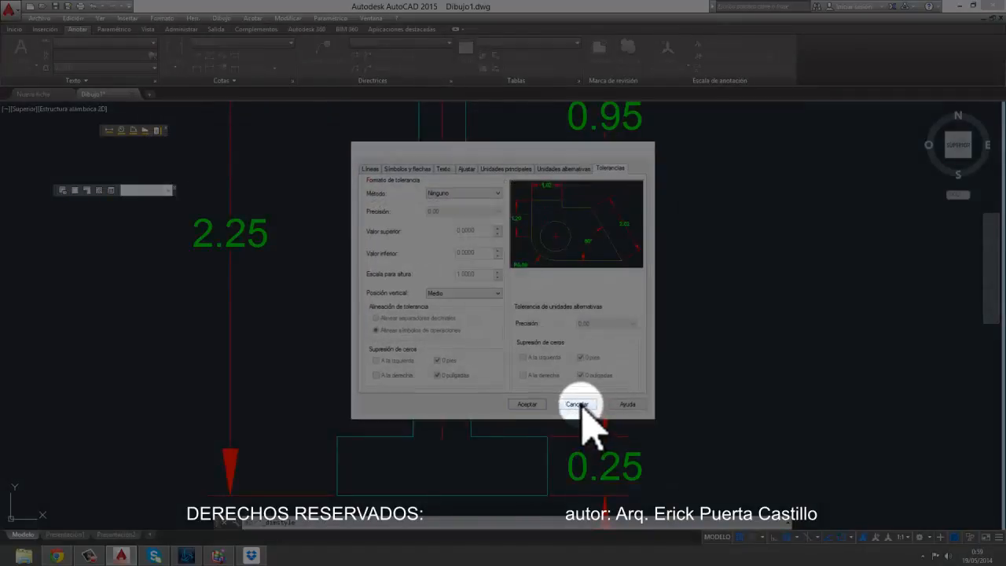
{"action": "left_click", "coordinate": [579, 415]}
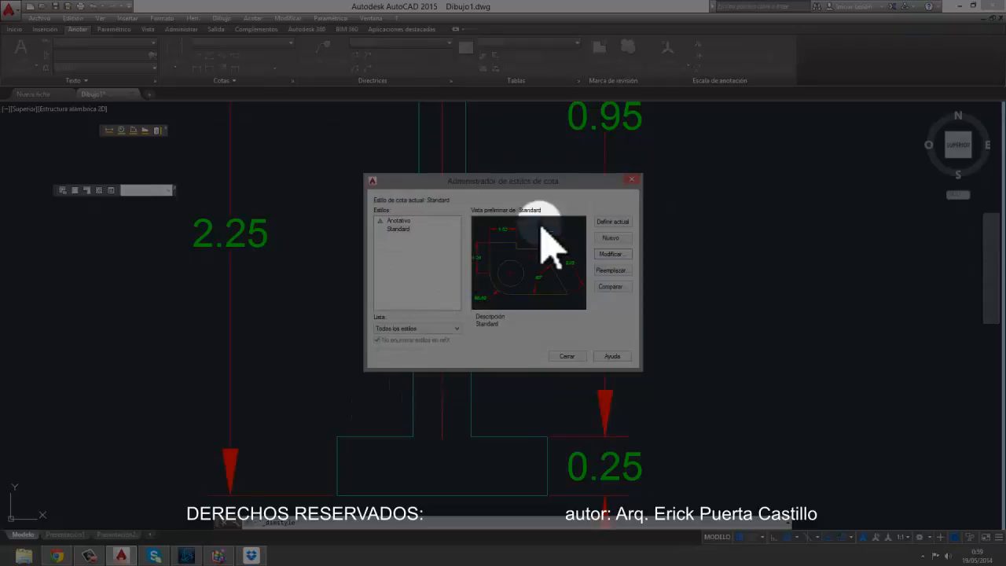
{"action": "left_click", "coordinate": [616, 239]}
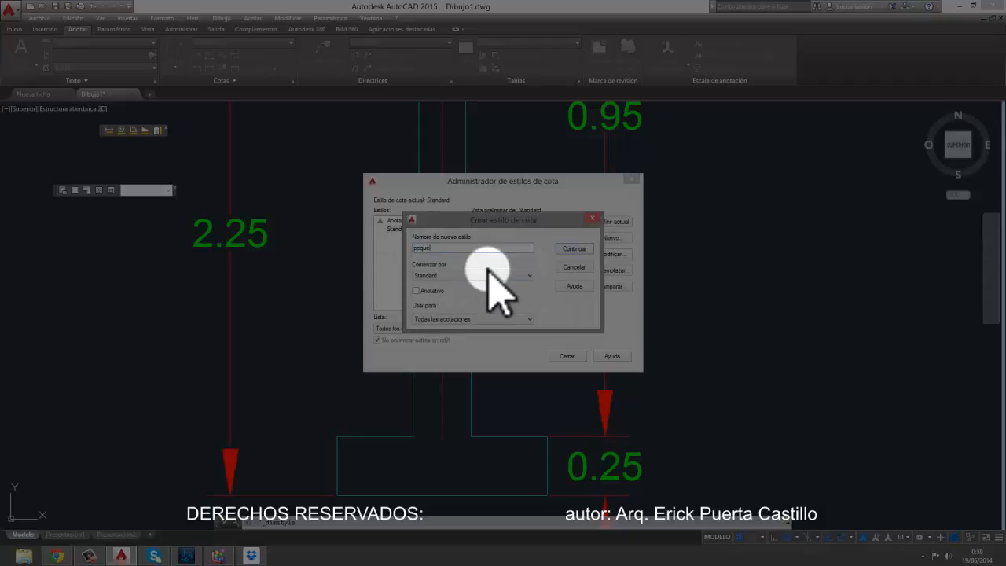
{"action": "left_click", "coordinate": [578, 248]}
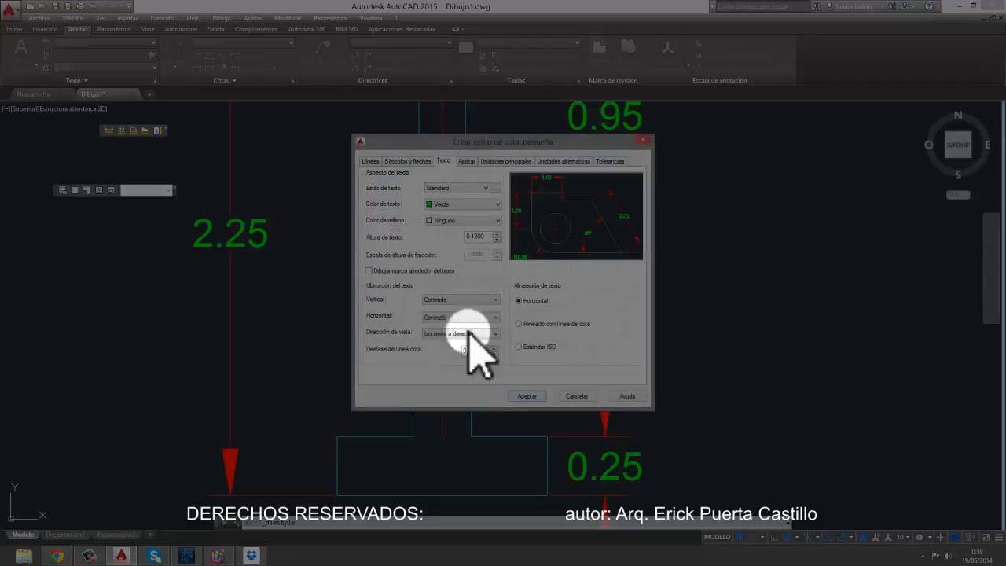
Step: Set both dimension arrowheads of the pequeña style to Oblicuo grueso with an arrow size of 0.1
{"action": "left_click", "coordinate": [369, 161]}
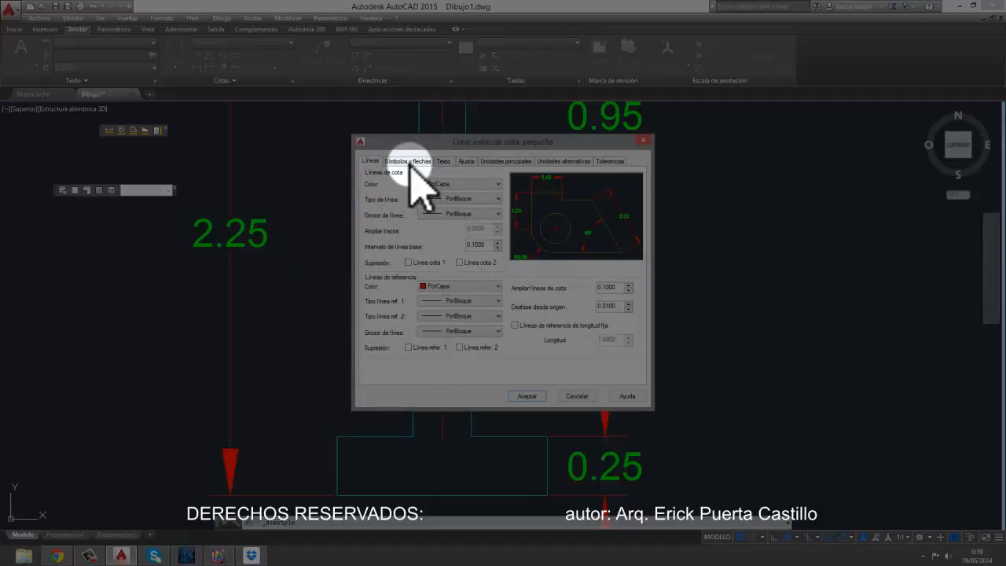
{"action": "left_click", "coordinate": [404, 162]}
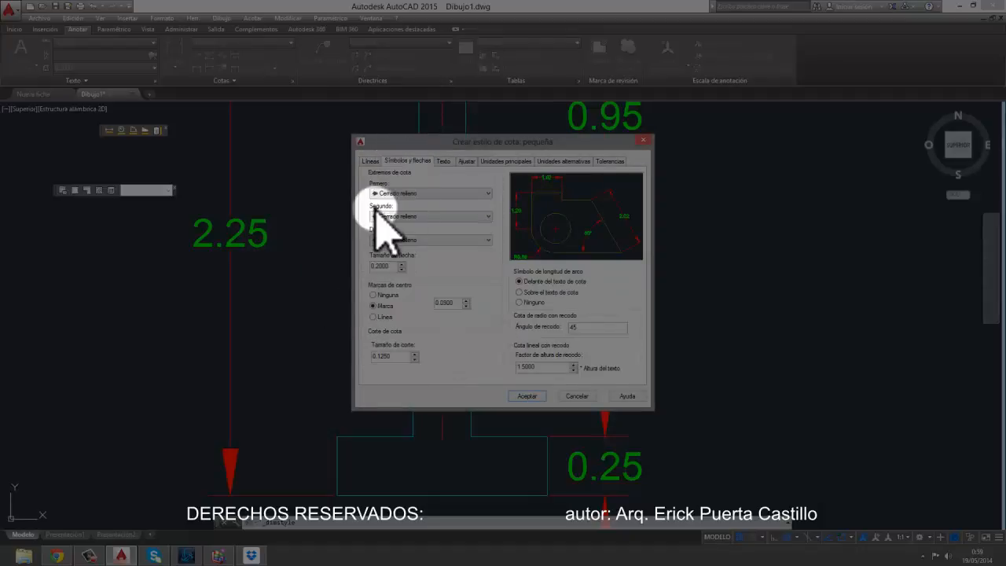
{"action": "left_click", "coordinate": [402, 193]}
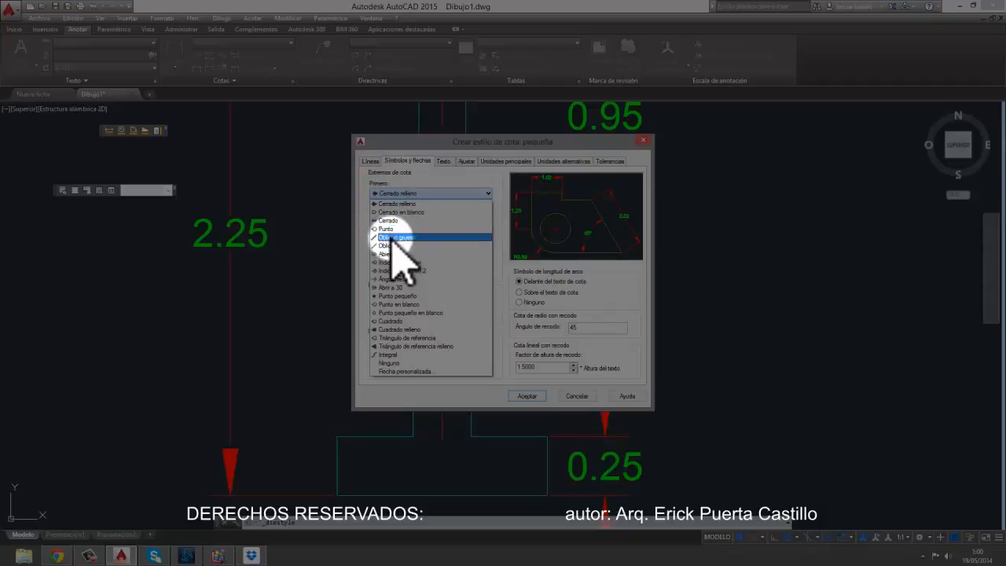
{"action": "left_click", "coordinate": [402, 239]}
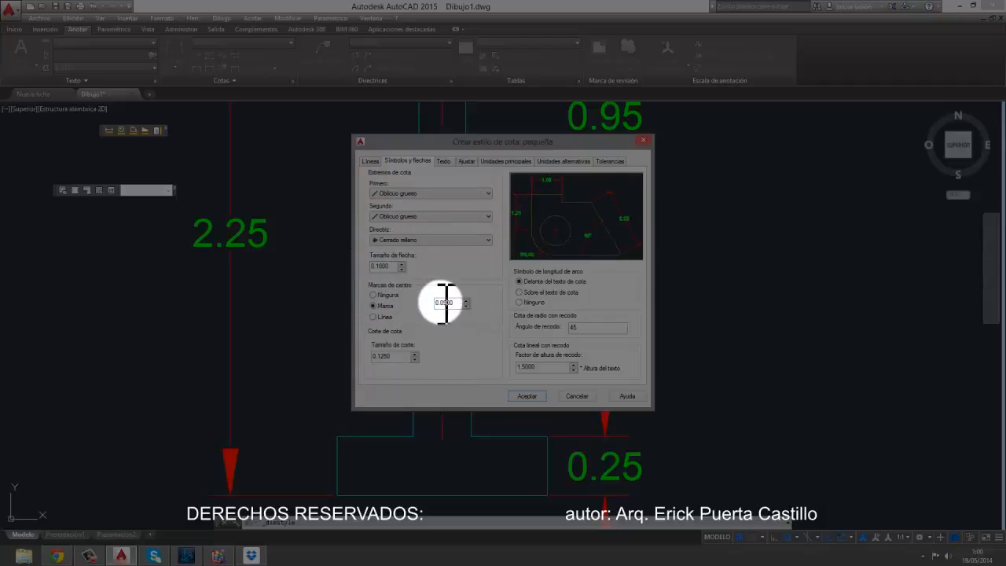
Step: Set the pequeña style's baseline spacing to 0.05 and its extension beyond the dimension lines to 0.05
{"action": "left_click", "coordinate": [445, 161]}
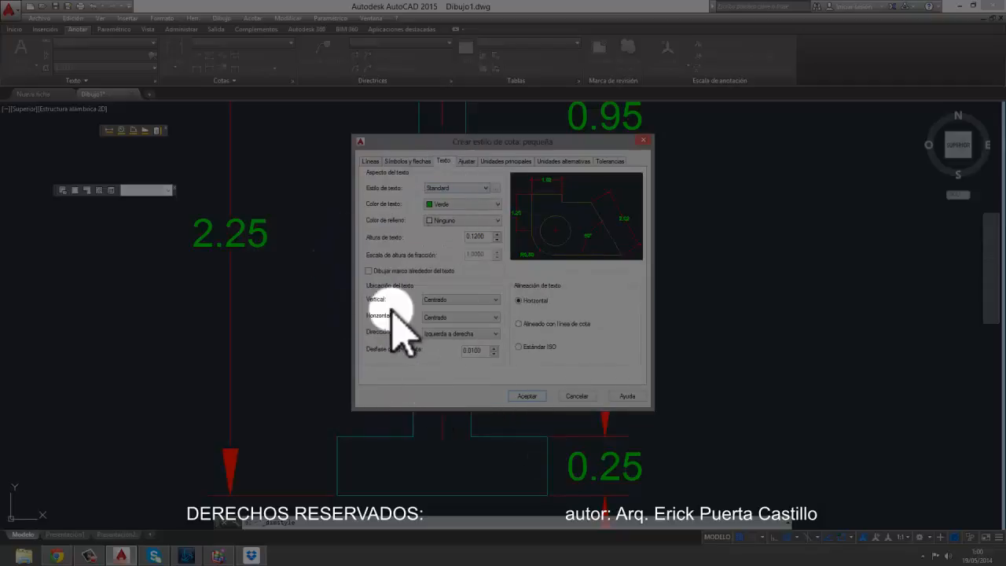
{"action": "left_click", "coordinate": [405, 161]}
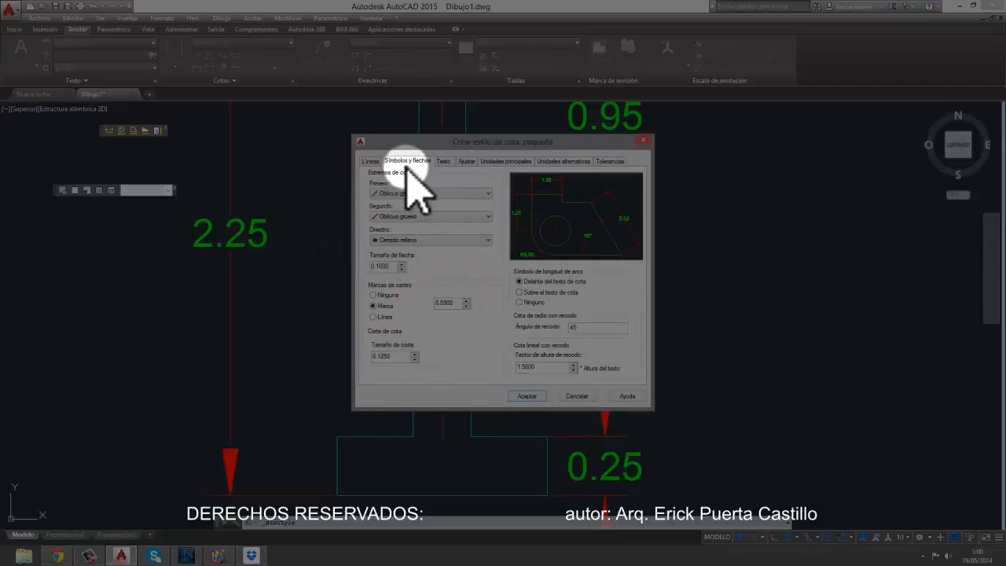
{"action": "left_click", "coordinate": [370, 161]}
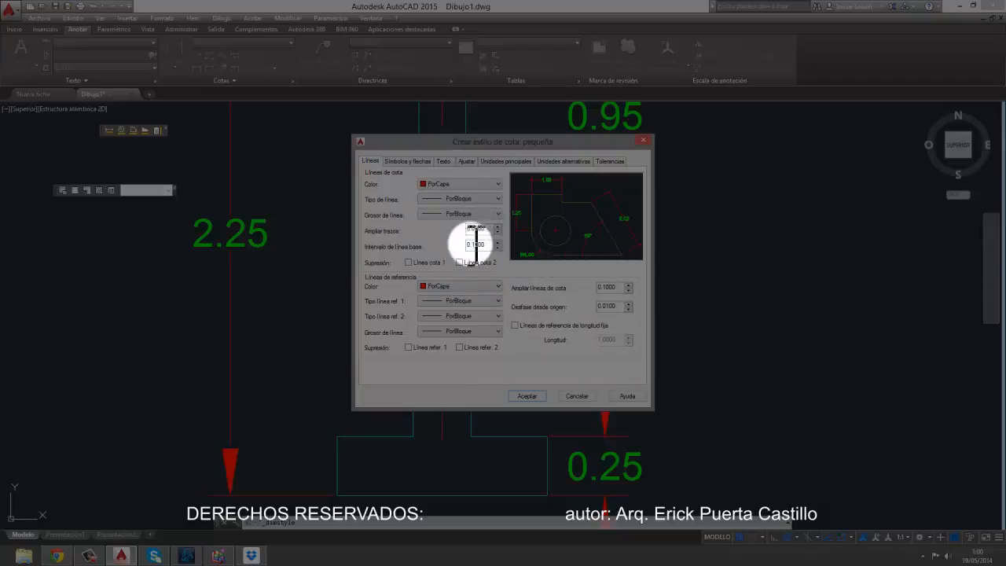
{"action": "type", "text": "0.0"}
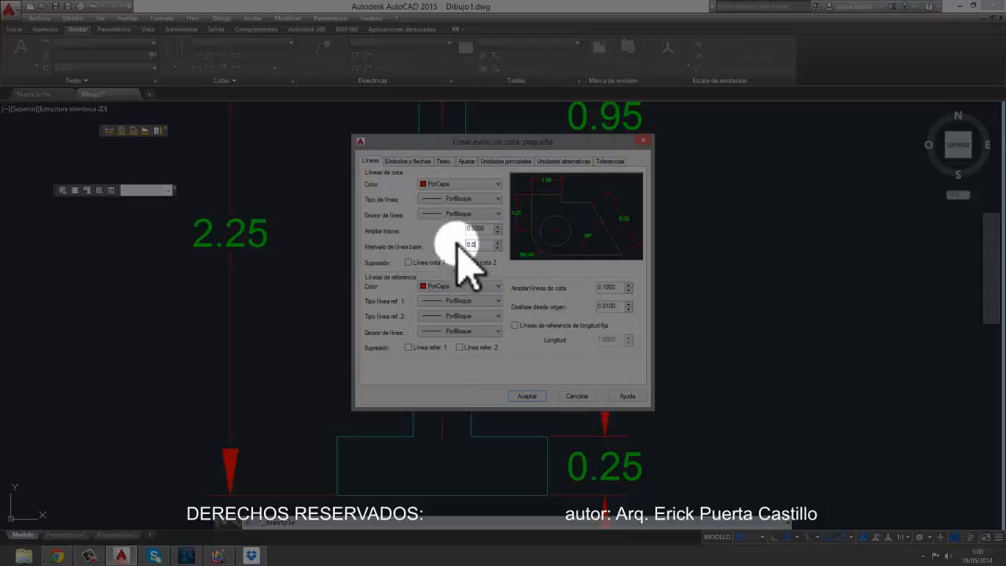
{"action": "type", "text": "500"}
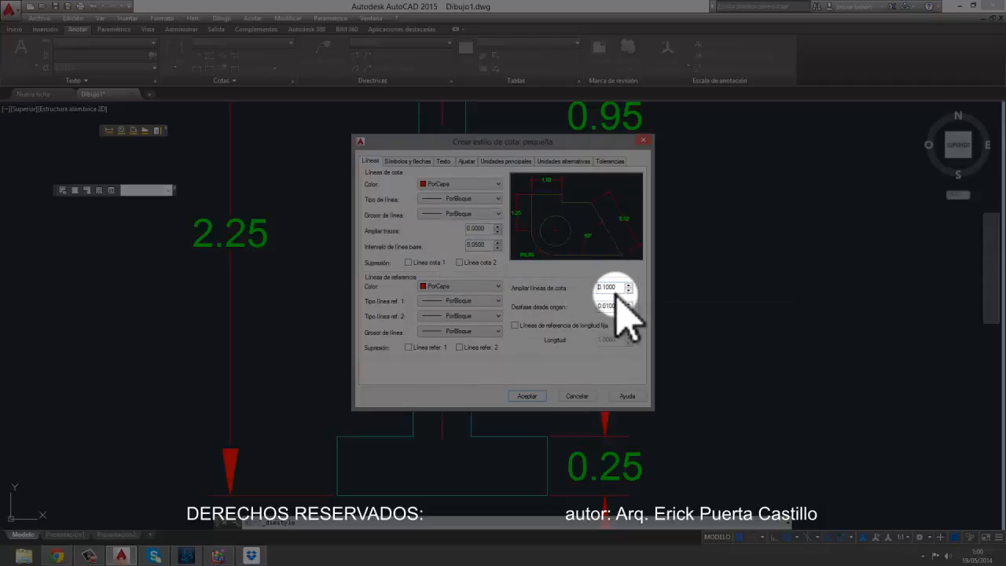
{"action": "left_click_drag", "start_coordinate": [624, 287], "coordinate": [548, 302]}
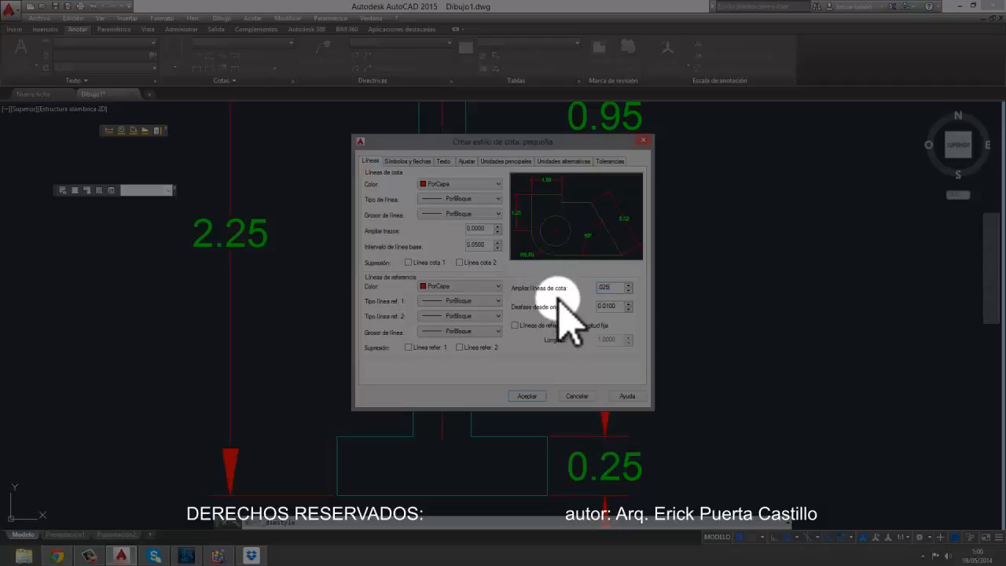
{"action": "type", "text": ".05"}
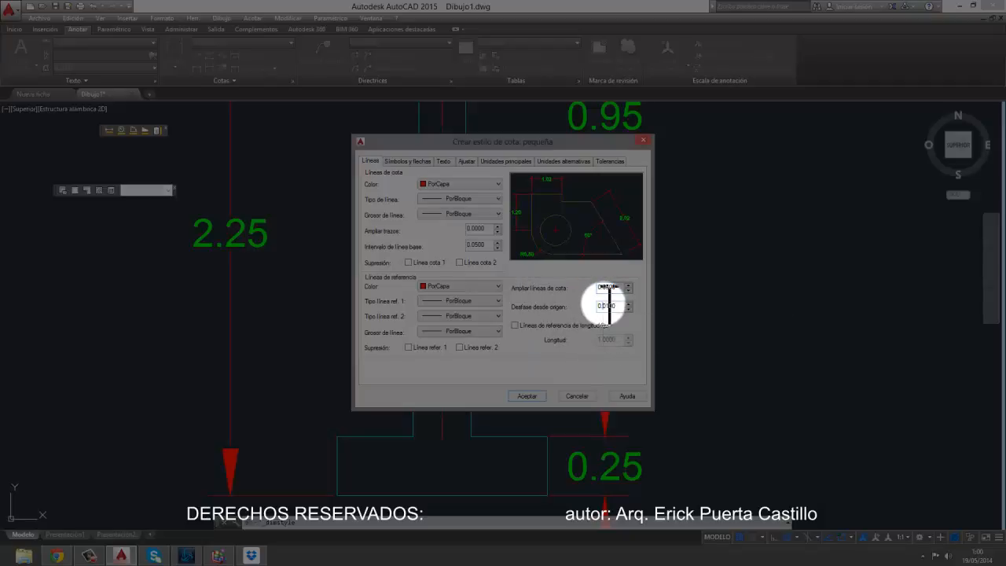
{"action": "left_click", "coordinate": [609, 305]}
Step: Set the pequeña style's text height to 0.06, then save the style and close the dimension style manager
{"action": "left_click", "coordinate": [450, 160]}
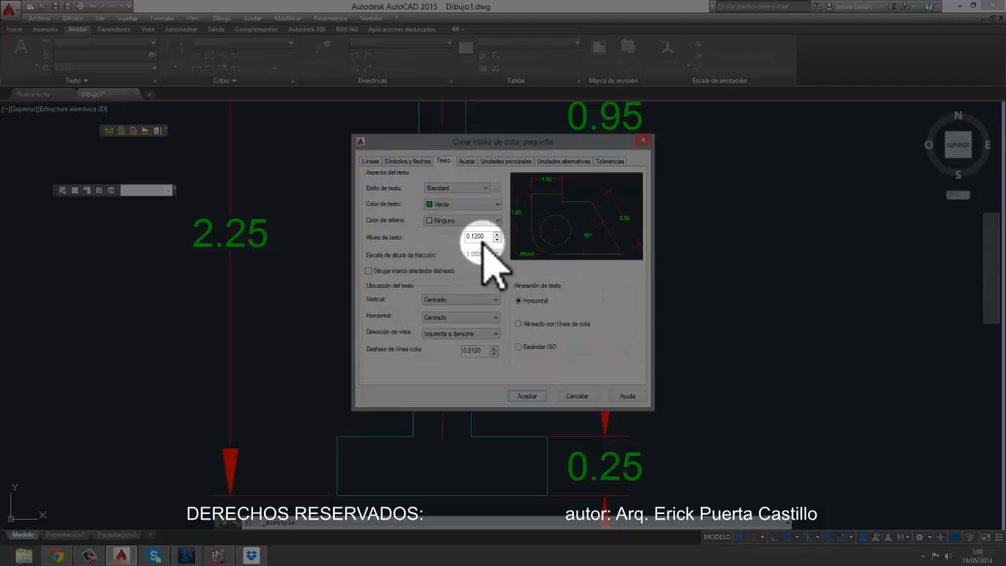
{"action": "left_click_drag", "start_coordinate": [478, 236], "coordinate": [462, 237]}
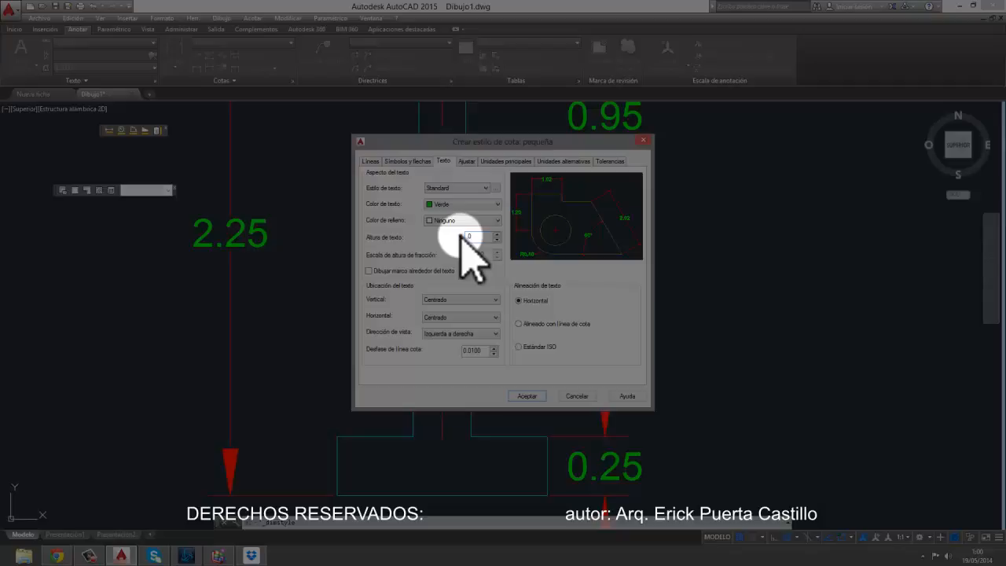
{"action": "type", "text": ".08"}
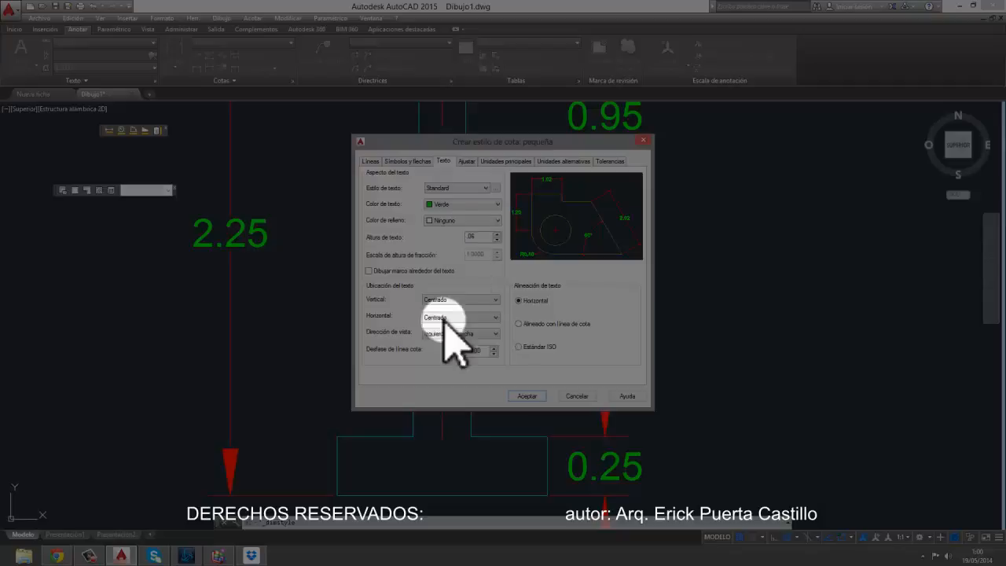
{"action": "left_click", "coordinate": [525, 397]}
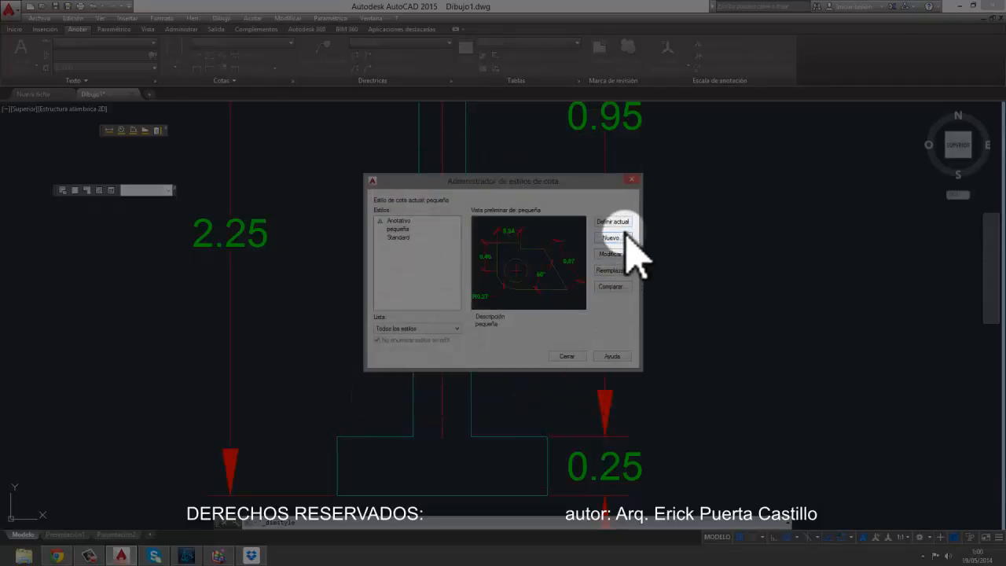
{"action": "left_click", "coordinate": [567, 357]}
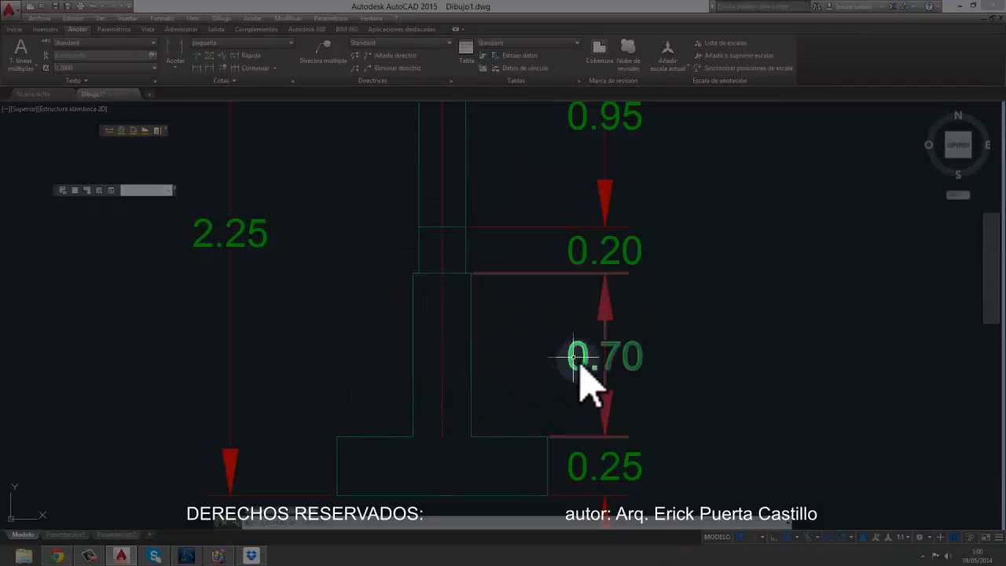
{"action": "scroll", "coordinate": [523, 395], "scroll_direction": "down", "scroll_amount": 4}
{"action": "scroll", "coordinate": [508, 287], "scroll_direction": "up", "scroll_amount": 3}
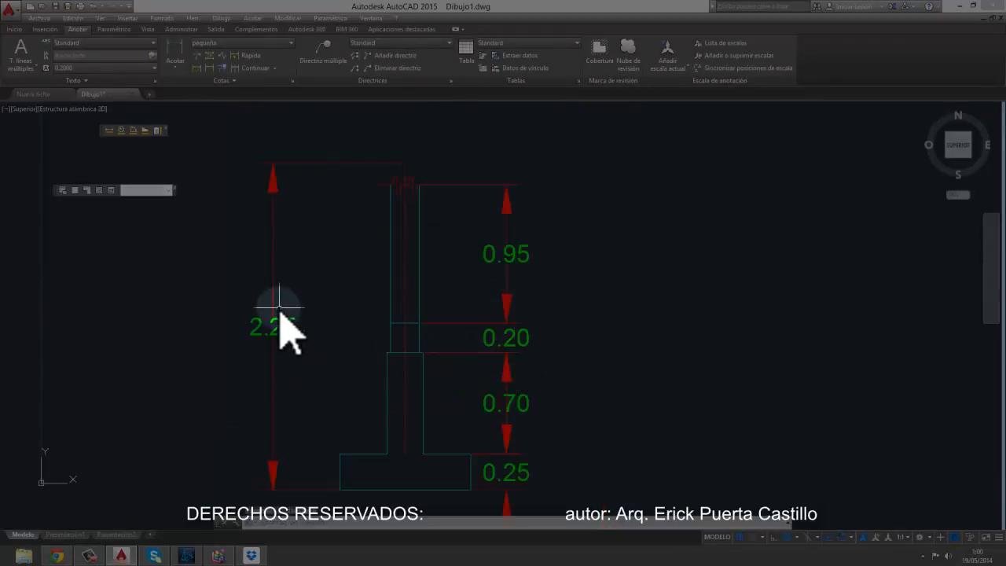
{"action": "middle_click_drag", "start_coordinate": [474, 371], "coordinate": [448, 333]}
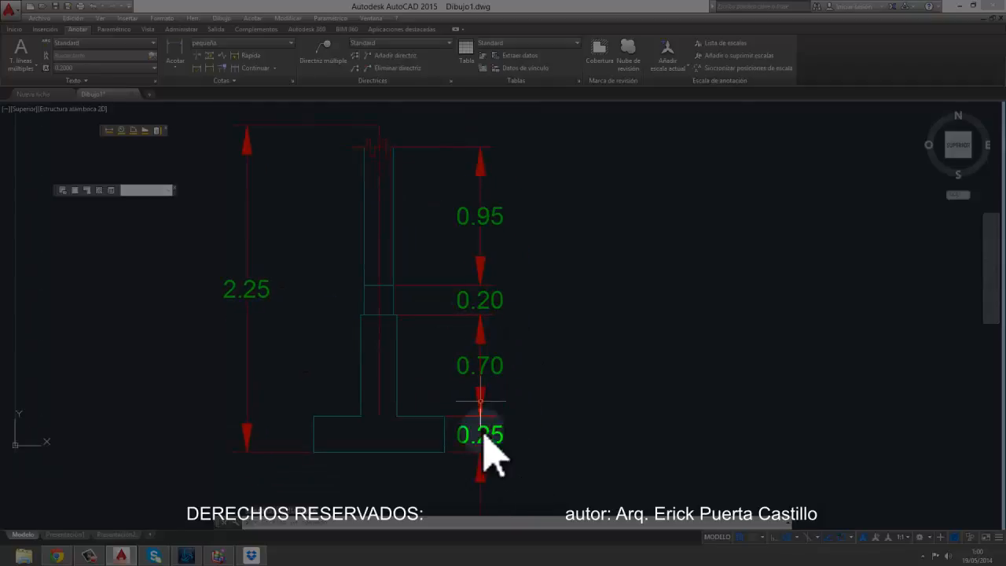
{"action": "left_click", "coordinate": [253, 289]}
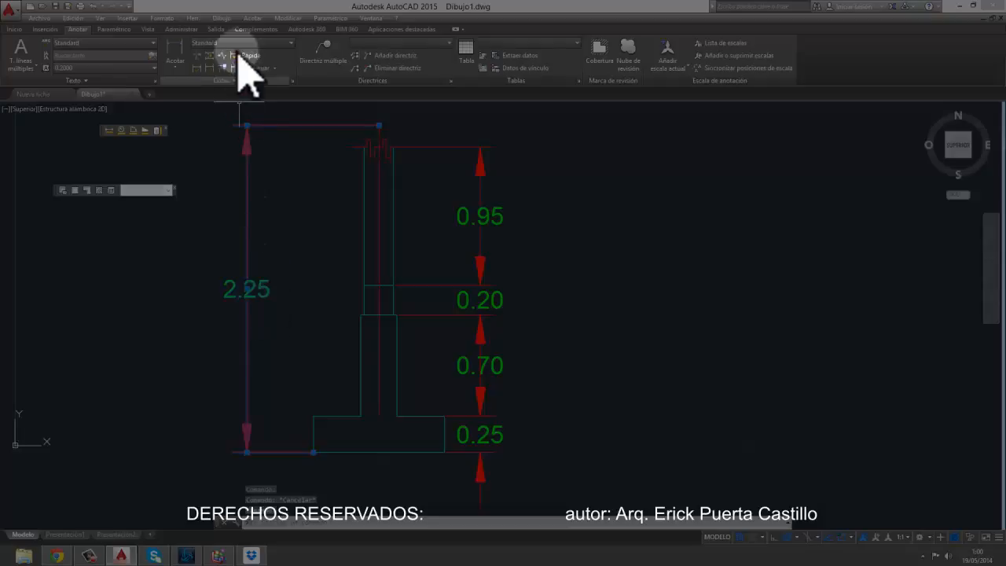
{"action": "left_click", "coordinate": [235, 43]}
{"action": "left_click", "coordinate": [241, 96]}
{"action": "key", "text": "Escape"}
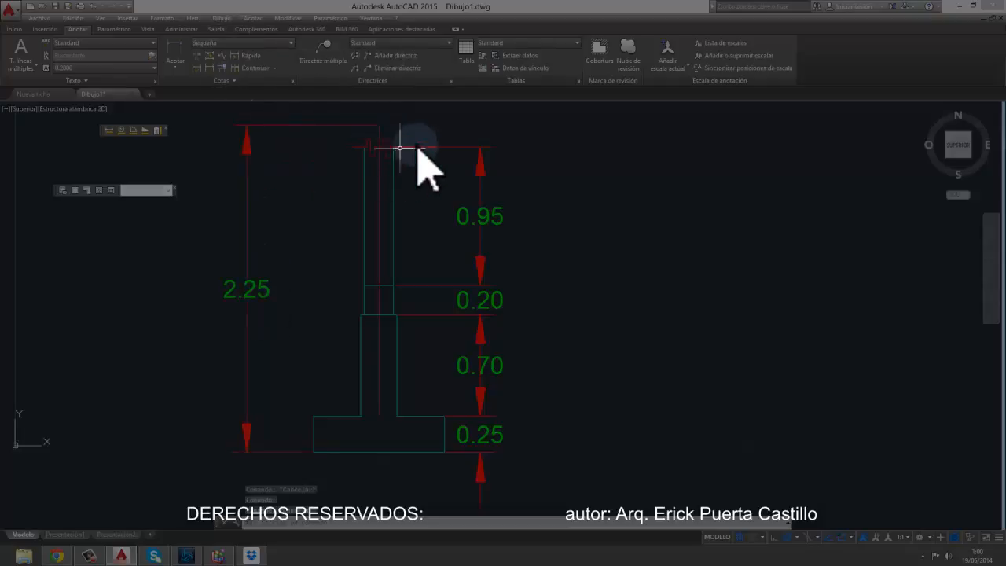
Step: Apply the pequeña dimension style to the four chained height dimensions beside the shaft and base
{"action": "left_click", "coordinate": [487, 323]}
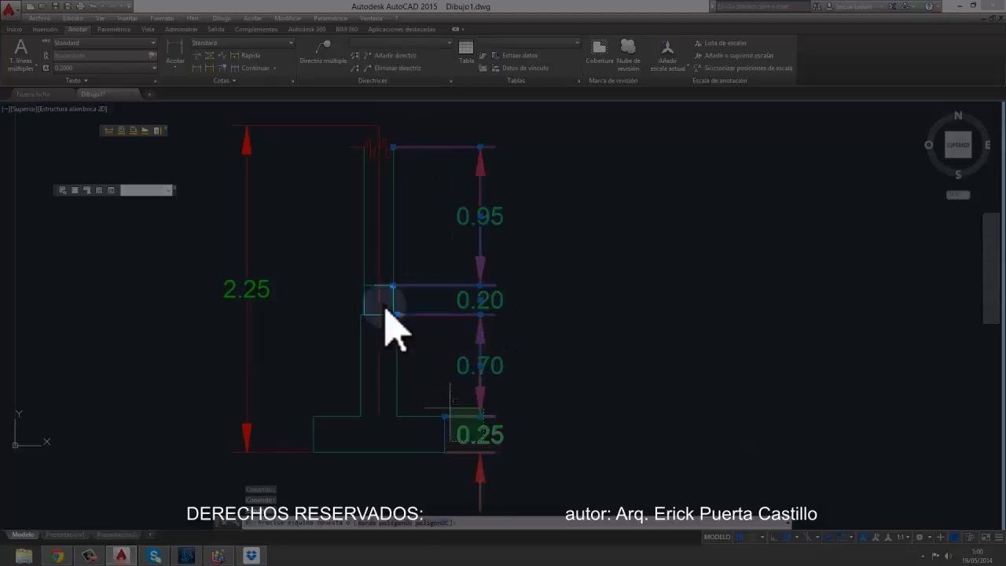
{"action": "mouse_move", "coordinate": [385, 315]}
{"action": "left_mouse_down"}
{"action": "mouse_move", "coordinate": [505, 287]}
{"action": "mouse_move", "coordinate": [479, 330]}
{"action": "left_mouse_up"}
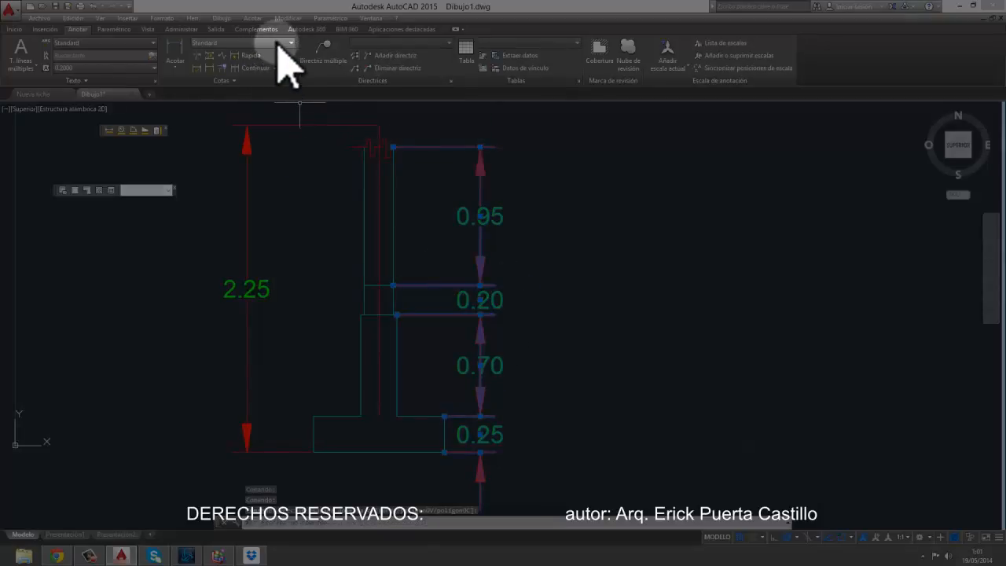
{"action": "left_click", "coordinate": [283, 43]}
{"action": "left_click", "coordinate": [285, 93]}
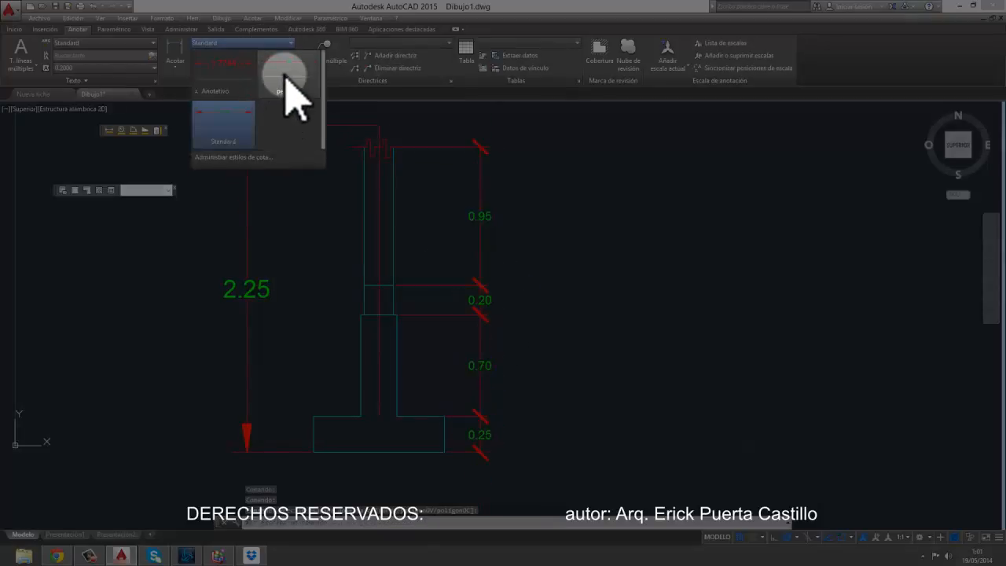
{"action": "left_click", "coordinate": [465, 363]}
Step: Modify the pequeña dimension style to an arrow size of 0.05 and close the style manager
{"action": "scroll", "coordinate": [465, 363], "scroll_direction": "up", "scroll_amount": 2}
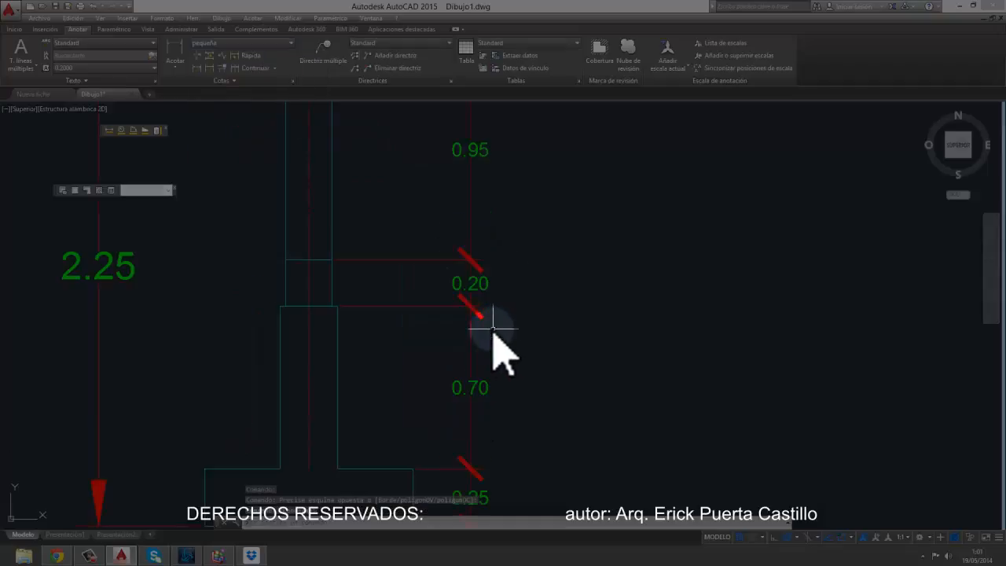
{"action": "scroll", "coordinate": [470, 362], "scroll_direction": "down", "scroll_amount": 2}
{"action": "scroll", "coordinate": [468, 367], "scroll_direction": "down", "scroll_amount": 1}
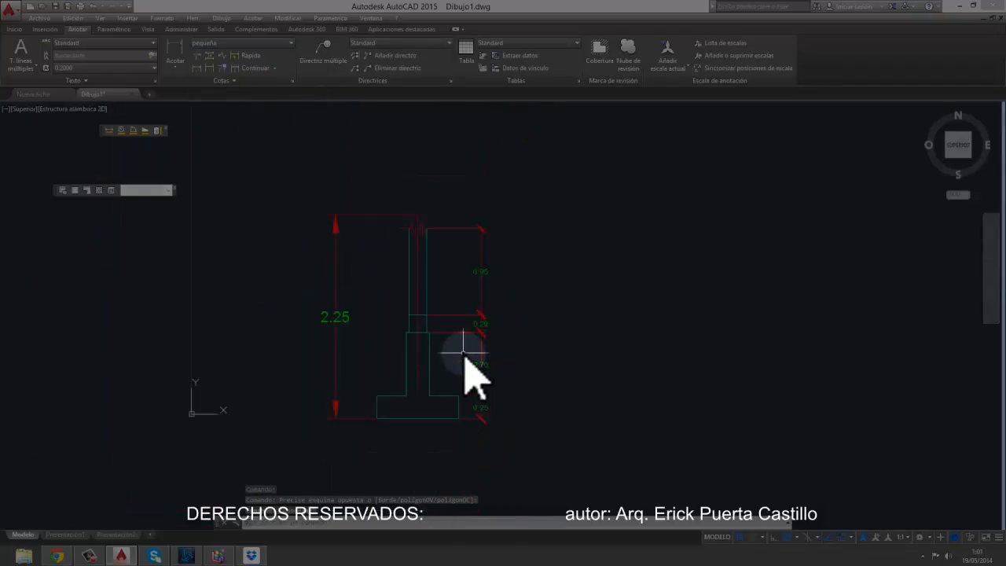
{"action": "scroll", "coordinate": [488, 349], "scroll_direction": "up", "scroll_amount": 2}
{"action": "mouse_move", "coordinate": [485, 322]}
{"action": "middle_mouse_down"}
{"action": "mouse_move", "coordinate": [528, 259]}
{"action": "mouse_move", "coordinate": [550, 330]}
{"action": "middle_mouse_up"}
{"action": "mouse_move", "coordinate": [528, 283]}
{"action": "middle_mouse_down"}
{"action": "mouse_move", "coordinate": [558, 319]}
{"action": "mouse_move", "coordinate": [538, 313]}
{"action": "middle_mouse_up"}
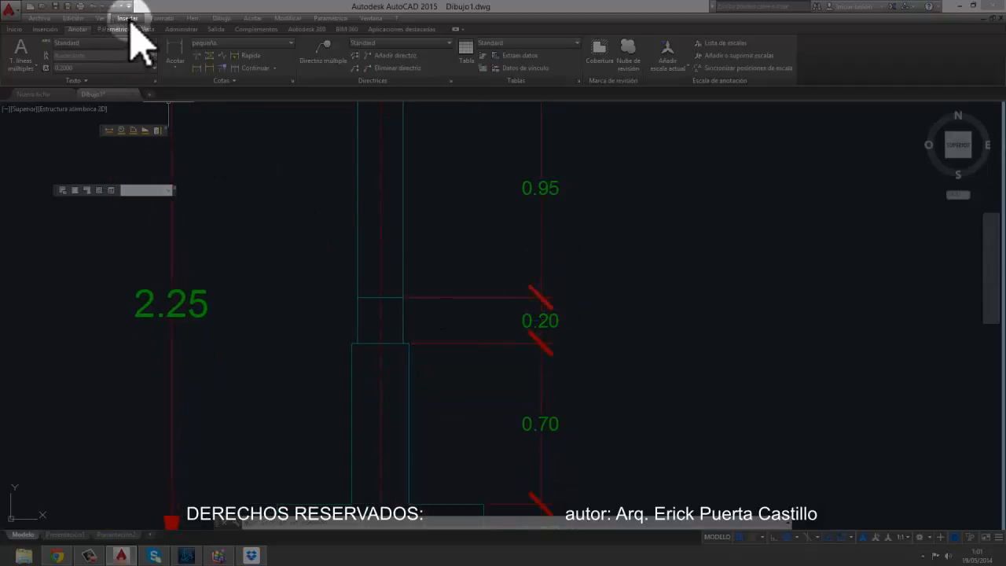
{"action": "left_click", "coordinate": [162, 18]}
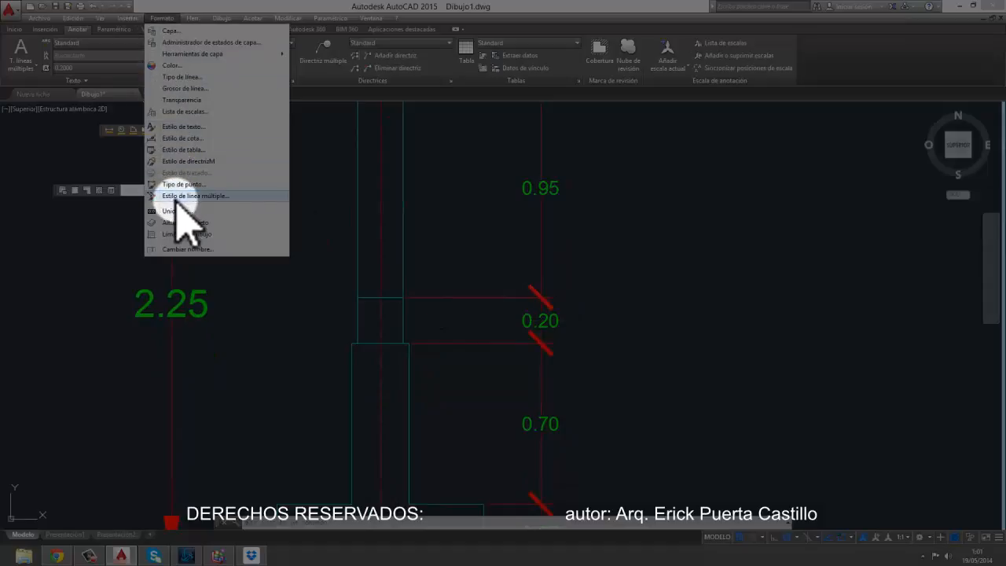
{"action": "left_click", "coordinate": [183, 138]}
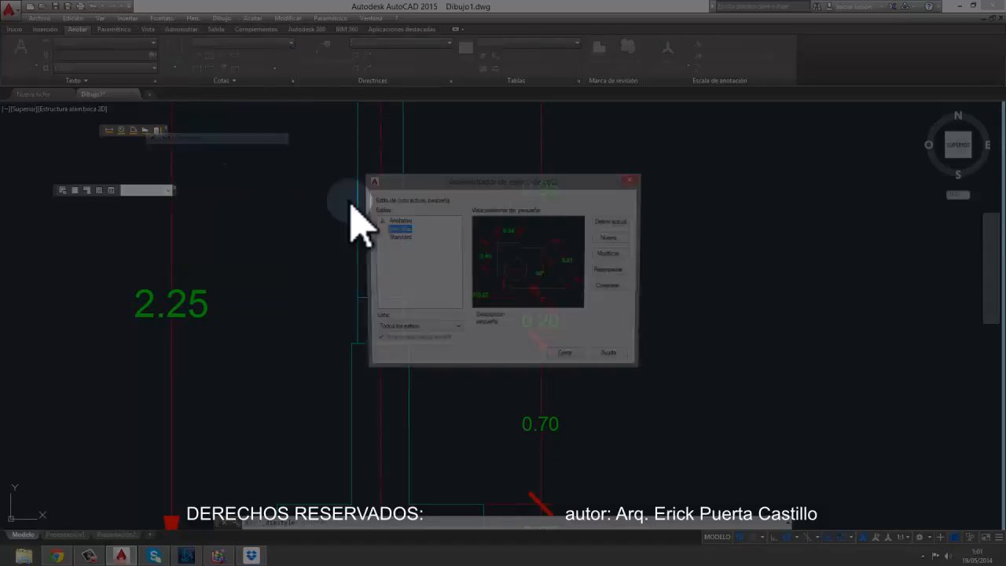
{"action": "left_click", "coordinate": [611, 254]}
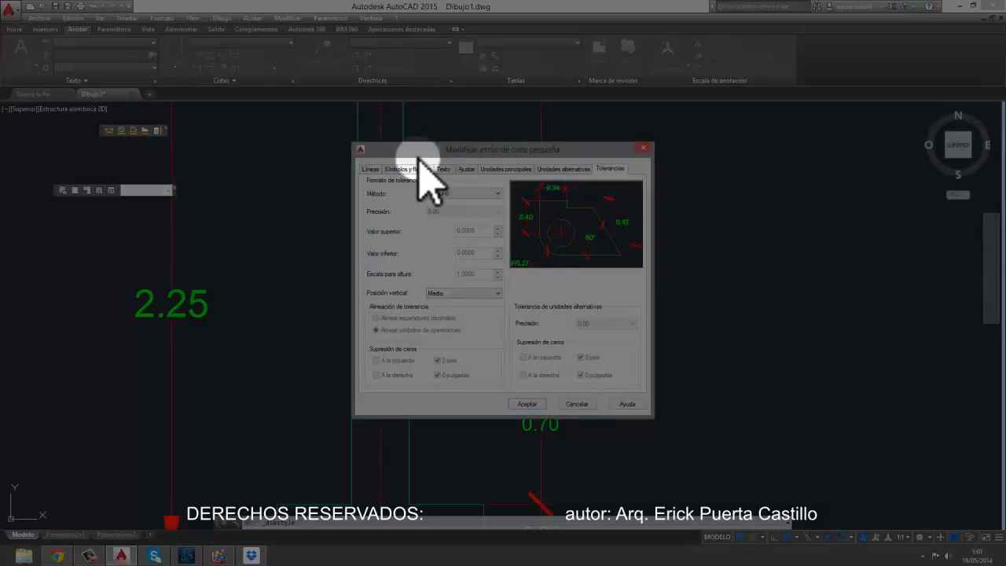
{"action": "left_click_drag", "start_coordinate": [417, 152], "coordinate": [690, 211]}
{"action": "left_click", "coordinate": [648, 228]}
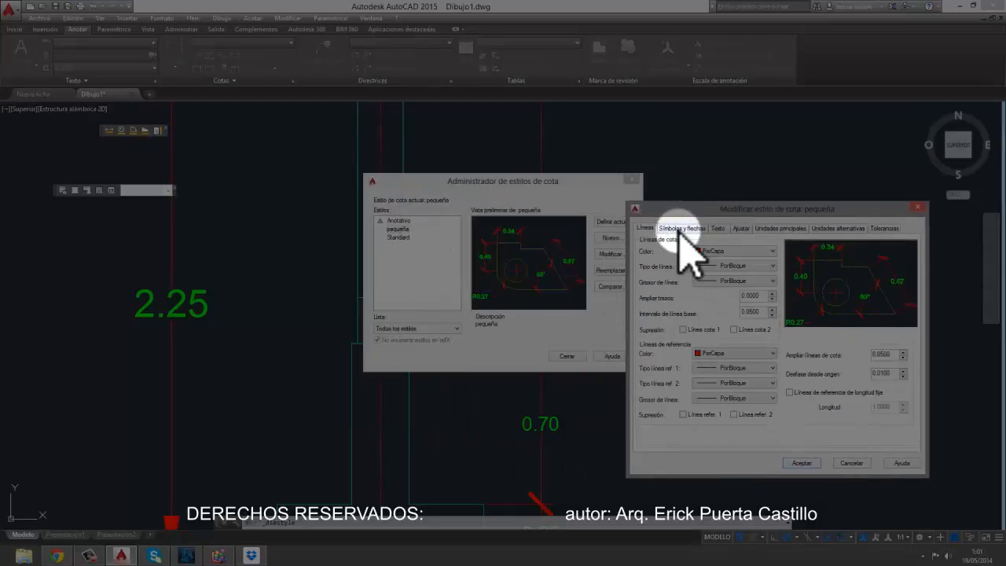
{"action": "left_click", "coordinate": [678, 227]}
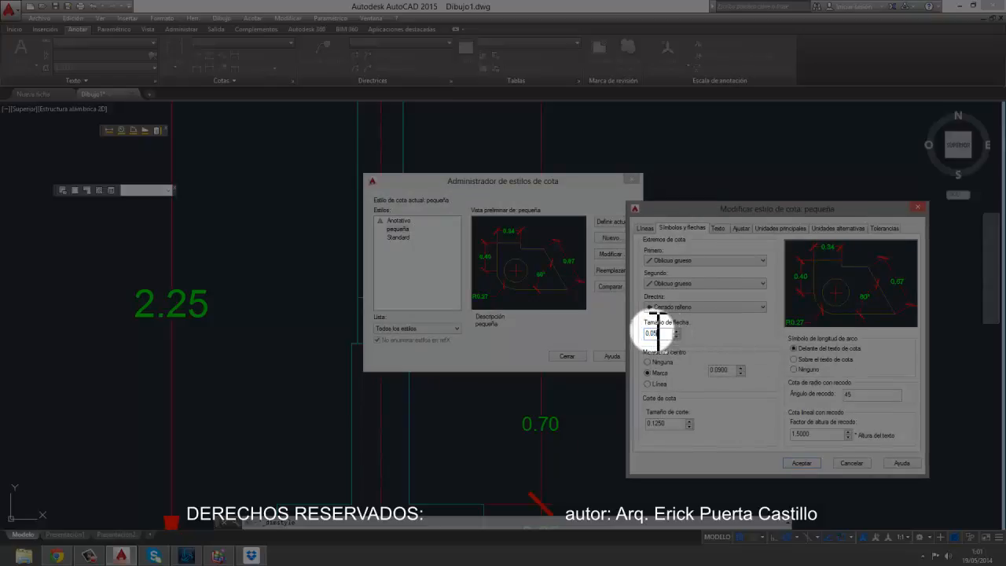
{"action": "left_click", "coordinate": [803, 463]}
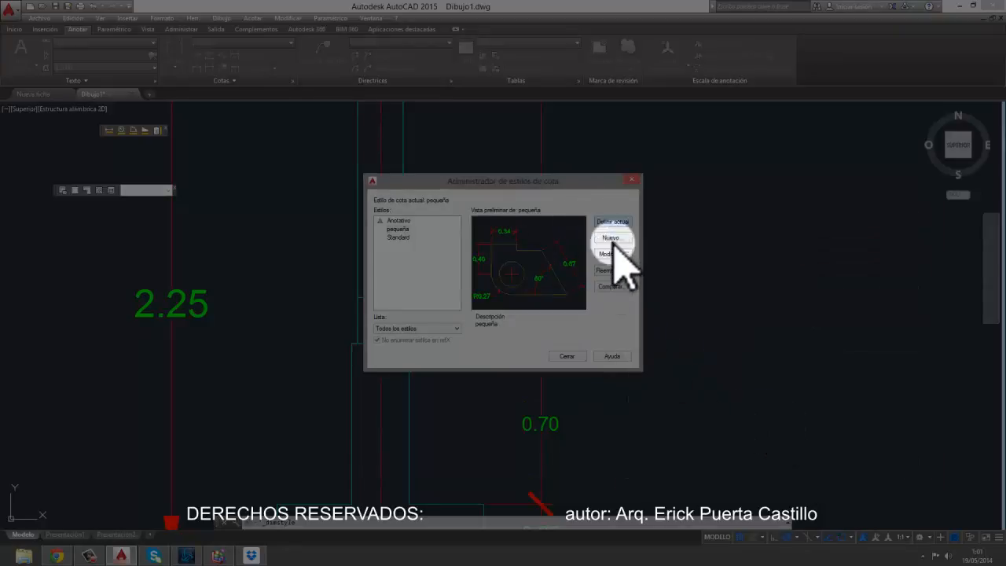
{"action": "left_click", "coordinate": [566, 357]}
Step: Examine the tick marks and text size along the restyled dimension chain
{"action": "scroll", "coordinate": [550, 408], "scroll_direction": "up", "scroll_amount": 2}
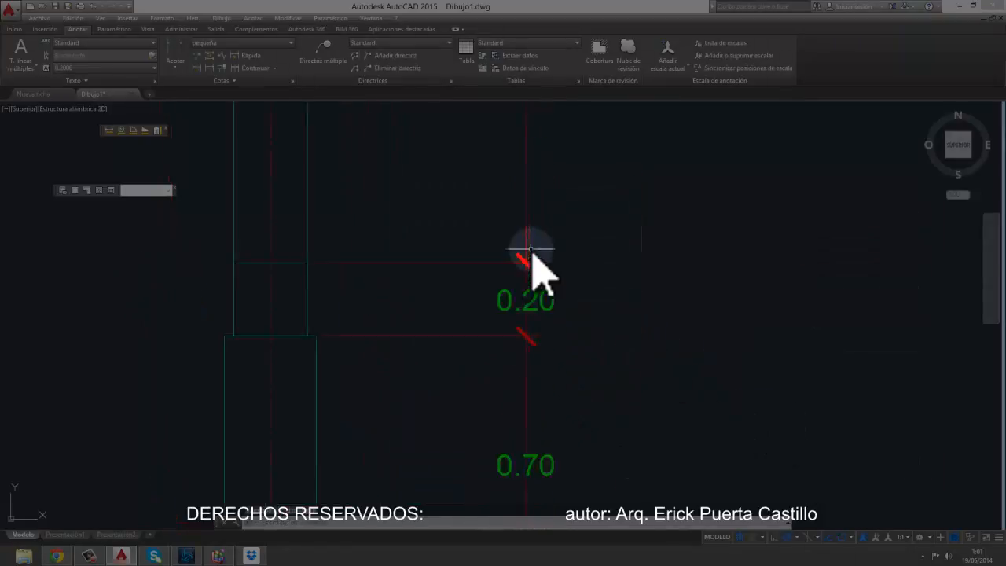
{"action": "scroll", "coordinate": [527, 248], "scroll_direction": "up", "scroll_amount": 2}
{"action": "scroll", "coordinate": [499, 235], "scroll_direction": "down", "scroll_amount": 5}
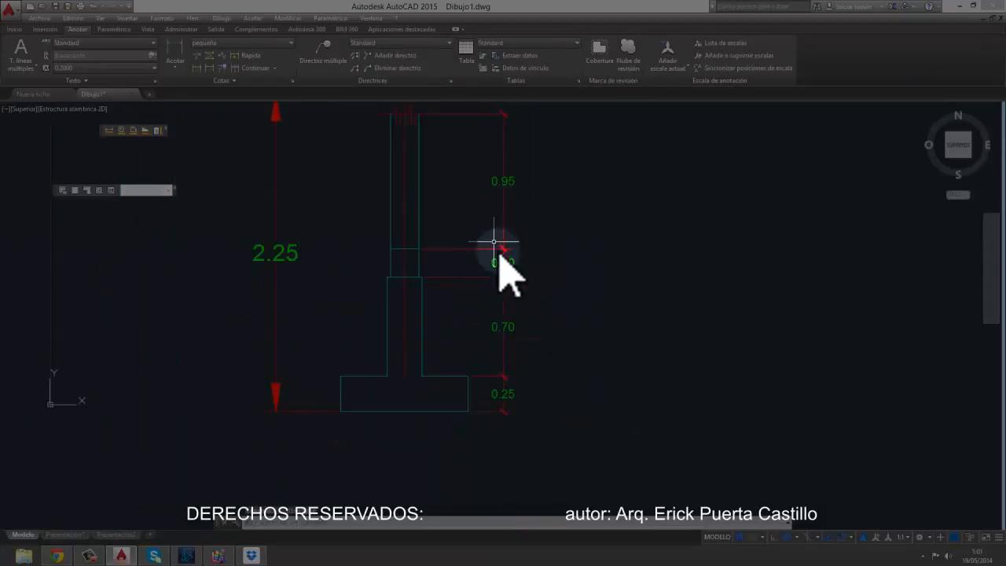
{"action": "middle_click_drag", "start_coordinate": [499, 250], "coordinate": [507, 350]}
{"action": "middle_click_drag", "start_coordinate": [424, 319], "coordinate": [435, 261]}
{"action": "middle_click_drag", "start_coordinate": [410, 359], "coordinate": [411, 309]}
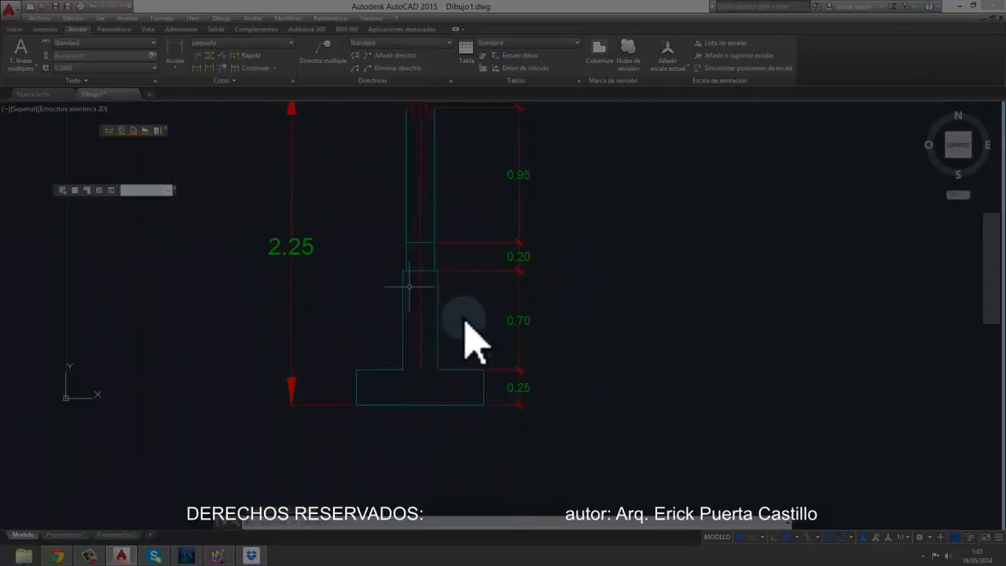
Step: Offset the base's bottom edge and both side edges inward by 0.05
{"action": "scroll", "coordinate": [412, 368], "scroll_direction": "up", "scroll_amount": 2}
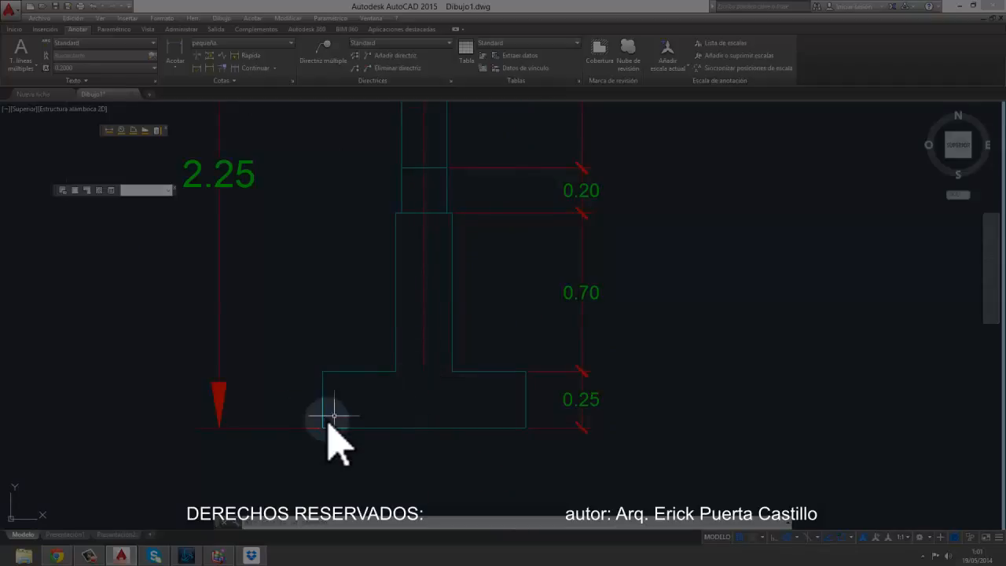
{"action": "scroll", "coordinate": [462, 377], "scroll_direction": "up", "scroll_amount": 2}
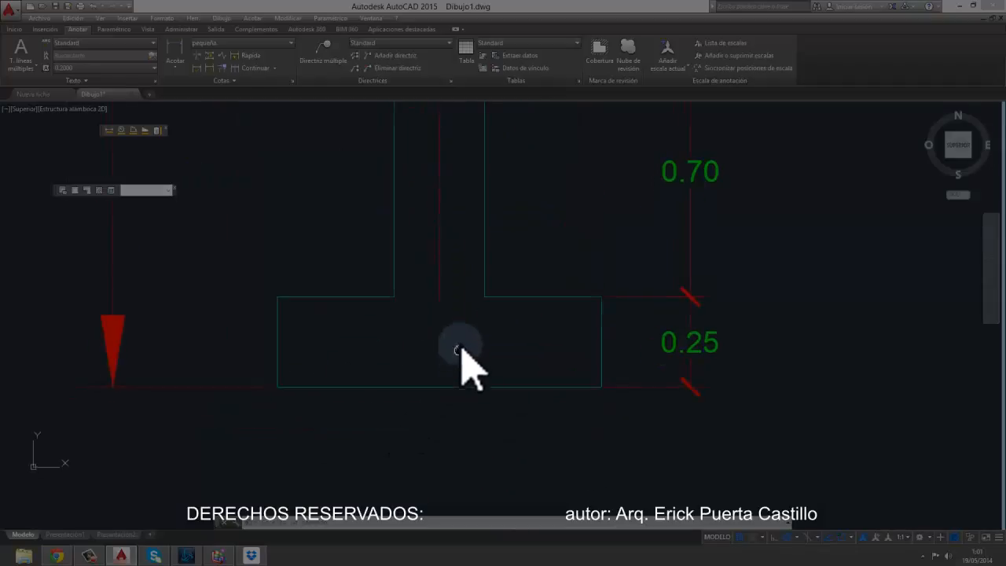
{"action": "left_click", "coordinate": [17, 29]}
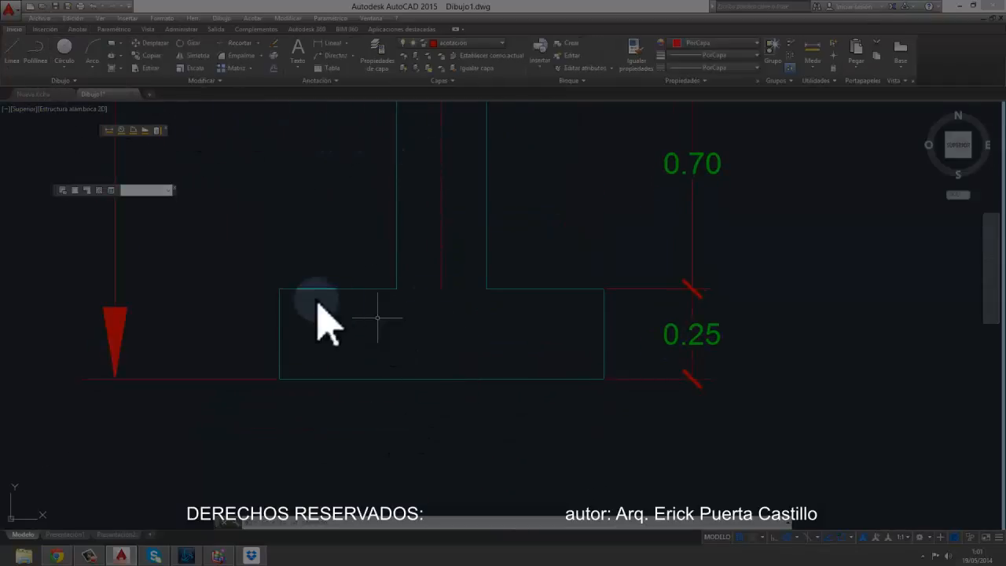
{"action": "left_click", "coordinate": [274, 58]}
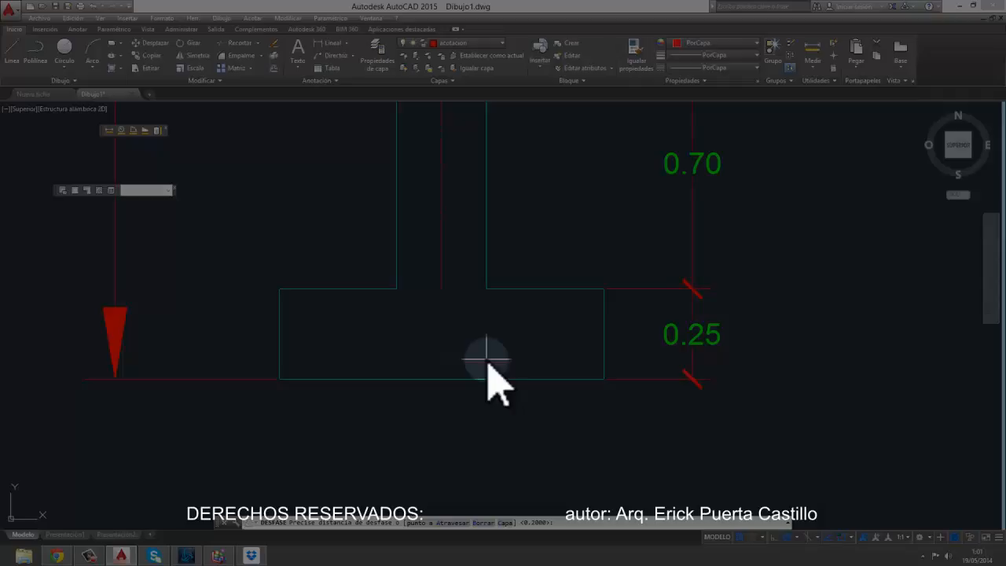
{"action": "key", "text": "Return"}
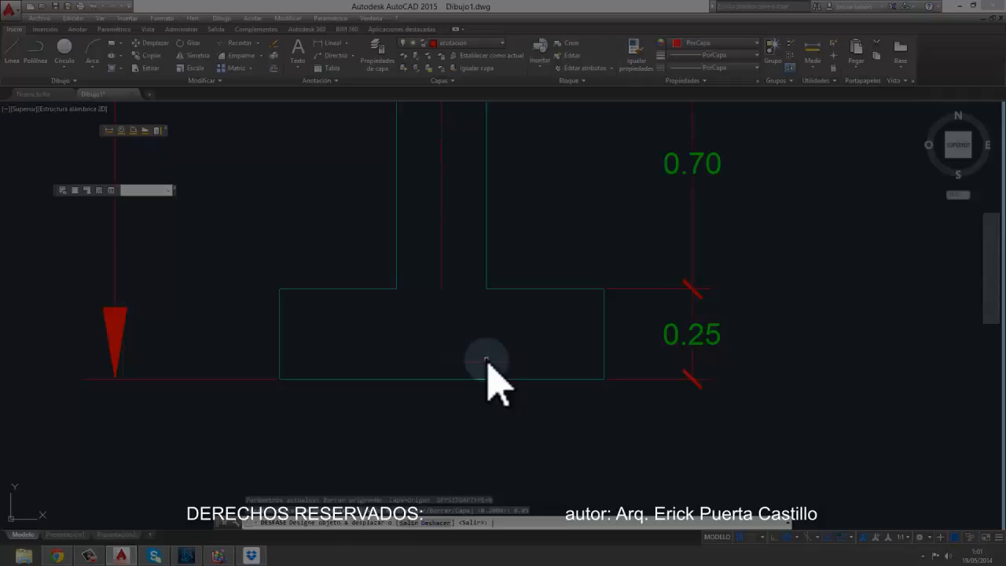
{"action": "left_click", "coordinate": [463, 379]}
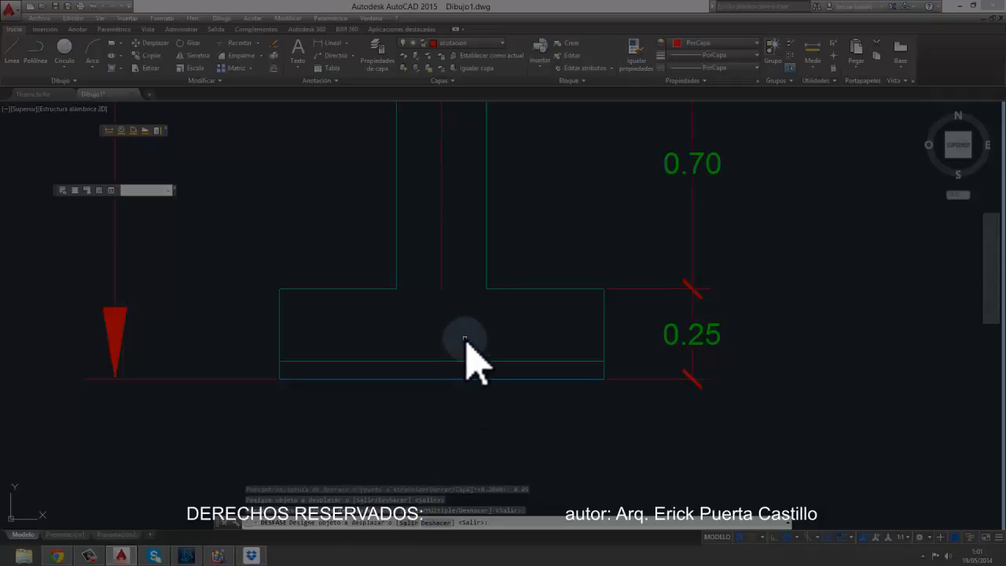
{"action": "left_click", "coordinate": [314, 334]}
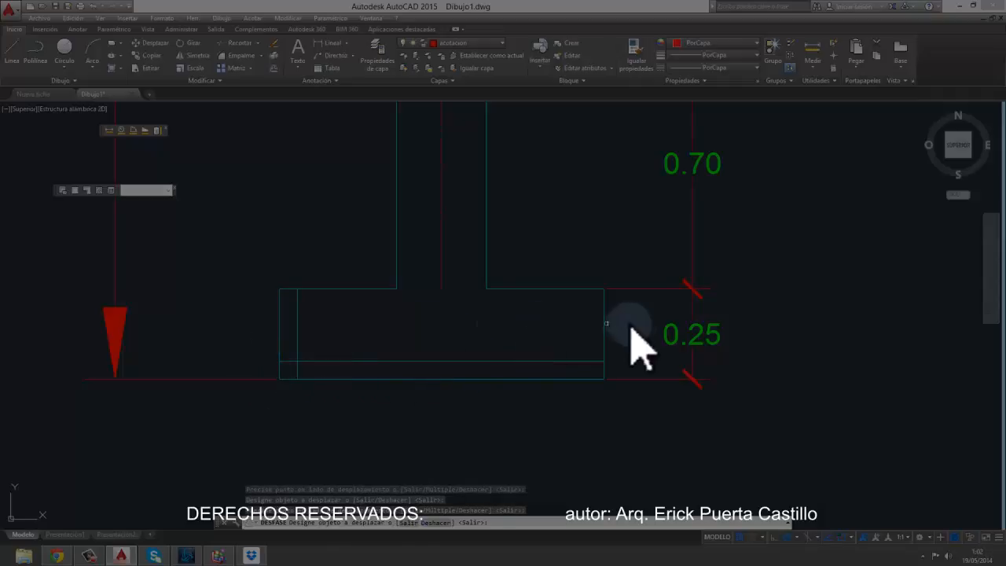
{"action": "left_click", "coordinate": [603, 320]}
{"action": "left_click", "coordinate": [512, 370]}
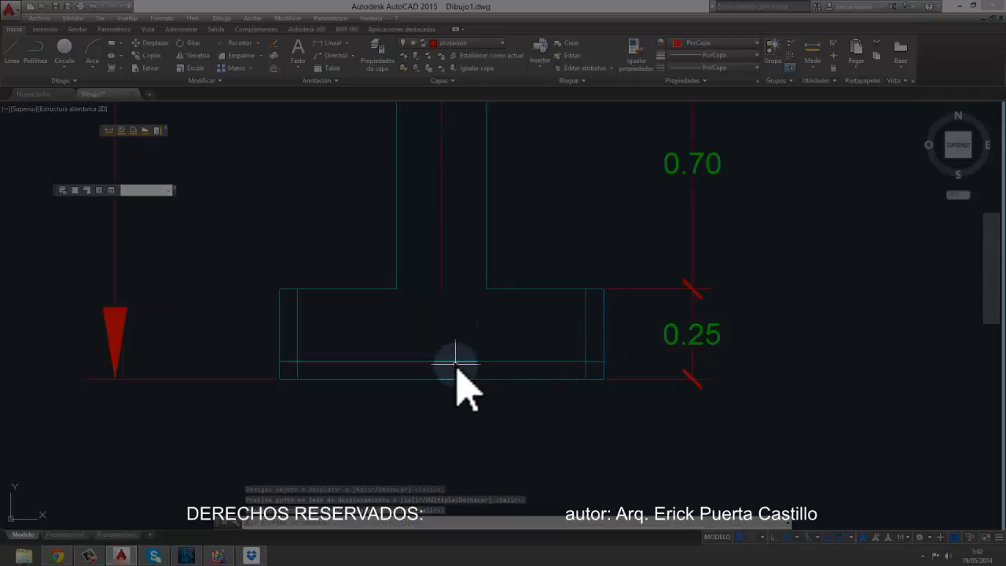
{"action": "key", "text": "Return"}
Step: Offset the inner horizontal line near the base's bottom upward by 0.0125
{"action": "key", "text": "Return"}
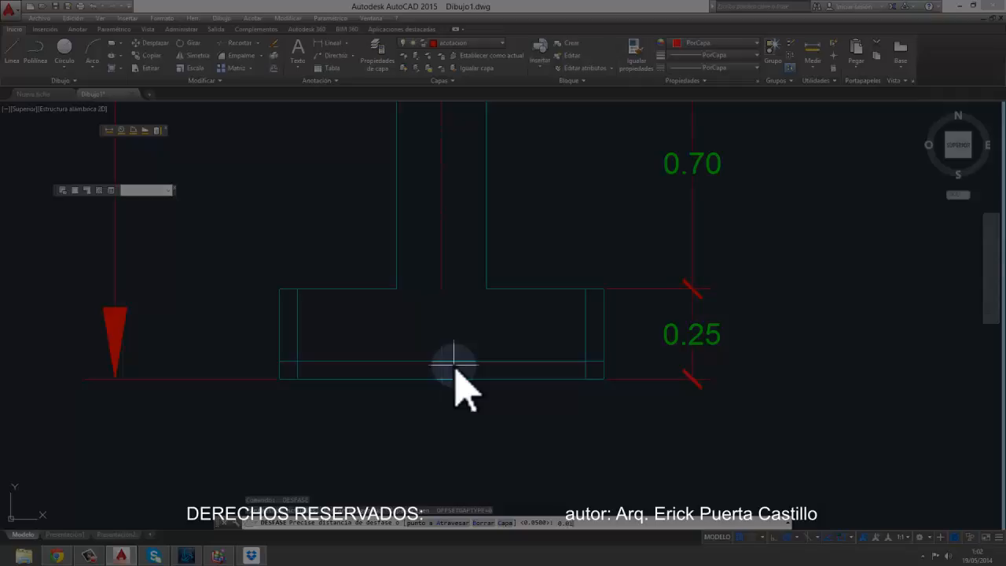
{"action": "key", "text": "Return"}
{"action": "key", "text": "Return"}
{"action": "key", "text": "Return"}
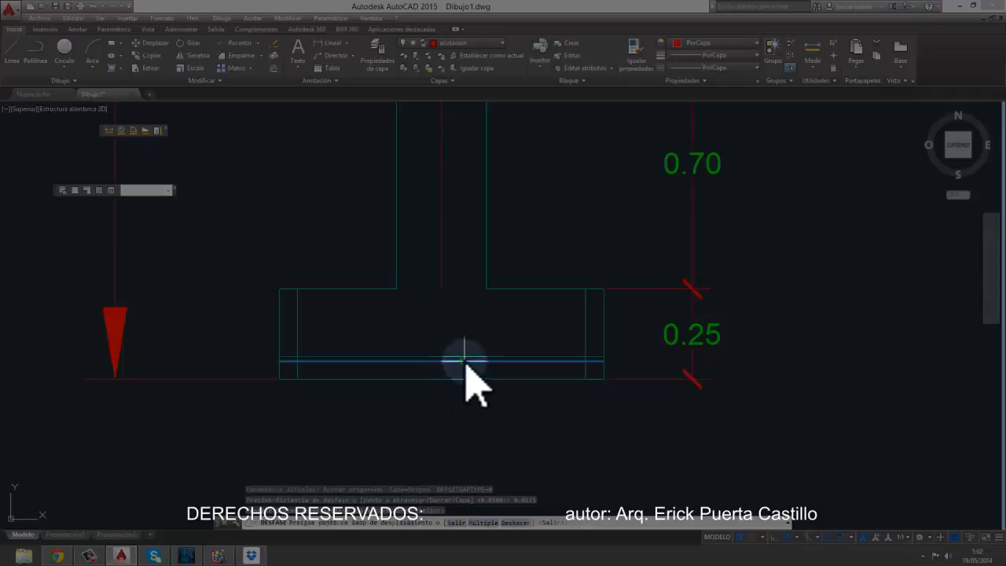
{"action": "scroll", "coordinate": [463, 376], "scroll_direction": "up", "scroll_amount": 4}
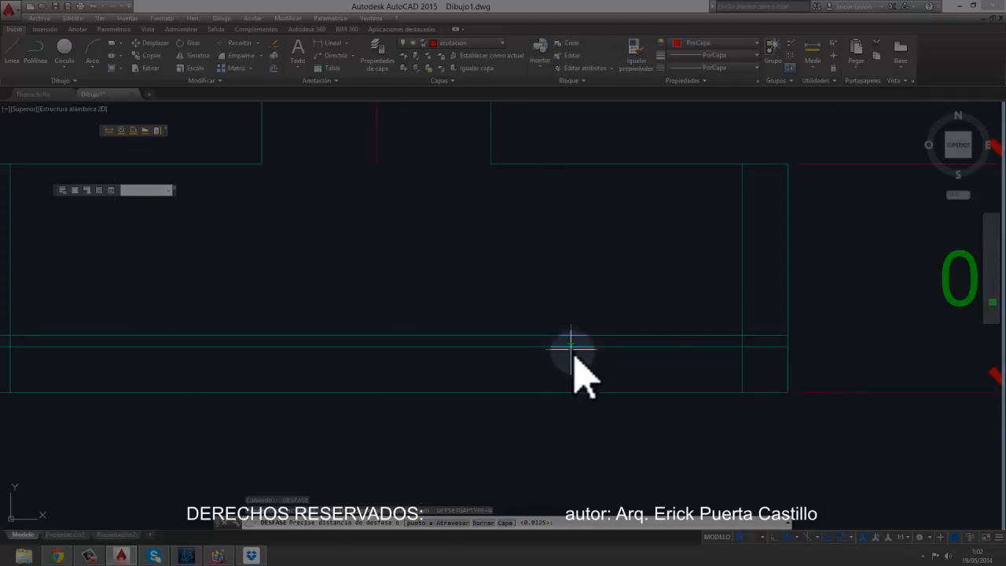
{"action": "scroll", "coordinate": [573, 350], "scroll_direction": "down", "scroll_amount": 2}
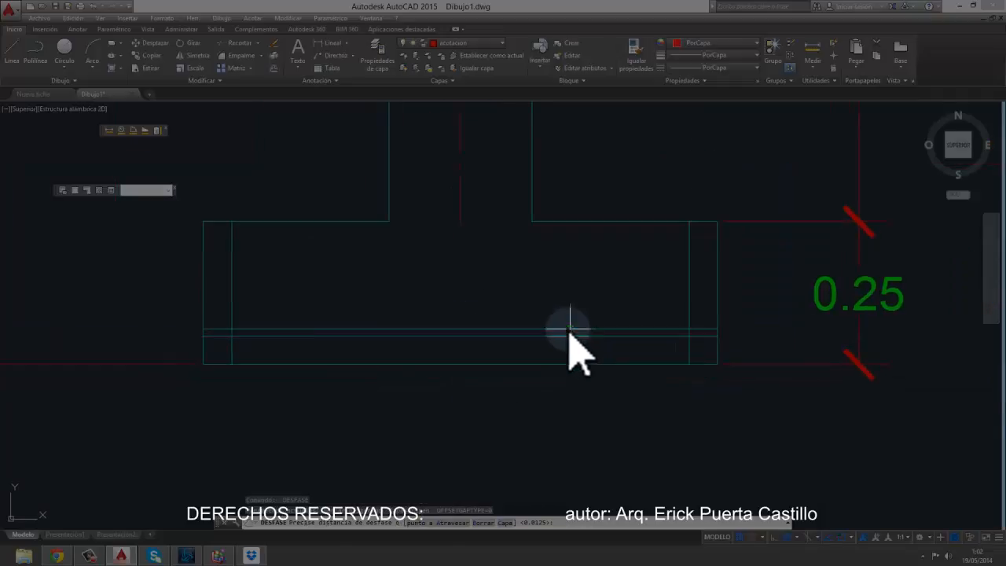
Step: Trim the offset lines inside the base so only a thin closed horizontal bar remains
{"action": "left_click", "coordinate": [242, 43]}
{"action": "key", "text": "Return"}
{"action": "left_click", "coordinate": [232, 275]}
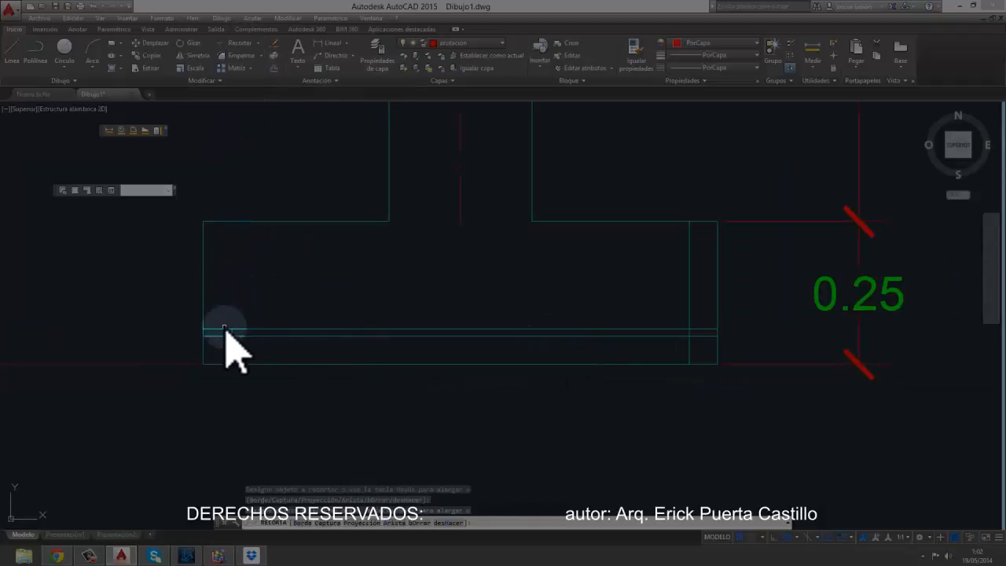
{"action": "left_click", "coordinate": [224, 329]}
{"action": "left_click", "coordinate": [226, 339]}
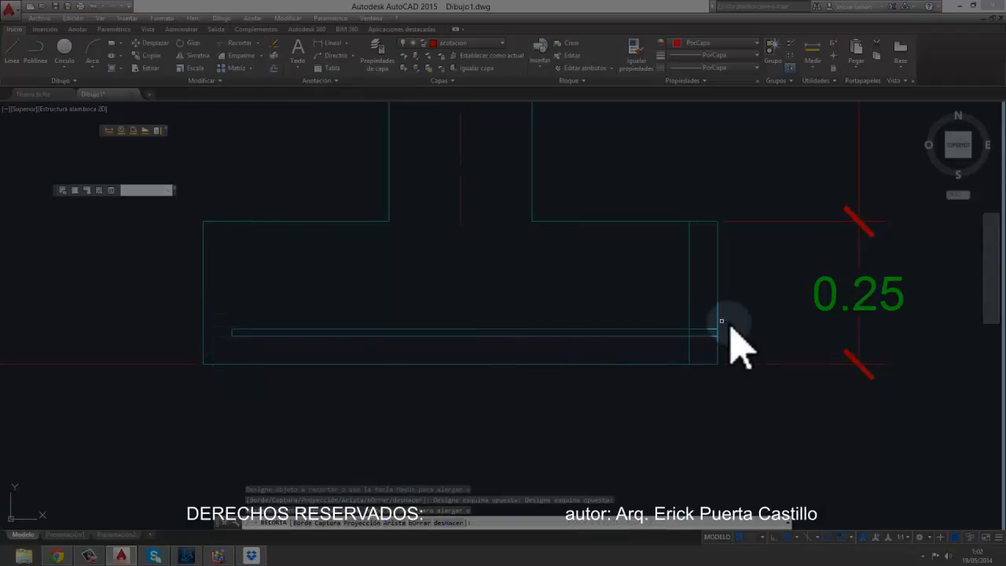
{"action": "left_click", "coordinate": [707, 360]}
{"action": "left_click", "coordinate": [718, 332]}
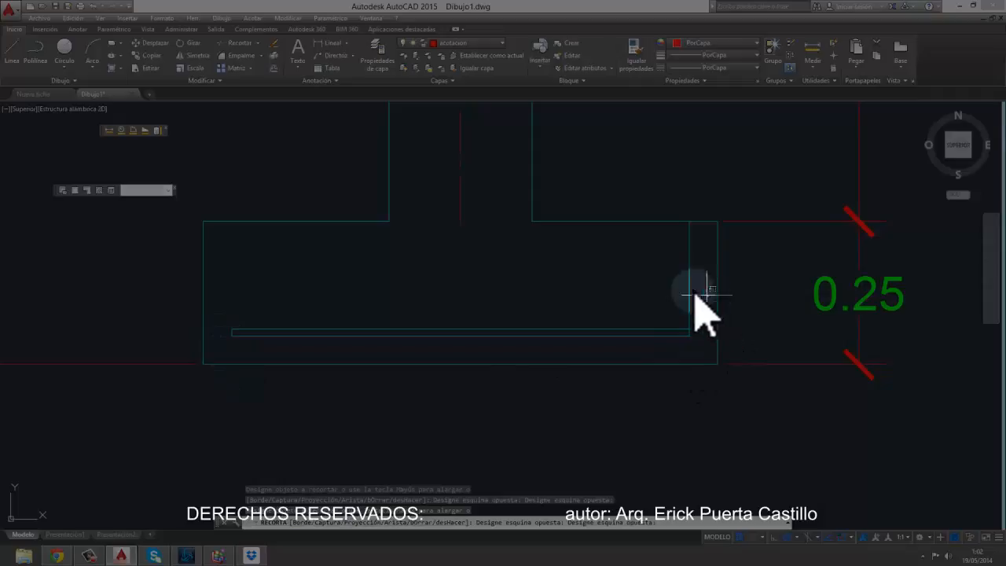
{"action": "left_click", "coordinate": [689, 292]}
Step: Draw a circle centred on the midpoint of the bar's left end, with its radius reaching the end's upper corner
{"action": "middle_click_drag", "start_coordinate": [667, 366], "coordinate": [667, 376]}
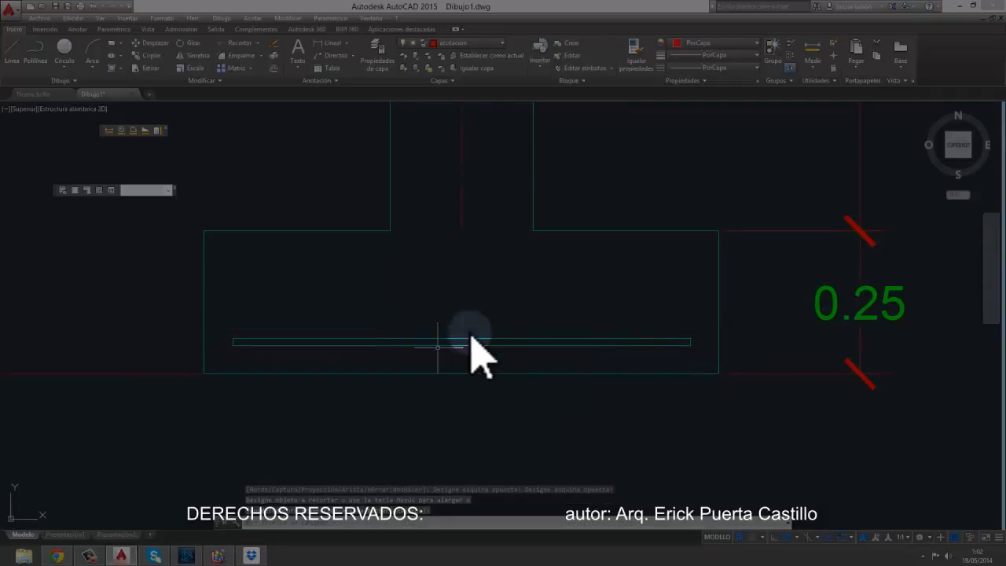
{"action": "middle_click_drag", "start_coordinate": [442, 341], "coordinate": [471, 329]}
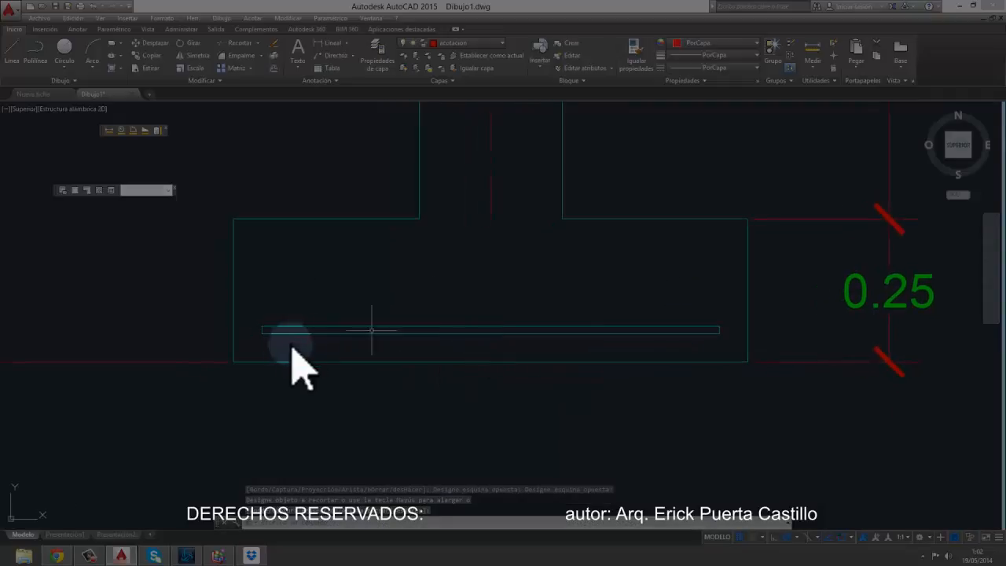
{"action": "scroll", "coordinate": [287, 352], "scroll_direction": "up", "scroll_amount": 6}
{"action": "type", "text": "c"}
{"action": "key", "text": "Return"}
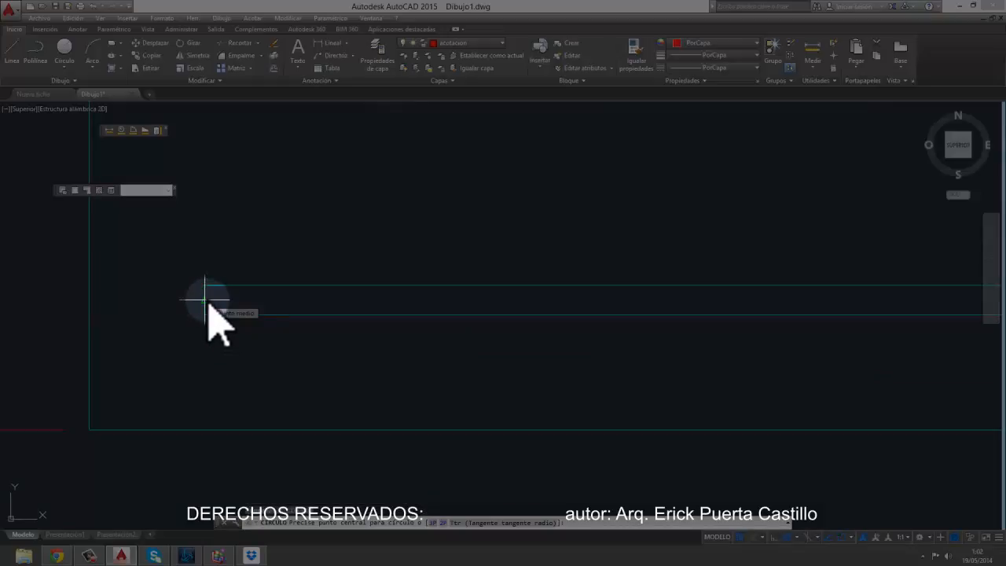
{"action": "left_click", "coordinate": [206, 299]}
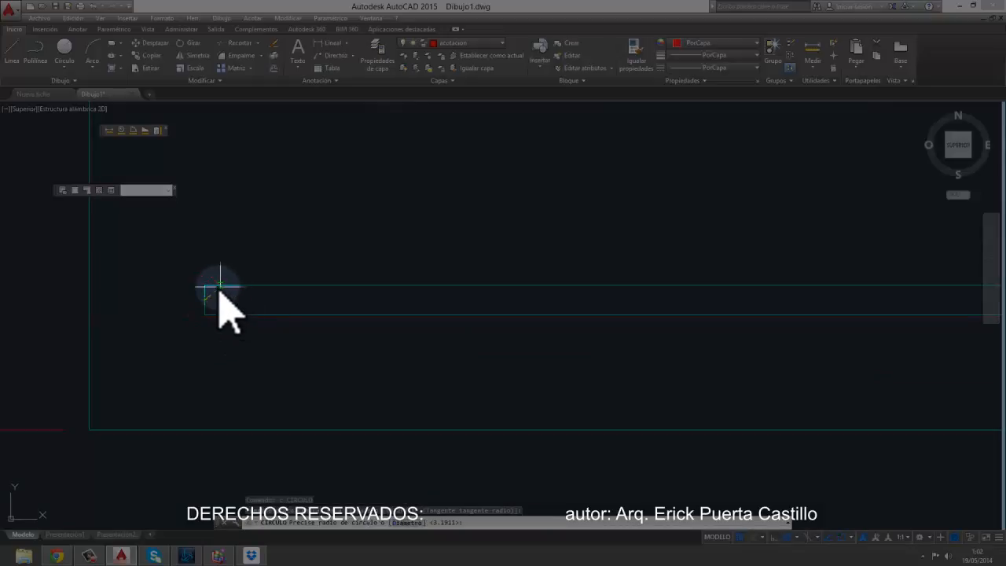
{"action": "left_click", "coordinate": [209, 286]}
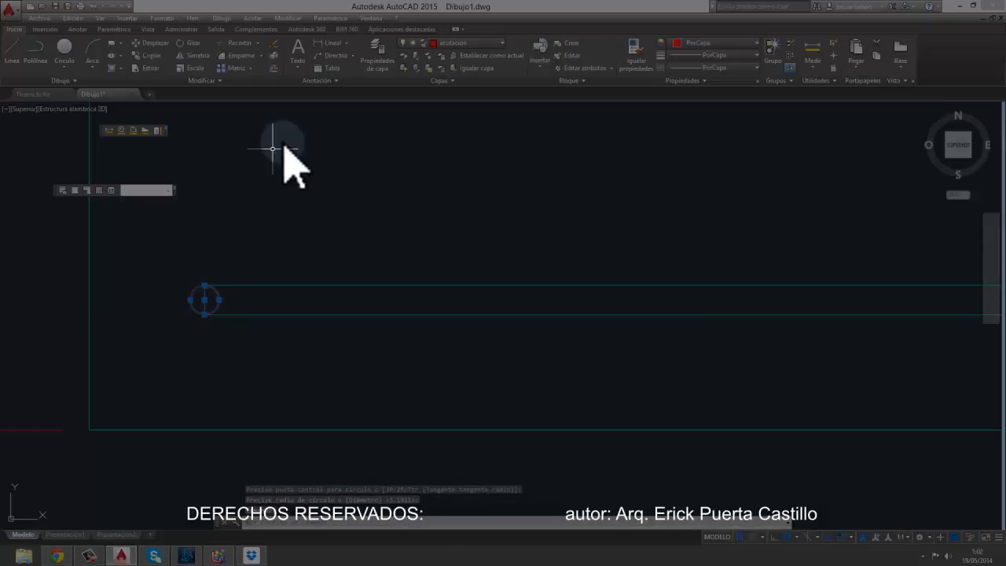
Step: Assign the circle and the thin bar's lines to the yellow estribos layer
{"action": "left_click", "coordinate": [301, 348]}
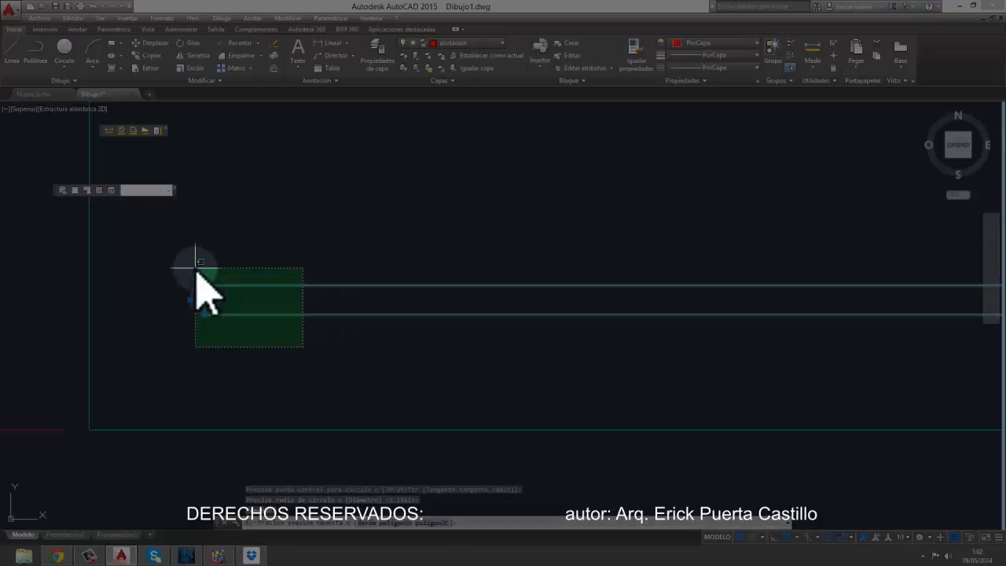
{"action": "left_click", "coordinate": [196, 269]}
{"action": "left_click", "coordinate": [464, 46]}
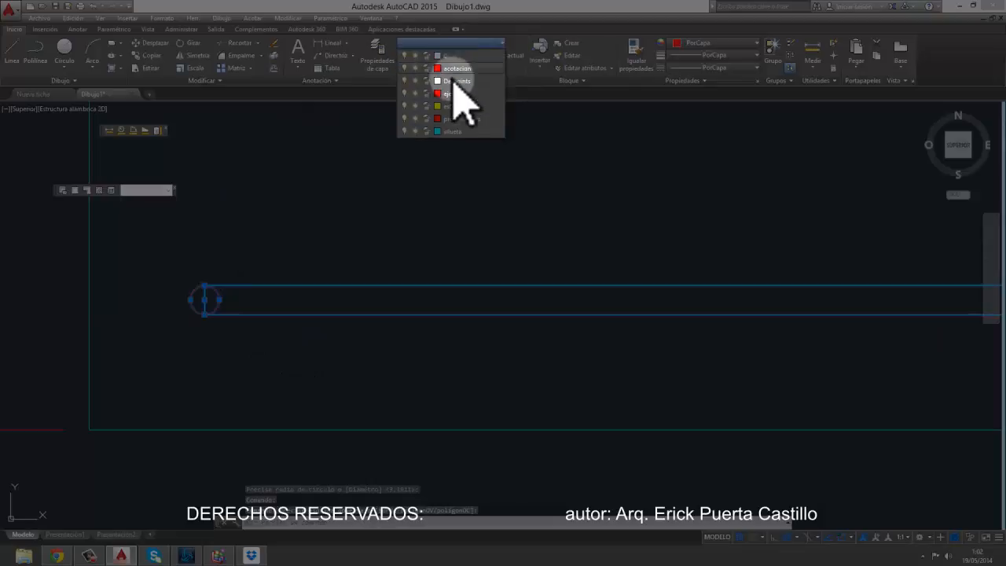
{"action": "left_click", "coordinate": [456, 108]}
{"action": "key", "text": "Escape"}
{"action": "left_click", "coordinate": [217, 299]}
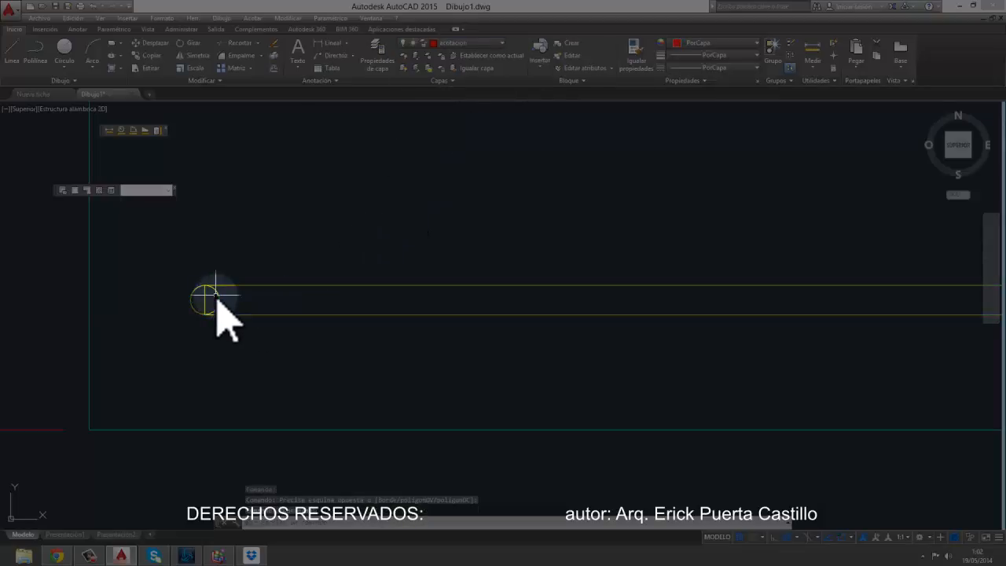
{"action": "left_click", "coordinate": [216, 292]}
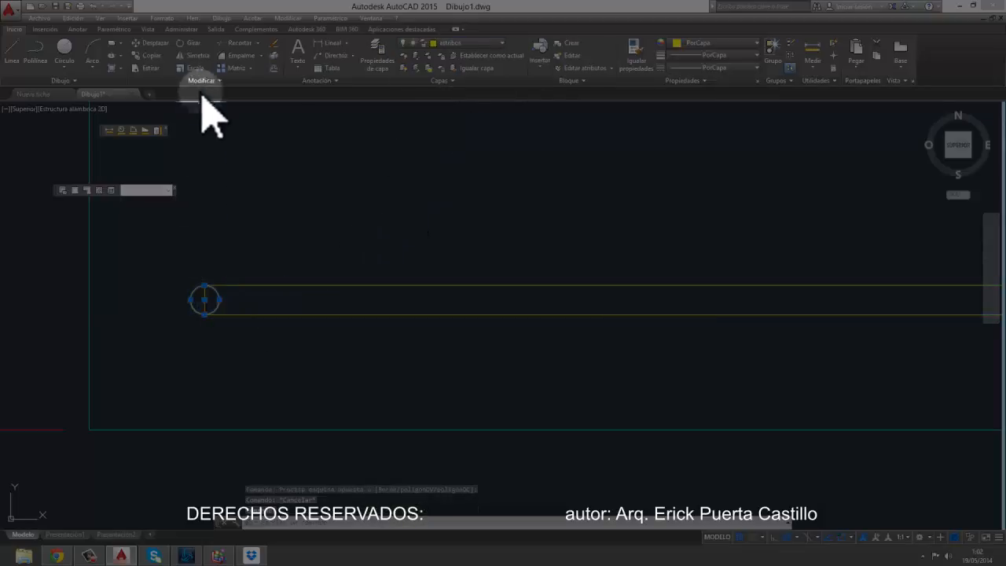
{"action": "left_click", "coordinate": [150, 43]}
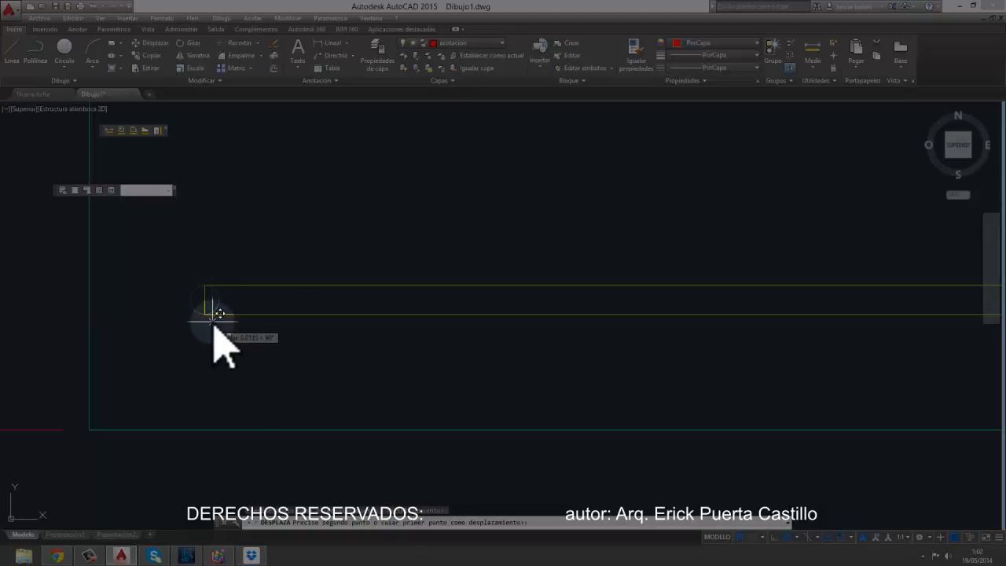
{"action": "key", "text": "Escape"}
Step: Move the circle up so its bottom quadrant rests on the bar's upper left corner
{"action": "scroll", "coordinate": [209, 275], "scroll_direction": "up", "scroll_amount": 2}
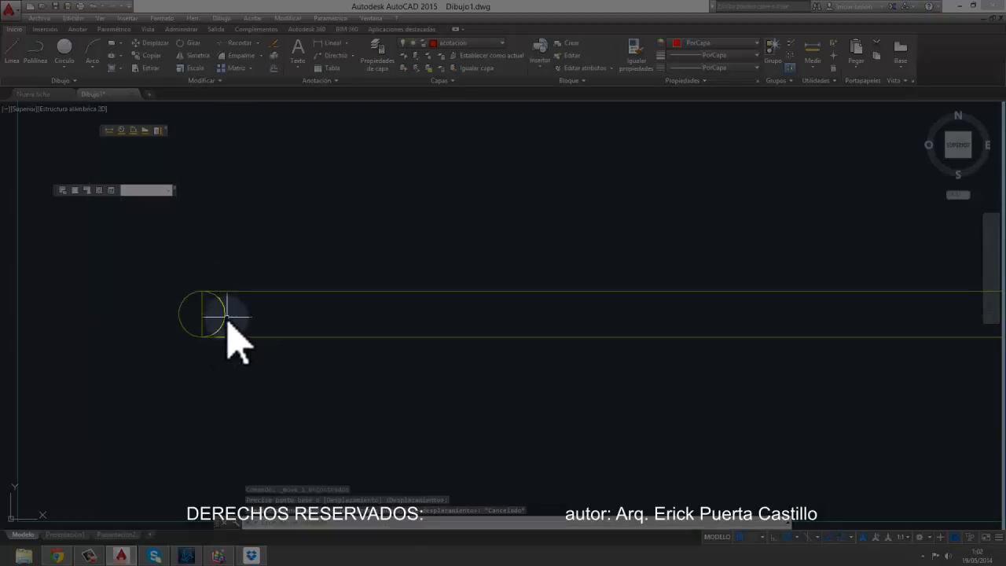
{"action": "left_click", "coordinate": [227, 317]}
{"action": "left_click", "coordinate": [149, 43]}
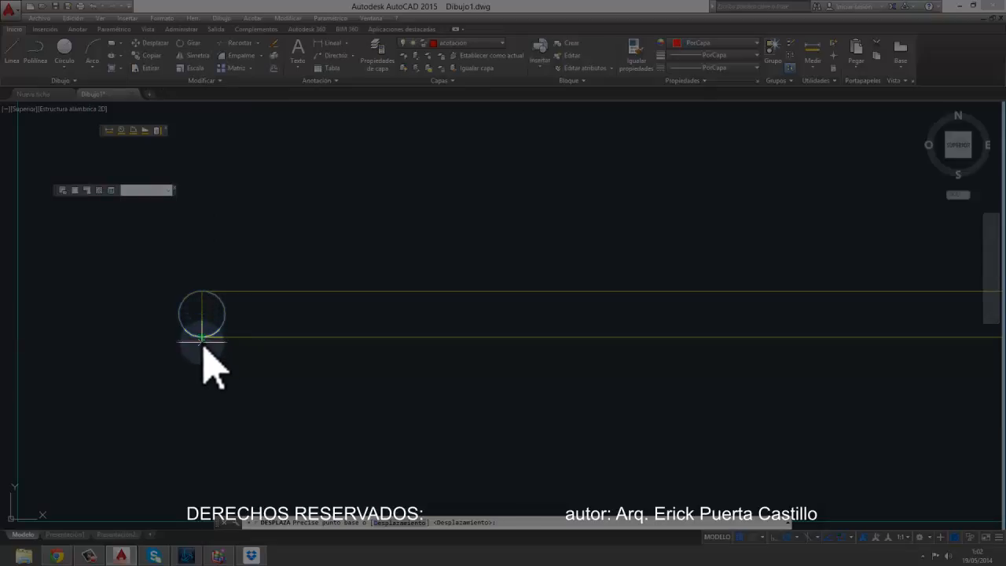
{"action": "left_click", "coordinate": [201, 286]}
{"action": "scroll", "coordinate": [218, 275], "scroll_direction": "up", "scroll_amount": 4}
{"action": "left_click", "coordinate": [231, 259]}
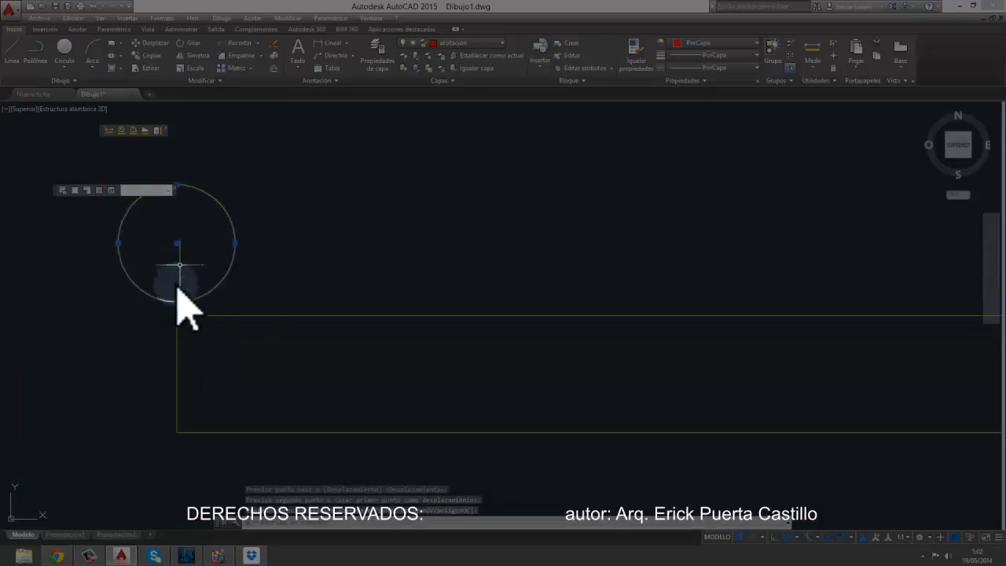
{"action": "key", "text": "space"}
{"action": "left_click", "coordinate": [175, 300]}
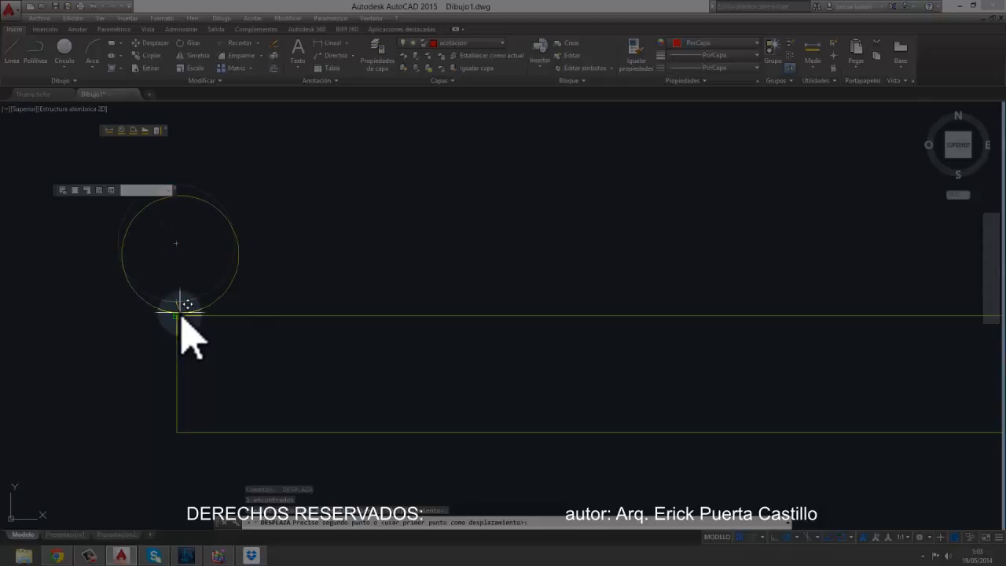
{"action": "left_click", "coordinate": [180, 313]}
Step: Move the circle right by its radius so its left quadrant aligns with the bar's left end
{"action": "middle_click_drag", "start_coordinate": [302, 275], "coordinate": [346, 307]}
{"action": "left_click", "coordinate": [287, 301]}
{"action": "left_click", "coordinate": [239, 290]}
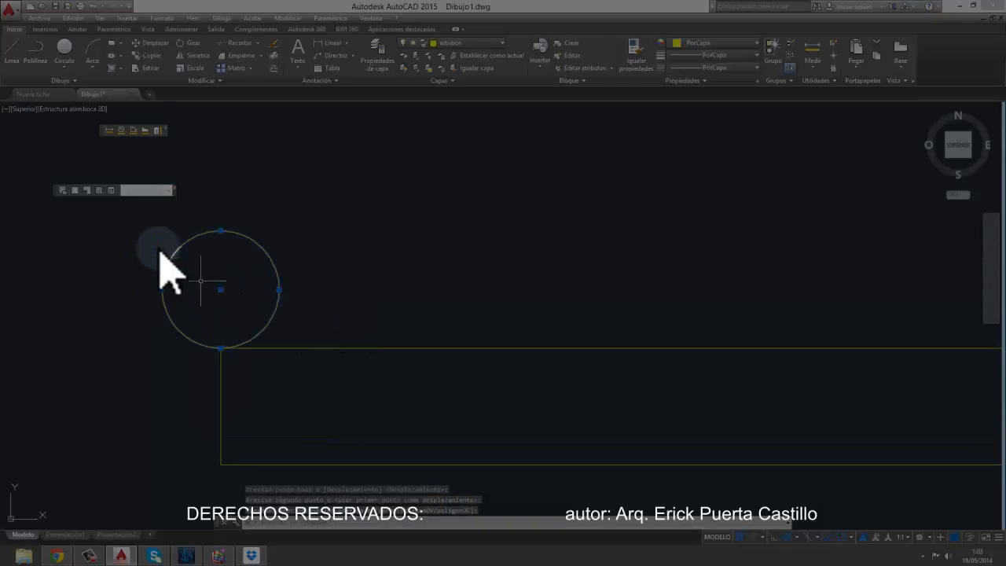
{"action": "left_click", "coordinate": [140, 43]}
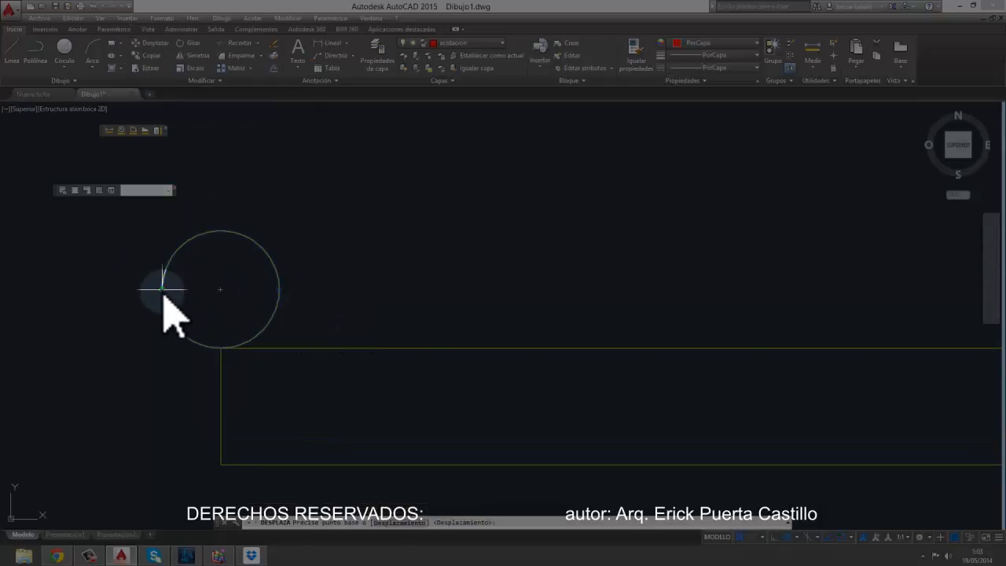
{"action": "left_click", "coordinate": [163, 289]}
{"action": "left_click", "coordinate": [223, 294]}
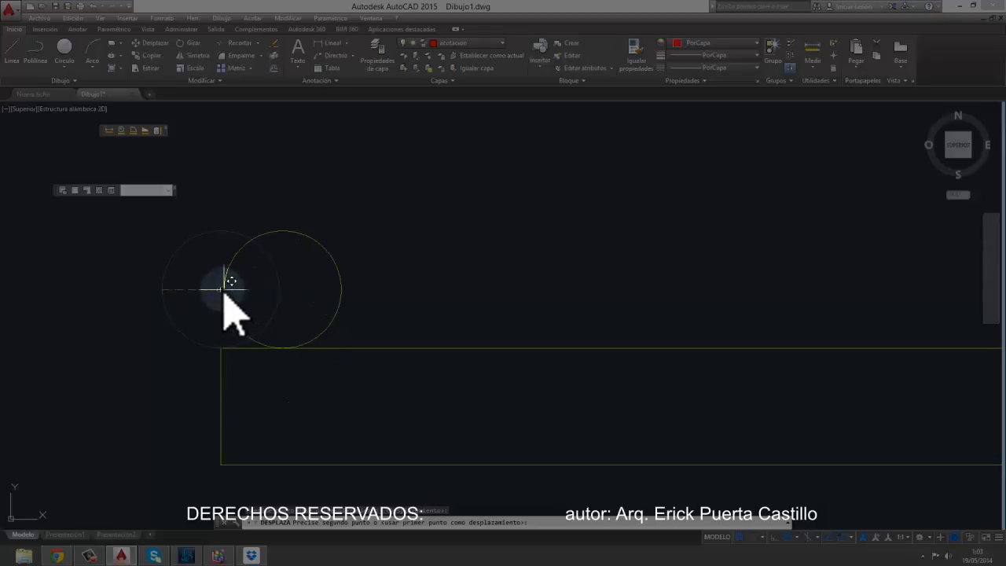
{"action": "scroll", "coordinate": [284, 308], "scroll_direction": "down", "scroll_amount": 2}
{"action": "scroll", "coordinate": [220, 318], "scroll_direction": "down", "scroll_amount": 3}
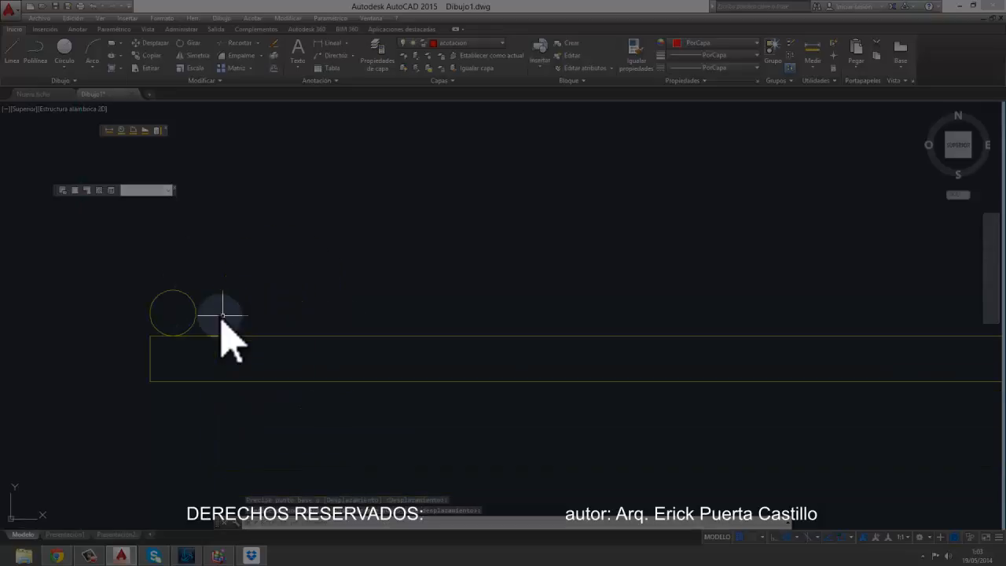
{"action": "scroll", "coordinate": [208, 315], "scroll_direction": "up", "scroll_amount": 2}
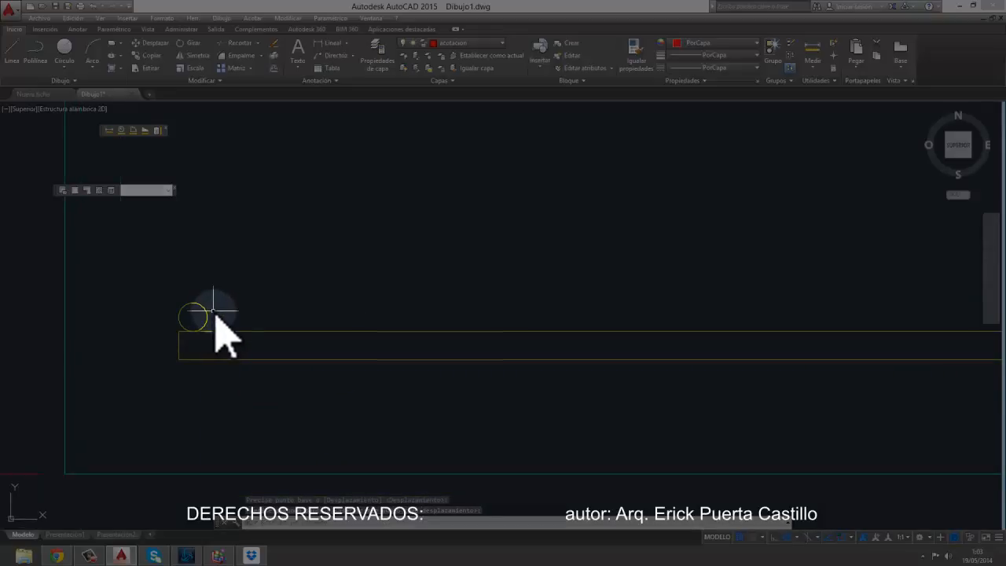
{"action": "scroll", "coordinate": [212, 312], "scroll_direction": "down", "scroll_amount": 2}
{"action": "scroll", "coordinate": [170, 313], "scroll_direction": "up", "scroll_amount": 3}
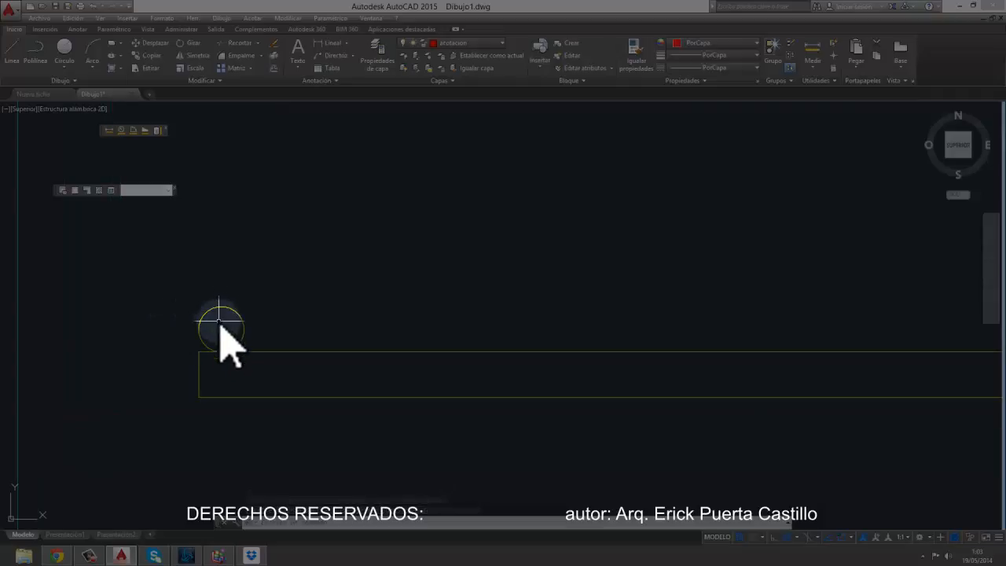
{"action": "type", "text": "l"}
{"action": "key", "text": "Return"}
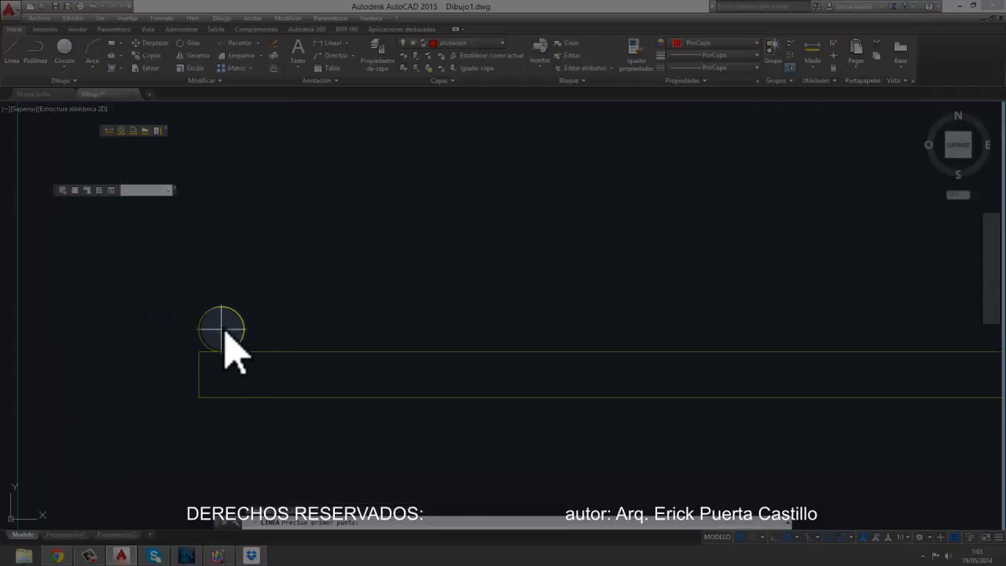
{"action": "left_click", "coordinate": [220, 229]}
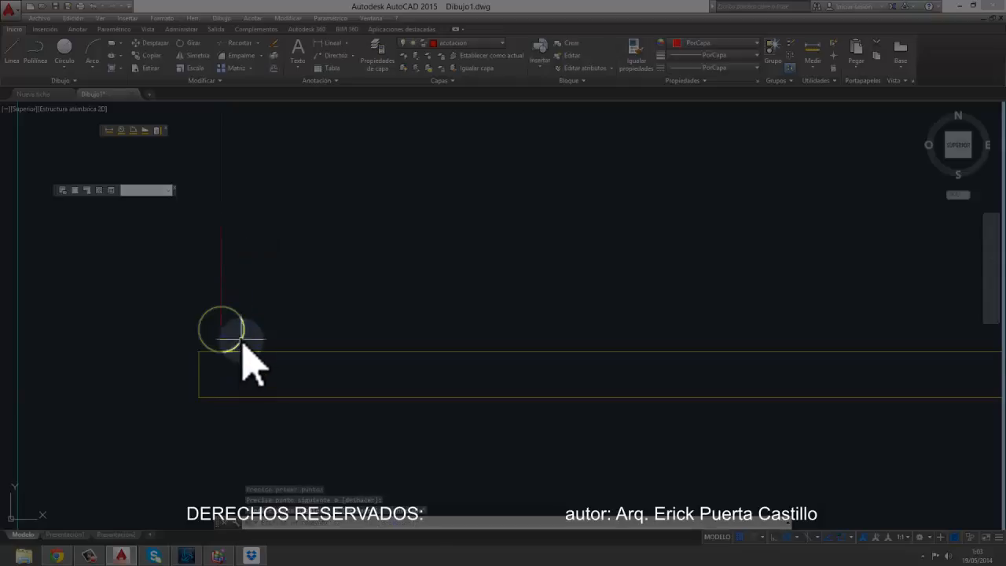
{"action": "middle_click_drag", "start_coordinate": [243, 332], "coordinate": [259, 325]}
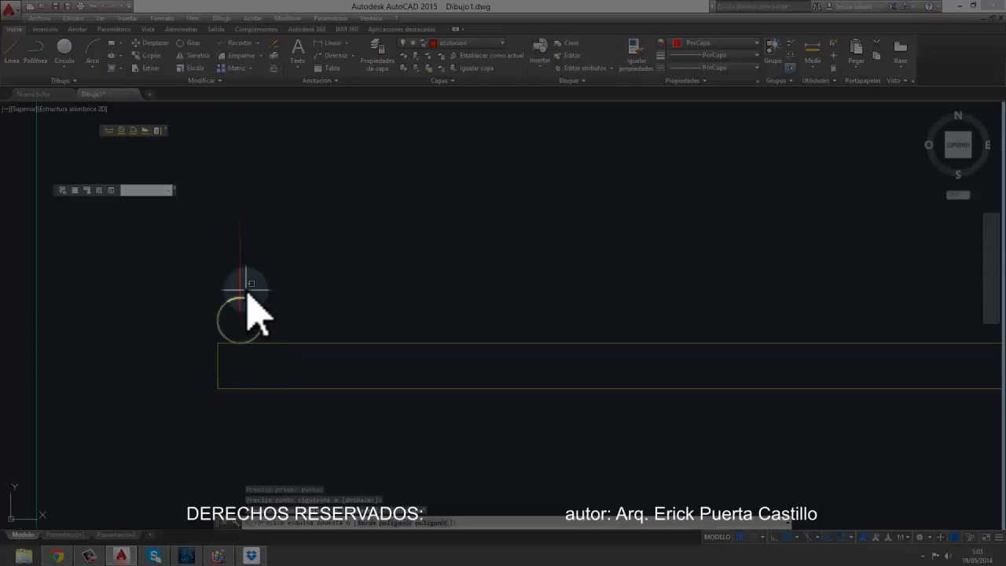
{"action": "left_click", "coordinate": [148, 56]}
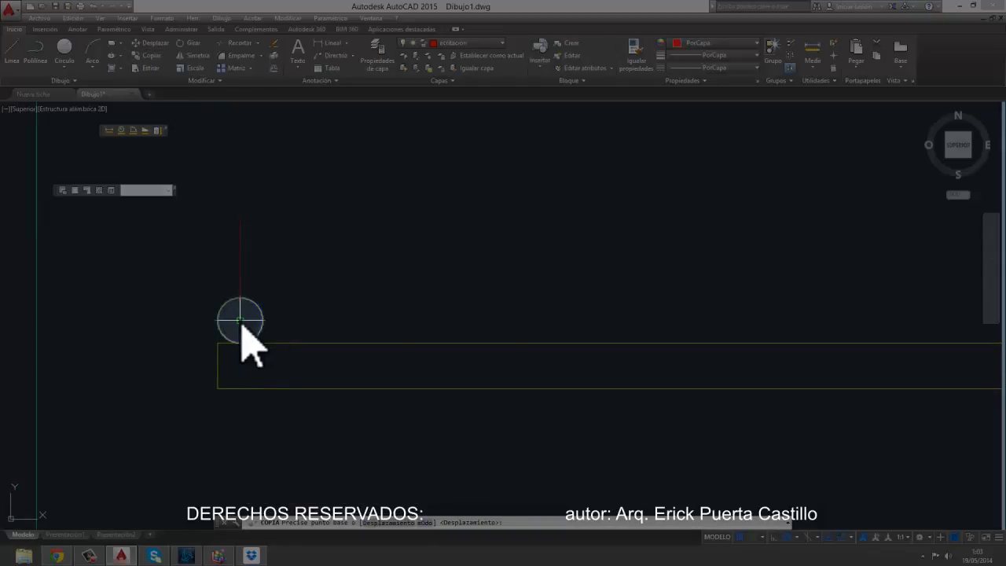
{"action": "left_click", "coordinate": [240, 321]}
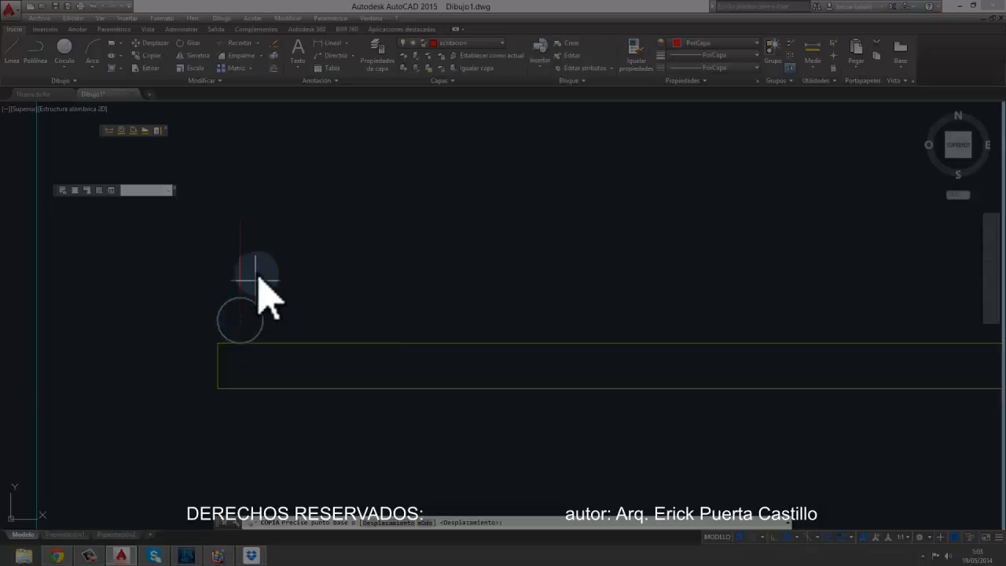
{"action": "key", "text": "Escape"}
{"action": "left_click", "coordinate": [219, 235]}
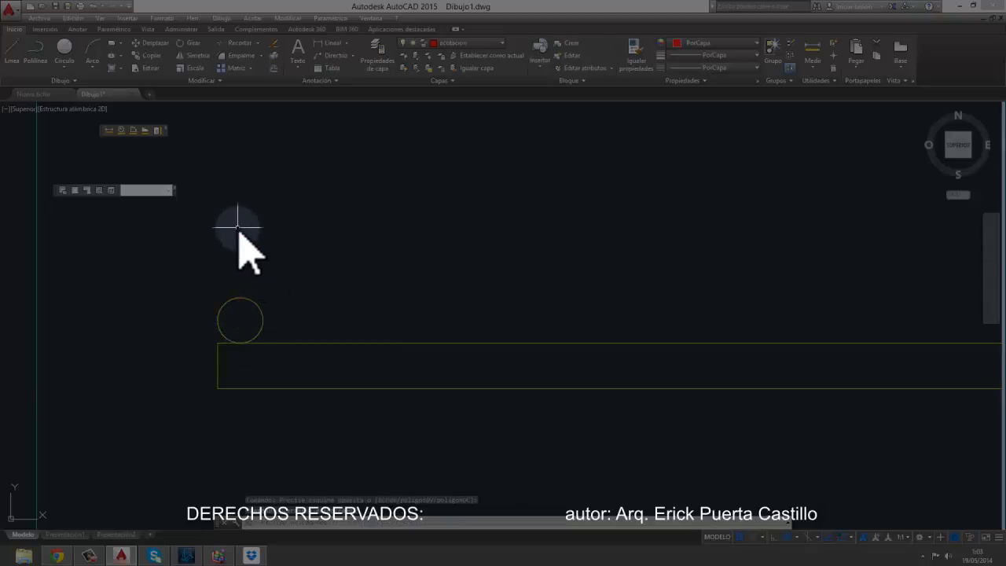
Step: Copy the circle at the bar's left end 0.10 to the right along the bar, using its centre as base point
{"action": "left_click", "coordinate": [149, 55]}
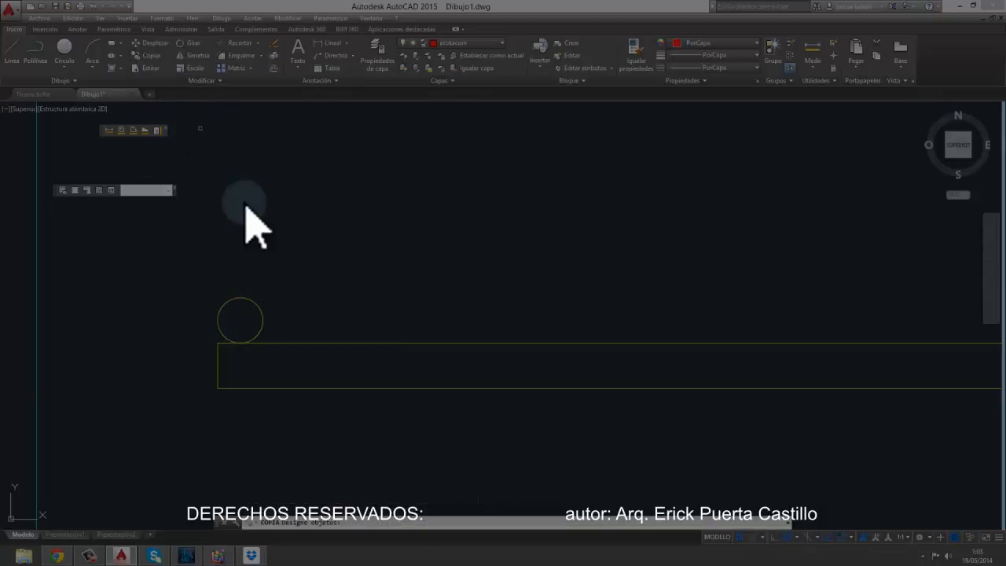
{"action": "left_click", "coordinate": [253, 309]}
{"action": "key", "text": "Return"}
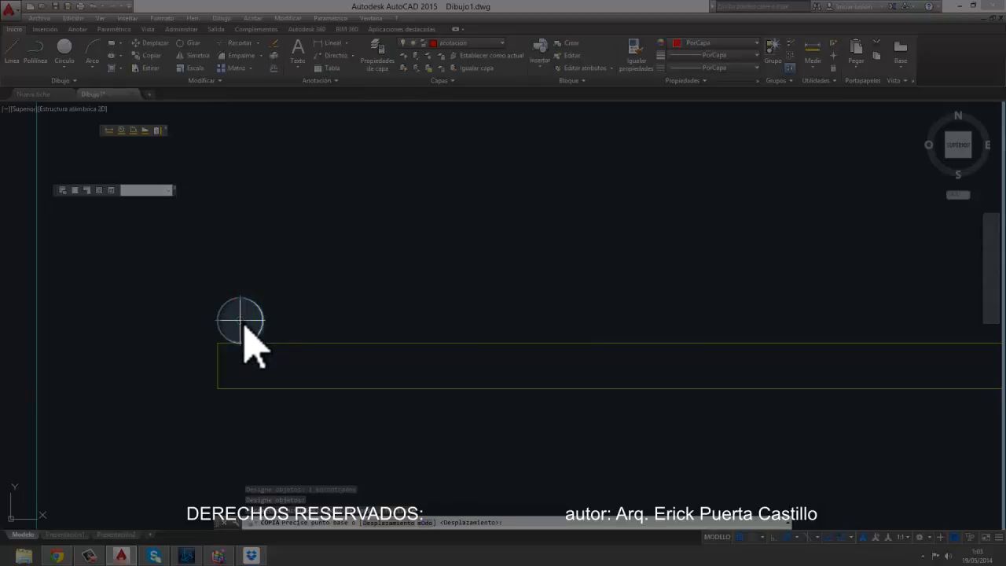
{"action": "left_click", "coordinate": [240, 320]}
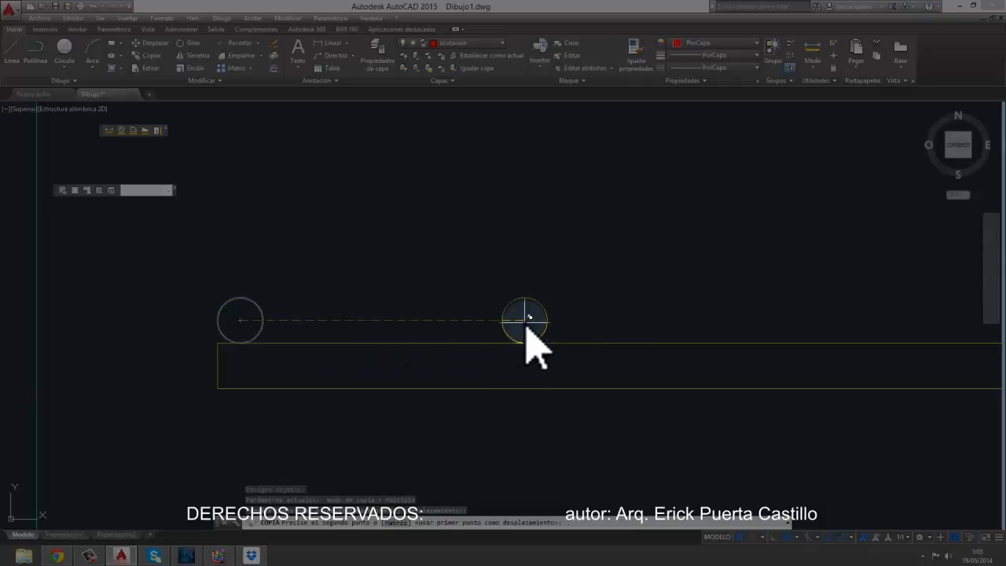
{"action": "type", "text": "10"}
{"action": "key", "text": "Return"}
{"action": "key", "text": "Escape"}
{"action": "scroll", "coordinate": [542, 345], "scroll_direction": "down", "scroll_amount": 5}
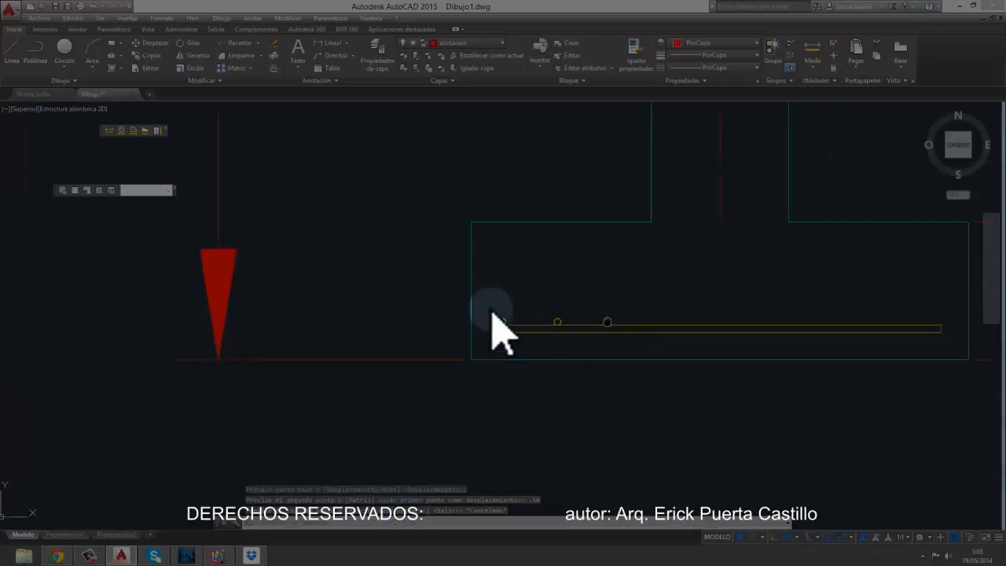
{"action": "left_click", "coordinate": [369, 315]}
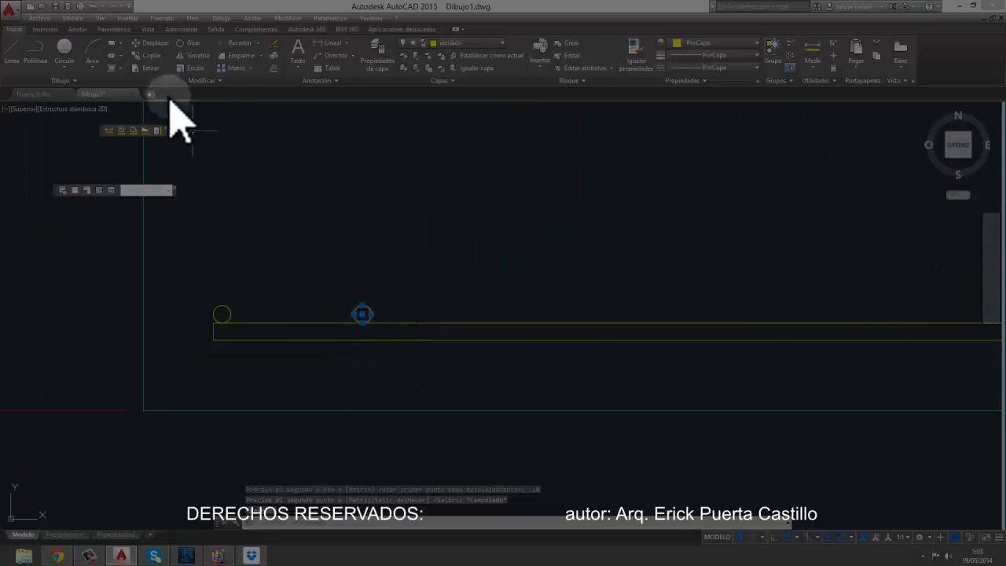
{"action": "left_click", "coordinate": [150, 56]}
{"action": "scroll", "coordinate": [224, 314], "scroll_direction": "up", "scroll_amount": 4}
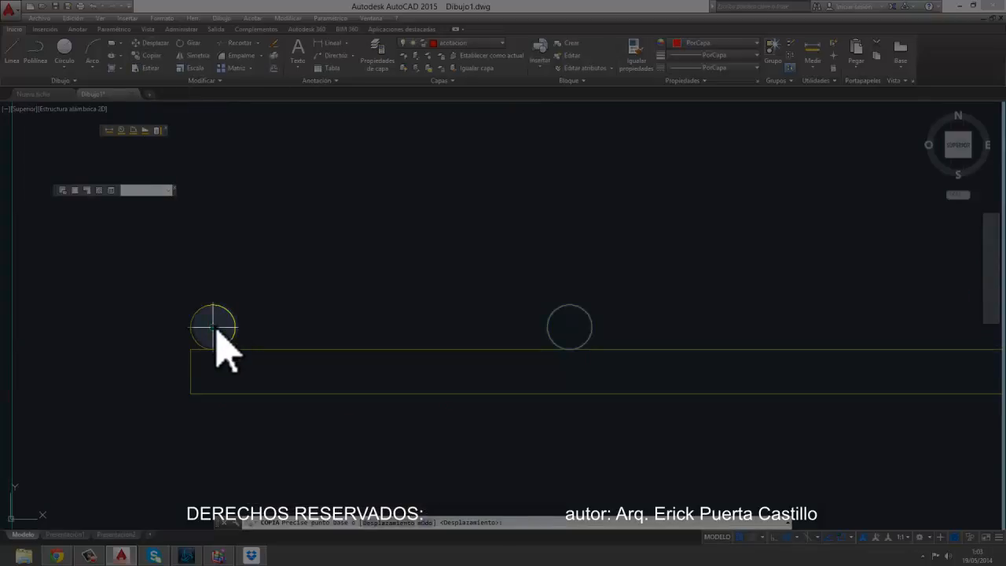
{"action": "left_click", "coordinate": [213, 327]}
{"action": "key", "text": "Escape"}
Step: Copy the second circle repeatedly along the bar, using the first circle's centre as base and each successive circle's centre as the target
{"action": "left_click", "coordinate": [593, 345]}
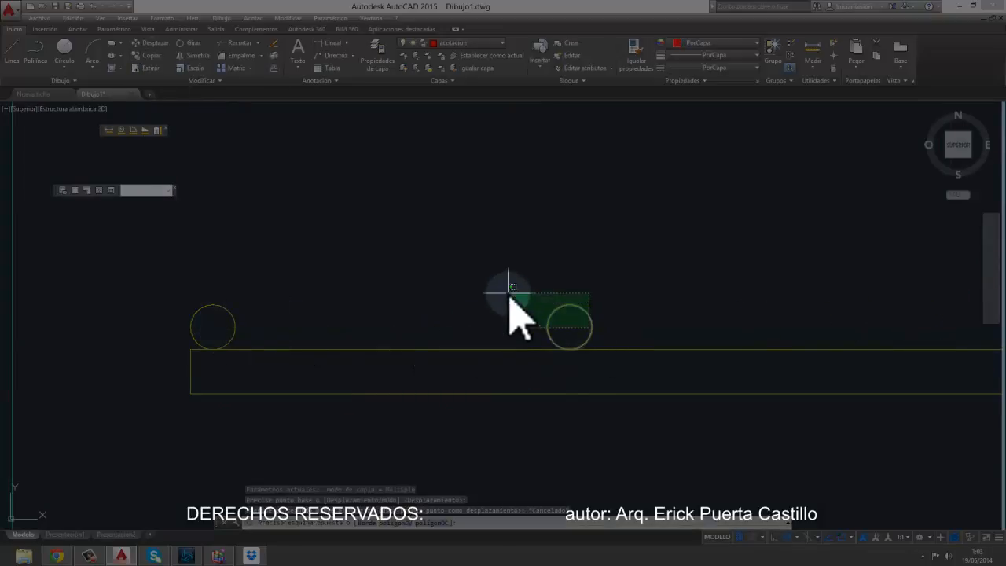
{"action": "left_click", "coordinate": [509, 297]}
{"action": "left_click", "coordinate": [142, 55]}
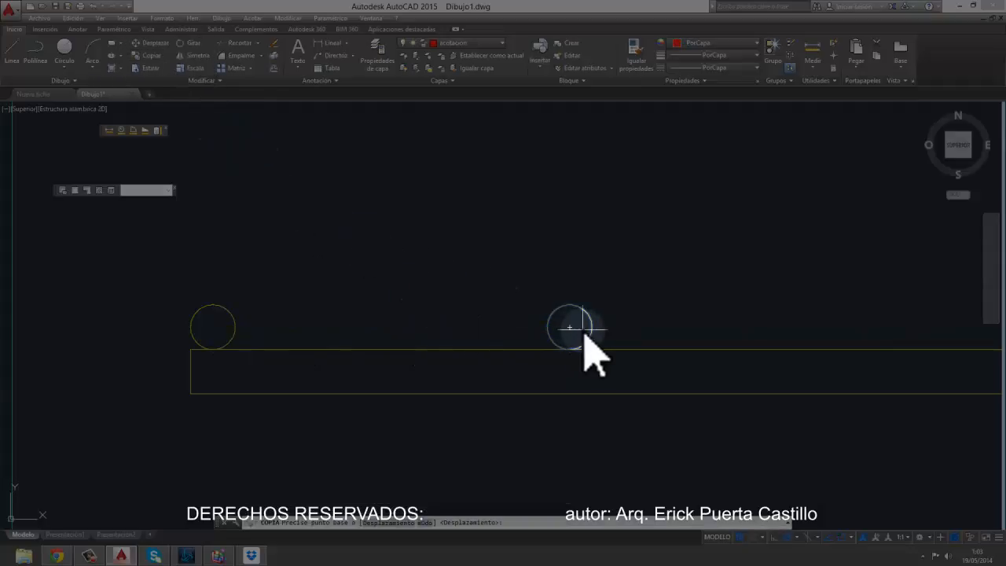
{"action": "left_click", "coordinate": [213, 327]}
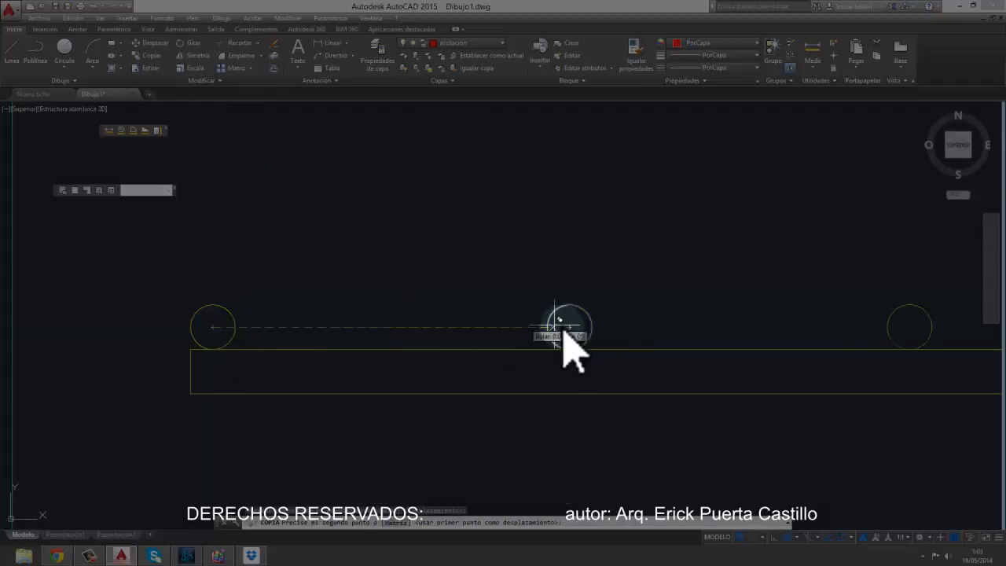
{"action": "scroll", "coordinate": [569, 326], "scroll_direction": "down", "scroll_amount": 5}
{"action": "scroll", "coordinate": [518, 295], "scroll_direction": "up", "scroll_amount": 5}
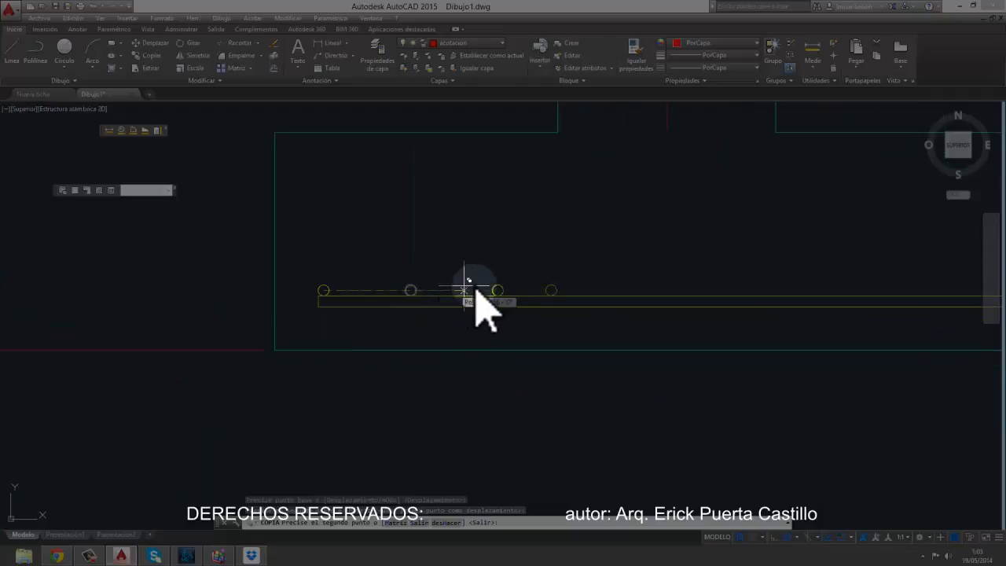
{"action": "left_click", "coordinate": [551, 301]}
{"action": "scroll", "coordinate": [639, 284], "scroll_direction": "down", "scroll_amount": 2}
{"action": "middle_click_drag", "start_coordinate": [680, 280], "coordinate": [361, 263]}
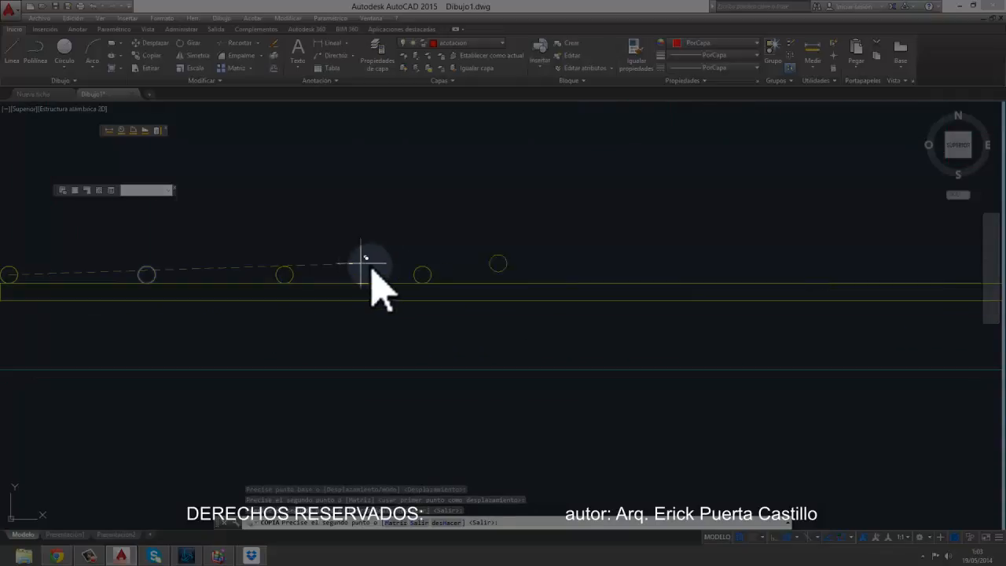
{"action": "scroll", "coordinate": [377, 266], "scroll_direction": "up", "scroll_amount": 1}
{"action": "left_click", "coordinate": [449, 279]}
{"action": "middle_click_drag", "start_coordinate": [668, 278], "coordinate": [317, 306]}
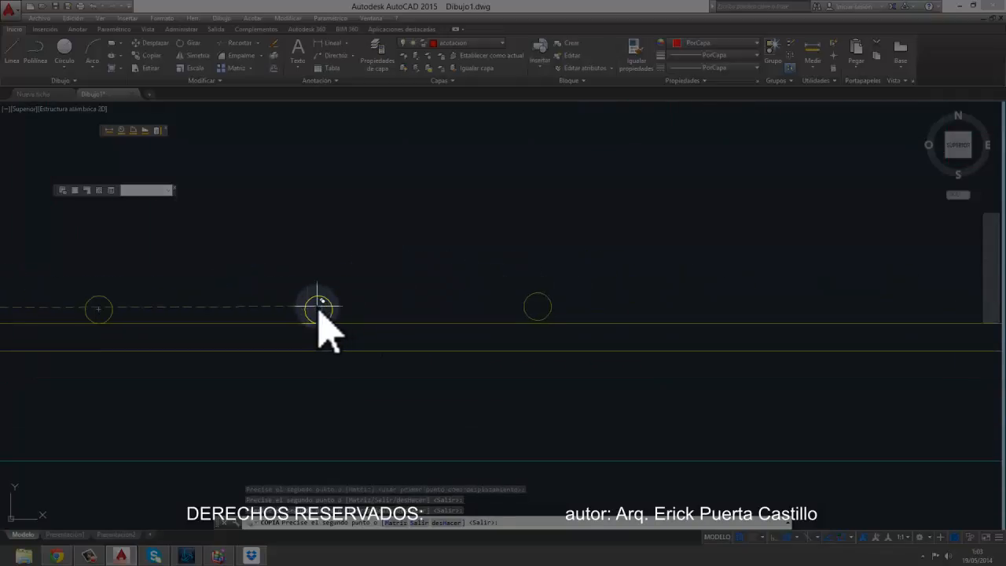
{"action": "left_click", "coordinate": [318, 308]}
{"action": "left_click", "coordinate": [537, 308]}
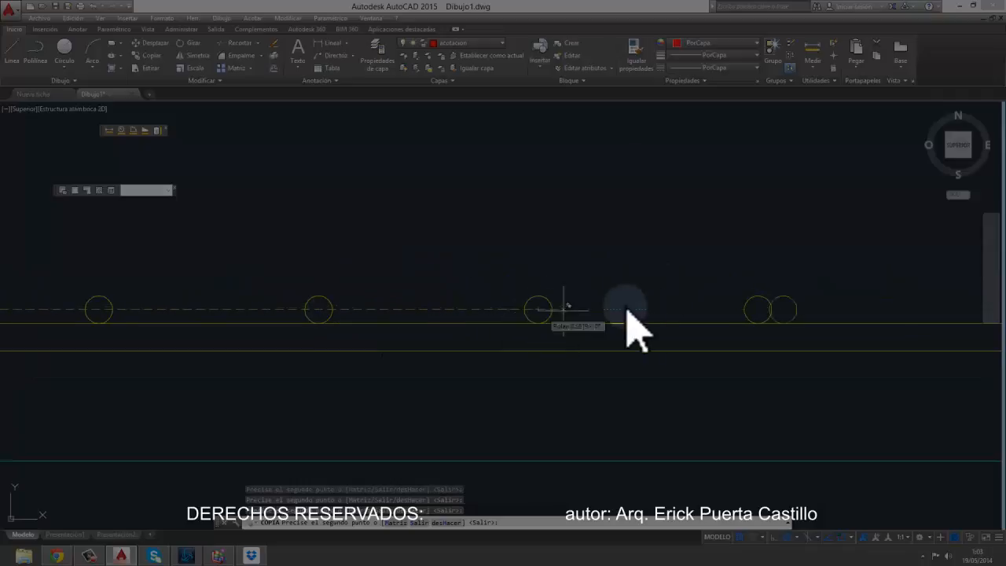
{"action": "middle_click_drag", "start_coordinate": [669, 307], "coordinate": [348, 336]}
{"action": "left_click", "coordinate": [436, 336]}
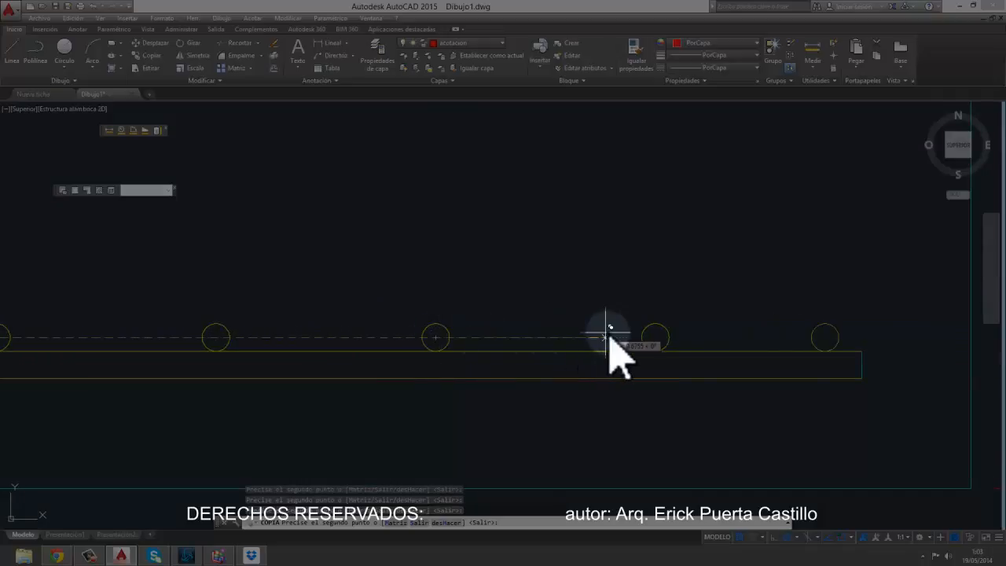
{"action": "left_click", "coordinate": [656, 337]}
{"action": "scroll", "coordinate": [515, 357], "scroll_direction": "down", "scroll_amount": 2}
{"action": "key", "text": "Escape"}
Step: Erase the last circle, which lies beyond the bar's right end
{"action": "mouse_move", "coordinate": [495, 353]}
{"action": "middle_mouse_down"}
{"action": "mouse_move", "coordinate": [601, 335]}
{"action": "mouse_move", "coordinate": [702, 336]}
{"action": "middle_mouse_up"}
{"action": "scroll", "coordinate": [742, 334], "scroll_direction": "up", "scroll_amount": 6}
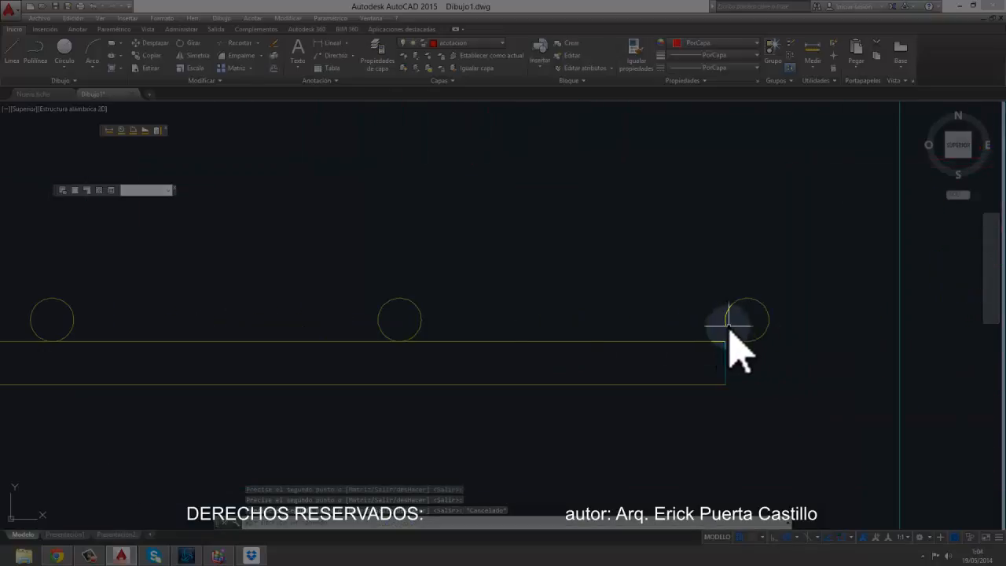
{"action": "scroll", "coordinate": [462, 310], "scroll_direction": "down", "scroll_amount": 2}
{"action": "middle_click_drag", "start_coordinate": [463, 308], "coordinate": [637, 295]}
{"action": "scroll", "coordinate": [607, 311], "scroll_direction": "up", "scroll_amount": 4}
{"action": "left_click", "coordinate": [603, 309]}
{"action": "scroll", "coordinate": [476, 288], "scroll_direction": "down", "scroll_amount": 4}
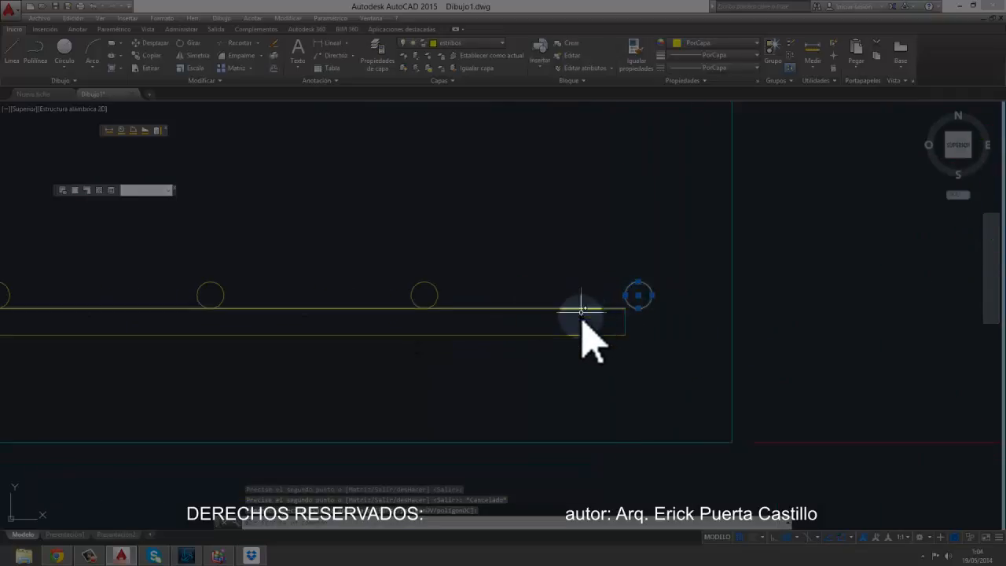
{"action": "key", "text": "Delete"}
Step: Match the properties of the bar's right end line to those of the last yellow circle
{"action": "scroll", "coordinate": [532, 329], "scroll_direction": "down", "scroll_amount": 2}
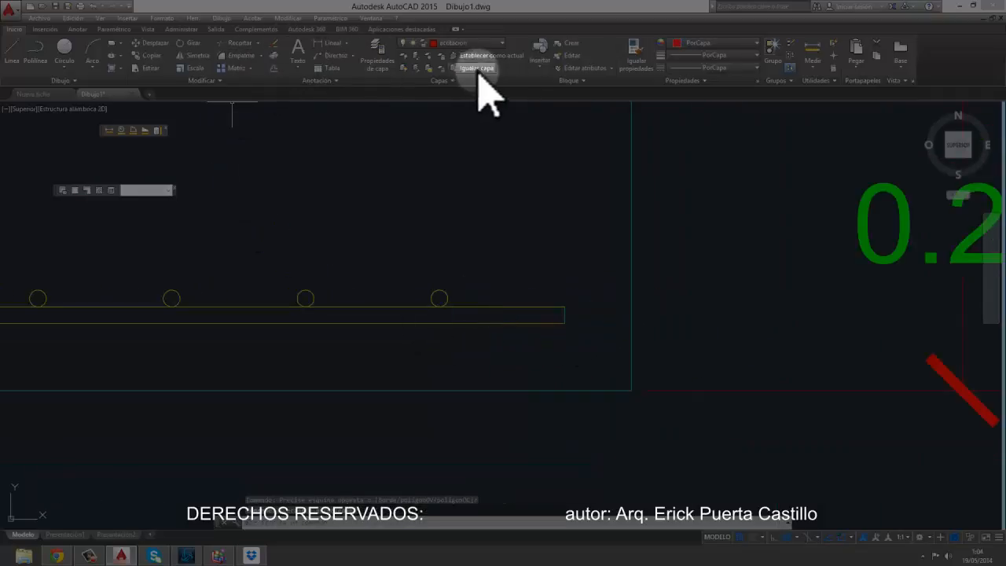
{"action": "left_click", "coordinate": [638, 63]}
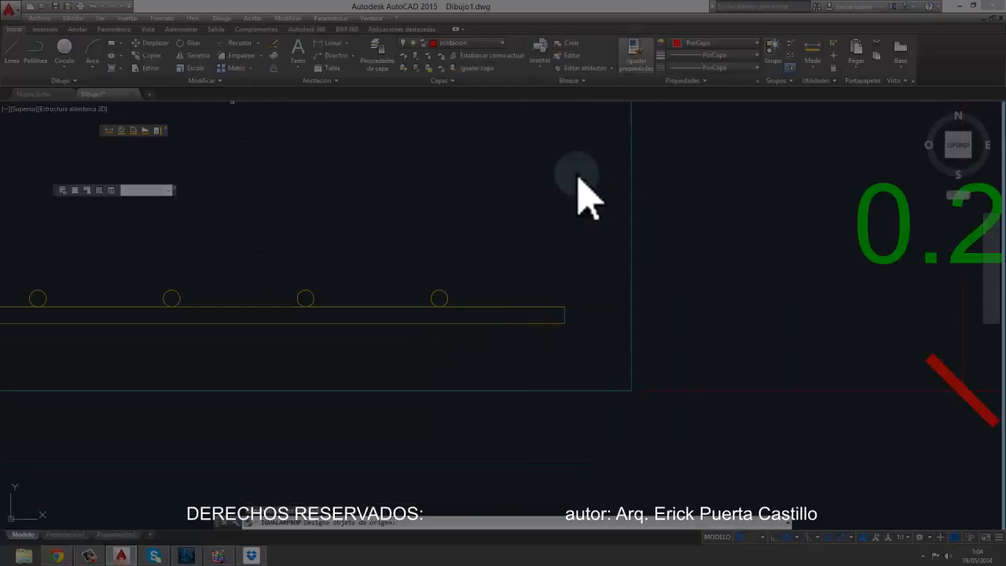
{"action": "left_click", "coordinate": [452, 300]}
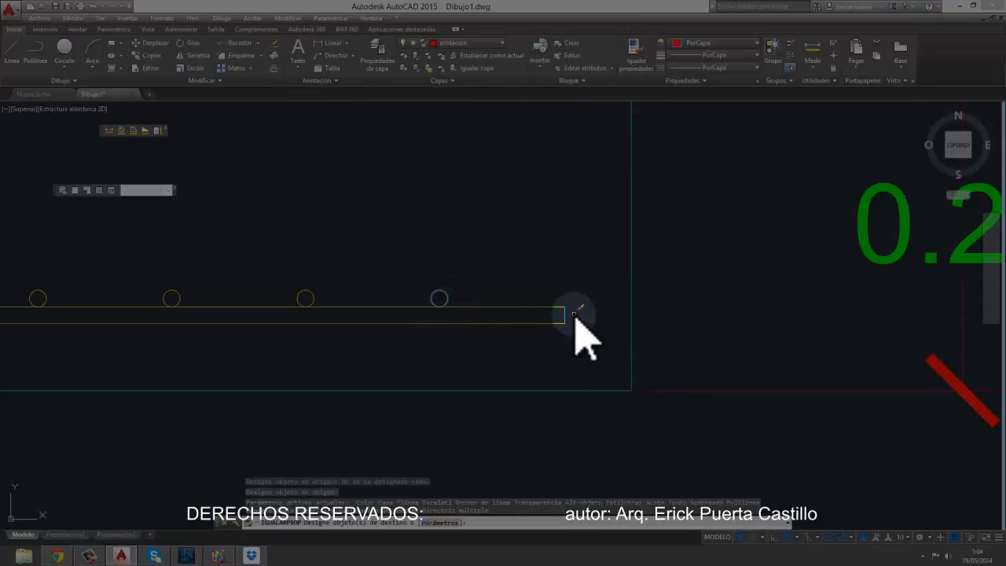
{"action": "scroll", "coordinate": [534, 299], "scroll_direction": "down", "scroll_amount": 2}
{"action": "key", "text": "Escape"}
{"action": "left_click", "coordinate": [541, 290]}
{"action": "middle_click_drag", "start_coordinate": [175, 250], "coordinate": [514, 256]}
{"action": "left_click", "coordinate": [273, 271]}
{"action": "middle_click_drag", "start_coordinate": [475, 288], "coordinate": [339, 269]}
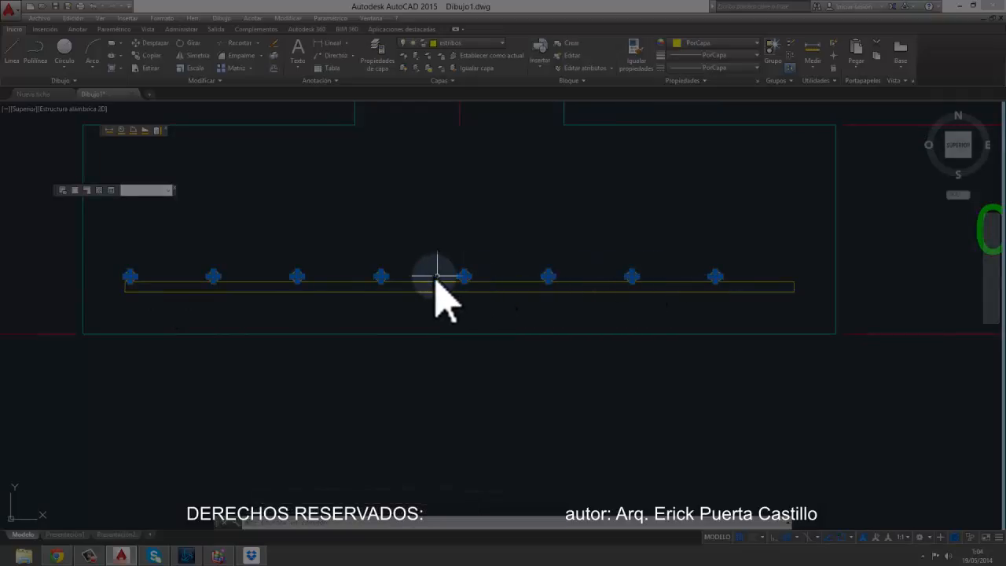
{"action": "scroll", "coordinate": [414, 281], "scroll_direction": "up", "scroll_amount": 4}
{"action": "scroll", "coordinate": [402, 274], "scroll_direction": "down", "scroll_amount": 2}
{"action": "key", "text": "Escape"}
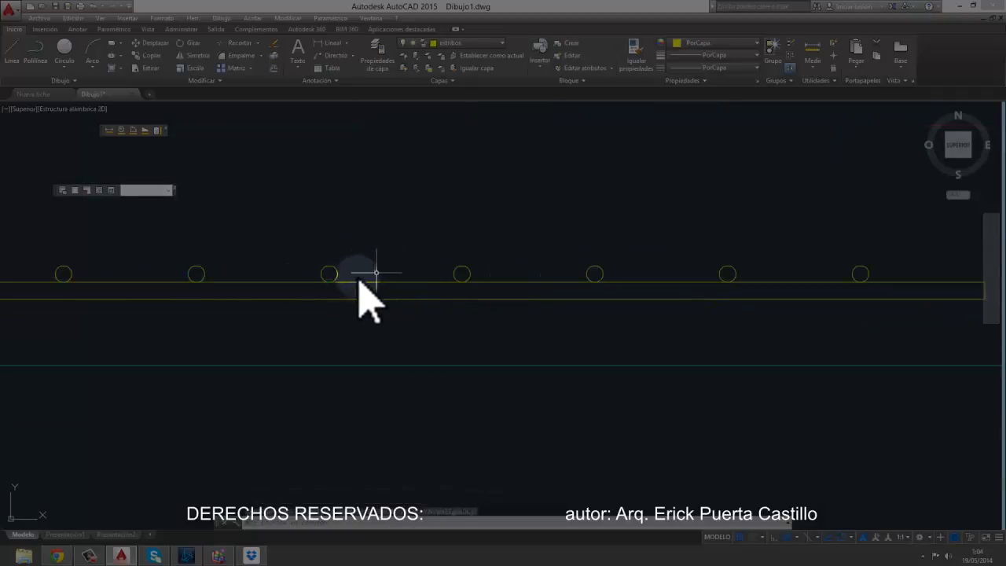
{"action": "scroll", "coordinate": [299, 281], "scroll_direction": "down", "scroll_amount": 2}
{"action": "scroll", "coordinate": [334, 276], "scroll_direction": "up", "scroll_amount": 2}
{"action": "scroll", "coordinate": [265, 279], "scroll_direction": "down", "scroll_amount": 2}
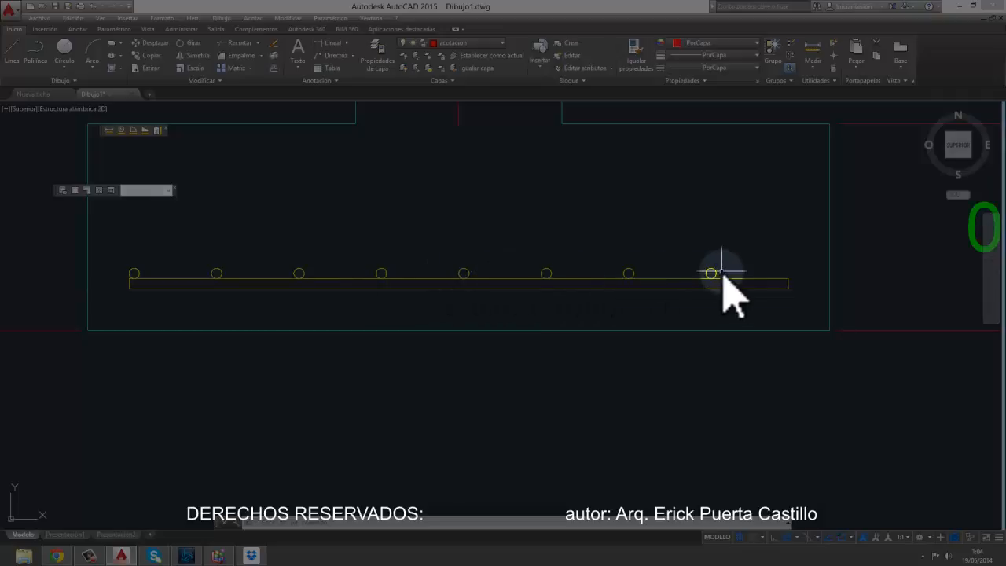
Step: Draw a line connecting the centres of the fourth and fifth circles
{"action": "left_click", "coordinate": [13, 51]}
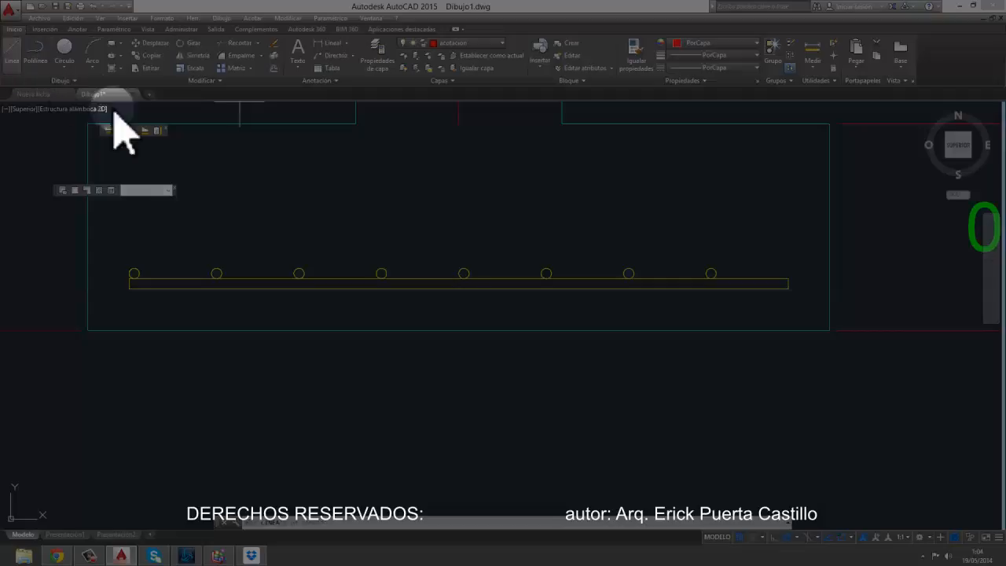
{"action": "left_click", "coordinate": [385, 274]}
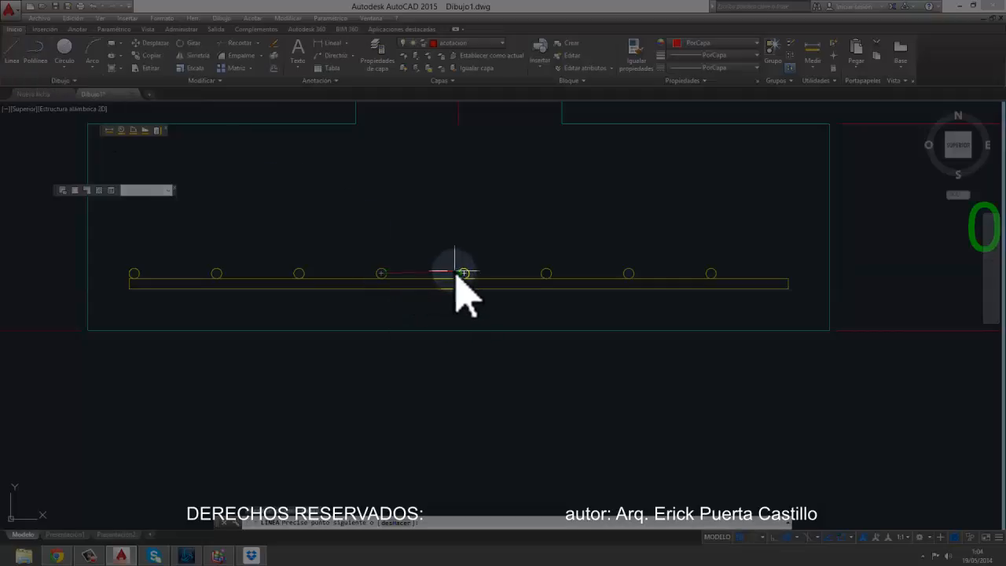
{"action": "left_click", "coordinate": [464, 273]}
{"action": "key", "text": "Return"}
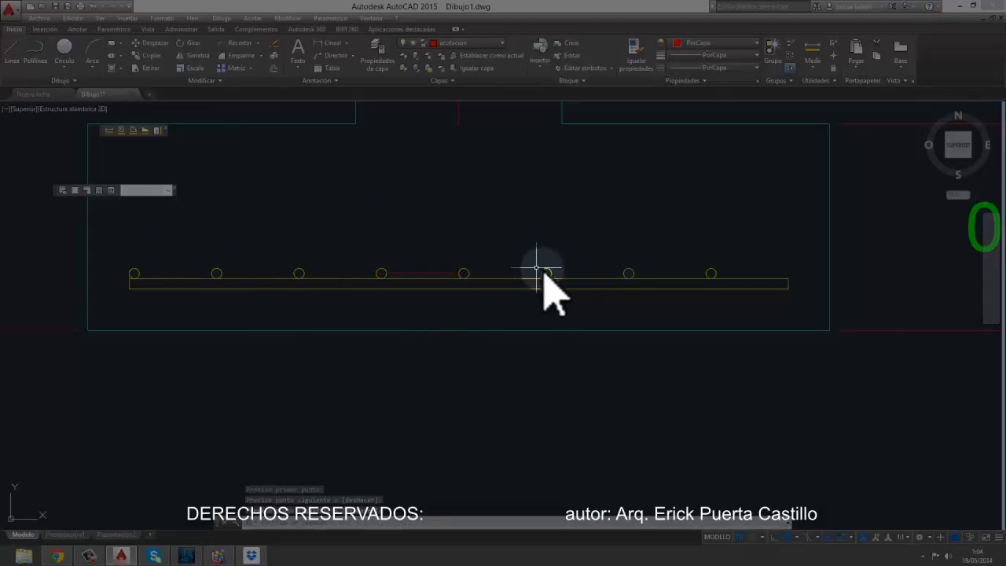
Step: Move the row of circles with its connecting line to centre it on the bar's midpoint, and erase the connecting line
{"action": "left_click", "coordinate": [732, 275]}
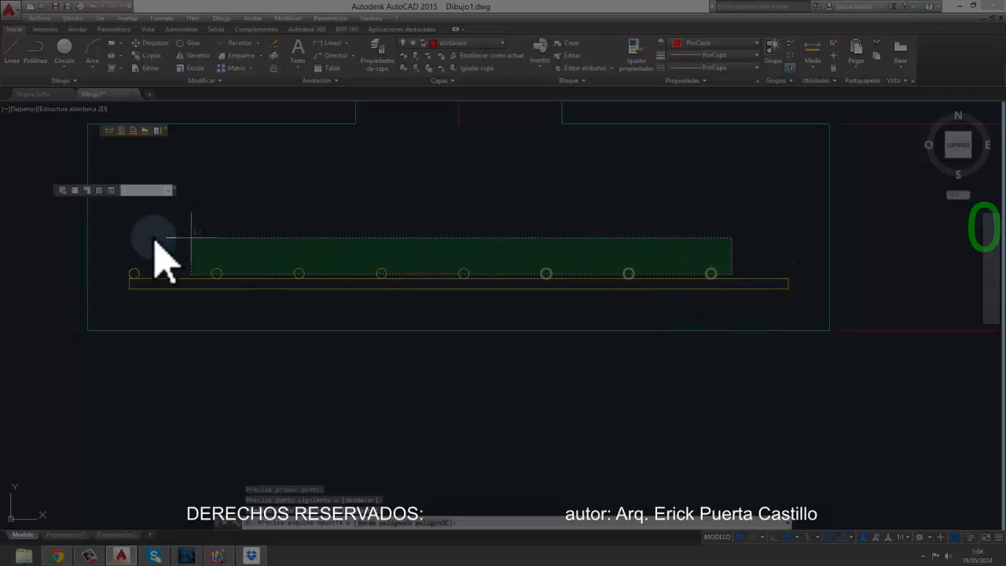
{"action": "left_click", "coordinate": [155, 239]}
{"action": "left_click", "coordinate": [147, 43]}
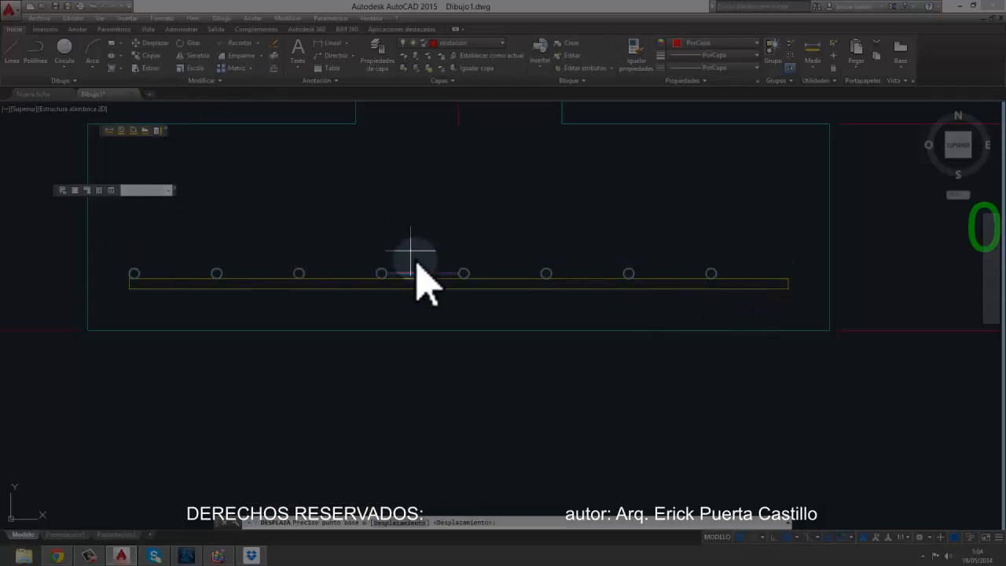
{"action": "scroll", "coordinate": [423, 274], "scroll_direction": "up", "scroll_amount": 10}
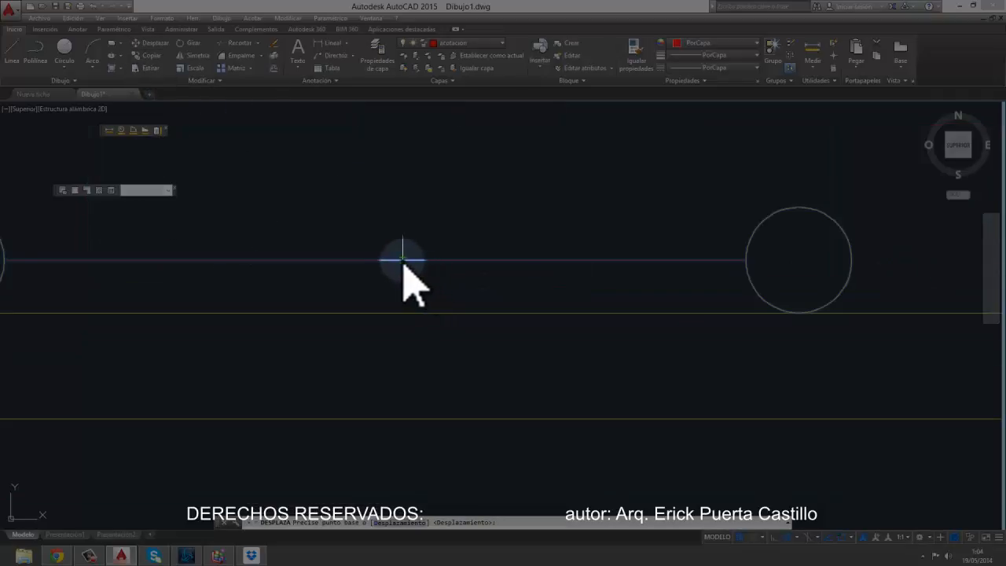
{"action": "scroll", "coordinate": [402, 259], "scroll_direction": "down", "scroll_amount": 2}
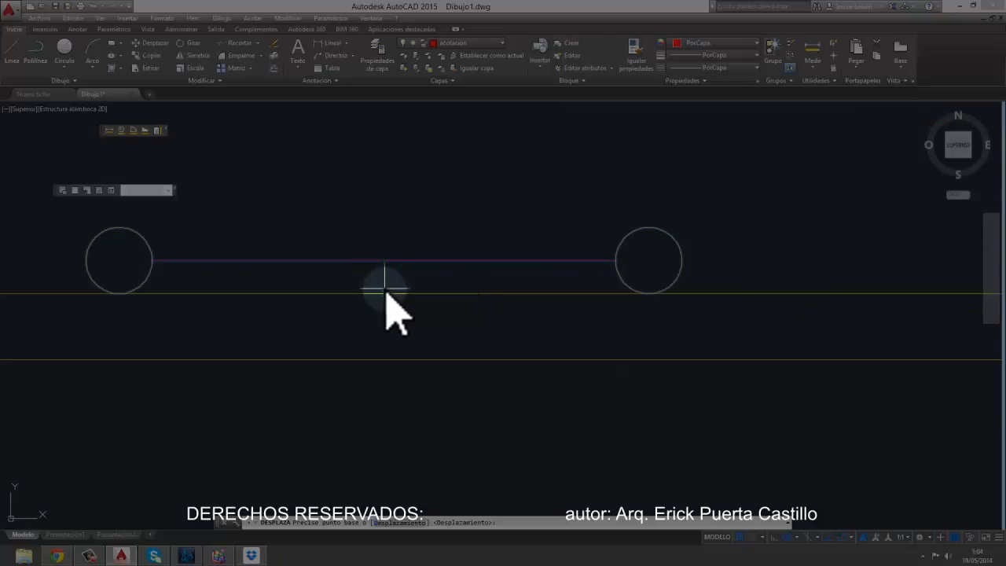
{"action": "left_click", "coordinate": [385, 291]}
{"action": "scroll", "coordinate": [451, 275], "scroll_direction": "down", "scroll_amount": 8}
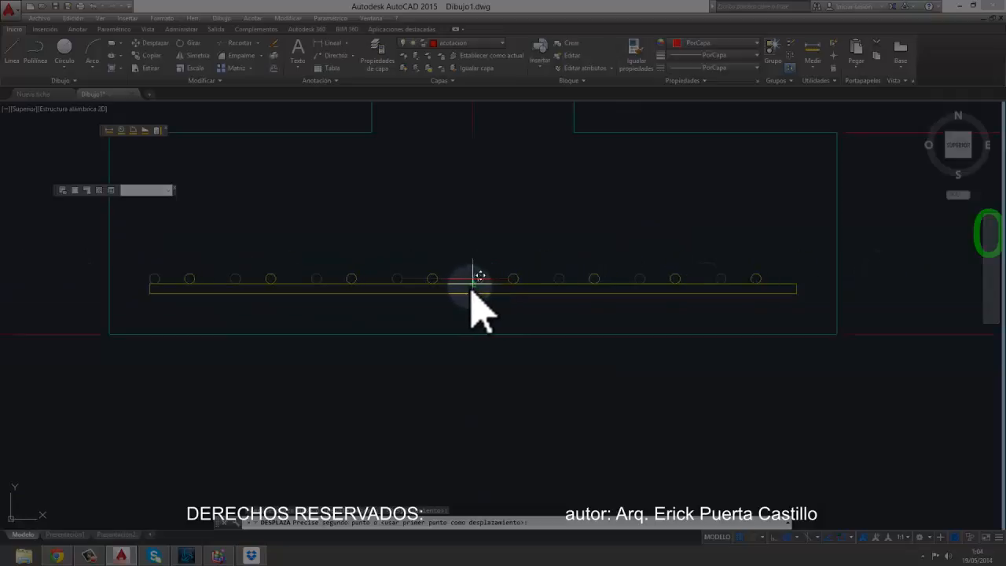
{"action": "scroll", "coordinate": [472, 284], "scroll_direction": "up", "scroll_amount": 4}
{"action": "left_click", "coordinate": [473, 286]}
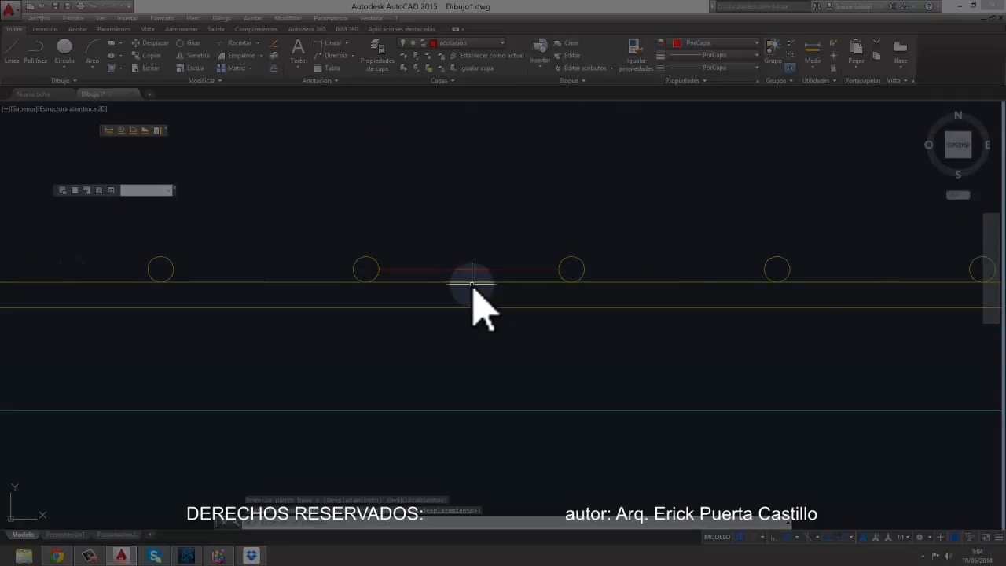
{"action": "scroll", "coordinate": [475, 284], "scroll_direction": "down", "scroll_amount": 5}
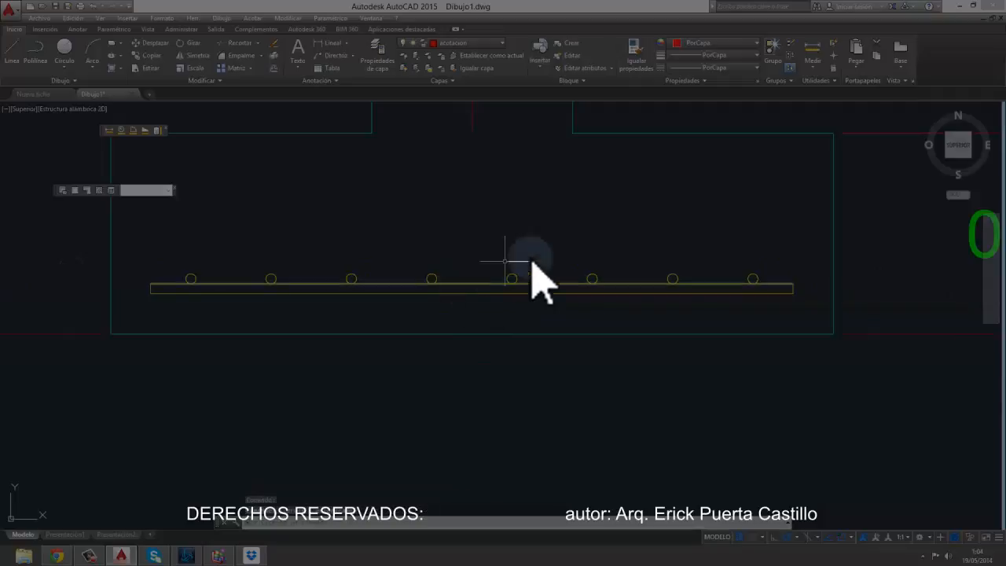
Step: Copy the whole horizontal bar from its bottom edge up to the top of the circles, enclosing them between two bars
{"action": "left_click", "coordinate": [401, 293]}
{"action": "left_click", "coordinate": [380, 279]}
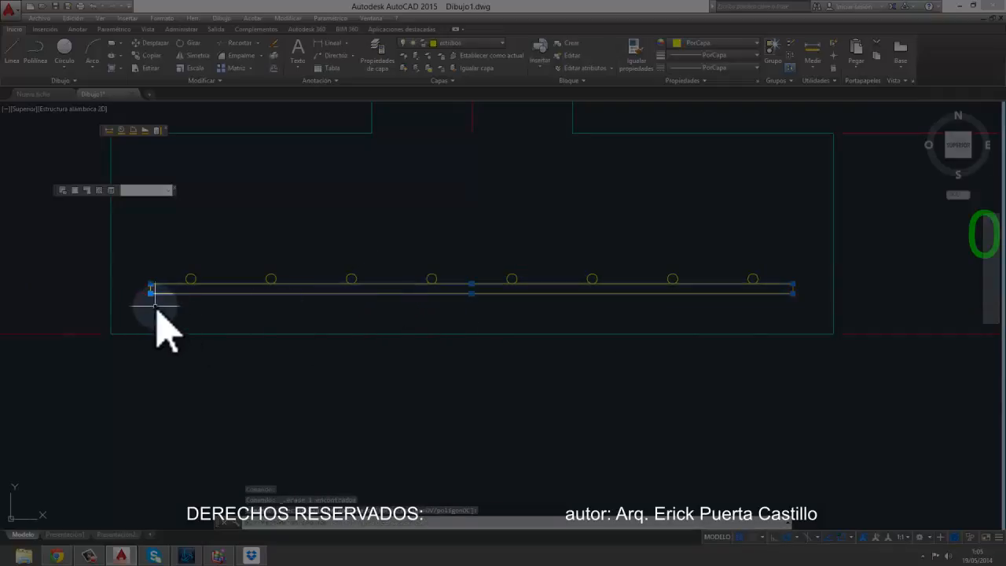
{"action": "left_click", "coordinate": [155, 306]}
{"action": "left_click", "coordinate": [137, 280]}
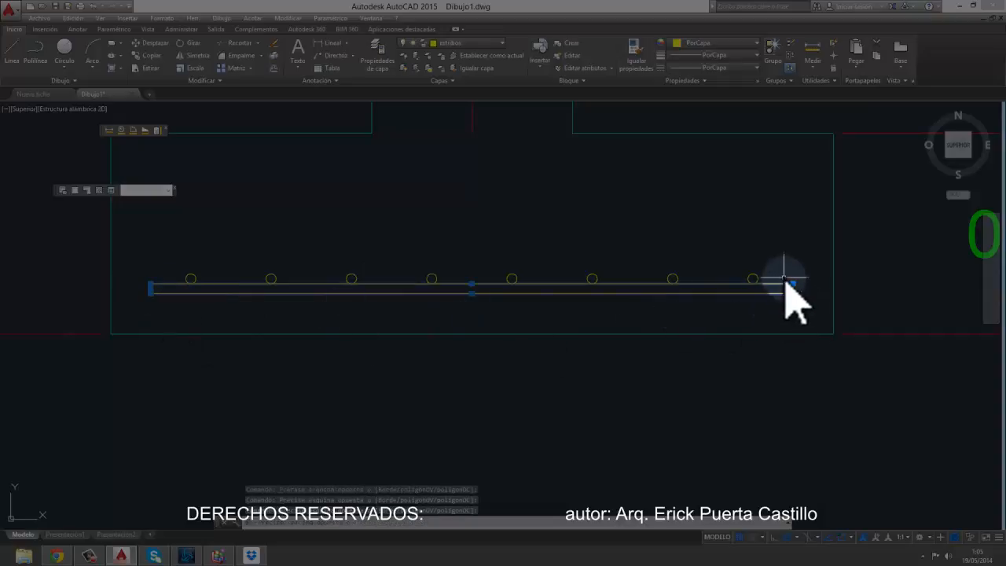
{"action": "left_click", "coordinate": [146, 55]}
{"action": "scroll", "coordinate": [314, 299], "scroll_direction": "up", "scroll_amount": 4}
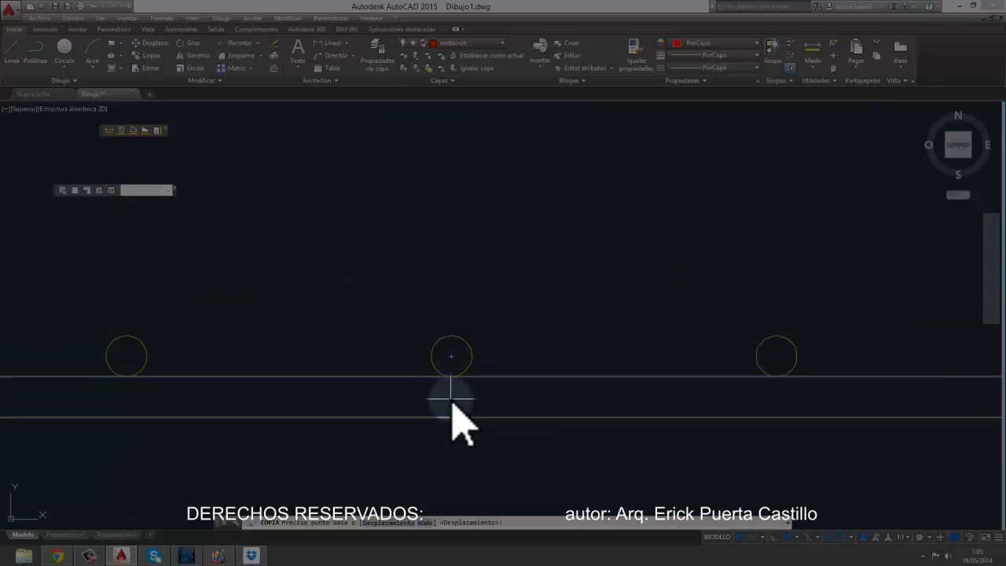
{"action": "left_click", "coordinate": [450, 416]}
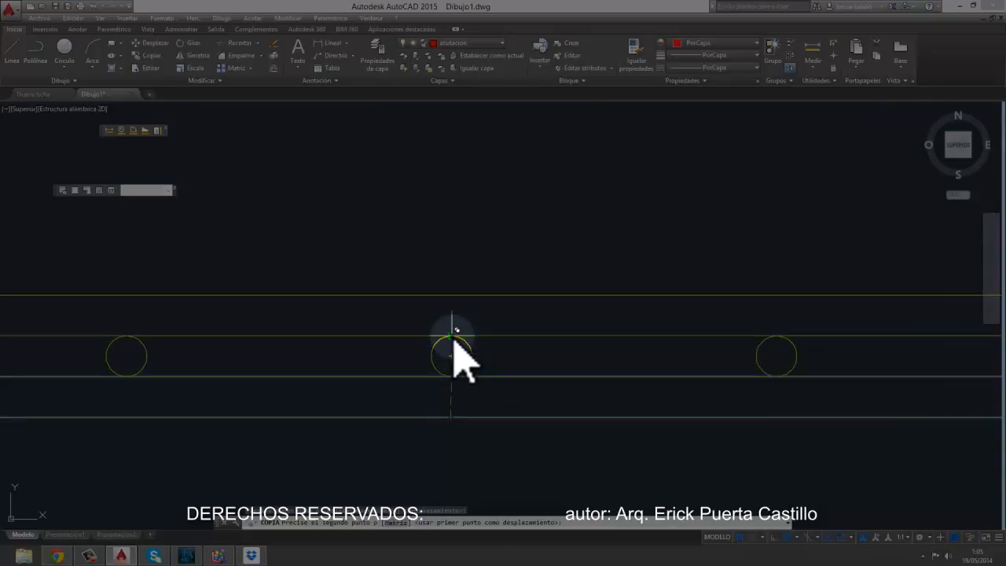
{"action": "scroll", "coordinate": [452, 354], "scroll_direction": "down", "scroll_amount": 4}
{"action": "key", "text": "Escape"}
{"action": "scroll", "coordinate": [456, 361], "scroll_direction": "down", "scroll_amount": 5}
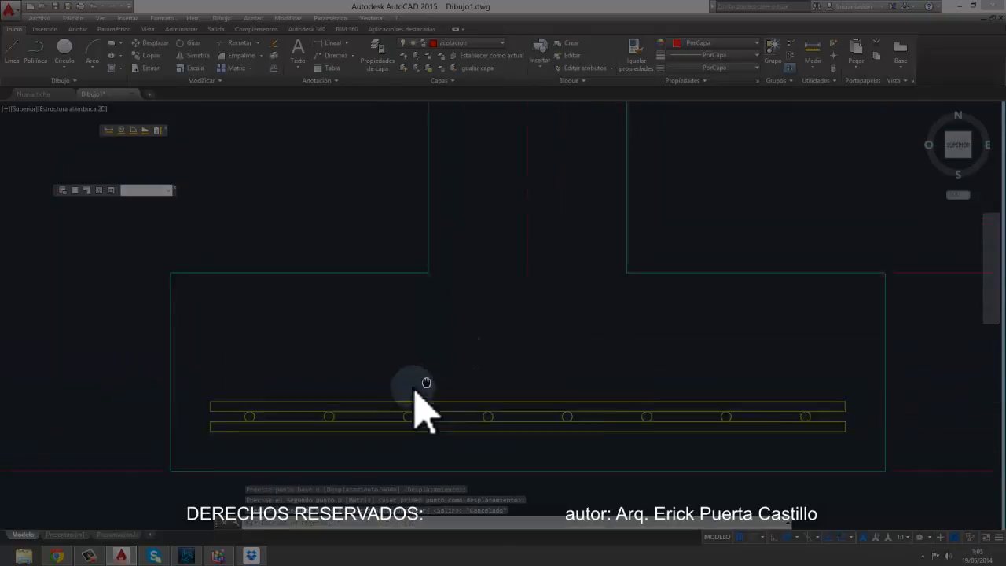
Step: Offset both side lines of the upper shaft inward by 0.025
{"action": "middle_click_drag", "start_coordinate": [432, 337], "coordinate": [421, 365]}
{"action": "middle_click_drag", "start_coordinate": [433, 153], "coordinate": [406, 431]}
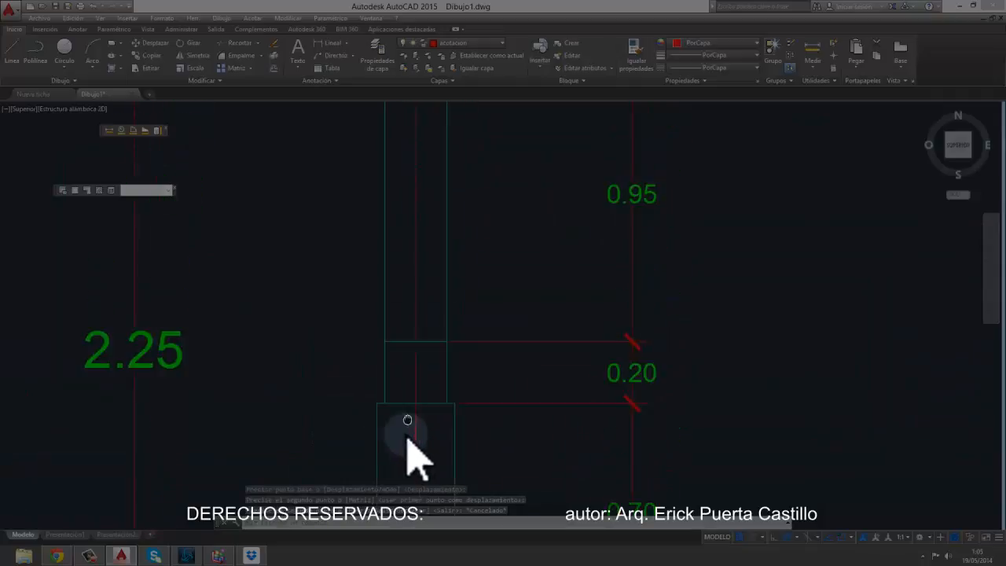
{"action": "middle_click_drag", "start_coordinate": [432, 252], "coordinate": [425, 358]}
{"action": "scroll", "coordinate": [427, 360], "scroll_direction": "down", "scroll_amount": 4}
{"action": "scroll", "coordinate": [406, 191], "scroll_direction": "up", "scroll_amount": 2}
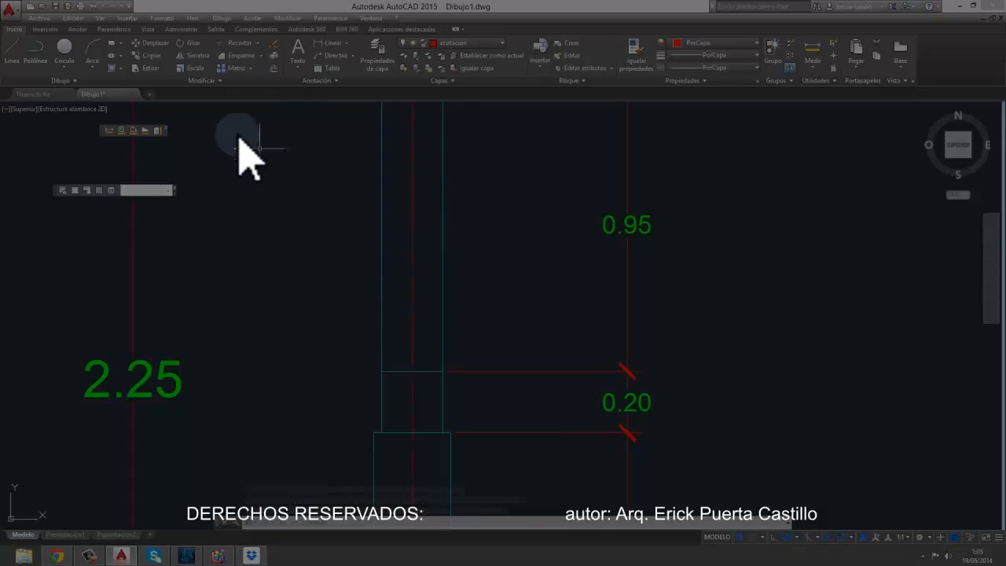
{"action": "scroll", "coordinate": [322, 188], "scroll_direction": "down", "scroll_amount": 2}
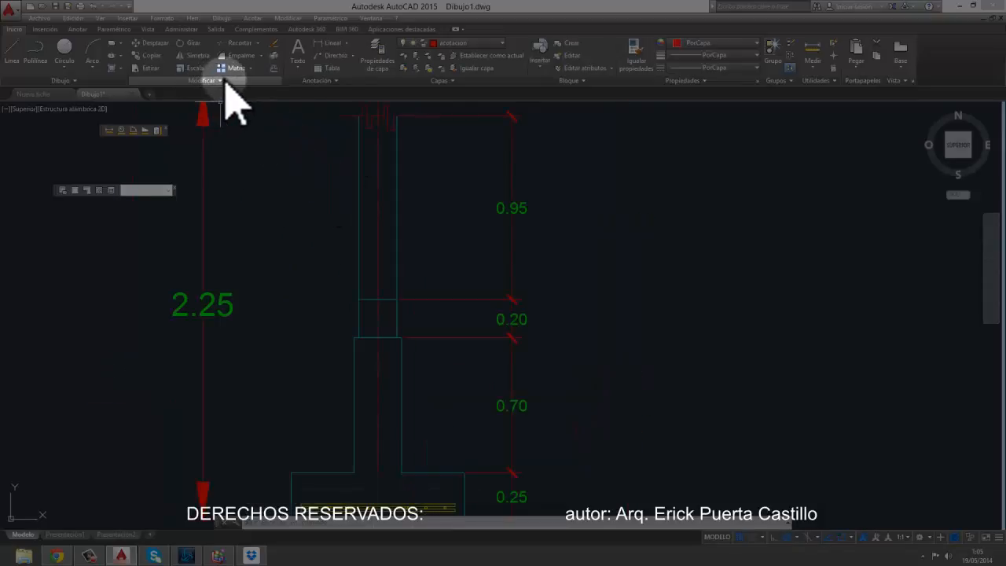
{"action": "left_click", "coordinate": [273, 68]}
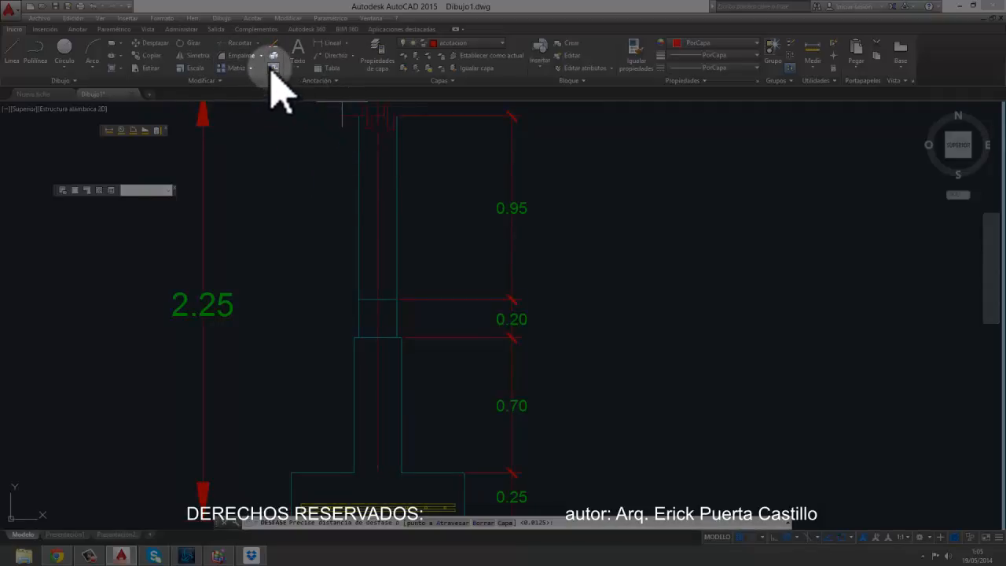
{"action": "type", "text": "0.025"}
{"action": "key", "text": "Return"}
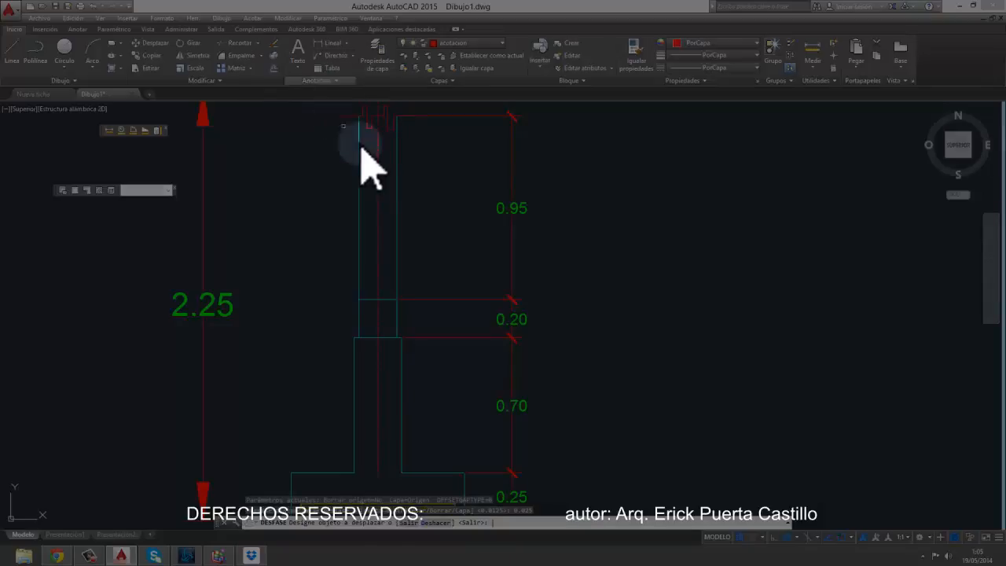
{"action": "left_click", "coordinate": [357, 161]}
{"action": "left_click", "coordinate": [427, 191]}
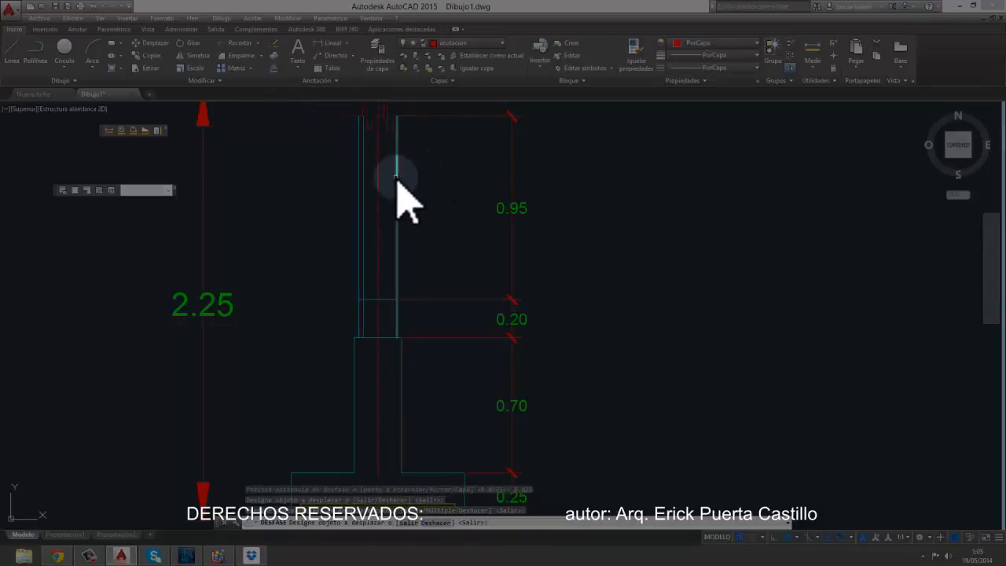
{"action": "left_click", "coordinate": [395, 175]}
{"action": "left_click", "coordinate": [339, 184]}
{"action": "key", "text": "Return"}
Step: Offset the two new inner shaft lines a further 0.0125 inward to form the vertical bars
{"action": "key", "text": "Return"}
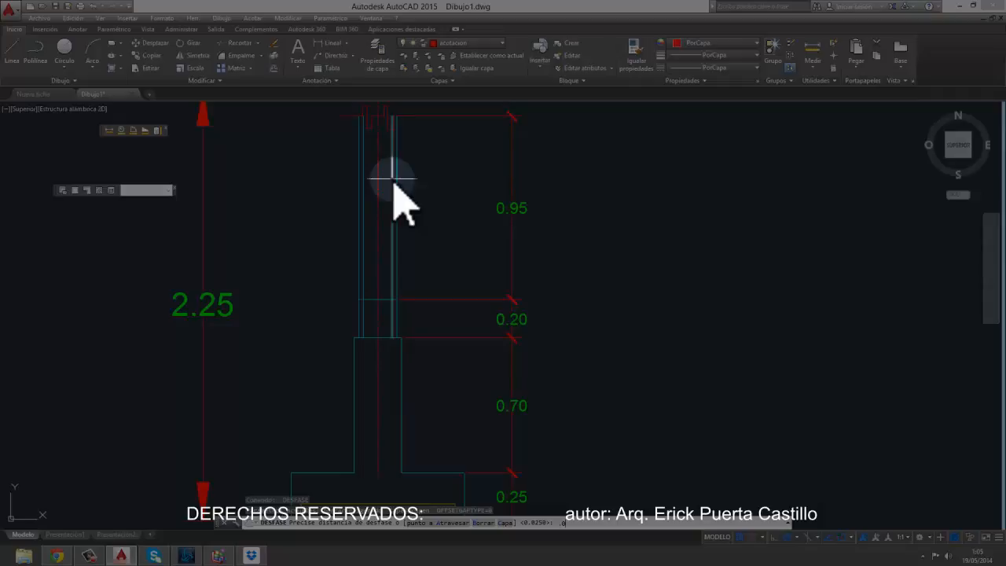
{"action": "type", "text": ".0125"}
{"action": "key", "text": "Return"}
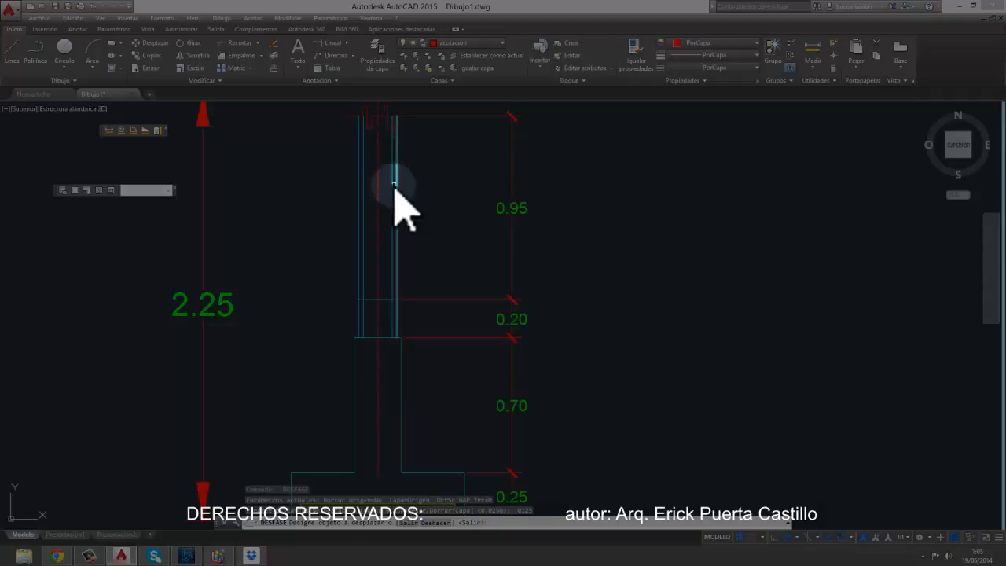
{"action": "left_click", "coordinate": [394, 187]}
{"action": "scroll", "coordinate": [366, 218], "scroll_direction": "up", "scroll_amount": 3}
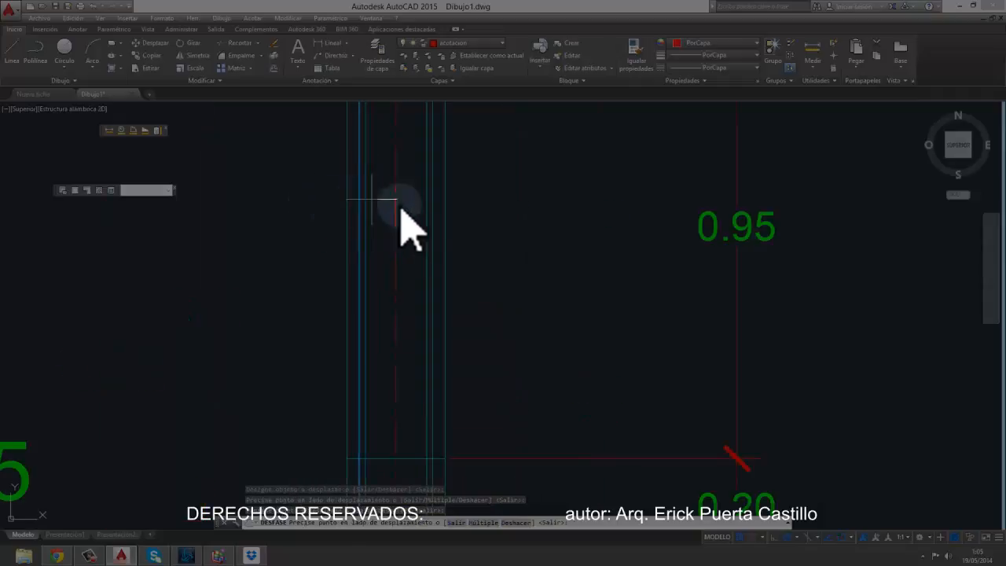
{"action": "scroll", "coordinate": [404, 231], "scroll_direction": "down", "scroll_amount": 3}
{"action": "key", "text": "Escape"}
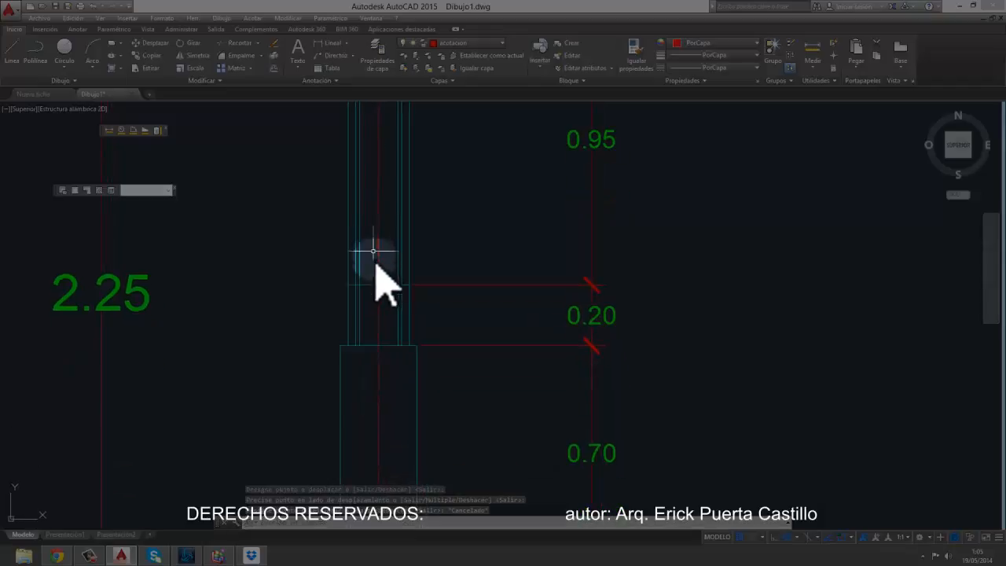
Step: Extend the four vertical bar lines down to the lower edge of the upper horizontal bar in the base
{"action": "scroll", "coordinate": [376, 275], "scroll_direction": "down", "scroll_amount": 4}
{"action": "scroll", "coordinate": [375, 275], "scroll_direction": "up", "scroll_amount": 2}
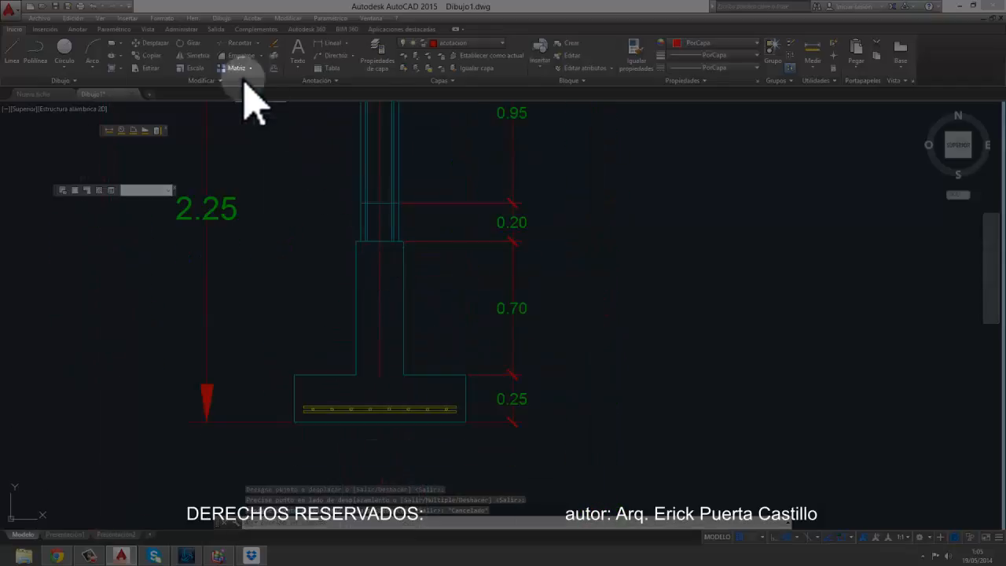
{"action": "left_click", "coordinate": [259, 44]}
{"action": "left_click", "coordinate": [271, 110]}
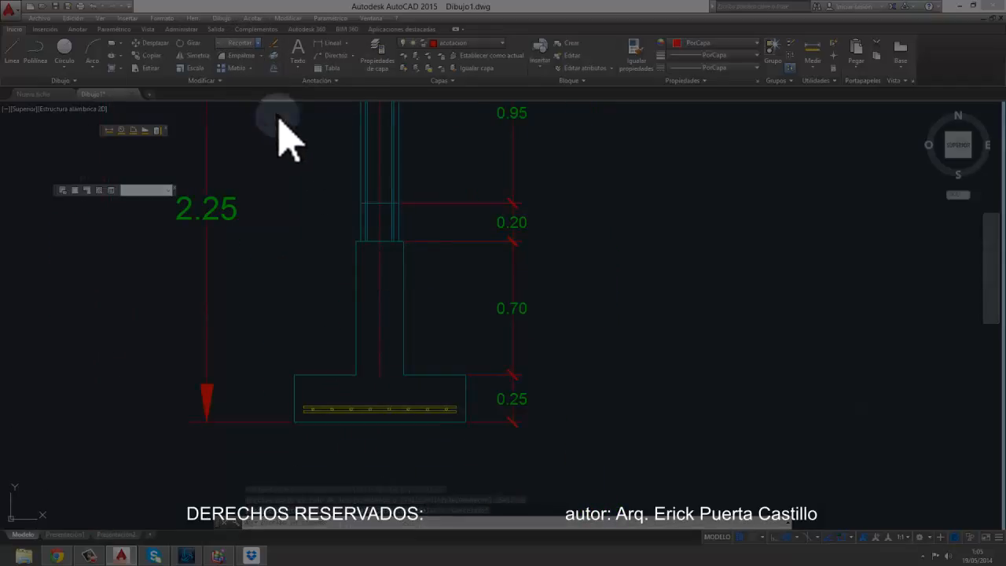
{"action": "scroll", "coordinate": [374, 396], "scroll_direction": "up", "scroll_amount": 4}
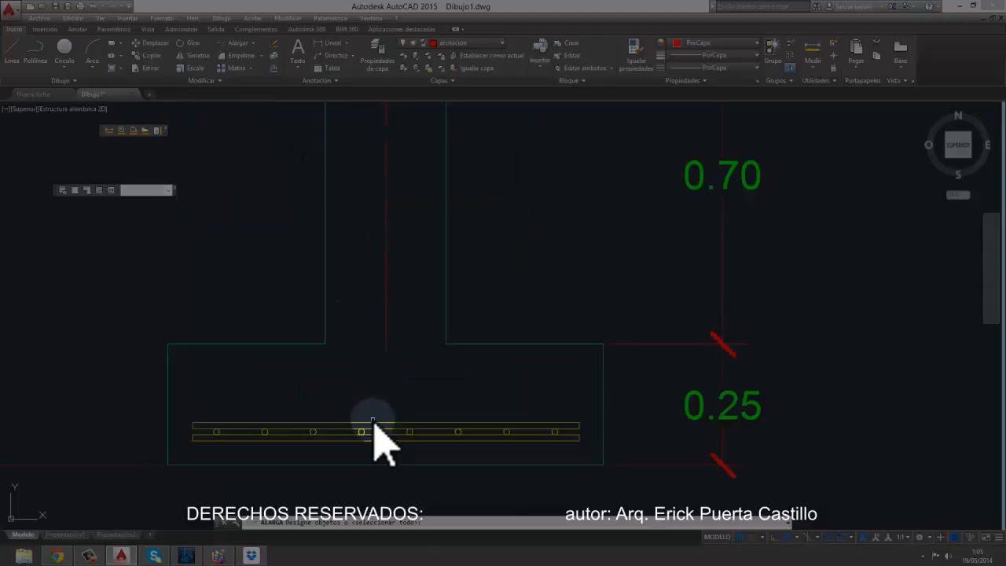
{"action": "left_click", "coordinate": [374, 428]}
{"action": "key", "text": "Return"}
{"action": "scroll", "coordinate": [386, 419], "scroll_direction": "down", "scroll_amount": 4}
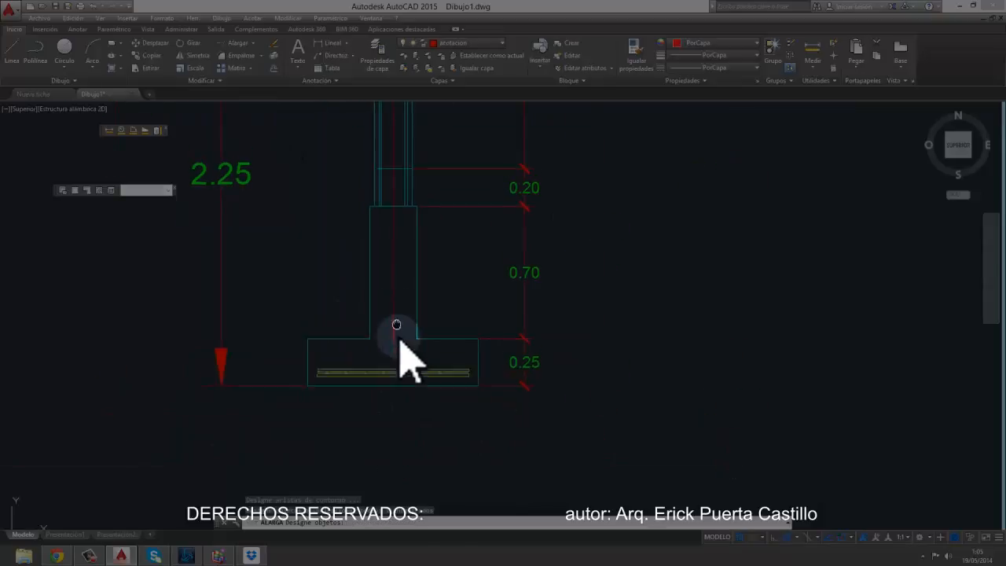
{"action": "scroll", "coordinate": [388, 201], "scroll_direction": "up", "scroll_amount": 4}
{"action": "left_click", "coordinate": [383, 224]}
{"action": "left_click", "coordinate": [363, 211]}
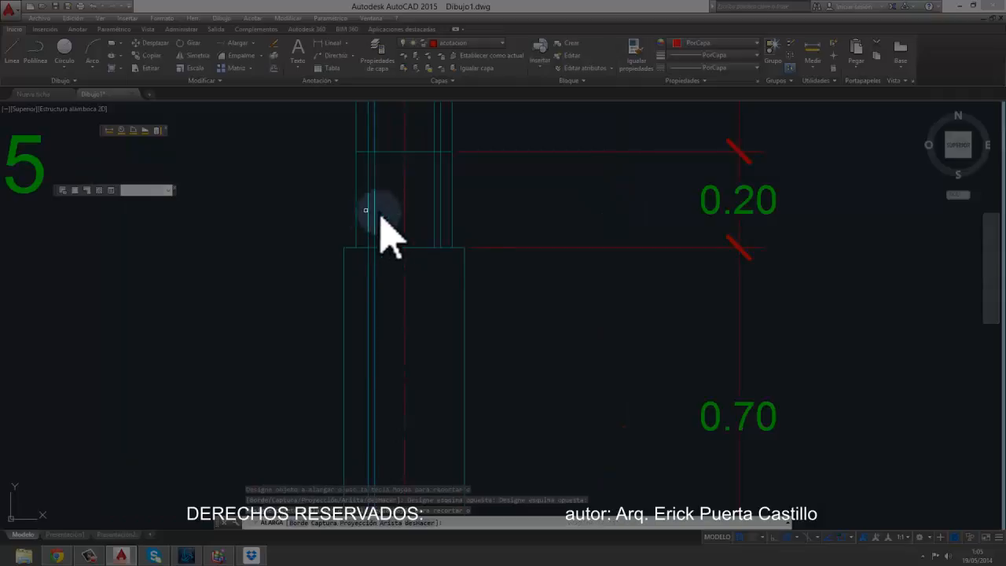
{"action": "left_click", "coordinate": [446, 224]}
{"action": "left_click", "coordinate": [428, 221]}
{"action": "scroll", "coordinate": [397, 271], "scroll_direction": "down", "scroll_amount": 2}
{"action": "middle_click_drag", "start_coordinate": [392, 275], "coordinate": [377, 215]}
{"action": "key", "text": "Escape"}
Step: Trim the four vertical bar lines between the two horizontal lines bounding the 0.20 shaft section
{"action": "left_click", "coordinate": [251, 43]}
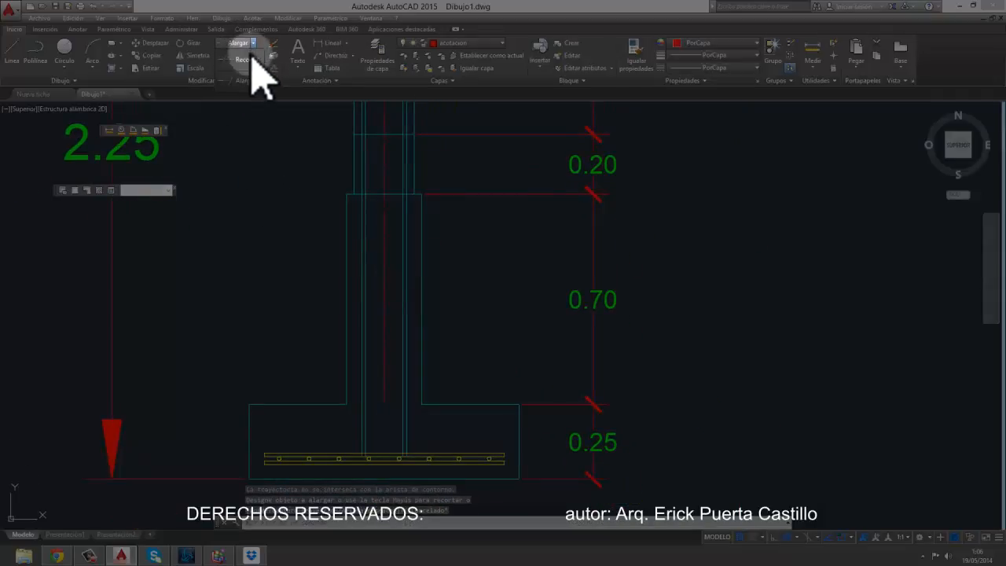
{"action": "left_click", "coordinate": [248, 61]}
{"action": "scroll", "coordinate": [397, 140], "scroll_direction": "up", "scroll_amount": 4}
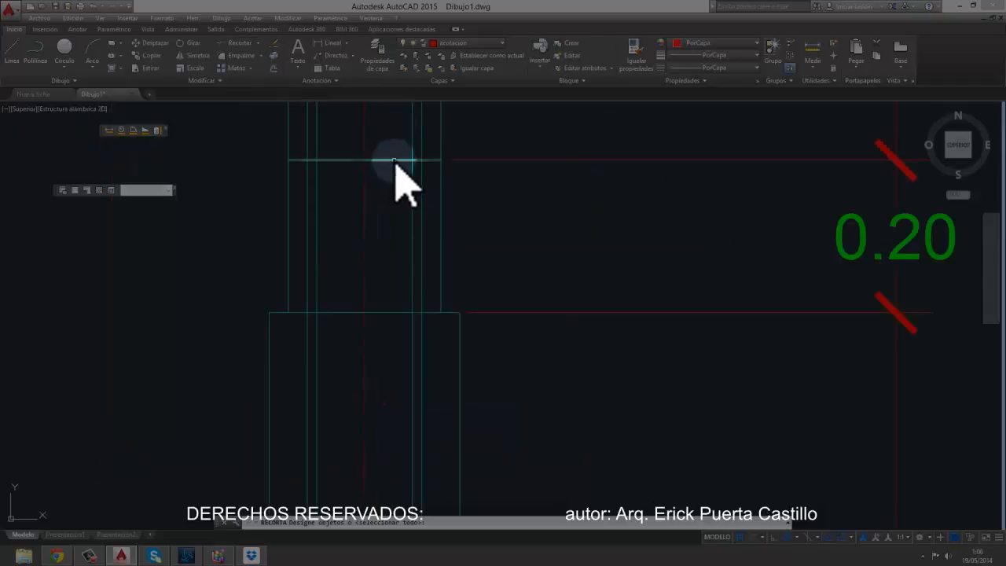
{"action": "left_click", "coordinate": [393, 160]}
{"action": "left_click", "coordinate": [415, 328]}
{"action": "left_click", "coordinate": [395, 314]}
{"action": "key", "text": "Return"}
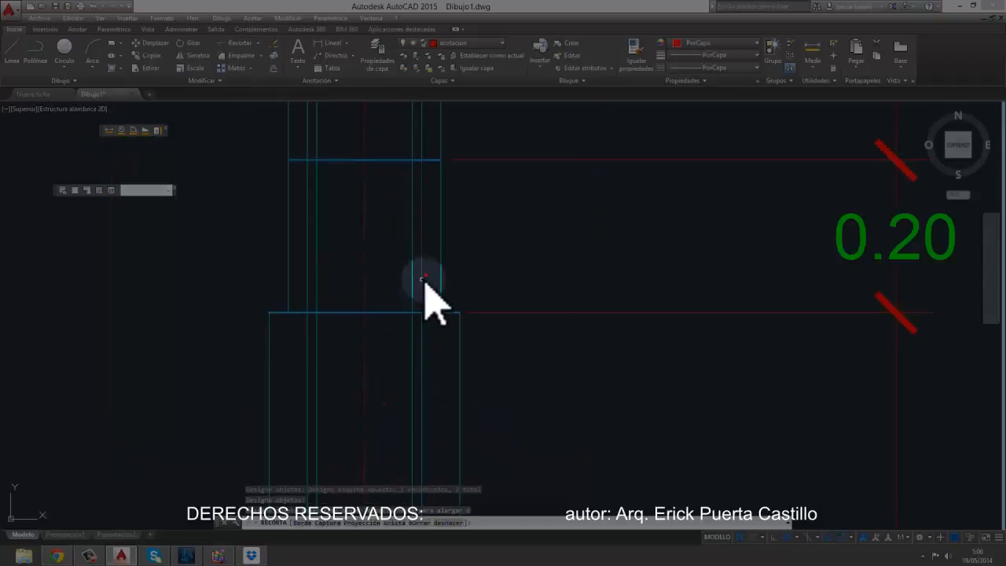
{"action": "left_click", "coordinate": [428, 283]}
{"action": "left_click", "coordinate": [408, 280]}
{"action": "left_click", "coordinate": [328, 257]}
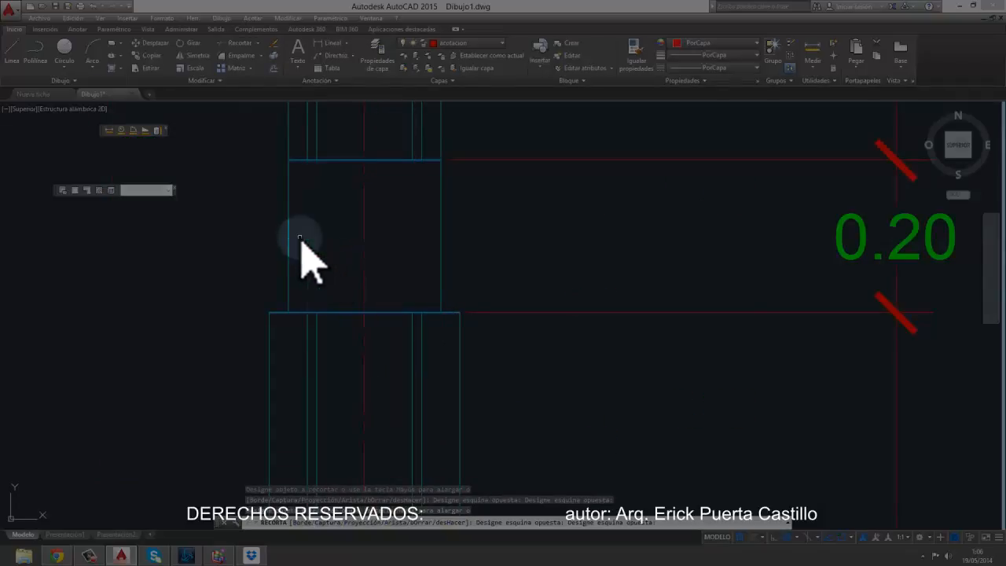
Step: Shorten the base's upper horizontal bar, ending its upper line at the left vertical bar's outer line and its lower line at the inner line
{"action": "scroll", "coordinate": [330, 275], "scroll_direction": "down", "scroll_amount": 4}
{"action": "mouse_move", "coordinate": [329, 302]}
{"action": "middle_mouse_down"}
{"action": "mouse_move", "coordinate": [375, 395]}
{"action": "mouse_move", "coordinate": [404, 359]}
{"action": "middle_mouse_up"}
{"action": "scroll", "coordinate": [389, 417], "scroll_direction": "up", "scroll_amount": 4}
{"action": "scroll", "coordinate": [407, 355], "scroll_direction": "up", "scroll_amount": 3}
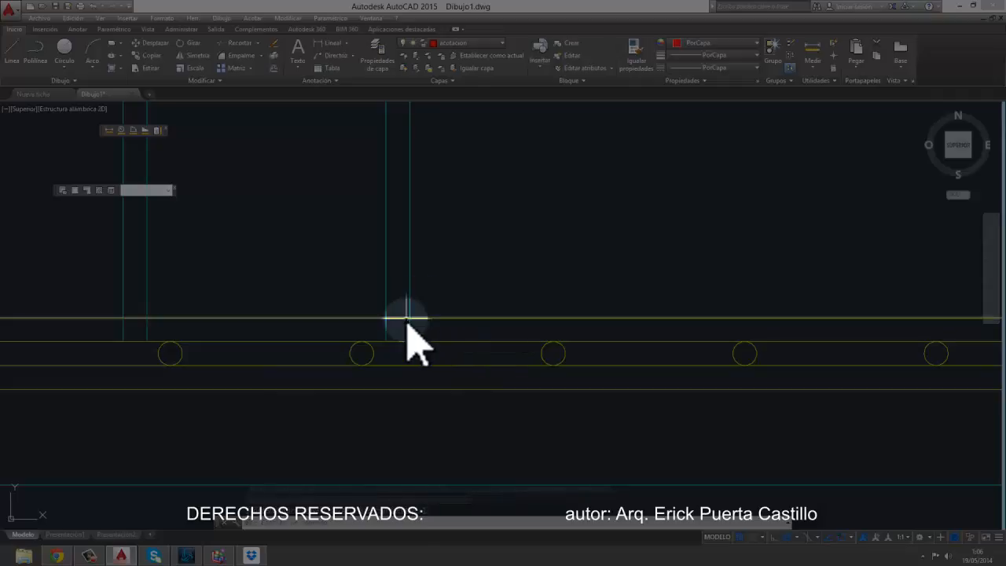
{"action": "scroll", "coordinate": [369, 324], "scroll_direction": "down", "scroll_amount": 3}
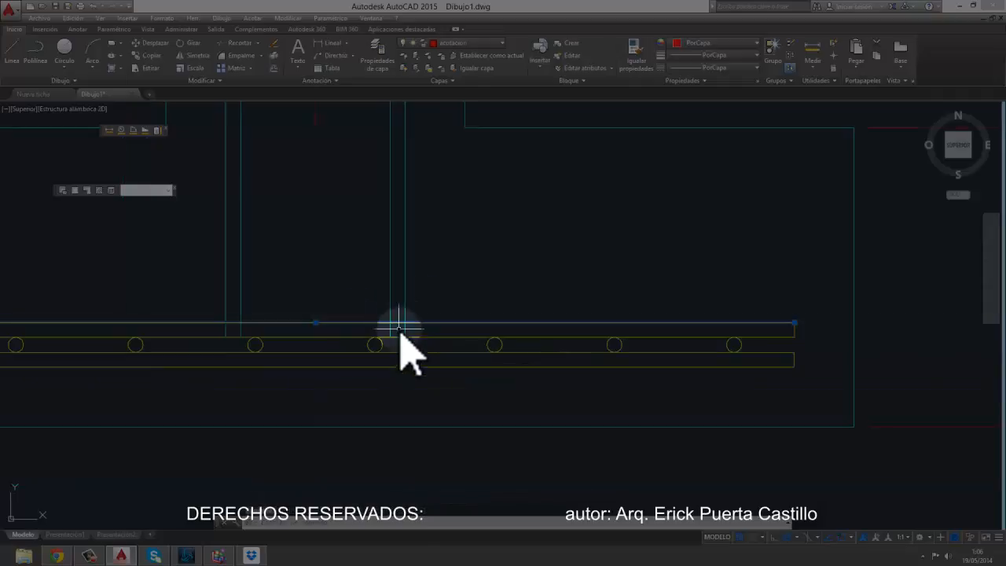
{"action": "middle_click_drag", "start_coordinate": [395, 325], "coordinate": [499, 298]}
{"action": "left_click", "coordinate": [480, 298]}
{"action": "middle_click_drag", "start_coordinate": [437, 306], "coordinate": [462, 304]}
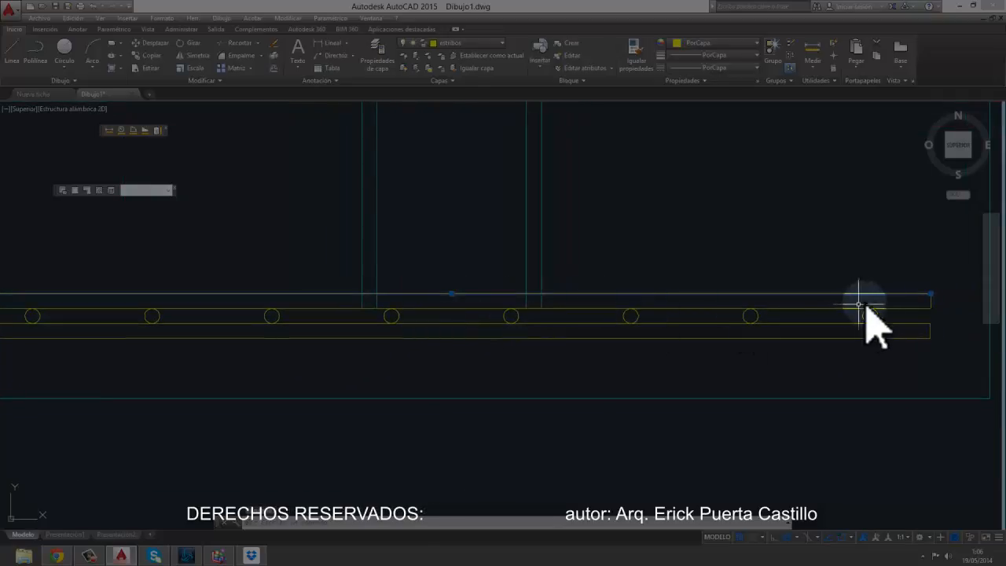
{"action": "left_click", "coordinate": [930, 293]}
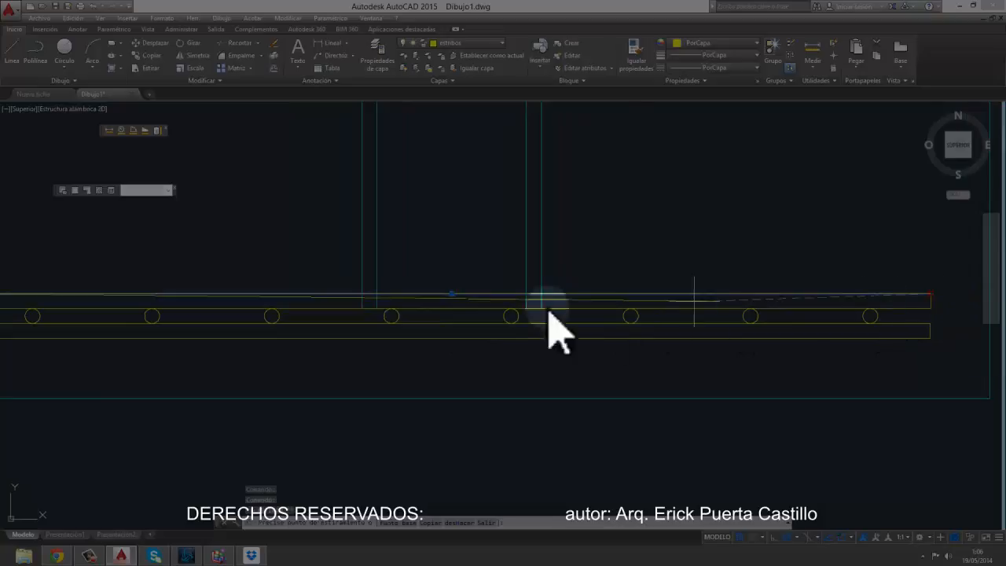
{"action": "left_click", "coordinate": [363, 295]}
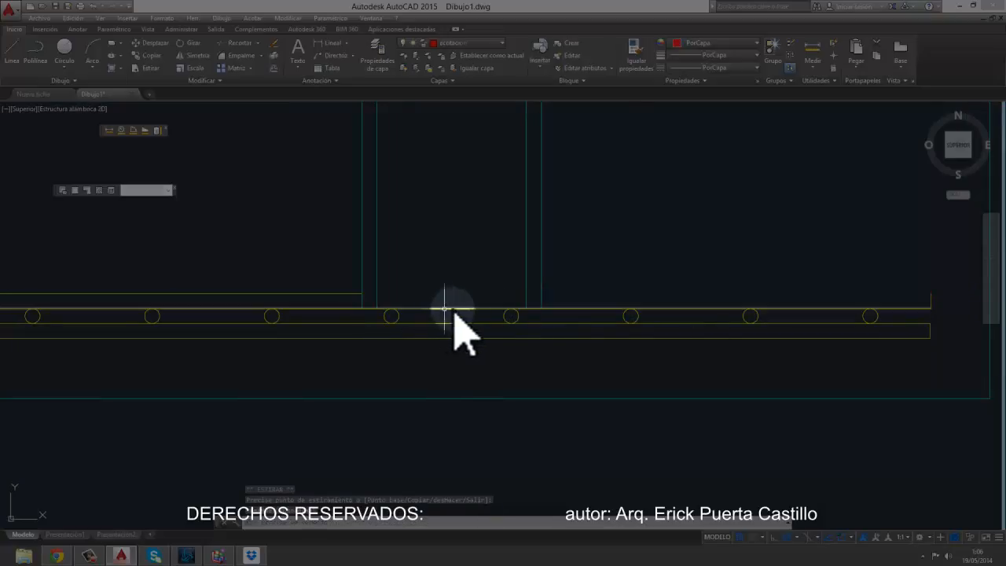
{"action": "key", "text": "Escape"}
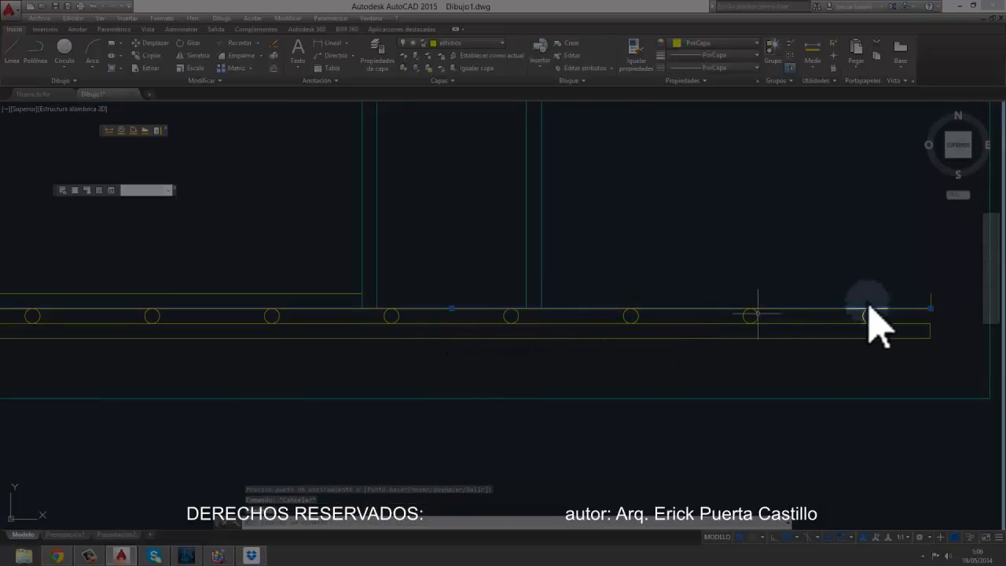
{"action": "left_click", "coordinate": [931, 308]}
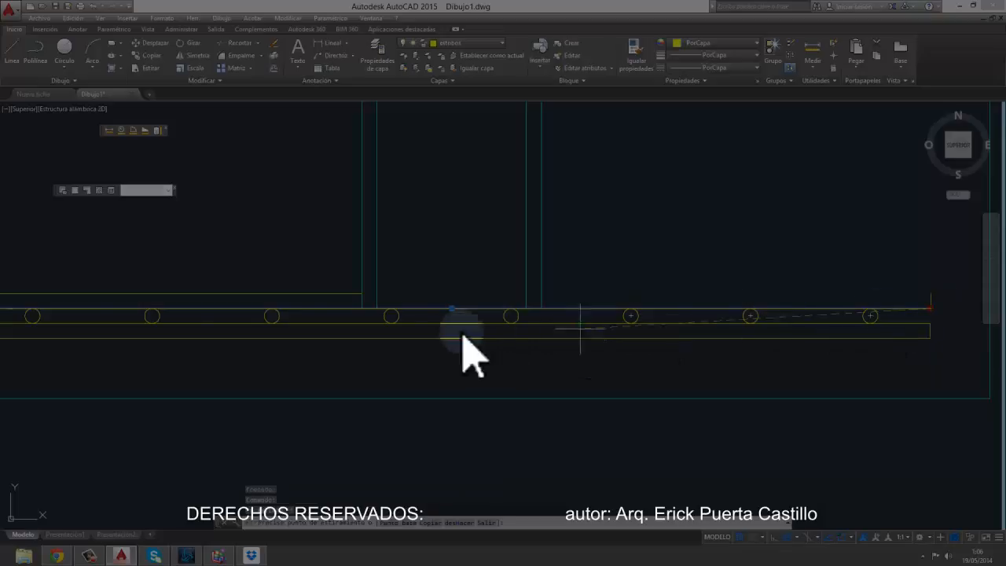
{"action": "left_click", "coordinate": [378, 308]}
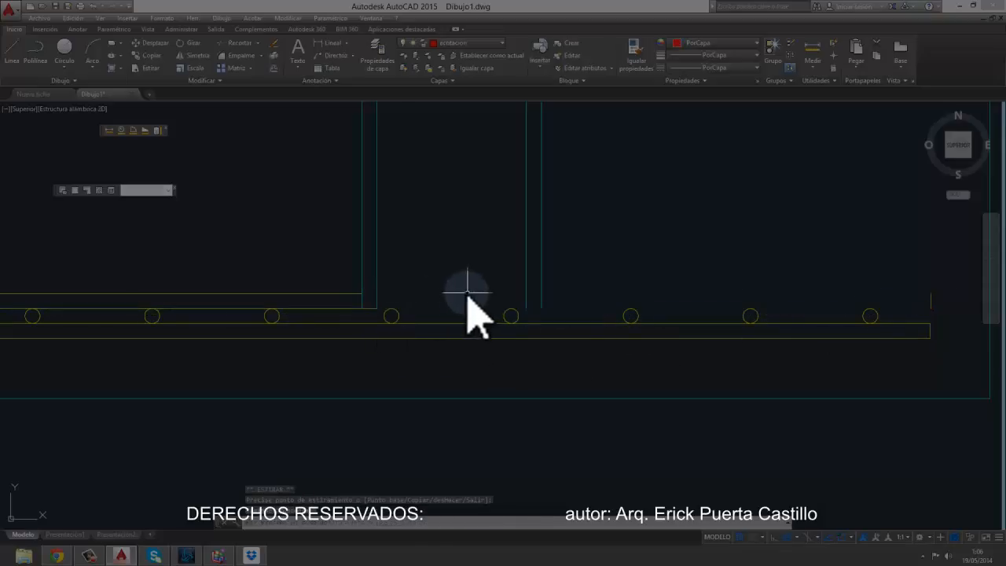
Step: Draw a horizontal line from the foot of the right vertical bar's inner line to the right end of the upper horizontal bar
{"action": "key", "text": "Return"}
{"action": "left_click", "coordinate": [526, 308]}
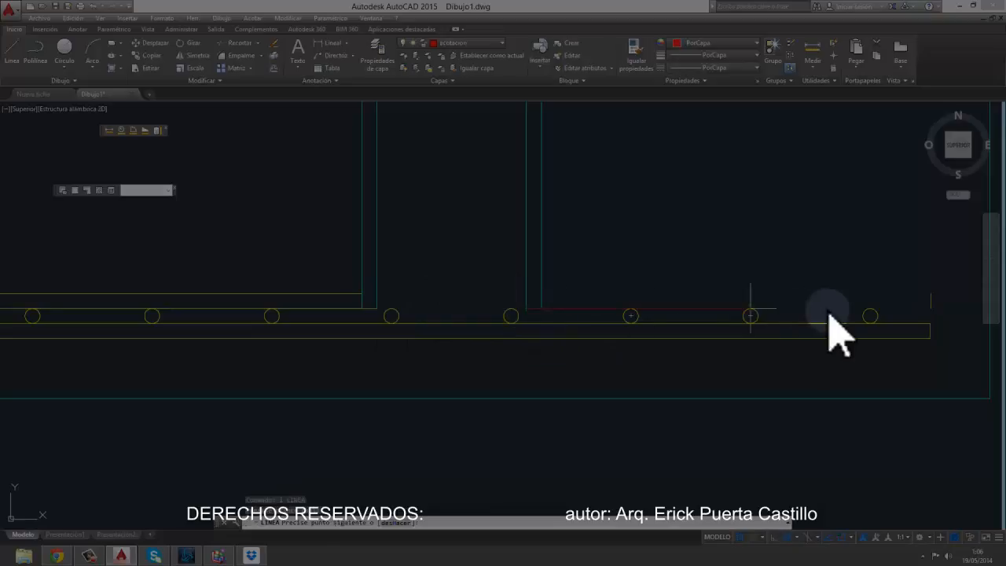
{"action": "left_click", "coordinate": [930, 308]}
{"action": "key", "text": "Escape"}
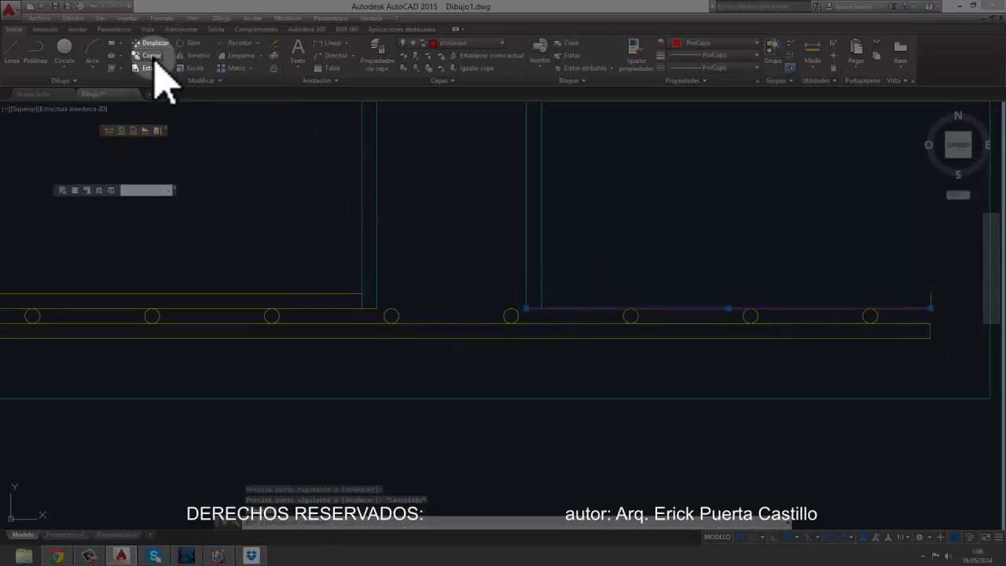
Step: Copy the new horizontal line up to the upper endpoint of the bar's right end line
{"action": "left_click", "coordinate": [149, 55]}
{"action": "left_click", "coordinate": [932, 299]}
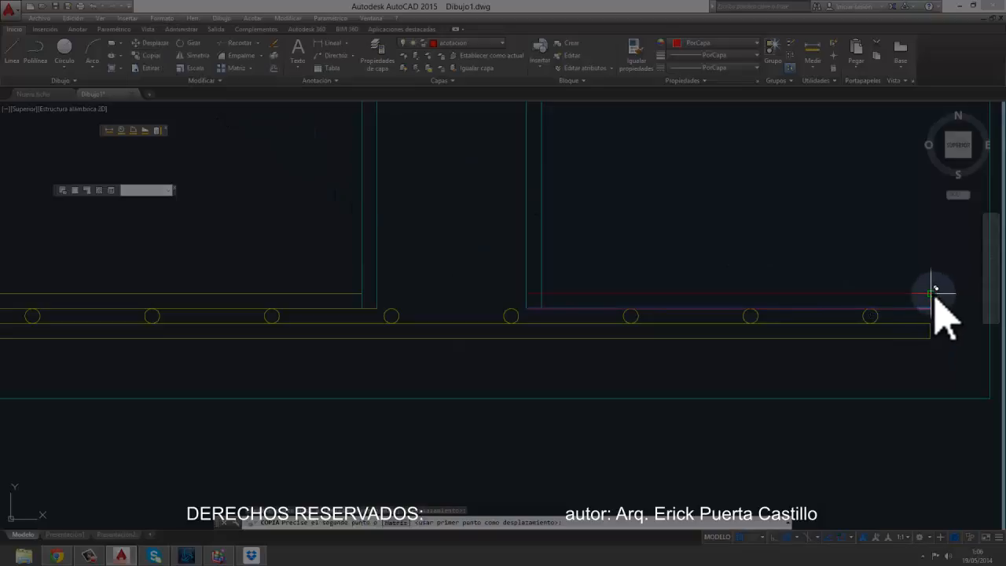
{"action": "left_click", "coordinate": [931, 293]}
{"action": "key", "text": "Escape"}
Step: Match the properties of a yellow bar circle in the base onto the red horizontal lines and the lower vertical bar lines
{"action": "scroll", "coordinate": [462, 302], "scroll_direction": "down", "scroll_amount": 4}
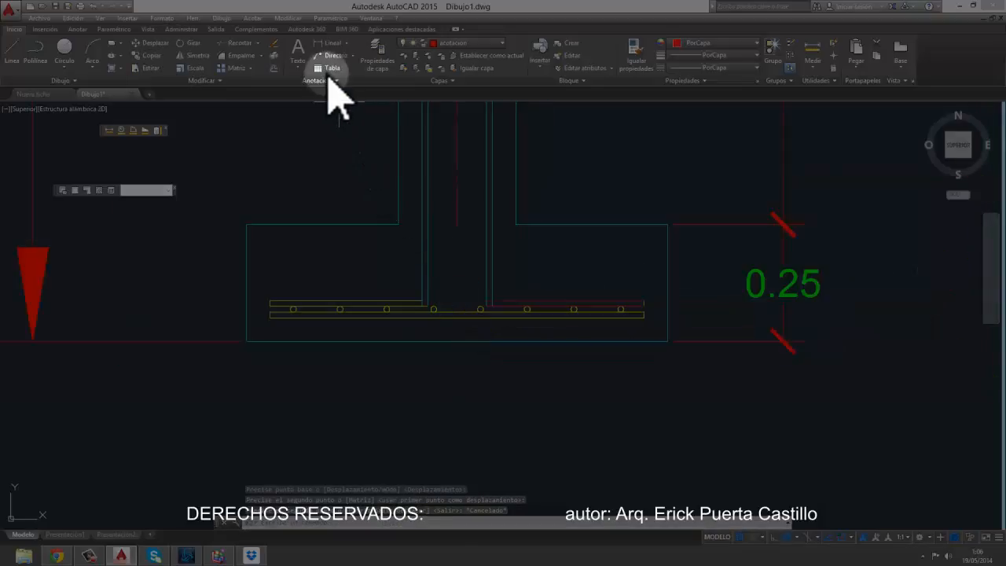
{"action": "left_click", "coordinate": [634, 55]}
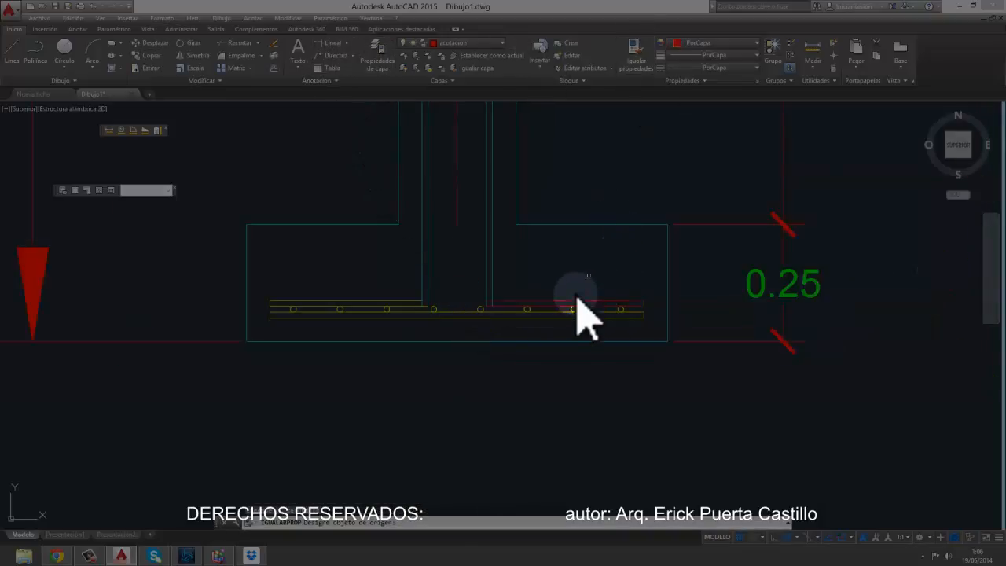
{"action": "left_click", "coordinate": [573, 309]}
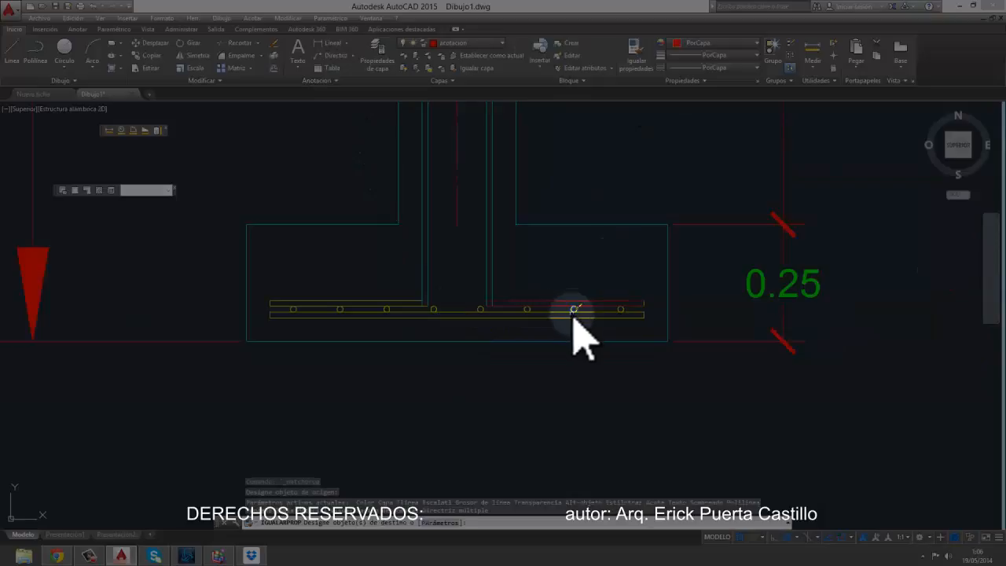
{"action": "left_click", "coordinate": [650, 322]}
{"action": "left_click", "coordinate": [397, 276]}
Step: Apply the same matched properties to the four vertical bar lines above the 0.20 shaft section
{"action": "middle_click_drag", "start_coordinate": [494, 184], "coordinate": [483, 370]}
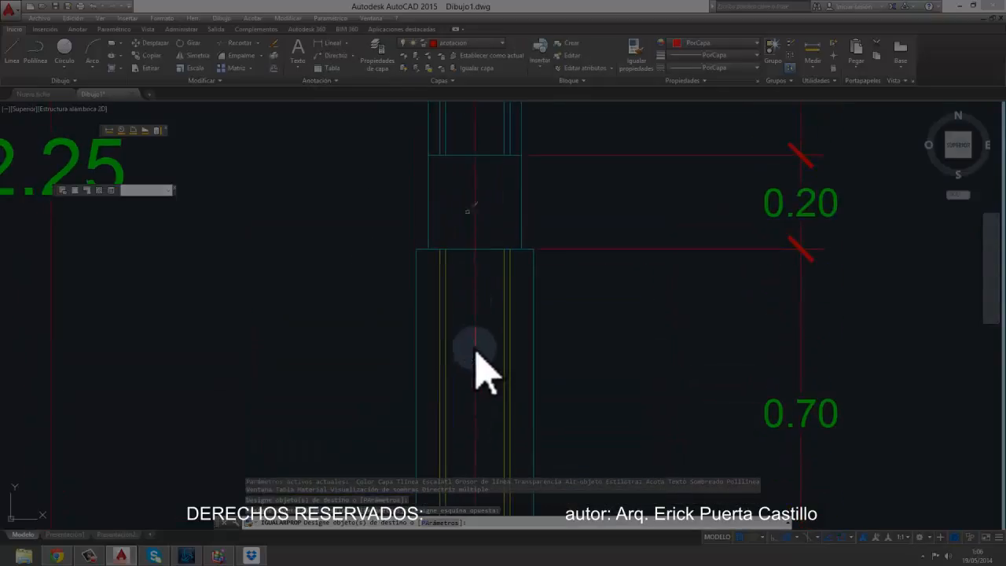
{"action": "scroll", "coordinate": [476, 223], "scroll_direction": "down", "scroll_amount": 3}
{"action": "scroll", "coordinate": [487, 236], "scroll_direction": "up", "scroll_amount": 5}
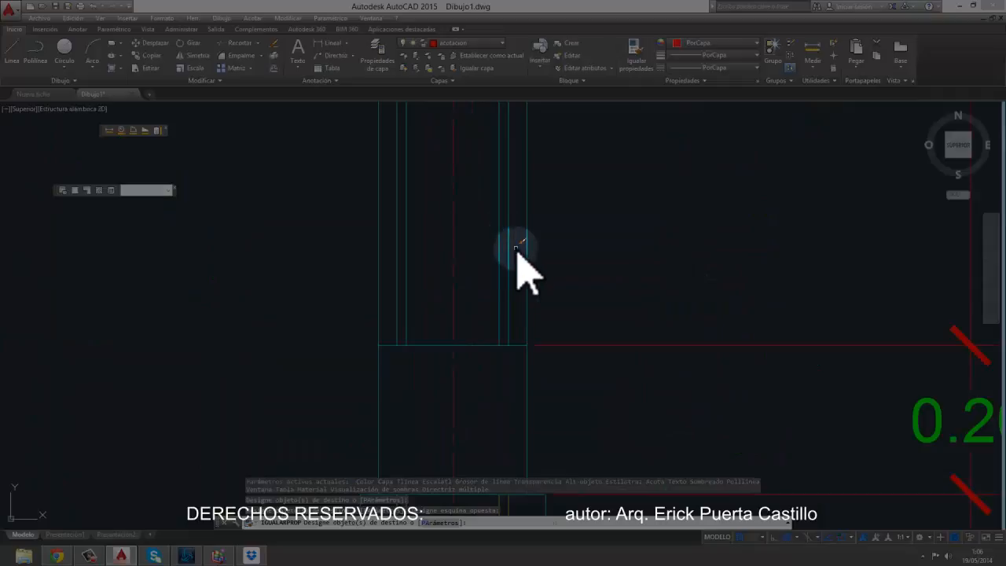
{"action": "left_click", "coordinate": [515, 249]}
{"action": "left_click", "coordinate": [492, 238]}
{"action": "left_click", "coordinate": [428, 284]}
{"action": "left_click", "coordinate": [394, 263]}
{"action": "scroll", "coordinate": [485, 292], "scroll_direction": "down", "scroll_amount": 5}
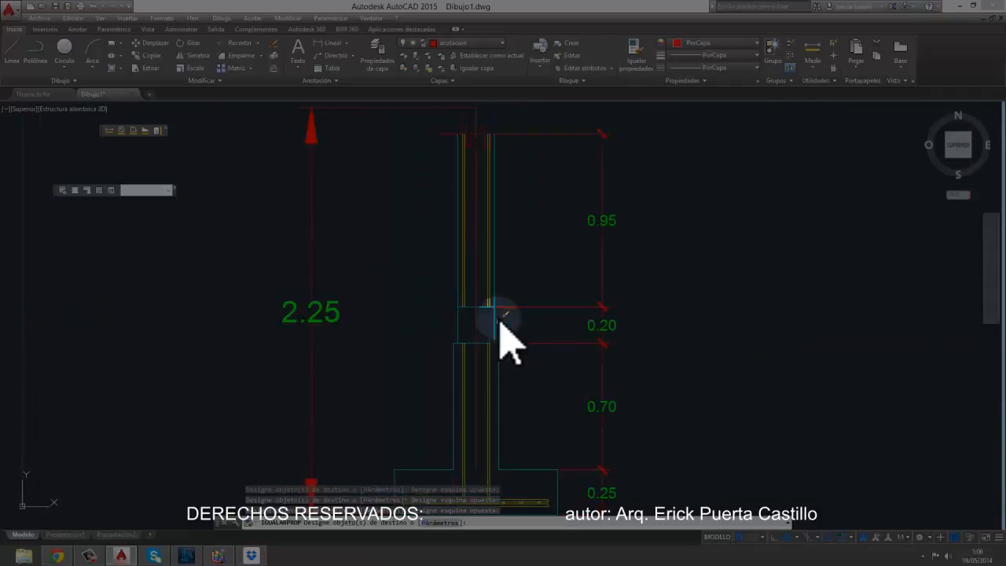
{"action": "middle_click_drag", "start_coordinate": [498, 317], "coordinate": [502, 245]}
{"action": "key", "text": "Escape"}
{"action": "scroll", "coordinate": [482, 379], "scroll_direction": "up", "scroll_amount": 3}
{"action": "middle_click_drag", "start_coordinate": [482, 373], "coordinate": [456, 235]}
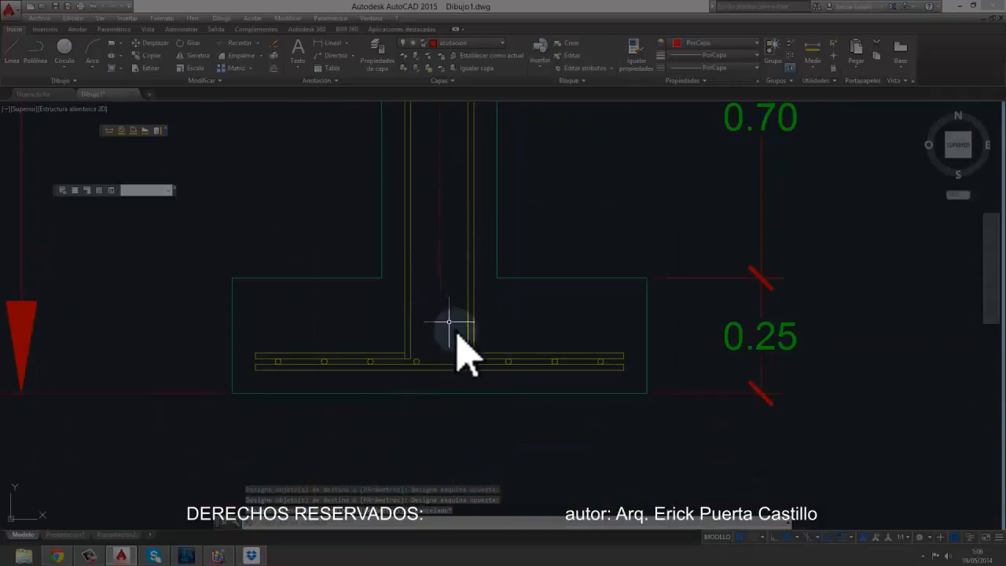
{"action": "scroll", "coordinate": [462, 326], "scroll_direction": "up", "scroll_amount": 4}
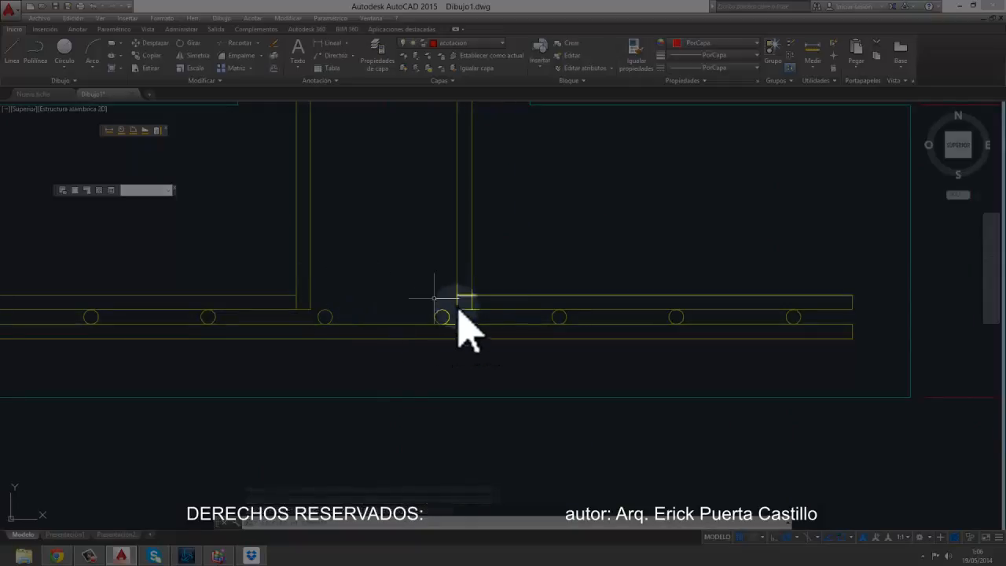
{"action": "left_click", "coordinate": [260, 56]}
{"action": "left_click", "coordinate": [253, 73]}
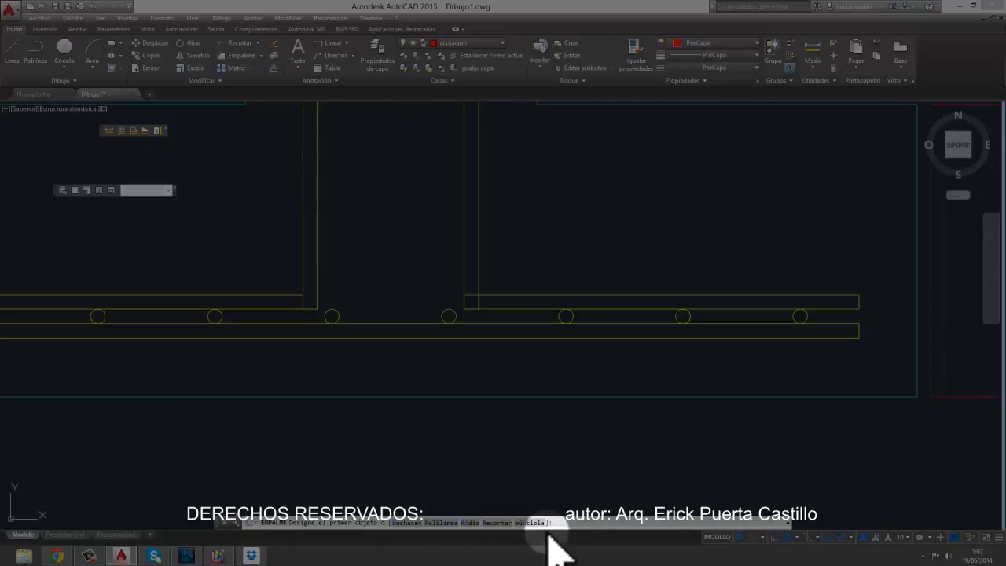
{"action": "key", "text": "F2"}
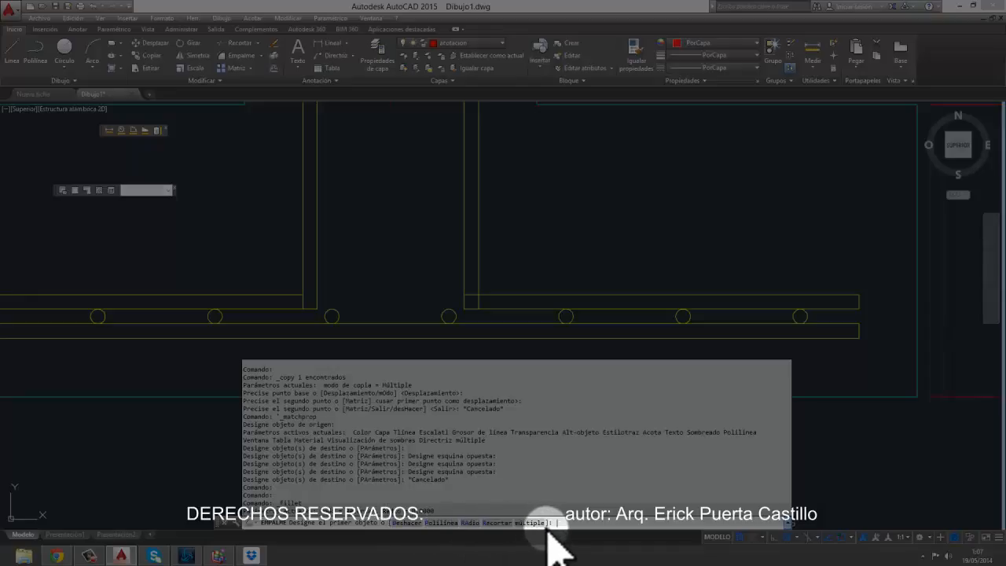
{"action": "type", "text": "radio"}
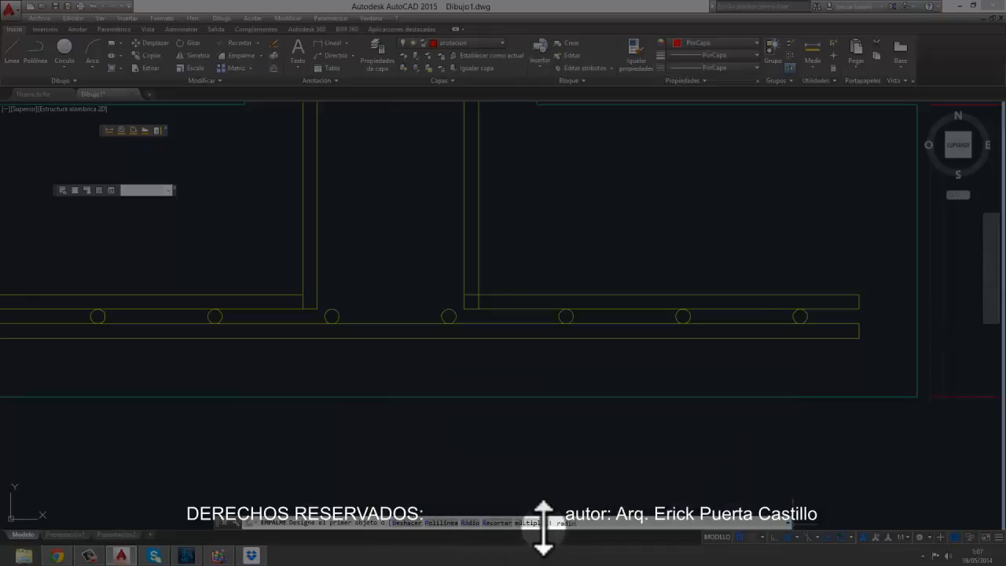
{"action": "key", "text": "Return"}
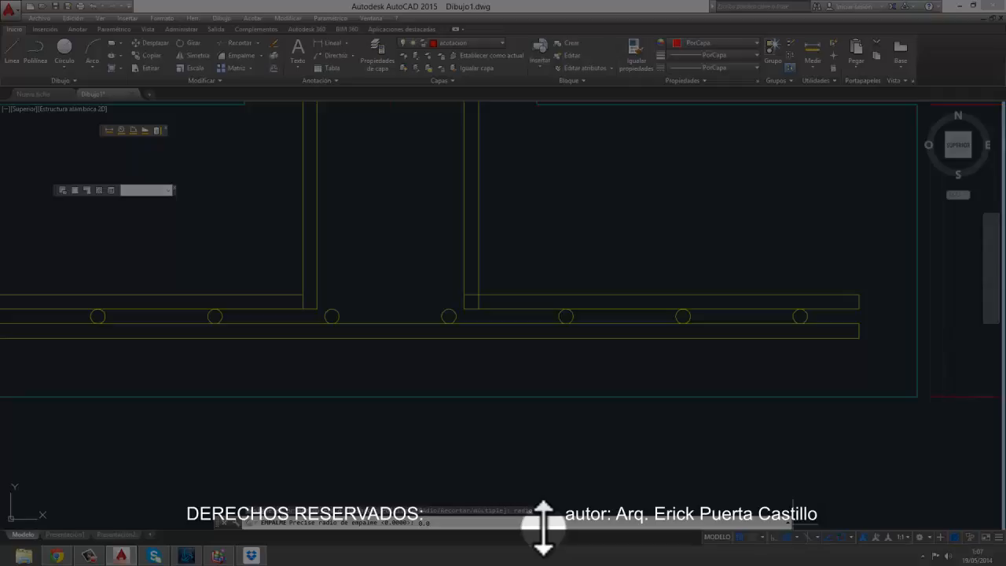
{"action": "key", "text": "Return"}
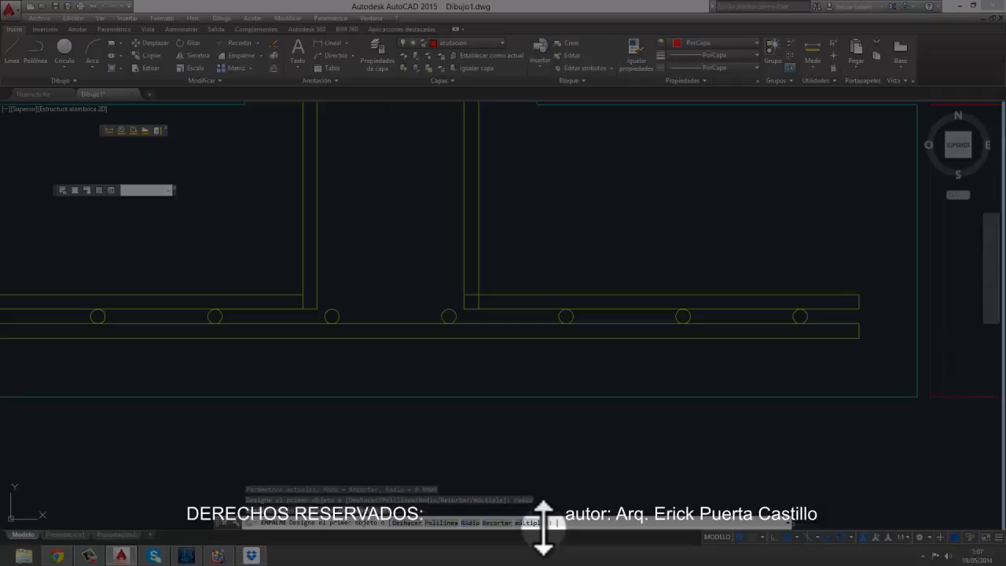
{"action": "left_click", "coordinate": [479, 303]}
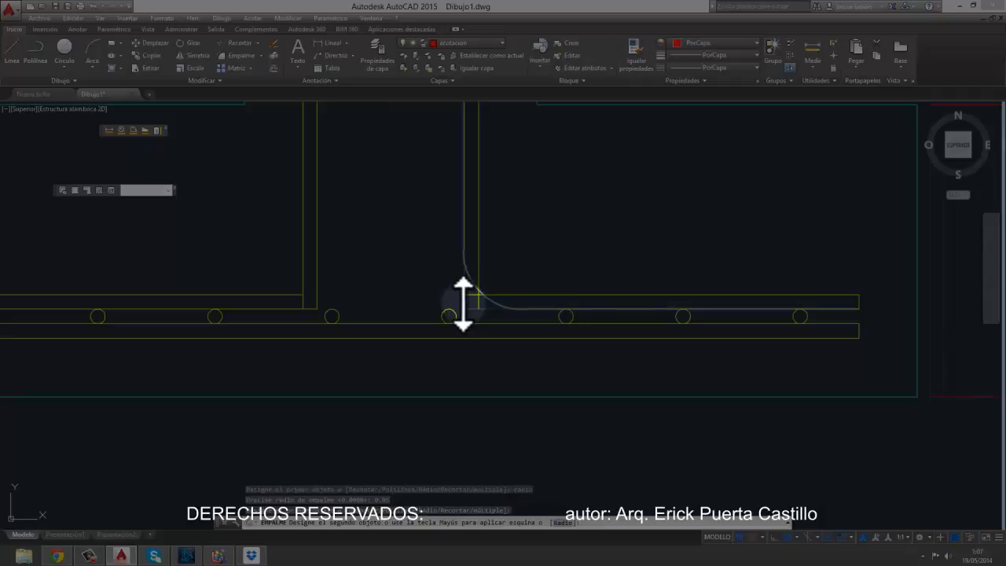
{"action": "key", "text": "Escape"}
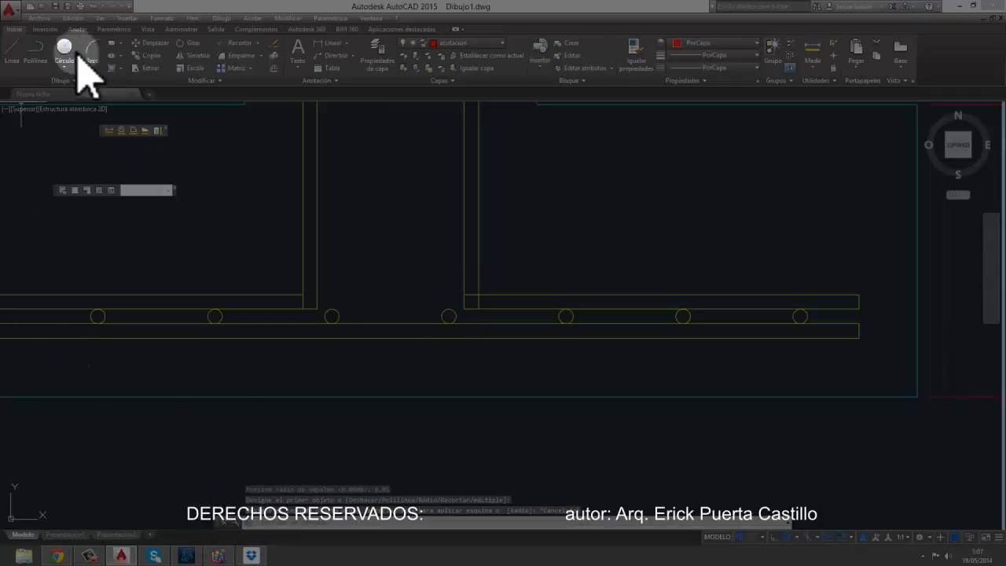
Step: Fillet the outer and inner corners between the right vertical bar and the upper horizontal bar with a 0.01 radius
{"action": "left_click", "coordinate": [240, 56]}
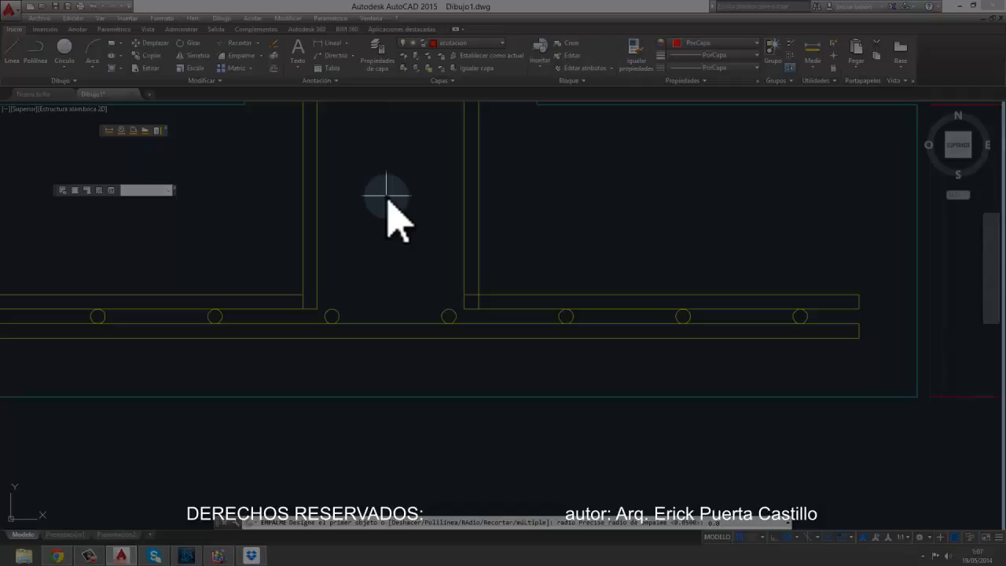
{"action": "left_click", "coordinate": [464, 305]}
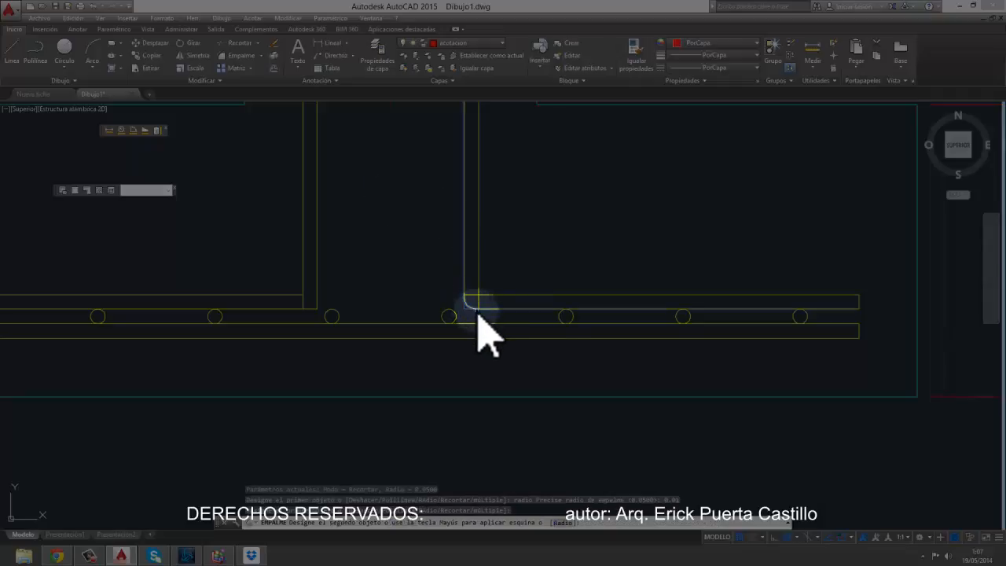
{"action": "left_click", "coordinate": [478, 302]}
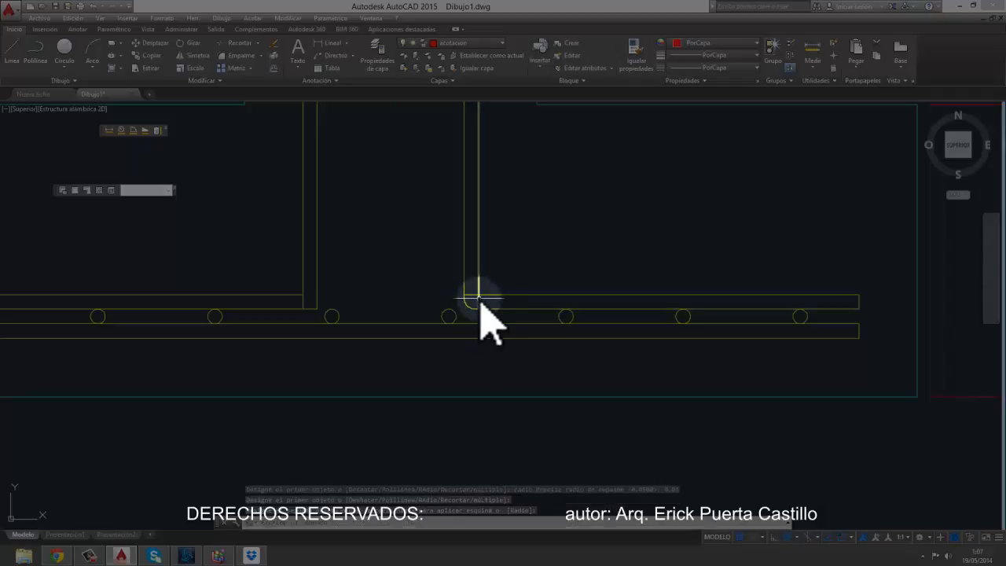
{"action": "scroll", "coordinate": [478, 289], "scroll_direction": "up", "scroll_amount": 6}
{"action": "key", "text": "Return"}
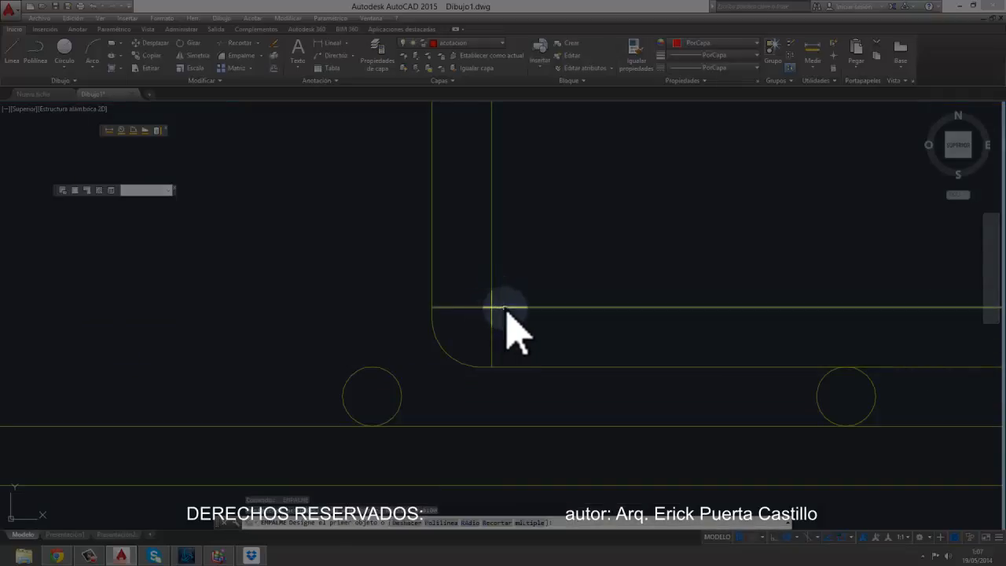
{"action": "left_click", "coordinate": [492, 284]}
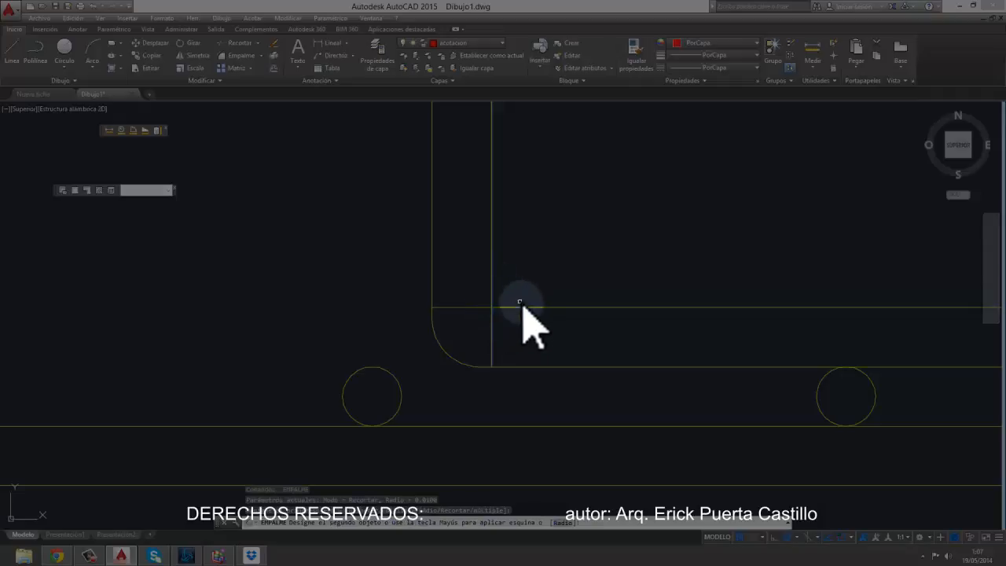
{"action": "left_click", "coordinate": [547, 306]}
Step: Delete the inner fillet arc at the bend between the right vertical bar and the upper horizontal bar
{"action": "scroll", "coordinate": [424, 327], "scroll_direction": "down", "scroll_amount": 5}
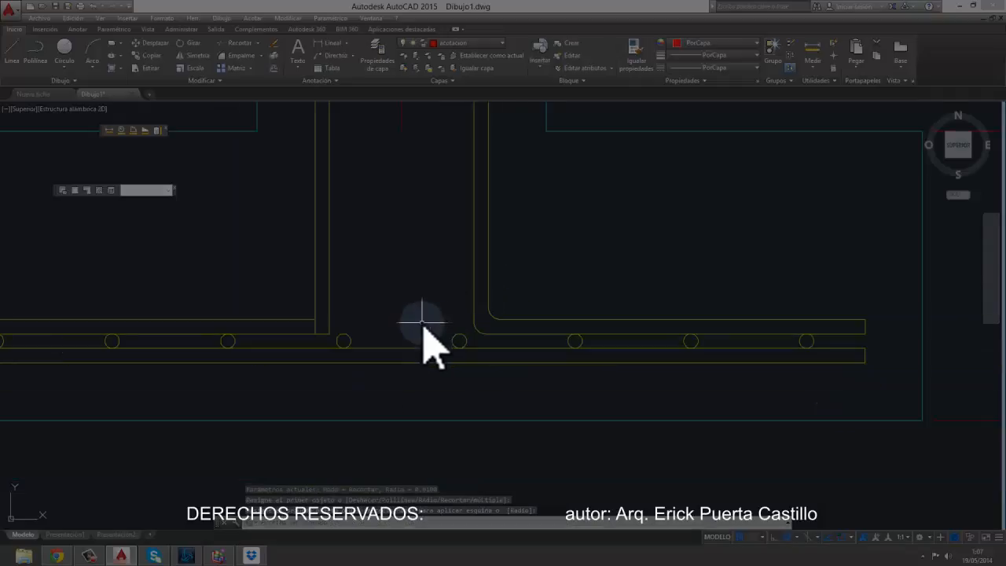
{"action": "scroll", "coordinate": [415, 305], "scroll_direction": "up", "scroll_amount": 6}
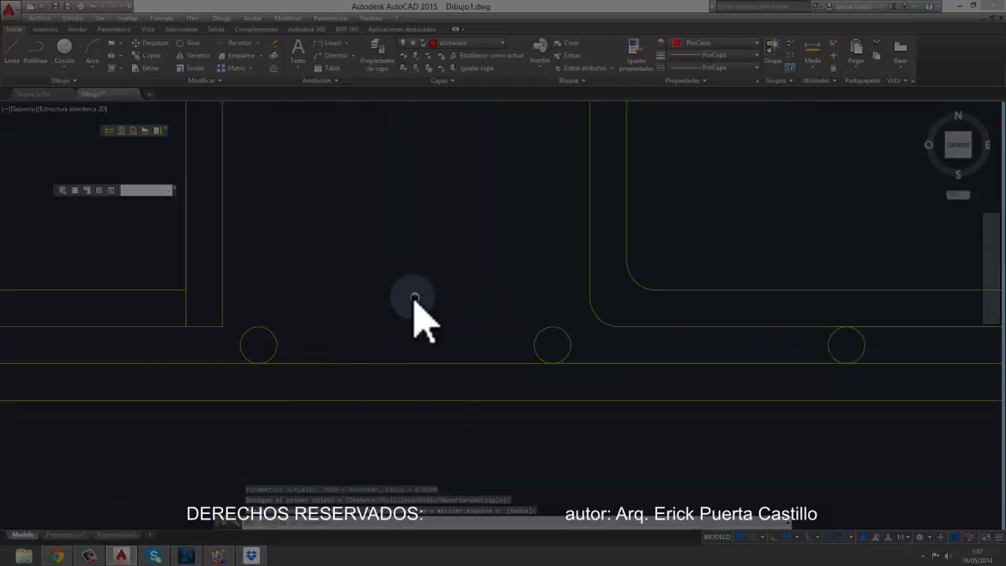
{"action": "middle_click_drag", "start_coordinate": [560, 288], "coordinate": [555, 297]}
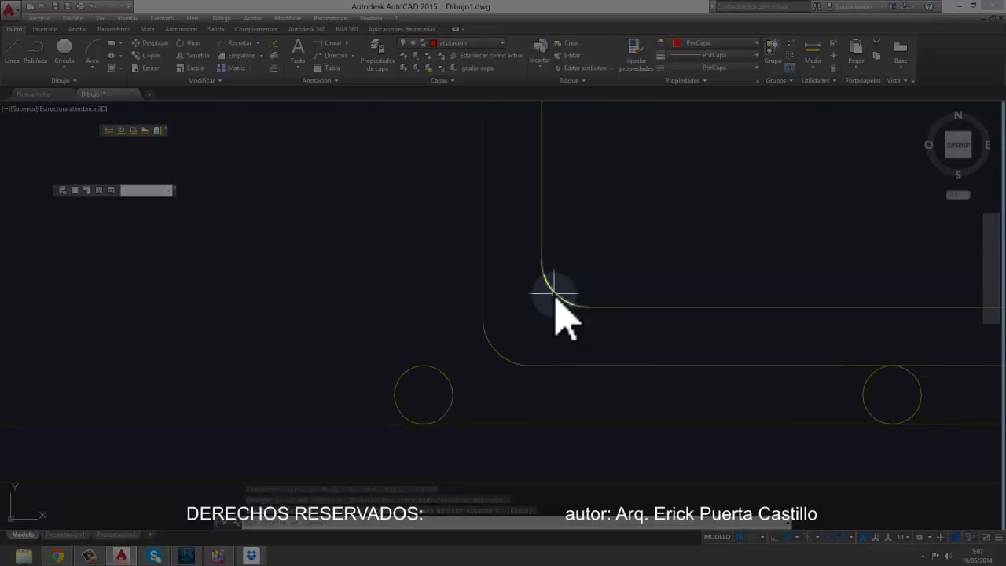
{"action": "left_click", "coordinate": [555, 297]}
{"action": "key", "text": "Escape"}
{"action": "left_click", "coordinate": [509, 358]}
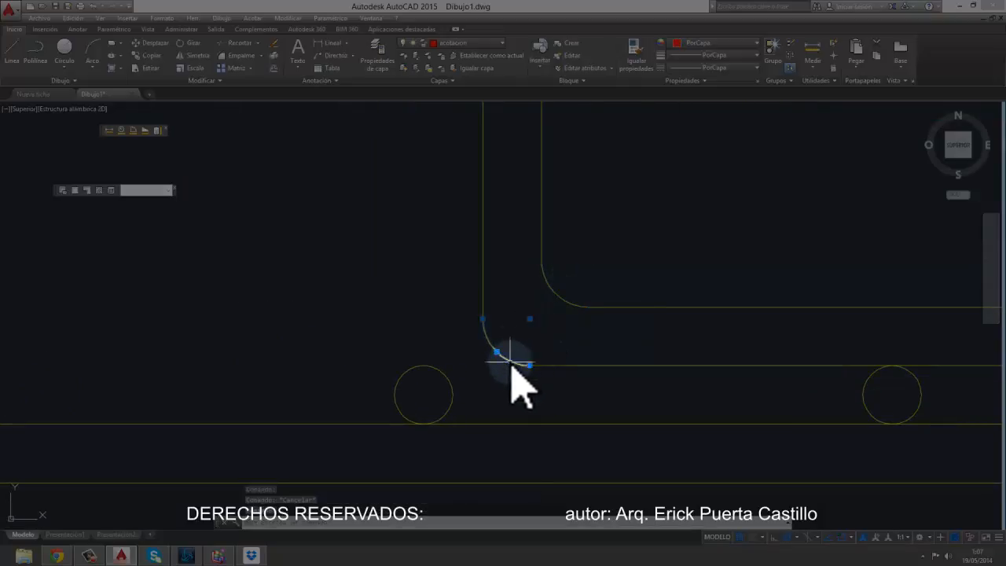
{"action": "key", "text": "Escape"}
{"action": "left_click", "coordinate": [547, 281]}
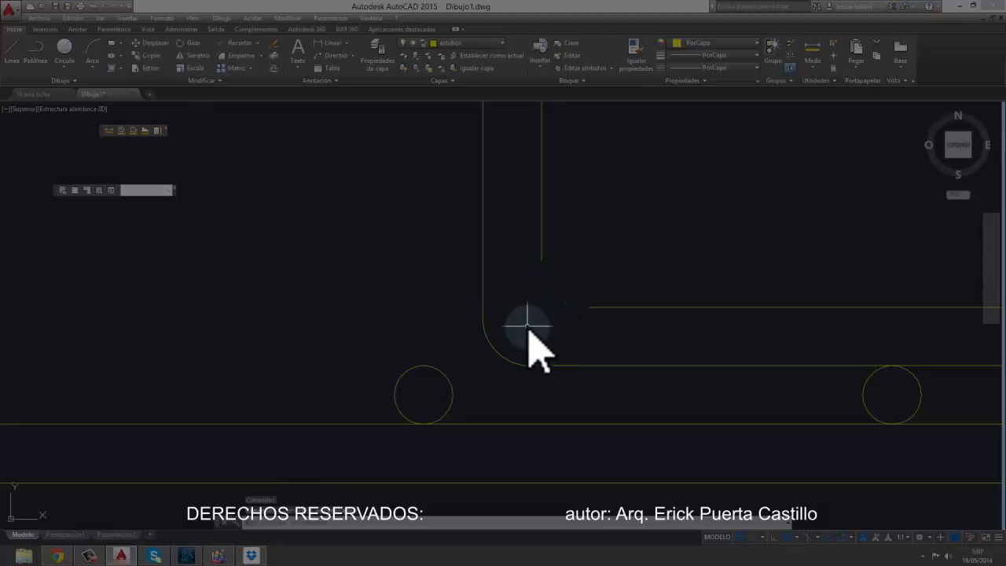
Step: Try to offset the right bend's outer fillet arc inward by 0.125
{"action": "left_click", "coordinate": [274, 68]}
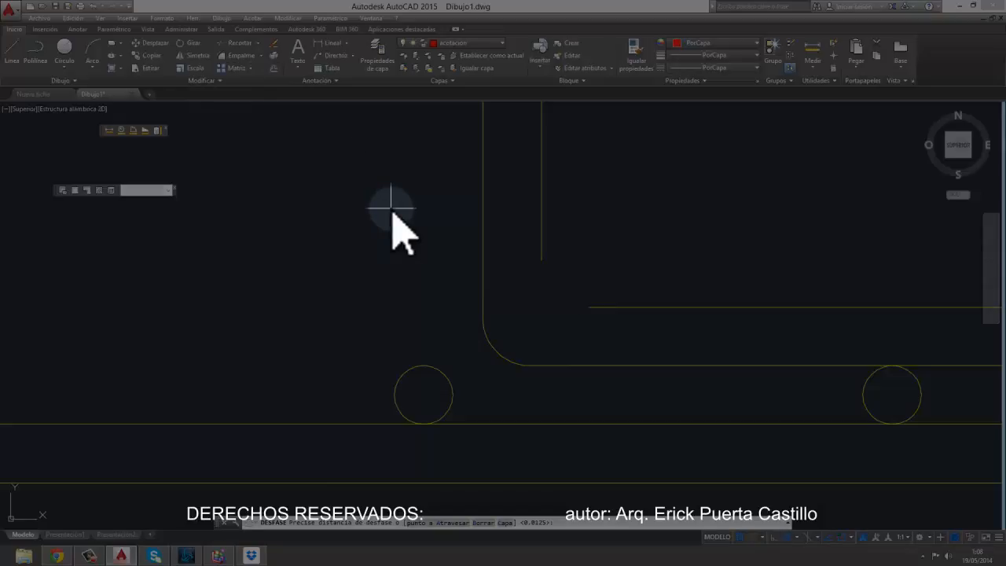
{"action": "key", "text": "Return"}
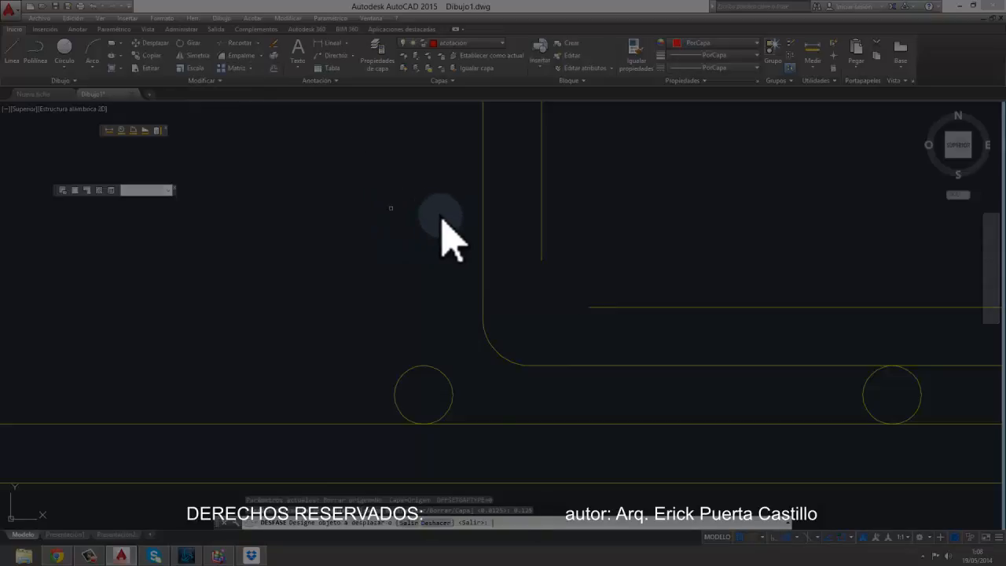
{"action": "left_click", "coordinate": [484, 343]}
{"action": "scroll", "coordinate": [587, 298], "scroll_direction": "down", "scroll_amount": 3}
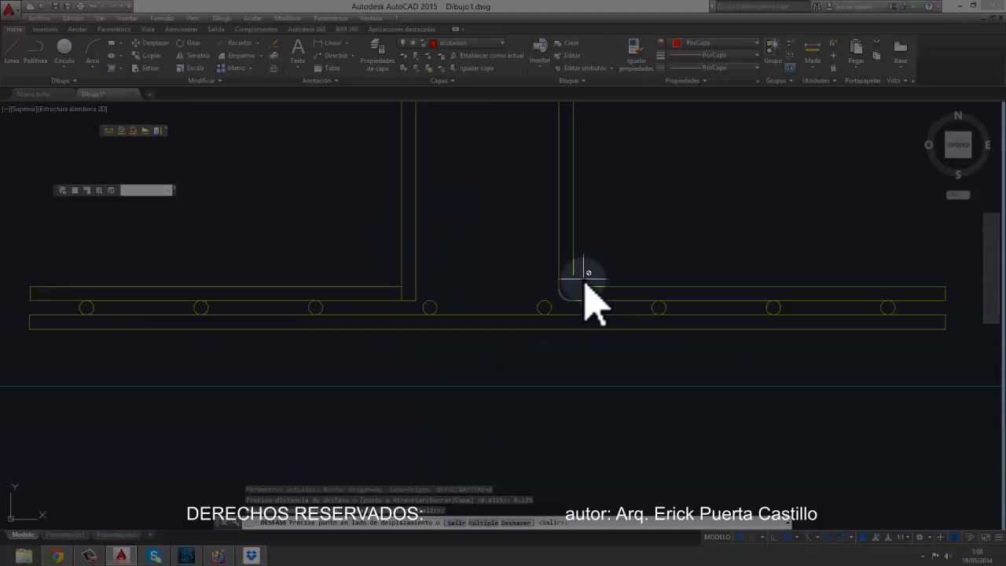
{"action": "scroll", "coordinate": [354, 370], "scroll_direction": "up", "scroll_amount": 3}
{"action": "scroll", "coordinate": [400, 357], "scroll_direction": "up", "scroll_amount": 3}
{"action": "scroll", "coordinate": [400, 358], "scroll_direction": "up", "scroll_amount": 5}
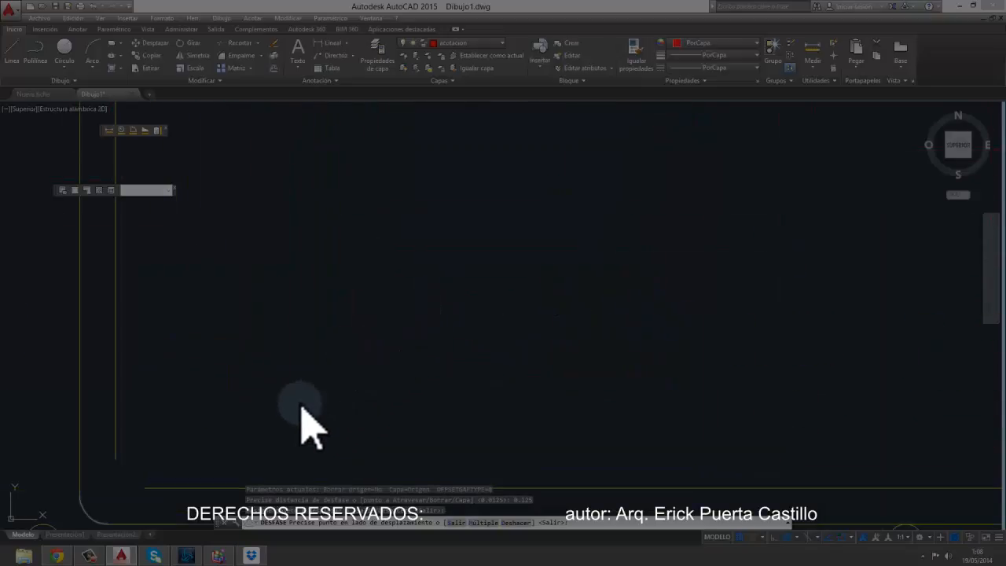
{"action": "left_click", "coordinate": [307, 322]}
{"action": "key", "text": "Escape"}
{"action": "scroll", "coordinate": [307, 307], "scroll_direction": "down", "scroll_amount": 3}
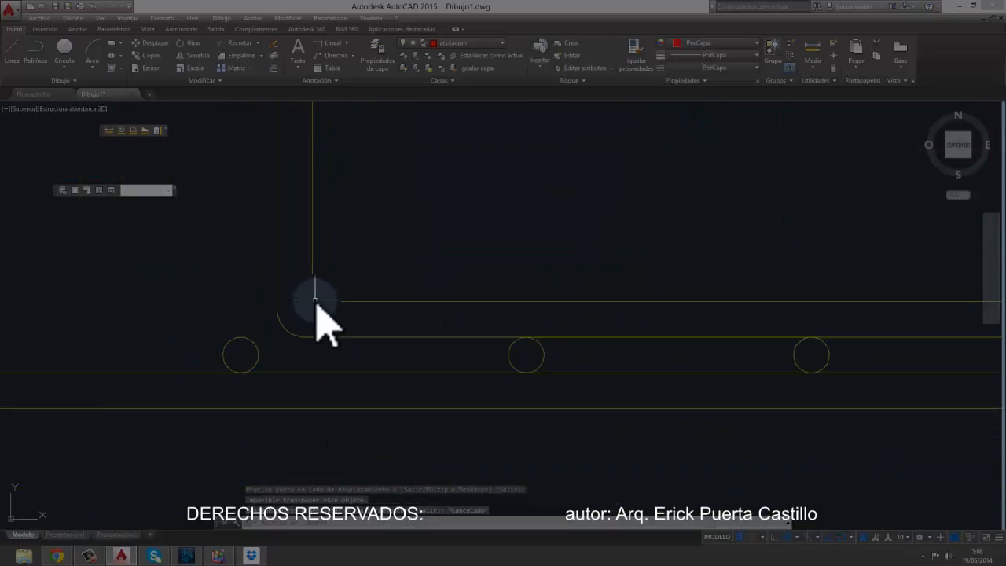
Step: Try to offset the right bend's outer fillet arc inward by 0.0125
{"action": "middle_click_drag", "start_coordinate": [302, 307], "coordinate": [375, 318]}
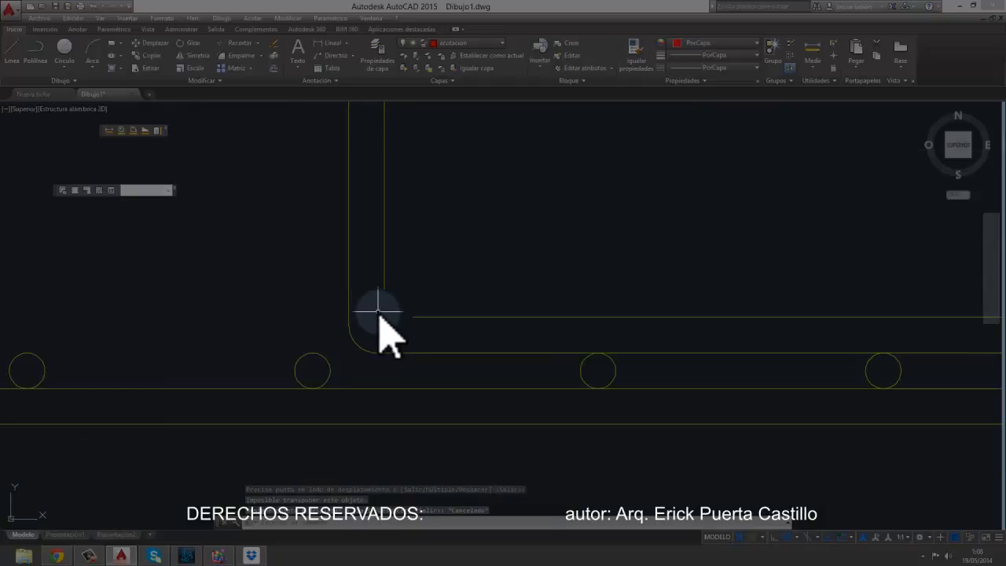
{"action": "scroll", "coordinate": [360, 322], "scroll_direction": "up", "scroll_amount": 2}
{"action": "scroll", "coordinate": [382, 309], "scroll_direction": "down", "scroll_amount": 2}
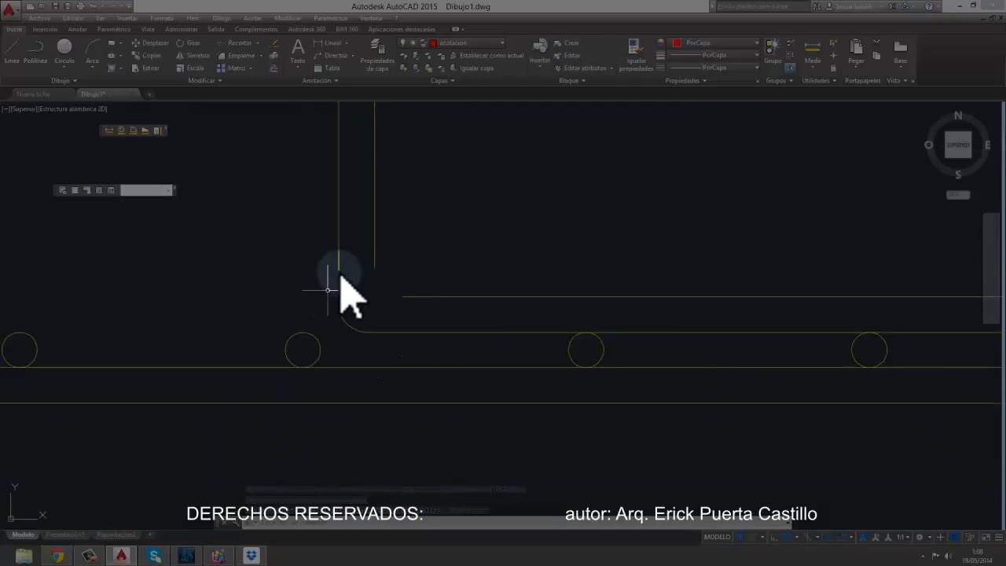
{"action": "scroll", "coordinate": [373, 284], "scroll_direction": "up", "scroll_amount": 4}
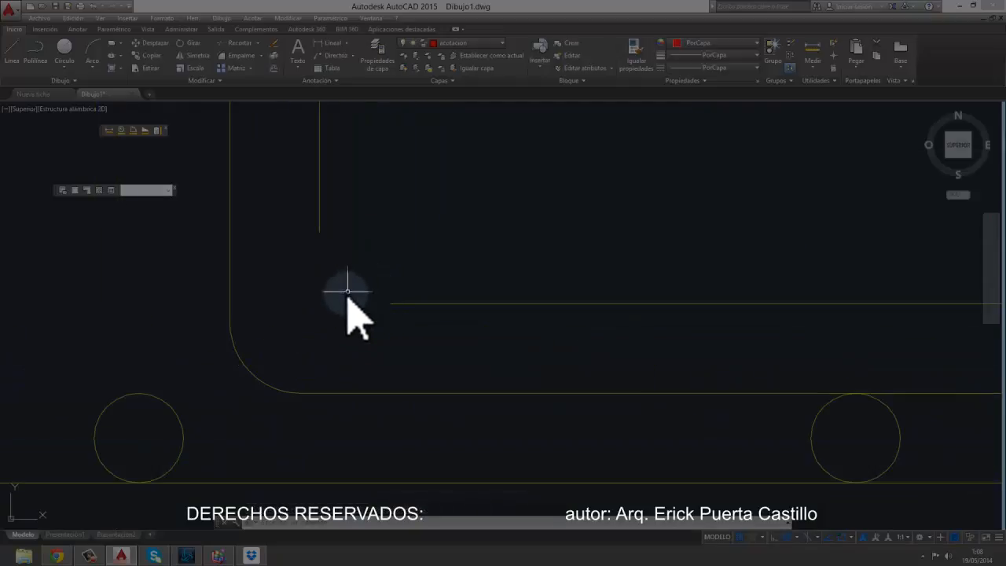
{"action": "left_click", "coordinate": [273, 58]}
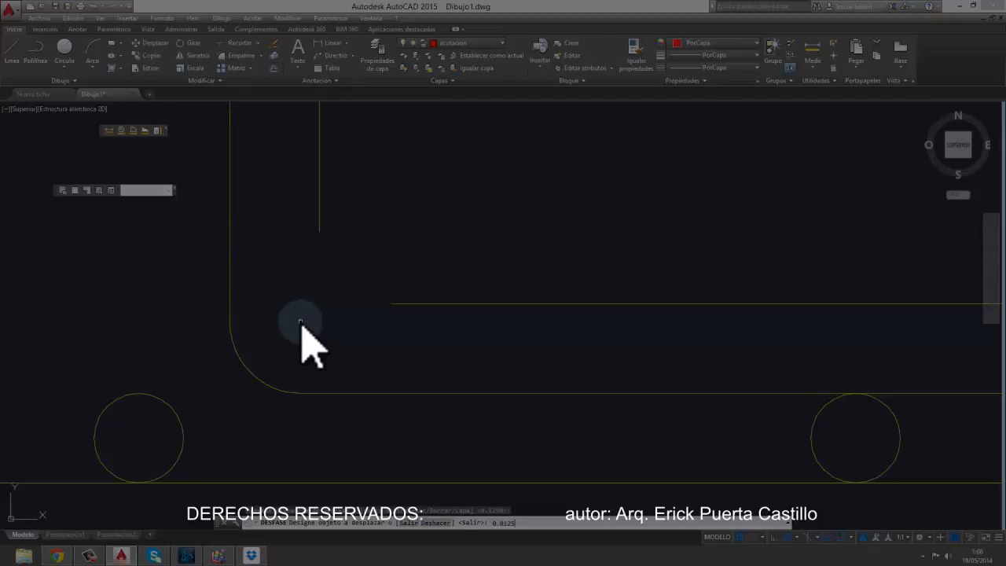
{"action": "key", "text": "Return"}
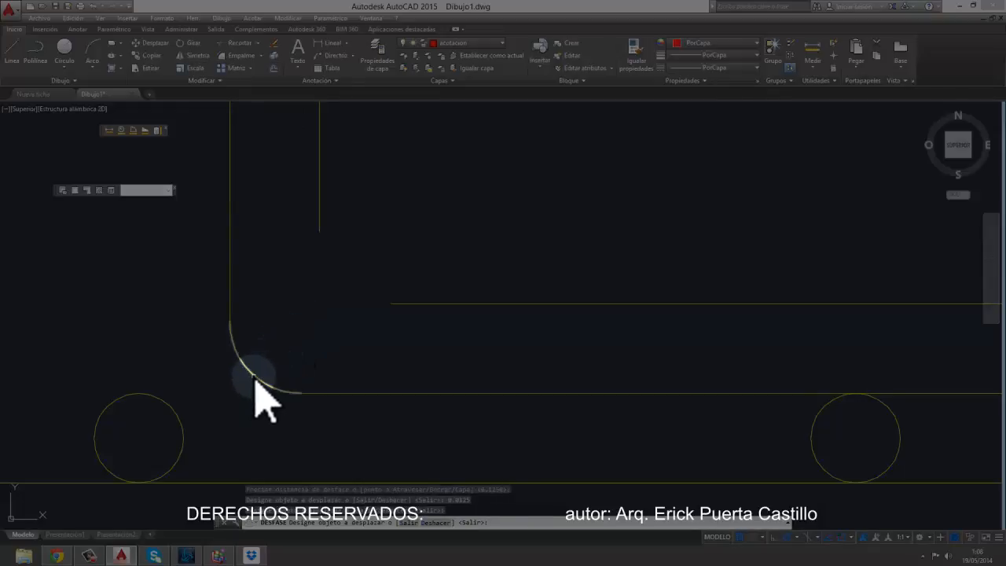
{"action": "left_click", "coordinate": [253, 378]}
{"action": "left_click", "coordinate": [354, 283]}
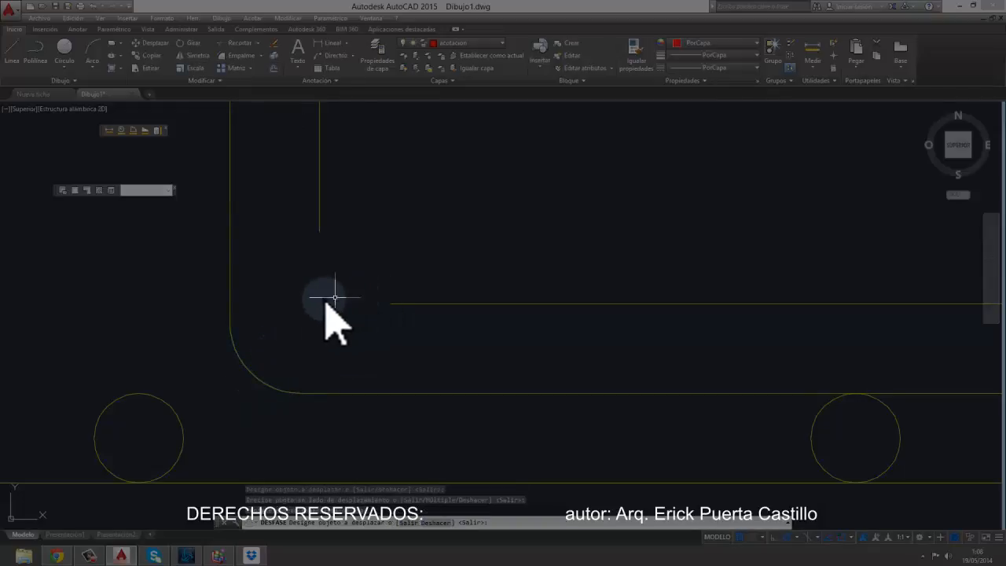
{"action": "key", "text": "Escape"}
Step: Use Chamfer to join the right bar's inner vertical and horizontal lines into a sharp corner
{"action": "scroll", "coordinate": [330, 291], "scroll_direction": "down", "scroll_amount": 2}
{"action": "middle_click_drag", "start_coordinate": [319, 314], "coordinate": [475, 319]}
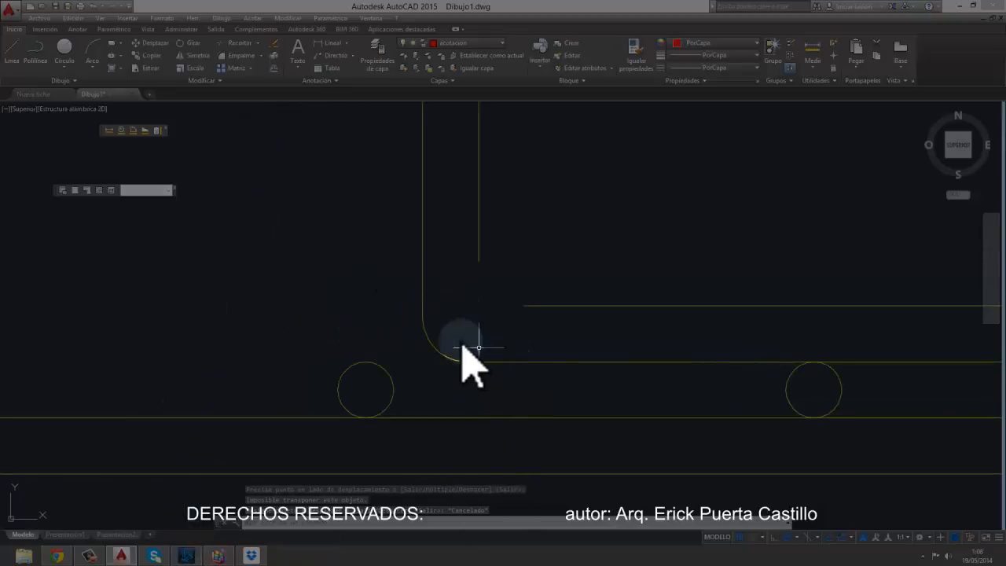
{"action": "scroll", "coordinate": [472, 337], "scroll_direction": "down", "scroll_amount": 2}
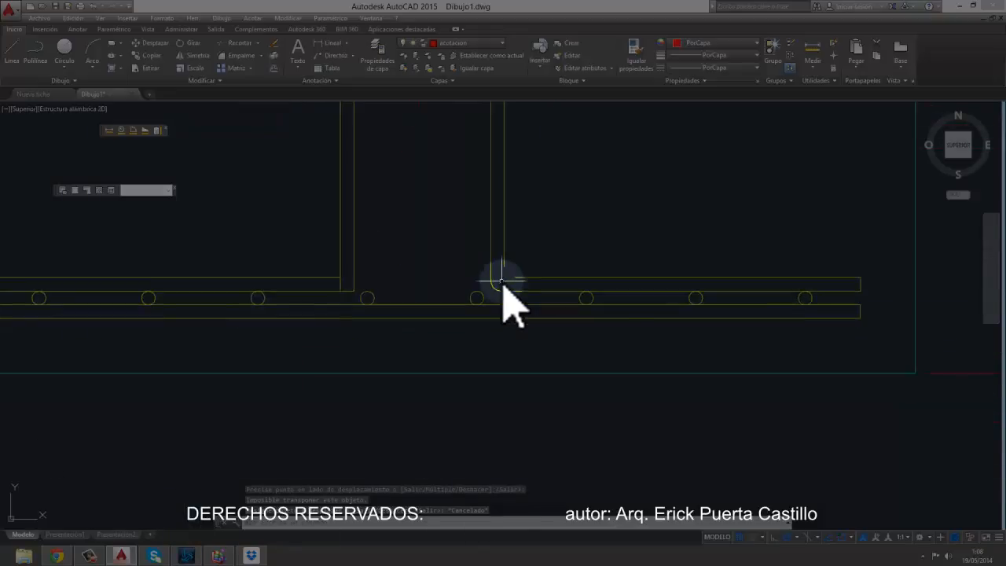
{"action": "scroll", "coordinate": [506, 279], "scroll_direction": "up", "scroll_amount": 2}
{"action": "scroll", "coordinate": [512, 275], "scroll_direction": "up", "scroll_amount": 2}
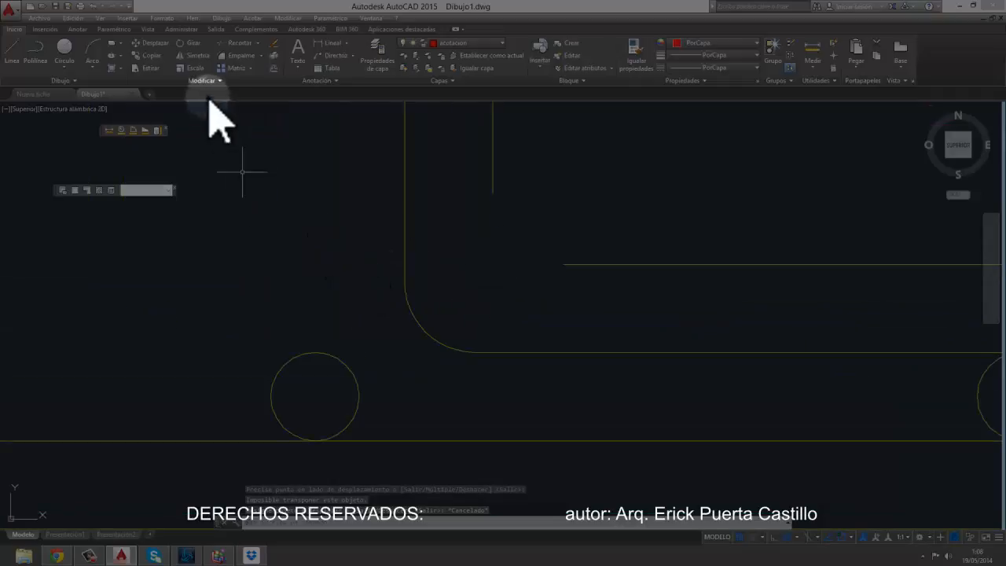
{"action": "left_click", "coordinate": [260, 56]}
{"action": "left_click", "coordinate": [240, 79]}
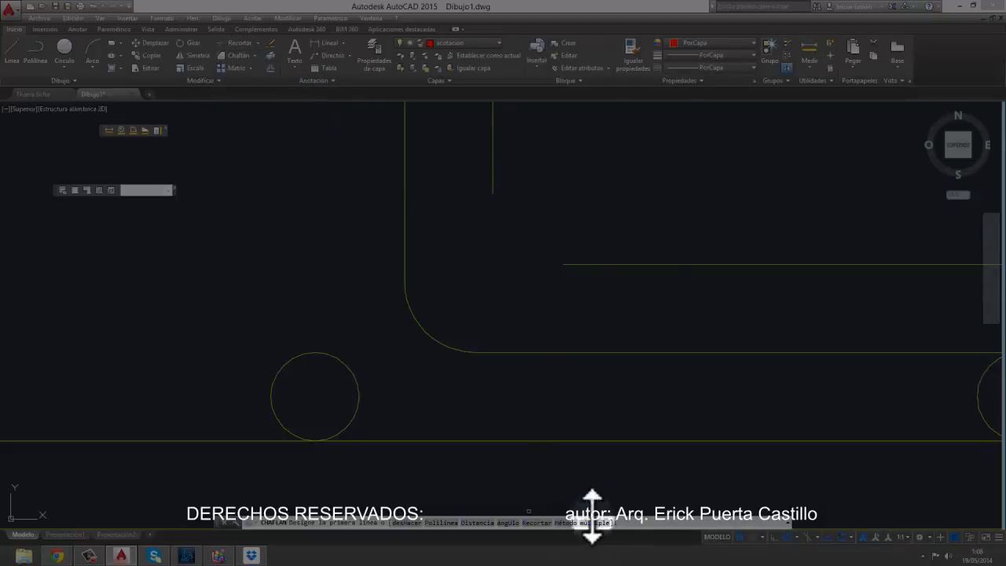
{"action": "left_click", "coordinate": [493, 189]}
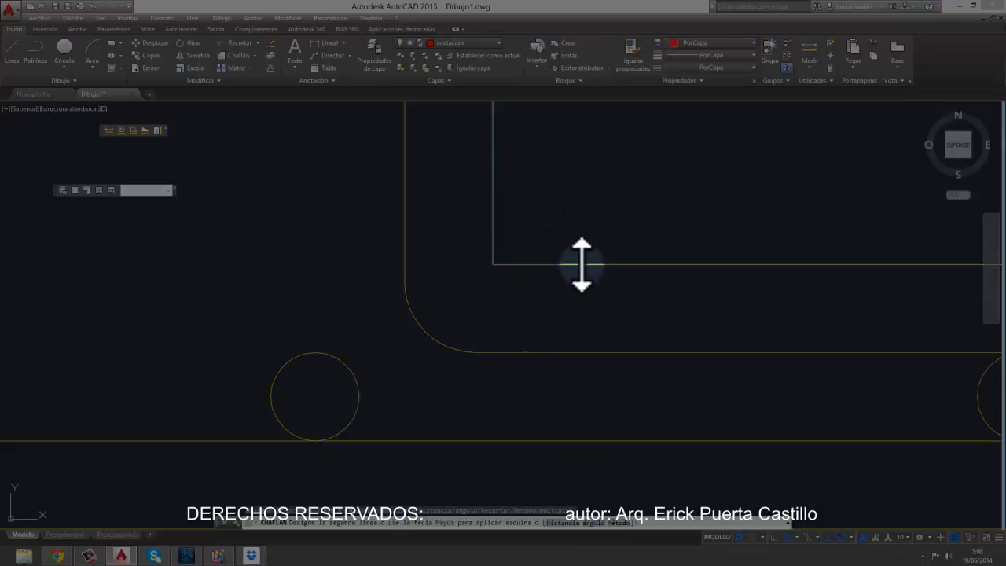
{"action": "scroll", "coordinate": [503, 290], "scroll_direction": "down", "scroll_amount": 8}
{"action": "middle_click_drag", "start_coordinate": [386, 317], "coordinate": [461, 305]}
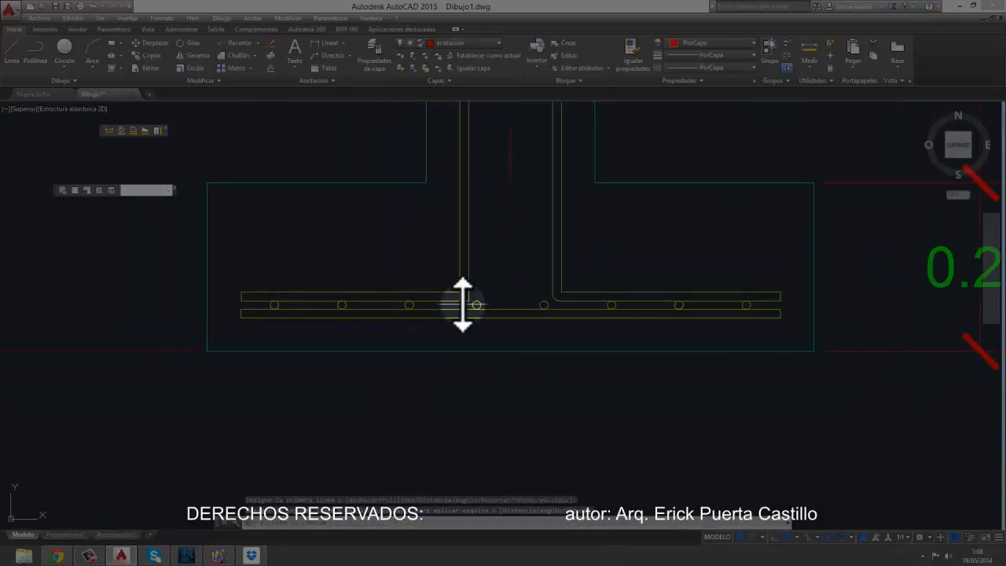
{"action": "scroll", "coordinate": [510, 300], "scroll_direction": "up", "scroll_amount": 3}
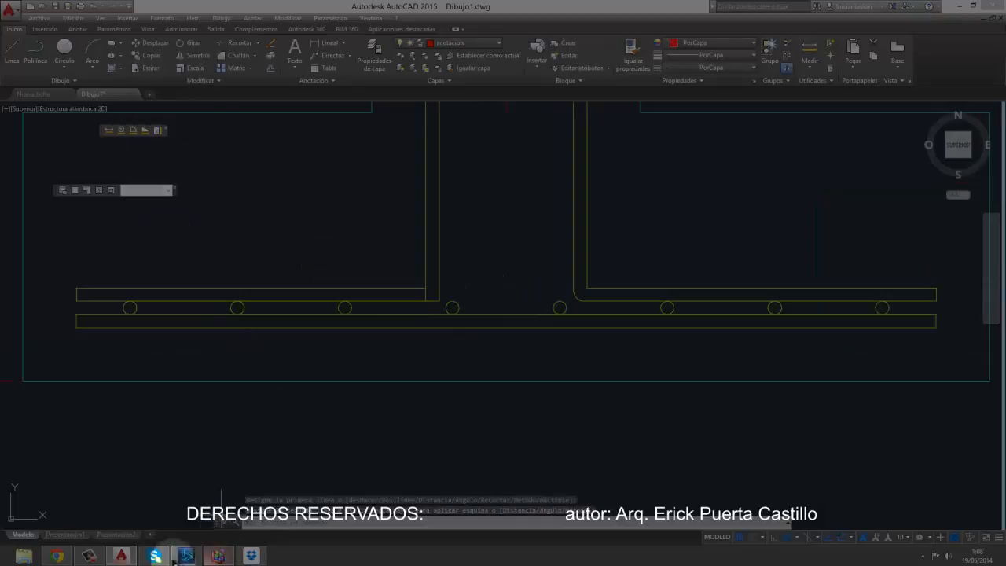
{"action": "left_click", "coordinate": [90, 556]}
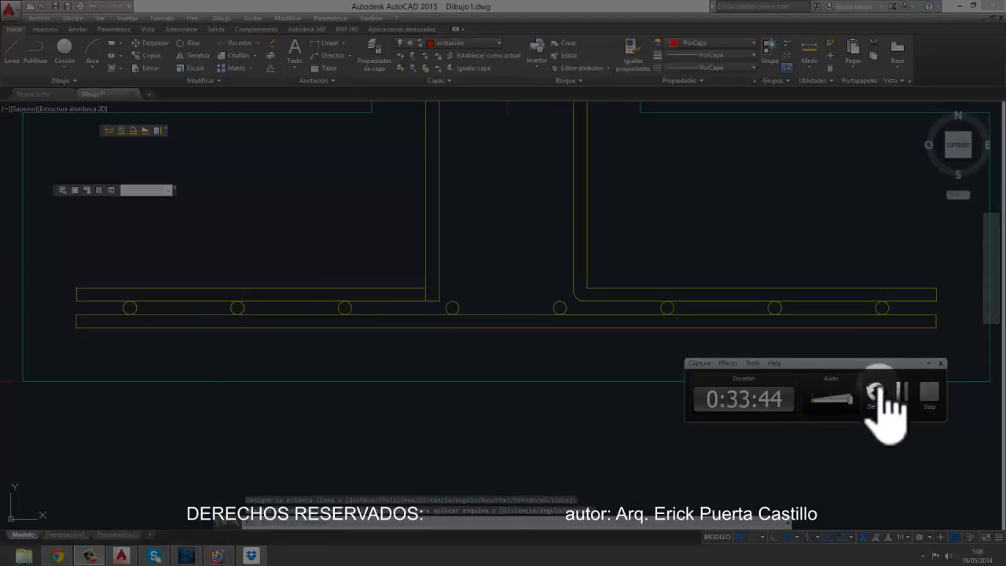
{"action": "left_click", "coordinate": [902, 389]}
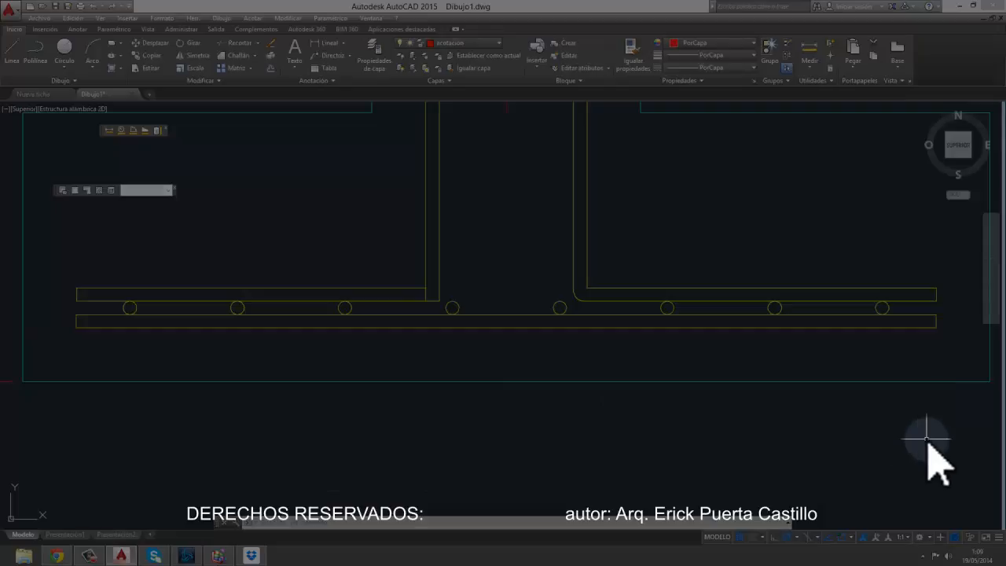
Step: Fillet the left vertical bar's outer corner with a 0.01 radius and shorten its inner vertical line to meet the upper horizontal line
{"action": "scroll", "coordinate": [550, 343], "scroll_direction": "down", "scroll_amount": 3}
{"action": "scroll", "coordinate": [418, 281], "scroll_direction": "up", "scroll_amount": 5}
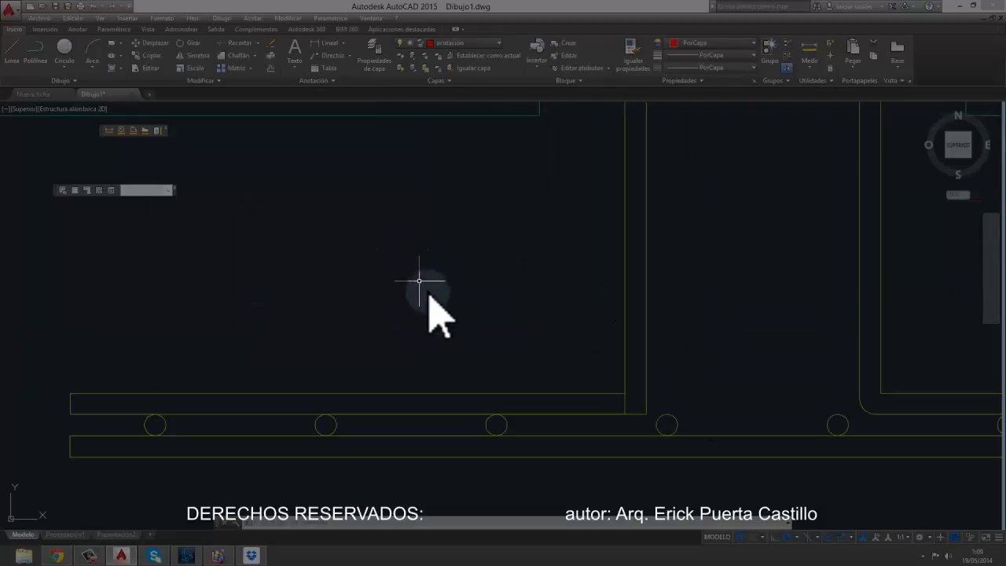
{"action": "middle_click_drag", "start_coordinate": [456, 288], "coordinate": [389, 168]}
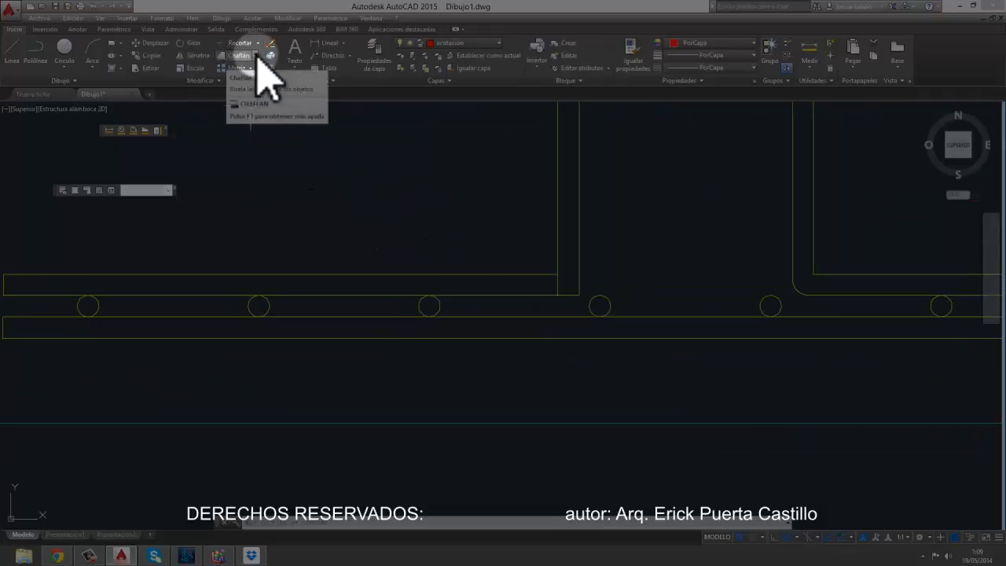
{"action": "left_click", "coordinate": [253, 55]}
{"action": "left_click", "coordinate": [248, 72]}
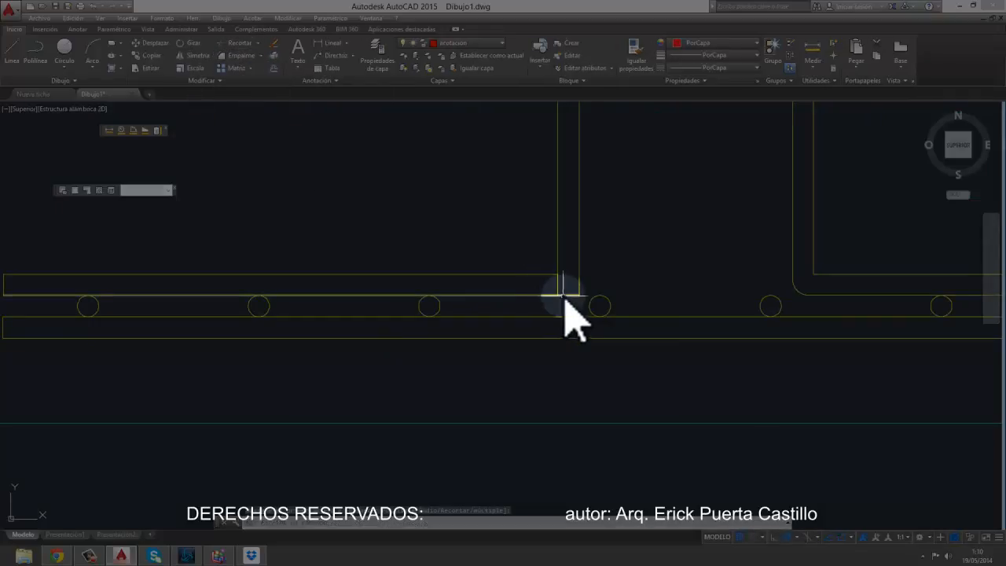
{"action": "left_click", "coordinate": [565, 295]}
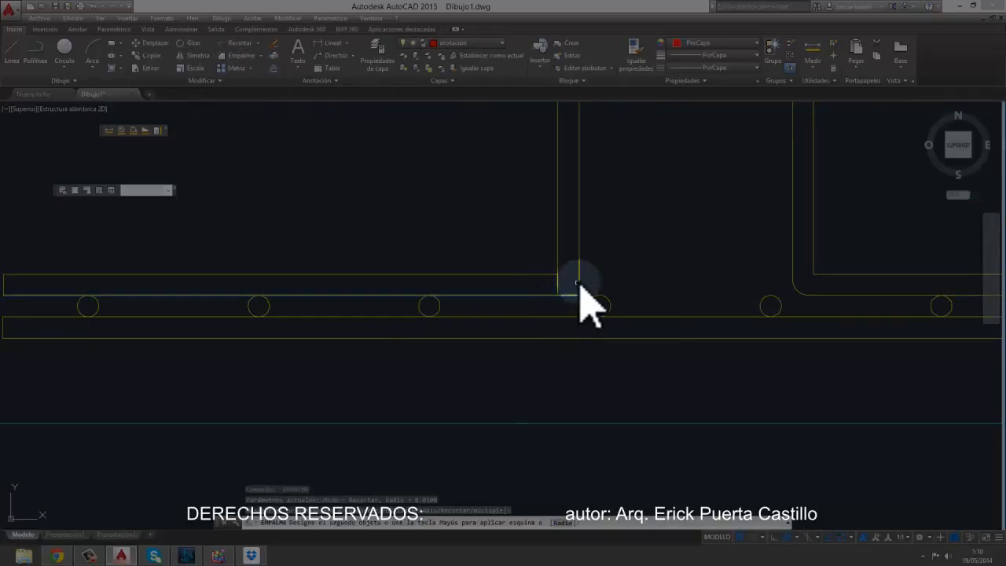
{"action": "left_click", "coordinate": [578, 284]}
{"action": "key", "text": "Escape"}
{"action": "left_click", "coordinate": [558, 292]}
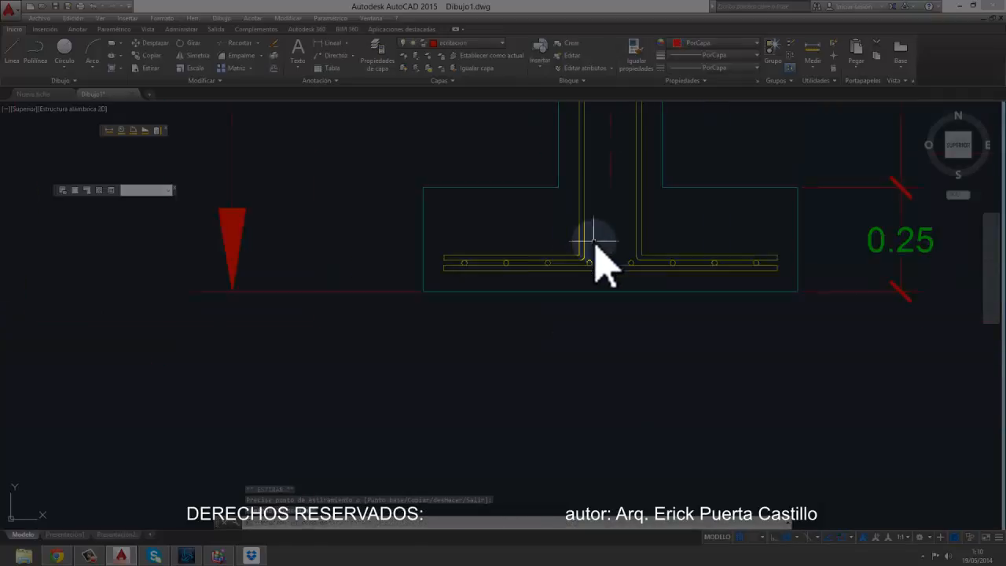
Step: Start a copy of the bar circle just beside the right vertical bar's bend
{"action": "scroll", "coordinate": [595, 247], "scroll_direction": "down", "scroll_amount": 2}
{"action": "middle_click_drag", "start_coordinate": [535, 354], "coordinate": [443, 421]}
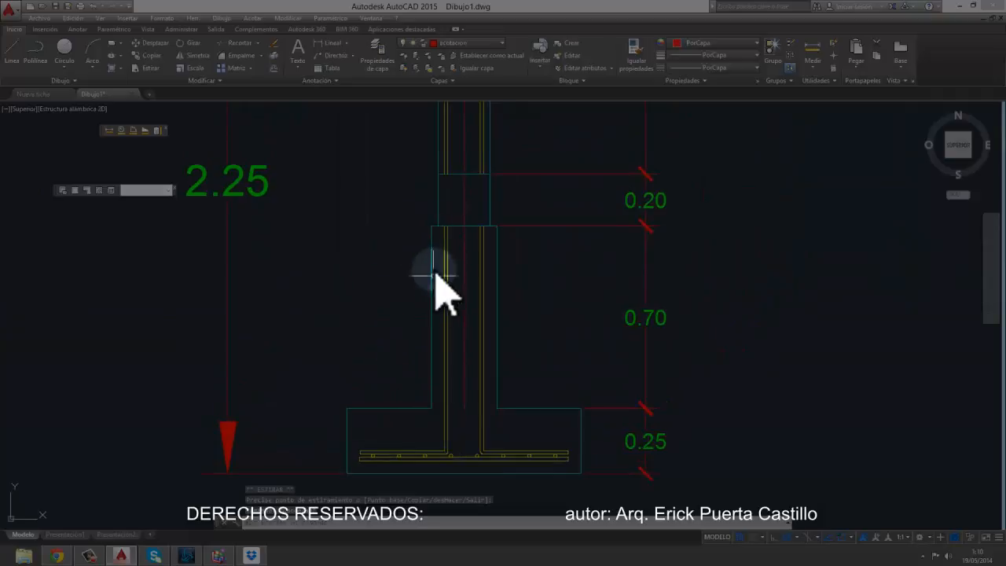
{"action": "scroll", "coordinate": [449, 216], "scroll_direction": "up", "scroll_amount": 4}
{"action": "scroll", "coordinate": [460, 259], "scroll_direction": "down", "scroll_amount": 4}
{"action": "scroll", "coordinate": [452, 346], "scroll_direction": "up", "scroll_amount": 5}
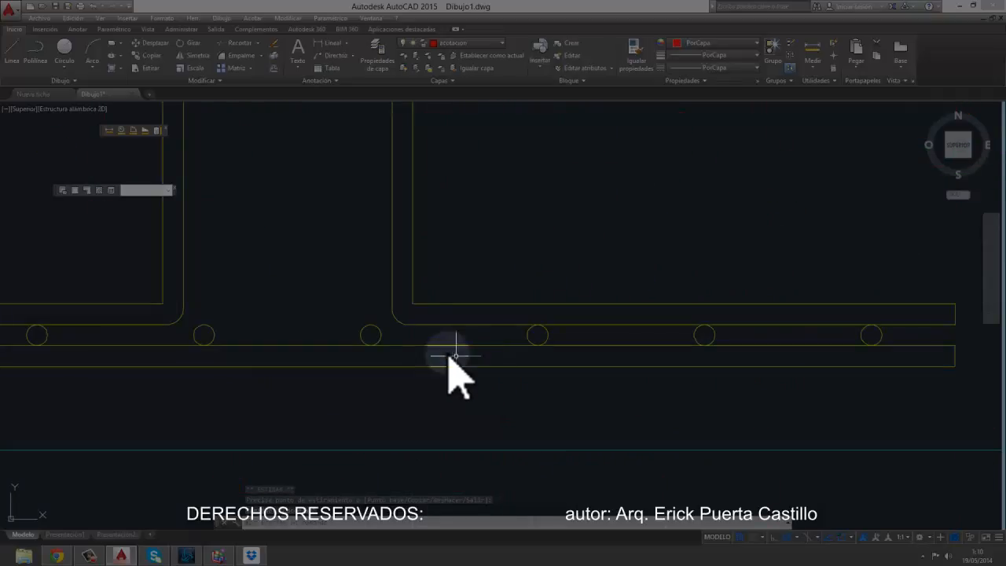
{"action": "key", "text": "Escape"}
{"action": "left_click", "coordinate": [363, 335]}
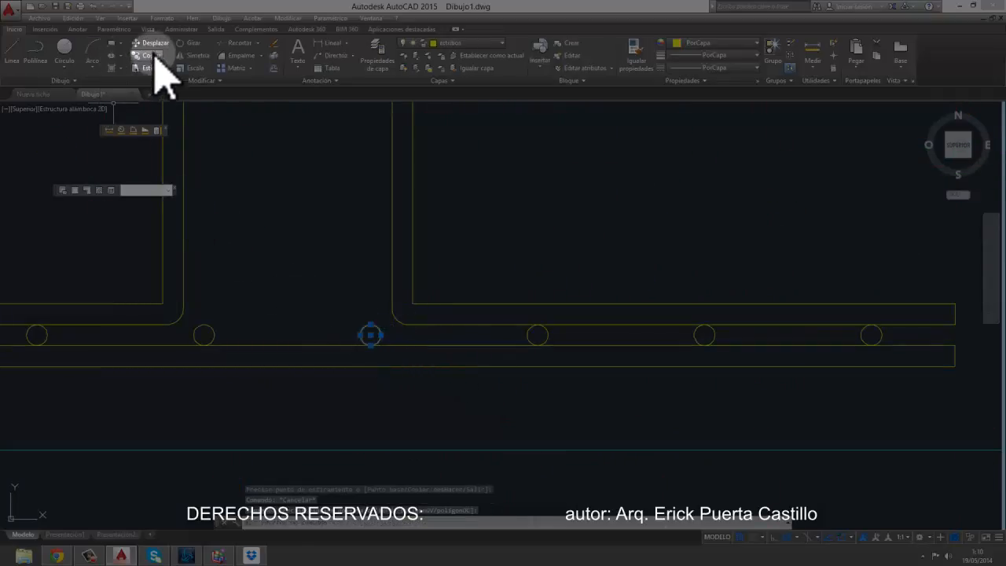
{"action": "left_click", "coordinate": [152, 56]}
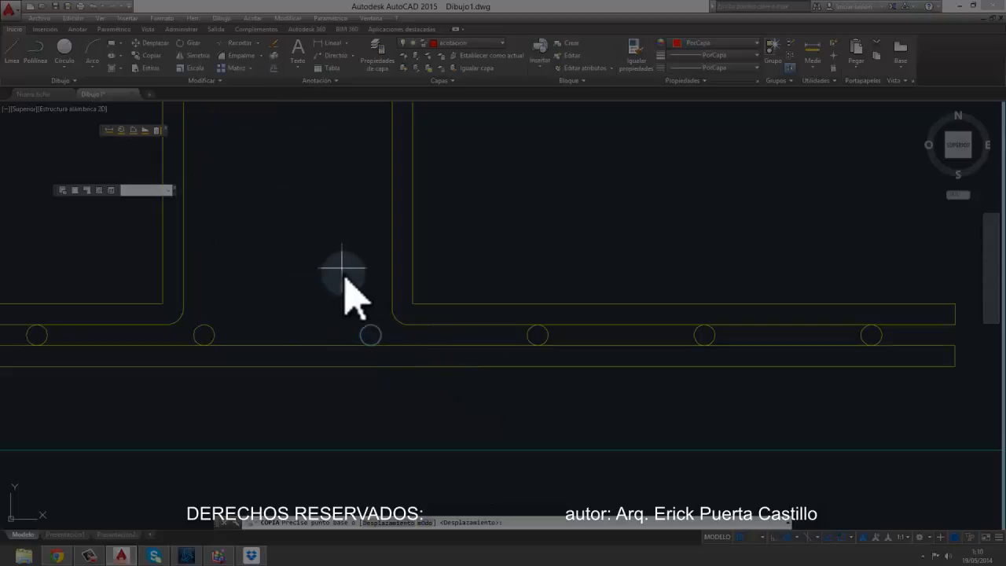
Step: Copy a rebar circle from the footing, by its bottom quadrant, to the lower edge line of the 0.20 beam
{"action": "left_click", "coordinate": [370, 345]}
{"action": "scroll", "coordinate": [387, 291], "scroll_direction": "down", "scroll_amount": 6}
{"action": "middle_click_drag", "start_coordinate": [401, 130], "coordinate": [427, 364]}
{"action": "scroll", "coordinate": [406, 194], "scroll_direction": "up", "scroll_amount": 2}
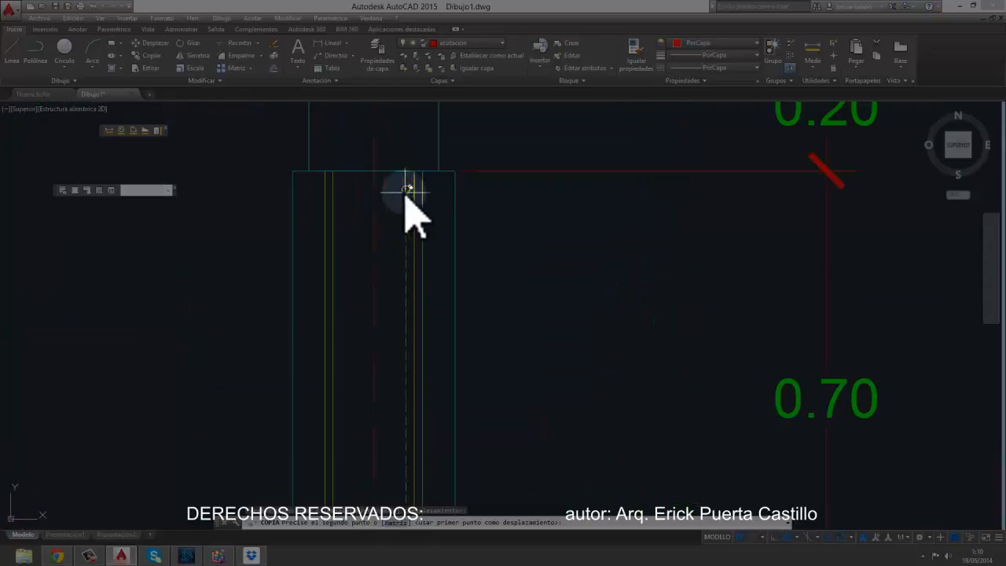
{"action": "middle_click_drag", "start_coordinate": [401, 163], "coordinate": [427, 299]}
{"action": "scroll", "coordinate": [446, 318], "scroll_direction": "up", "scroll_amount": 3}
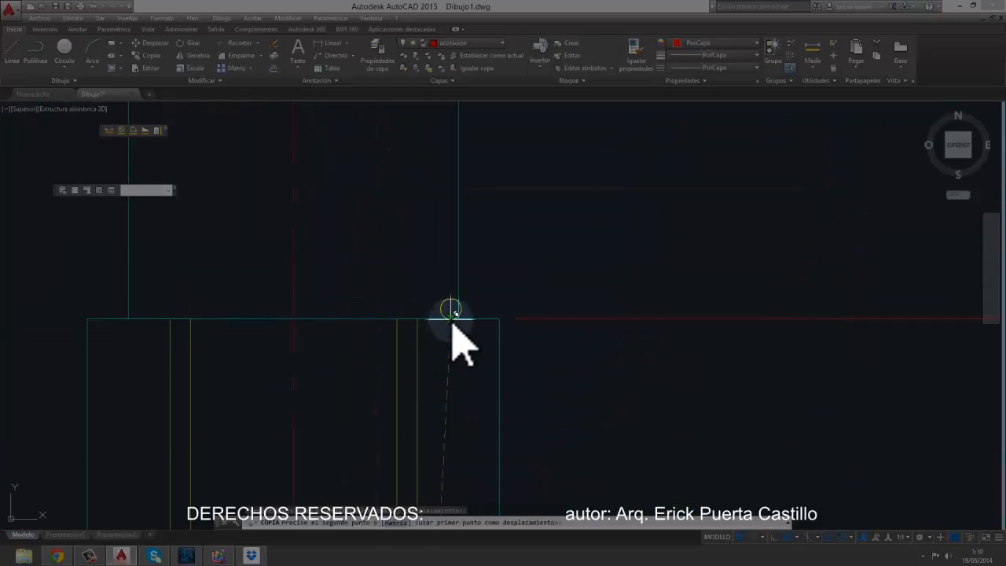
{"action": "left_click", "coordinate": [441, 318]}
{"action": "key", "text": "Escape"}
Step: Move the copied circle horizontally so its right quadrant touches the beam's right edge
{"action": "scroll", "coordinate": [448, 308], "scroll_direction": "up", "scroll_amount": 2}
{"action": "left_click", "coordinate": [446, 296]}
{"action": "left_click", "coordinate": [420, 270]}
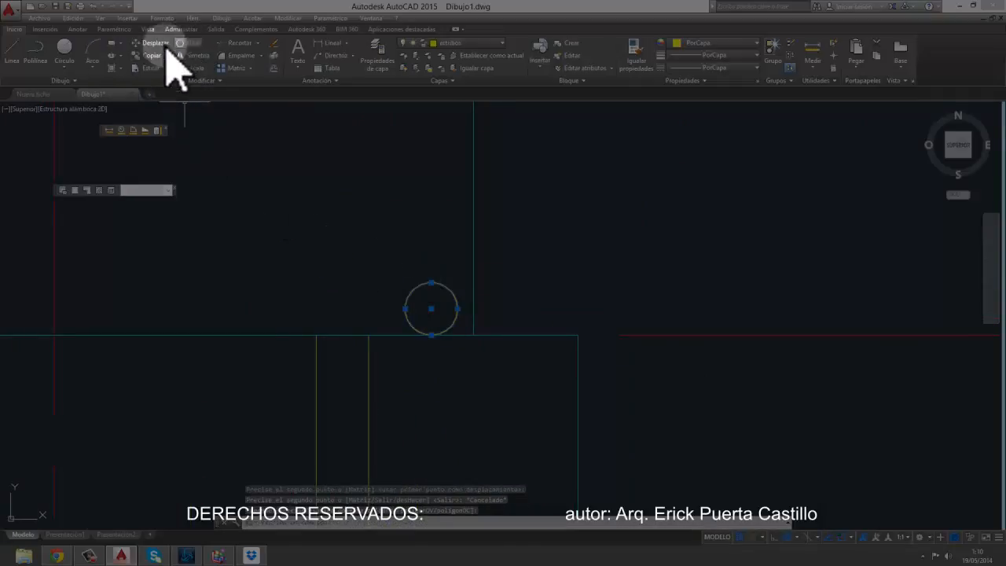
{"action": "left_click", "coordinate": [142, 49]}
{"action": "scroll", "coordinate": [464, 322], "scroll_direction": "up", "scroll_amount": 2}
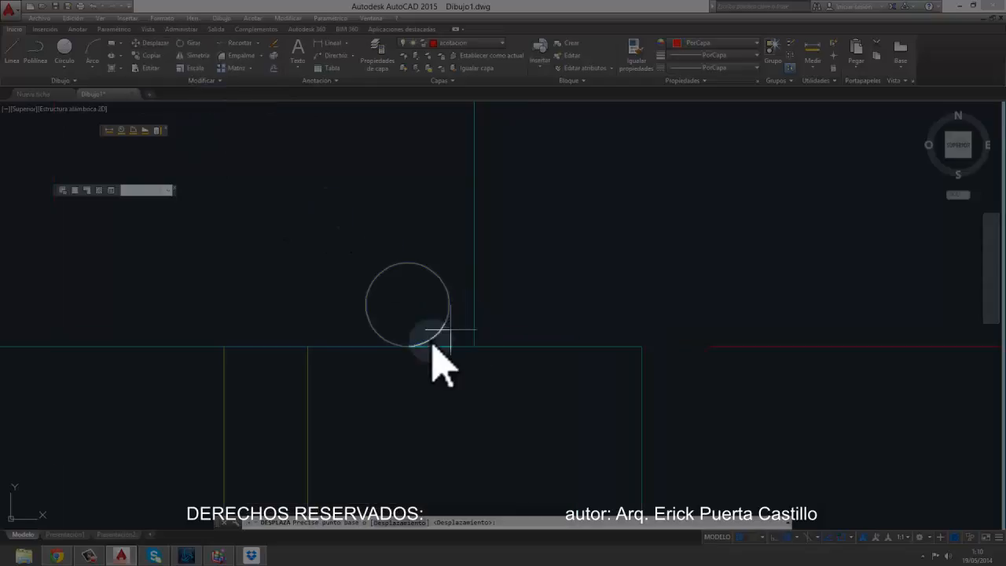
{"action": "left_click", "coordinate": [448, 306]}
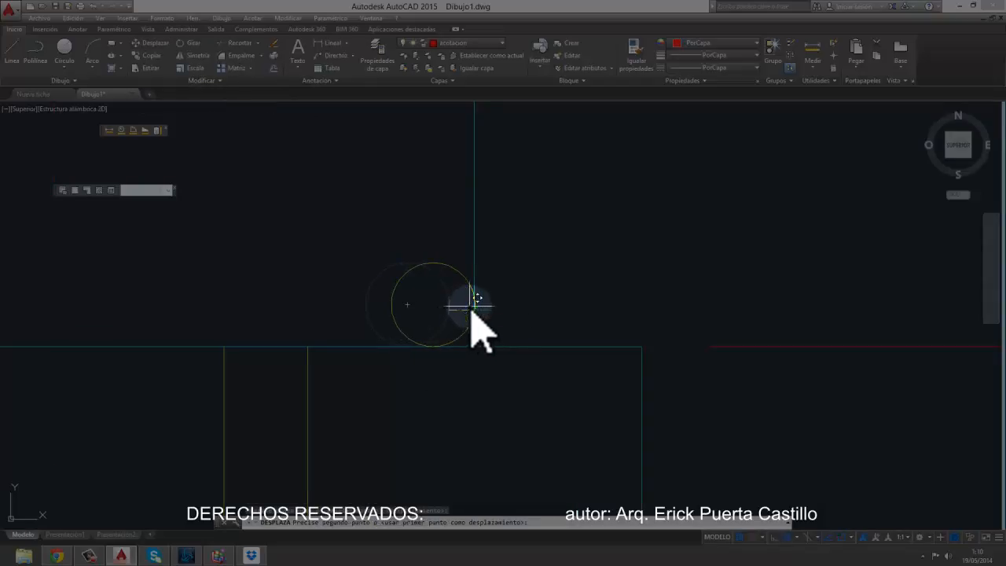
{"action": "key", "text": "Escape"}
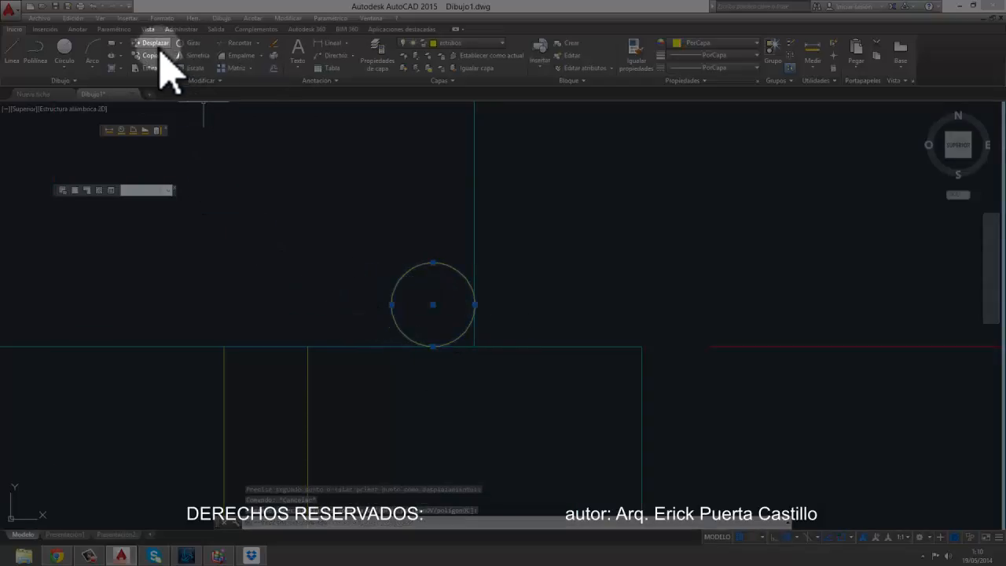
Step: Move the circle 0.025 to the left, inward from the beam's right edge
{"action": "left_click", "coordinate": [161, 46]}
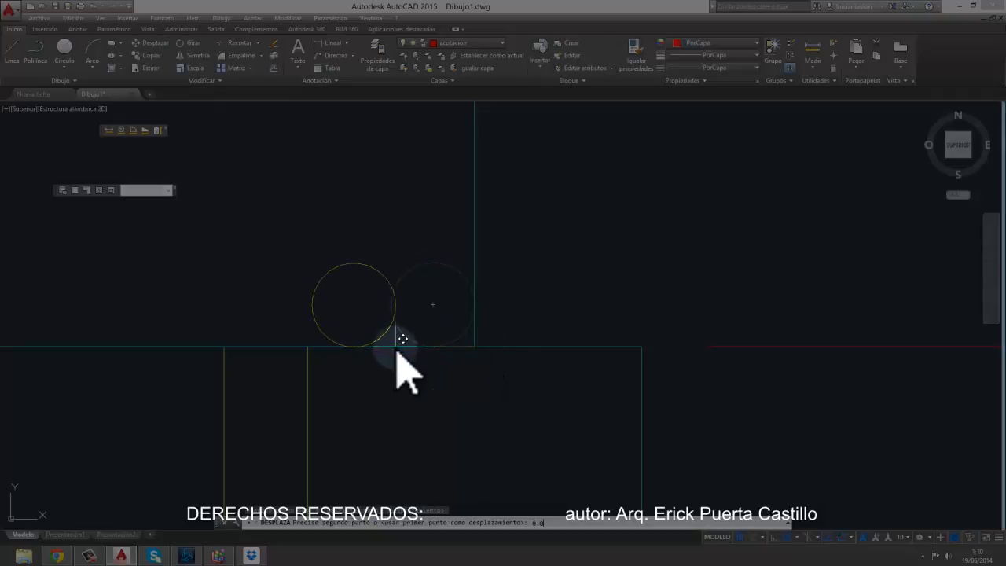
{"action": "key", "text": "Return"}
{"action": "key", "text": "Return"}
Step: Move the circle vertically so its bottom quadrant rests exactly on the beam's lower edge
{"action": "left_click", "coordinate": [288, 346]}
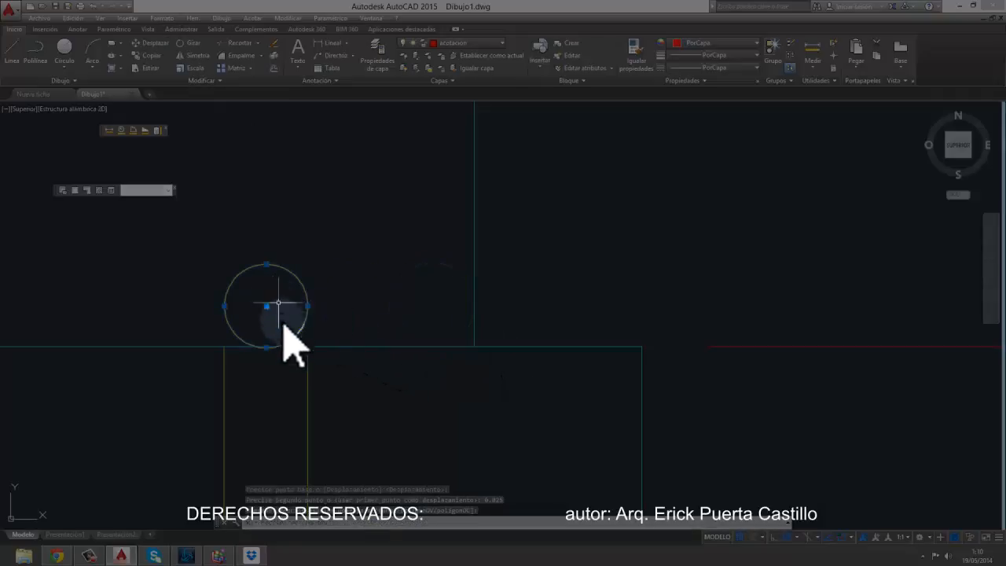
{"action": "key", "text": "Return"}
{"action": "scroll", "coordinate": [264, 351], "scroll_direction": "up", "scroll_amount": 6}
{"action": "key", "text": "Escape"}
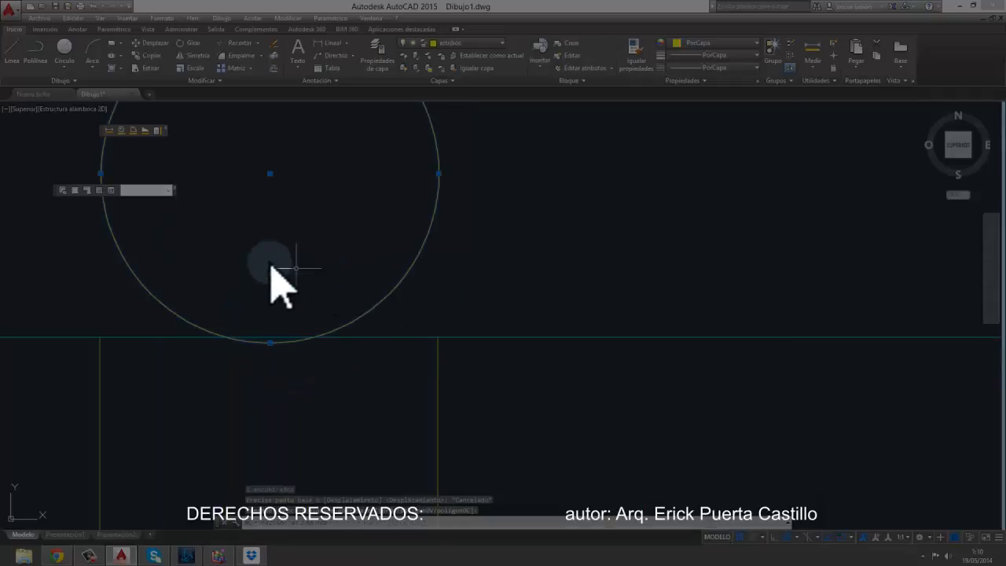
{"action": "left_click", "coordinate": [155, 44]}
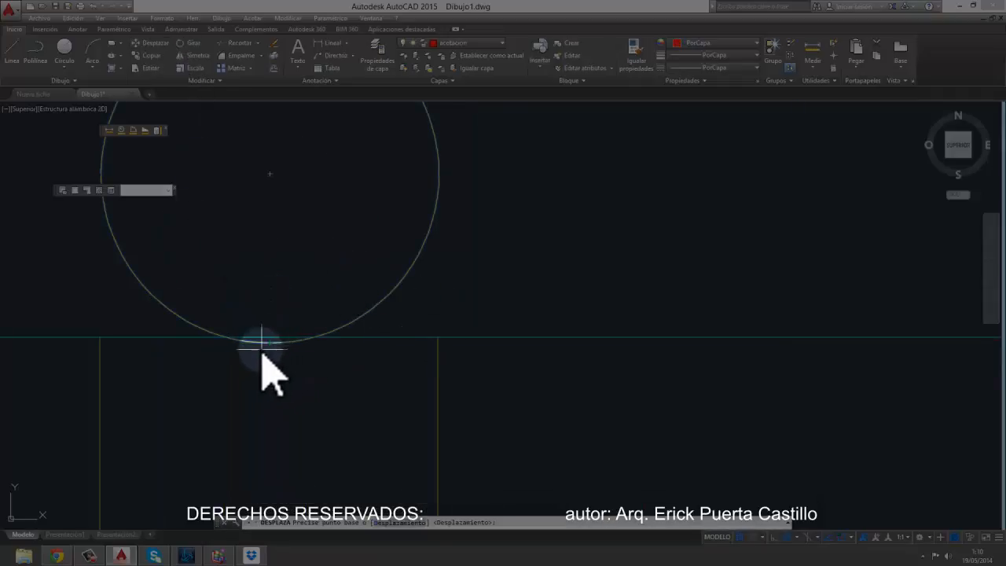
{"action": "left_click", "coordinate": [264, 343]}
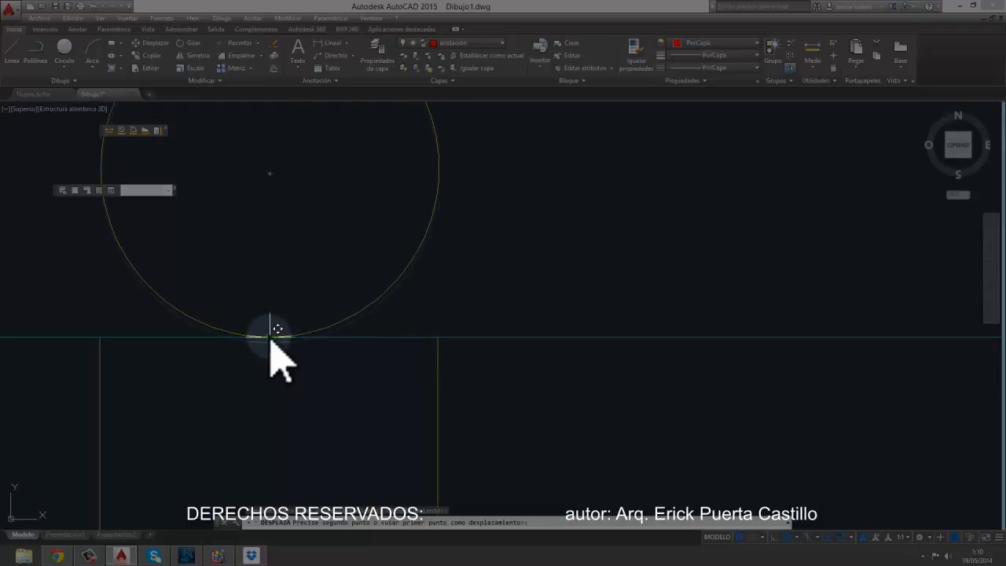
{"action": "key", "text": "Escape"}
Step: Move the circle 0.025 upward from the beam's lower edge
{"action": "left_click", "coordinate": [157, 44]}
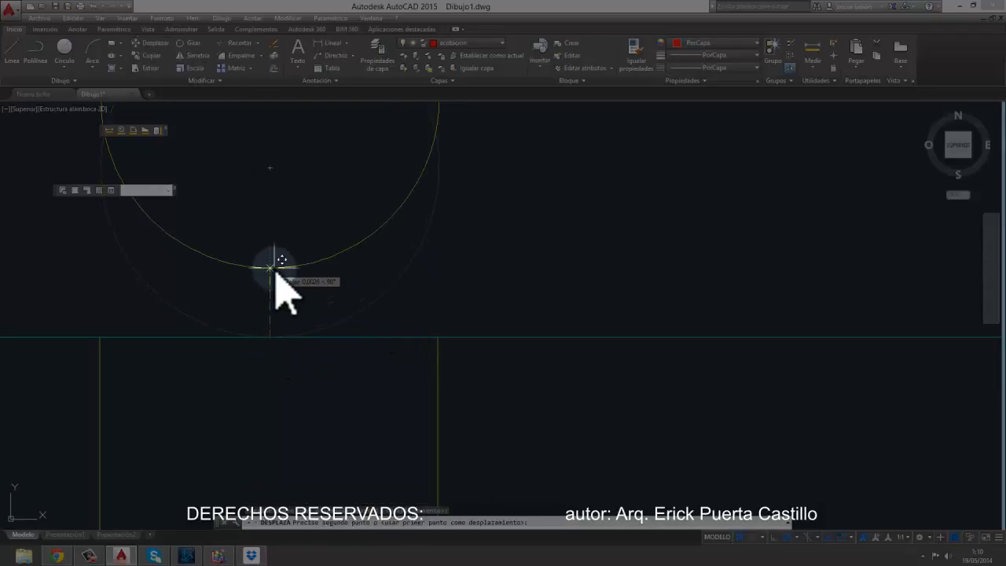
{"action": "type", "text": "5"}
{"action": "key", "text": "Return"}
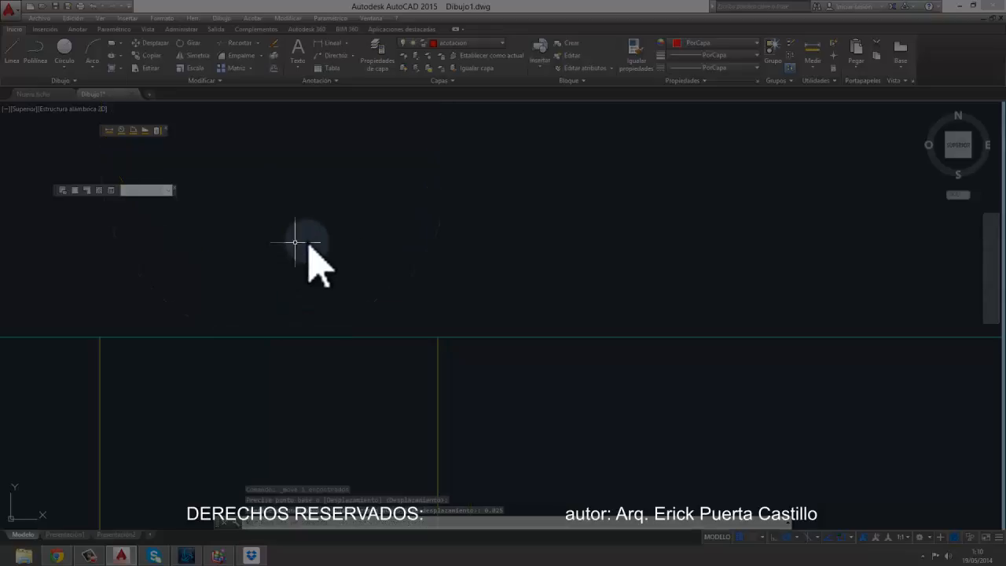
Step: Mirror the circle about the column's red vertical axis, keeping the original
{"action": "scroll", "coordinate": [314, 251], "scroll_direction": "down", "scroll_amount": 8}
{"action": "scroll", "coordinate": [429, 348], "scroll_direction": "down", "scroll_amount": 2}
{"action": "middle_click_drag", "start_coordinate": [427, 335], "coordinate": [470, 335]}
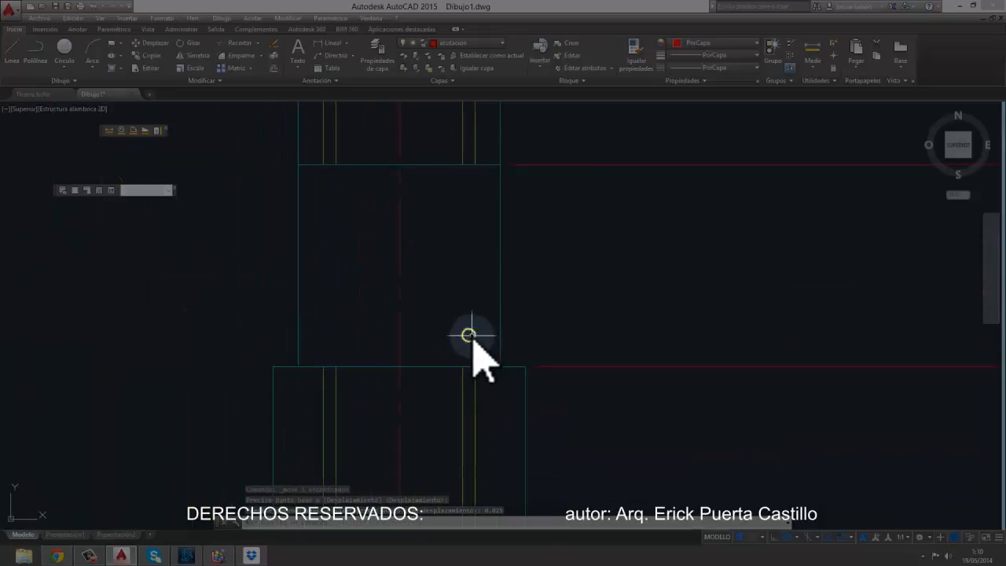
{"action": "scroll", "coordinate": [469, 335], "scroll_direction": "up", "scroll_amount": 2}
{"action": "left_click", "coordinate": [486, 355]}
{"action": "left_click", "coordinate": [460, 322]}
{"action": "scroll", "coordinate": [443, 338], "scroll_direction": "down", "scroll_amount": 2}
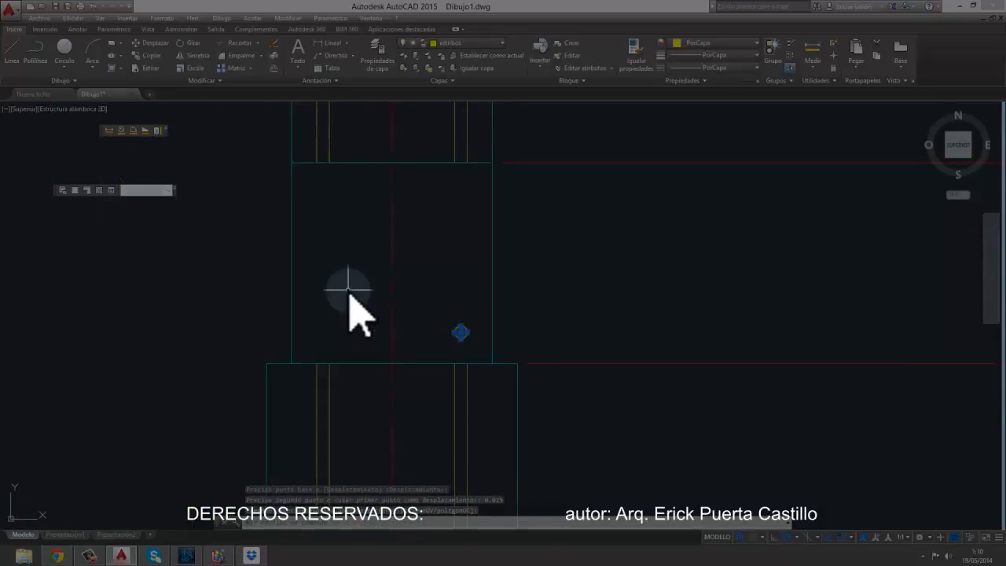
{"action": "left_click", "coordinate": [198, 56]}
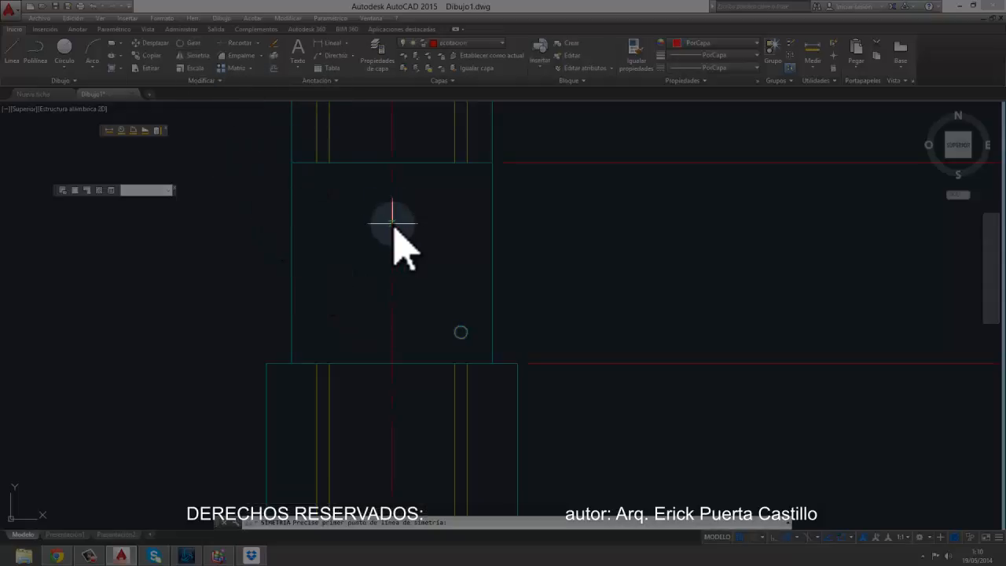
{"action": "left_click", "coordinate": [393, 220]}
{"action": "left_click", "coordinate": [392, 264]}
{"action": "key", "text": "Return"}
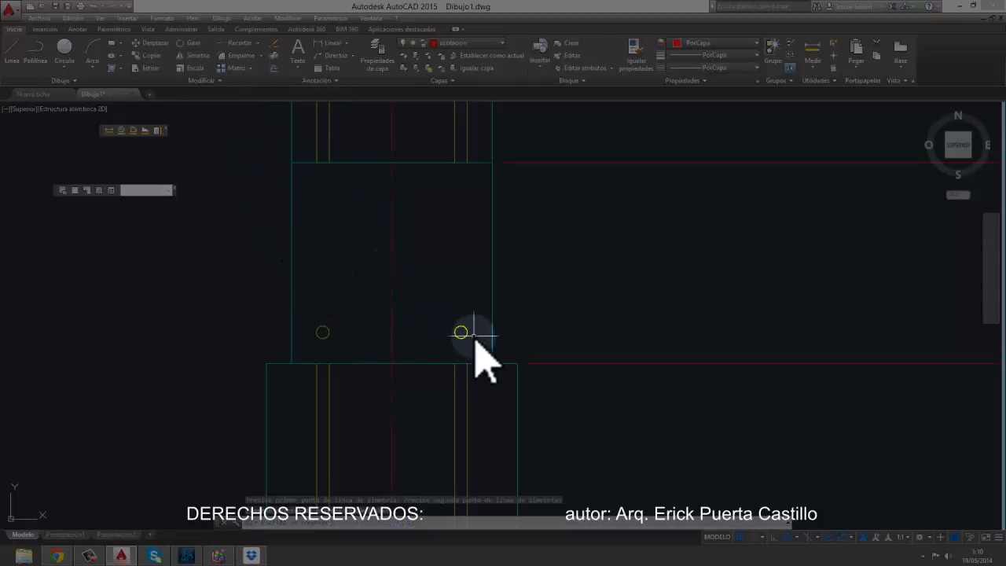
{"action": "left_click", "coordinate": [474, 338]}
{"action": "left_click", "coordinate": [450, 314]}
{"action": "left_click", "coordinate": [344, 334]}
{"action": "left_click", "coordinate": [318, 321]}
{"action": "key", "text": "Return"}
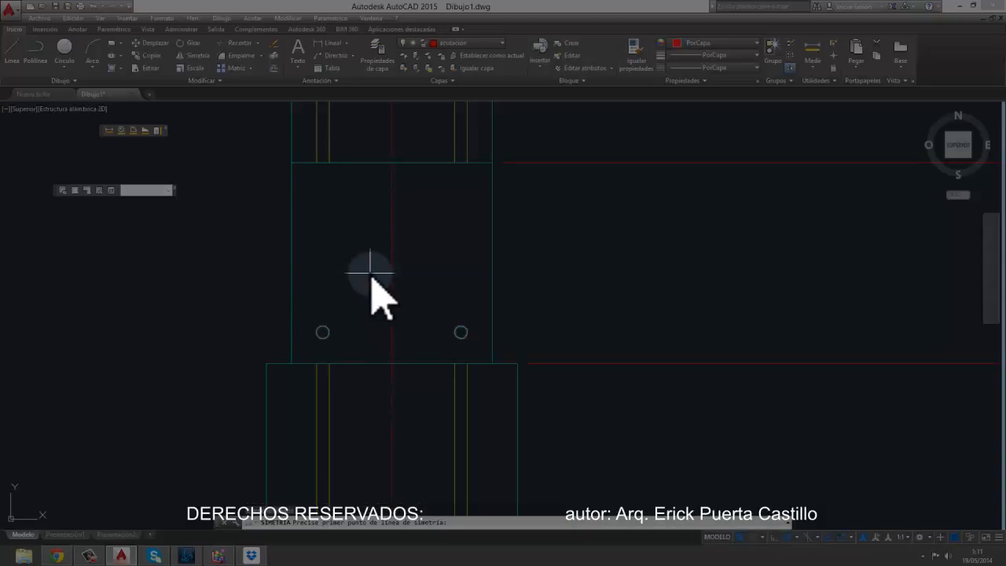
{"action": "key", "text": "Escape"}
Step: Draw a vertical helper line inside the beam section from its upper edge to its lower edge
{"action": "type", "text": "l"}
{"action": "key", "text": "Return"}
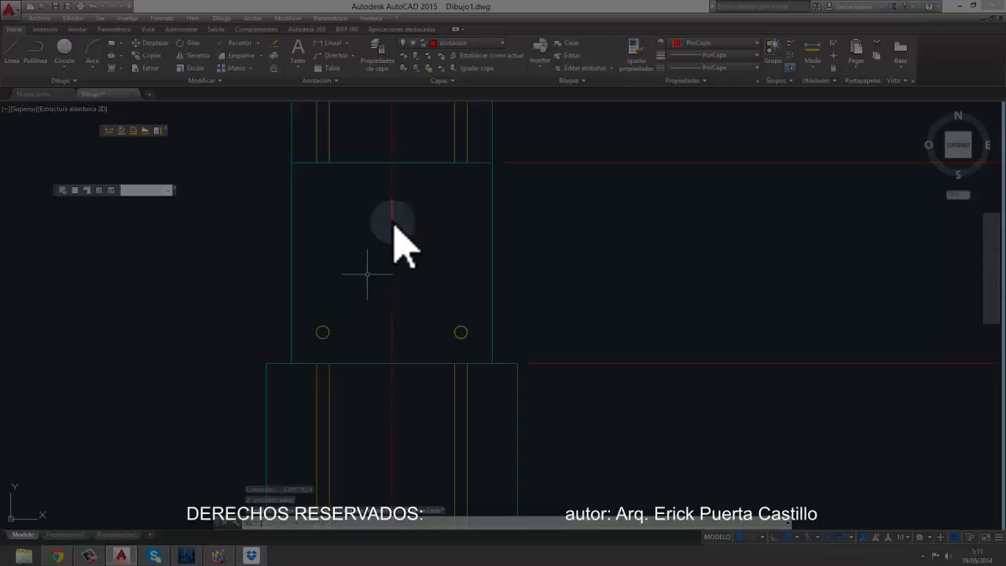
{"action": "left_click", "coordinate": [417, 162]}
{"action": "key", "text": "Escape"}
{"action": "key", "text": "Return"}
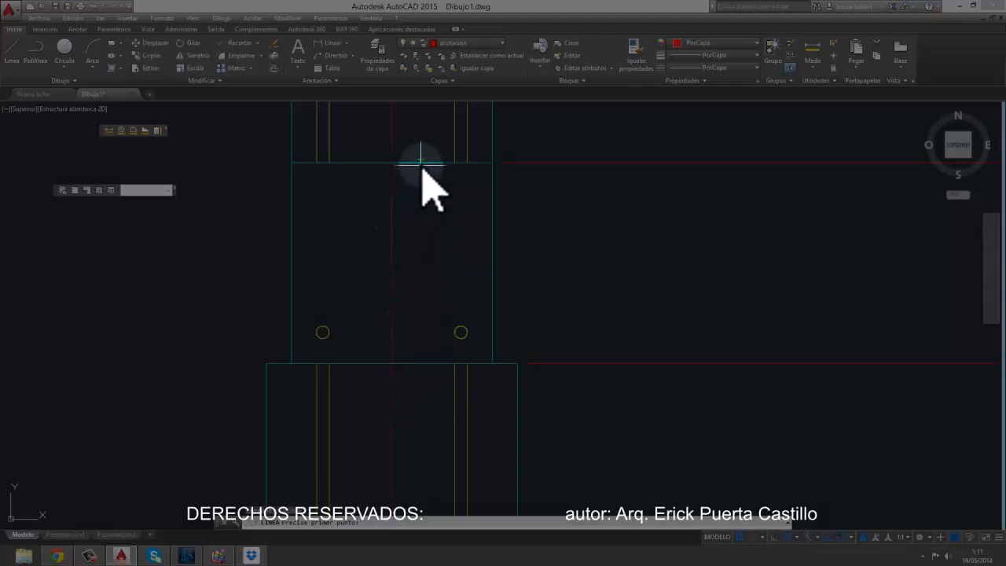
{"action": "left_click", "coordinate": [423, 163]}
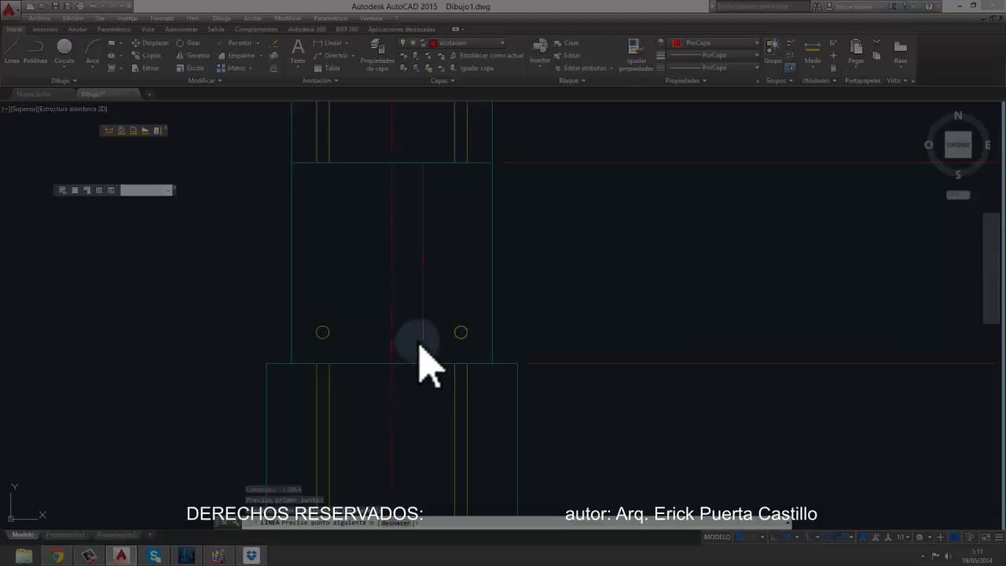
{"action": "left_click", "coordinate": [422, 361]}
{"action": "key", "text": "Escape"}
Step: Mirror both lower circles about the beam's horizontal mid-height, keeping the originals, and delete the vertical helper line
{"action": "left_click", "coordinate": [358, 339]}
{"action": "left_click", "coordinate": [326, 317]}
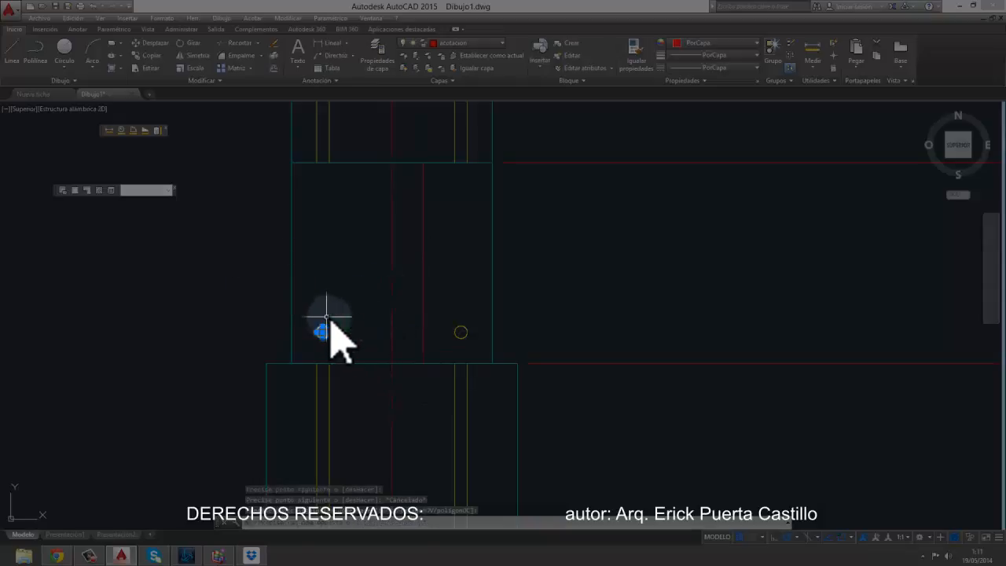
{"action": "left_click", "coordinate": [464, 332]}
{"action": "left_click", "coordinate": [197, 55]}
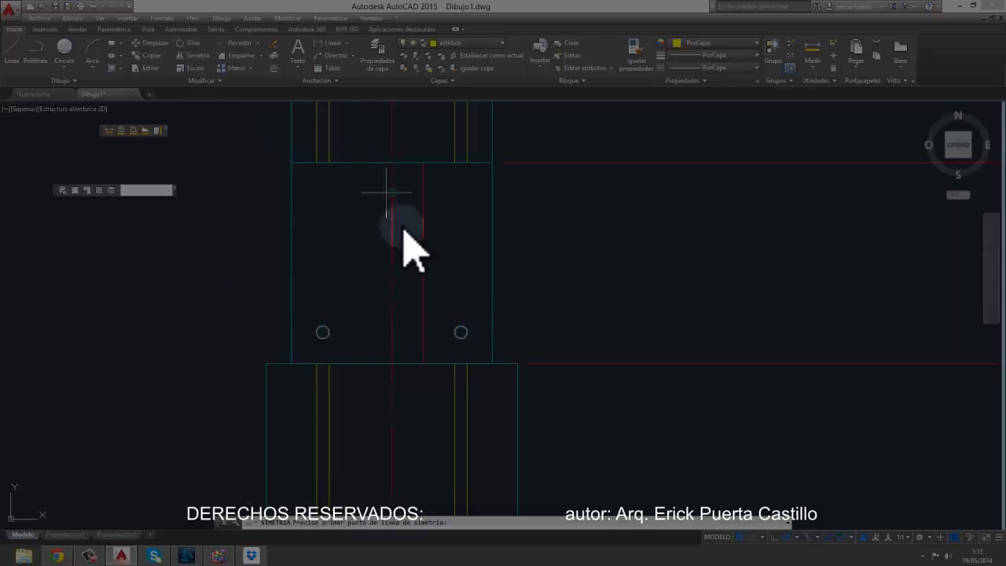
{"action": "left_click", "coordinate": [598, 263]}
{"action": "key", "text": "Return"}
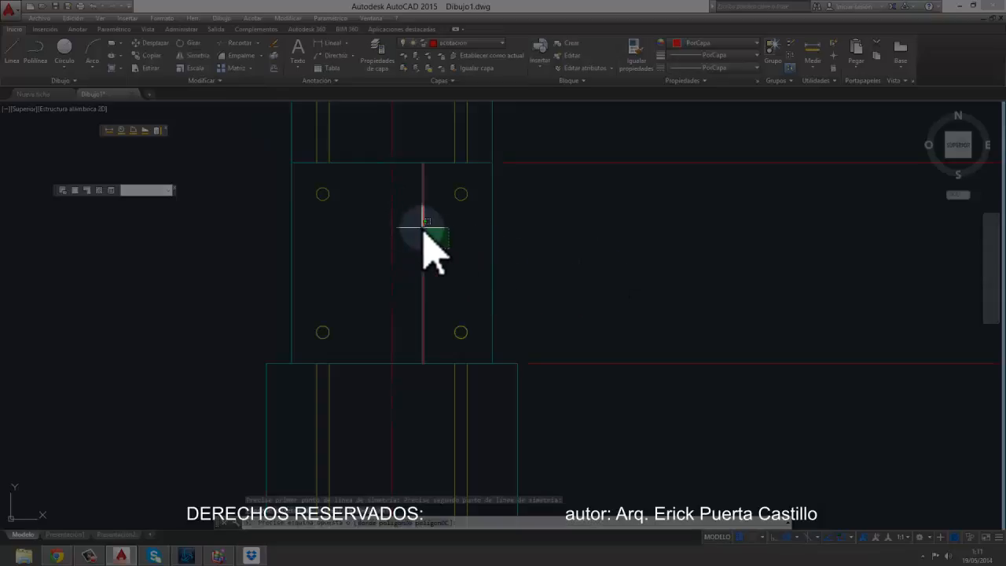
{"action": "left_click", "coordinate": [422, 227]}
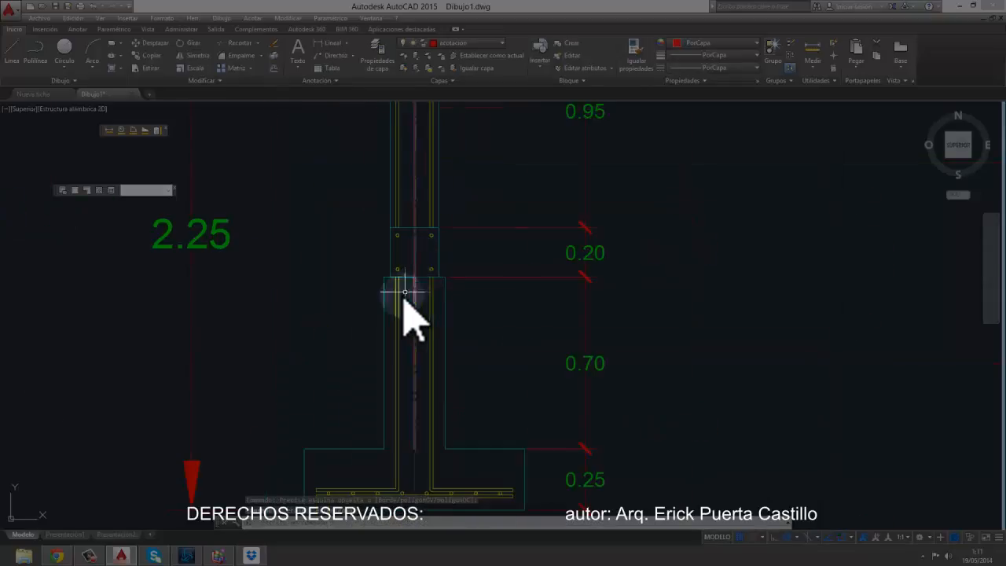
Step: Draw a horizontal line above the footing mesh between the outer edges of the two vertical column bars
{"action": "scroll", "coordinate": [415, 291], "scroll_direction": "down", "scroll_amount": 2}
{"action": "scroll", "coordinate": [425, 366], "scroll_direction": "up", "scroll_amount": 2}
{"action": "scroll", "coordinate": [440, 397], "scroll_direction": "up", "scroll_amount": 5}
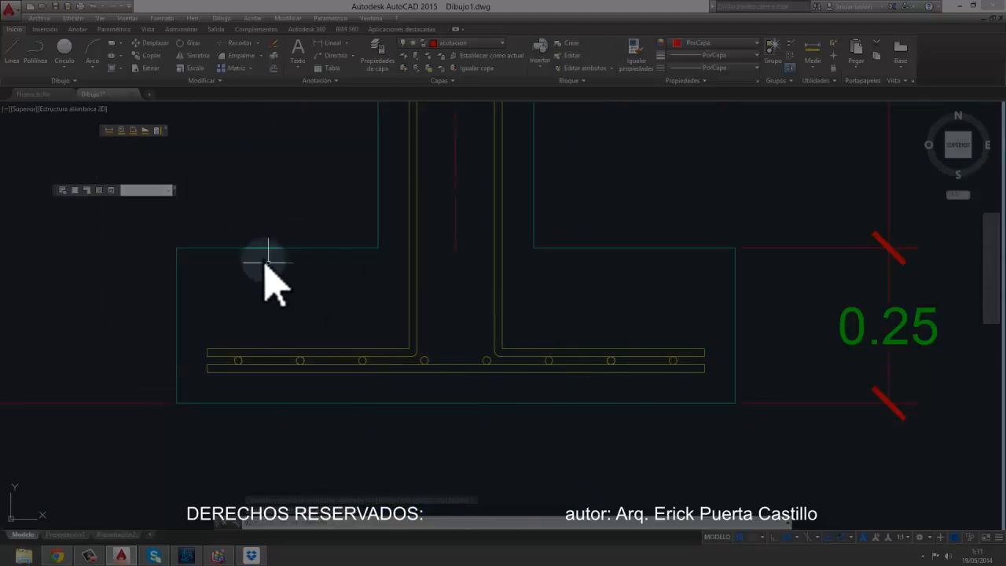
{"action": "middle_click_drag", "start_coordinate": [398, 324], "coordinate": [377, 308]}
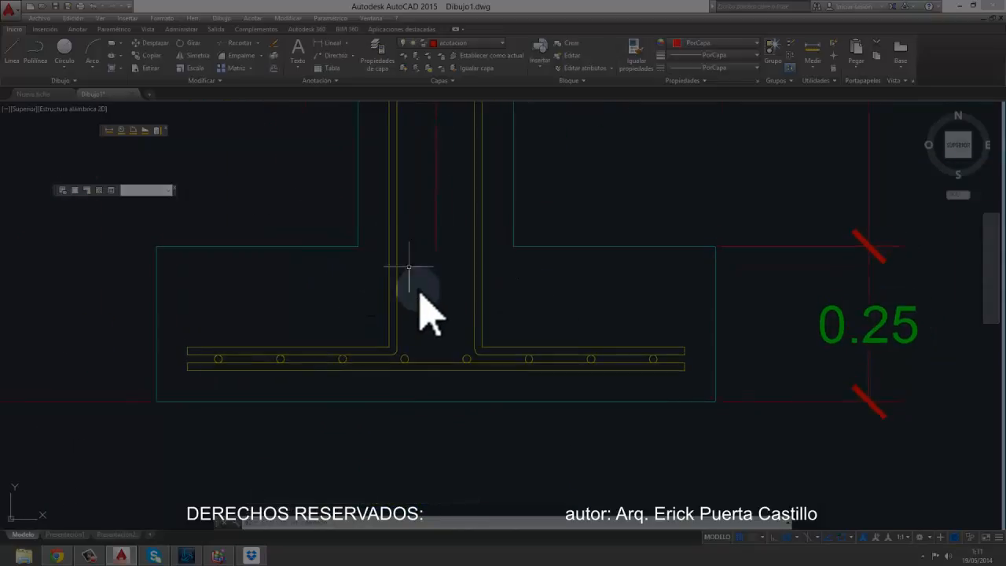
{"action": "scroll", "coordinate": [422, 303], "scroll_direction": "up", "scroll_amount": 4}
{"action": "scroll", "coordinate": [363, 289], "scroll_direction": "down", "scroll_amount": 4}
{"action": "scroll", "coordinate": [357, 294], "scroll_direction": "up", "scroll_amount": 5}
{"action": "scroll", "coordinate": [345, 303], "scroll_direction": "down", "scroll_amount": 3}
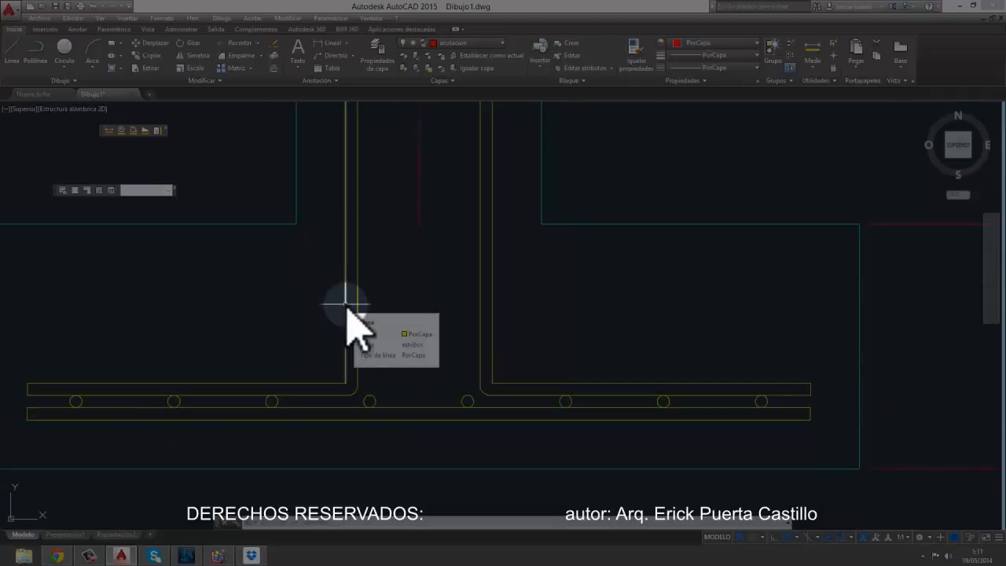
{"action": "type", "text": "l"}
{"action": "key", "text": "Return"}
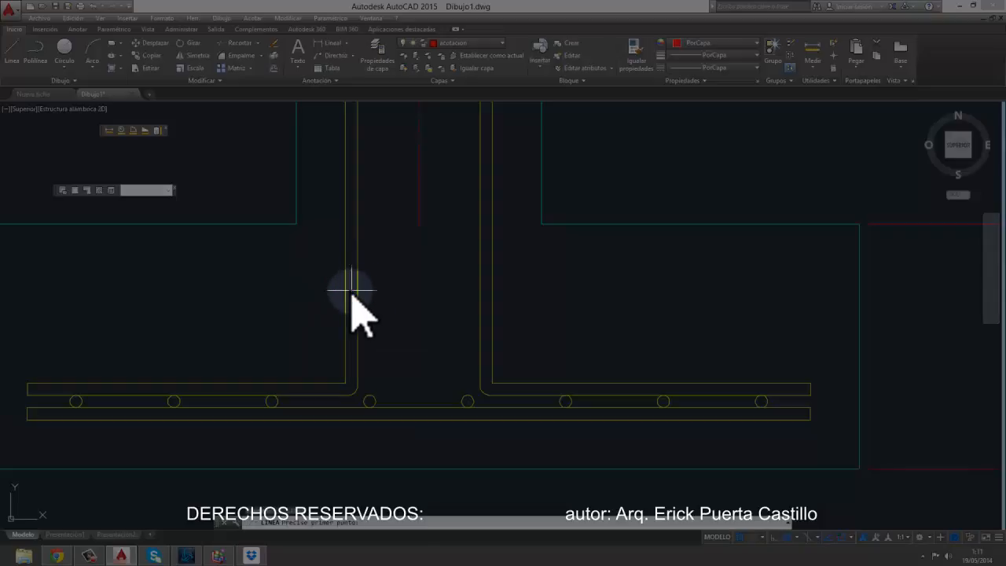
{"action": "left_click", "coordinate": [346, 289]}
{"action": "left_click", "coordinate": [492, 289]}
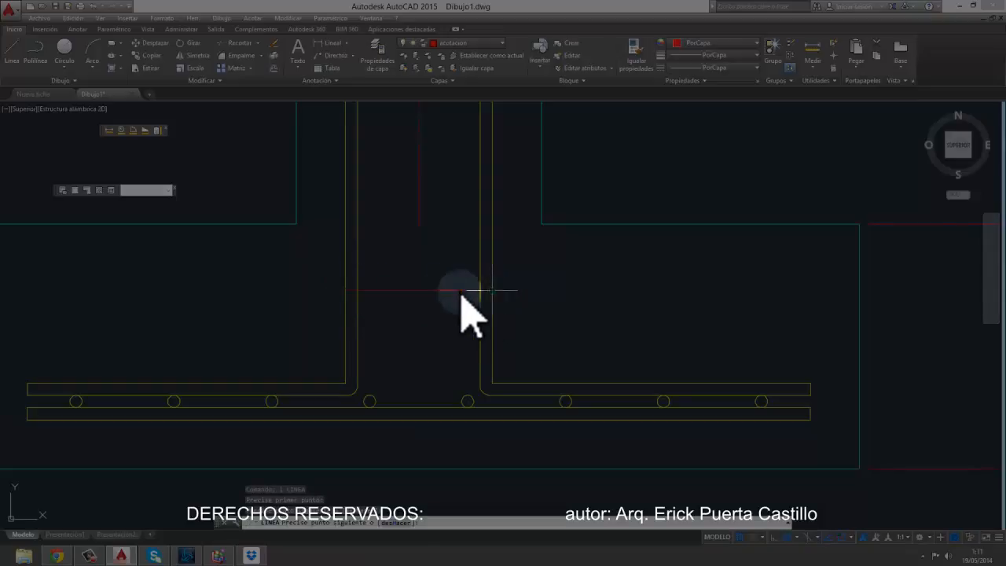
{"action": "scroll", "coordinate": [458, 290], "scroll_direction": "up", "scroll_amount": 2}
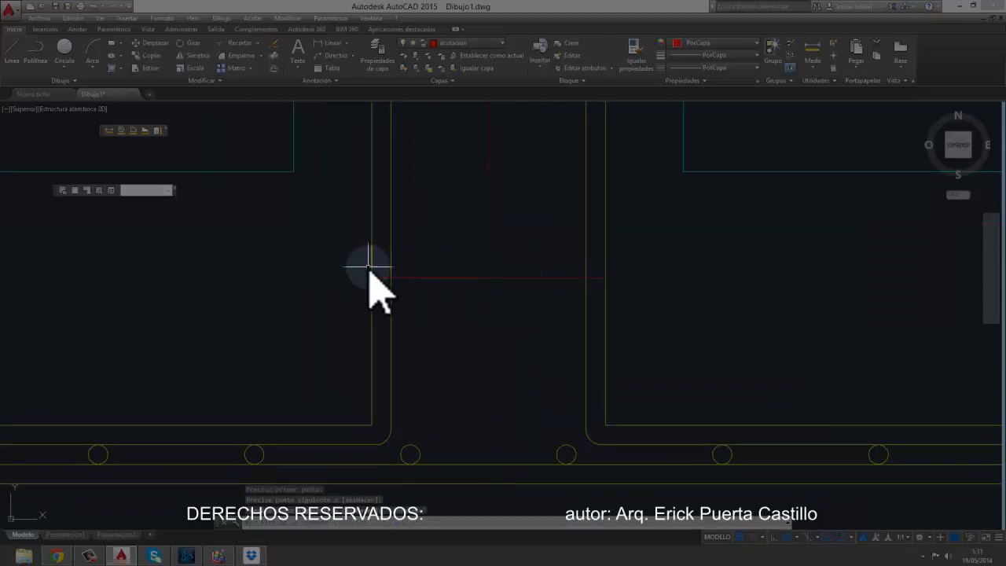
Step: Open the quick calculator and divide .0254 by 8
{"action": "right_click", "coordinate": [341, 205]}
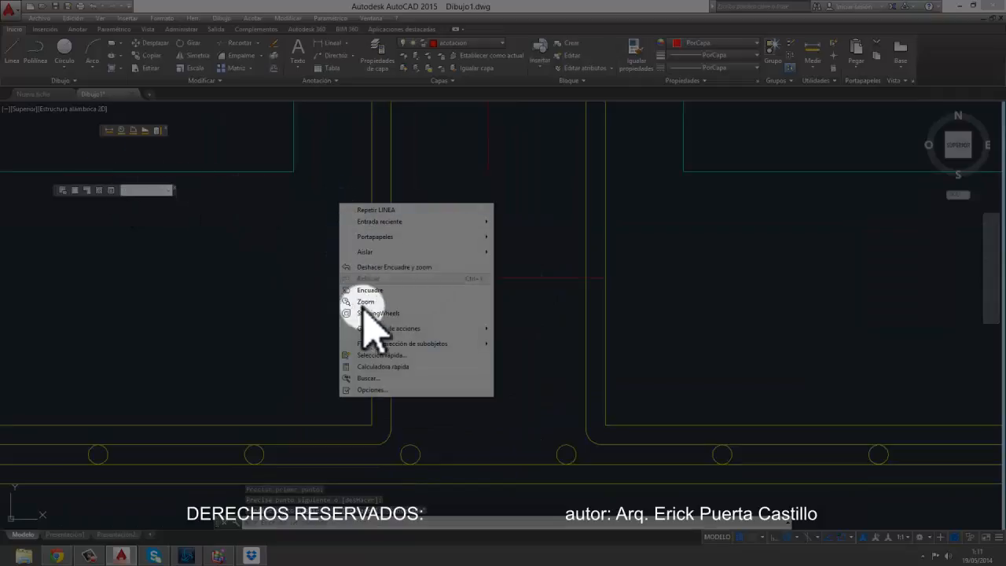
{"action": "left_click", "coordinate": [369, 366]}
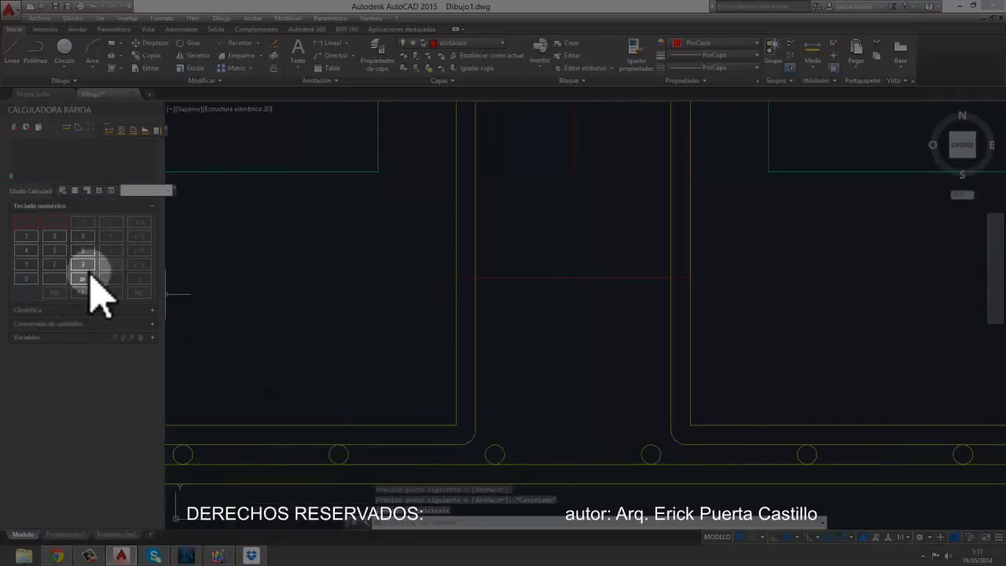
{"action": "left_click", "coordinate": [50, 279]}
{"action": "left_click", "coordinate": [26, 278]}
{"action": "left_click", "coordinate": [54, 264]}
{"action": "left_click", "coordinate": [55, 250]}
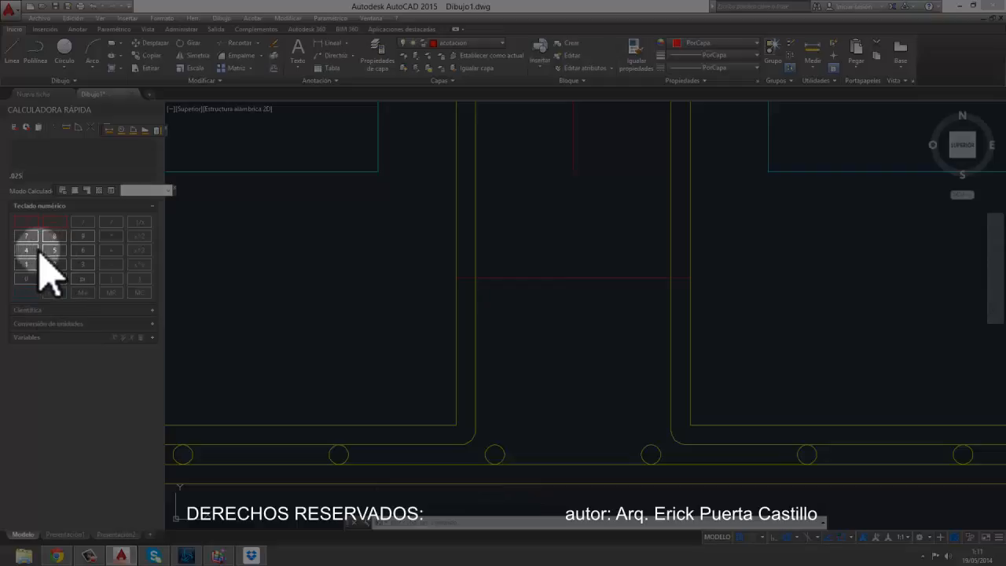
{"action": "left_click", "coordinate": [26, 249]}
{"action": "left_click", "coordinate": [111, 221]}
{"action": "left_click", "coordinate": [55, 236]}
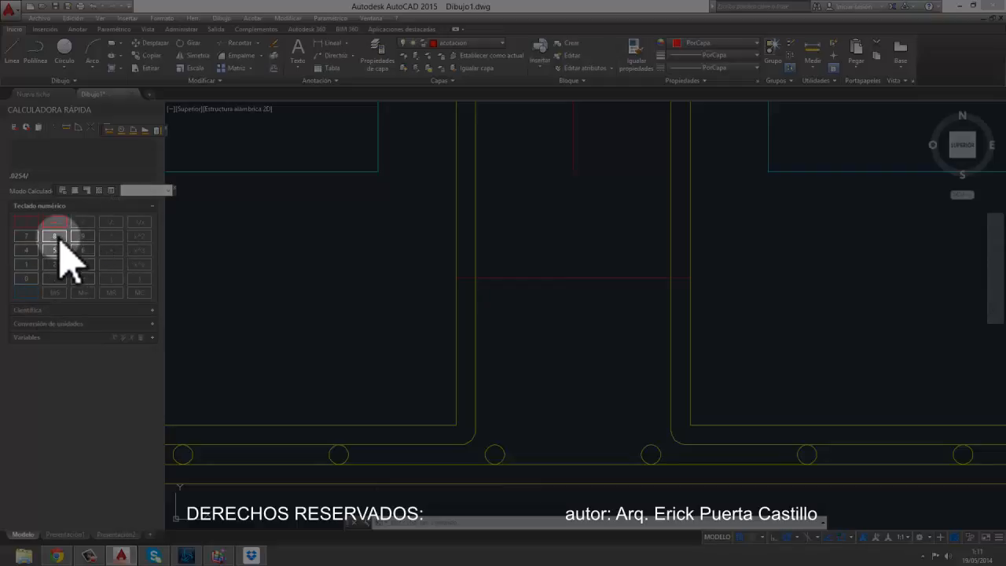
{"action": "left_click", "coordinate": [26, 292]}
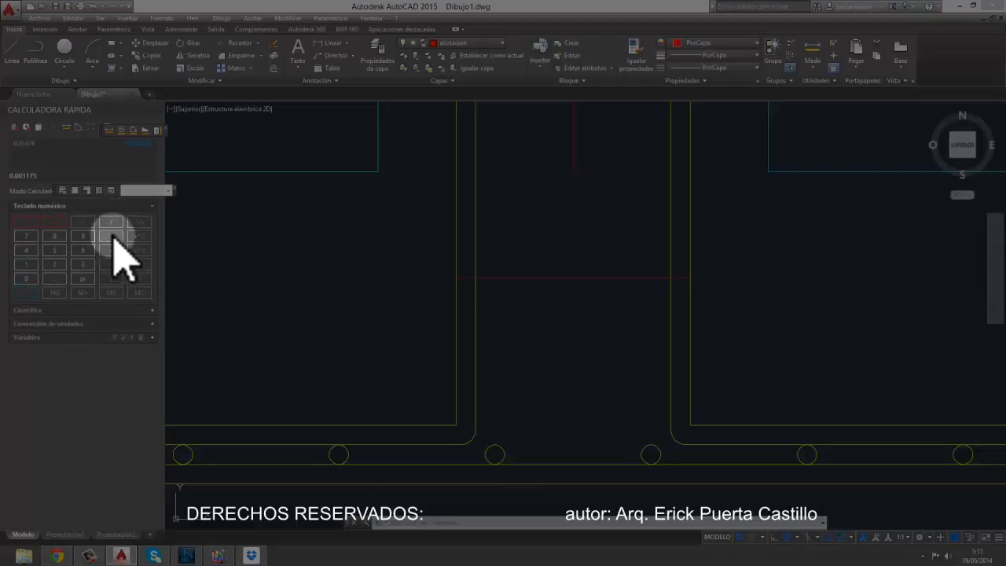
Step: Multiply the calculator's last result by 3 to get the stirrup bar diameter
{"action": "left_click", "coordinate": [110, 236]}
{"action": "left_click", "coordinate": [82, 264]}
{"action": "left_click", "coordinate": [27, 292]}
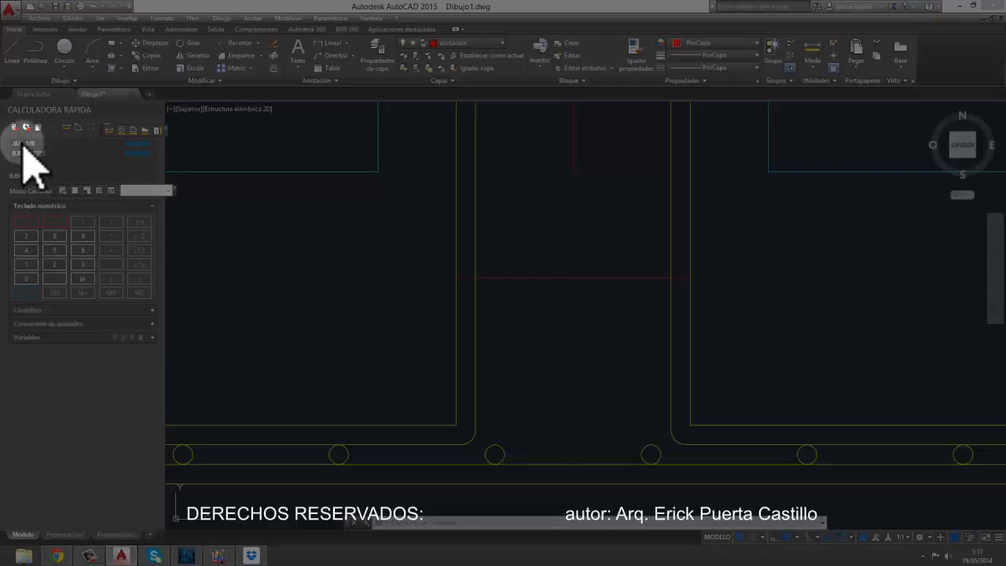
{"action": "left_click", "coordinate": [111, 190]}
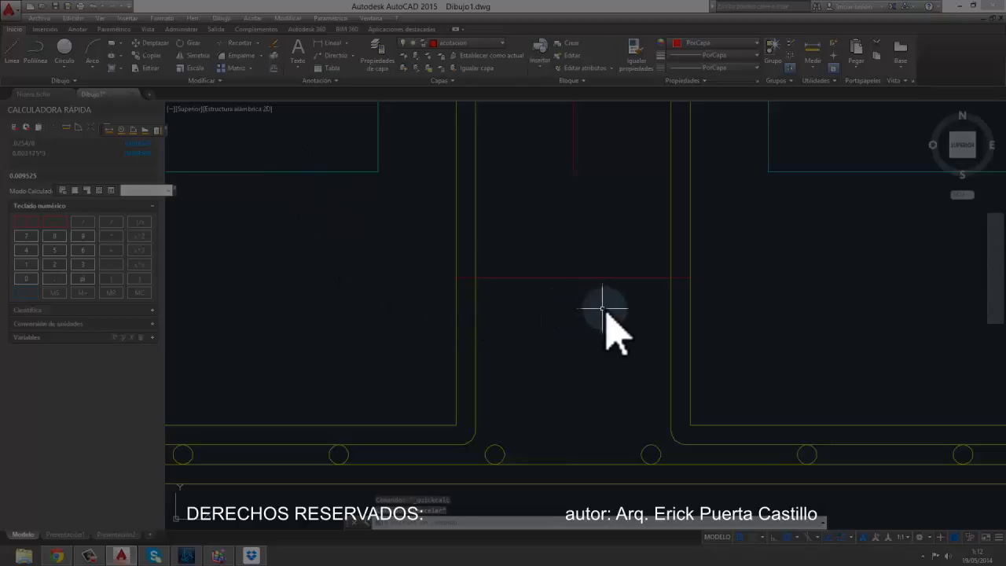
Step: Offset the red horizontal stirrup line between the column bars upward by 0.009525
{"action": "middle_click_drag", "start_coordinate": [603, 309], "coordinate": [551, 319]}
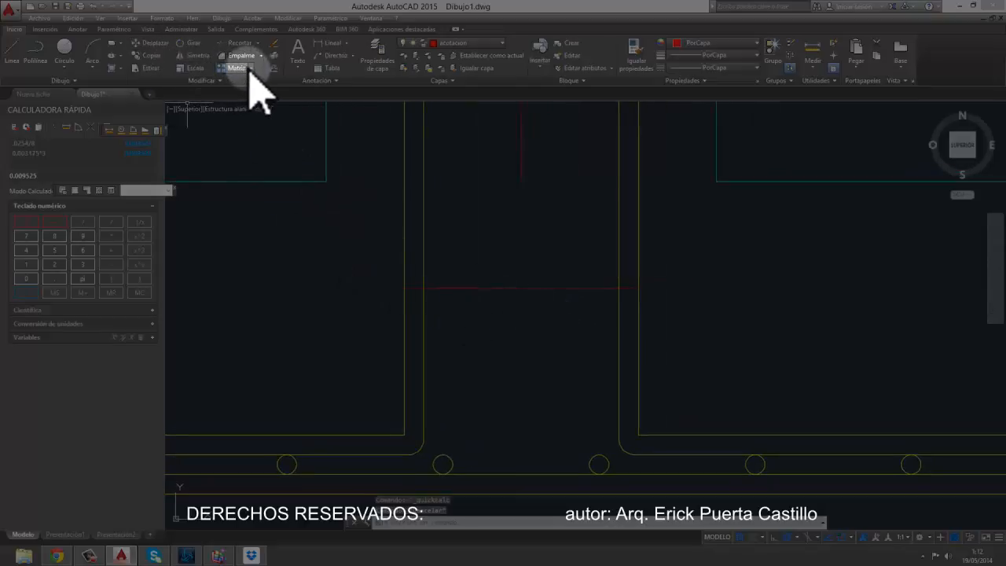
{"action": "left_click", "coordinate": [274, 68]}
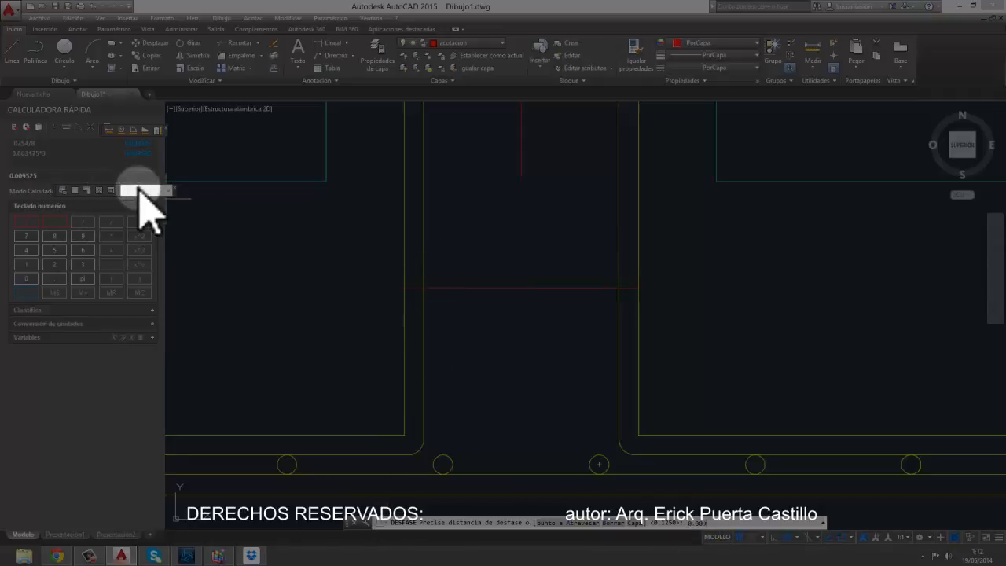
{"action": "key", "text": "Return"}
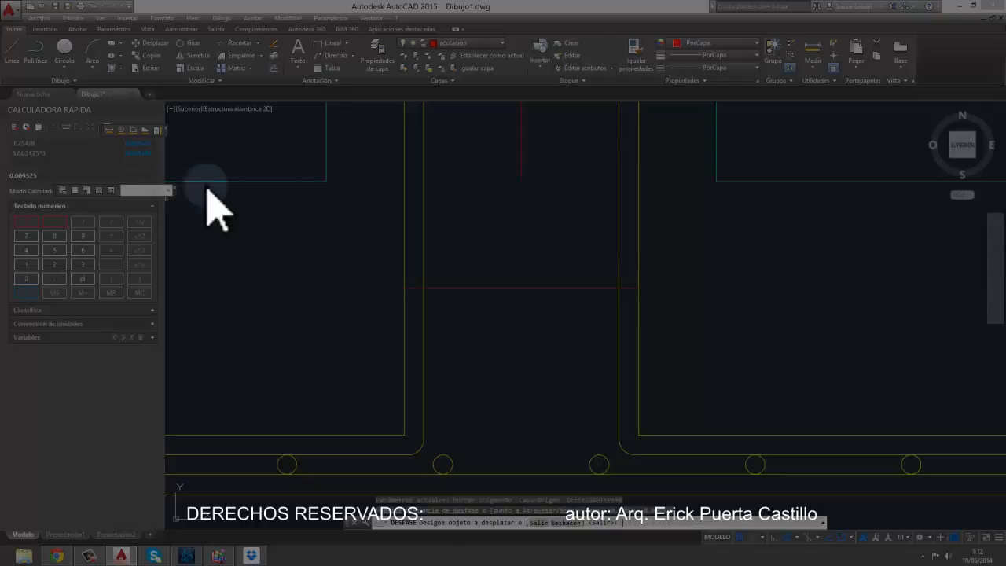
{"action": "left_click", "coordinate": [454, 287]}
{"action": "left_click", "coordinate": [462, 277]}
{"action": "scroll", "coordinate": [462, 277], "scroll_direction": "down", "scroll_amount": 3}
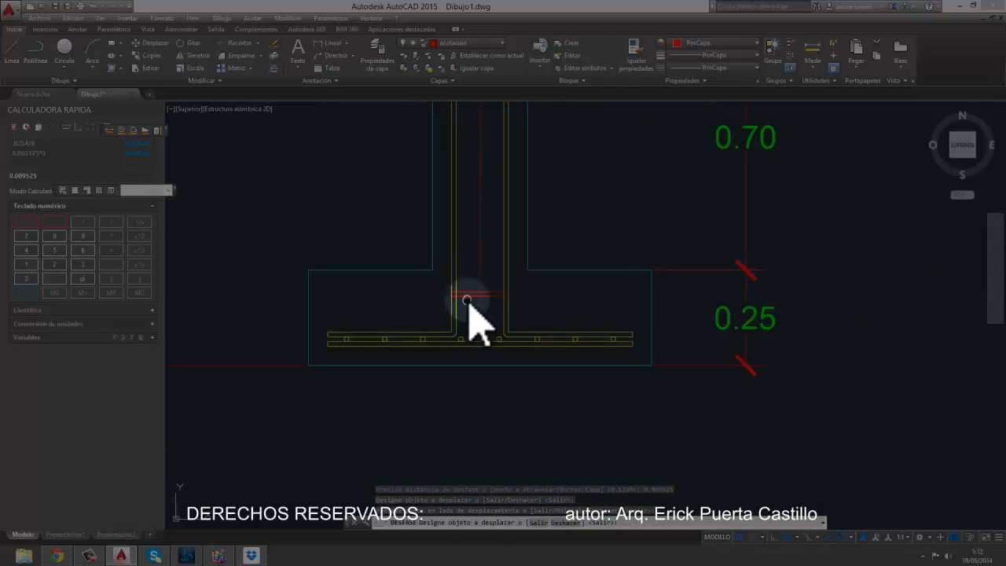
{"action": "scroll", "coordinate": [468, 297], "scroll_direction": "up", "scroll_amount": 3}
{"action": "scroll", "coordinate": [518, 292], "scroll_direction": "up", "scroll_amount": 1}
{"action": "scroll", "coordinate": [517, 292], "scroll_direction": "down", "scroll_amount": 3}
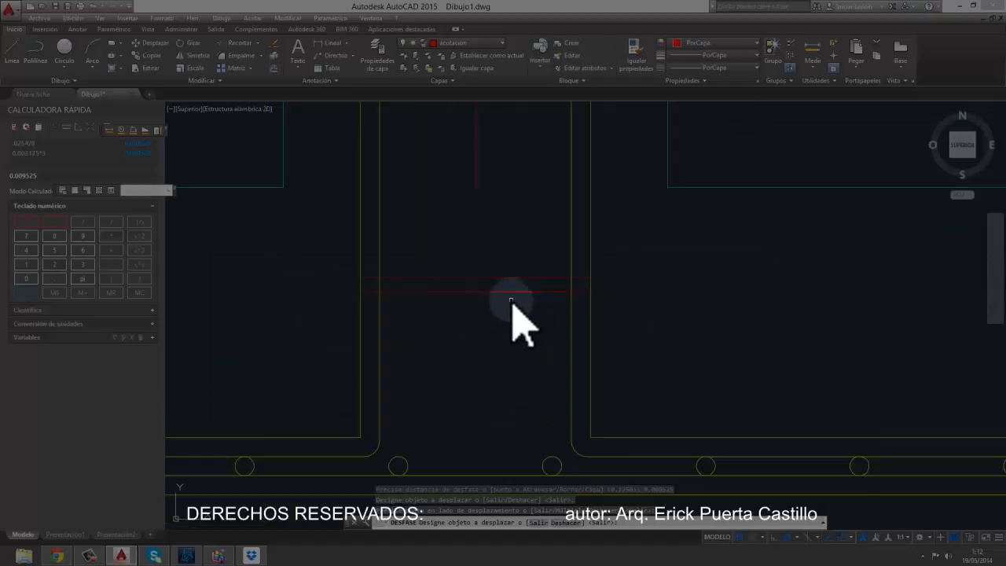
{"action": "left_click", "coordinate": [541, 288]}
{"action": "scroll", "coordinate": [550, 269], "scroll_direction": "up", "scroll_amount": 3}
{"action": "scroll", "coordinate": [550, 269], "scroll_direction": "up", "scroll_amount": 5}
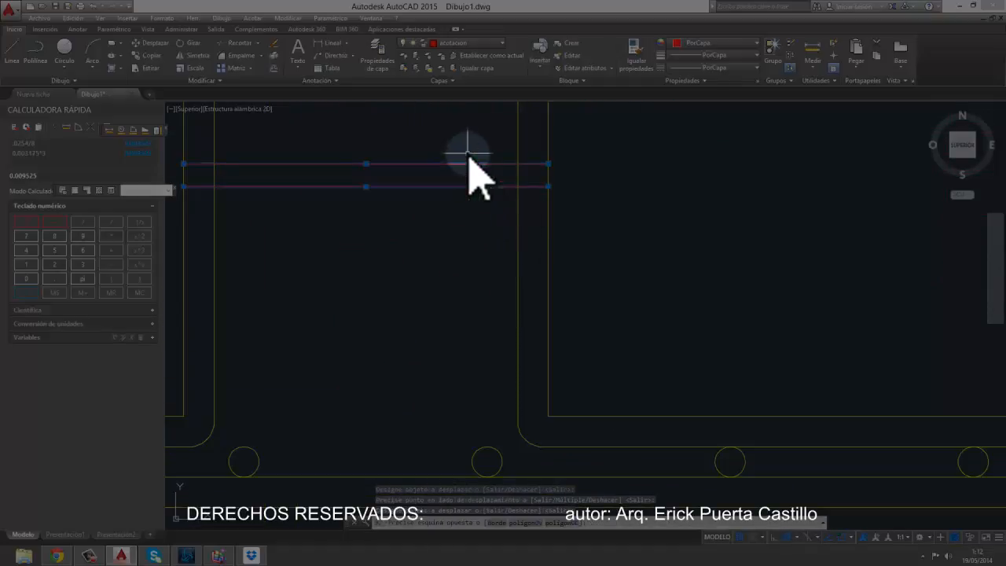
{"action": "left_click", "coordinate": [275, 157]}
{"action": "left_click", "coordinate": [150, 55]}
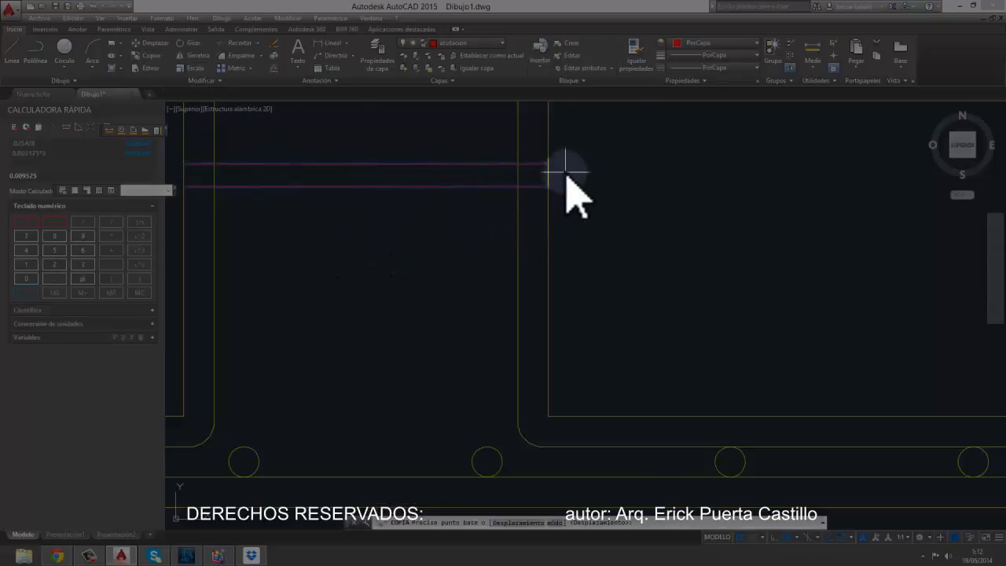
{"action": "left_click", "coordinate": [548, 163]}
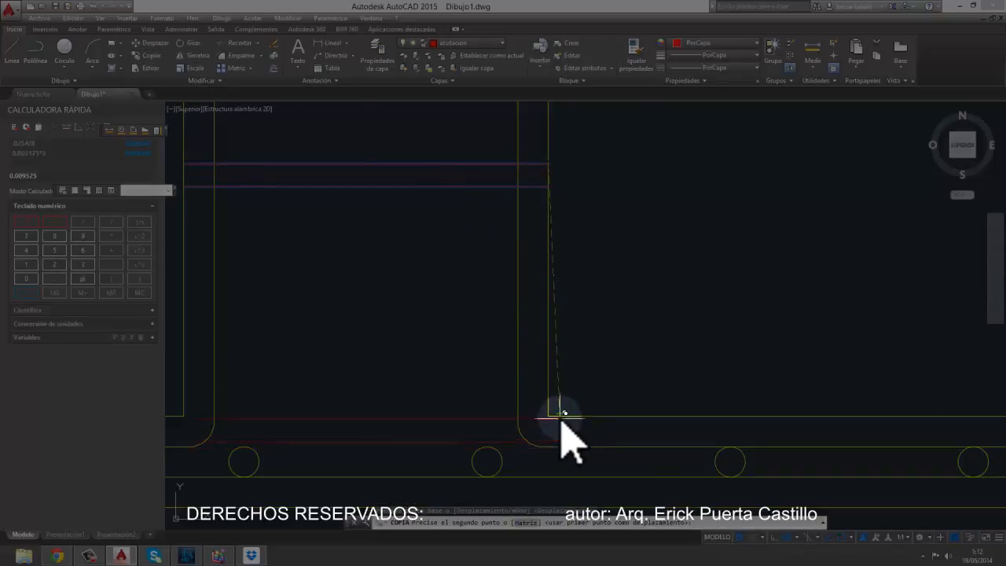
{"action": "scroll", "coordinate": [471, 303], "scroll_direction": "down", "scroll_amount": 4}
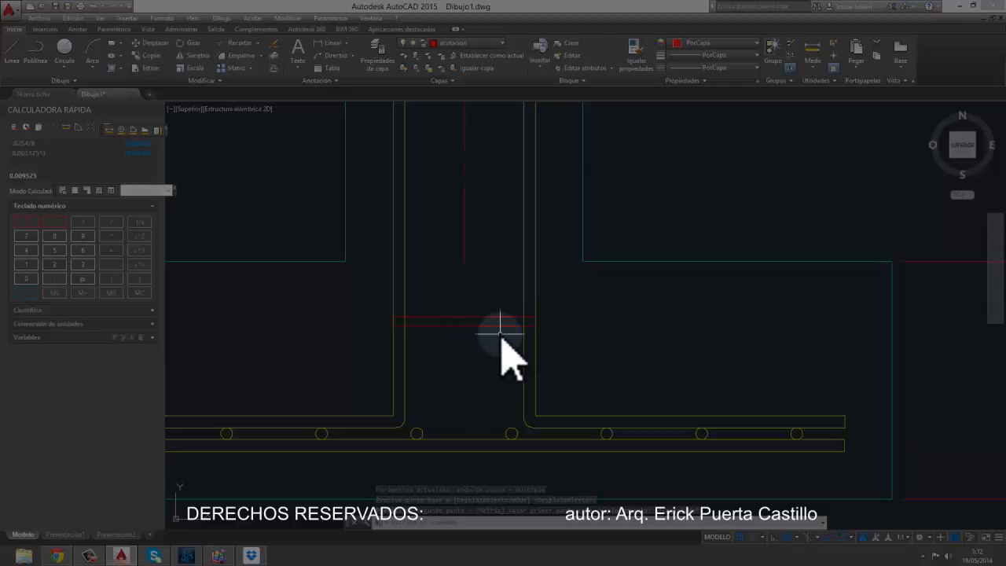
Step: Offset the outer edges of both vertical column bars outward by 0.009525
{"action": "scroll", "coordinate": [448, 329], "scroll_direction": "up", "scroll_amount": 2}
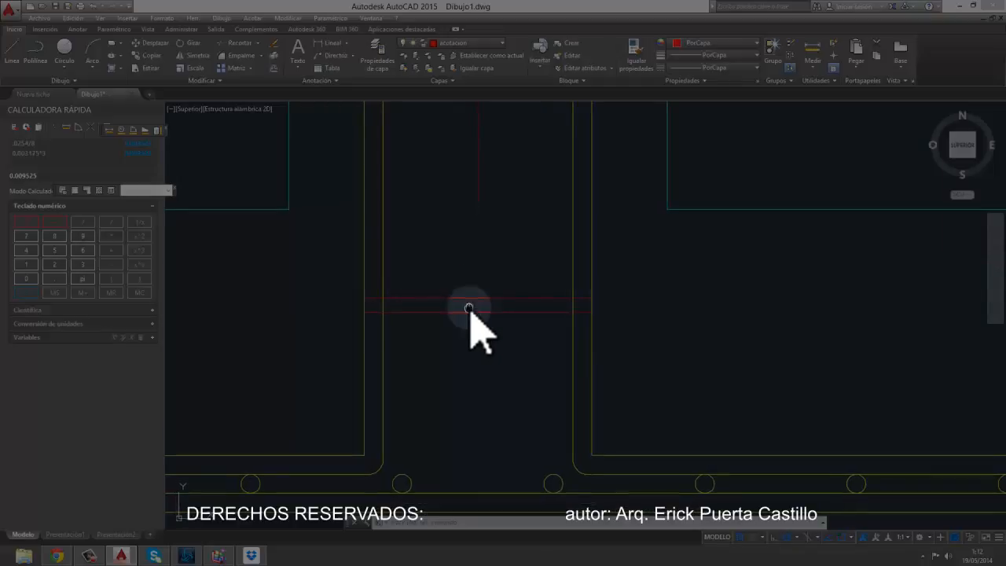
{"action": "scroll", "coordinate": [550, 306], "scroll_direction": "up", "scroll_amount": 2}
{"action": "scroll", "coordinate": [456, 294], "scroll_direction": "down", "scroll_amount": 4}
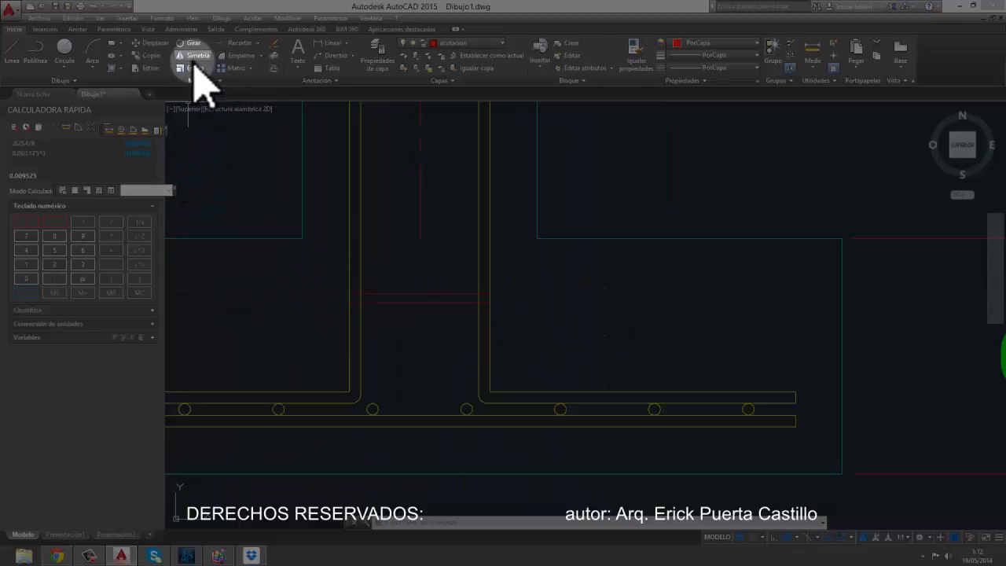
{"action": "key", "text": "Return"}
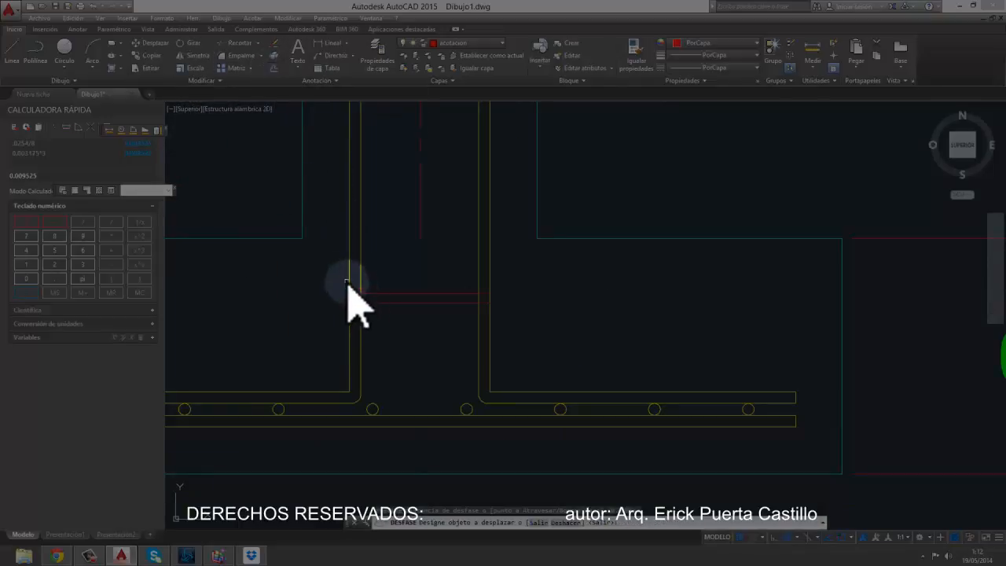
{"action": "left_click", "coordinate": [348, 281]}
{"action": "left_click", "coordinate": [298, 302]}
{"action": "left_click", "coordinate": [490, 287]}
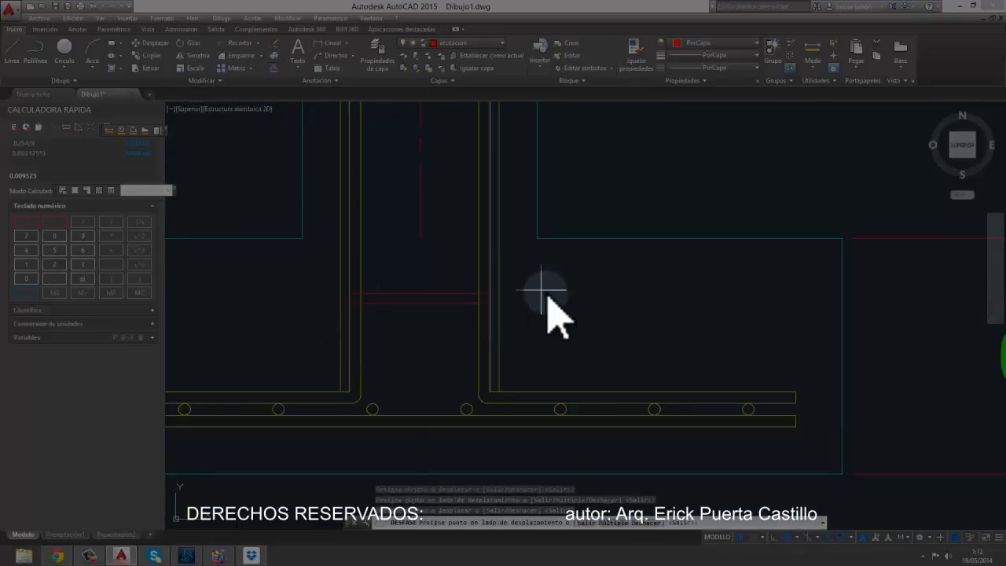
{"action": "left_click", "coordinate": [550, 314]}
{"action": "type", "text": "u"}
{"action": "key", "text": "Return"}
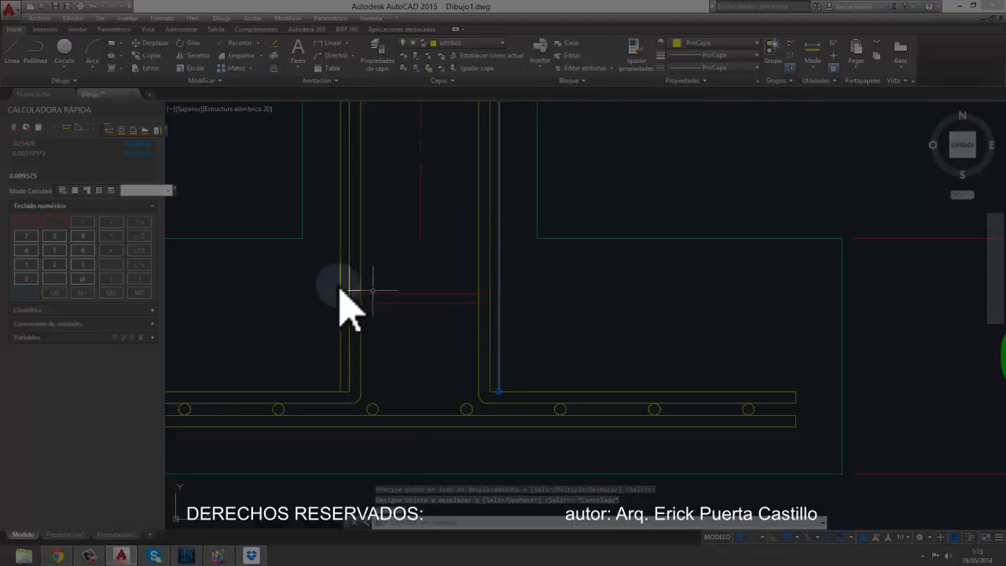
{"action": "key", "text": "Escape"}
{"action": "key", "text": "Escape"}
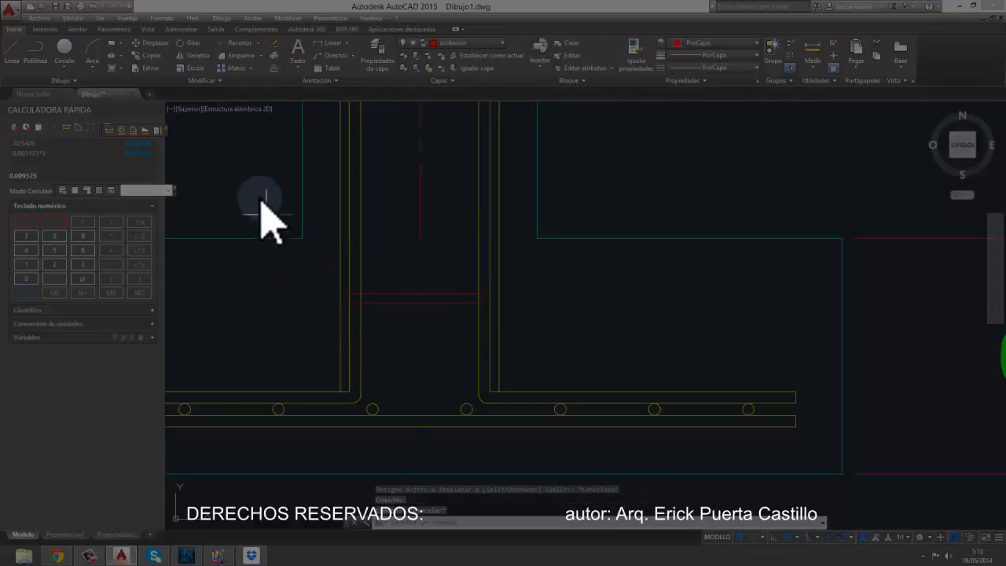
Step: Extend both red horizontal stirrup lines to the offset verticals on either side, and delete those two helper verticals
{"action": "left_click", "coordinate": [240, 43]}
{"action": "scroll", "coordinate": [344, 314], "scroll_direction": "up", "scroll_amount": 2}
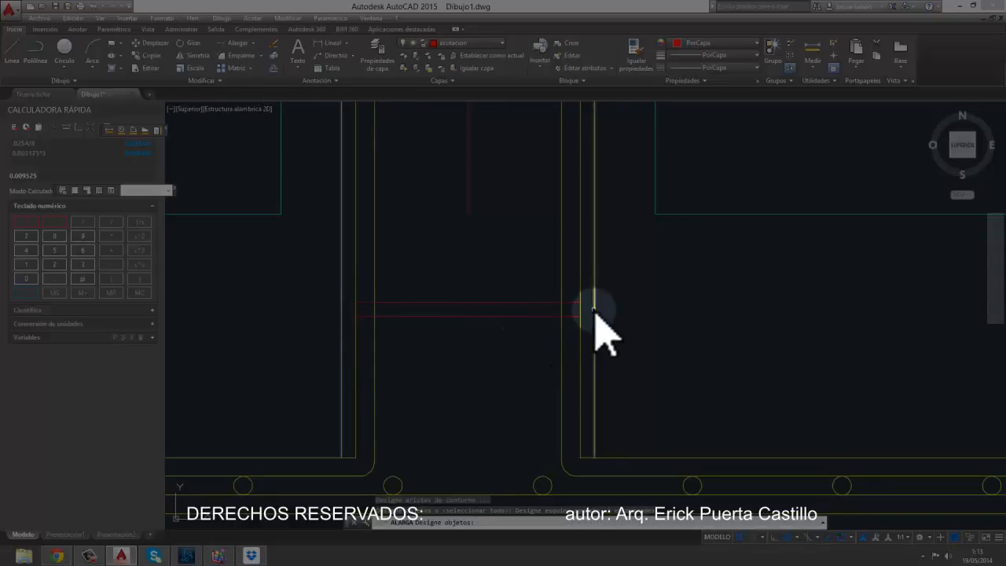
{"action": "key", "text": "Return"}
{"action": "left_click", "coordinate": [568, 298]}
{"action": "left_click", "coordinate": [369, 314]}
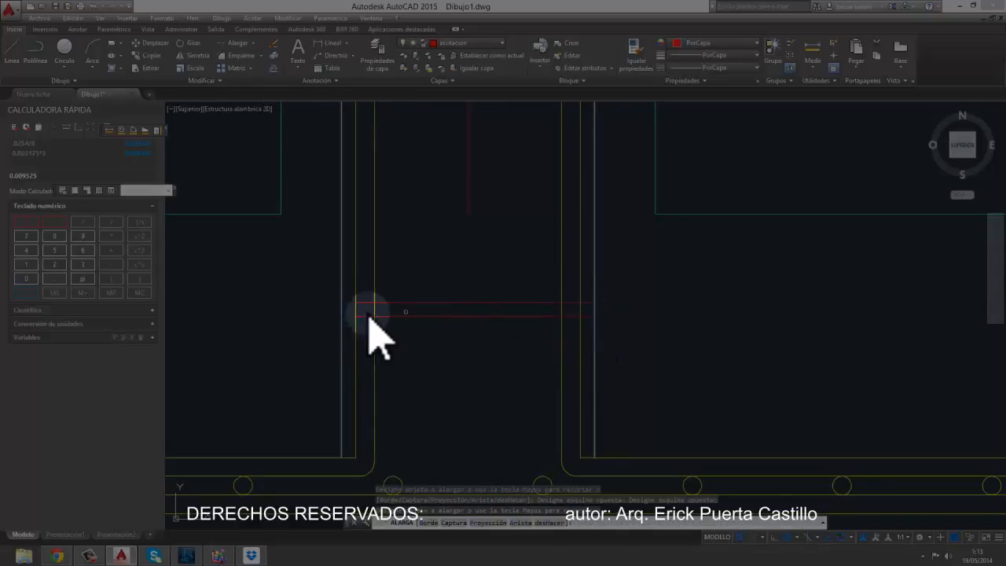
{"action": "key", "text": "Escape"}
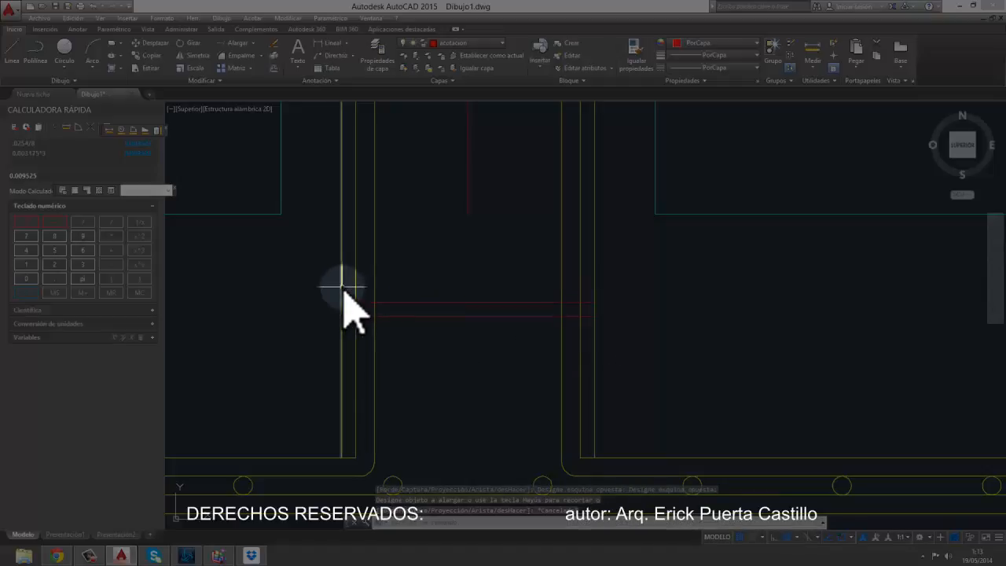
{"action": "left_click", "coordinate": [342, 288]}
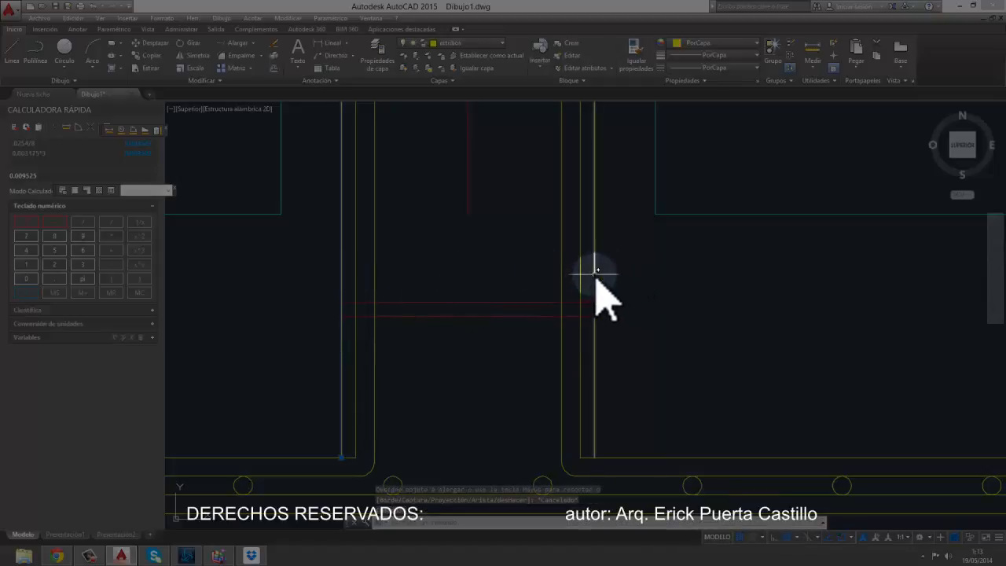
{"action": "key", "text": "Delete"}
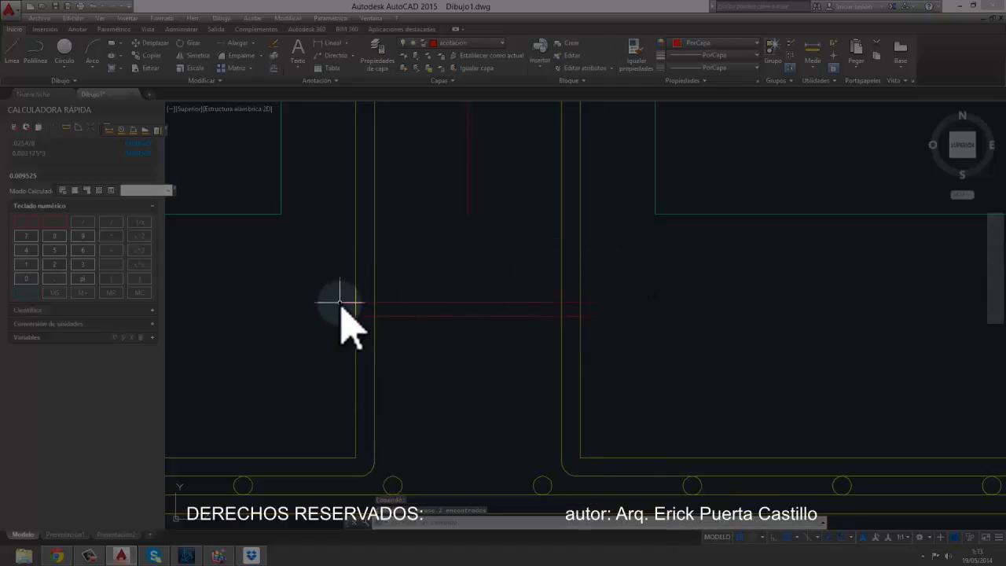
Step: Close both ends of the red stirrup pair with short vertical lines joining the horizontal lines' endpoints
{"action": "type", "text": "l"}
{"action": "key", "text": "Return"}
{"action": "left_click", "coordinate": [343, 301]}
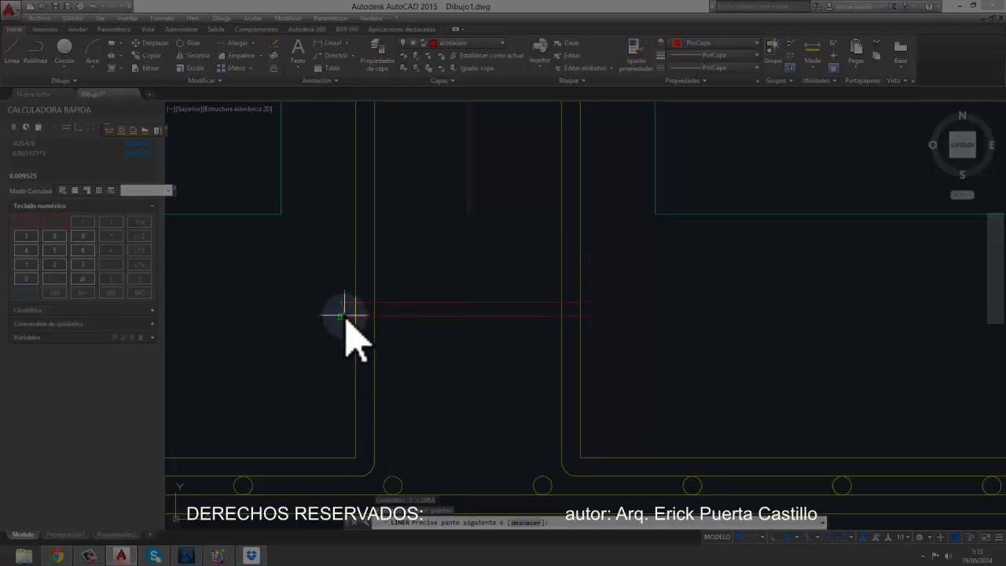
{"action": "left_click", "coordinate": [594, 314]}
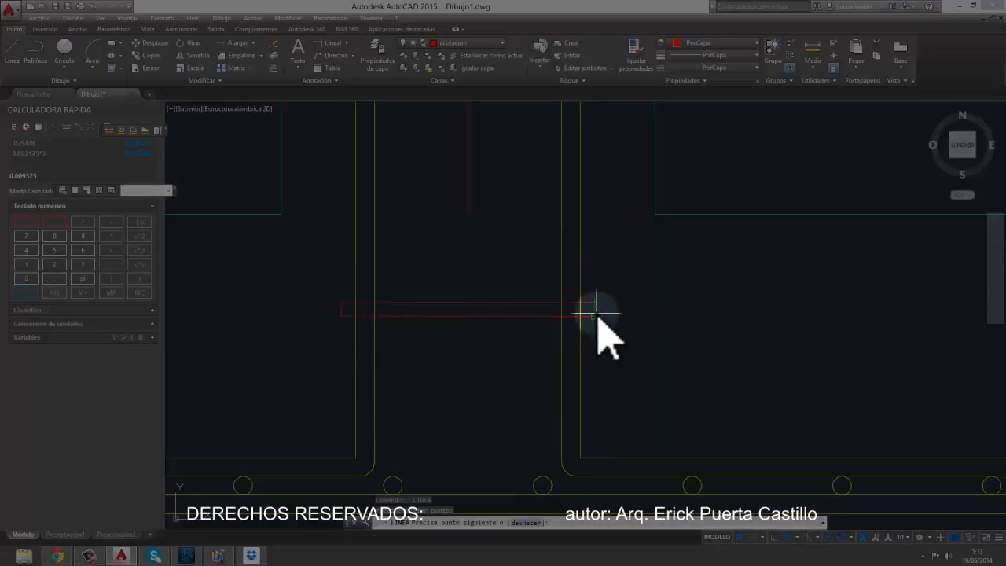
{"action": "key", "text": "Escape"}
Step: Try to fillet the upper-left corner of the red stirrup outline with the current fillet radius
{"action": "scroll", "coordinate": [370, 350], "scroll_direction": "up", "scroll_amount": 3}
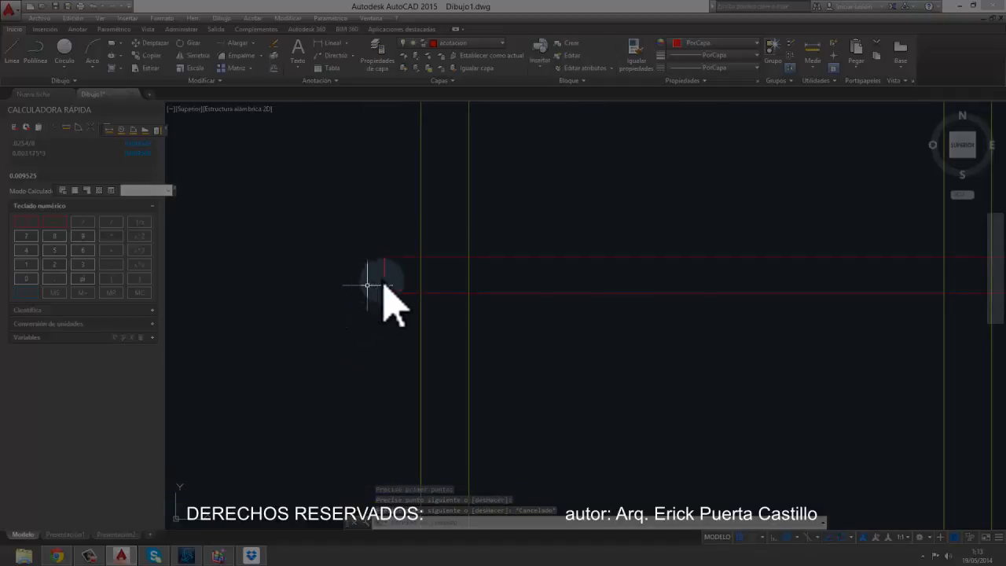
{"action": "scroll", "coordinate": [379, 280], "scroll_direction": "up", "scroll_amount": 2}
{"action": "scroll", "coordinate": [377, 276], "scroll_direction": "down", "scroll_amount": 2}
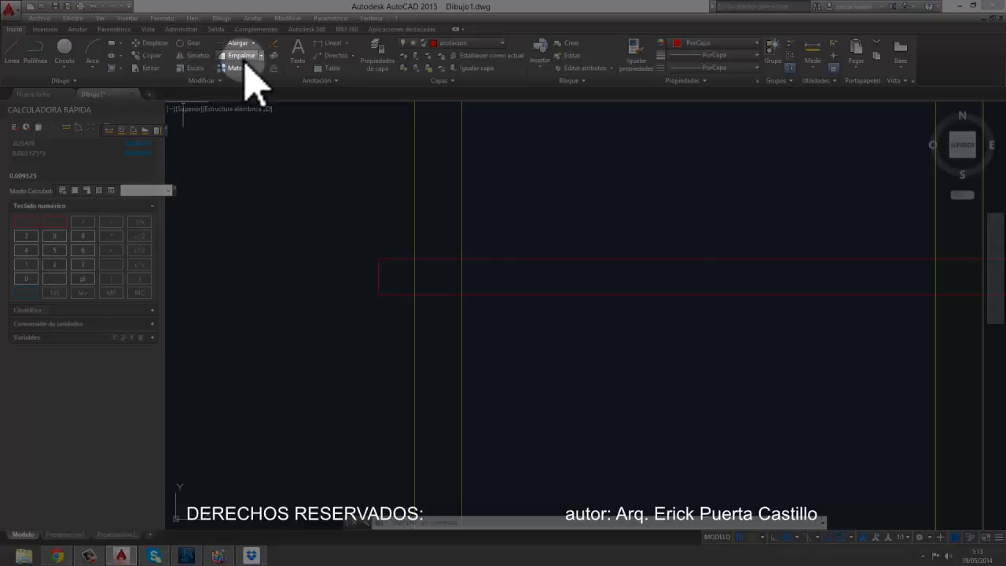
{"action": "left_click", "coordinate": [239, 56]}
{"action": "left_click", "coordinate": [378, 264]}
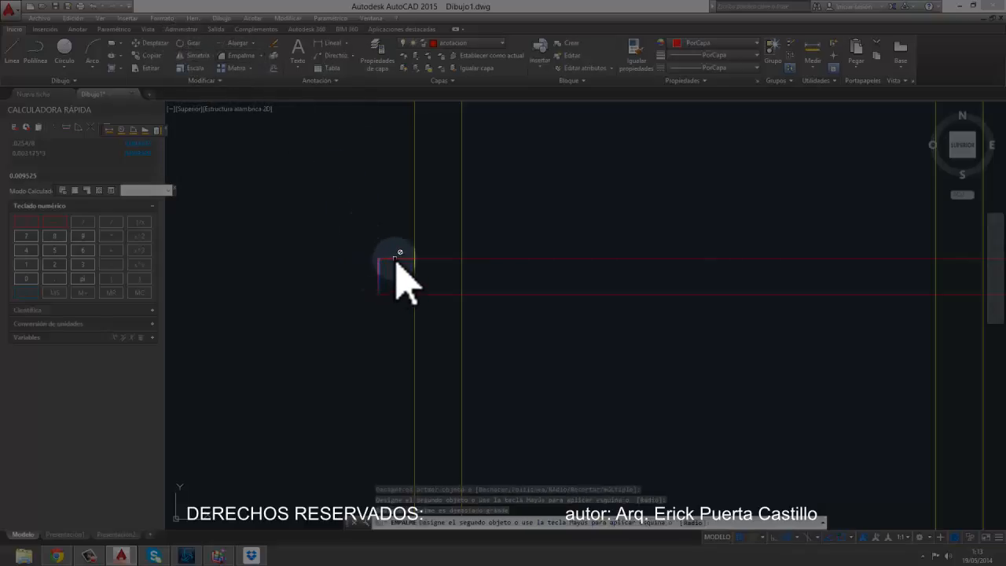
{"action": "scroll", "coordinate": [383, 261], "scroll_direction": "up", "scroll_amount": 4}
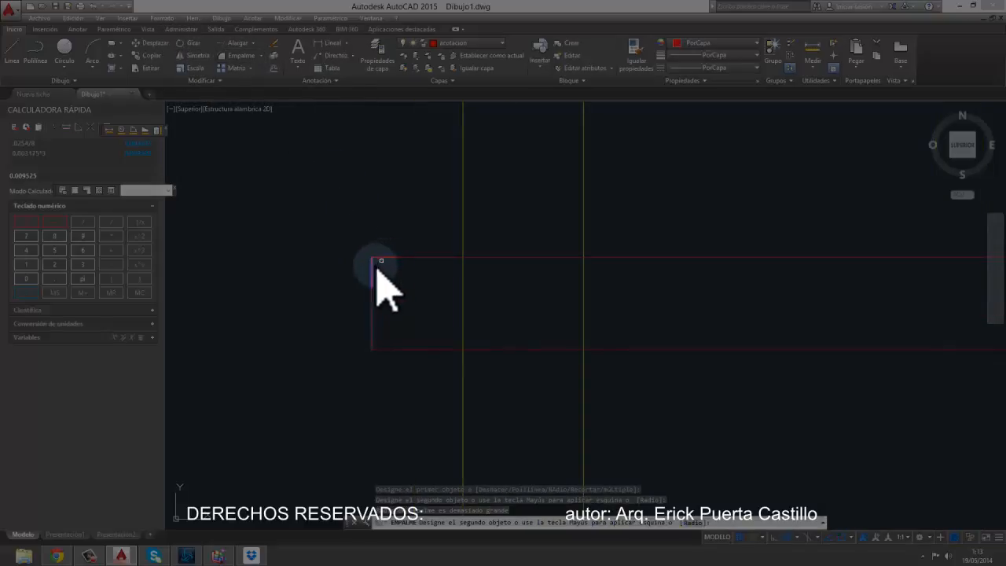
{"action": "key", "text": "Escape"}
{"action": "key", "text": "Return"}
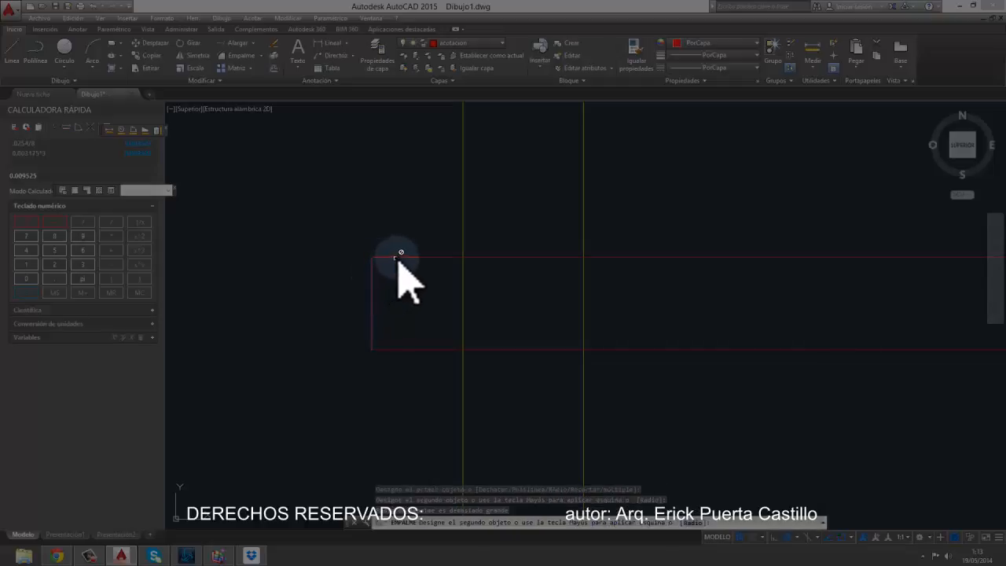
{"action": "left_click", "coordinate": [397, 257]}
{"action": "left_click", "coordinate": [371, 267]}
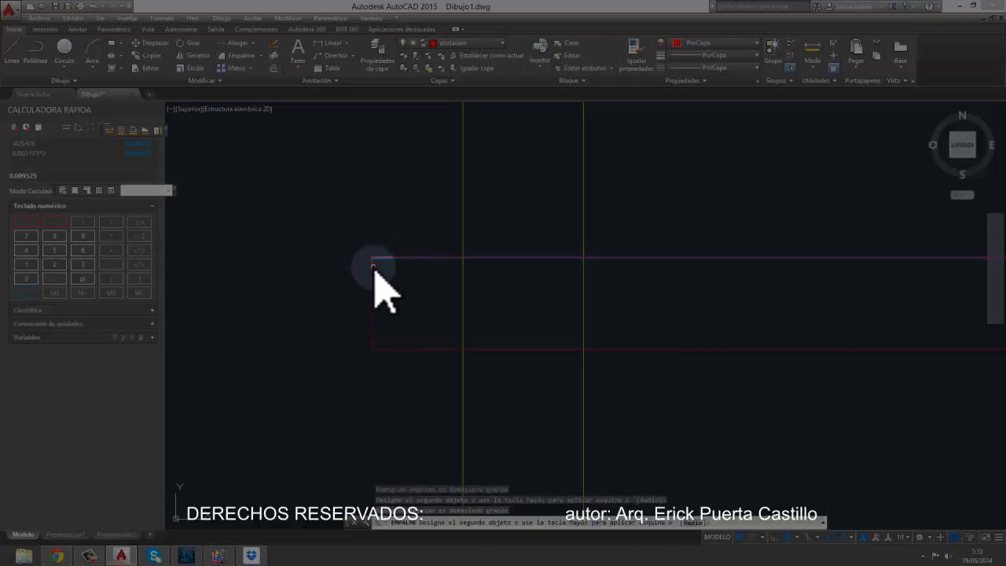
{"action": "scroll", "coordinate": [372, 273], "scroll_direction": "down", "scroll_amount": 4}
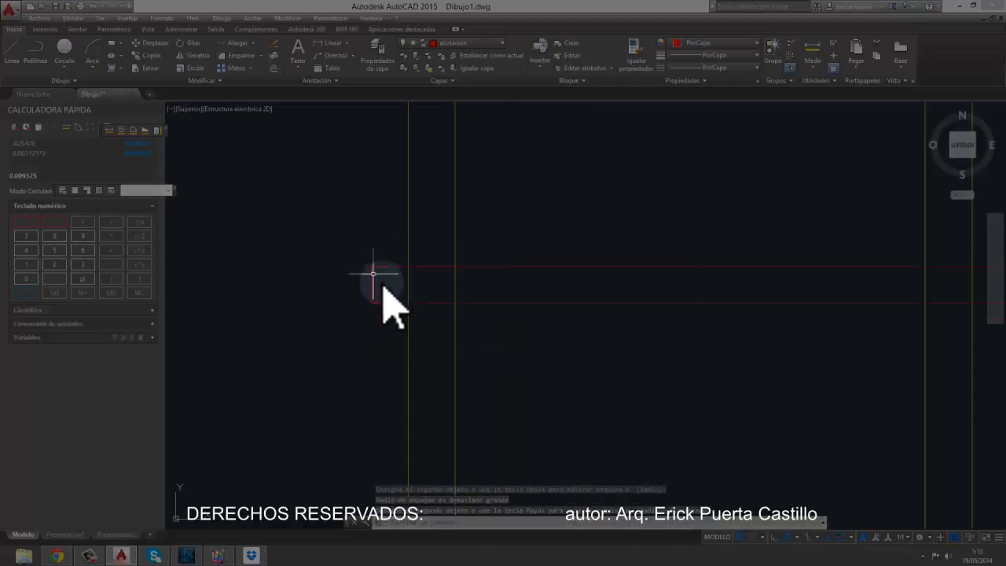
Step: Try rounding the upper-left corner of the red stirrup with a fillet radius of 0.00045
{"action": "left_click", "coordinate": [240, 57]}
{"action": "type", "text": "rad"}
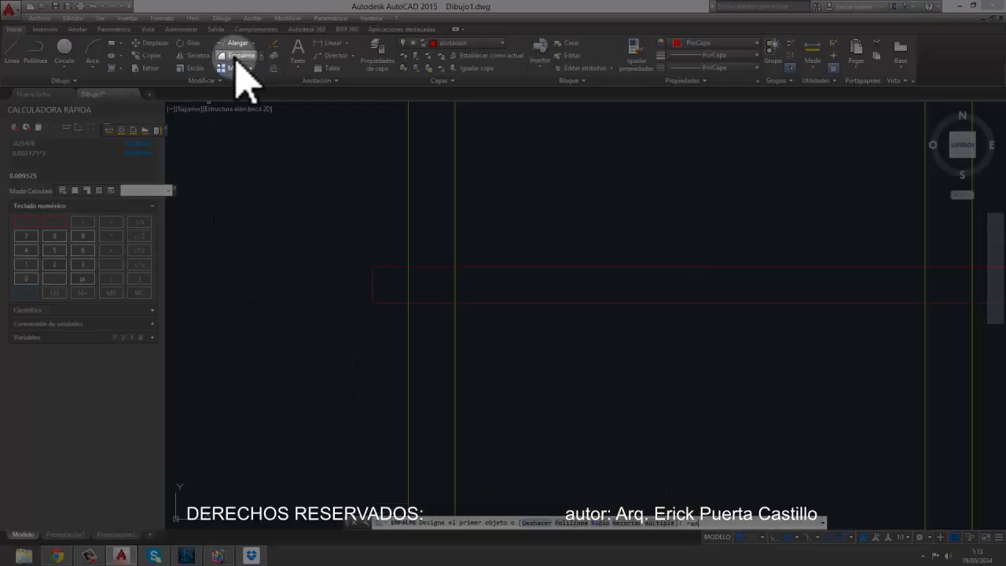
{"action": "type", "text": "io"}
{"action": "key", "text": "Return"}
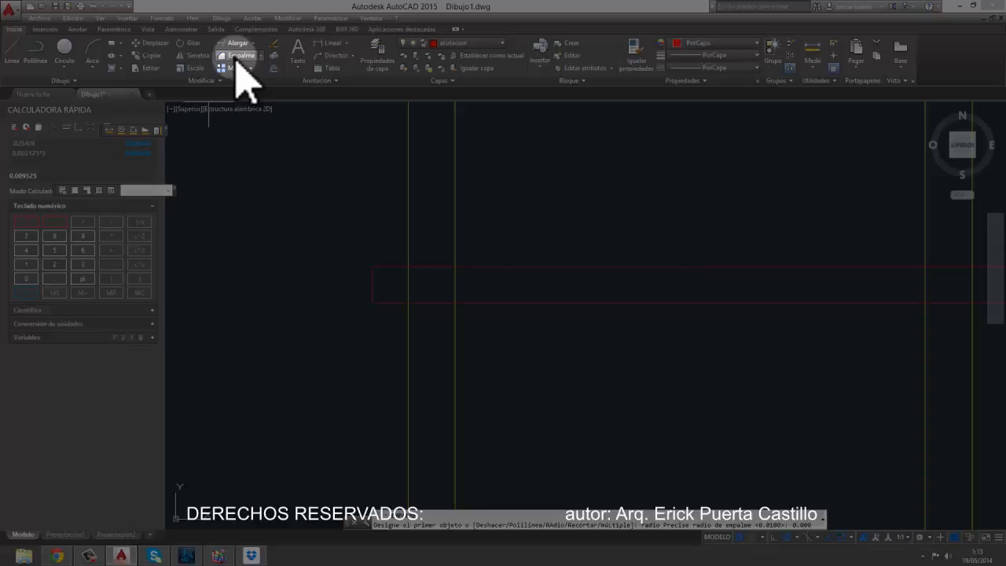
{"action": "type", "text": "45"}
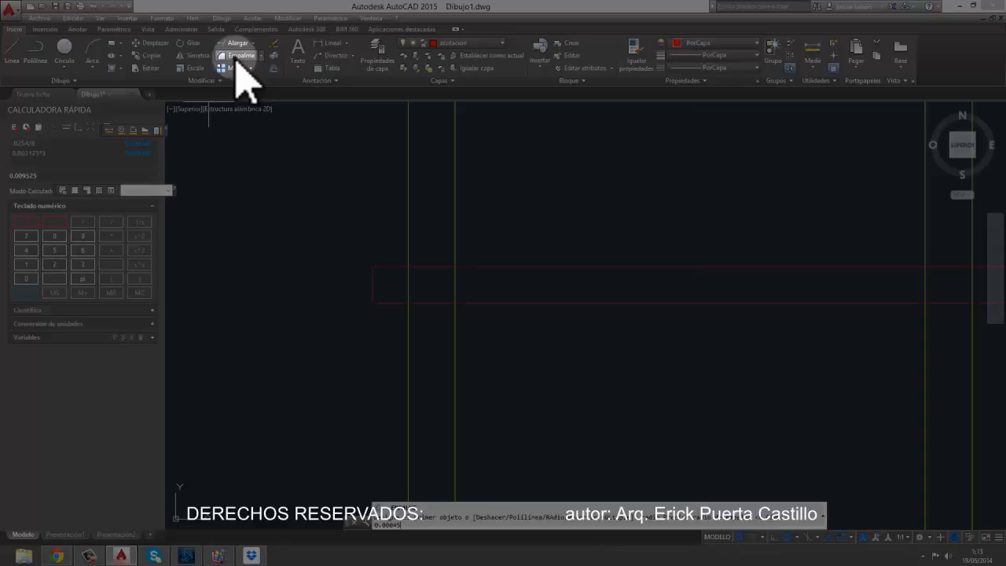
{"action": "key", "text": "Return"}
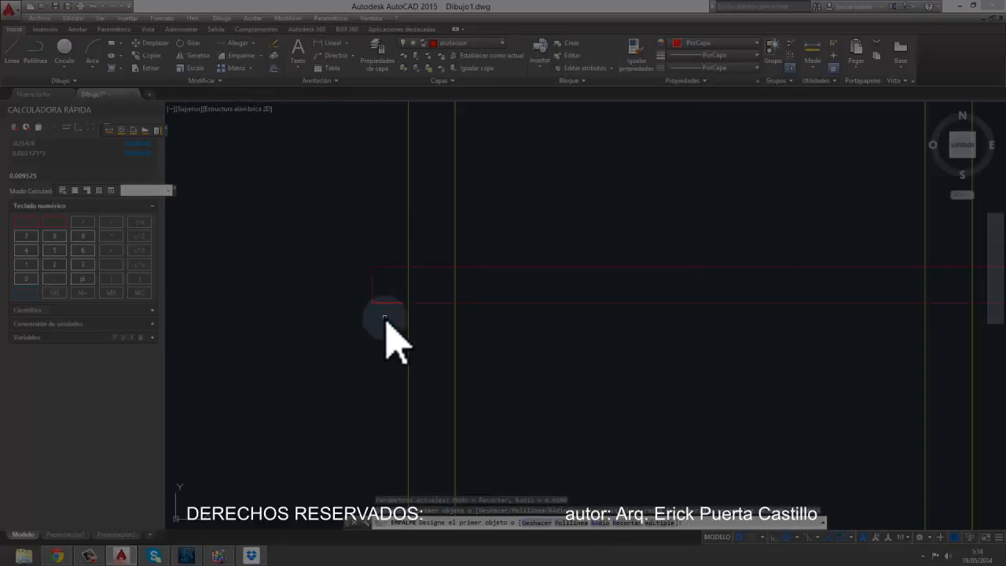
{"action": "left_click", "coordinate": [374, 276]}
{"action": "left_click", "coordinate": [374, 269]}
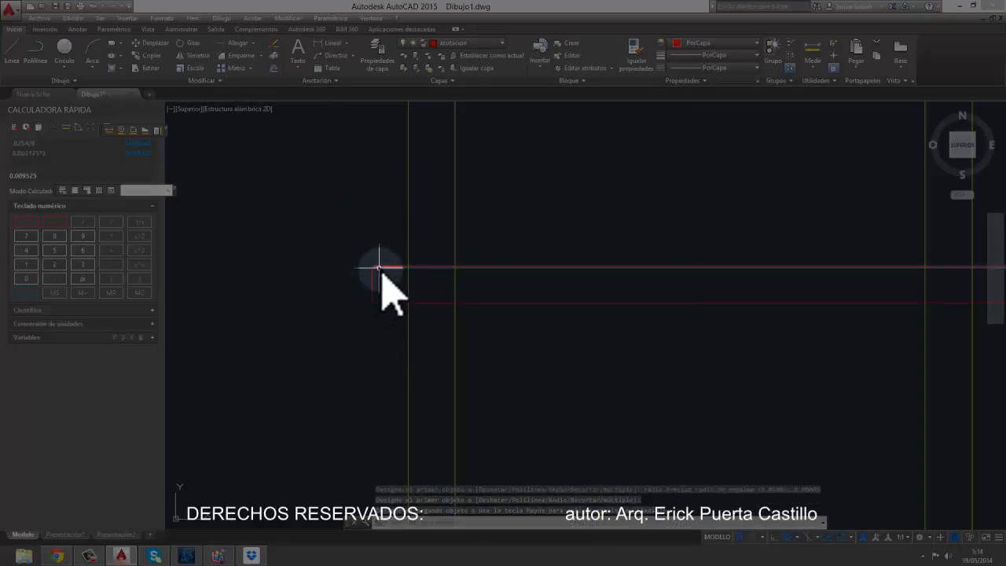
{"action": "scroll", "coordinate": [372, 289], "scroll_direction": "up", "scroll_amount": 2}
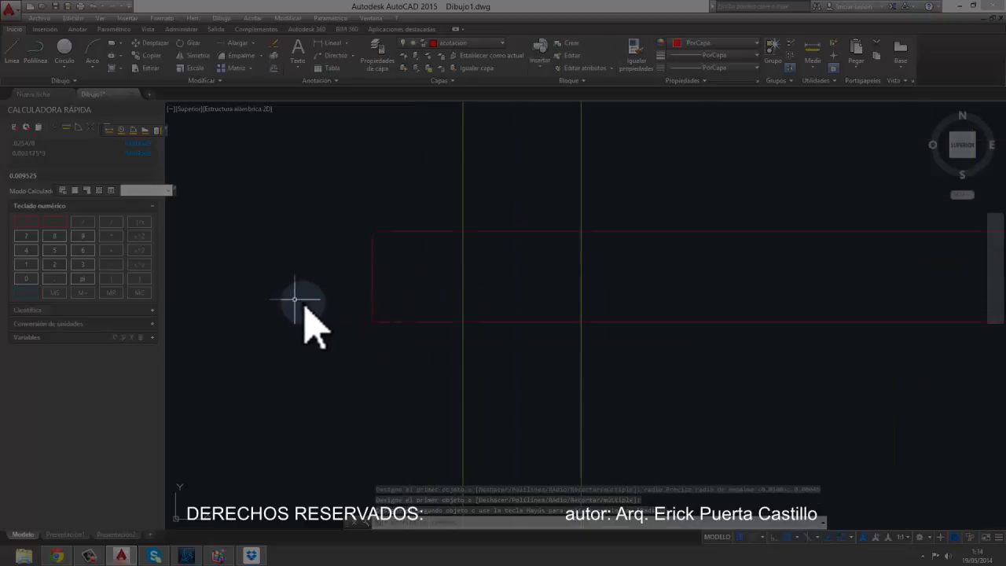
{"action": "key", "text": "Escape"}
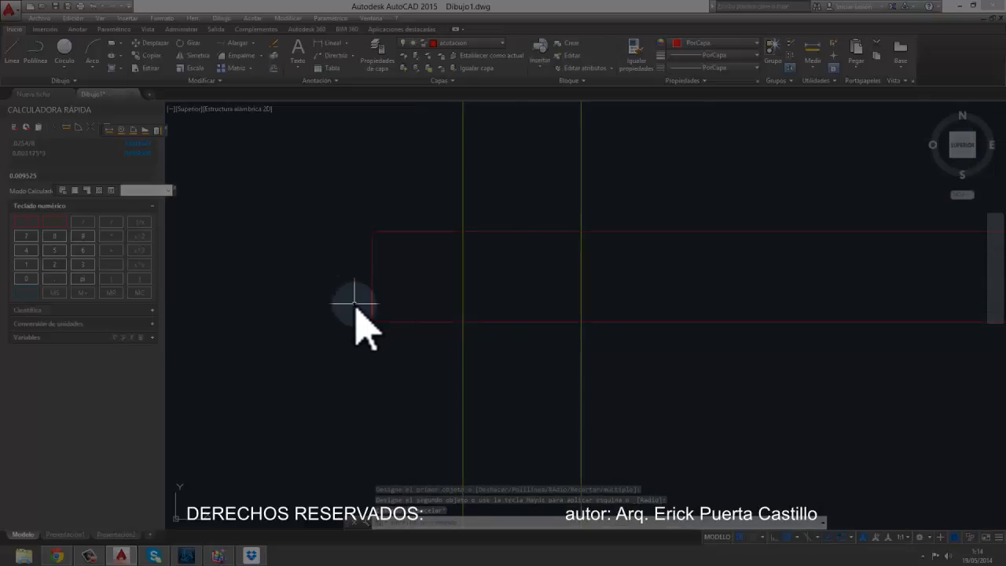
{"action": "scroll", "coordinate": [354, 303], "scroll_direction": "down", "scroll_amount": 4}
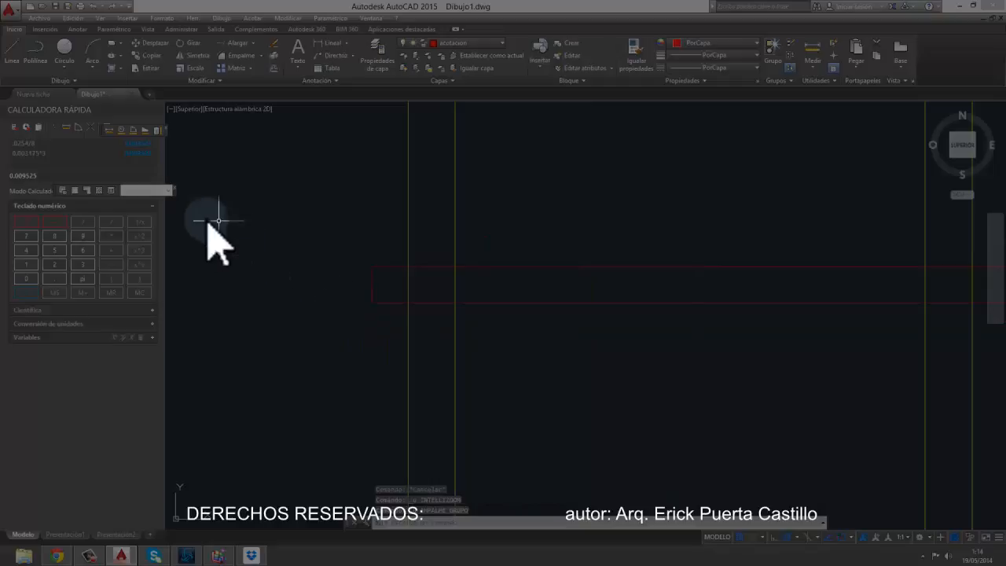
Step: Try to fillet the stirrup's upper-left corner with a radius of 0.009
{"action": "middle_click_drag", "start_coordinate": [258, 217], "coordinate": [319, 211]}
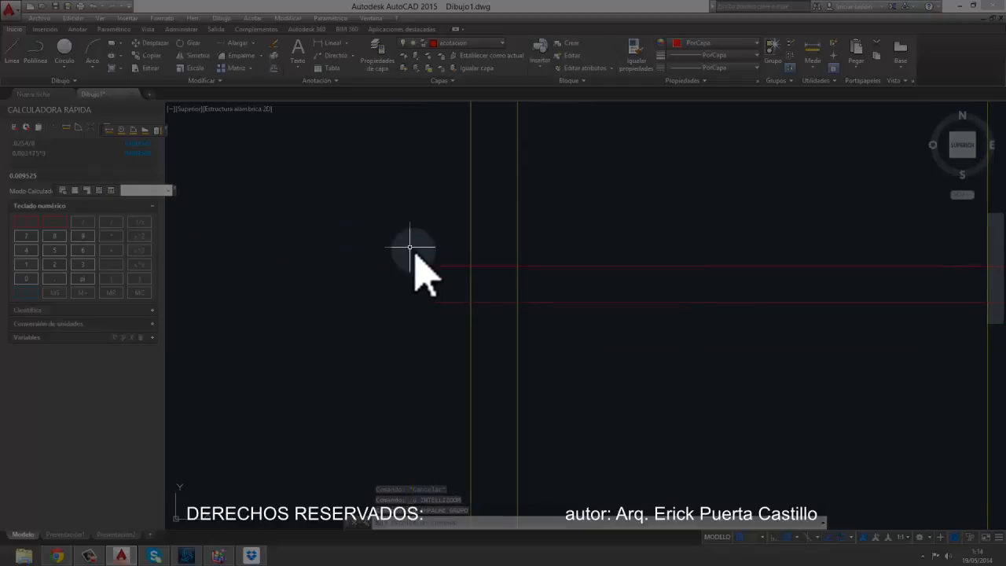
{"action": "scroll", "coordinate": [408, 248], "scroll_direction": "up", "scroll_amount": 2}
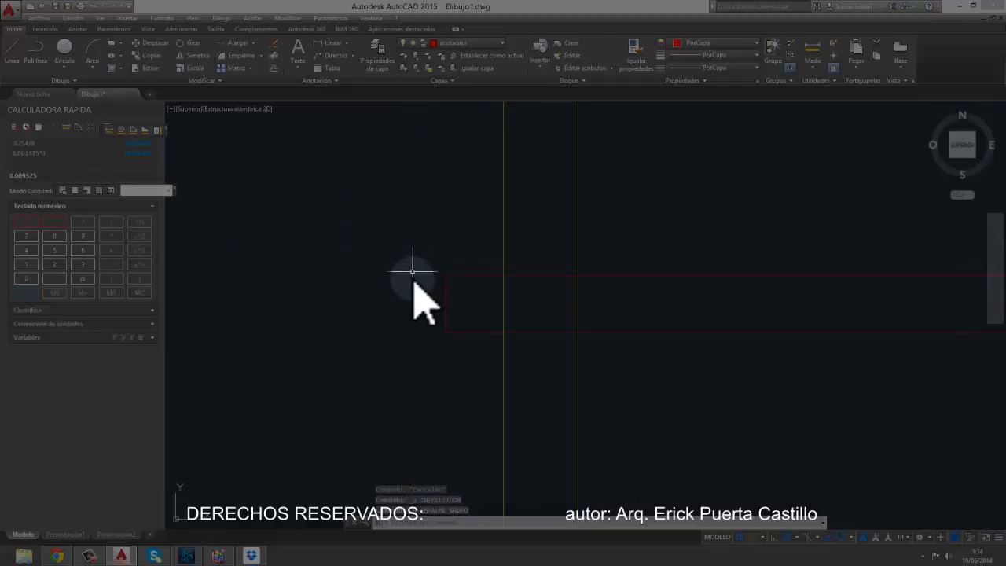
{"action": "left_click", "coordinate": [240, 56]}
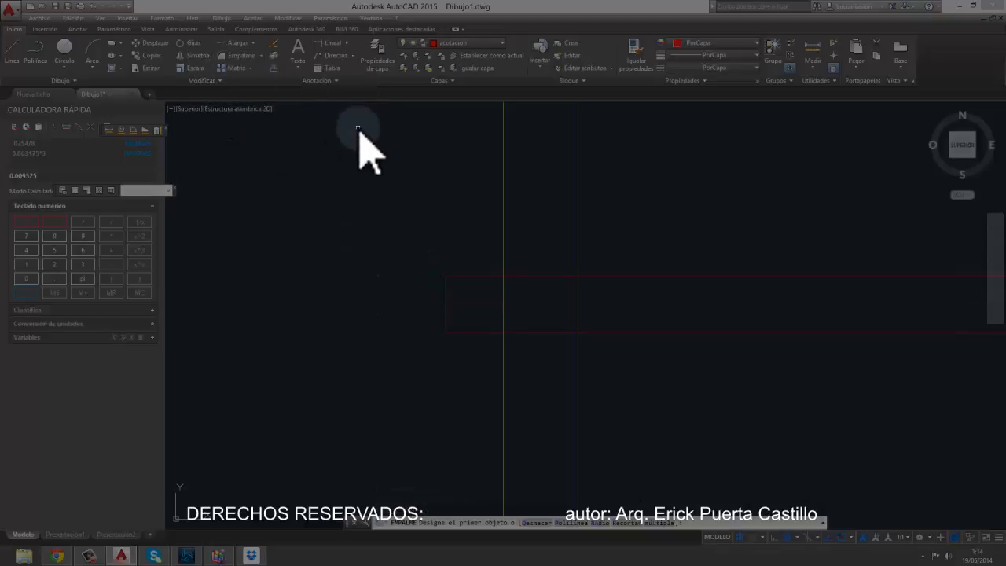
{"action": "type", "text": "radio"}
{"action": "key", "text": "Return"}
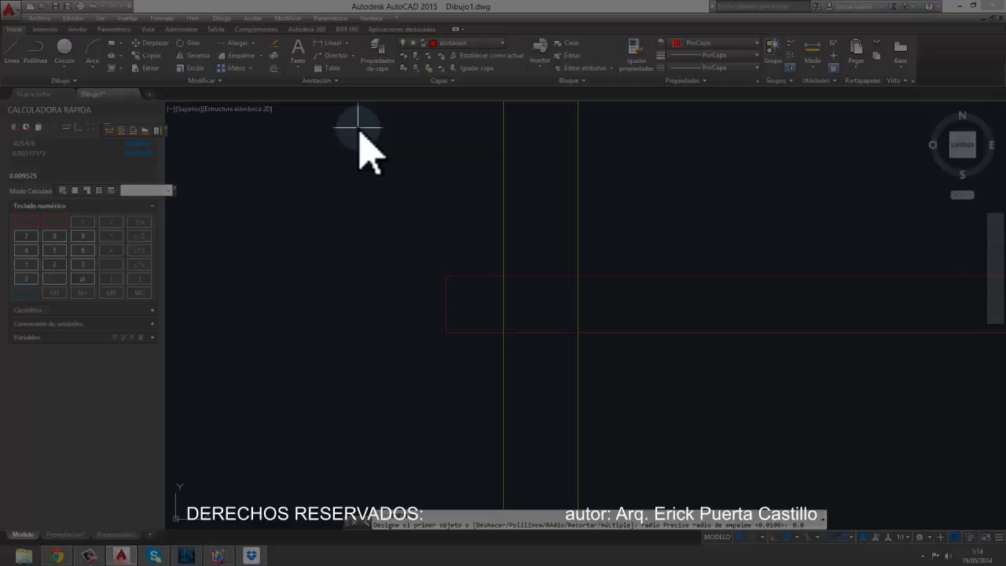
{"action": "key", "text": "Return"}
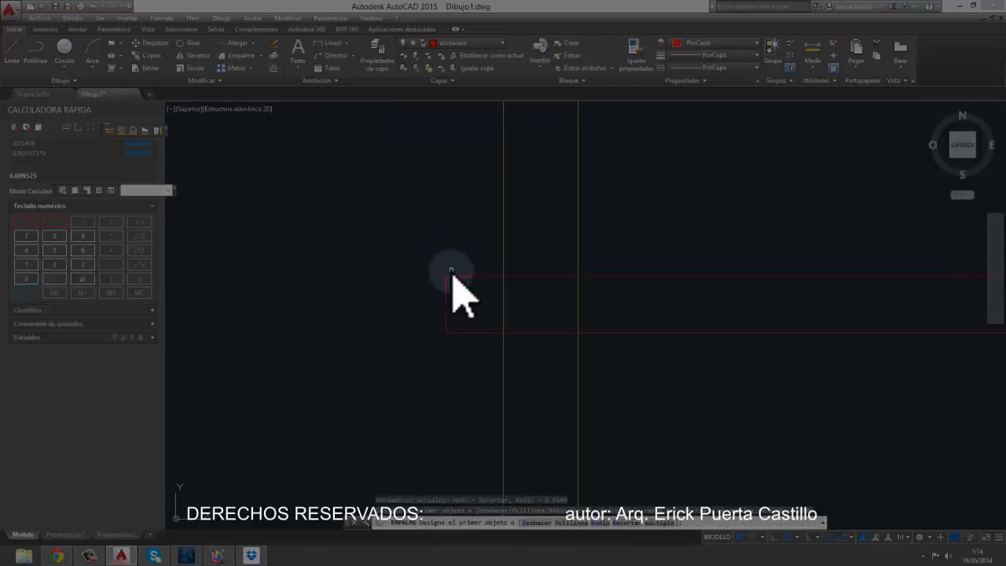
{"action": "left_click", "coordinate": [444, 289]}
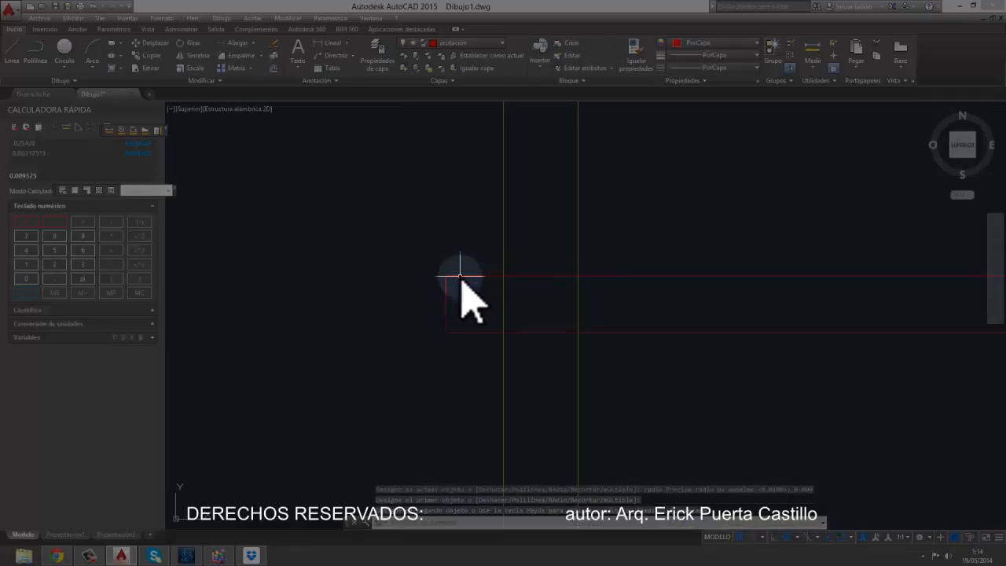
{"action": "left_click", "coordinate": [459, 276]}
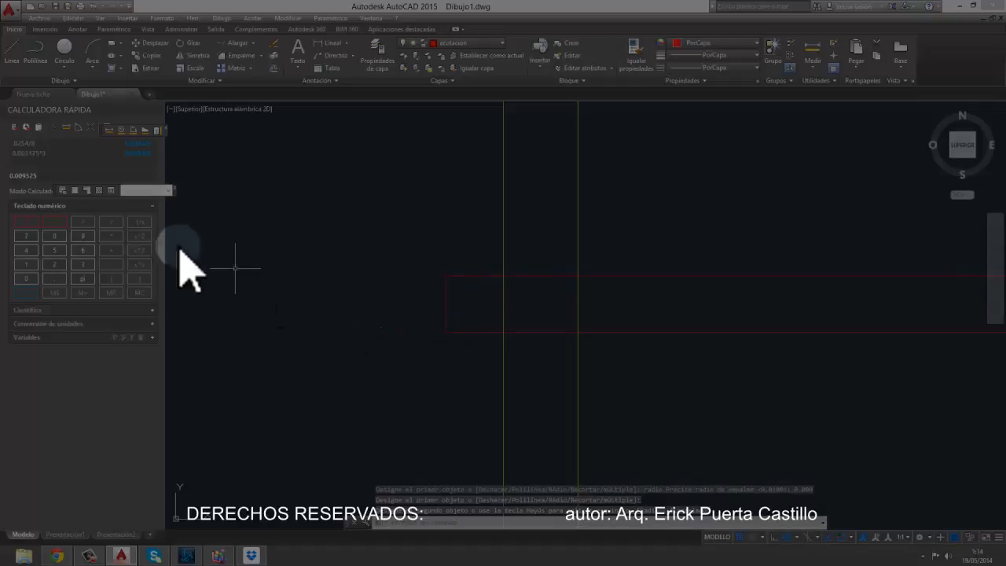
Step: Set the fillet radius to 0.004 and round both corners at the left end of the red stirrup
{"action": "left_click", "coordinate": [238, 55]}
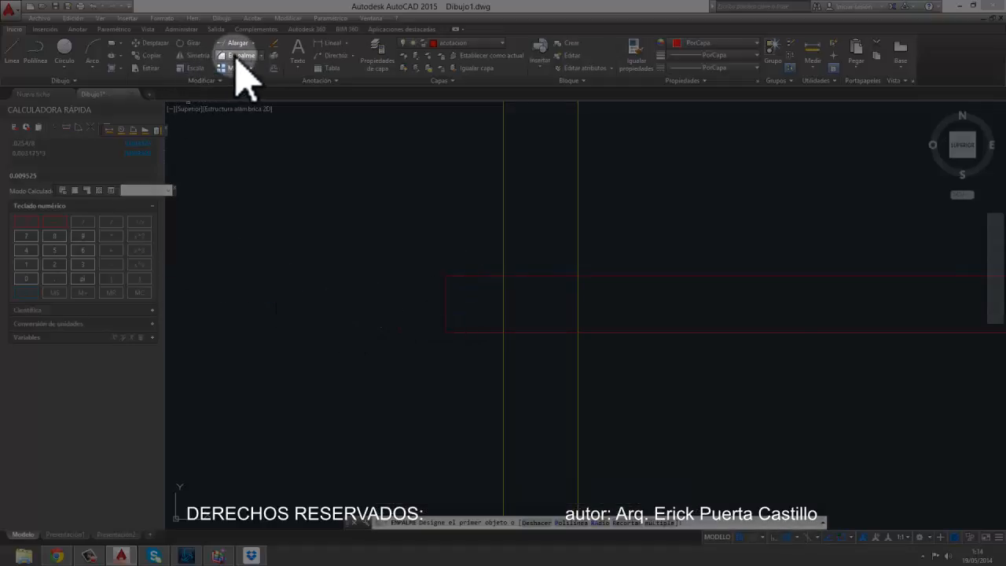
{"action": "key", "text": "Return"}
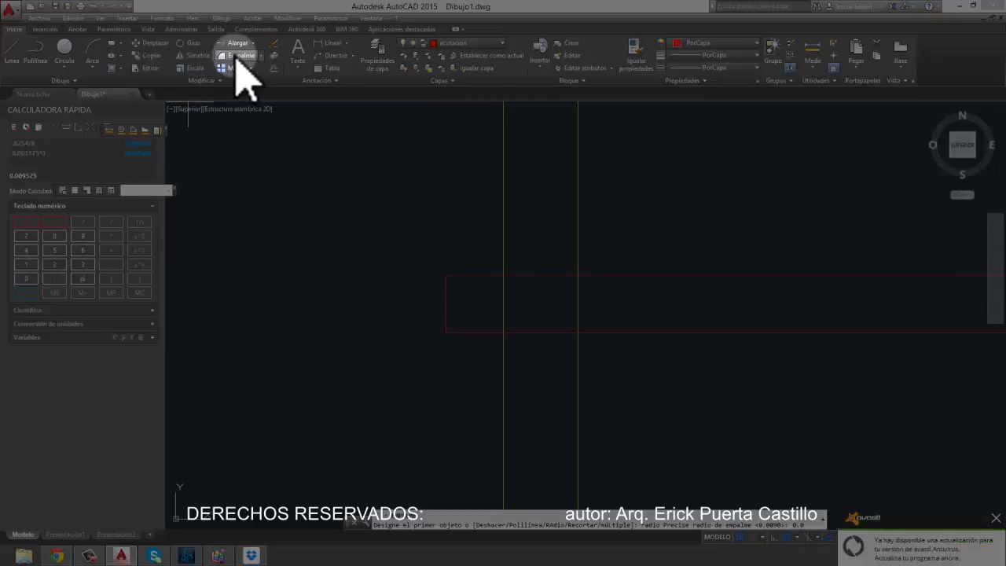
{"action": "type", "text": "0.00"}
{"action": "key", "text": "Return"}
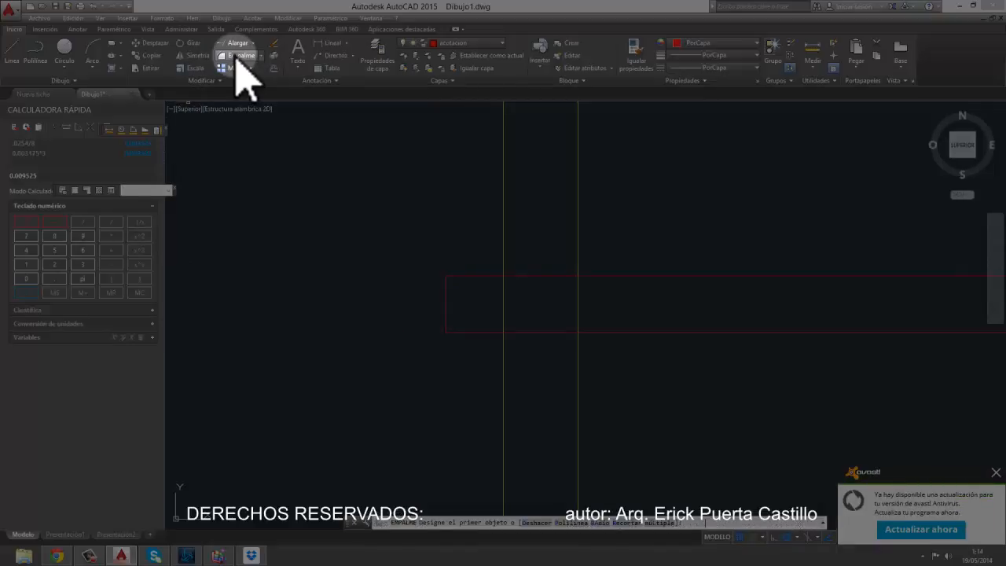
{"action": "left_click", "coordinate": [446, 297]}
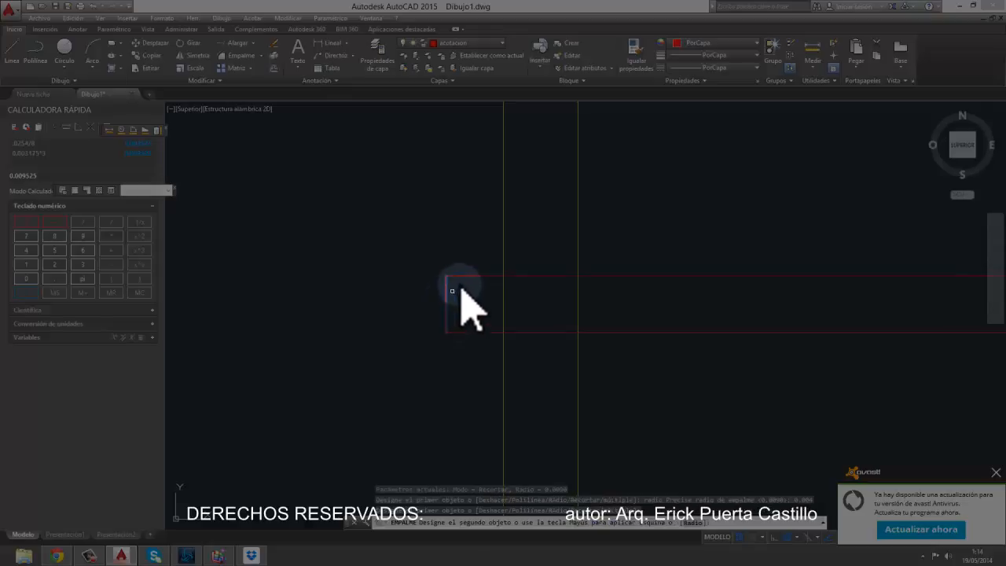
{"action": "left_click", "coordinate": [470, 277]}
{"action": "key", "text": "Return"}
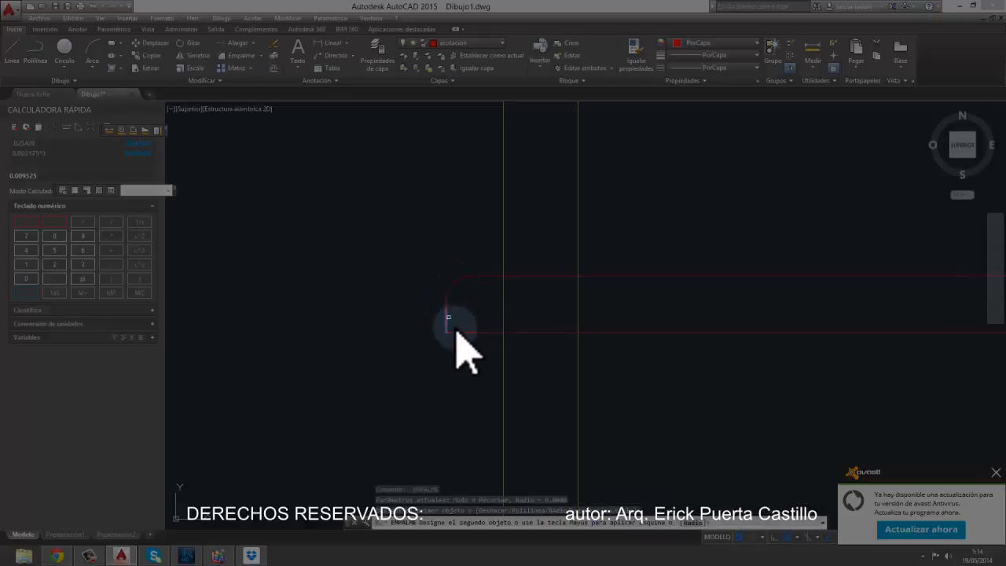
{"action": "left_click", "coordinate": [463, 330]}
{"action": "left_click", "coordinate": [463, 330]}
{"action": "scroll", "coordinate": [416, 303], "scroll_direction": "down", "scroll_amount": 4}
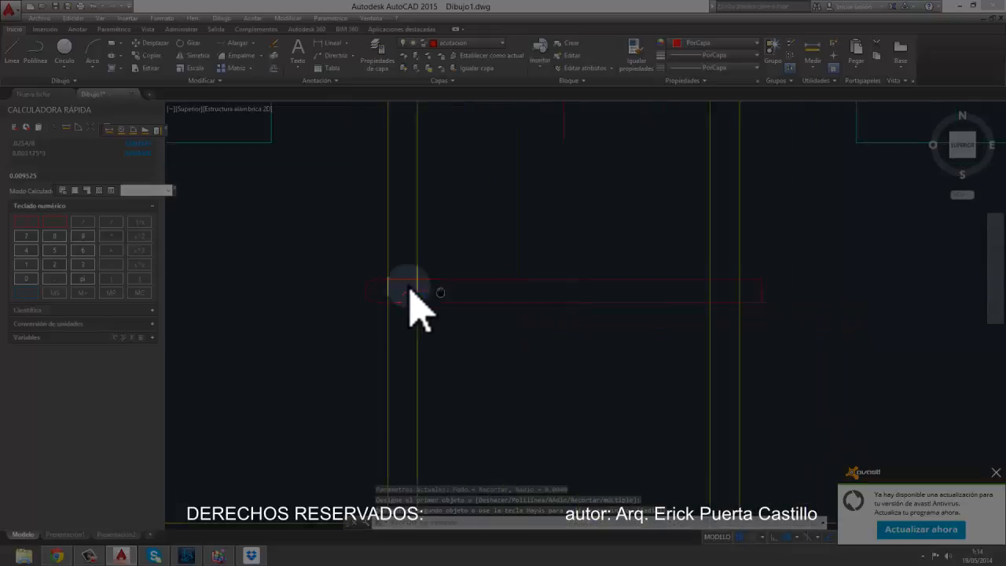
Step: Fillet the upper and lower corners at the right end of the stirrup with the same radius
{"action": "key", "text": "Return"}
{"action": "scroll", "coordinate": [695, 282], "scroll_direction": "up", "scroll_amount": 2}
{"action": "left_click", "coordinate": [714, 271]}
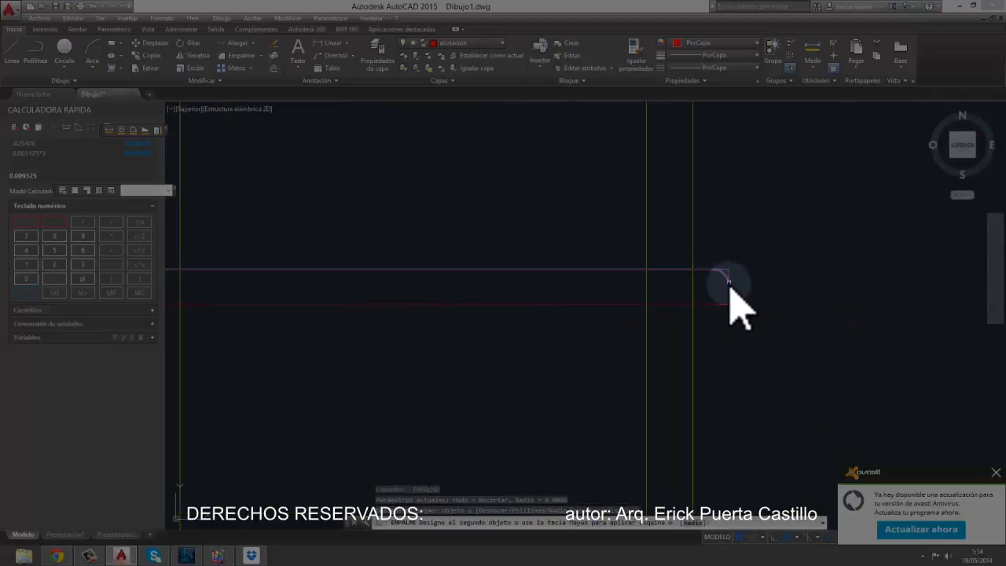
{"action": "left_click", "coordinate": [726, 297]}
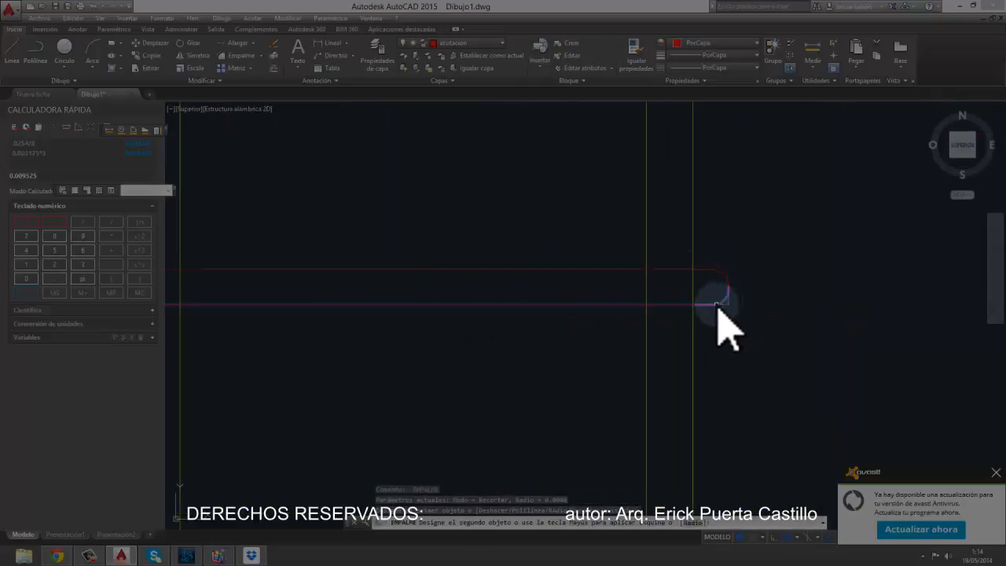
{"action": "left_click", "coordinate": [715, 304]}
{"action": "scroll", "coordinate": [688, 305], "scroll_direction": "down", "scroll_amount": 2}
{"action": "middle_click_drag", "start_coordinate": [687, 305], "coordinate": [643, 280]}
{"action": "key", "text": "Escape"}
Step: Copy the whole rounded stirrup directly below itself, using the crossings of its upper and lower lines with the left bar's outer edge
{"action": "scroll", "coordinate": [669, 278], "scroll_direction": "up", "scroll_amount": 4}
{"action": "left_click", "coordinate": [675, 302]}
{"action": "left_click", "coordinate": [637, 221]}
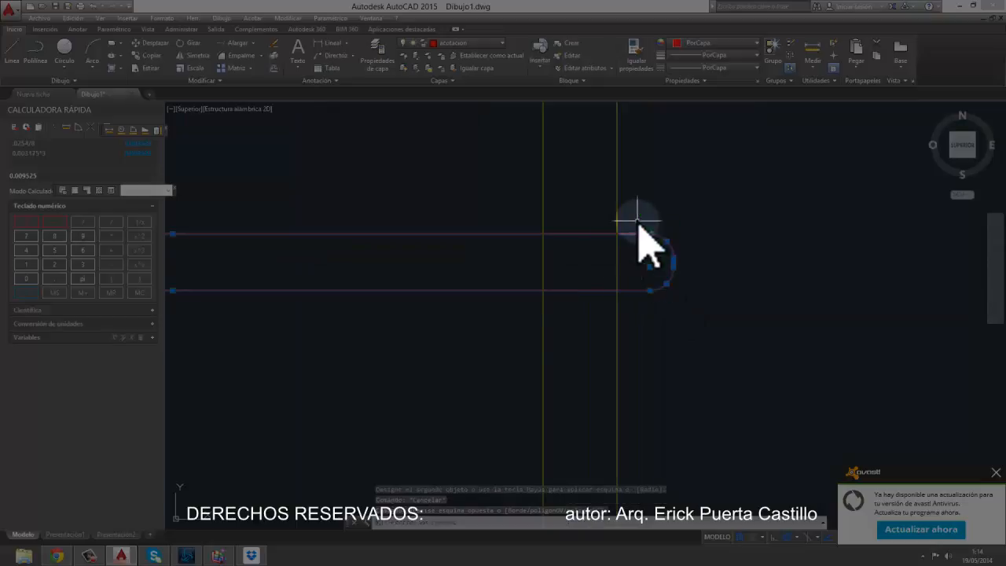
{"action": "scroll", "coordinate": [551, 291], "scroll_direction": "down", "scroll_amount": 4}
{"action": "middle_click_drag", "start_coordinate": [550, 292], "coordinate": [628, 293]}
{"action": "scroll", "coordinate": [267, 305], "scroll_direction": "up", "scroll_amount": 2}
{"action": "left_click", "coordinate": [310, 289]}
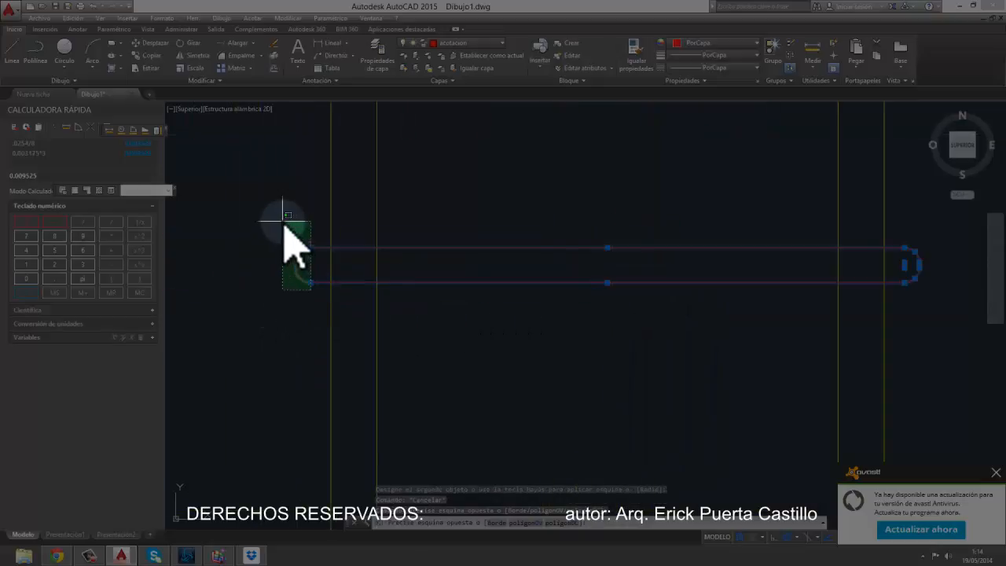
{"action": "left_click", "coordinate": [283, 221]}
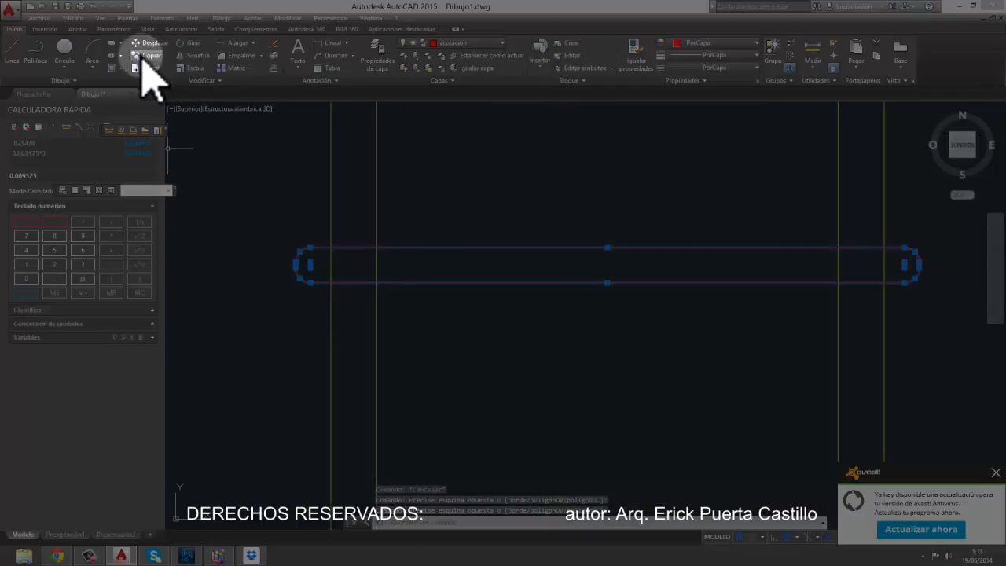
{"action": "left_click", "coordinate": [145, 57]}
{"action": "scroll", "coordinate": [280, 225], "scroll_direction": "up", "scroll_amount": 3}
{"action": "left_click", "coordinate": [445, 330]}
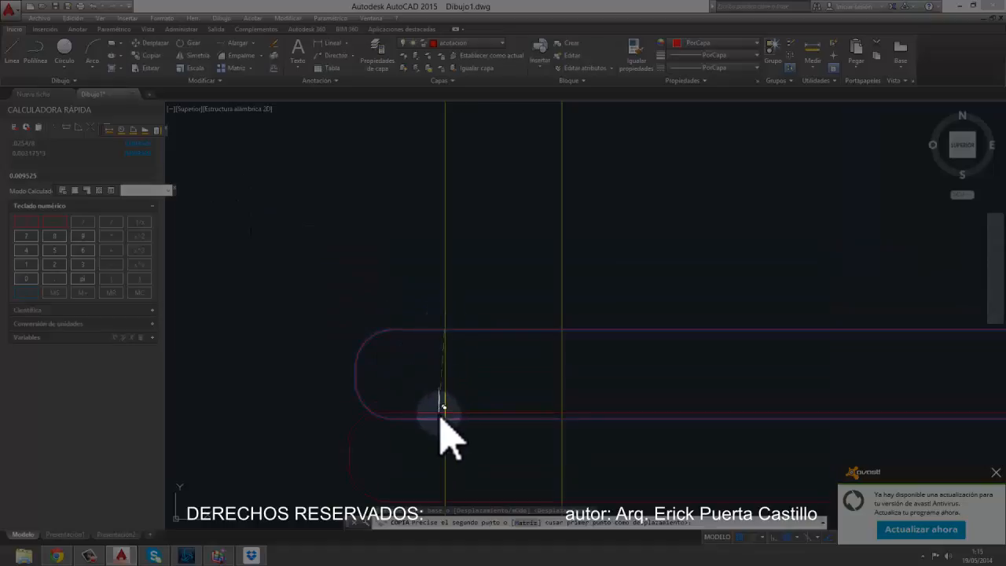
{"action": "left_click", "coordinate": [428, 397]}
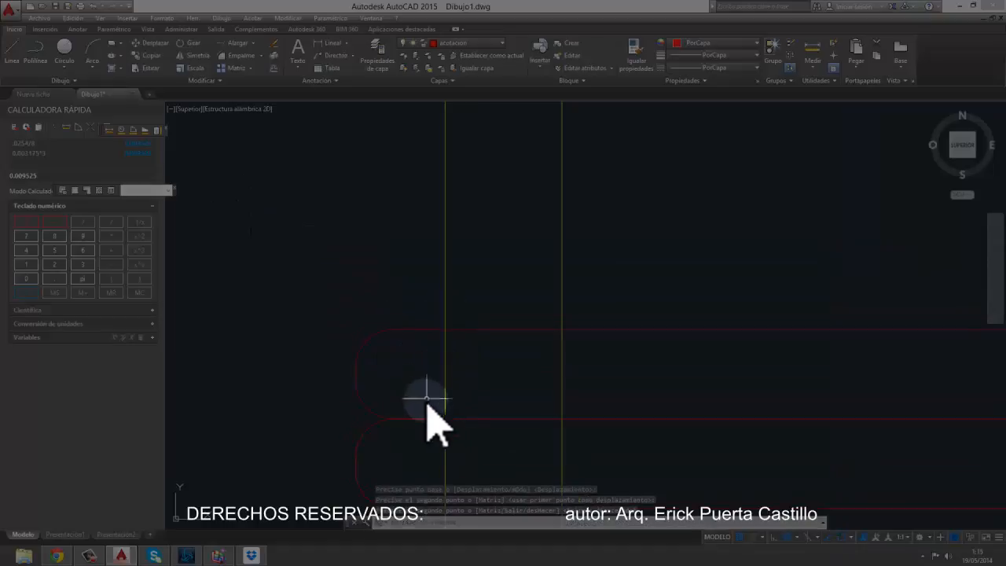
Step: Copy the upper stirrup's left rounded end and top line directly above it, aligned on the left bar's outer edge
{"action": "key", "text": "Escape"}
{"action": "left_click", "coordinate": [426, 400]}
{"action": "left_click", "coordinate": [325, 332]}
{"action": "scroll", "coordinate": [407, 403], "scroll_direction": "up", "scroll_amount": 2}
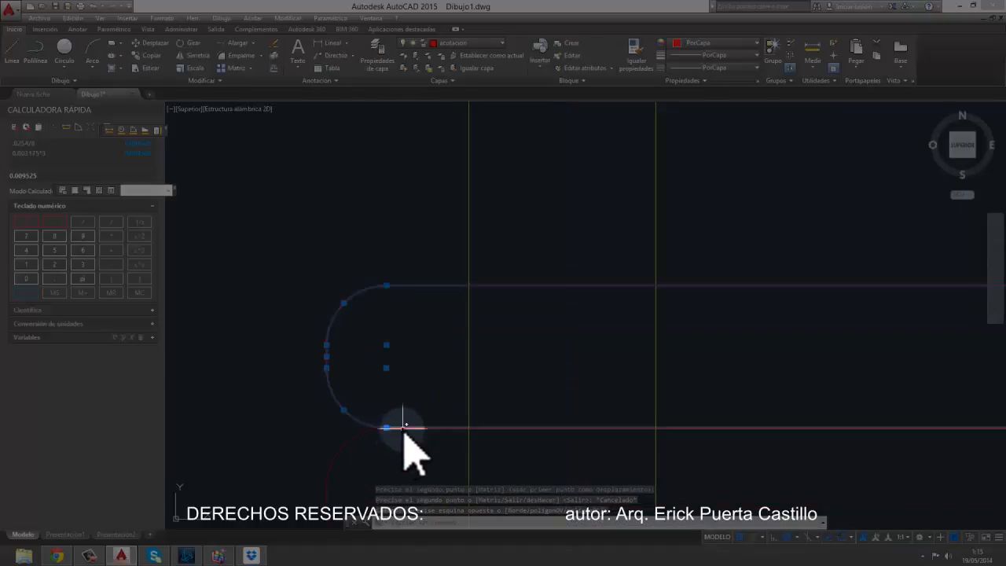
{"action": "left_click", "coordinate": [149, 56]}
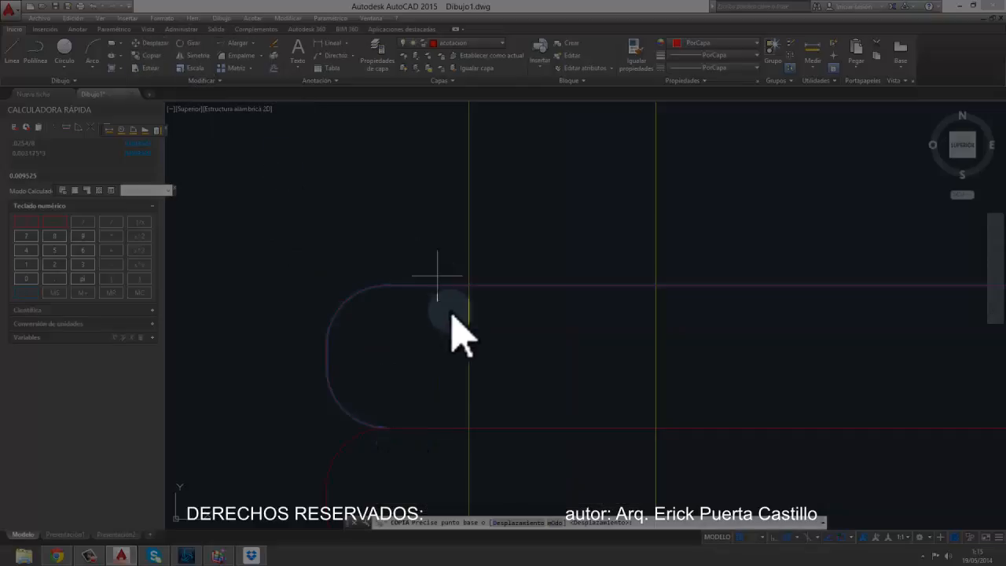
{"action": "left_click", "coordinate": [469, 428]}
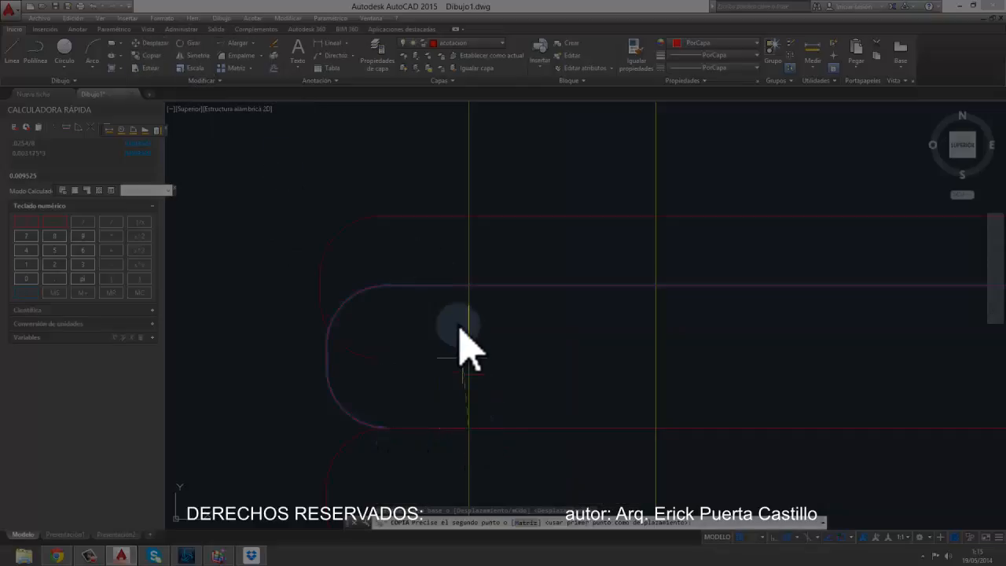
{"action": "left_click", "coordinate": [472, 280]}
{"action": "scroll", "coordinate": [521, 298], "scroll_direction": "down", "scroll_amount": 6}
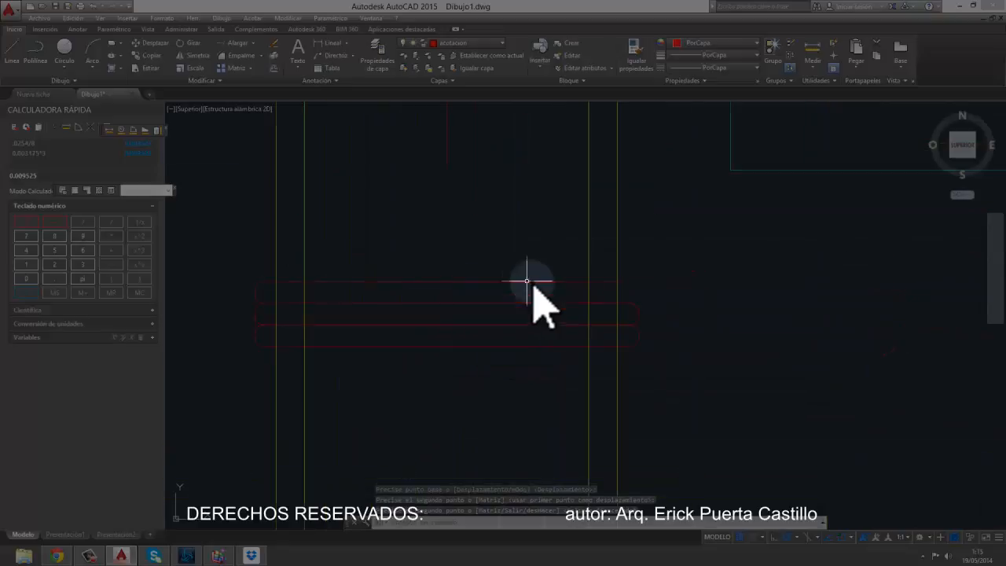
Step: Copy the upper stirrup's right rounded end onto the new top line, just past the left bar, to close the upper hook
{"action": "scroll", "coordinate": [550, 325], "scroll_direction": "up", "scroll_amount": 6}
{"action": "key", "text": "Return"}
{"action": "left_click", "coordinate": [693, 263]}
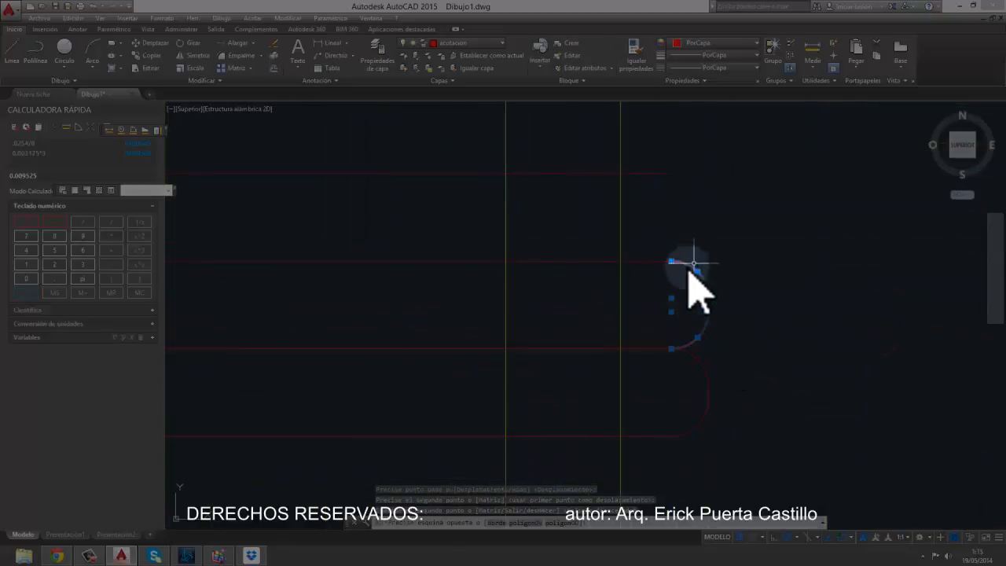
{"action": "left_click", "coordinate": [139, 55]}
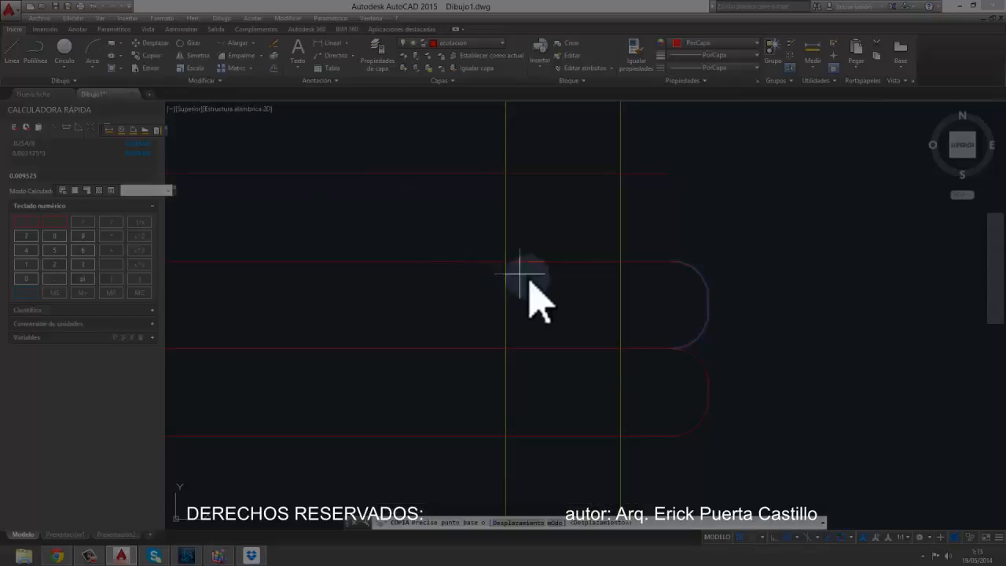
{"action": "left_click", "coordinate": [669, 344]}
{"action": "scroll", "coordinate": [448, 303], "scroll_direction": "down", "scroll_amount": 3}
{"action": "scroll", "coordinate": [456, 291], "scroll_direction": "up", "scroll_amount": 2}
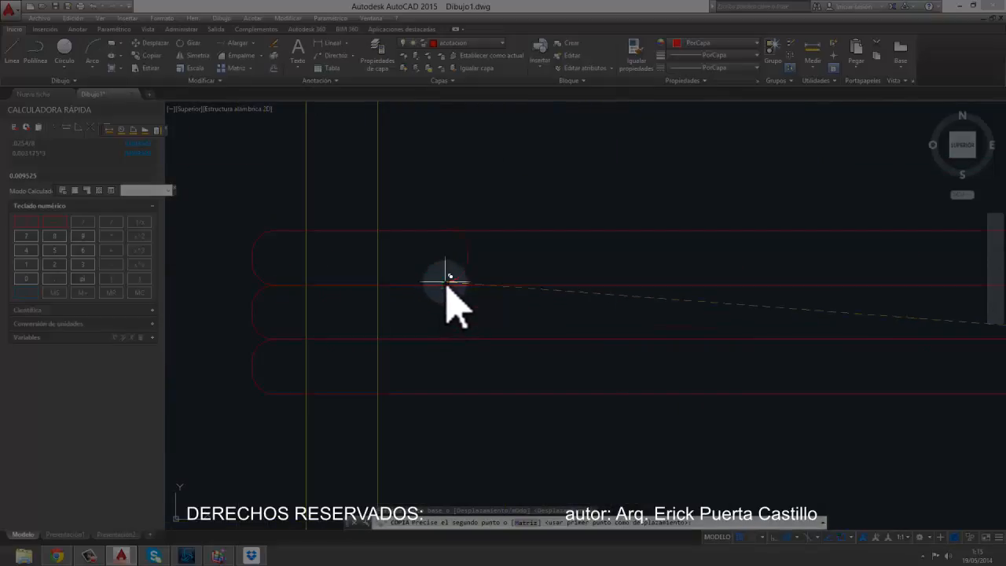
{"action": "left_click", "coordinate": [464, 279]}
{"action": "scroll", "coordinate": [534, 298], "scroll_direction": "down", "scroll_amount": 2}
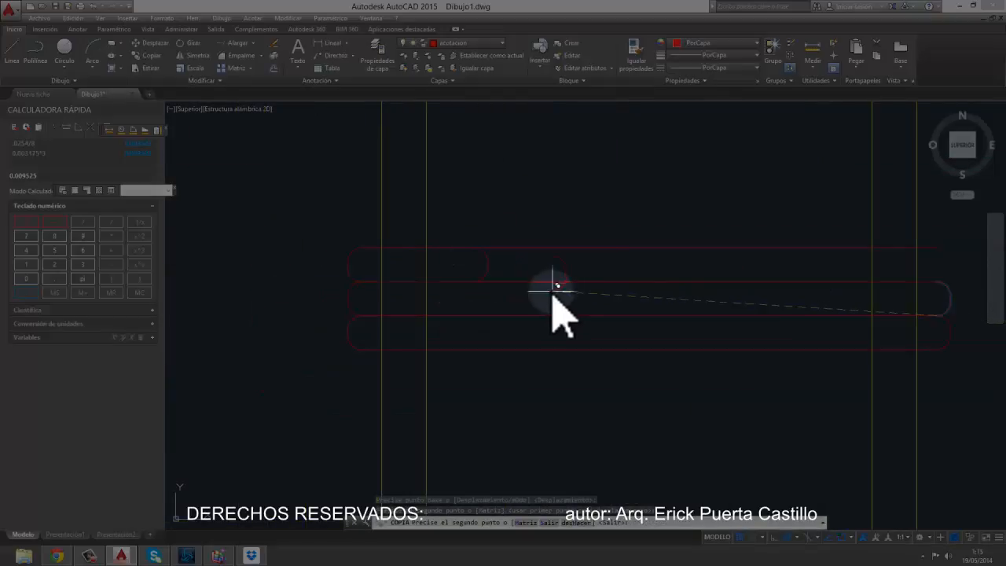
{"action": "key", "text": "Return"}
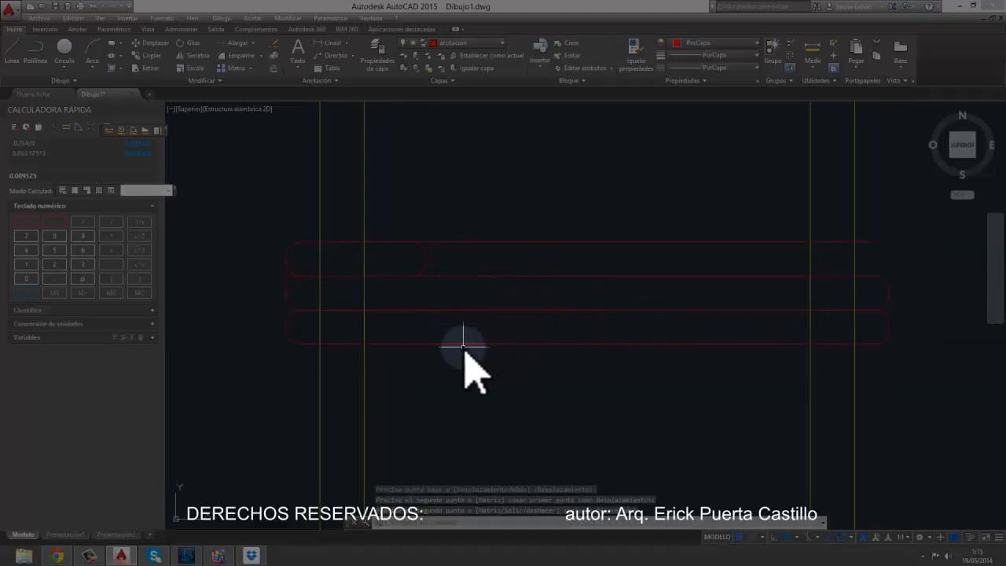
{"action": "key", "text": "Escape"}
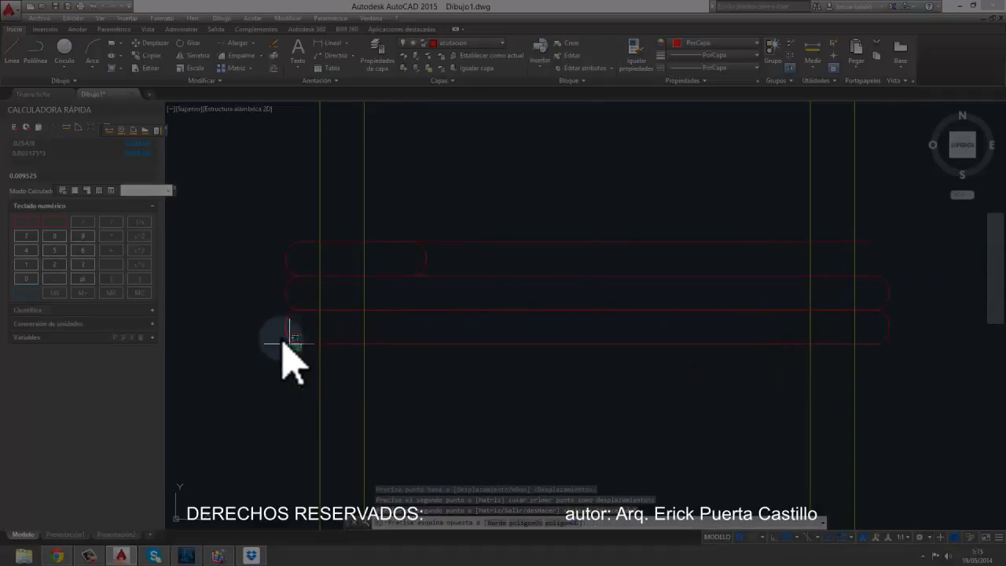
Step: Copy the lowest stirrup's left rounded end along its line to just inside the right bar to form the lower hook
{"action": "left_click", "coordinate": [278, 353]}
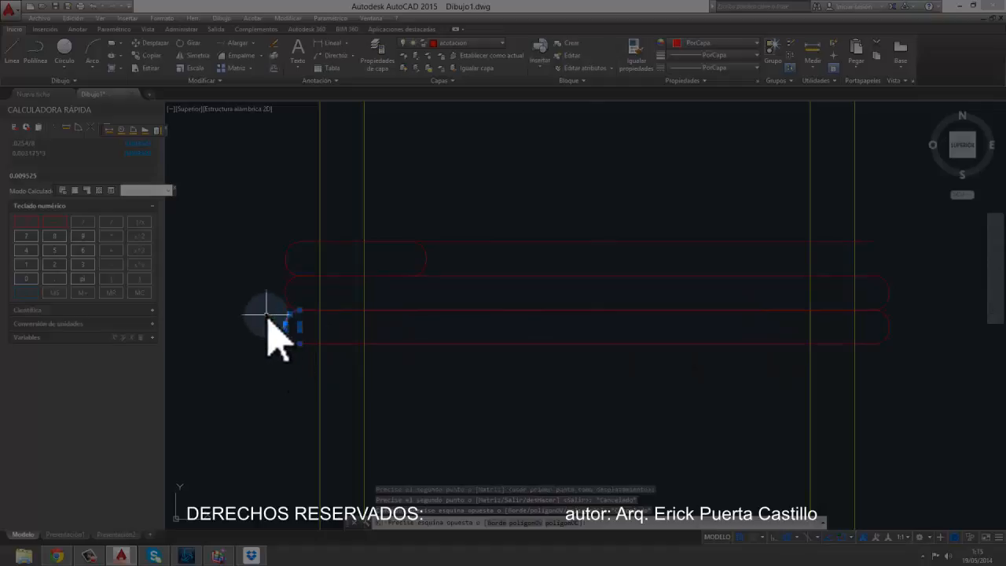
{"action": "left_click", "coordinate": [269, 331]}
{"action": "left_click", "coordinate": [148, 56]}
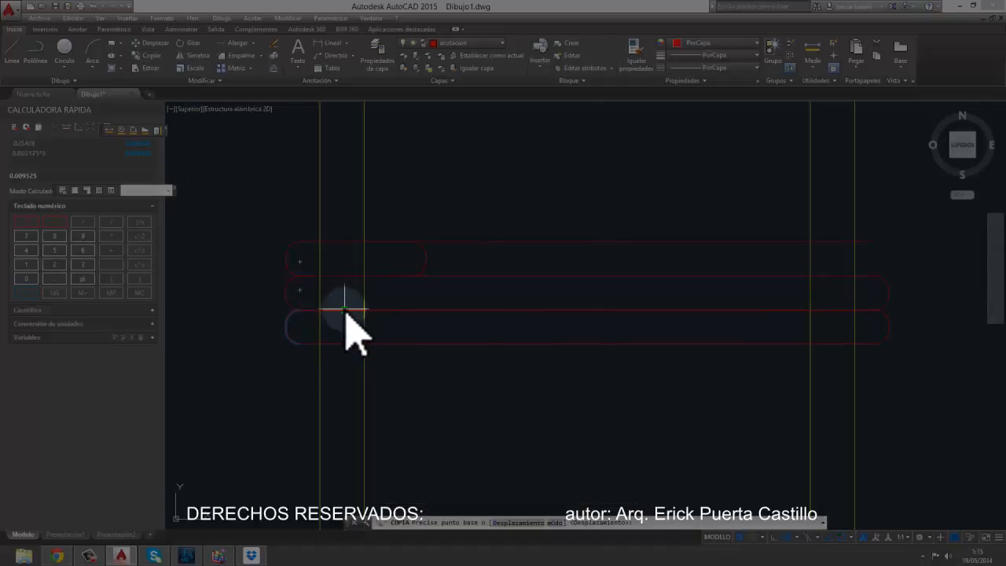
{"action": "left_click", "coordinate": [343, 309]}
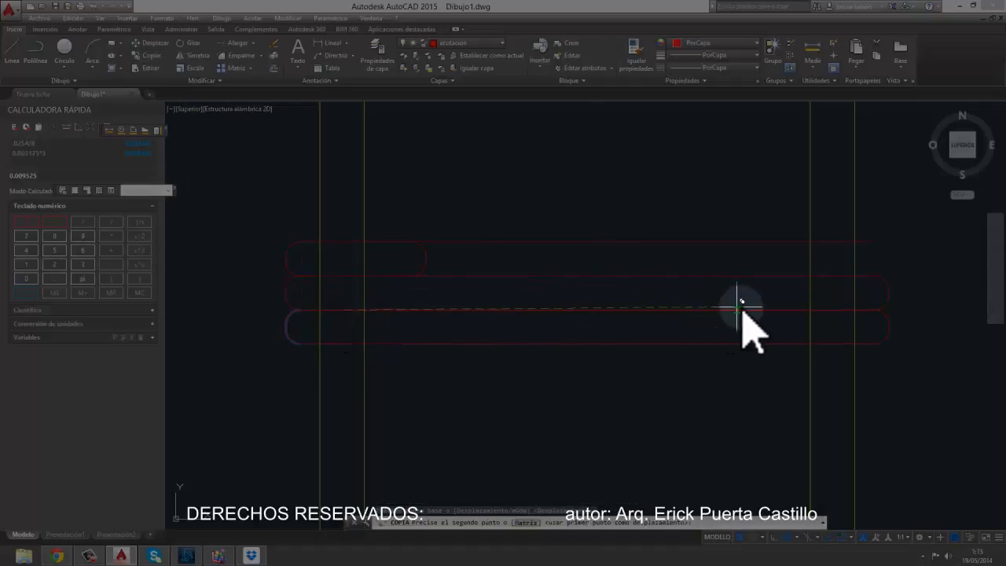
{"action": "left_click", "coordinate": [793, 309]}
{"action": "key", "text": "Escape"}
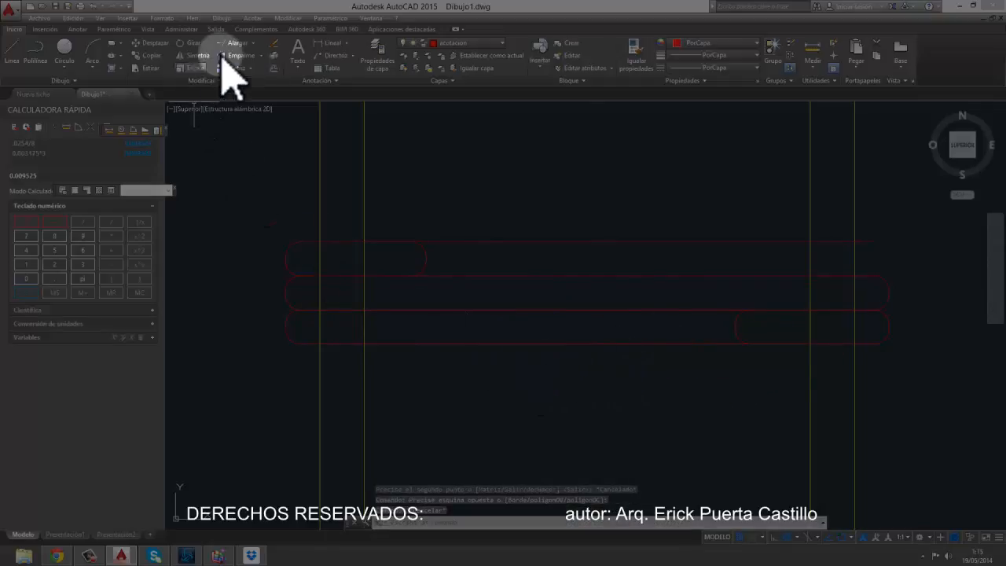
Step: Trim the topmost and lowest stirrup lines in the stretch between the hooks and the opposite bars
{"action": "left_click", "coordinate": [253, 43]}
{"action": "left_click", "coordinate": [261, 62]}
{"action": "key", "text": "Return"}
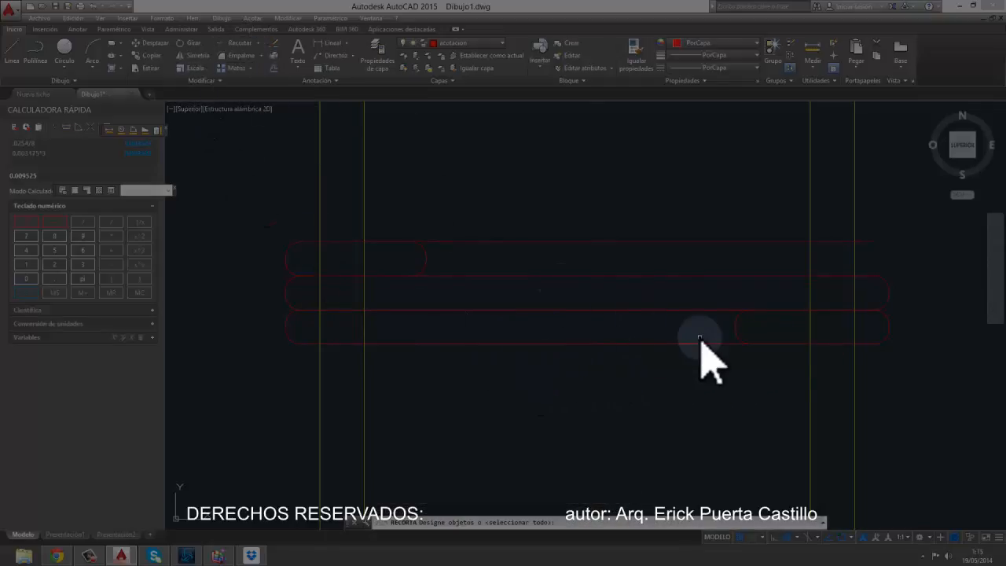
{"action": "left_click", "coordinate": [753, 341]}
{"action": "left_click", "coordinate": [734, 344]}
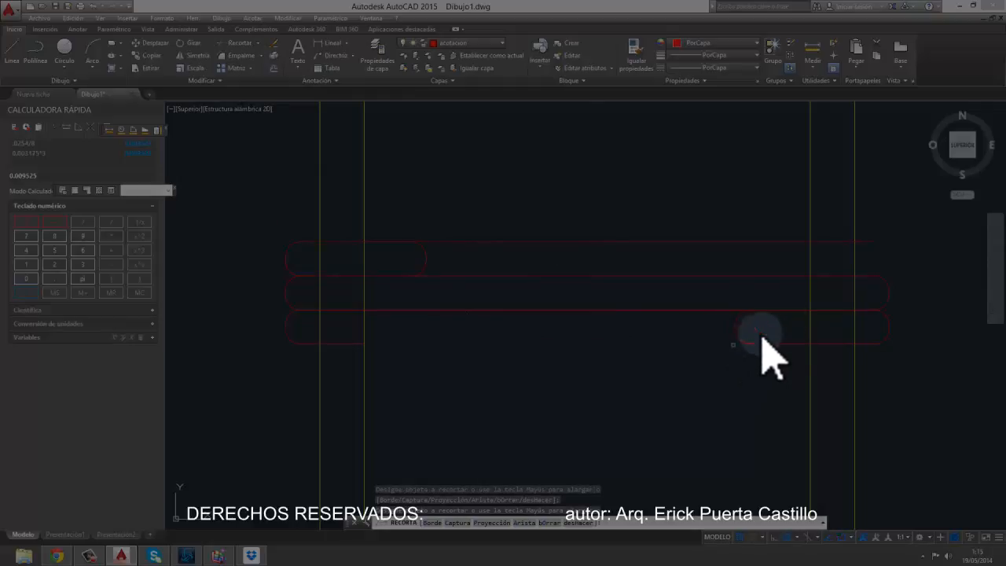
{"action": "left_click", "coordinate": [785, 242]}
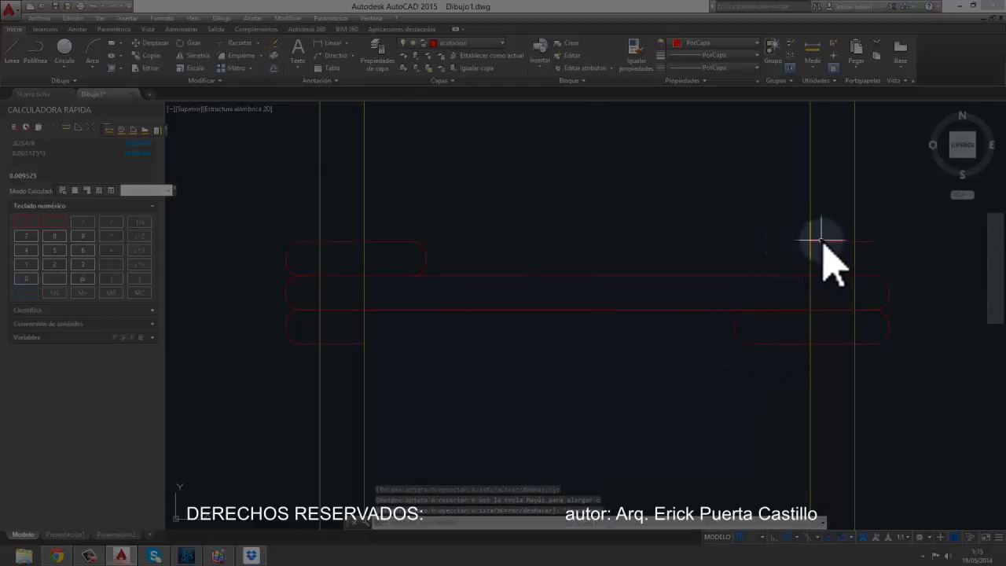
Step: Delete the leftover top line piece at the right bar and the lowest line and rounded end at the left bar
{"action": "left_click", "coordinate": [824, 234]}
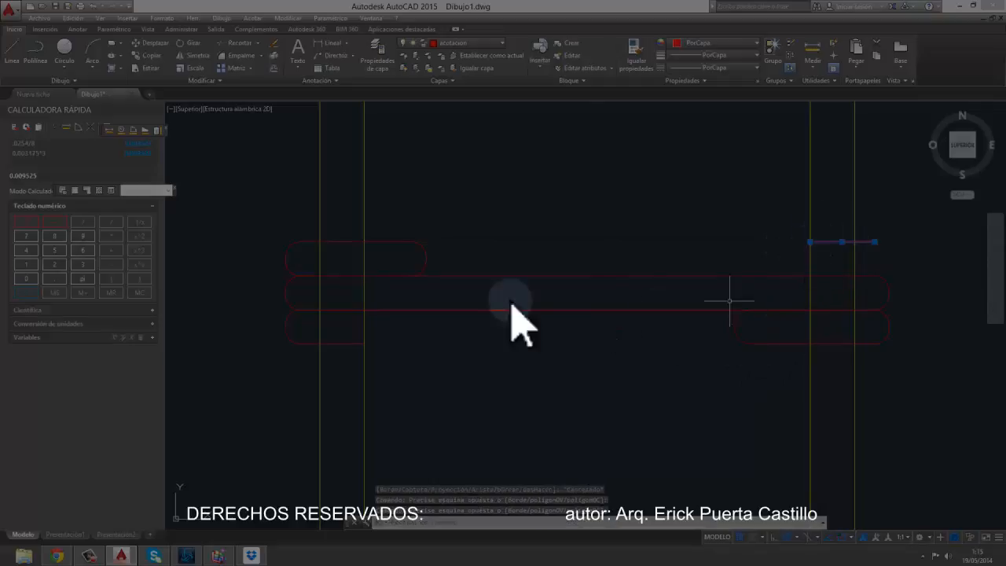
{"action": "left_click", "coordinate": [328, 343]}
{"action": "left_click", "coordinate": [300, 344]}
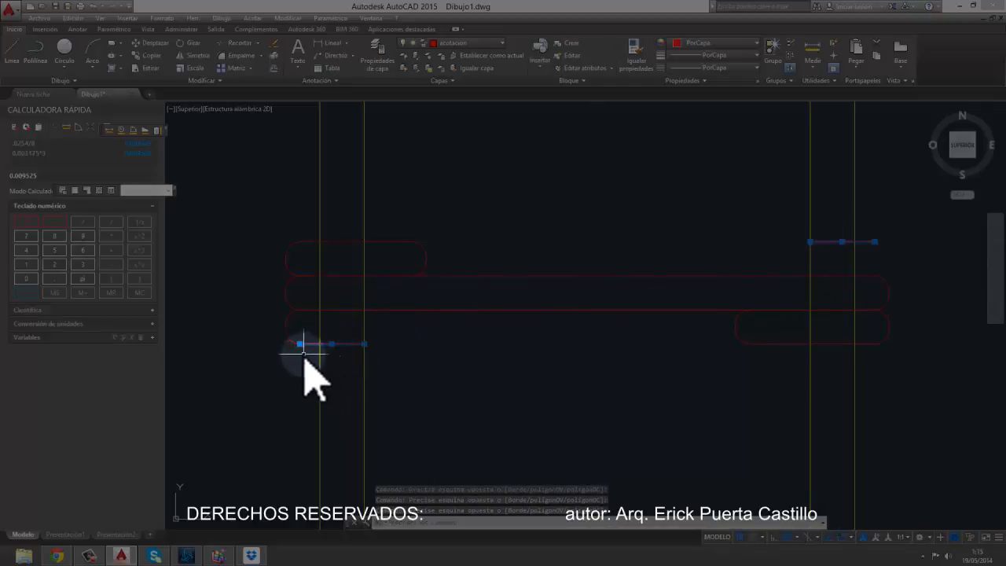
{"action": "left_click", "coordinate": [286, 314]}
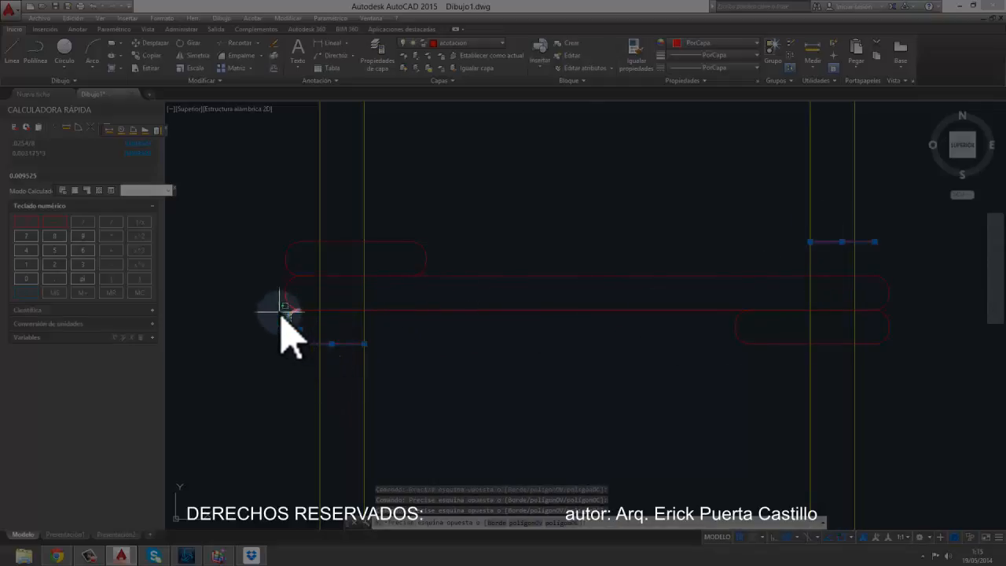
{"action": "left_click", "coordinate": [322, 334]}
{"action": "scroll", "coordinate": [468, 354], "scroll_direction": "down", "scroll_amount": 4}
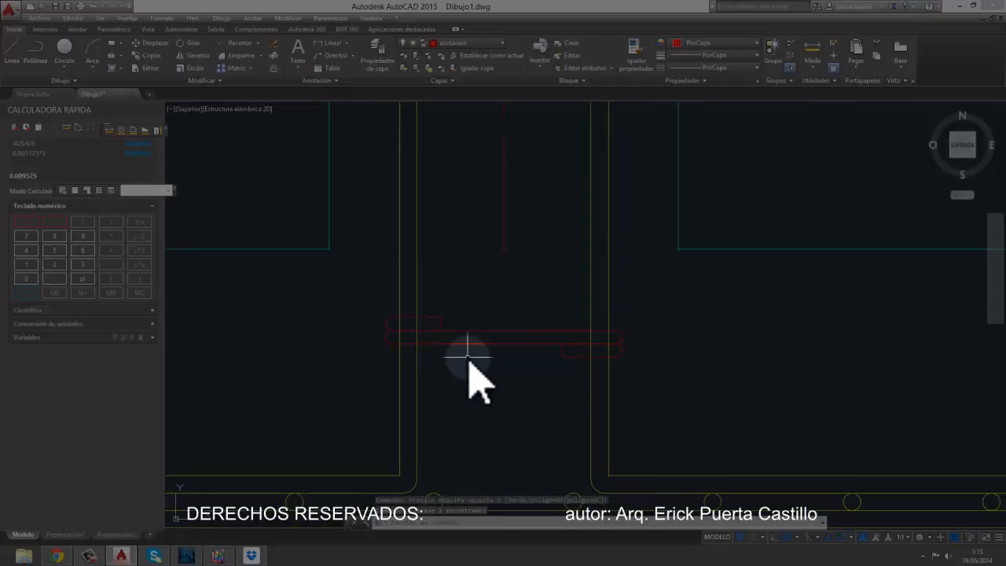
Step: Define a block with a name beginning "estri" from all the pieces of the stirrup and its two hooks
{"action": "scroll", "coordinate": [523, 341], "scroll_direction": "up", "scroll_amount": 4}
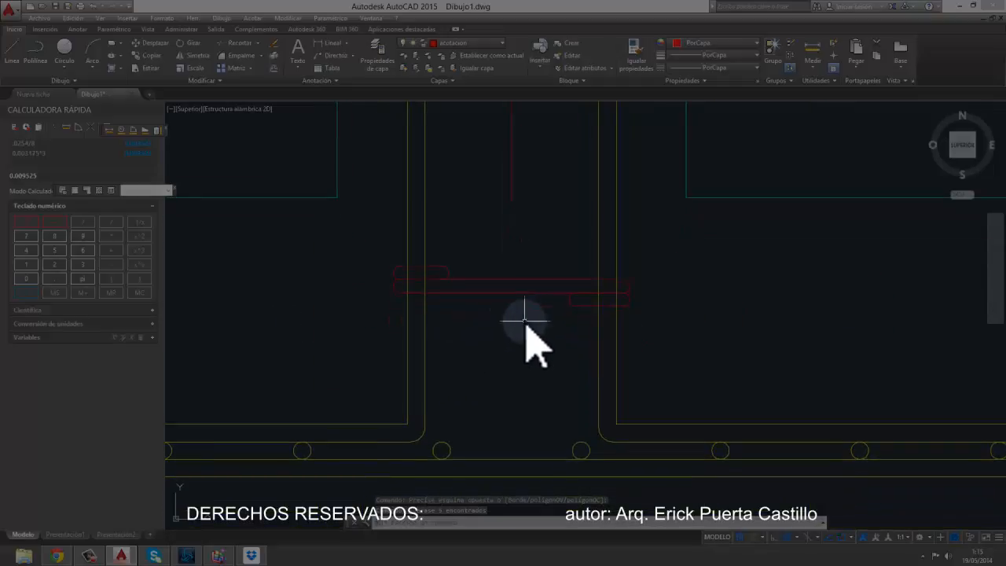
{"action": "left_click", "coordinate": [589, 323]}
{"action": "left_click", "coordinate": [523, 198]}
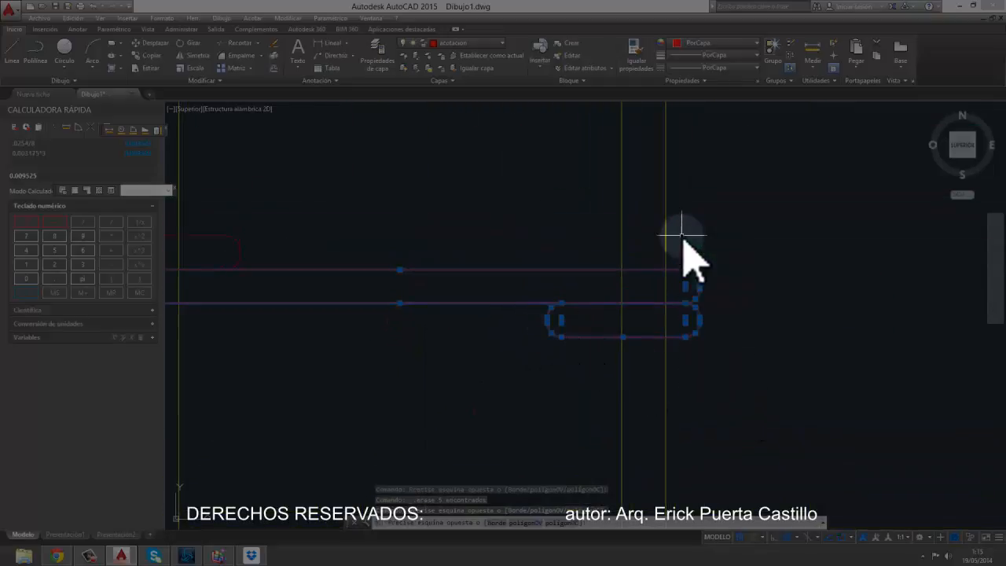
{"action": "middle_click_drag", "start_coordinate": [432, 369], "coordinate": [604, 353]}
{"action": "left_click", "coordinate": [476, 326]}
{"action": "left_click", "coordinate": [279, 180]}
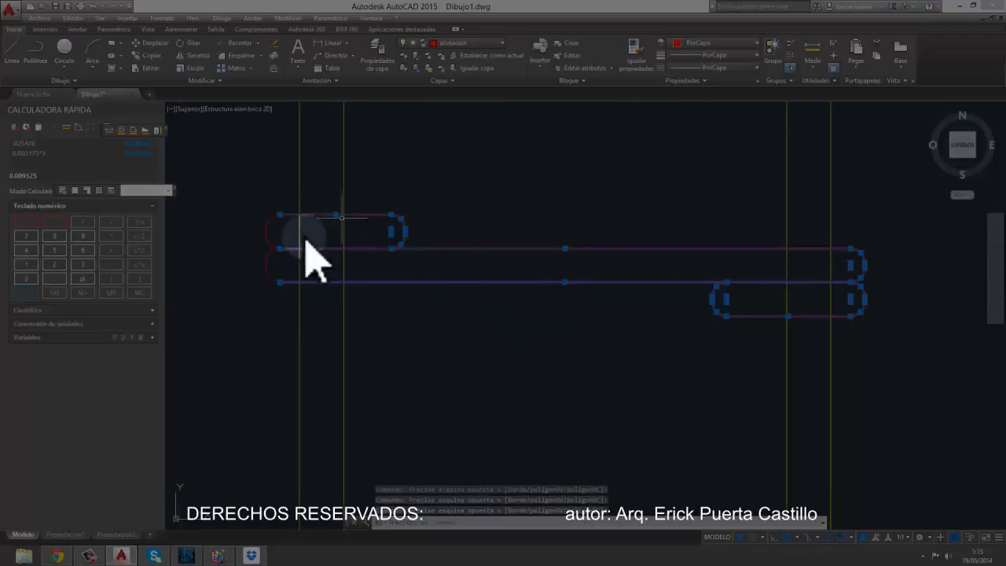
{"action": "left_click", "coordinate": [280, 281]}
{"action": "left_click", "coordinate": [258, 224]}
{"action": "scroll", "coordinate": [348, 348], "scroll_direction": "down", "scroll_amount": 5}
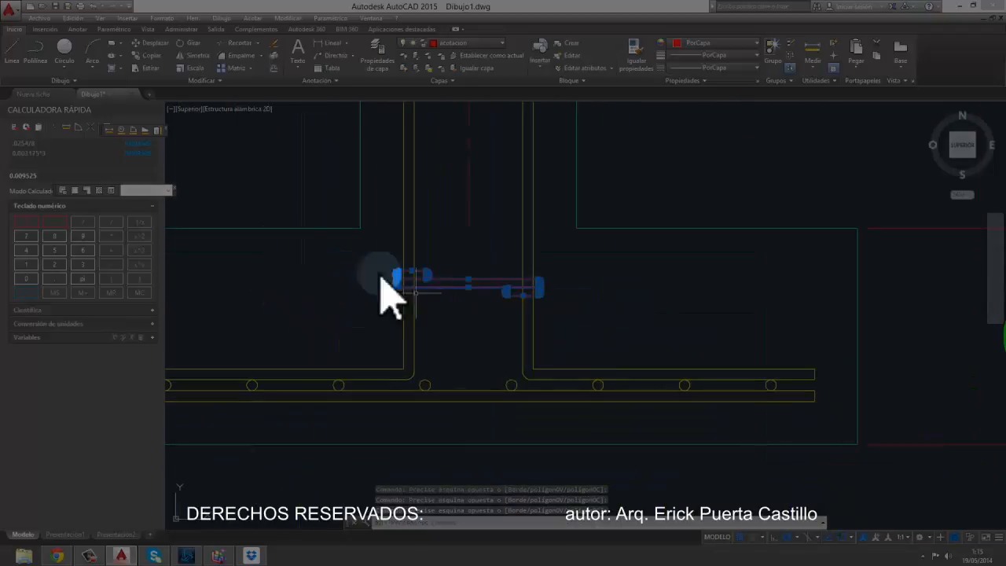
{"action": "left_click", "coordinate": [571, 43]}
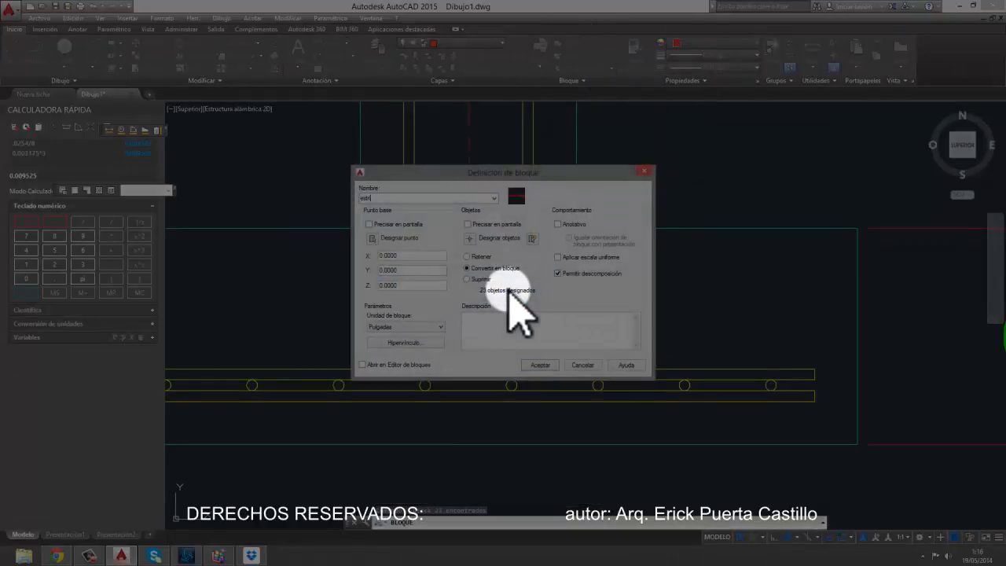
{"action": "left_click", "coordinate": [539, 365]}
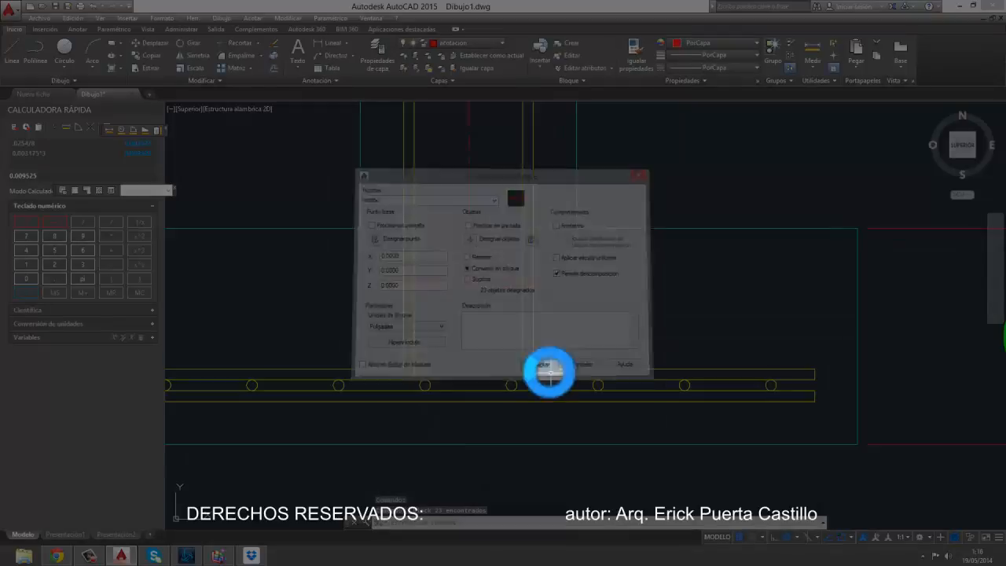
Step: Copy the stirrup block 0.05 straight up along the column
{"action": "scroll", "coordinate": [493, 308], "scroll_direction": "up", "scroll_amount": 3}
{"action": "scroll", "coordinate": [483, 303], "scroll_direction": "down", "scroll_amount": 3}
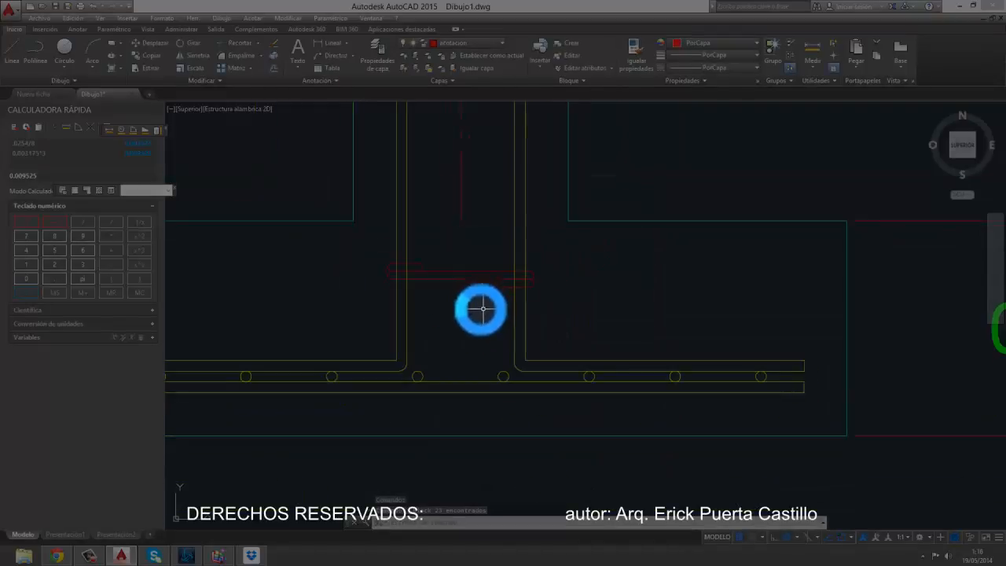
{"action": "scroll", "coordinate": [477, 355], "scroll_direction": "up", "scroll_amount": 2}
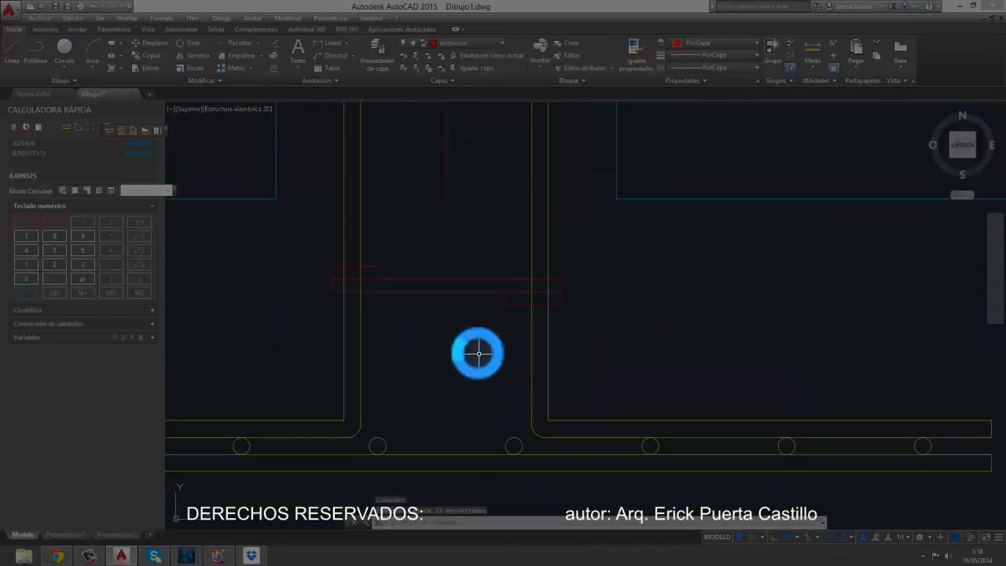
{"action": "left_click", "coordinate": [484, 297]}
{"action": "scroll", "coordinate": [325, 276], "scroll_direction": "up", "scroll_amount": 3}
{"action": "scroll", "coordinate": [539, 346], "scroll_direction": "down", "scroll_amount": 3}
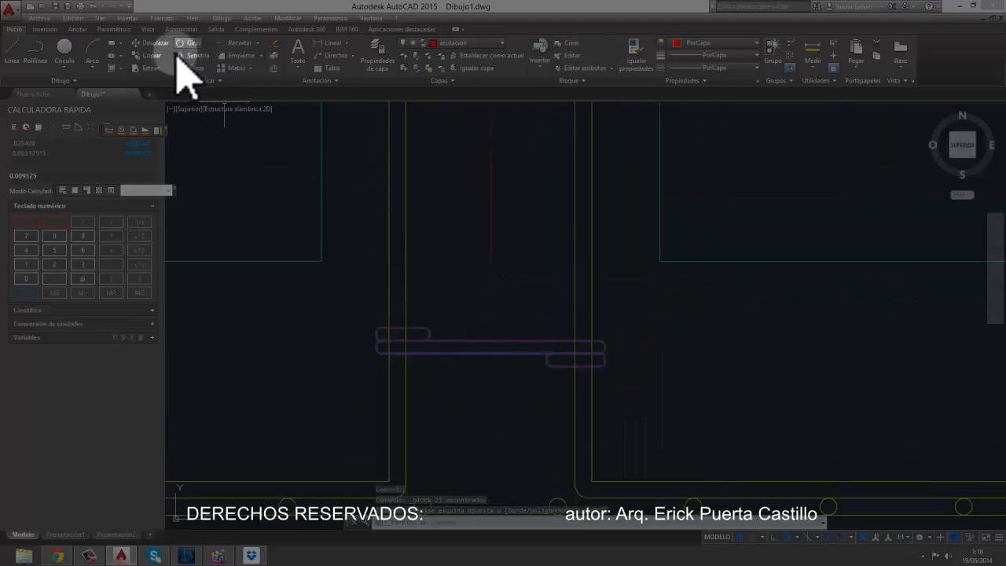
{"action": "left_click", "coordinate": [151, 56]}
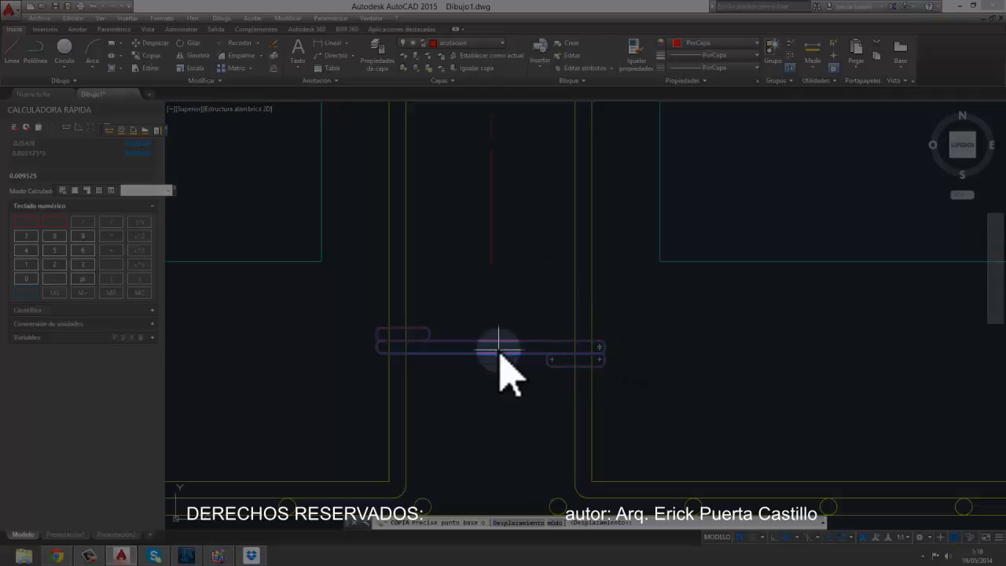
{"action": "left_click", "coordinate": [602, 346]}
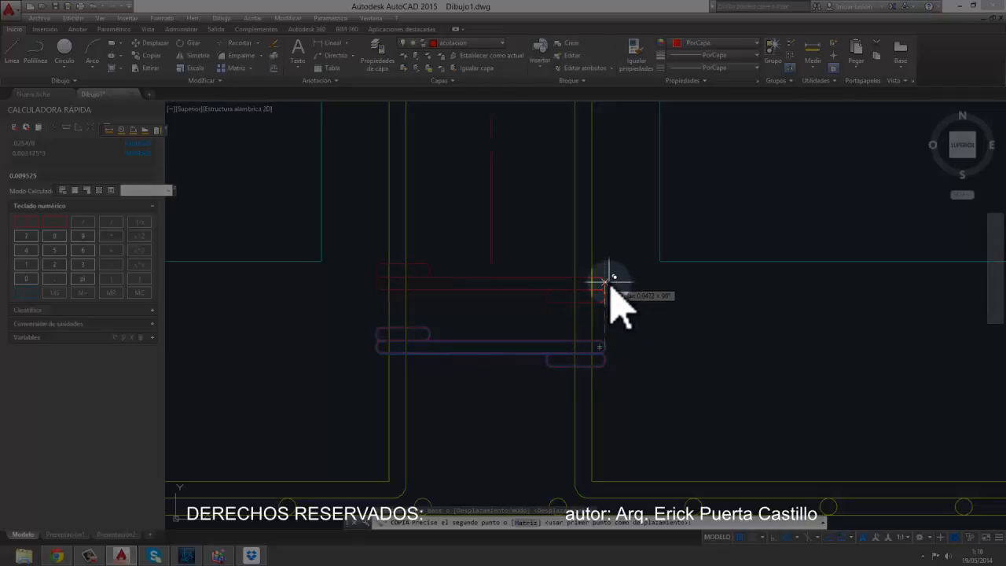
{"action": "type", "text": "0.05"}
{"action": "key", "text": "Return"}
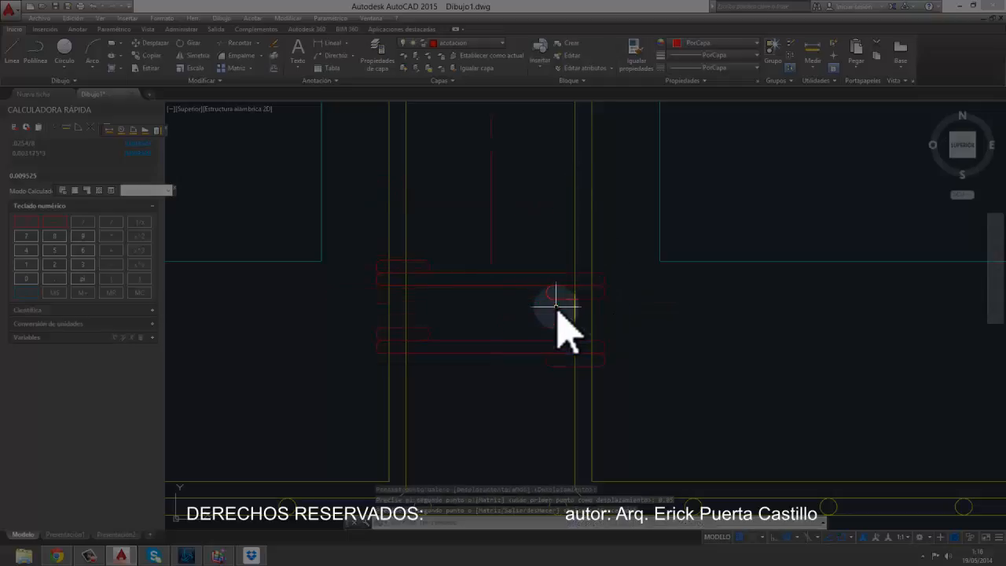
Step: Copy the upper stirrup three more times up the column at the same spacing as the two existing ones
{"action": "left_click", "coordinate": [561, 315]}
{"action": "left_click", "coordinate": [511, 269]}
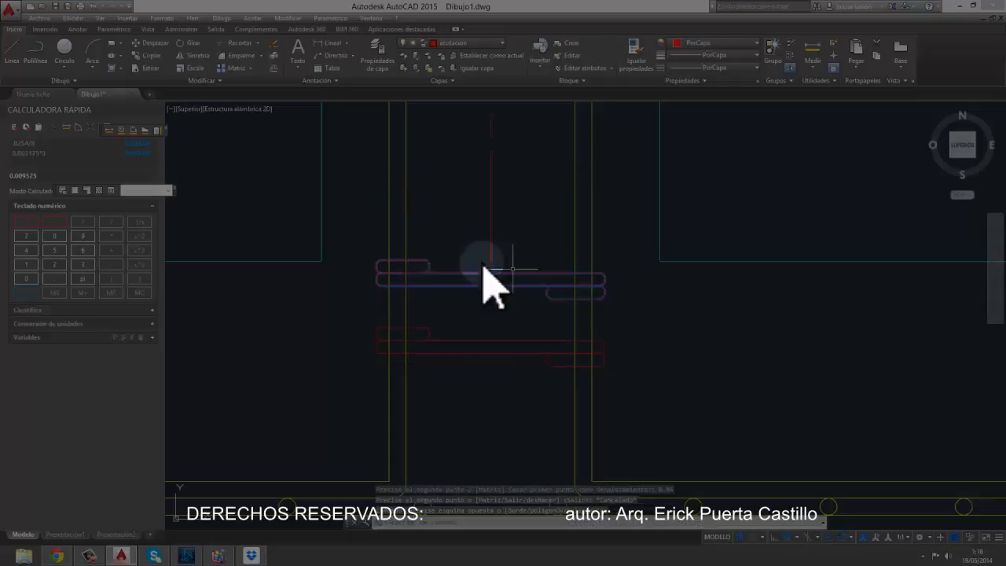
{"action": "left_click", "coordinate": [148, 55]}
{"action": "left_click", "coordinate": [492, 346]}
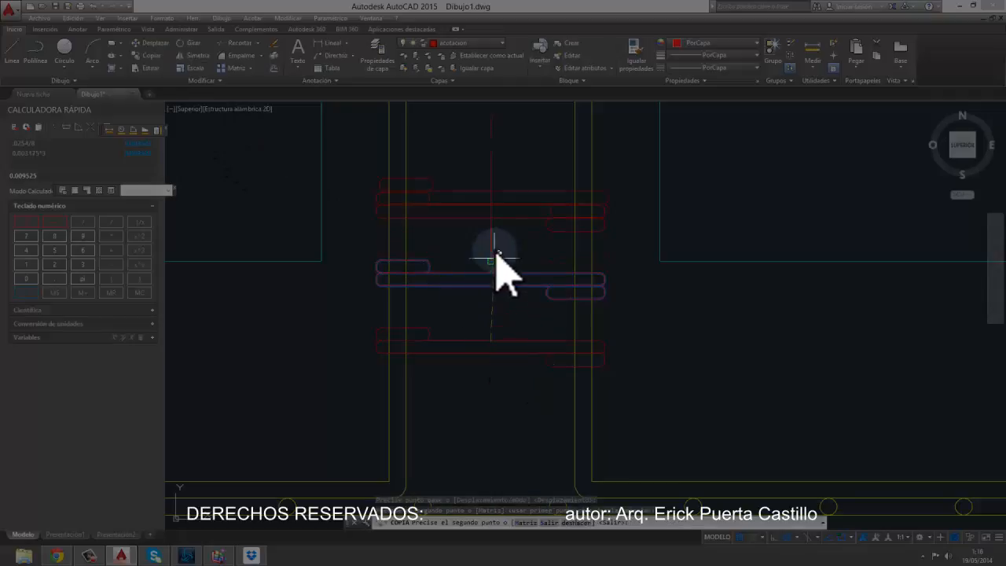
{"action": "left_click", "coordinate": [494, 203]}
{"action": "mouse_move", "coordinate": [494, 202]}
{"action": "middle_mouse_down"}
{"action": "mouse_move", "coordinate": [507, 226]}
{"action": "mouse_move", "coordinate": [495, 355]}
{"action": "middle_mouse_up"}
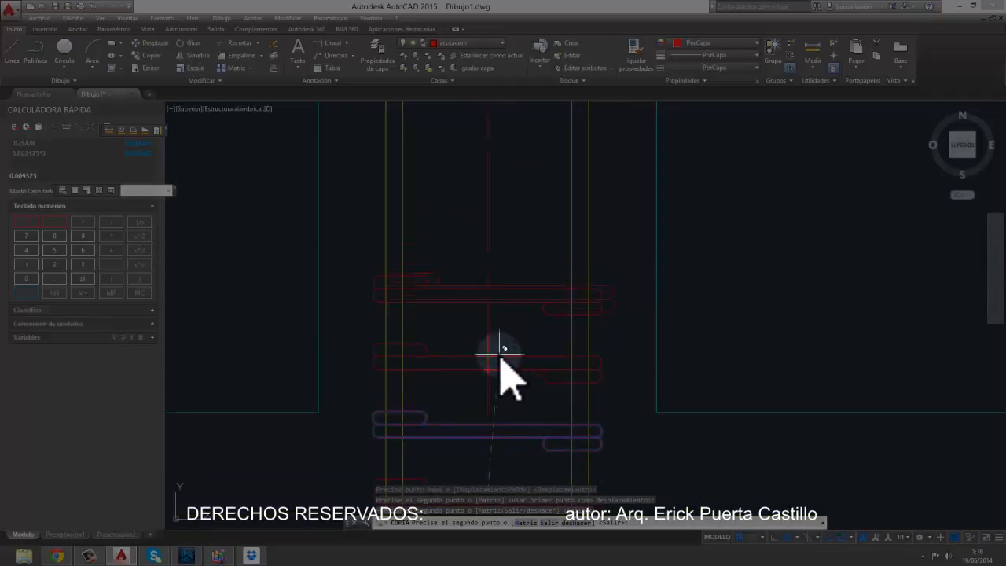
{"action": "scroll", "coordinate": [485, 321], "scroll_direction": "down", "scroll_amount": 3}
{"action": "scroll", "coordinate": [491, 332], "scroll_direction": "up", "scroll_amount": 4}
{"action": "key", "text": "Escape"}
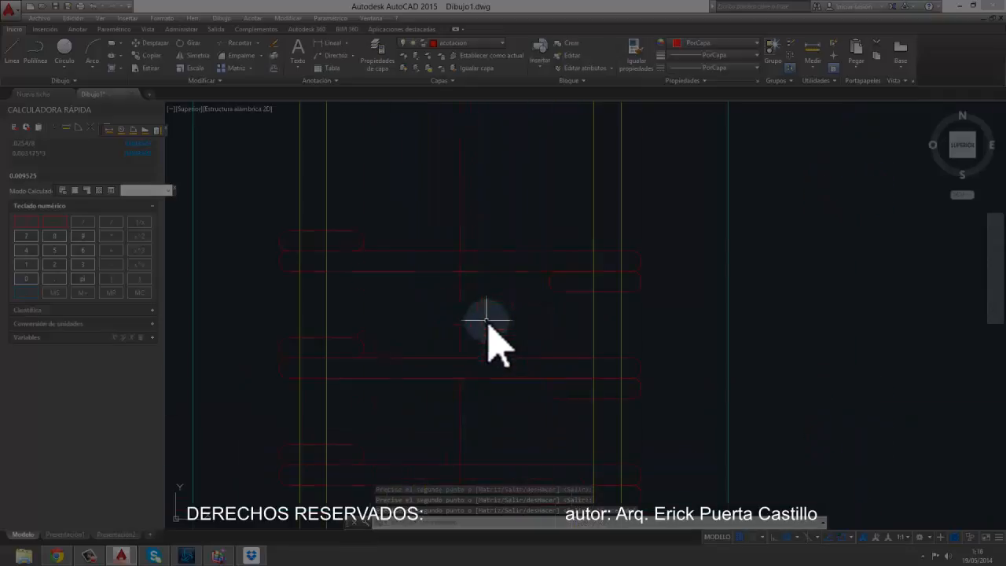
Step: Try to copy the topmost stirrup 0.1 up the column
{"action": "left_click", "coordinate": [549, 241]}
{"action": "left_click", "coordinate": [377, 267]}
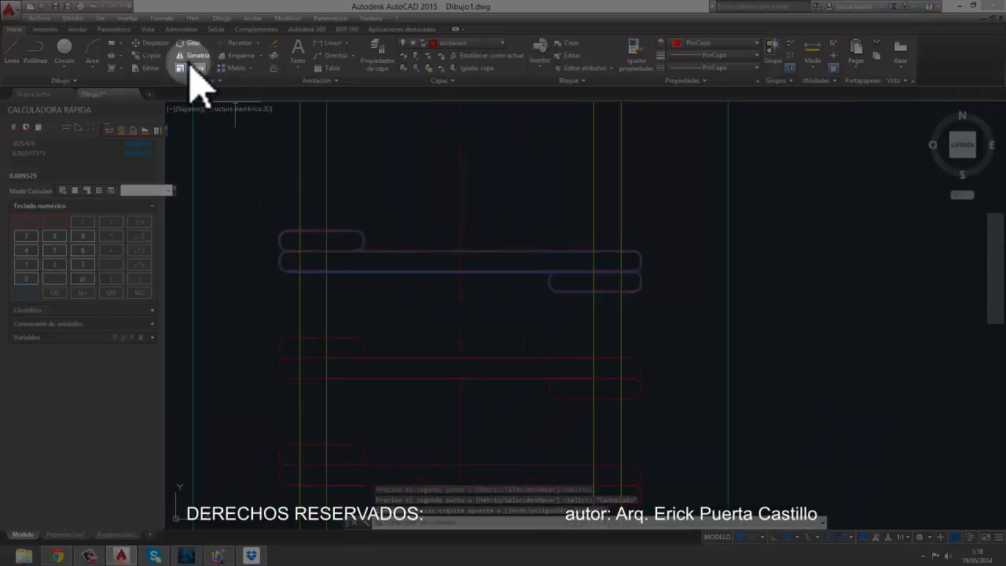
{"action": "left_click", "coordinate": [152, 55]}
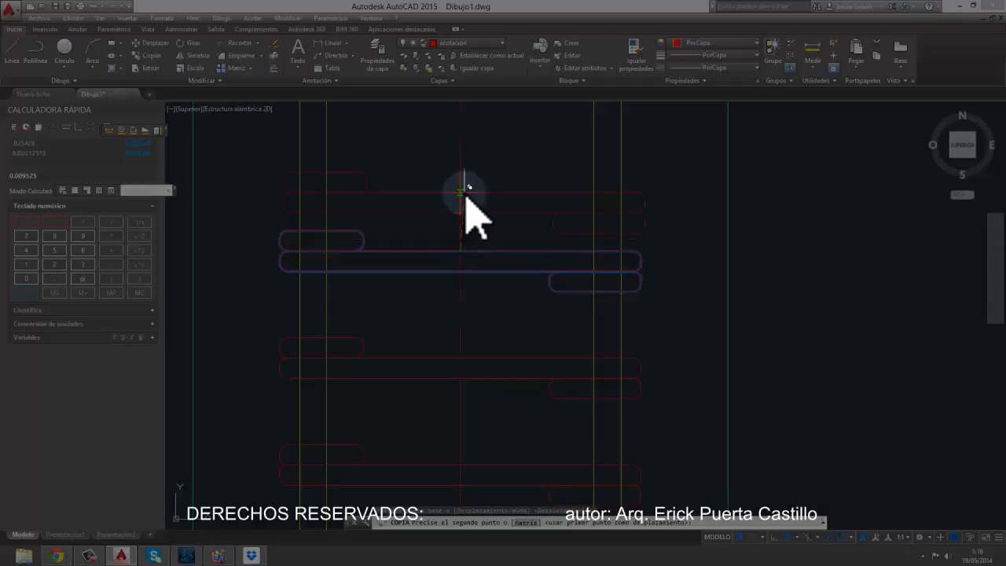
{"action": "left_click", "coordinate": [465, 197]}
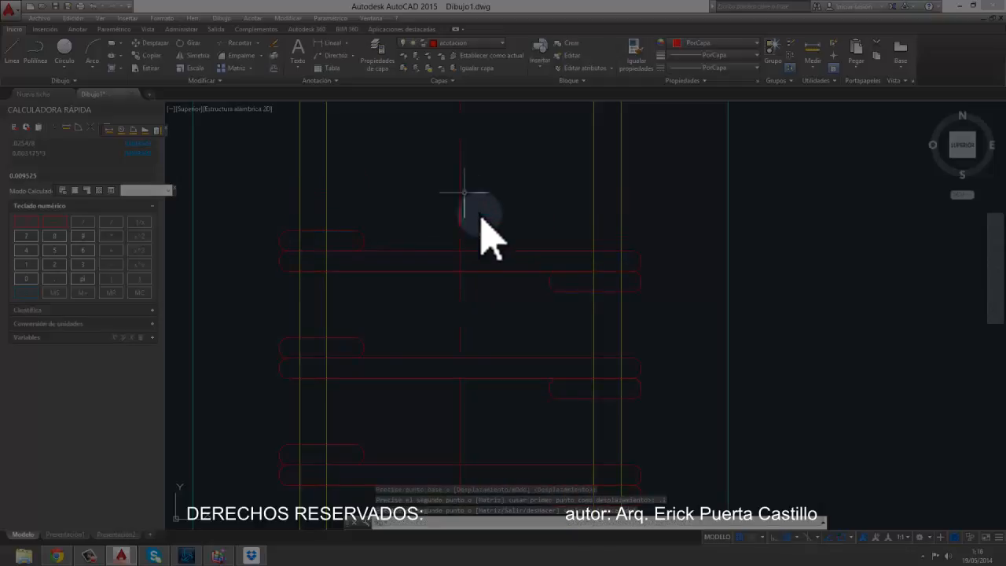
{"action": "scroll", "coordinate": [475, 260], "scroll_direction": "up", "scroll_amount": 5}
{"action": "scroll", "coordinate": [483, 279], "scroll_direction": "down", "scroll_amount": 6}
{"action": "key", "text": "Escape"}
{"action": "left_click", "coordinate": [491, 243]}
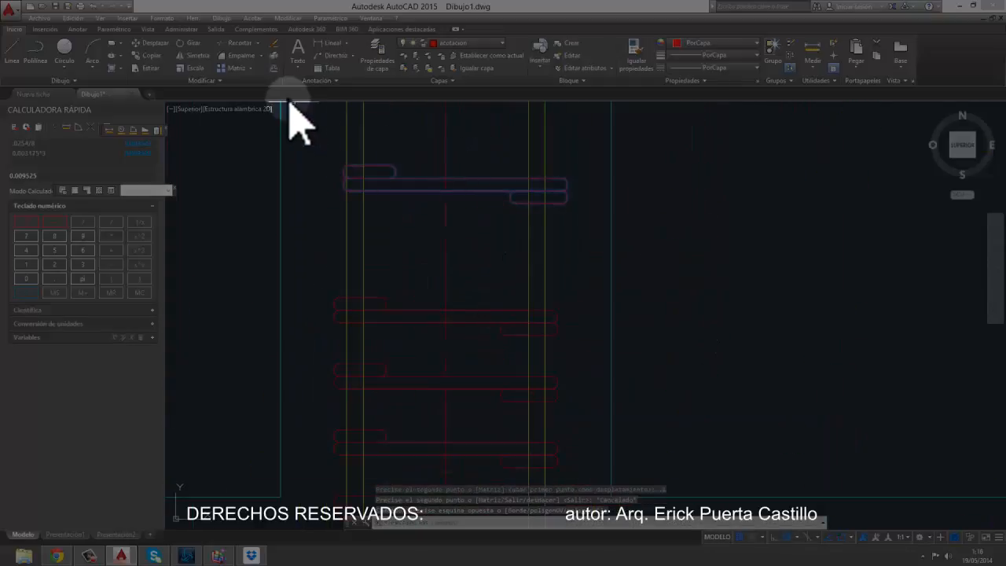
Step: Undo the last stirrup copy
{"action": "scroll", "coordinate": [435, 230], "scroll_direction": "up", "scroll_amount": 2}
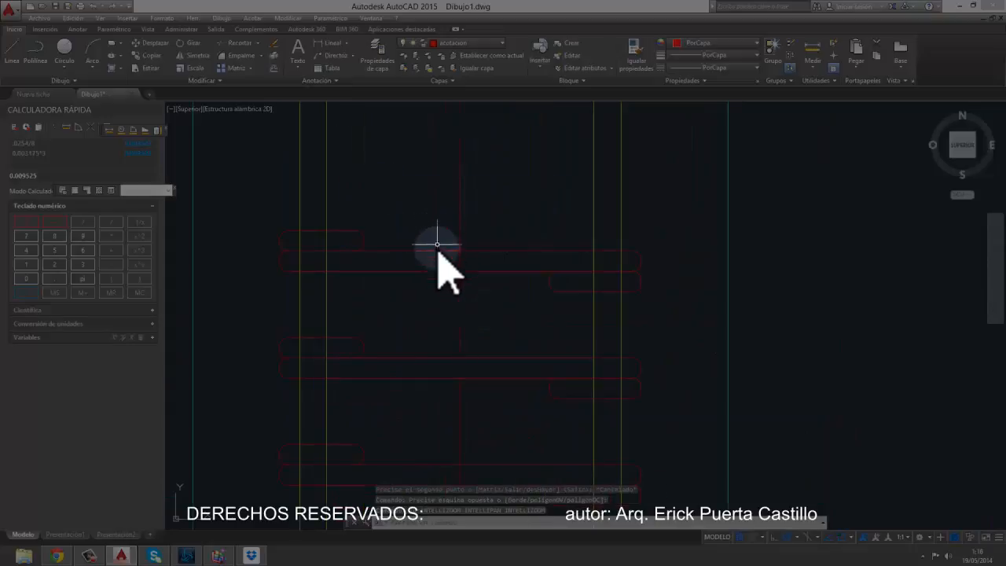
{"action": "scroll", "coordinate": [437, 243], "scroll_direction": "down", "scroll_amount": 3}
{"action": "scroll", "coordinate": [469, 215], "scroll_direction": "up", "scroll_amount": 4}
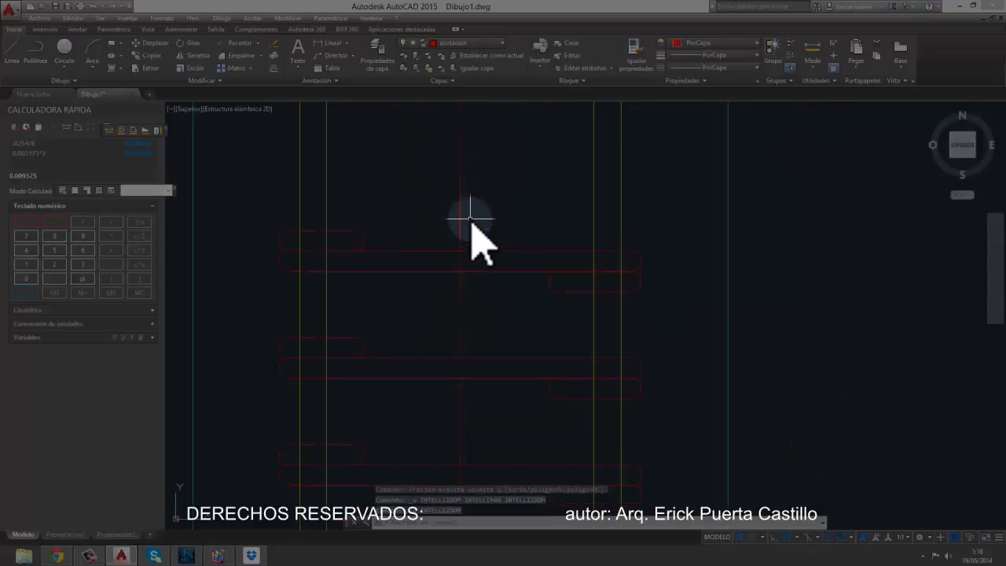
{"action": "scroll", "coordinate": [470, 218], "scroll_direction": "down", "scroll_amount": 4}
{"action": "scroll", "coordinate": [474, 236], "scroll_direction": "up", "scroll_amount": 3}
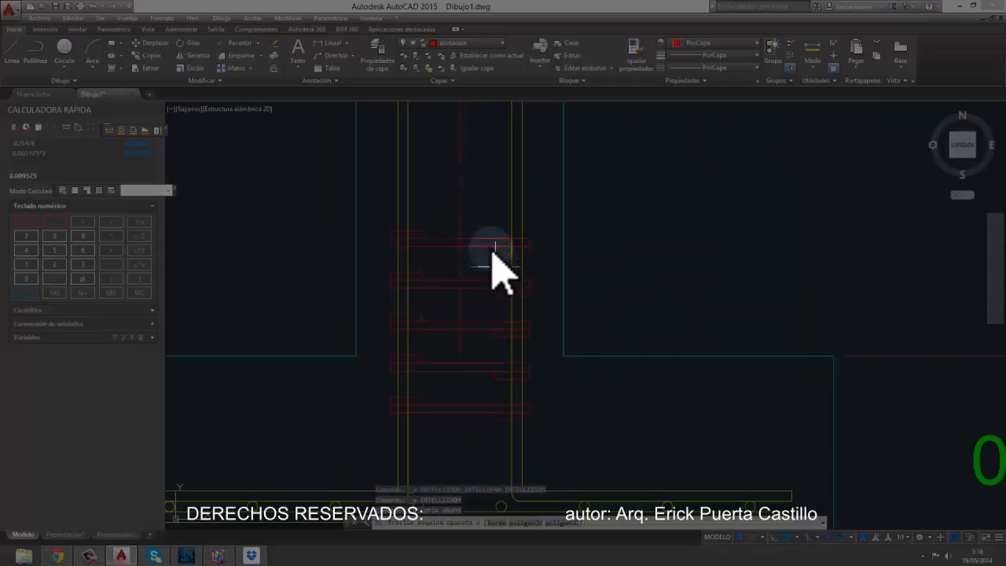
Step: Copy the topmost stirrup 0.1 straight up along the column axis
{"action": "left_click", "coordinate": [493, 250]}
{"action": "left_click", "coordinate": [151, 56]}
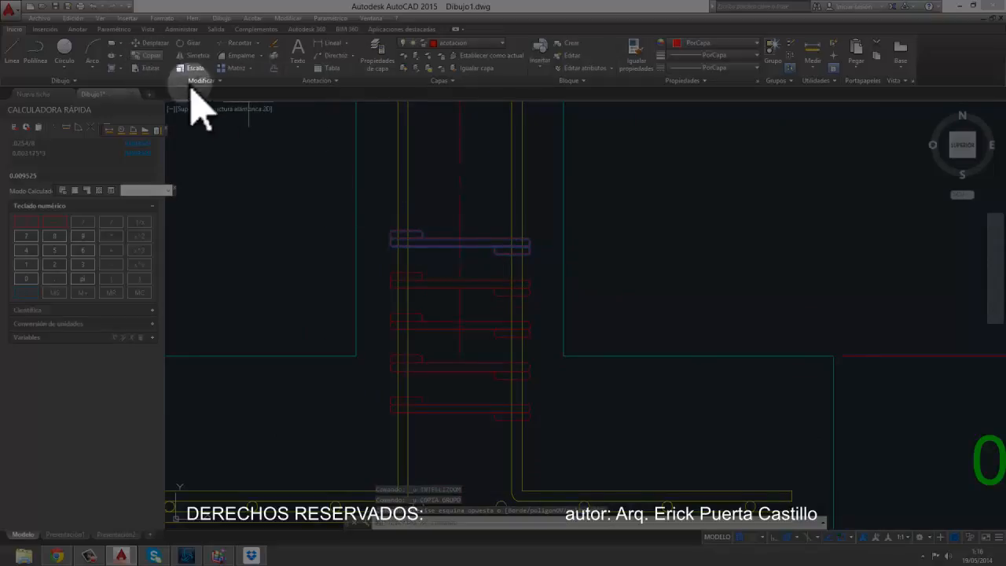
{"action": "left_click", "coordinate": [461, 246]}
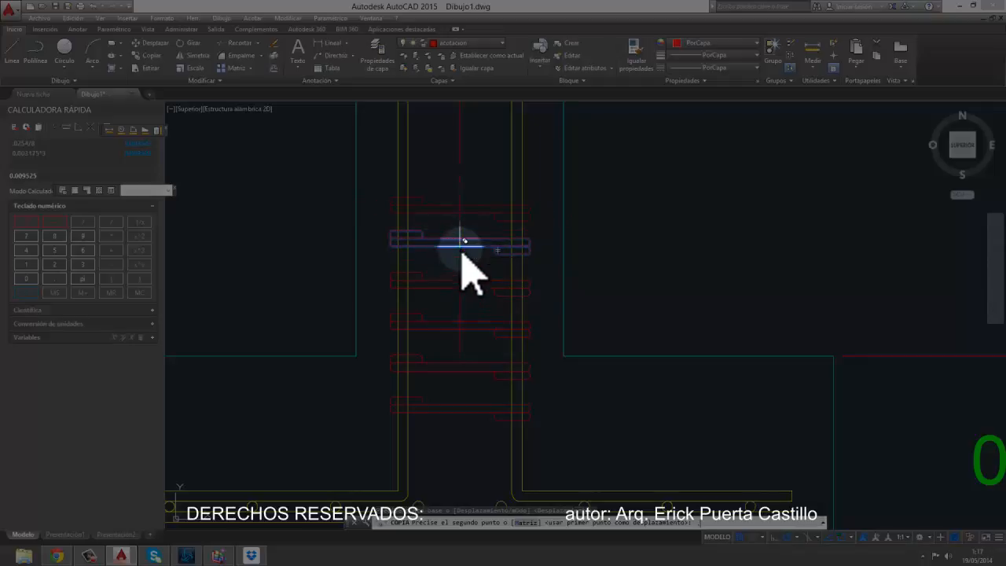
{"action": "left_click", "coordinate": [461, 242]}
{"action": "middle_click_drag", "start_coordinate": [429, 175], "coordinate": [460, 359]}
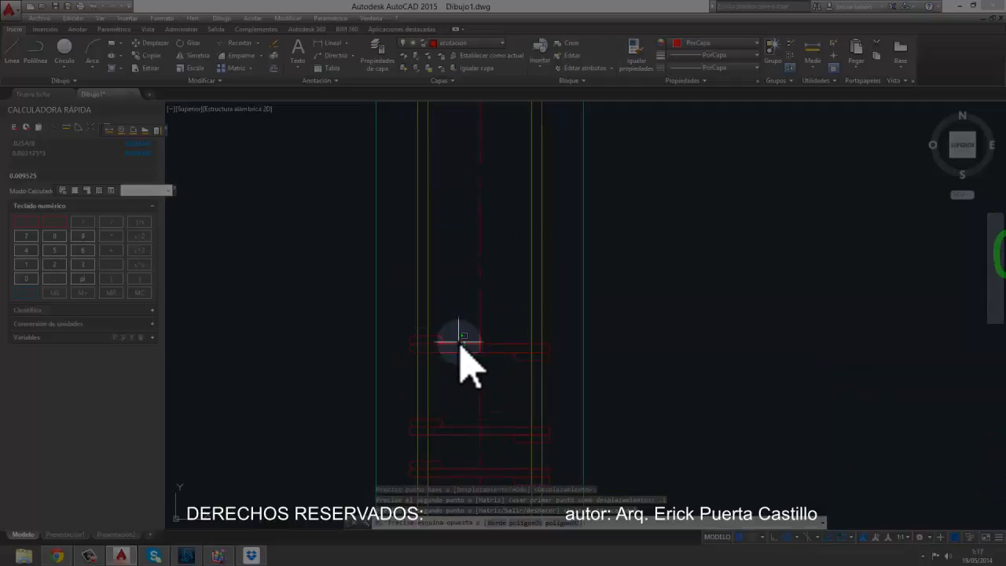
Step: Repeat the topmost stirrup four times at 0.1 spacing up to just below the beam section
{"action": "left_click", "coordinate": [450, 348]}
{"action": "left_click", "coordinate": [150, 55]}
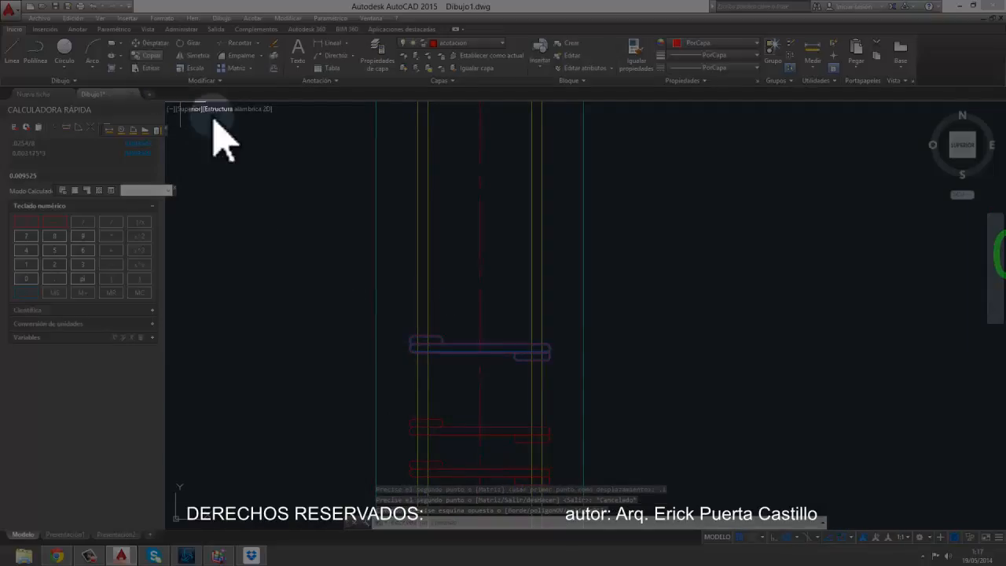
{"action": "left_click", "coordinate": [479, 429]}
{"action": "left_click", "coordinate": [481, 340]}
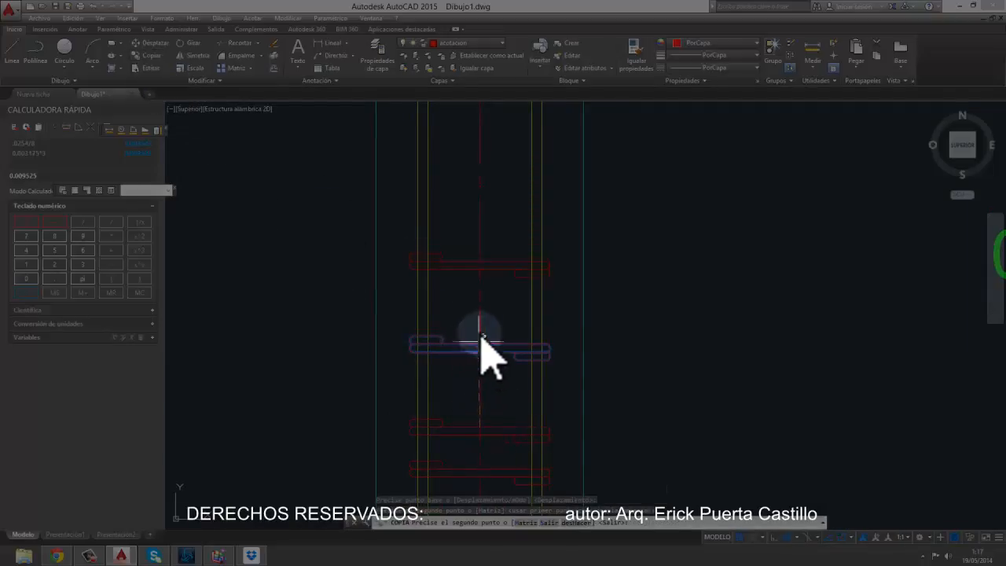
{"action": "left_click", "coordinate": [482, 269]}
{"action": "middle_click_drag", "start_coordinate": [482, 270], "coordinate": [481, 393]}
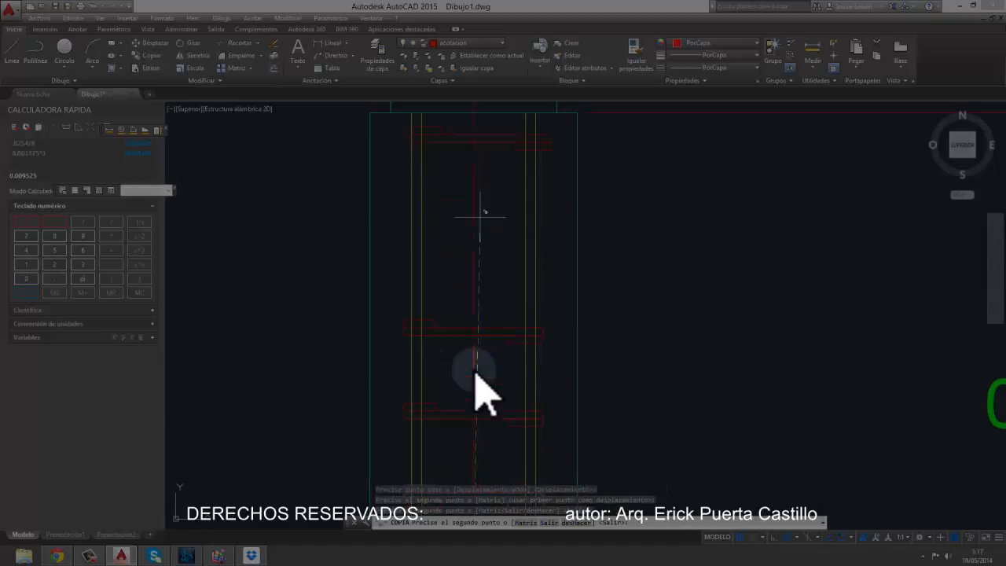
{"action": "left_click", "coordinate": [474, 324]}
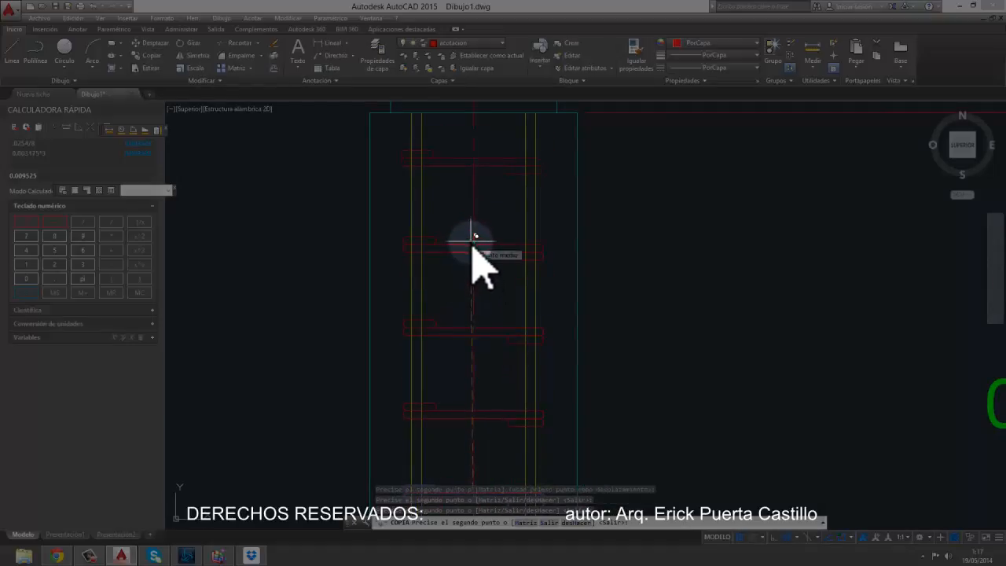
{"action": "left_click", "coordinate": [471, 242]}
{"action": "scroll", "coordinate": [455, 312], "scroll_direction": "down", "scroll_amount": 6}
{"action": "middle_click_drag", "start_coordinate": [460, 323], "coordinate": [436, 371]}
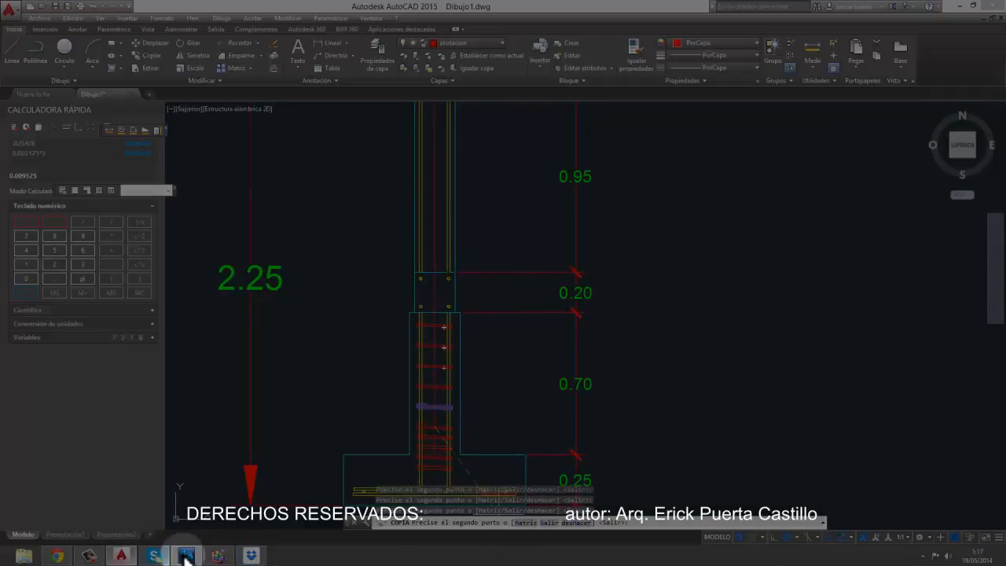
{"action": "left_click", "coordinate": [89, 556]}
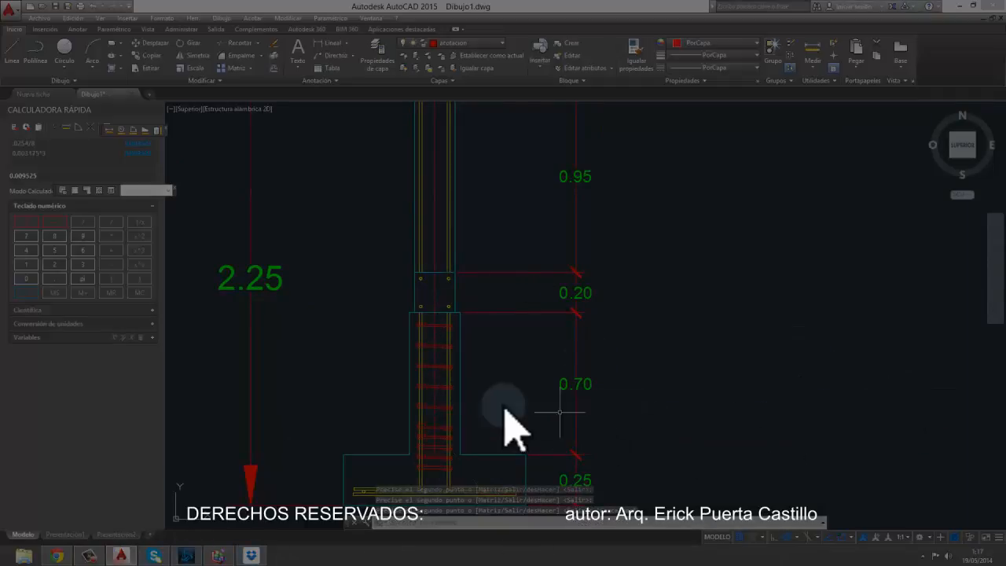
Step: Copy the two highest stirrups below the beam section to the column directly above it, centred on the column axis
{"action": "mouse_move", "coordinate": [502, 426]}
{"action": "middle_mouse_down"}
{"action": "mouse_move", "coordinate": [507, 337]}
{"action": "mouse_move", "coordinate": [512, 415]}
{"action": "middle_mouse_up"}
{"action": "scroll", "coordinate": [473, 346], "scroll_direction": "up", "scroll_amount": 2}
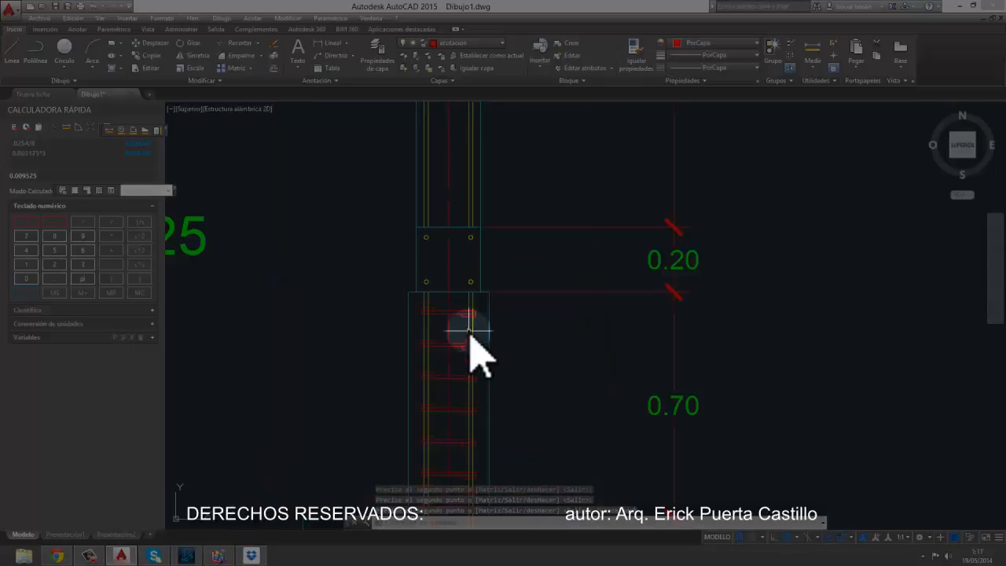
{"action": "scroll", "coordinate": [468, 331], "scroll_direction": "up", "scroll_amount": 2}
{"action": "left_click", "coordinate": [462, 314]}
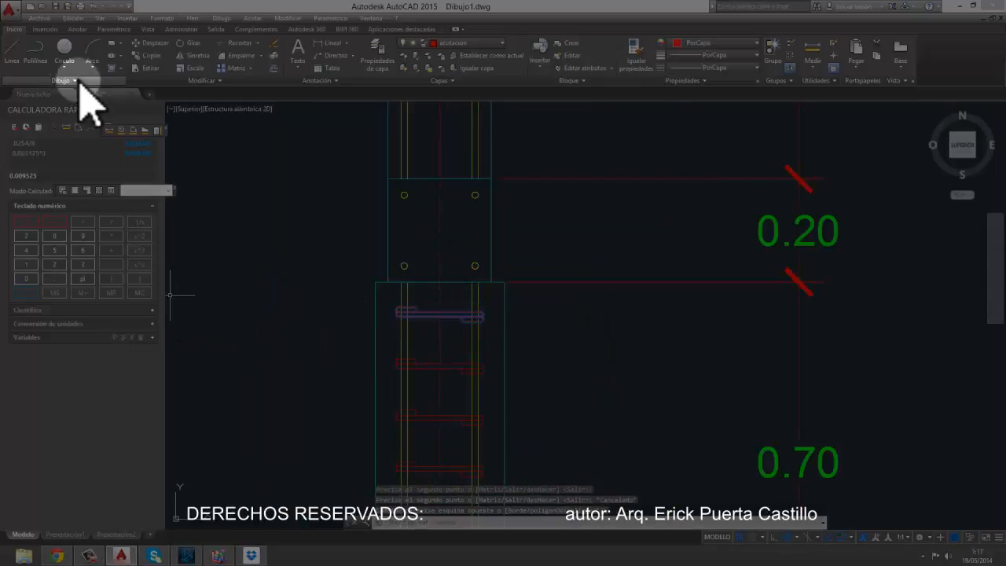
{"action": "left_click", "coordinate": [461, 385]}
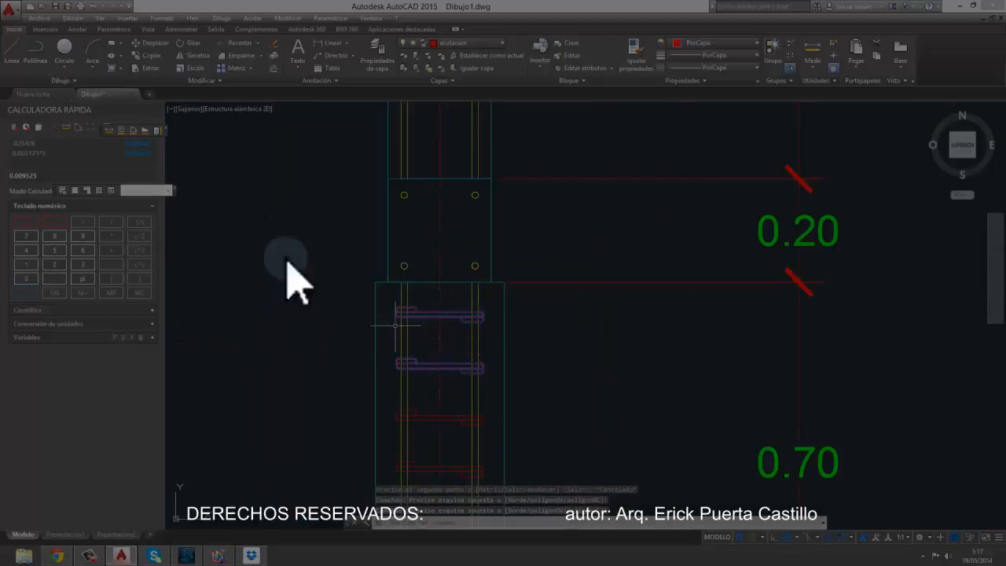
{"action": "left_click", "coordinate": [146, 55]}
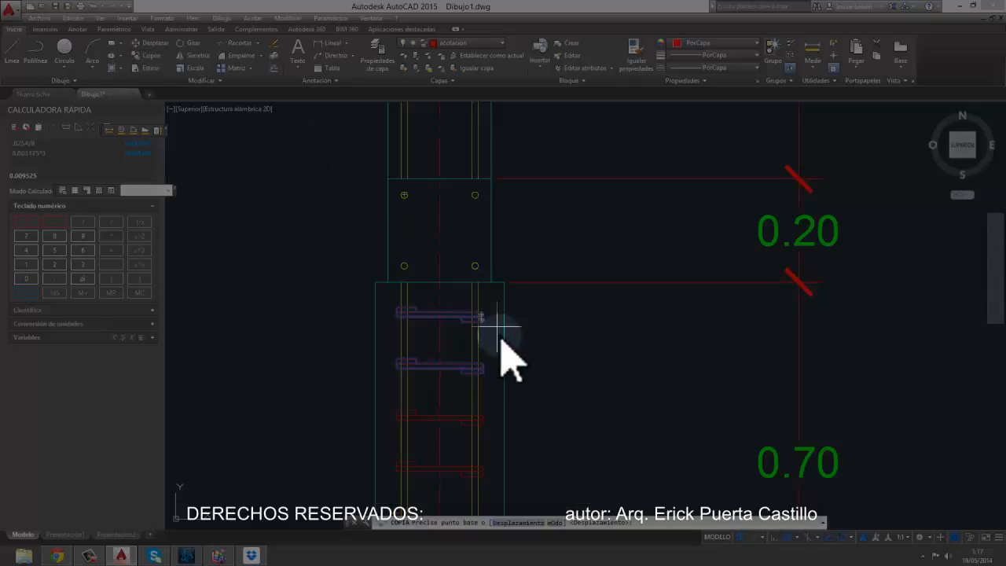
{"action": "left_click", "coordinate": [442, 355]}
{"action": "scroll", "coordinate": [416, 256], "scroll_direction": "up", "scroll_amount": 1}
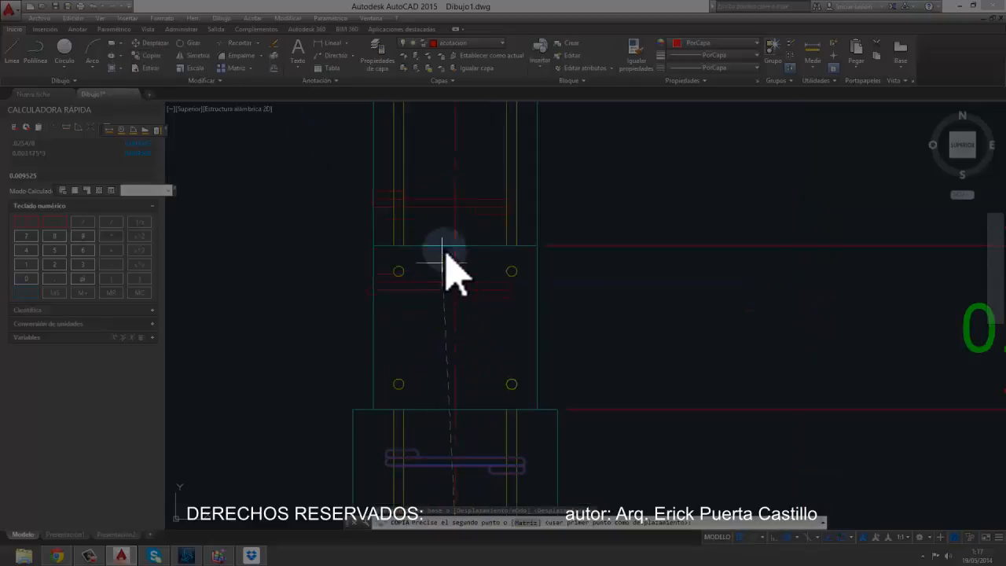
{"action": "left_click", "coordinate": [455, 200]}
{"action": "scroll", "coordinate": [455, 201], "scroll_direction": "down", "scroll_amount": 2}
{"action": "middle_click_drag", "start_coordinate": [457, 210], "coordinate": [458, 280]}
{"action": "key", "text": "Escape"}
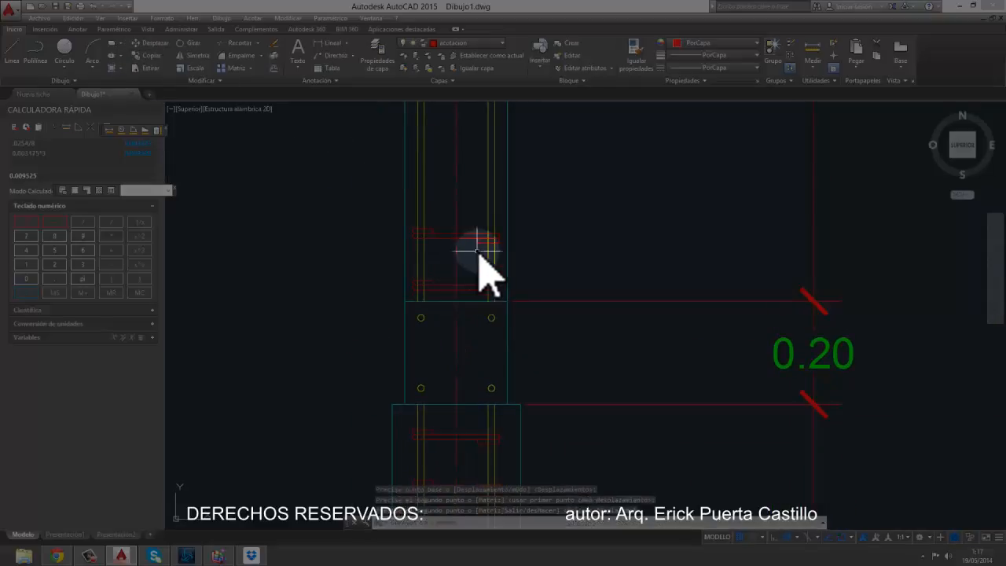
Step: Repeat the upper of the two copied stirrups at the same spacing up to the top of the column
{"action": "scroll", "coordinate": [477, 250], "scroll_direction": "up", "scroll_amount": 2}
{"action": "left_click", "coordinate": [475, 249]}
{"action": "left_click", "coordinate": [459, 203]}
{"action": "middle_click_drag", "start_coordinate": [348, 167], "coordinate": [346, 289]}
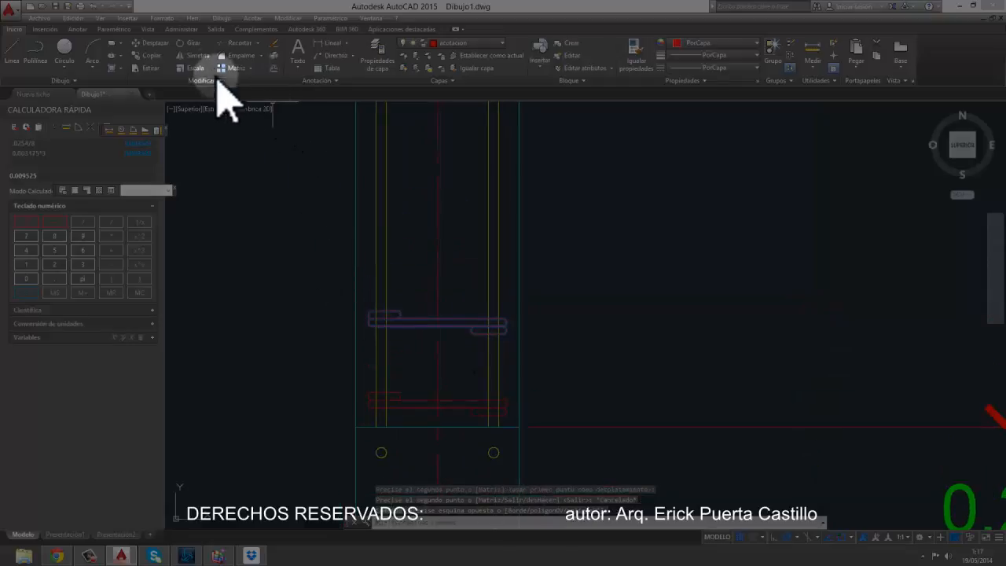
{"action": "key", "text": "Return"}
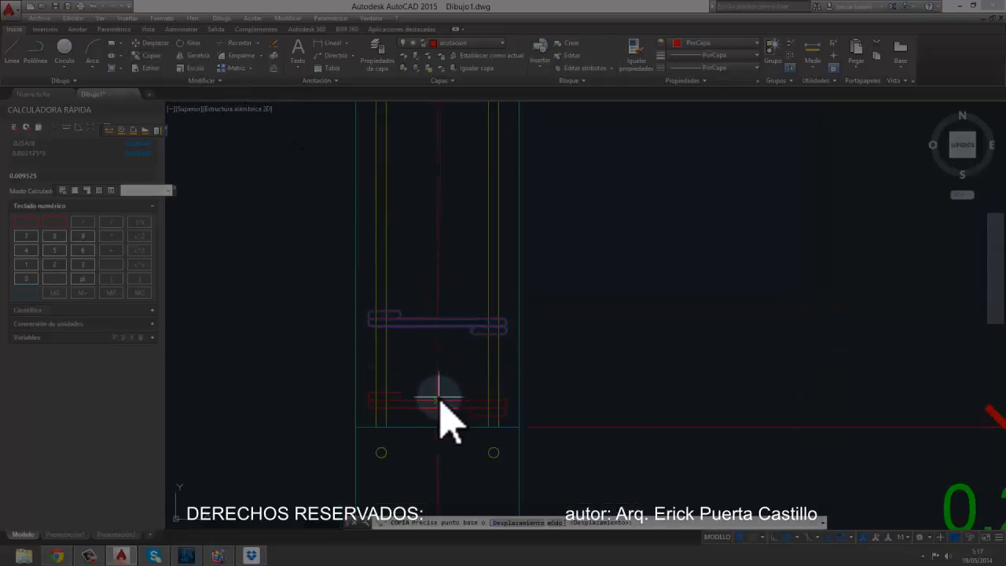
{"action": "left_click", "coordinate": [438, 399]}
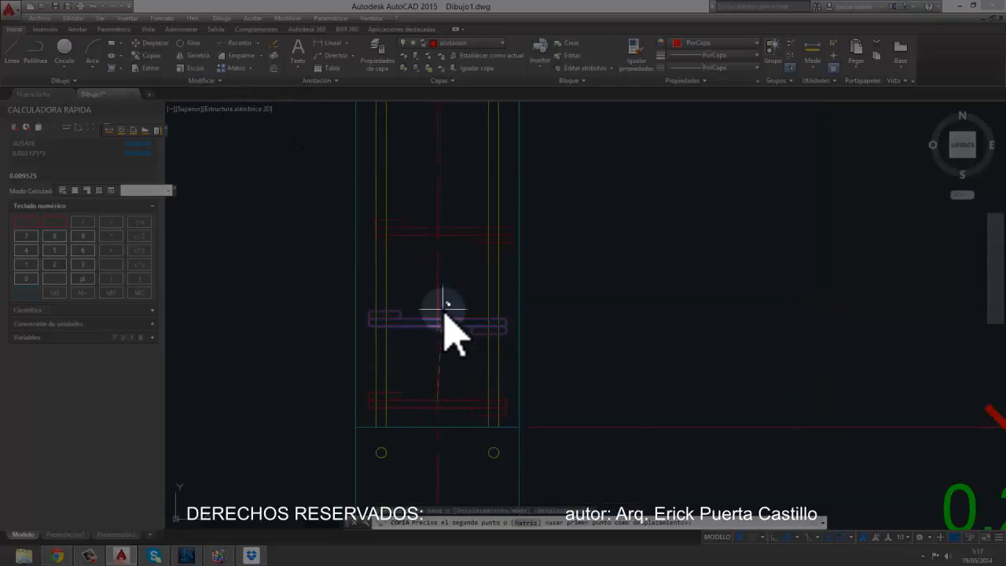
{"action": "left_click", "coordinate": [442, 232]}
{"action": "middle_click_drag", "start_coordinate": [442, 232], "coordinate": [454, 353]}
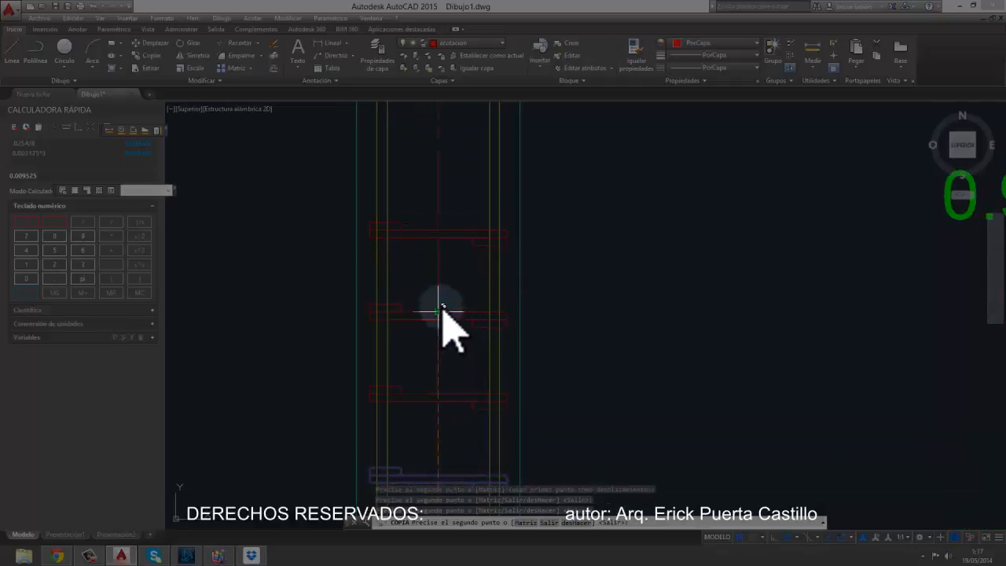
{"action": "mouse_move", "coordinate": [441, 308]}
{"action": "middle_mouse_down"}
{"action": "mouse_move", "coordinate": [444, 363]}
{"action": "mouse_move", "coordinate": [449, 287]}
{"action": "mouse_move", "coordinate": [472, 318]}
{"action": "middle_mouse_up"}
{"action": "left_click", "coordinate": [437, 345]}
{"action": "scroll", "coordinate": [437, 346], "scroll_direction": "down", "scroll_amount": 3}
{"action": "scroll", "coordinate": [448, 287], "scroll_direction": "up", "scroll_amount": 3}
{"action": "left_click", "coordinate": [455, 318]}
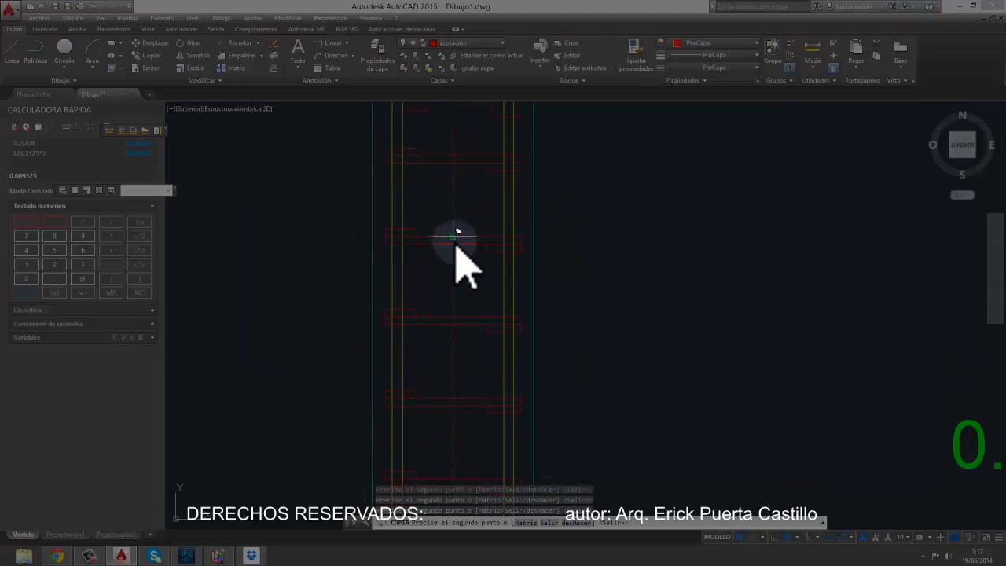
{"action": "key", "text": "Escape"}
{"action": "scroll", "coordinate": [479, 338], "scroll_direction": "down", "scroll_amount": 5}
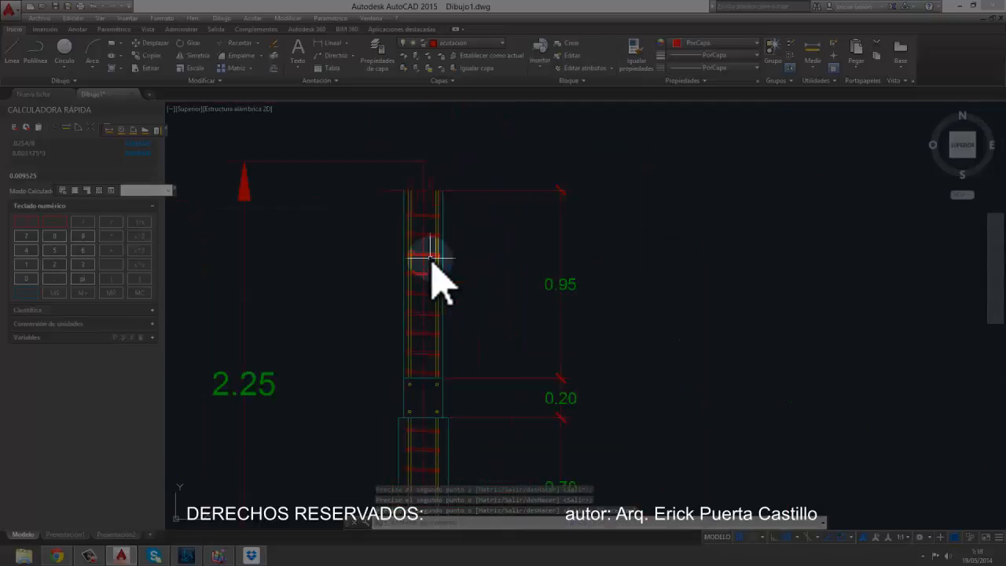
Step: Draw a rectangle over the beam section outline, from its upper-left corner to its lower-right corner
{"action": "scroll", "coordinate": [424, 389], "scroll_direction": "up", "scroll_amount": 5}
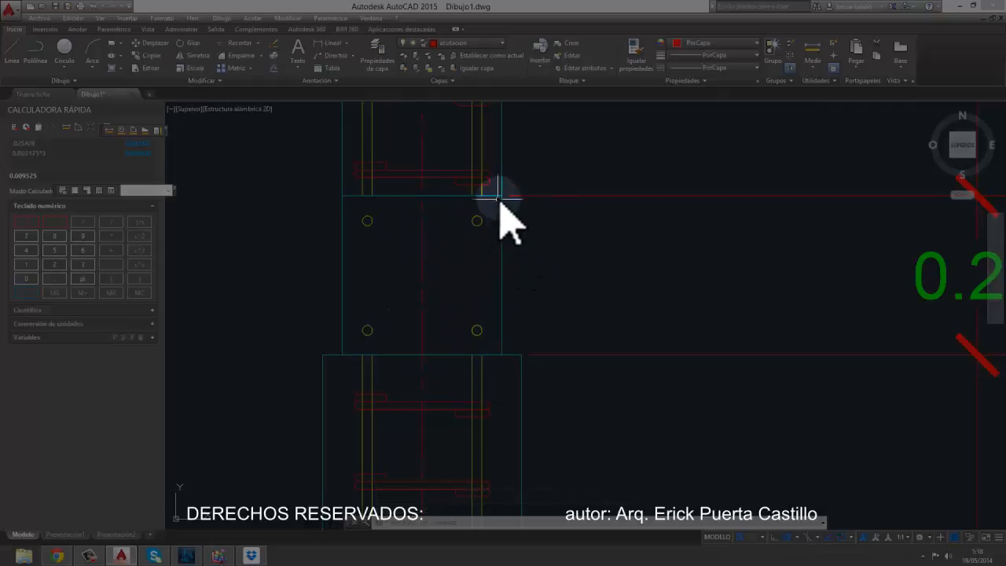
{"action": "left_click", "coordinate": [113, 43]}
{"action": "left_click", "coordinate": [342, 196]}
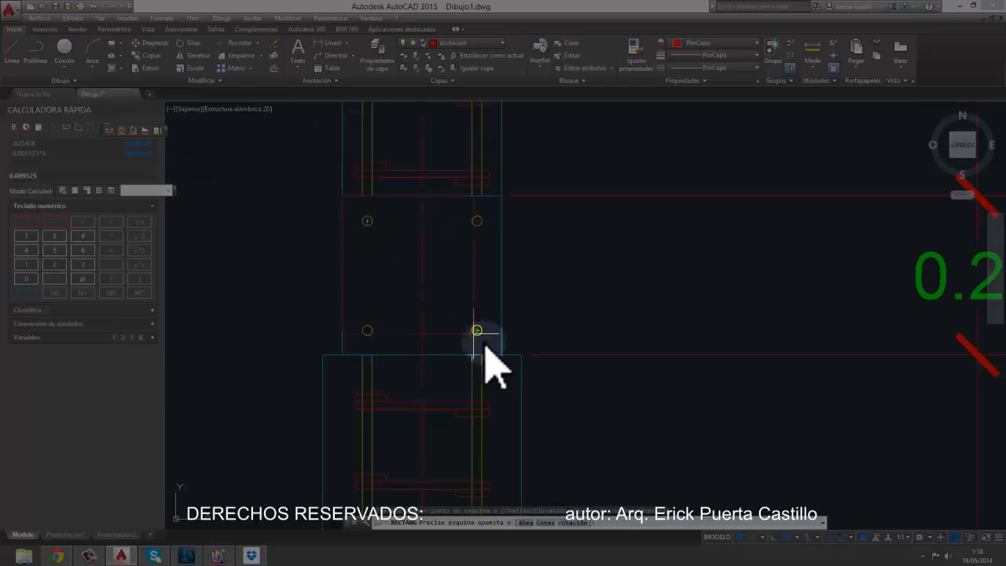
{"action": "left_click", "coordinate": [502, 355]}
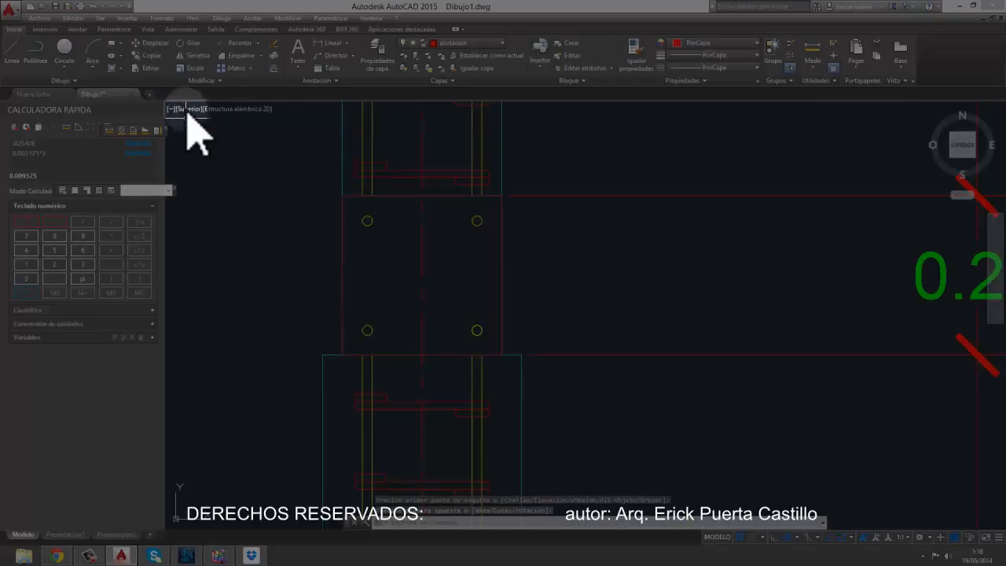
Step: Offset the rectangle over the beam section outline inward by 0.025
{"action": "left_click", "coordinate": [275, 68]}
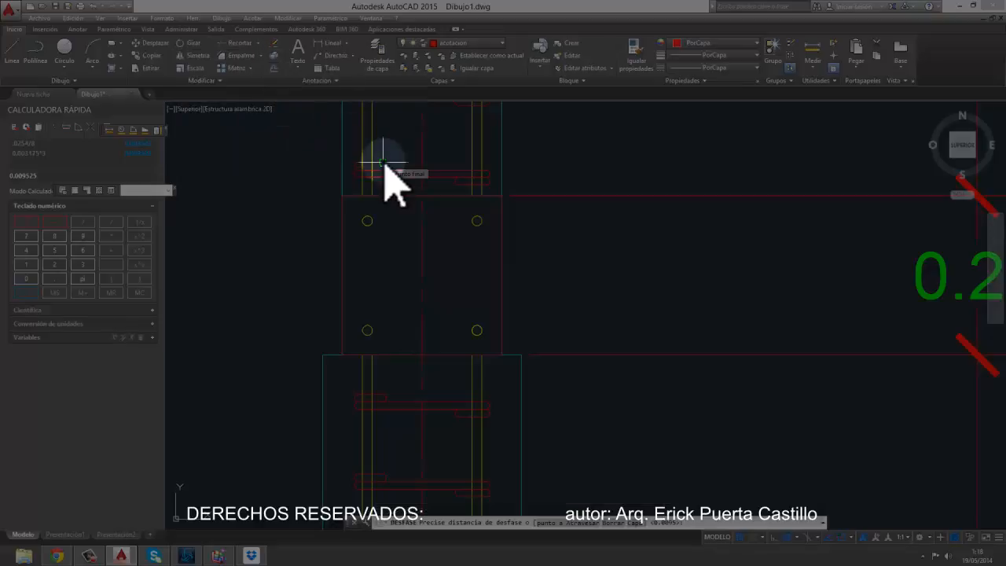
{"action": "key", "text": "Return"}
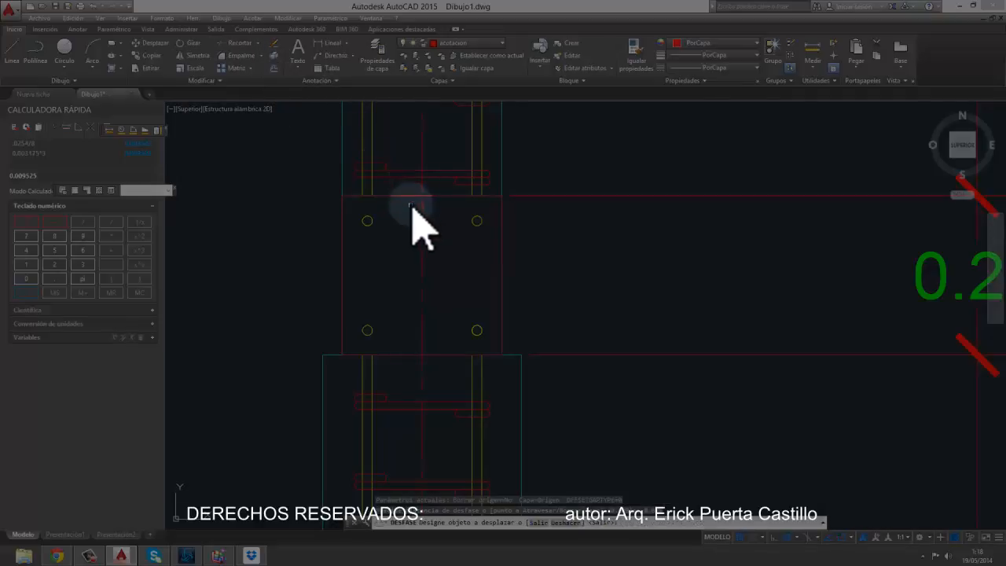
{"action": "left_click", "coordinate": [410, 197]}
{"action": "left_click", "coordinate": [403, 228]}
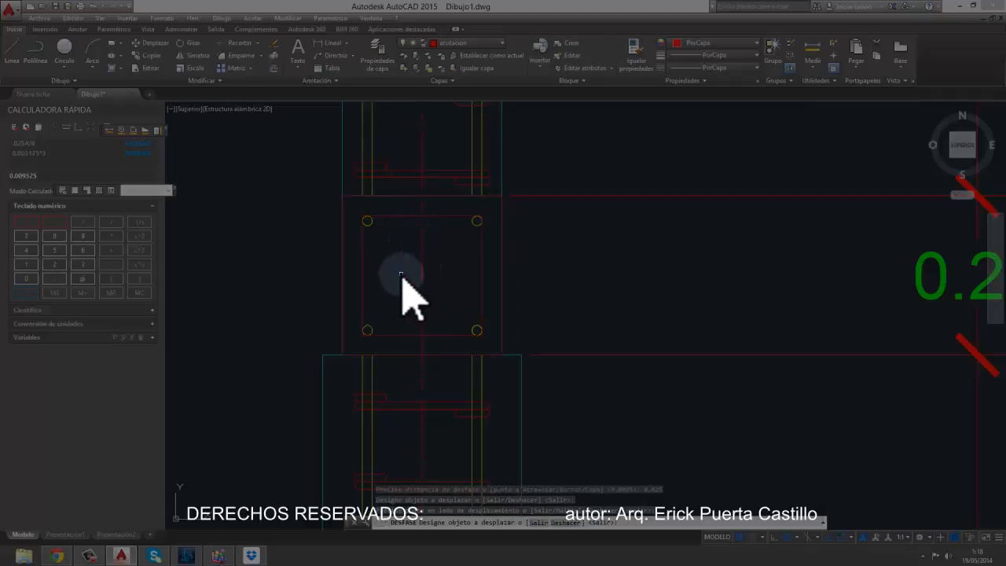
{"action": "key", "text": "Return"}
Step: Offset the inner rectangle outward by 0.0125 to form the stirrup's thickness
{"action": "key", "text": "Return"}
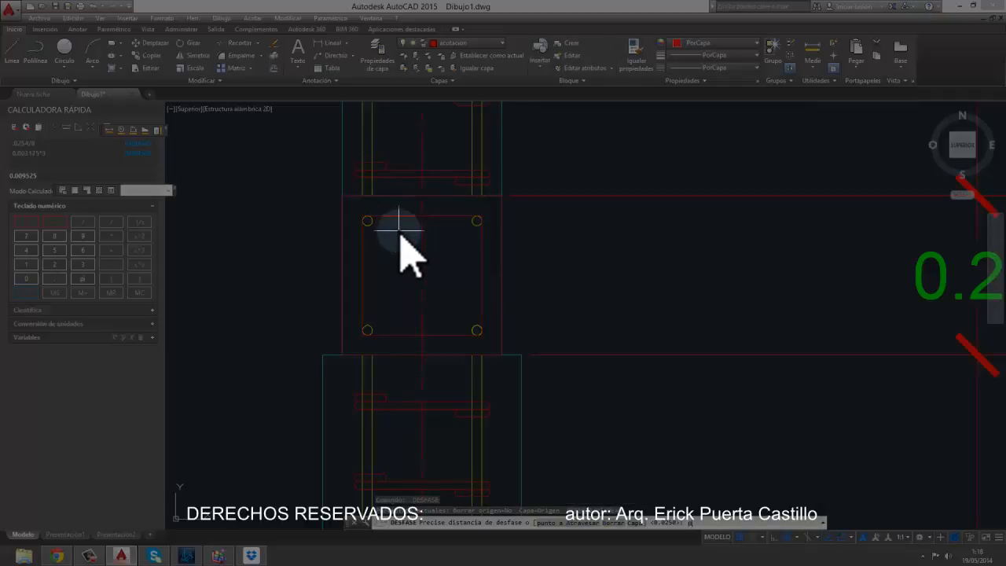
{"action": "type", "text": "0.012"}
{"action": "key", "text": "Return"}
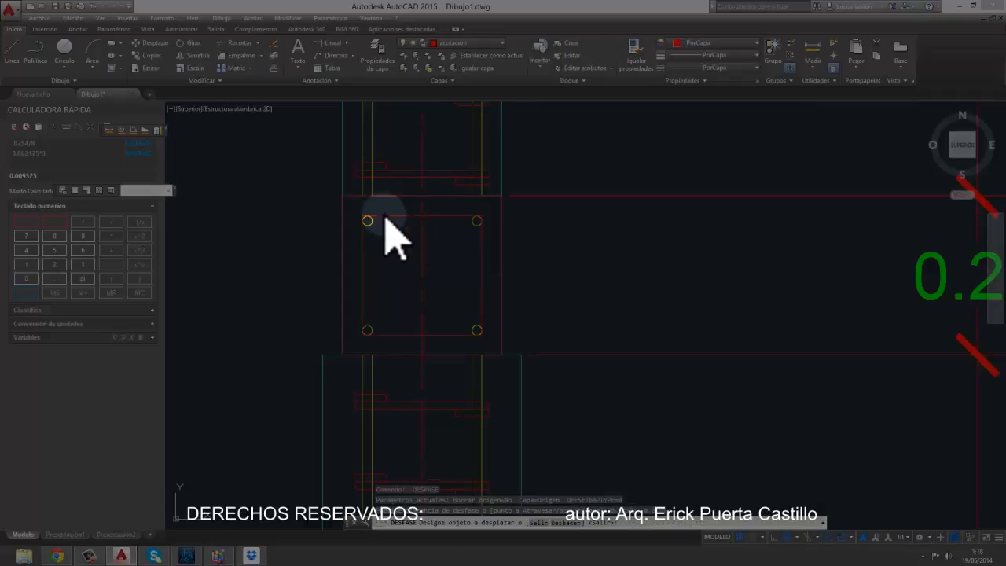
{"action": "left_click", "coordinate": [365, 215]}
{"action": "left_click", "coordinate": [308, 206]}
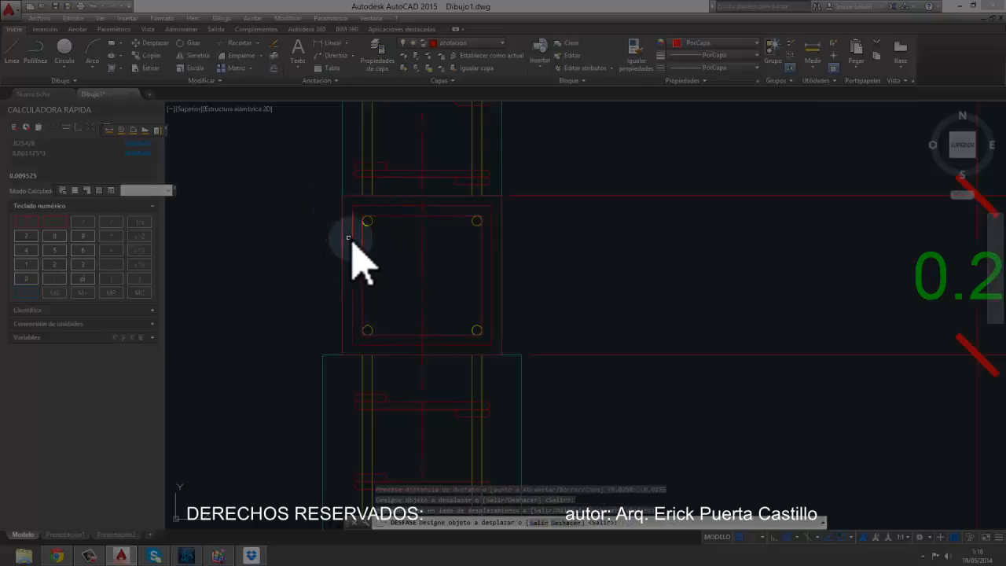
{"action": "key", "text": "Escape"}
Step: Delete the rectangle drawn over the beam section outline, keeping the two offset rectangles
{"action": "left_click", "coordinate": [364, 196]}
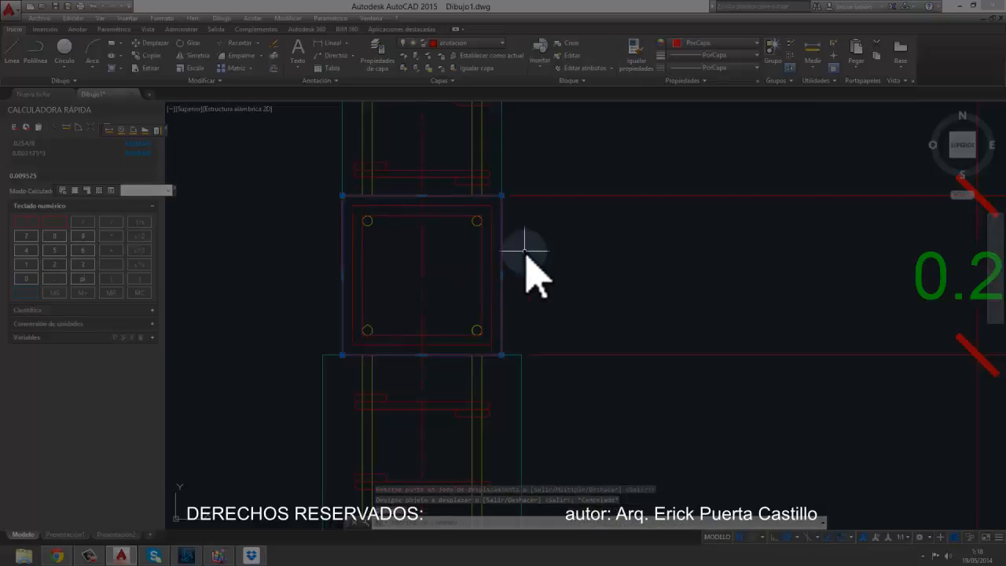
{"action": "scroll", "coordinate": [527, 256], "scroll_direction": "up", "scroll_amount": 2}
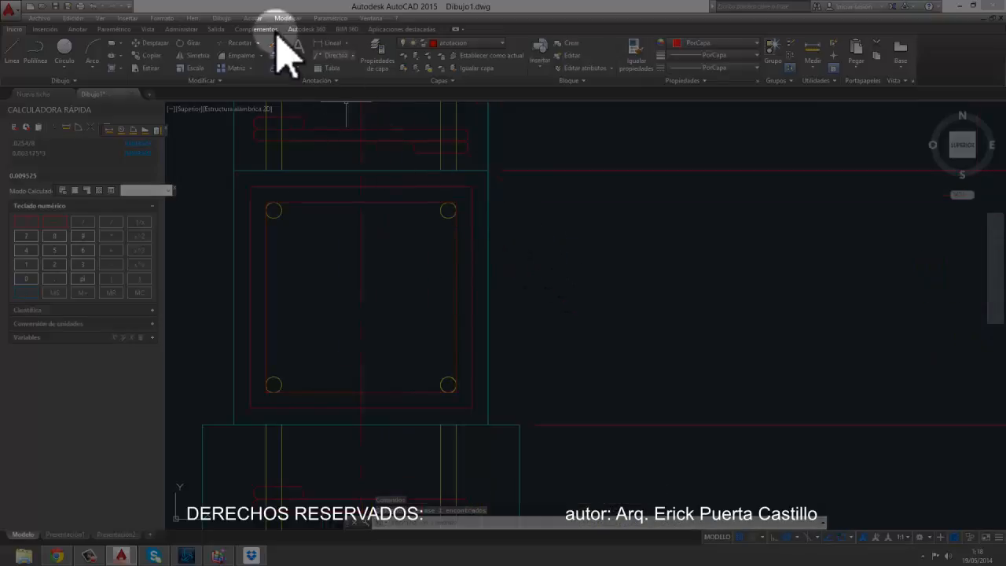
{"action": "key", "text": "Escape"}
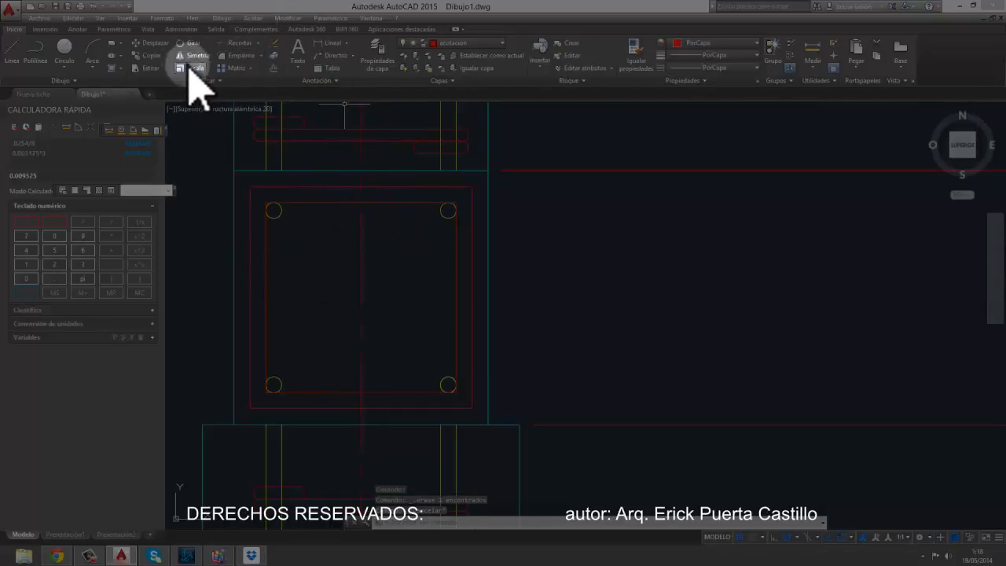
Step: Match the two stirrup rectangles to the properties of the upper-right rebar circle
{"action": "left_click", "coordinate": [632, 52]}
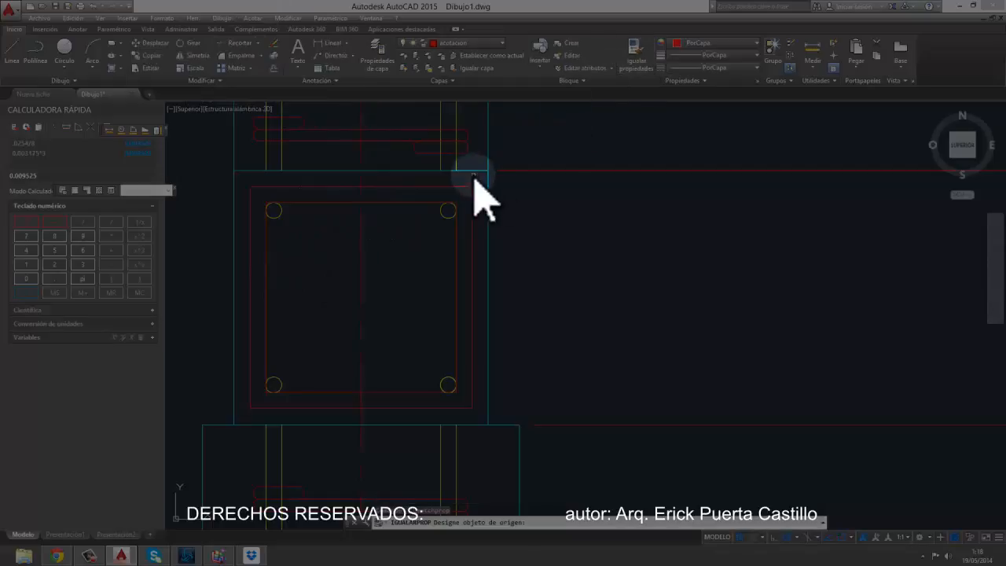
{"action": "left_click", "coordinate": [445, 213]}
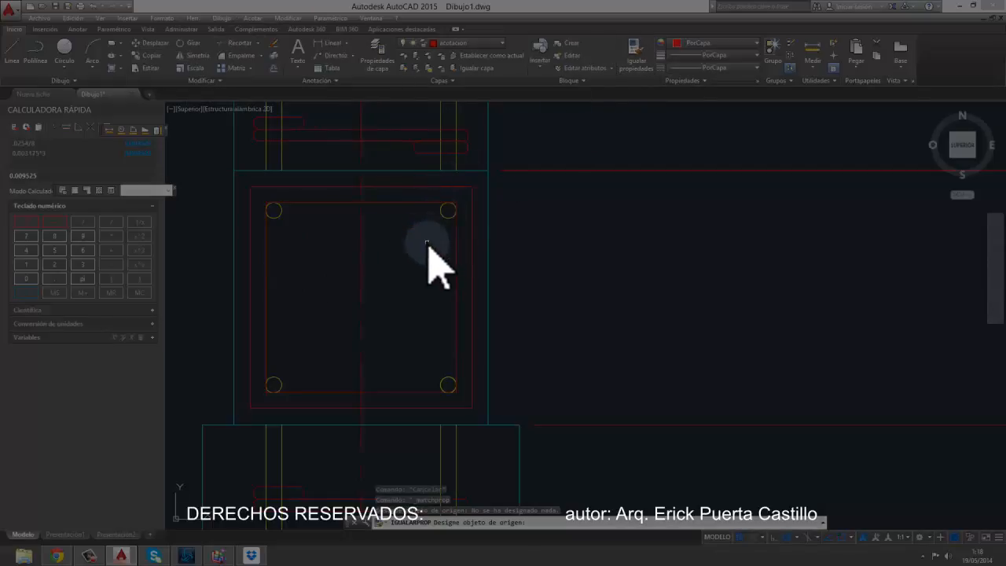
{"action": "left_click", "coordinate": [426, 242]}
{"action": "left_click", "coordinate": [440, 211]}
{"action": "left_click", "coordinate": [420, 228]}
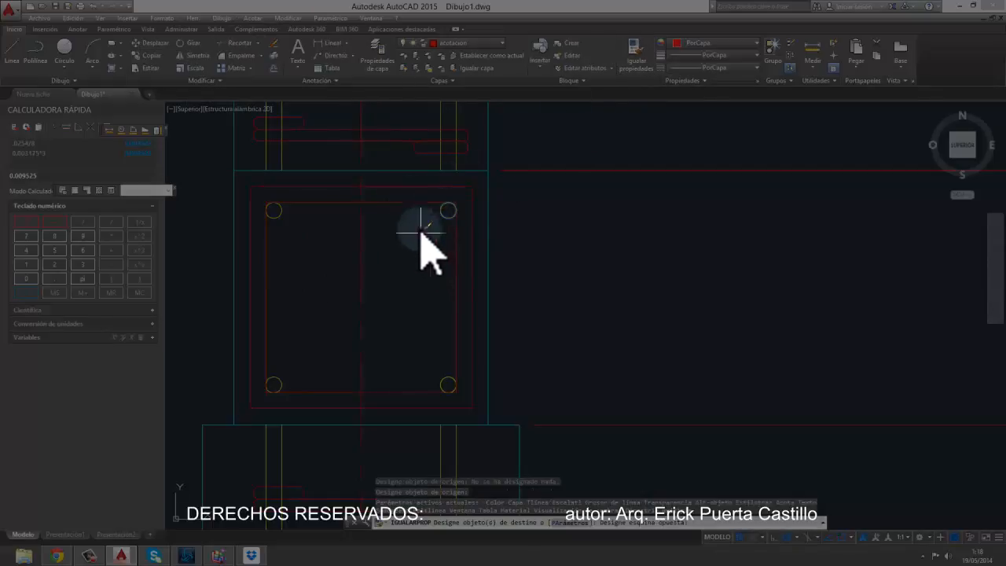
{"action": "left_click", "coordinate": [403, 182]}
{"action": "key", "text": "Escape"}
Step: Draw two slanted hook lines near the lower-right bar, one from the stirrup's inner vertical edge and one from its inner bottom edge
{"action": "middle_click_drag", "start_coordinate": [414, 298], "coordinate": [433, 263]}
{"action": "scroll", "coordinate": [436, 308], "scroll_direction": "up", "scroll_amount": 2}
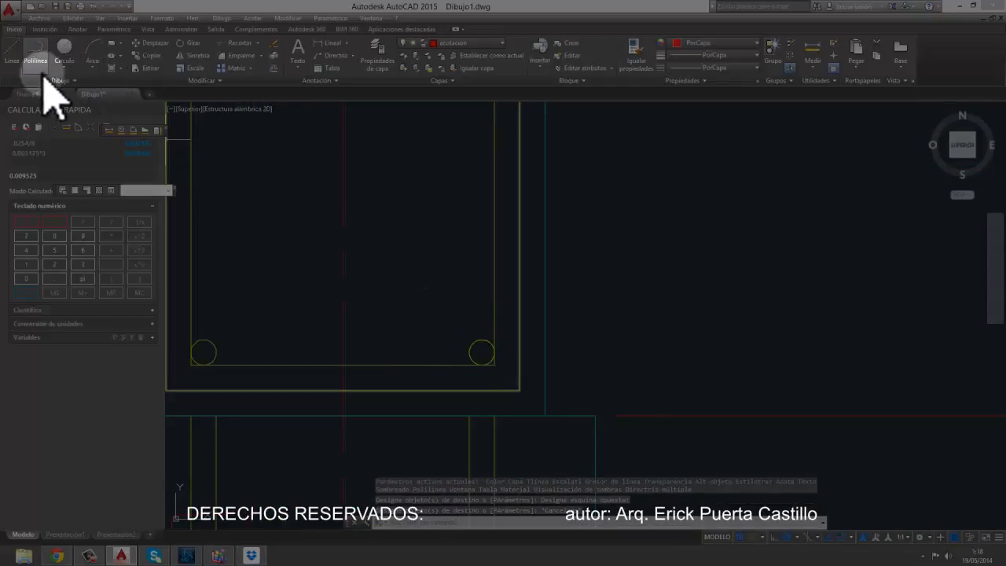
{"action": "left_click", "coordinate": [13, 53]}
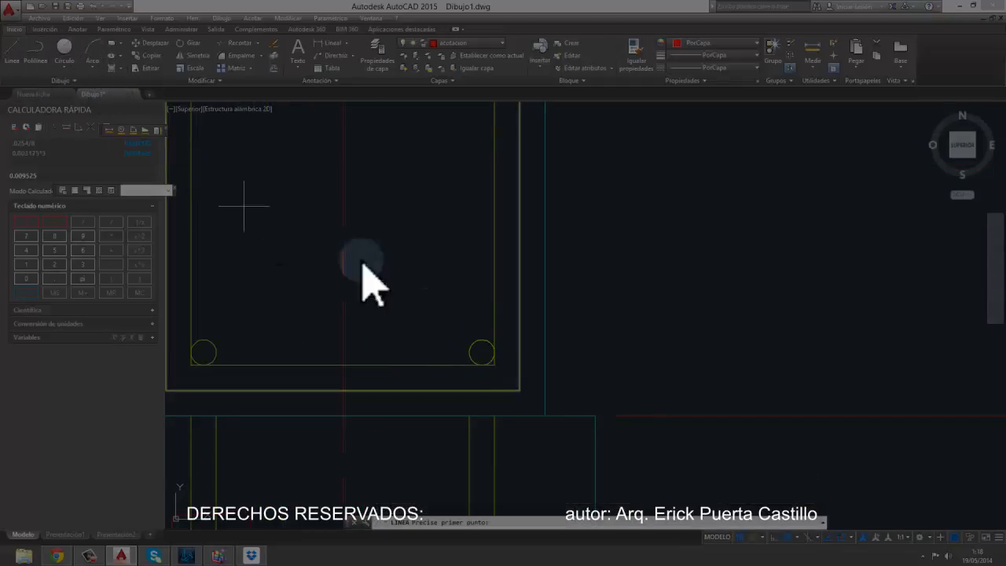
{"action": "left_click", "coordinate": [495, 339]}
{"action": "left_click", "coordinate": [464, 280]}
{"action": "key", "text": "Return"}
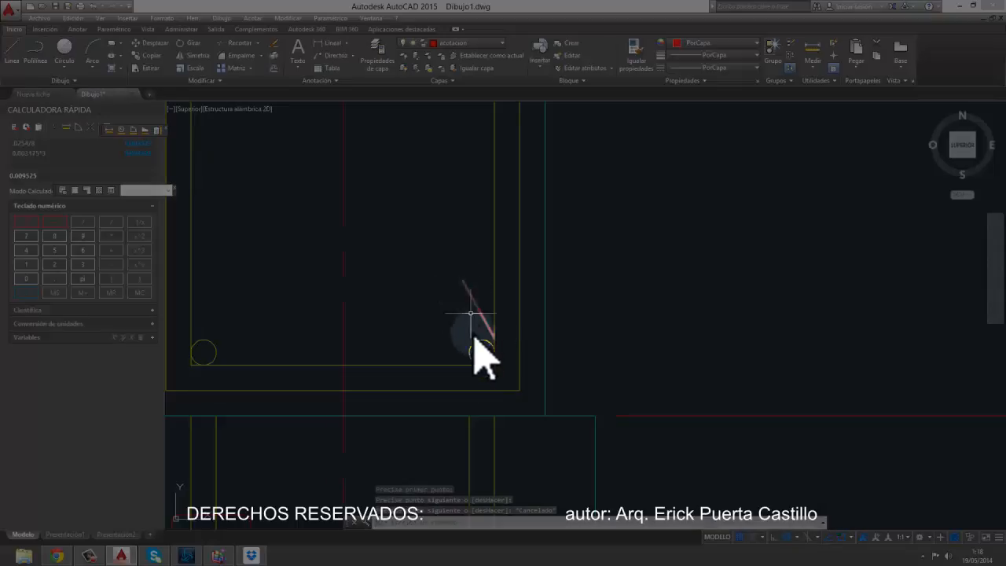
{"action": "key", "text": "Return"}
{"action": "left_click", "coordinate": [464, 364]}
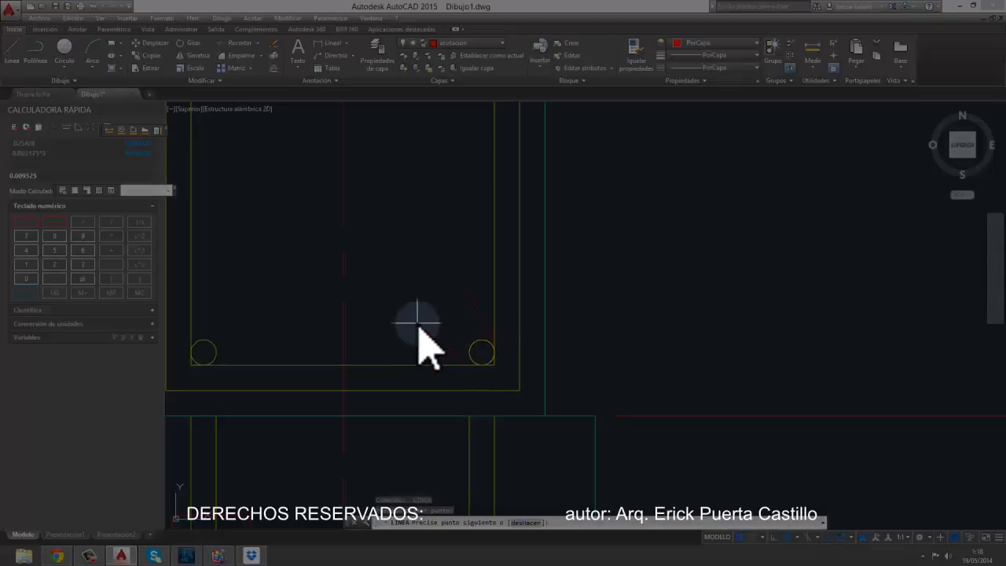
{"action": "key", "text": "Escape"}
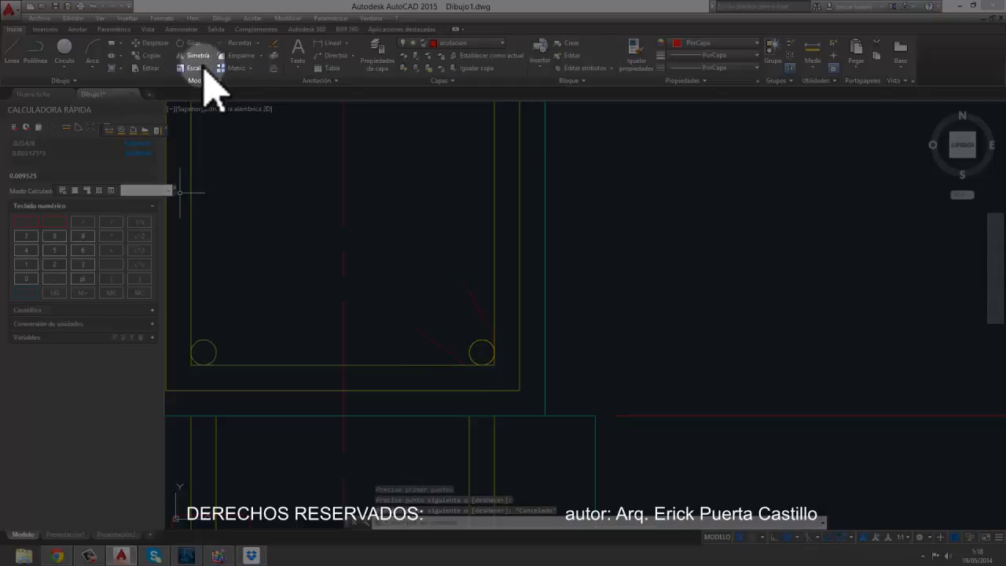
Step: Offset both slanted hook lines outward by 0.0125
{"action": "left_click", "coordinate": [274, 68]}
{"action": "key", "text": "Return"}
{"action": "left_click", "coordinate": [424, 359]}
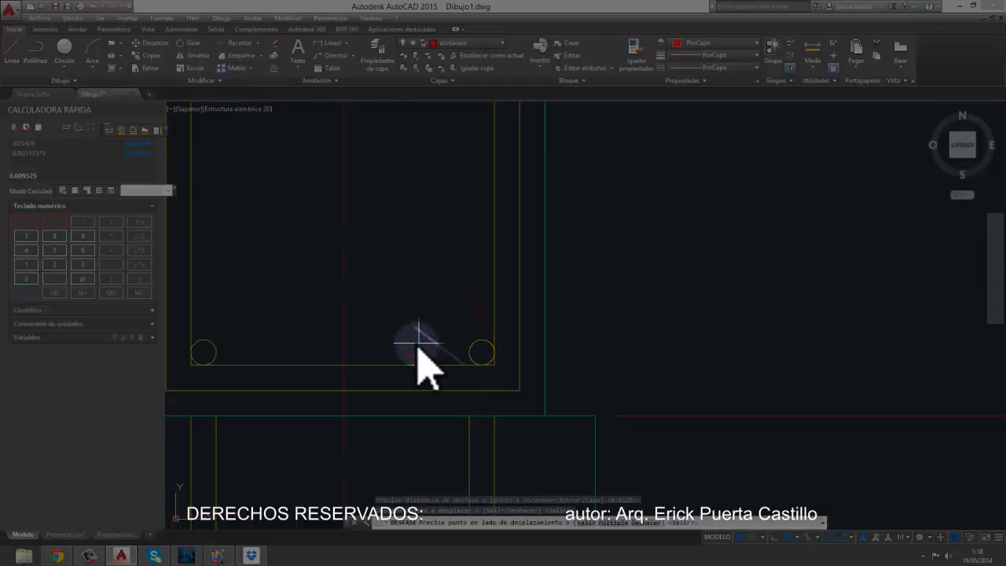
{"action": "left_click", "coordinate": [458, 301]}
{"action": "key", "text": "Return"}
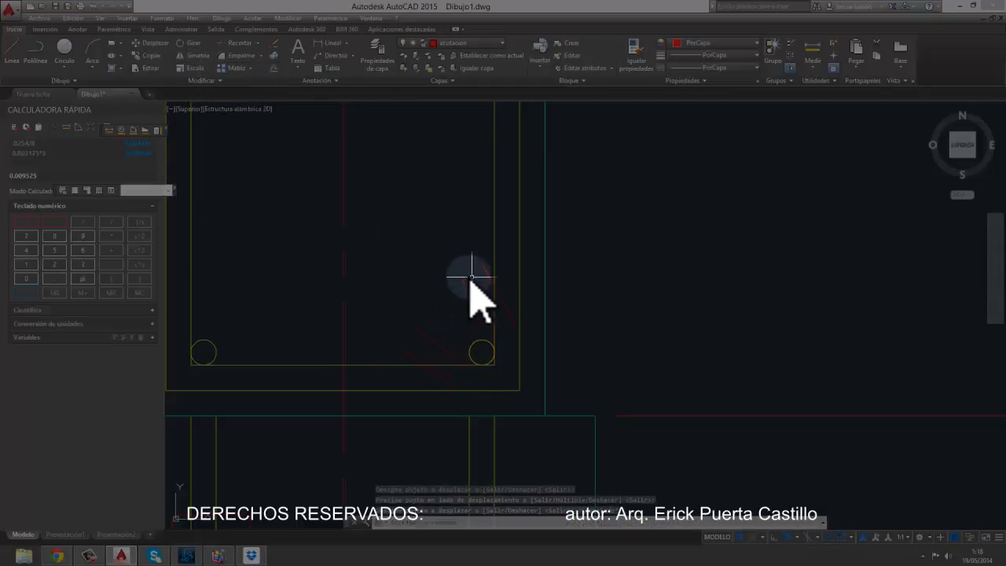
{"action": "scroll", "coordinate": [472, 287], "scroll_direction": "down", "scroll_amount": 2}
{"action": "left_click", "coordinate": [94, 555]}
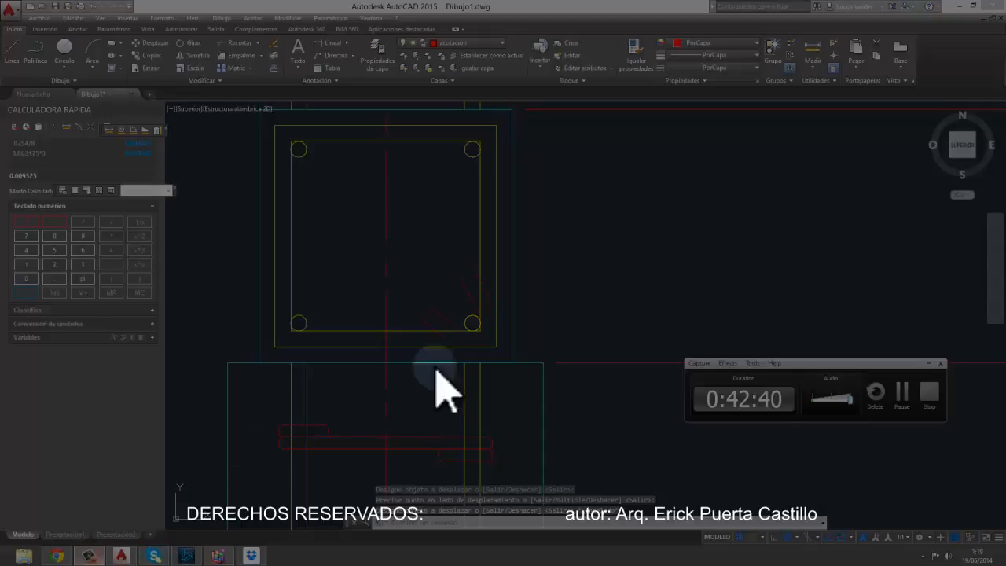
{"action": "left_click", "coordinate": [902, 391]}
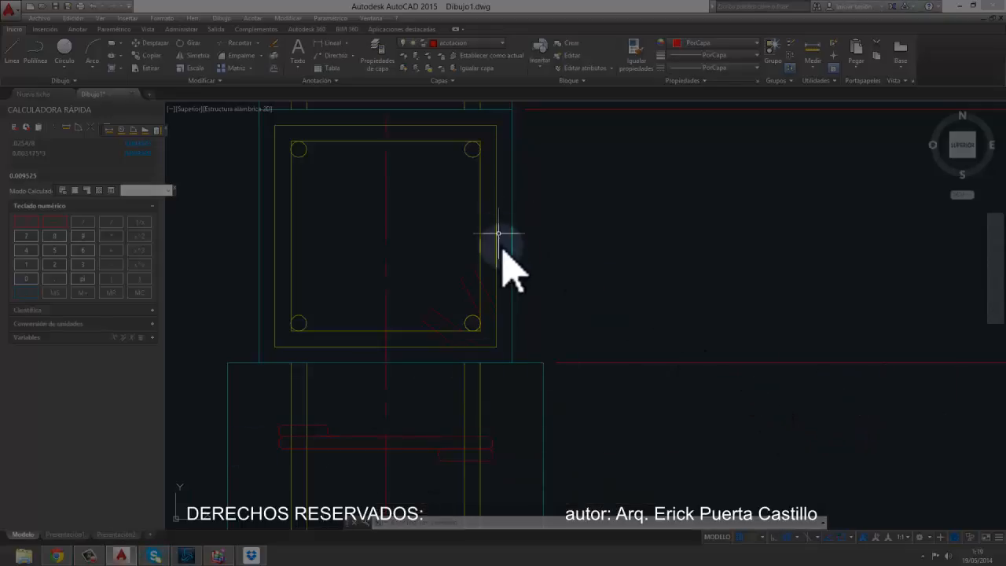
Step: Close the free ends of both hooks with short lines joining each pair of parallel lines
{"action": "scroll", "coordinate": [495, 322], "scroll_direction": "up", "scroll_amount": 2}
{"action": "middle_click_drag", "start_coordinate": [492, 348], "coordinate": [516, 346]}
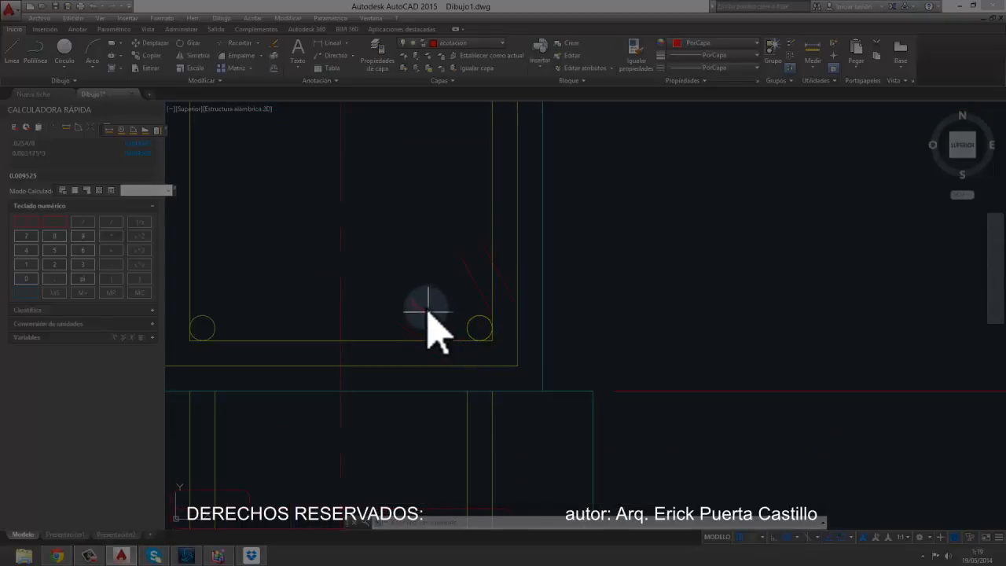
{"action": "type", "text": "l"}
{"action": "key", "text": "Return"}
{"action": "left_click", "coordinate": [403, 321]}
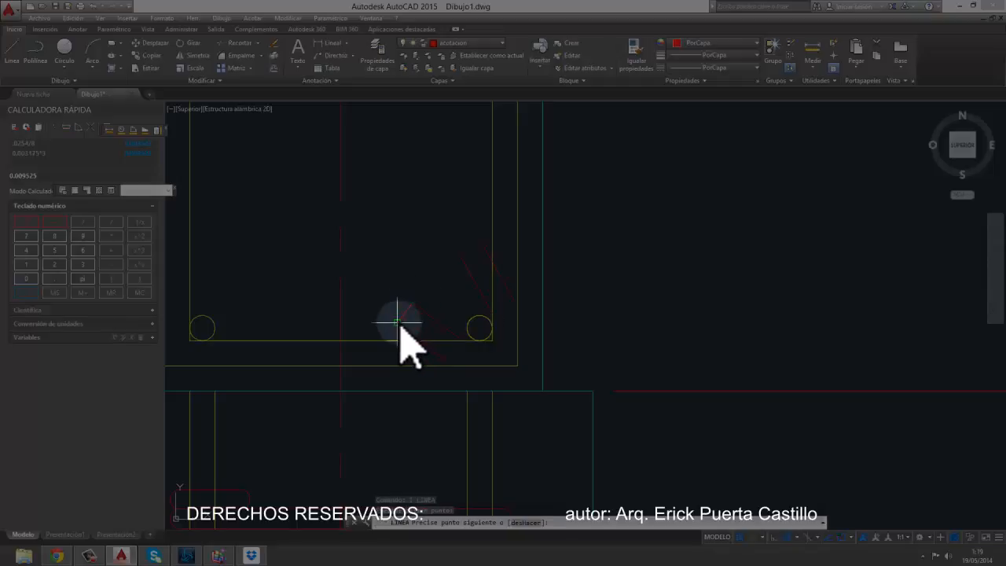
{"action": "key", "text": "Escape"}
{"action": "key", "text": "Return"}
{"action": "left_click", "coordinate": [460, 255]}
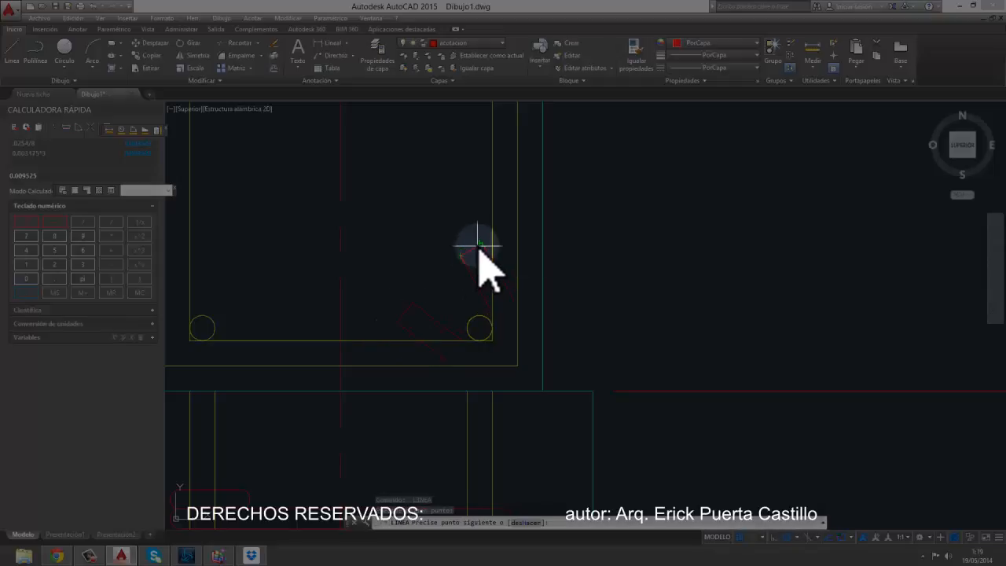
{"action": "key", "text": "Escape"}
Step: Trim the lower hook's outer line where it extends past the stirrup's inner bottom edge
{"action": "scroll", "coordinate": [514, 301], "scroll_direction": "up", "scroll_amount": 4}
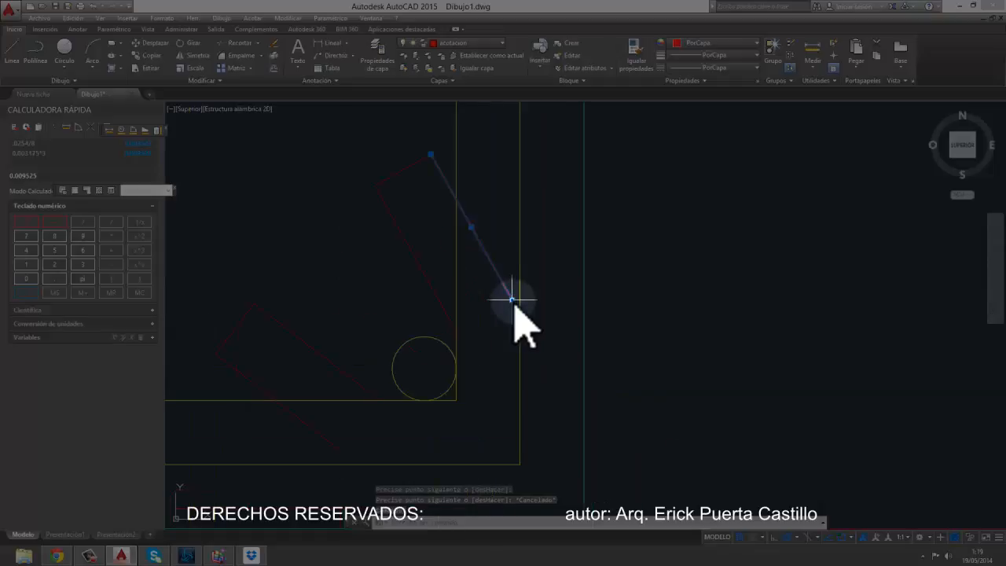
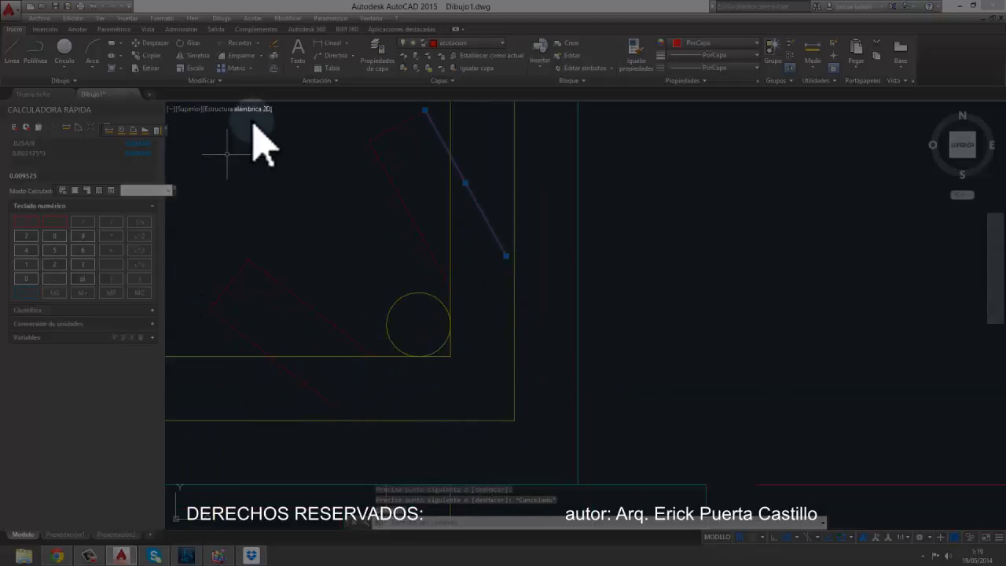
{"action": "left_click", "coordinate": [239, 42]}
{"action": "left_click", "coordinate": [285, 367]}
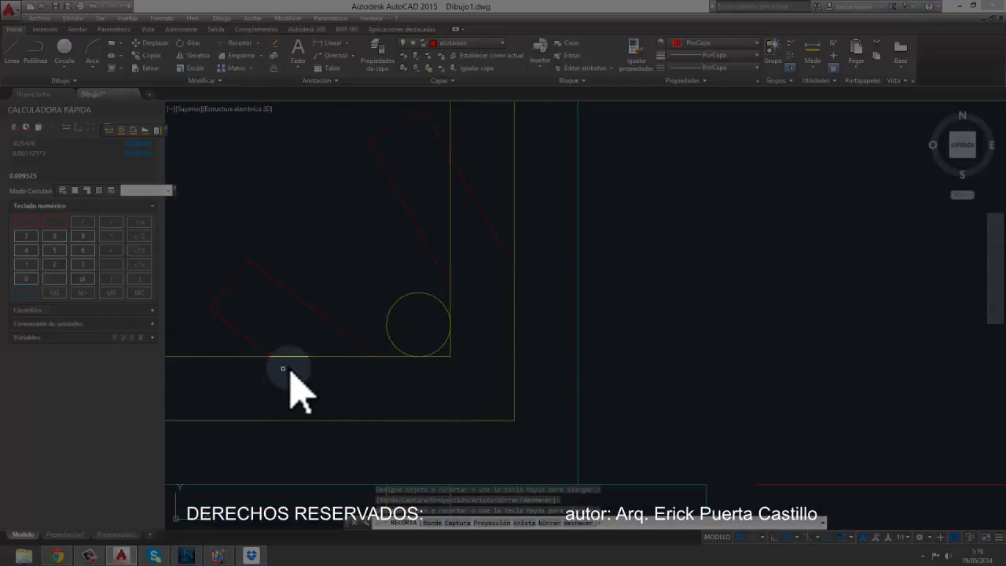
{"action": "scroll", "coordinate": [463, 400], "scroll_direction": "down", "scroll_amount": 3}
{"action": "scroll", "coordinate": [530, 345], "scroll_direction": "up", "scroll_amount": 3}
{"action": "middle_click_drag", "start_coordinate": [523, 330], "coordinate": [523, 274]}
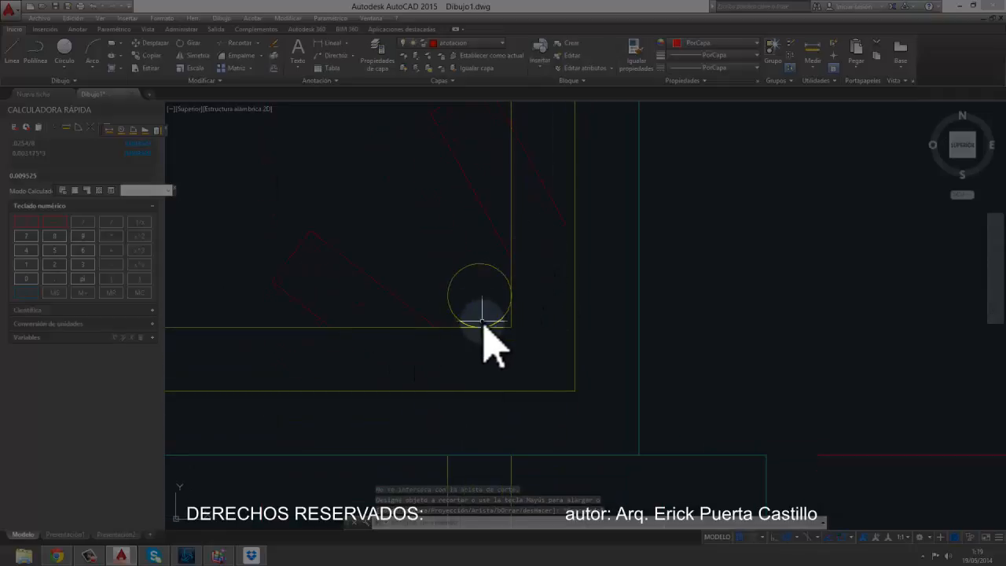
Step: Draw a three-point arc around the lower-right bar, from the bottom of its circle up towards the upper hook's inner line
{"action": "middle_click_drag", "start_coordinate": [487, 308], "coordinate": [514, 254]}
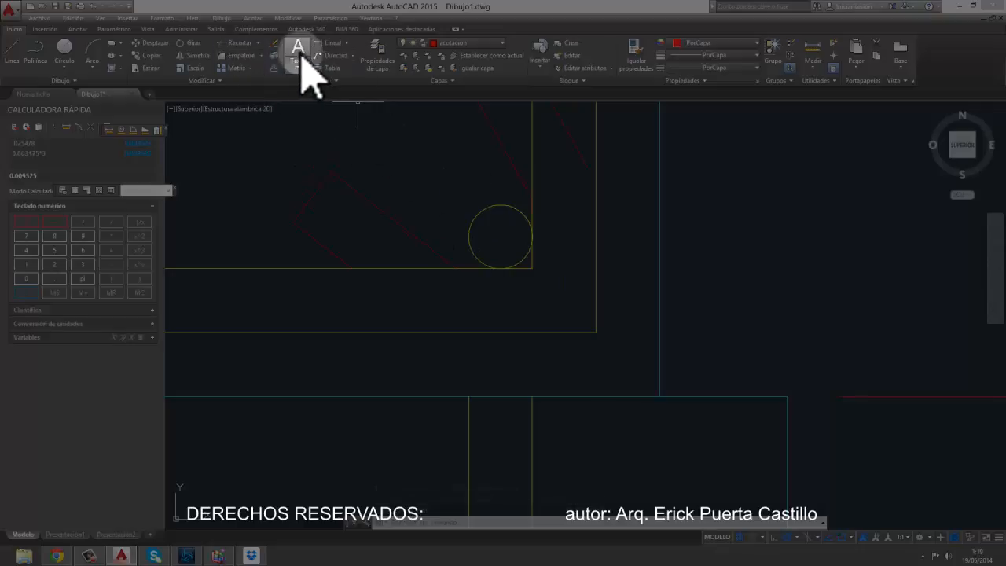
{"action": "left_click", "coordinate": [99, 61]}
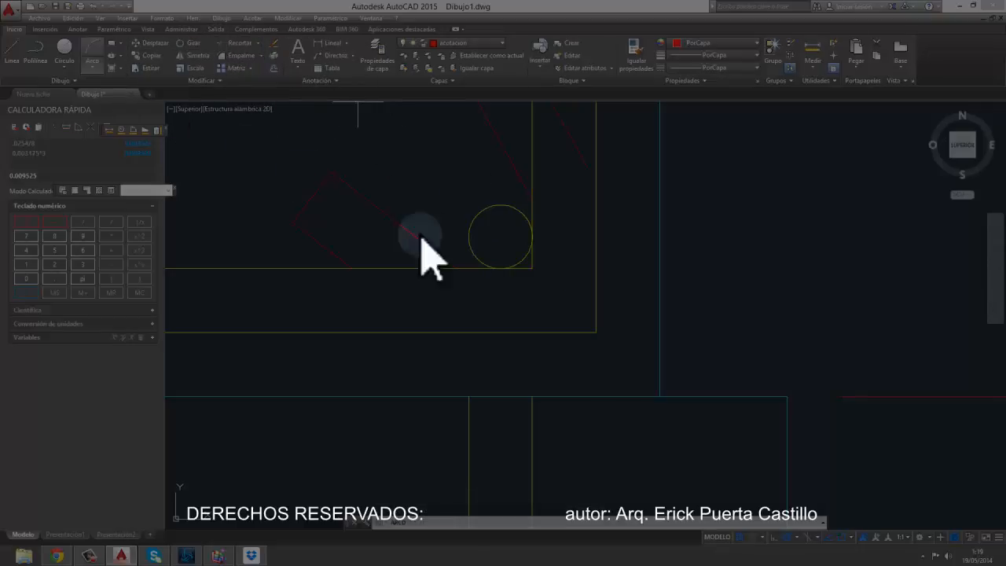
{"action": "left_click", "coordinate": [491, 268]}
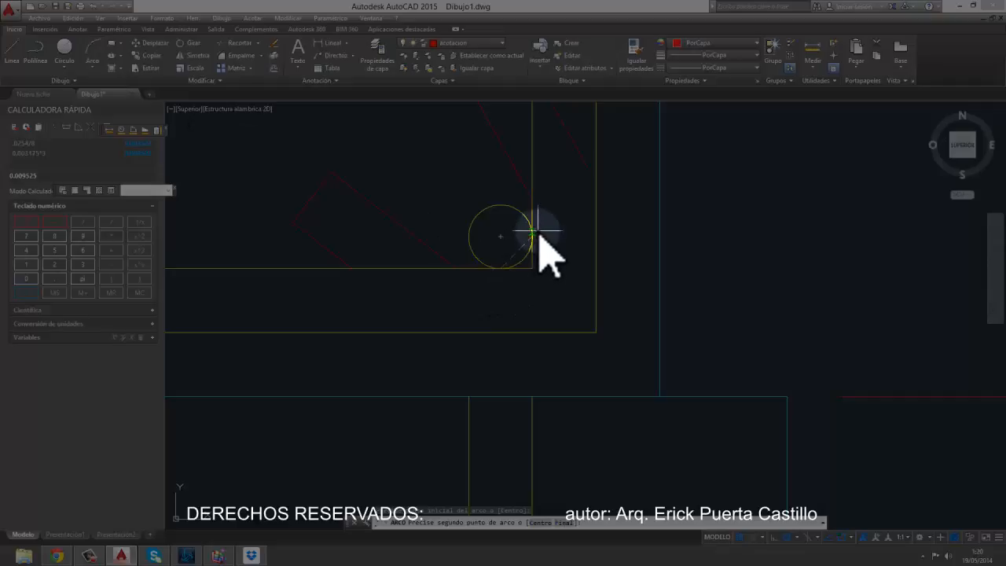
{"action": "left_click", "coordinate": [534, 225]}
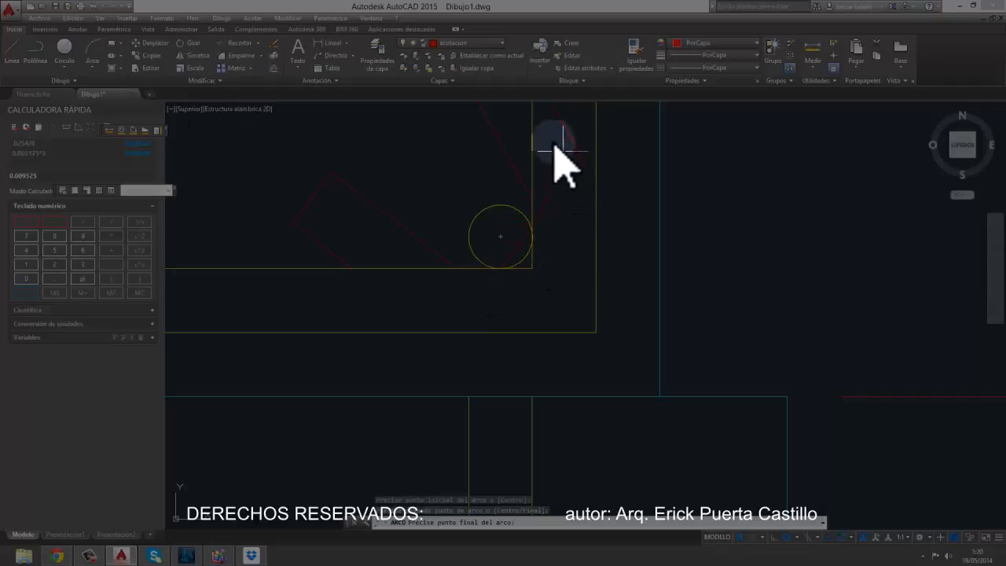
{"action": "left_click", "coordinate": [523, 195]}
{"action": "scroll", "coordinate": [526, 236], "scroll_direction": "up", "scroll_amount": 4}
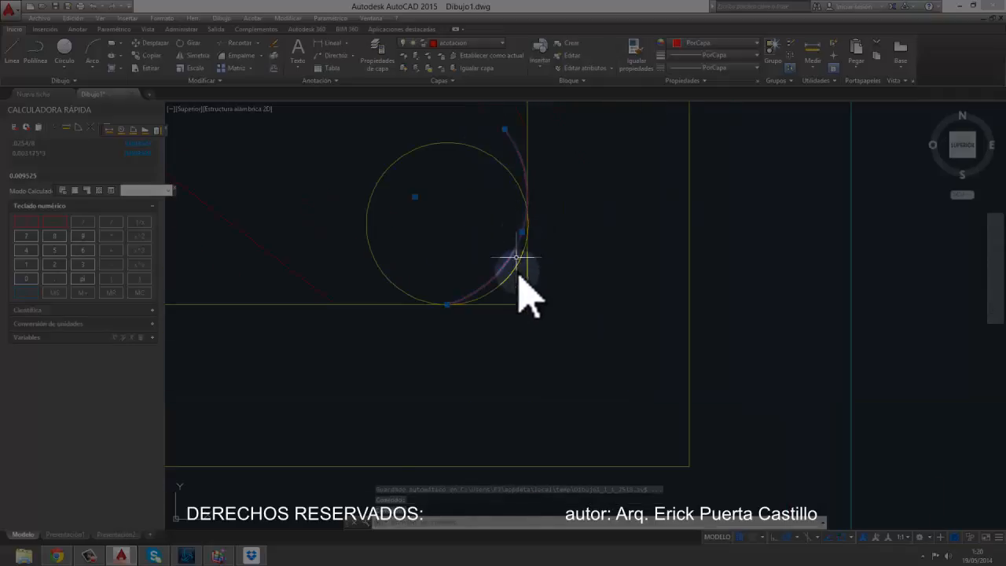
Step: Stretch the arc's midpoint outward beyond the lower-right bar and the stirrup's inner vertical edge
{"action": "left_click", "coordinate": [528, 233]}
{"action": "left_click", "coordinate": [522, 232]}
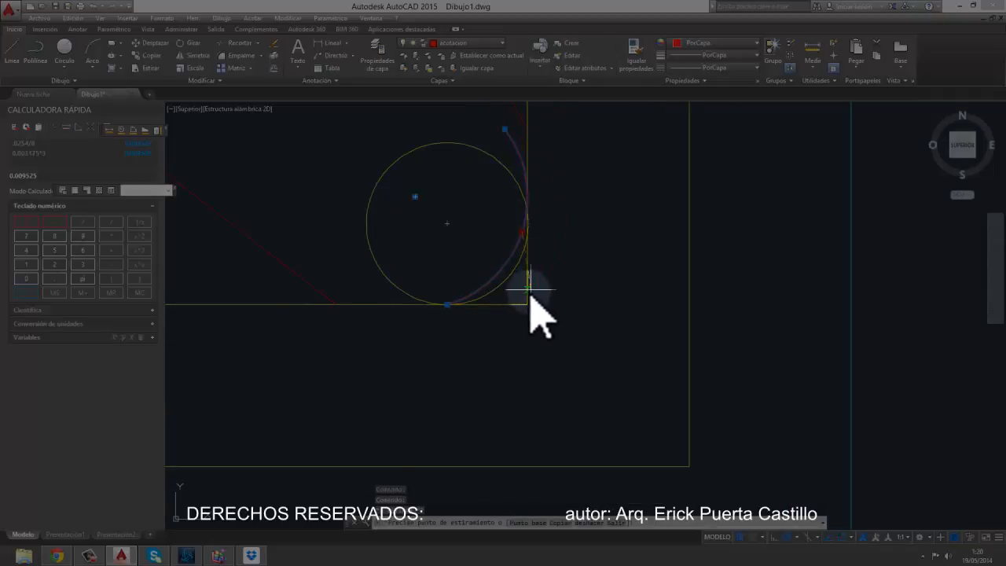
{"action": "left_click", "coordinate": [555, 242]}
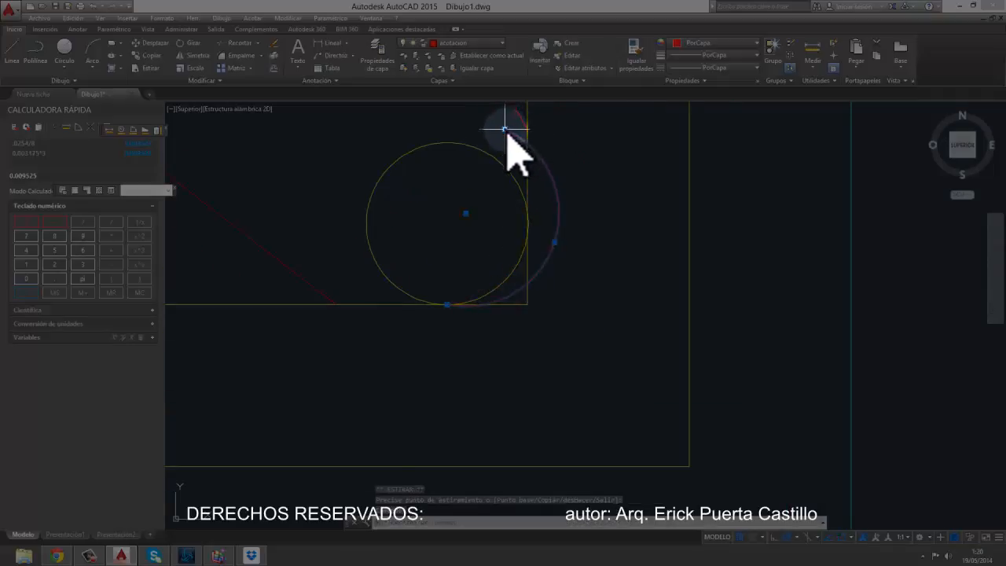
Step: Stretch the arc's upper end onto the stirrup's inner vertical edge and pull its midpoint in close to the lower-right bar
{"action": "left_click", "coordinate": [505, 128]}
{"action": "left_click", "coordinate": [528, 180]}
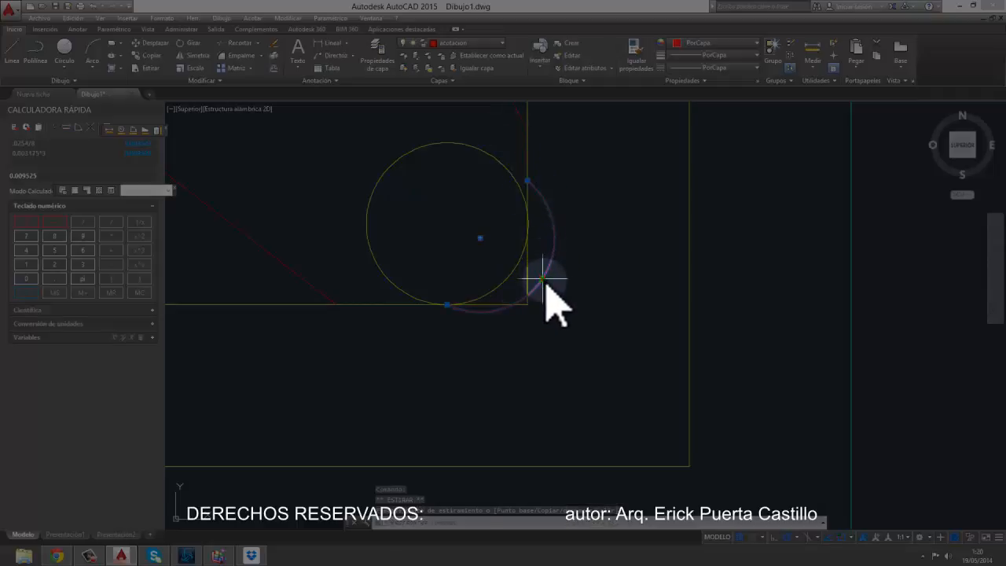
{"action": "left_click", "coordinate": [541, 278]}
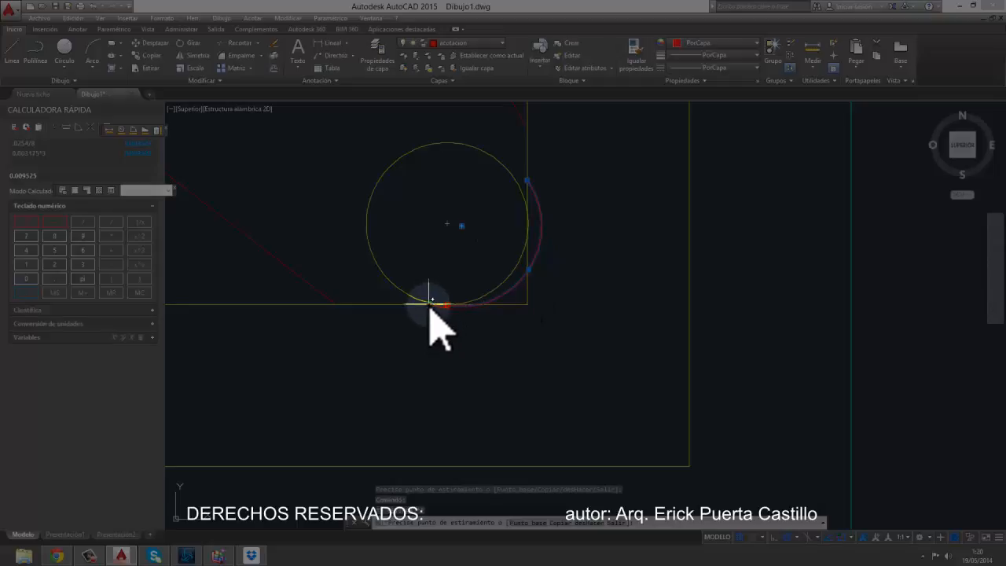
{"action": "key", "text": "Escape"}
{"action": "scroll", "coordinate": [534, 293], "scroll_direction": "down", "scroll_amount": 2}
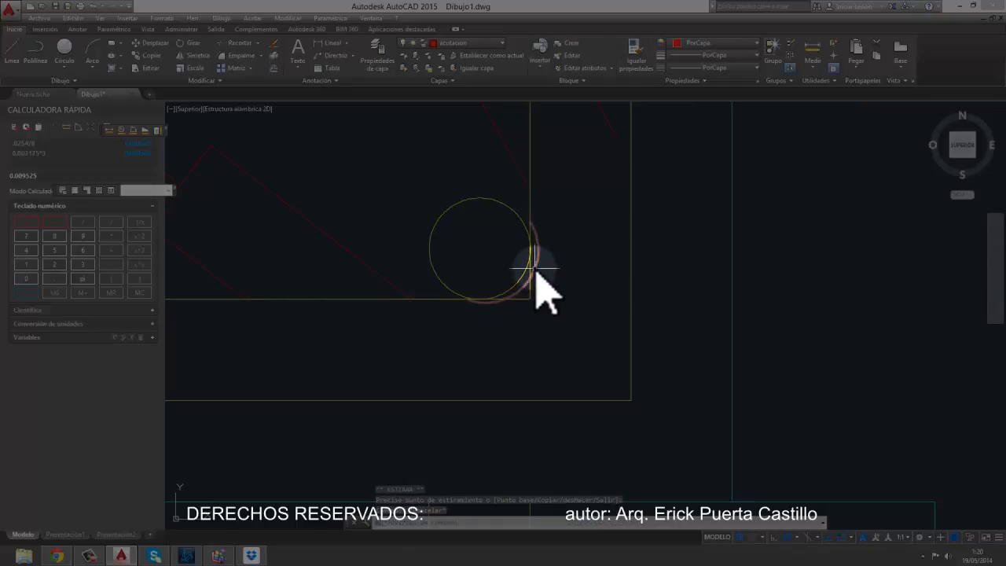
Step: Copy the arc from the lower-right bar towards the stirrup's outer lower-right corner
{"action": "key", "text": "Escape"}
{"action": "left_click", "coordinate": [149, 55]}
{"action": "left_click", "coordinate": [432, 250]}
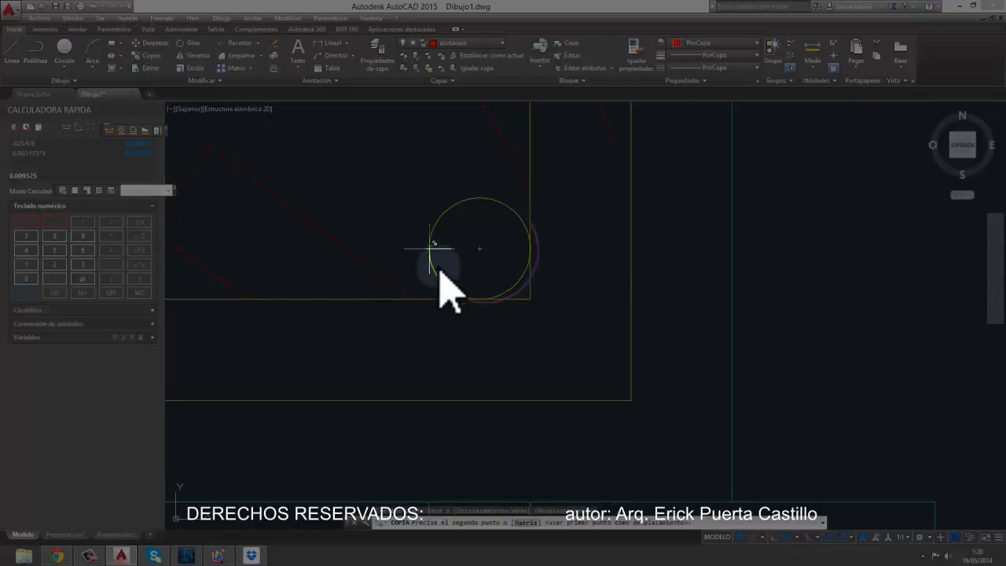
{"action": "left_click", "coordinate": [505, 336]}
{"action": "key", "text": "Escape"}
Step: Stretch the copied arc's ends onto the stirrup's outer bottom and outer vertical edges
{"action": "left_click", "coordinate": [595, 369]}
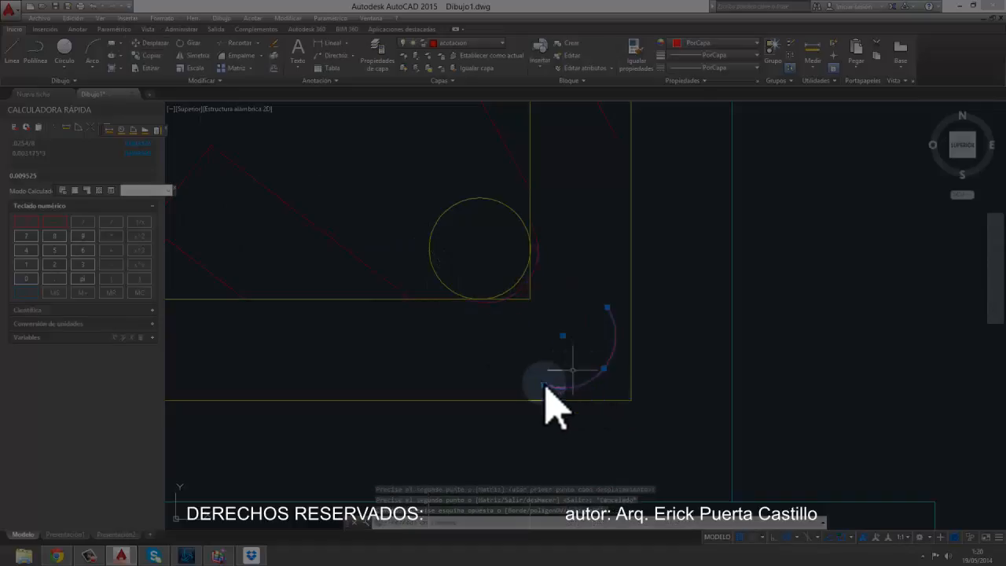
{"action": "left_click", "coordinate": [542, 385]}
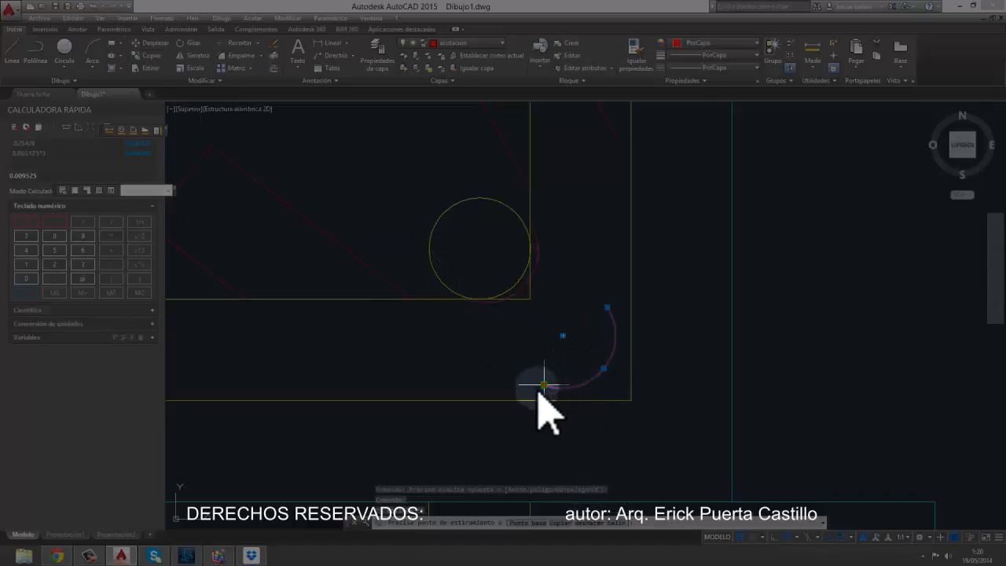
{"action": "left_click", "coordinate": [606, 306]}
{"action": "left_click", "coordinate": [630, 280]}
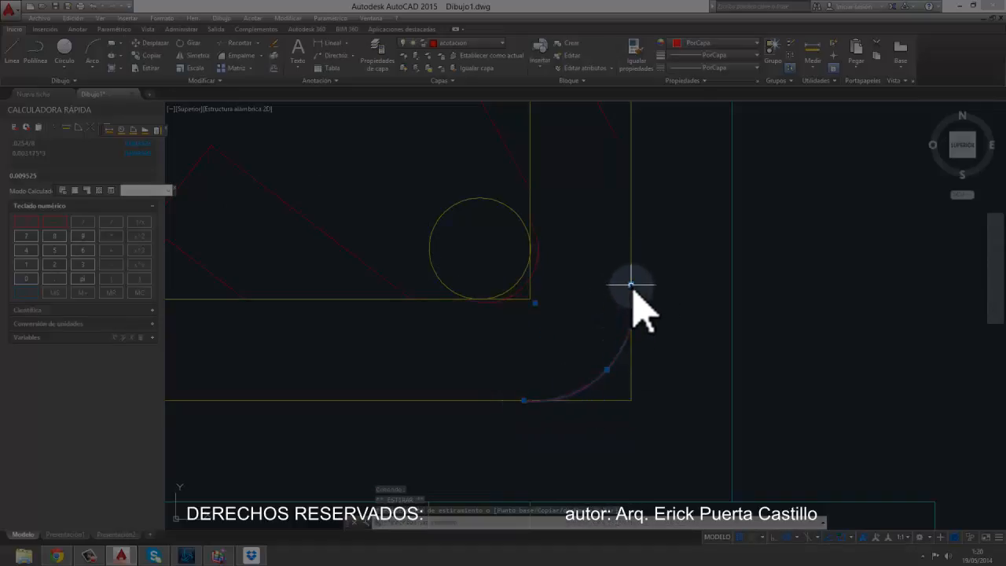
{"action": "left_click", "coordinate": [523, 400]}
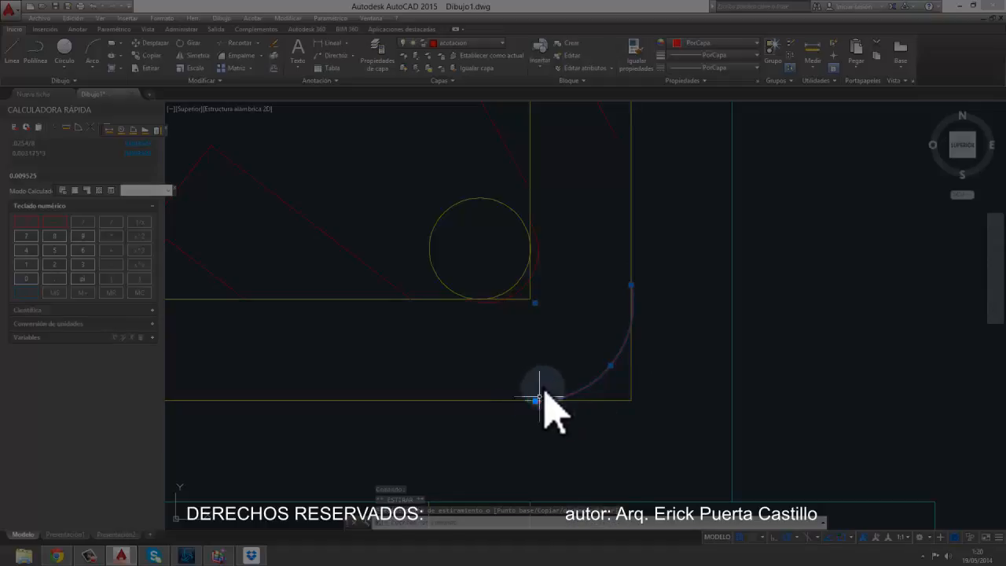
{"action": "scroll", "coordinate": [554, 324], "scroll_direction": "down", "scroll_amount": 2}
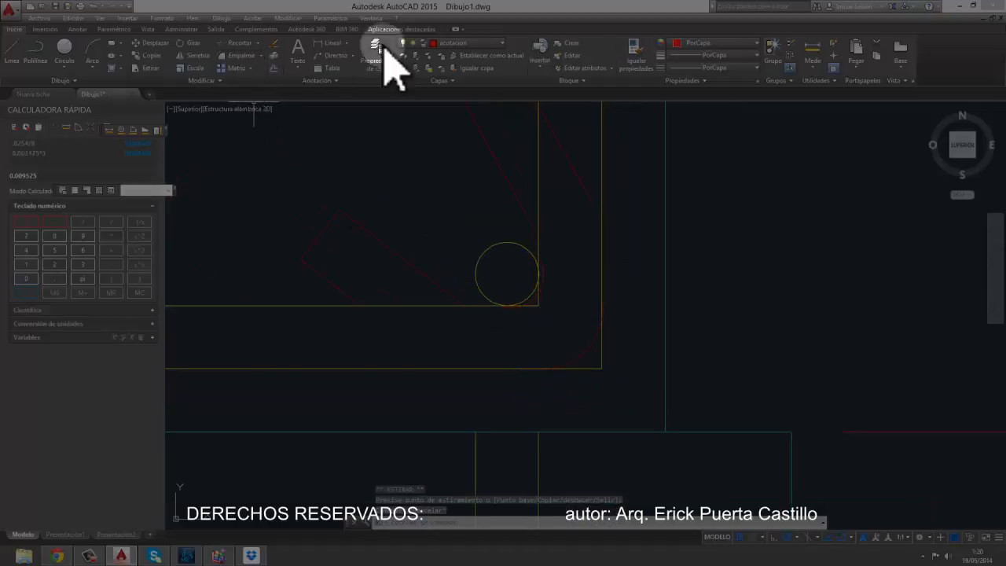
Step: Match the properties of the yellow stirrup outline onto the outer and inner corner arcs
{"action": "left_click", "coordinate": [636, 61]}
{"action": "left_click", "coordinate": [599, 324]}
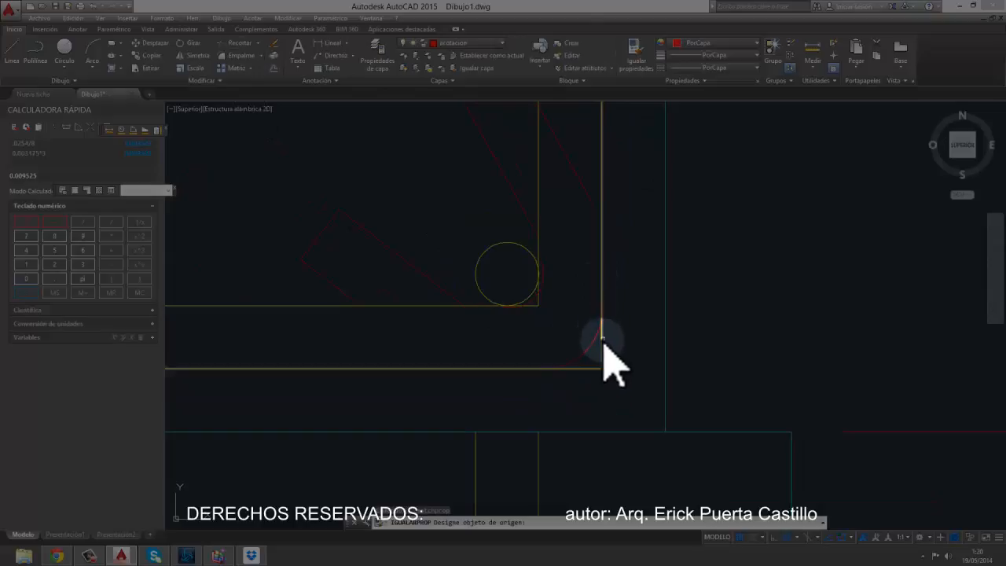
{"action": "left_click", "coordinate": [567, 320]}
{"action": "key", "text": "Escape"}
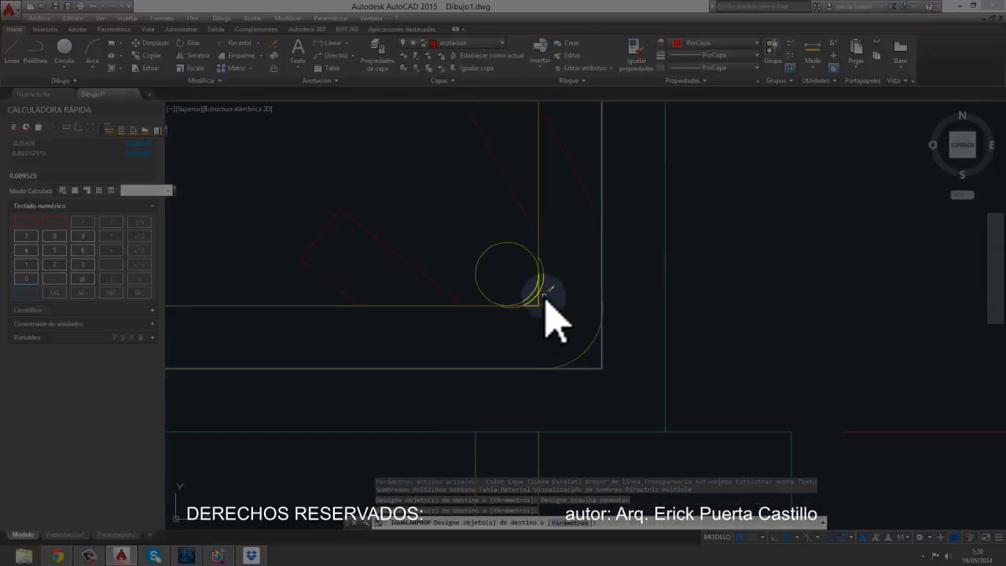
Step: Stretch the inner arc's midpoint closer to the lower-right bar's circle
{"action": "scroll", "coordinate": [541, 275], "scroll_direction": "up", "scroll_amount": 4}
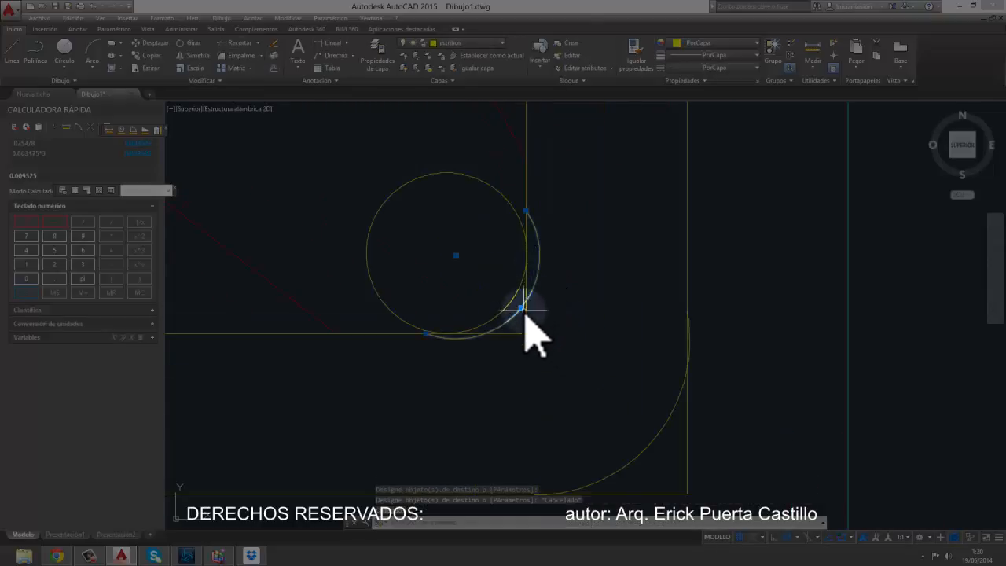
{"action": "left_click", "coordinate": [521, 307]}
{"action": "scroll", "coordinate": [514, 308], "scroll_direction": "up", "scroll_amount": 3}
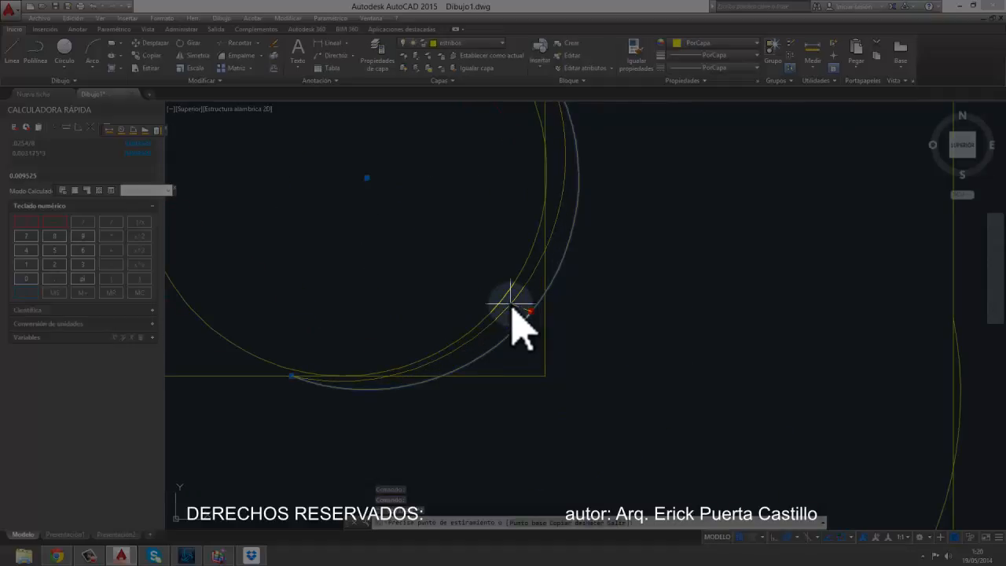
{"action": "scroll", "coordinate": [511, 302], "scroll_direction": "down", "scroll_amount": 3}
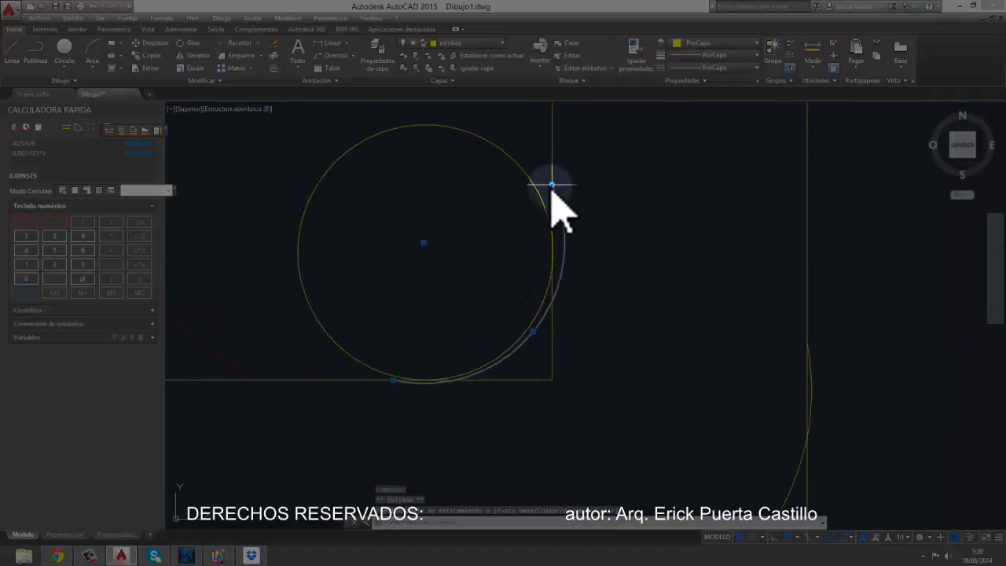
Step: Slide both ends of the inner arc along the stirrup's inner edges towards the corner and reshape its midpoint into a rounded corner
{"action": "left_click", "coordinate": [551, 185]}
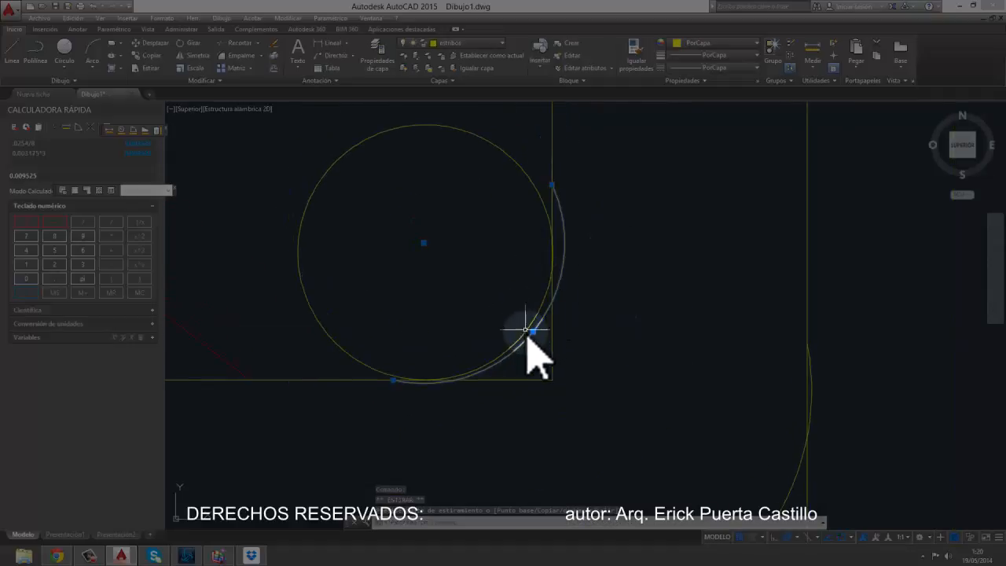
{"action": "left_click", "coordinate": [393, 380]}
{"action": "left_click", "coordinate": [474, 380]}
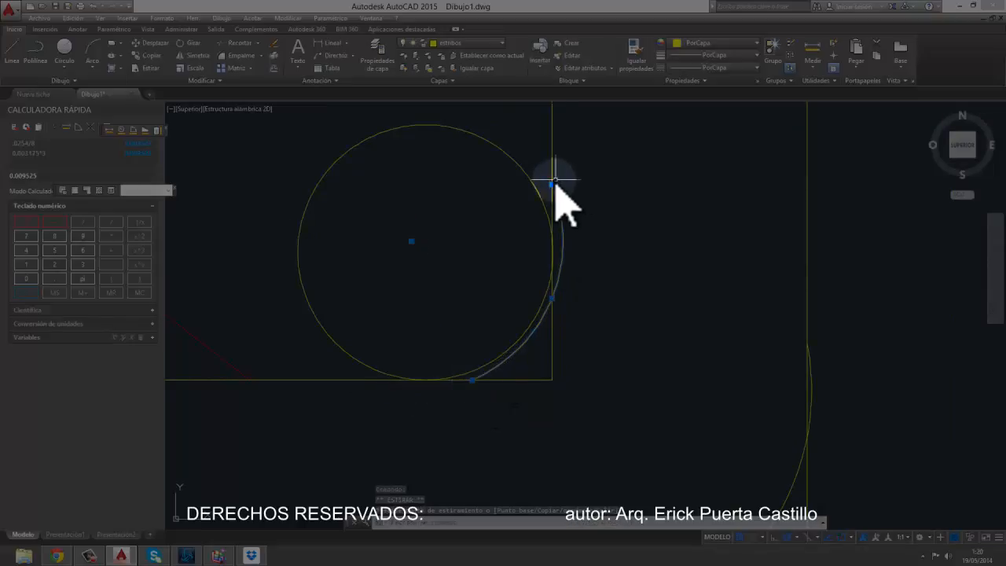
{"action": "left_click", "coordinate": [550, 185]}
{"action": "left_click", "coordinate": [552, 297]}
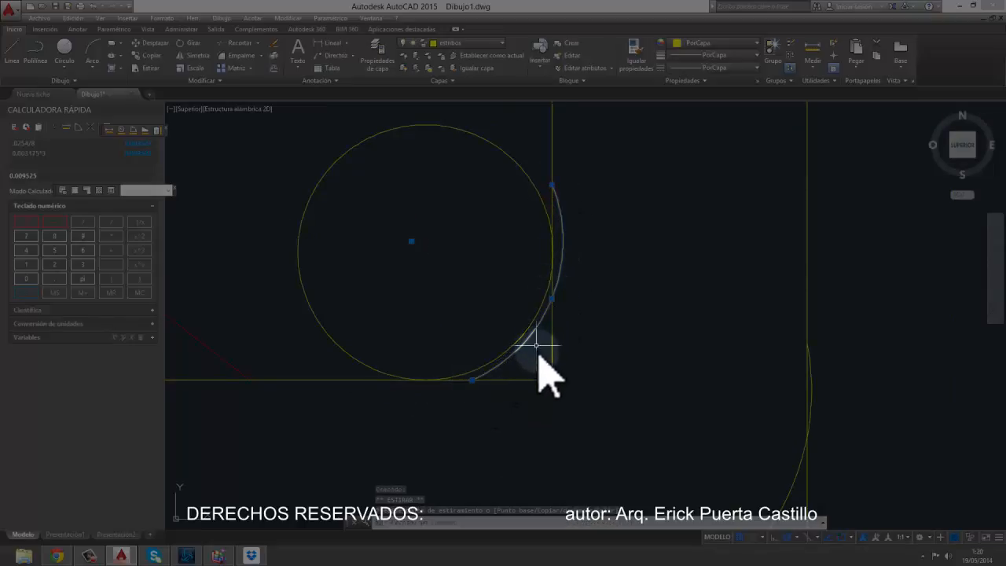
{"action": "left_click", "coordinate": [551, 318]}
{"action": "left_click", "coordinate": [437, 252]}
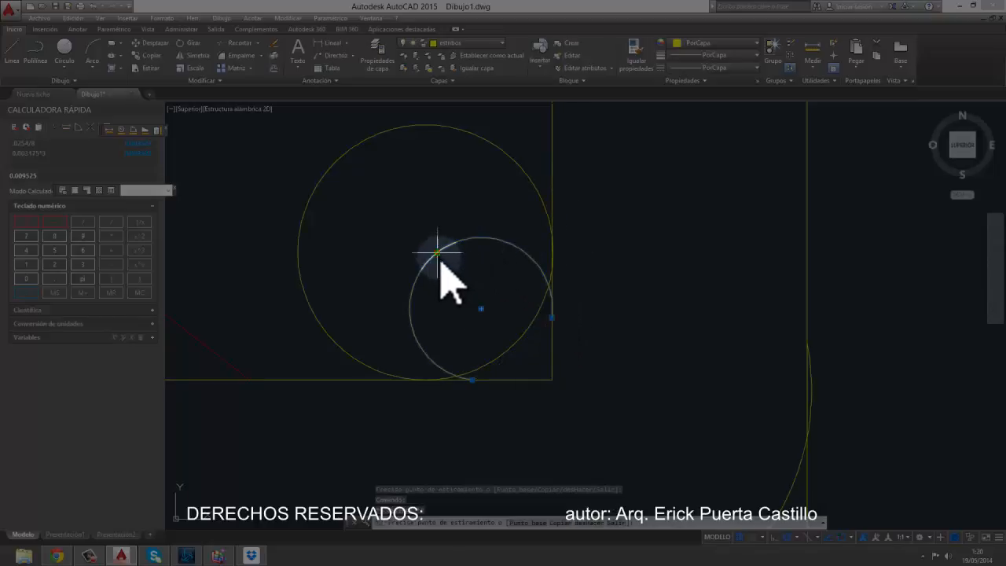
{"action": "key", "text": "Escape"}
{"action": "scroll", "coordinate": [579, 363], "scroll_direction": "down", "scroll_amount": 5}
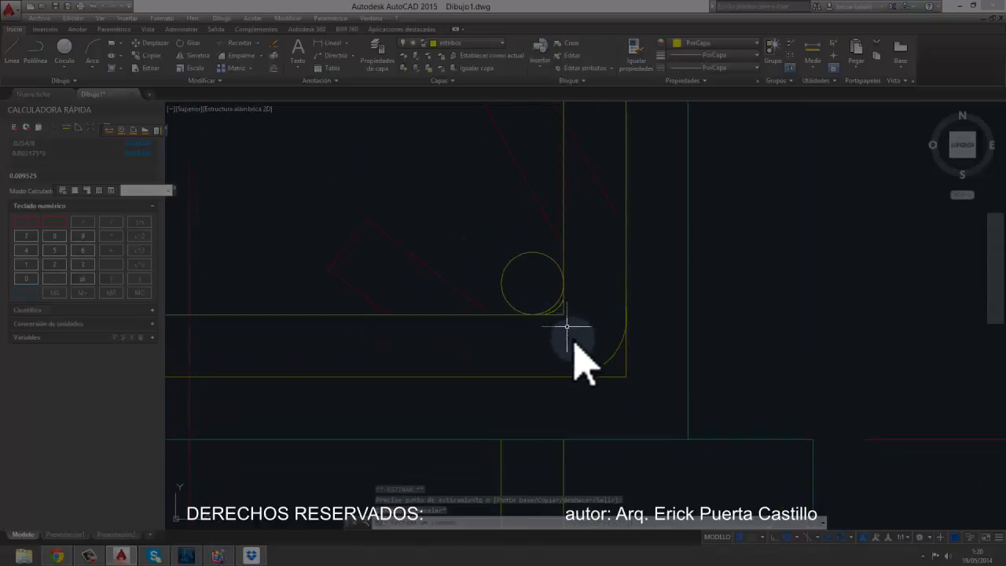
Step: Trim the square corners of the stirrup's inner and outer outlines beyond the two corner arcs
{"action": "scroll", "coordinate": [579, 359], "scroll_direction": "up", "scroll_amount": 4}
{"action": "left_click", "coordinate": [236, 43]}
{"action": "left_click", "coordinate": [540, 288]}
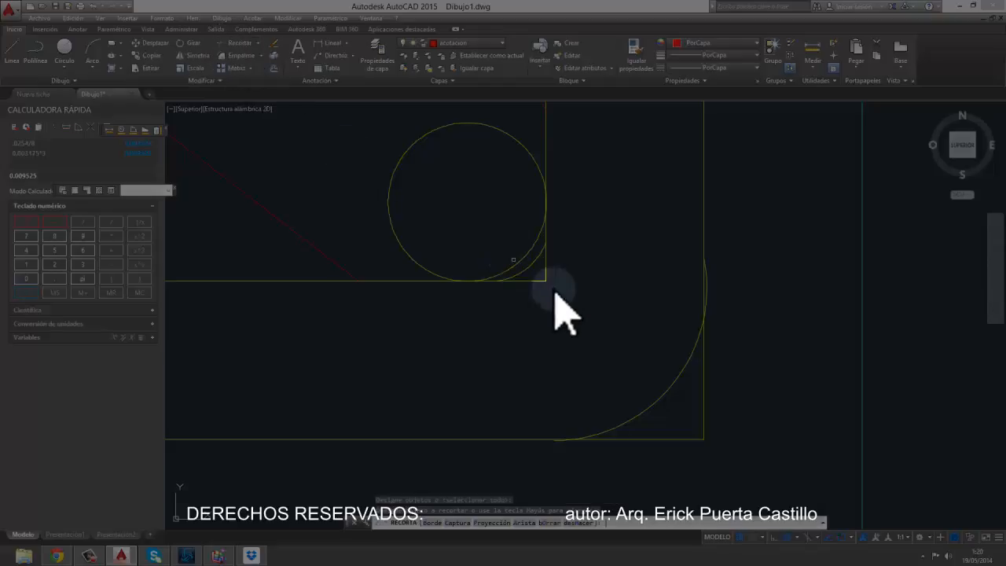
{"action": "left_click", "coordinate": [677, 405]}
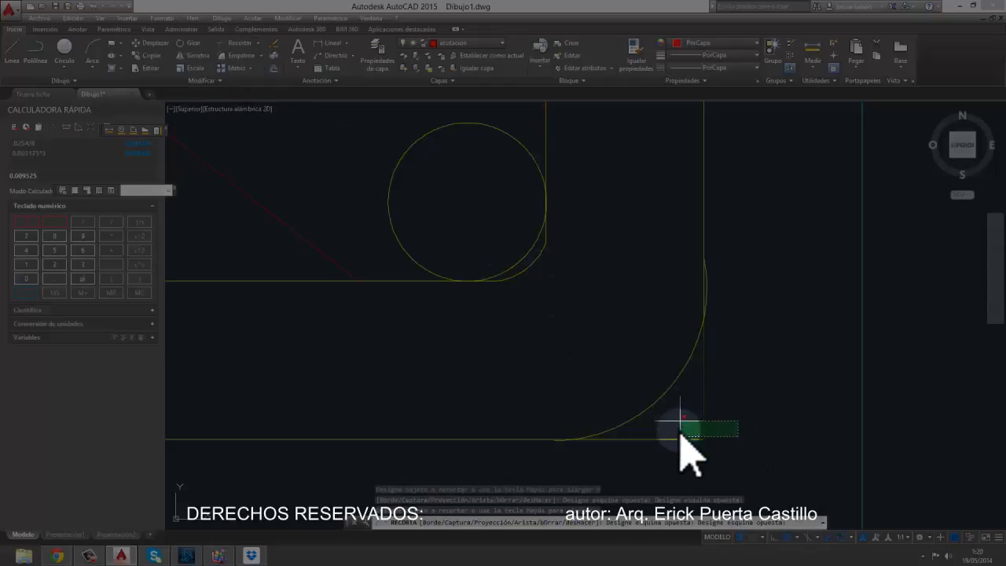
{"action": "key", "text": "Escape"}
Step: Stretch the outer corner arc's lower end along the stirrup's outer bottom edge to refine where they join
{"action": "middle_click_drag", "start_coordinate": [629, 445], "coordinate": [635, 403]}
{"action": "left_click", "coordinate": [620, 390]}
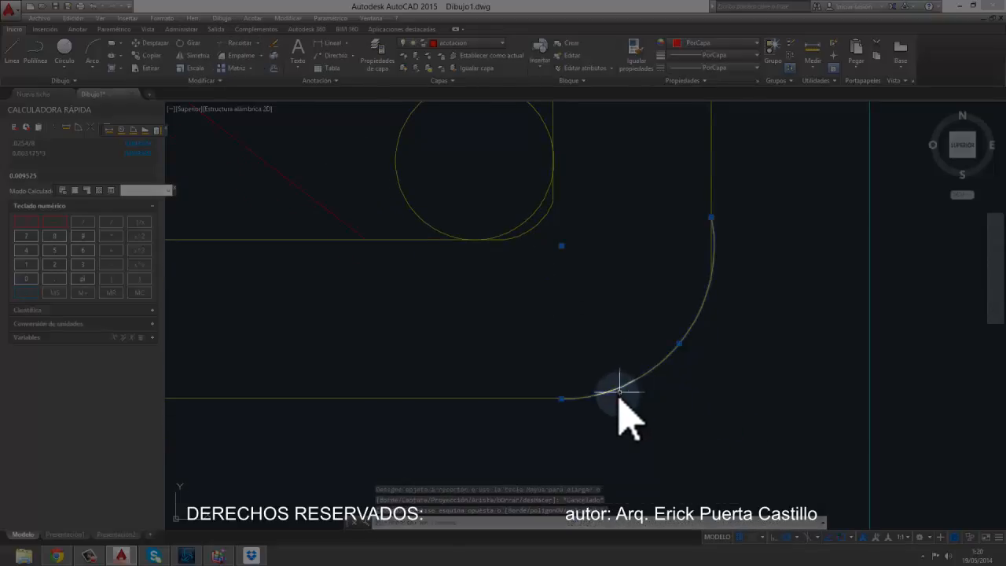
{"action": "scroll", "coordinate": [604, 393], "scroll_direction": "up", "scroll_amount": 4}
{"action": "left_click", "coordinate": [498, 398]}
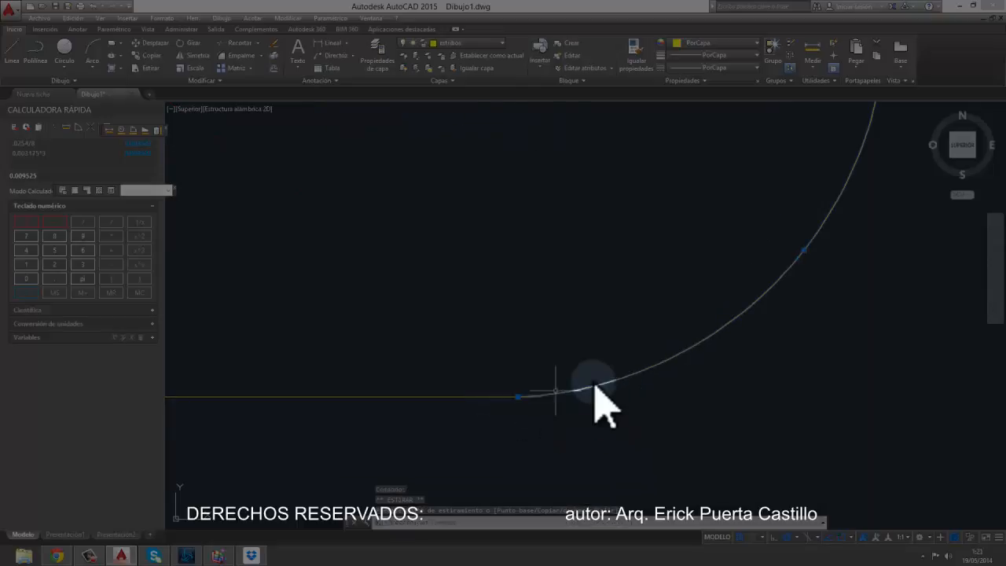
{"action": "key", "text": "Escape"}
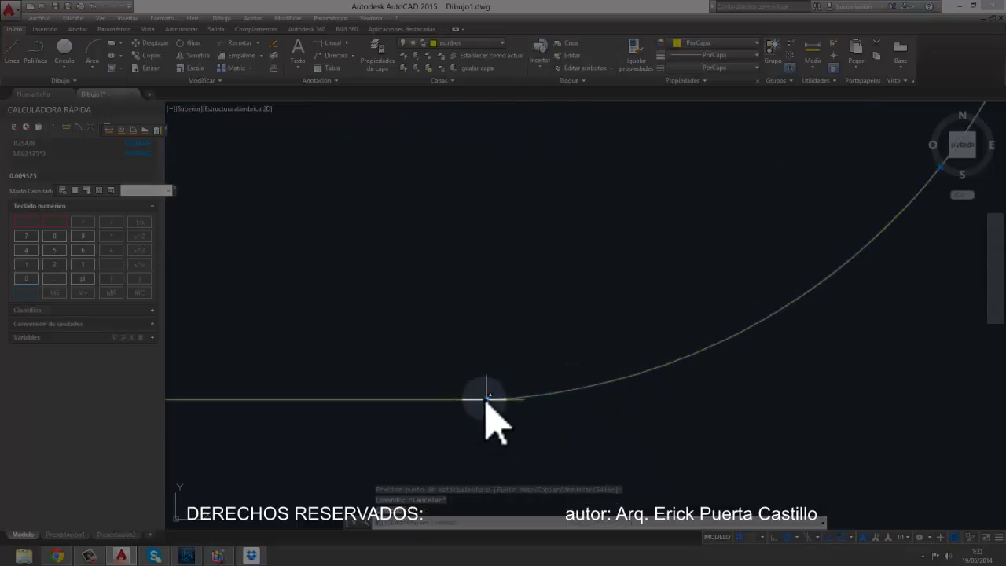
{"action": "left_click", "coordinate": [487, 398]}
{"action": "left_click", "coordinate": [537, 396]}
Step: Stretch the outer corner arc's upper end down to the trimmed end of the stirrup's outer vertical edge
{"action": "scroll", "coordinate": [546, 369], "scroll_direction": "down", "scroll_amount": 10}
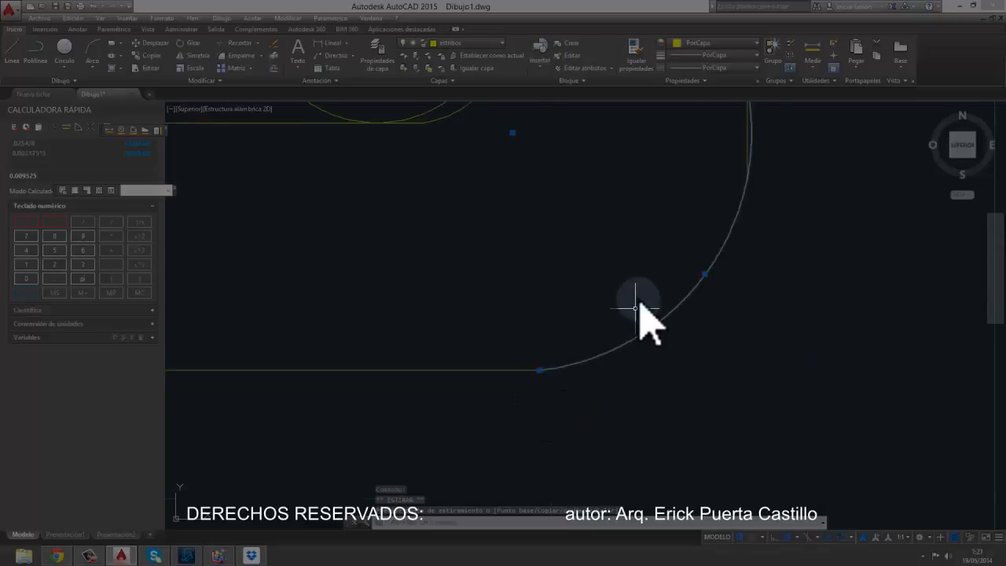
{"action": "scroll", "coordinate": [654, 269], "scroll_direction": "up", "scroll_amount": 6}
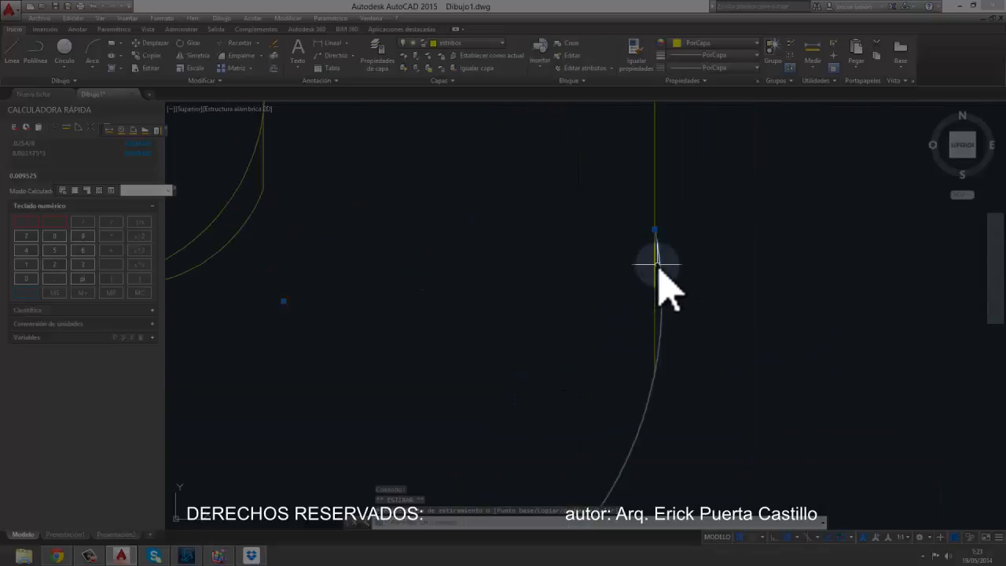
{"action": "left_click", "coordinate": [655, 228]}
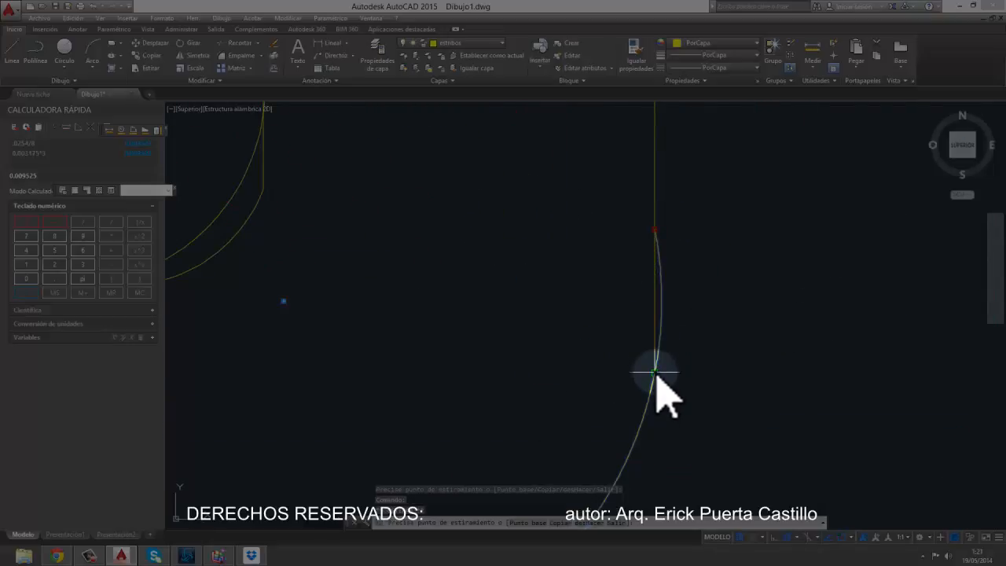
{"action": "scroll", "coordinate": [654, 371], "scroll_direction": "down", "scroll_amount": 8}
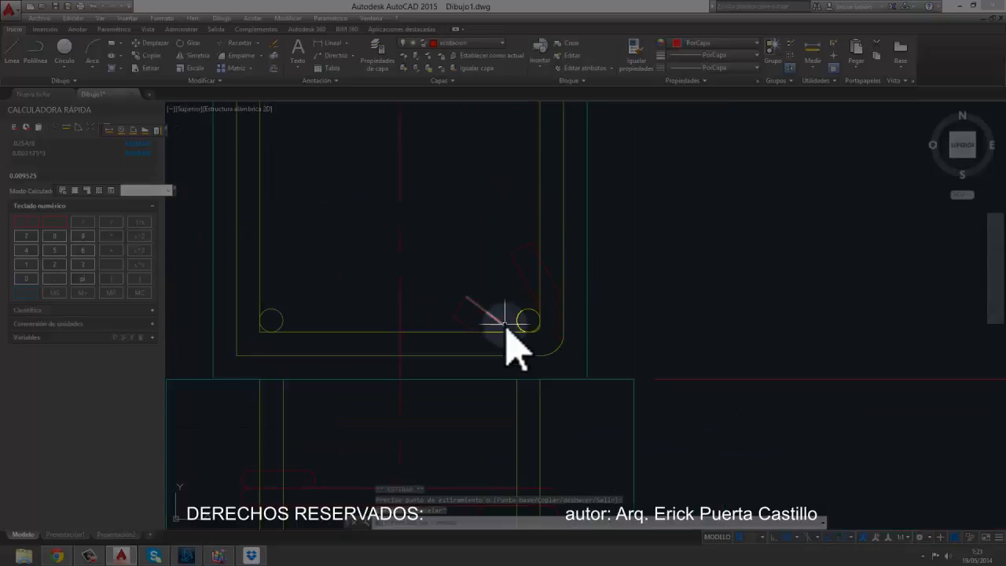
Step: Stretch the lower end of the upper hook's outer line onto the stirrup's outer vertical edge
{"action": "scroll", "coordinate": [505, 321], "scroll_direction": "up", "scroll_amount": 4}
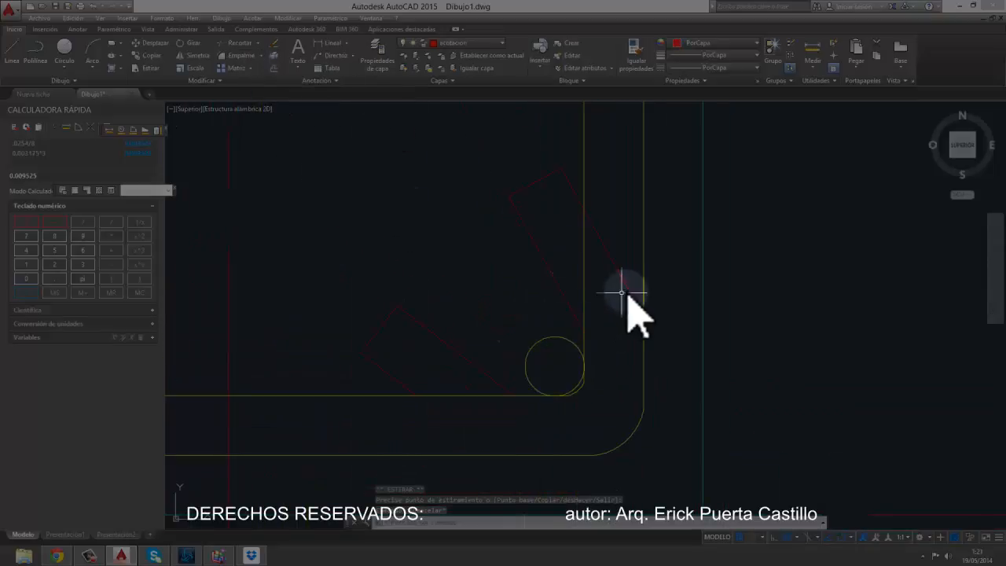
{"action": "left_click", "coordinate": [635, 301]}
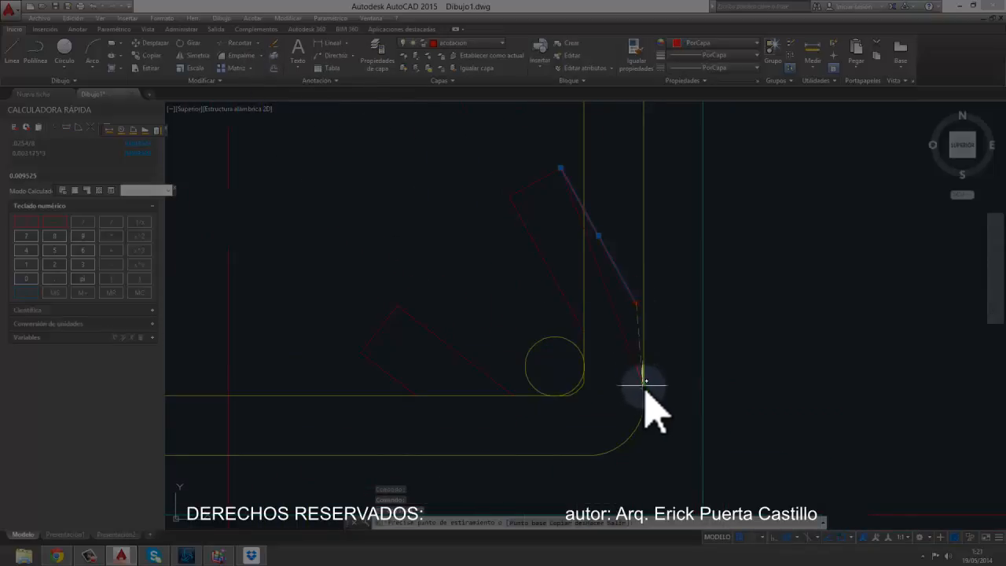
{"action": "left_click", "coordinate": [638, 324]}
{"action": "middle_click_drag", "start_coordinate": [505, 314], "coordinate": [528, 360]}
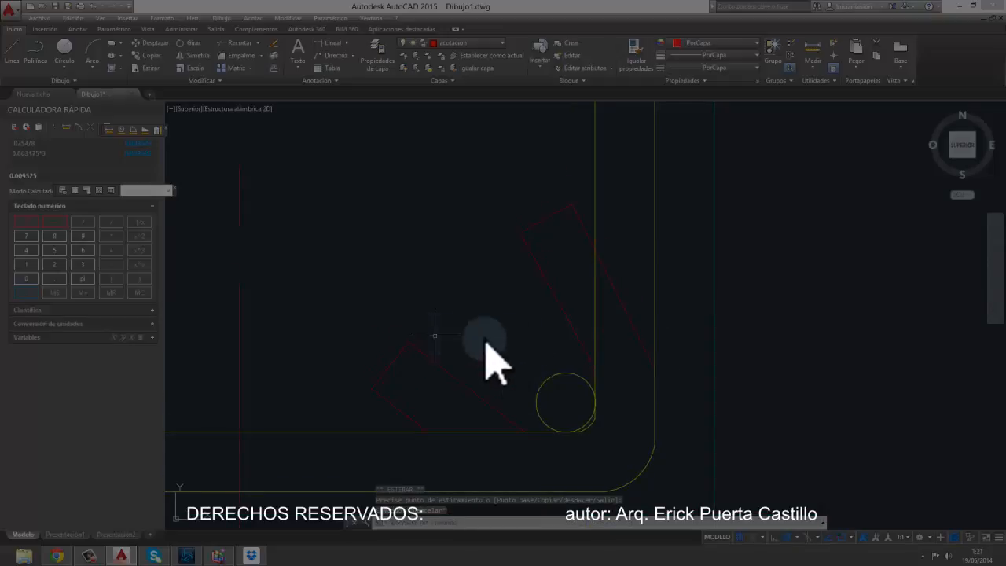
{"action": "middle_click_drag", "start_coordinate": [633, 409], "coordinate": [599, 357]}
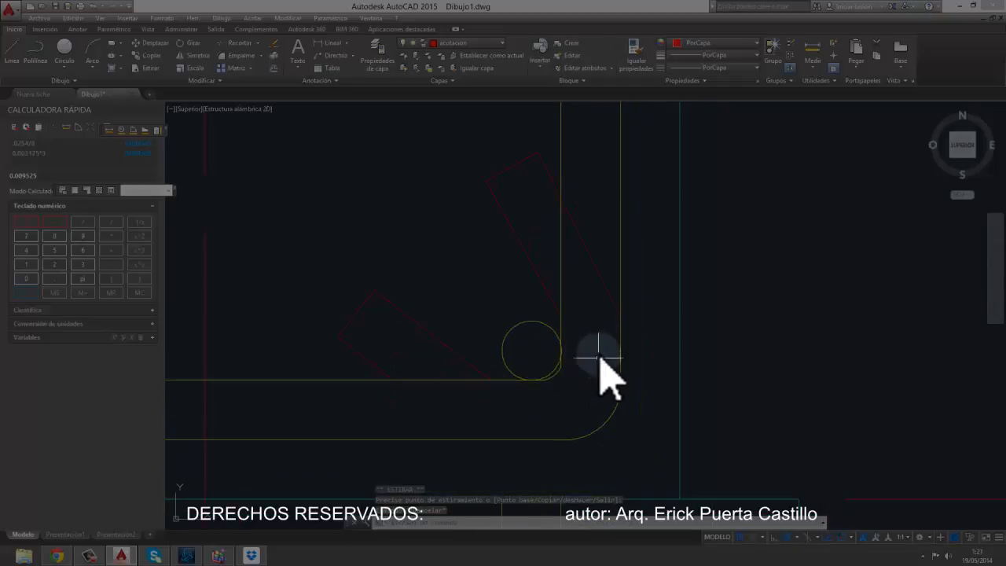
Step: Stretch the lower ends of the upper hook's inner and outer lines further down along the stirrup's vertical edges
{"action": "left_click", "coordinate": [553, 304]}
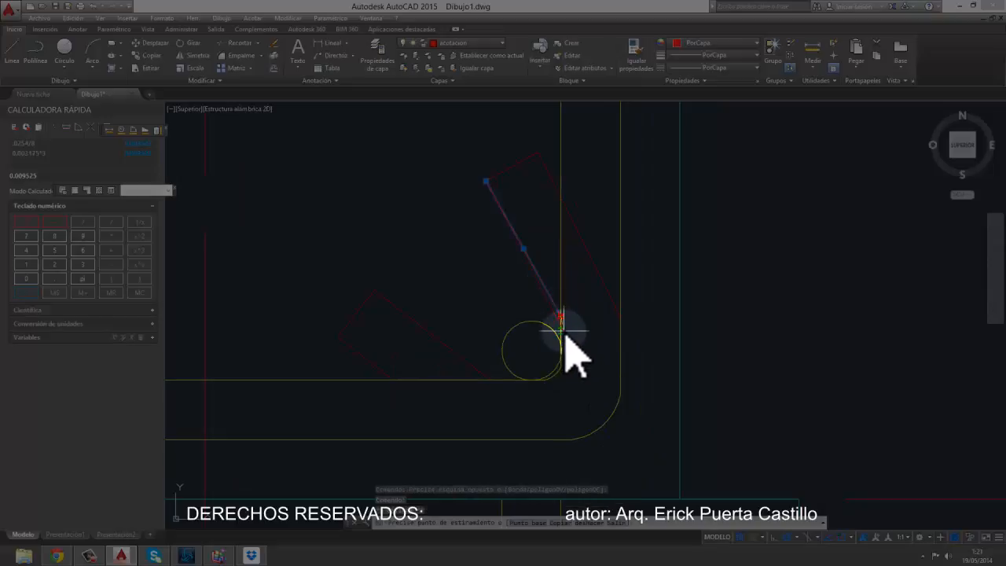
{"action": "left_click", "coordinate": [560, 333]}
{"action": "left_click", "coordinate": [619, 315]}
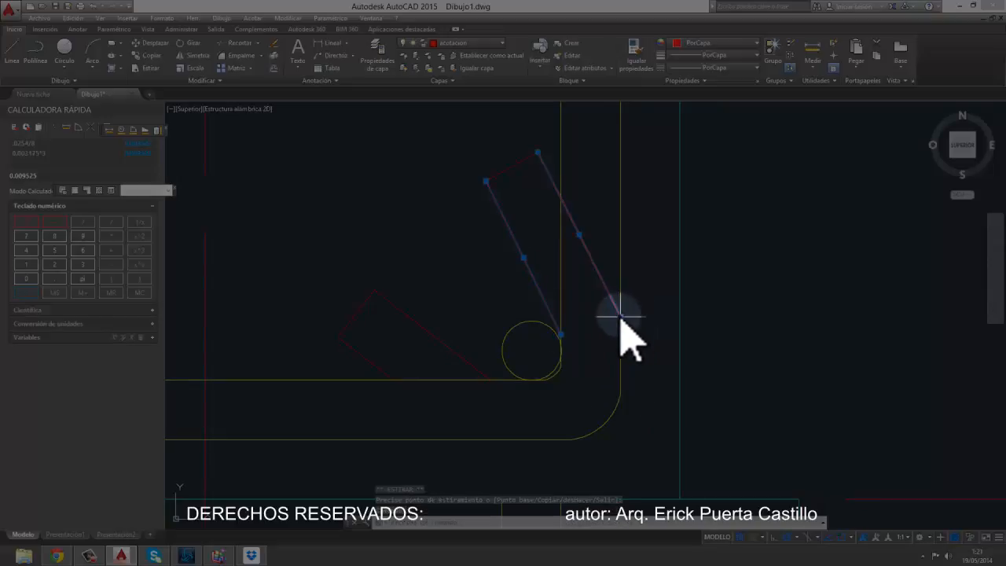
{"action": "left_click", "coordinate": [620, 317]}
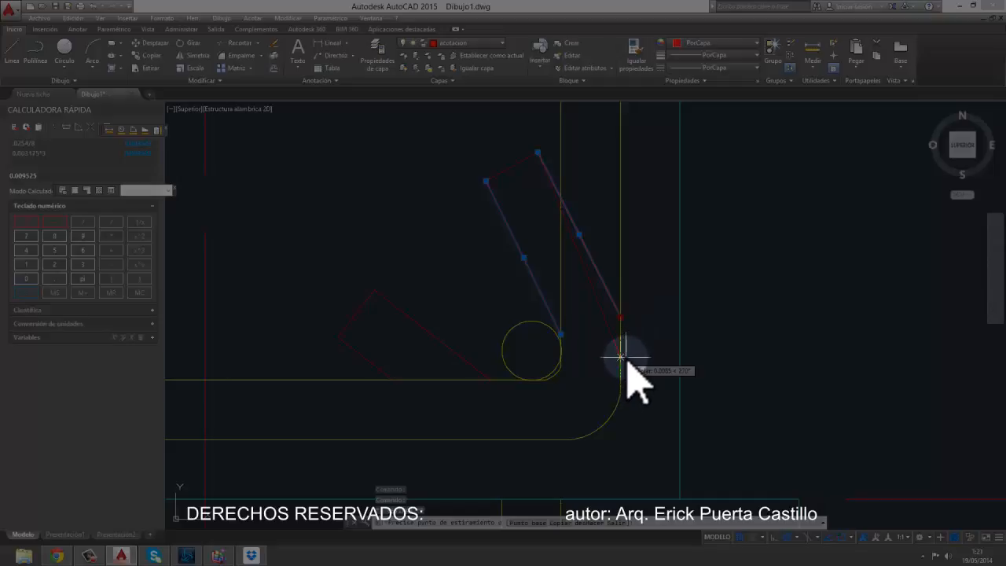
{"action": "key", "text": "Escape"}
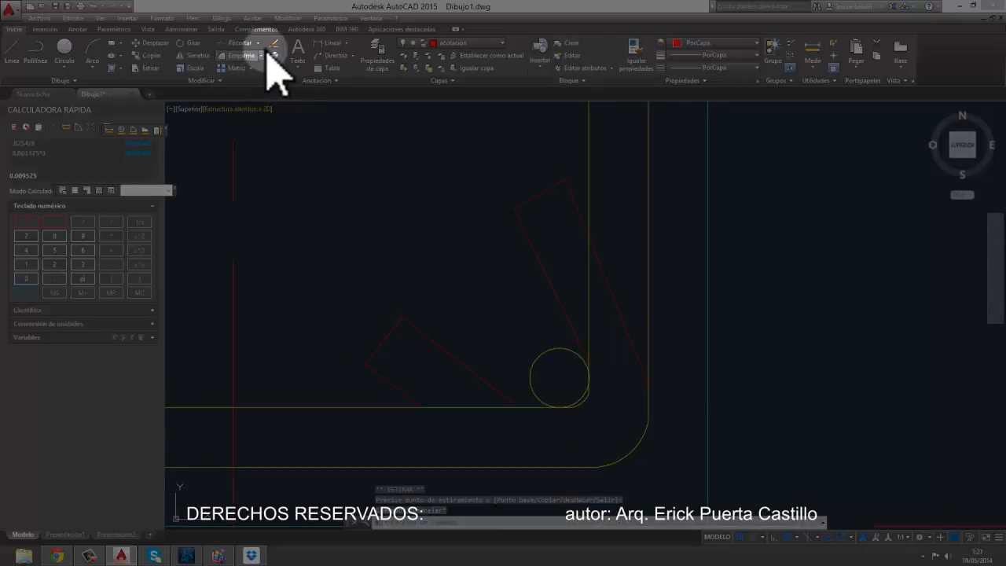
Step: Trim the stirrup's inner vertical edge where it passes between the two lines of the upper hook
{"action": "left_click", "coordinate": [243, 43]}
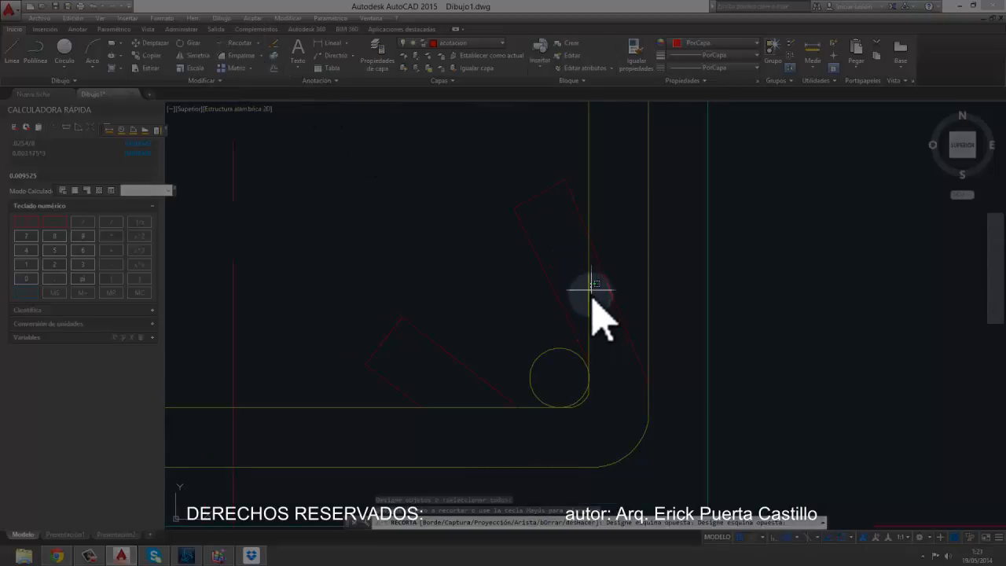
{"action": "left_click", "coordinate": [590, 290]}
{"action": "left_click", "coordinate": [583, 350]}
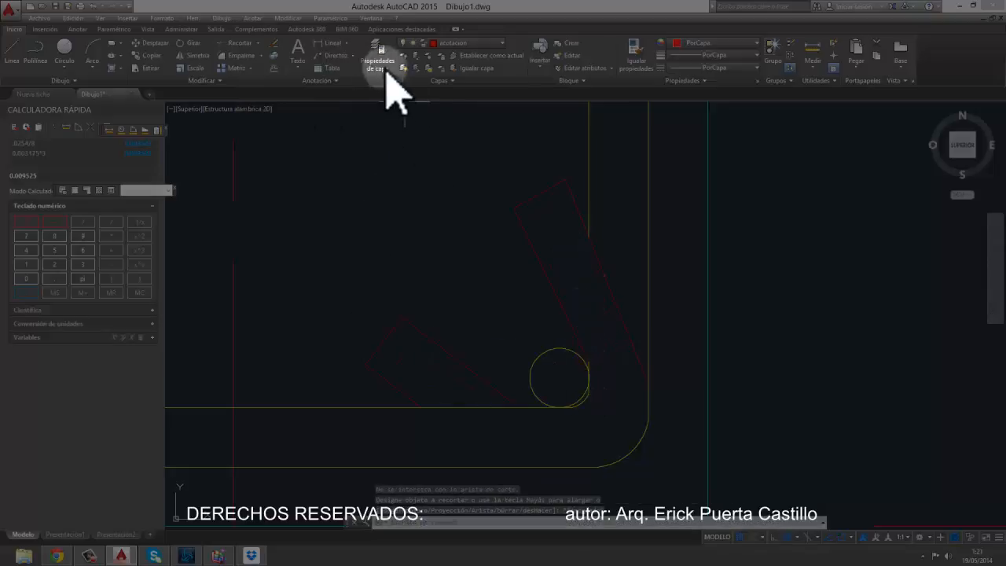
Step: Match the properties of the red lines of both hooks to the stirrup's yellow outer edge
{"action": "left_click", "coordinate": [633, 50]}
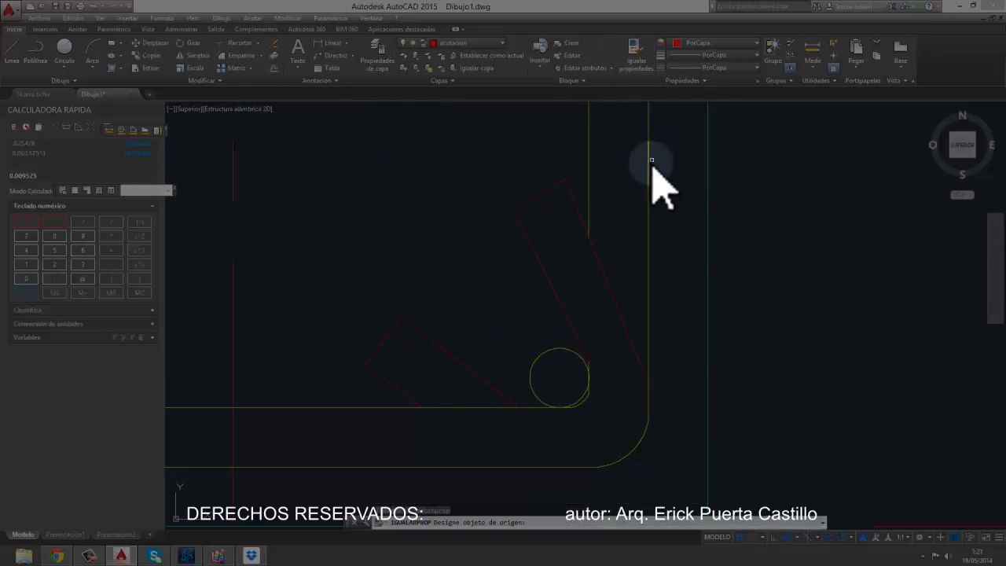
{"action": "left_click", "coordinate": [650, 160]}
{"action": "left_click", "coordinate": [619, 381]}
{"action": "left_click", "coordinate": [373, 191]}
{"action": "scroll", "coordinate": [417, 290], "scroll_direction": "down", "scroll_amount": 7}
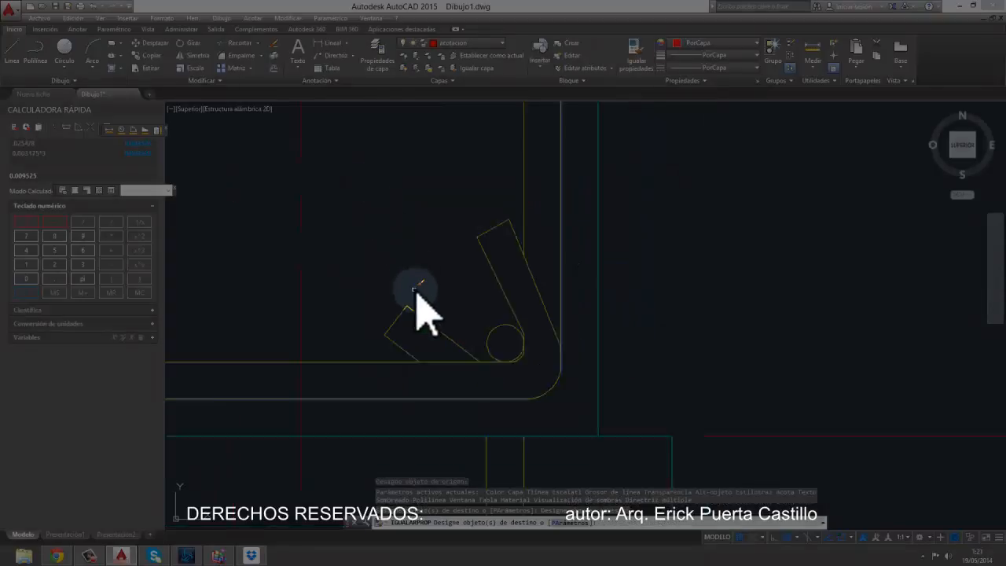
{"action": "key", "text": "Escape"}
Step: Examine the beam section within the whole elevation, along with the column and footing reinforcement below it
{"action": "scroll", "coordinate": [436, 259], "scroll_direction": "down", "scroll_amount": 5}
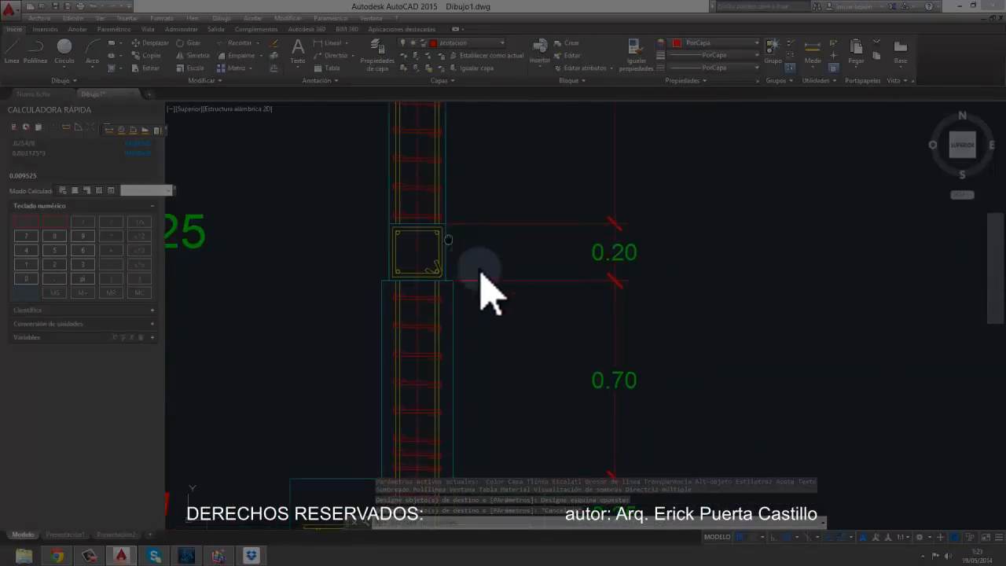
{"action": "scroll", "coordinate": [491, 284], "scroll_direction": "up", "scroll_amount": 2}
{"action": "scroll", "coordinate": [471, 279], "scroll_direction": "down", "scroll_amount": 5}
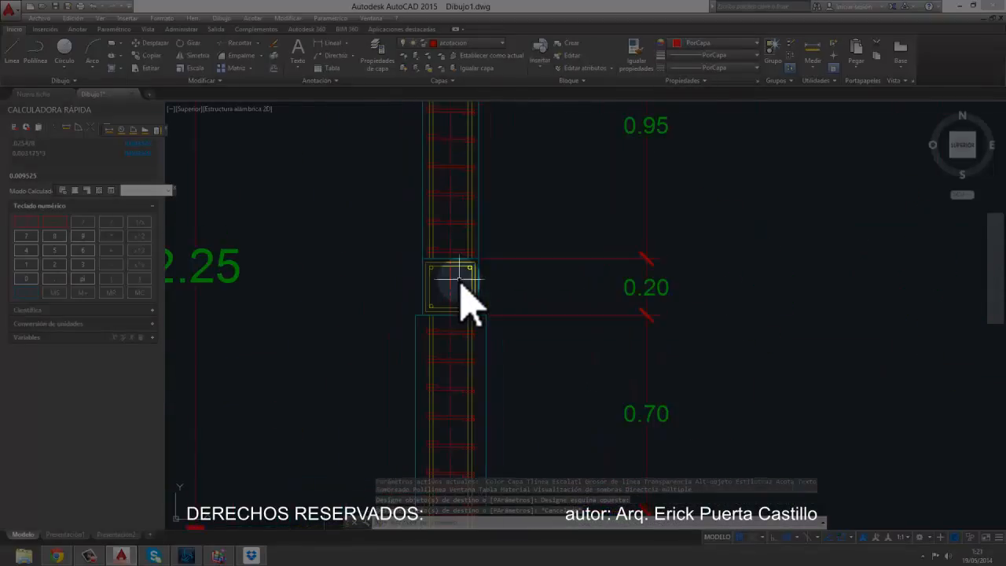
{"action": "scroll", "coordinate": [494, 377], "scroll_direction": "down", "scroll_amount": 2}
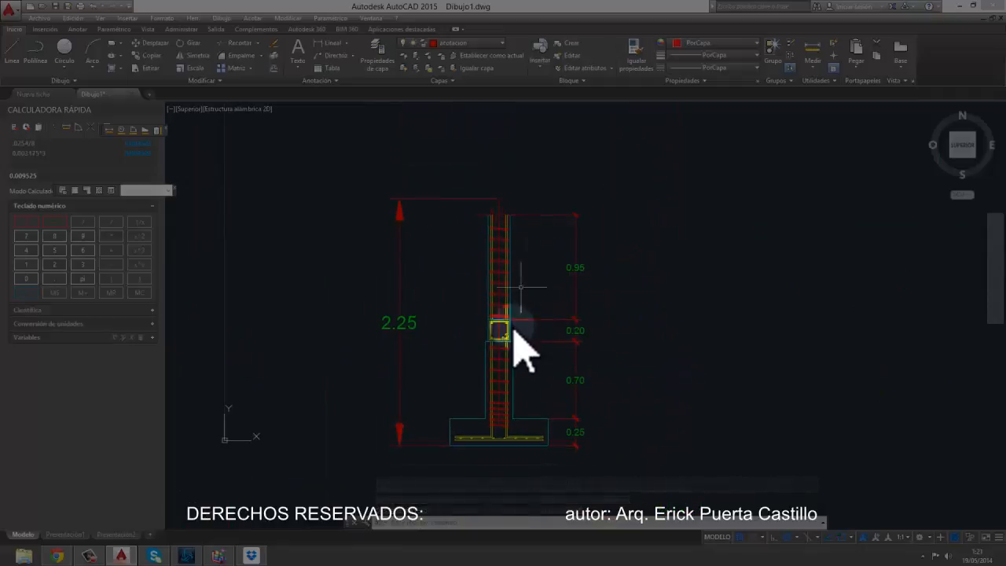
{"action": "scroll", "coordinate": [510, 459], "scroll_direction": "up", "scroll_amount": 2}
{"action": "scroll", "coordinate": [484, 436], "scroll_direction": "up", "scroll_amount": 1}
{"action": "scroll", "coordinate": [440, 385], "scroll_direction": "down", "scroll_amount": 2}
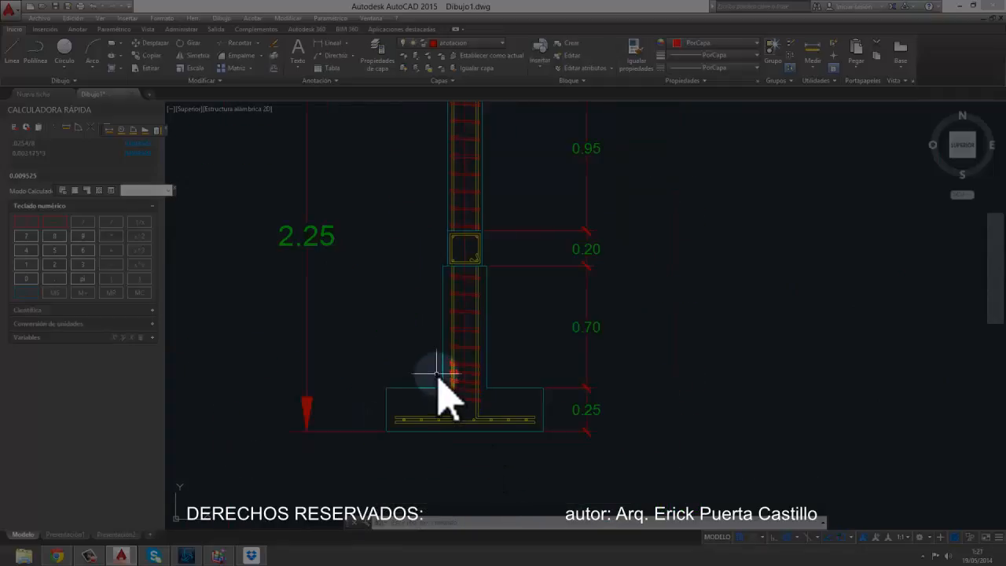
{"action": "scroll", "coordinate": [439, 369], "scroll_direction": "up", "scroll_amount": 3}
{"action": "middle_click_drag", "start_coordinate": [472, 356], "coordinate": [456, 284]}
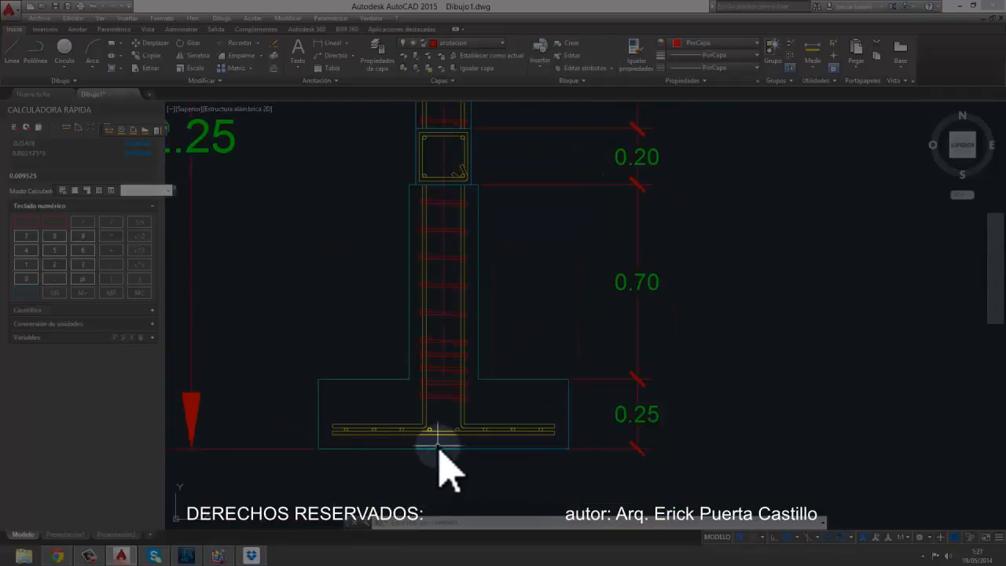
Step: Trim the column's right vertical bar where it crosses the third-lowest stirrup and its hook
{"action": "left_click", "coordinate": [236, 44]}
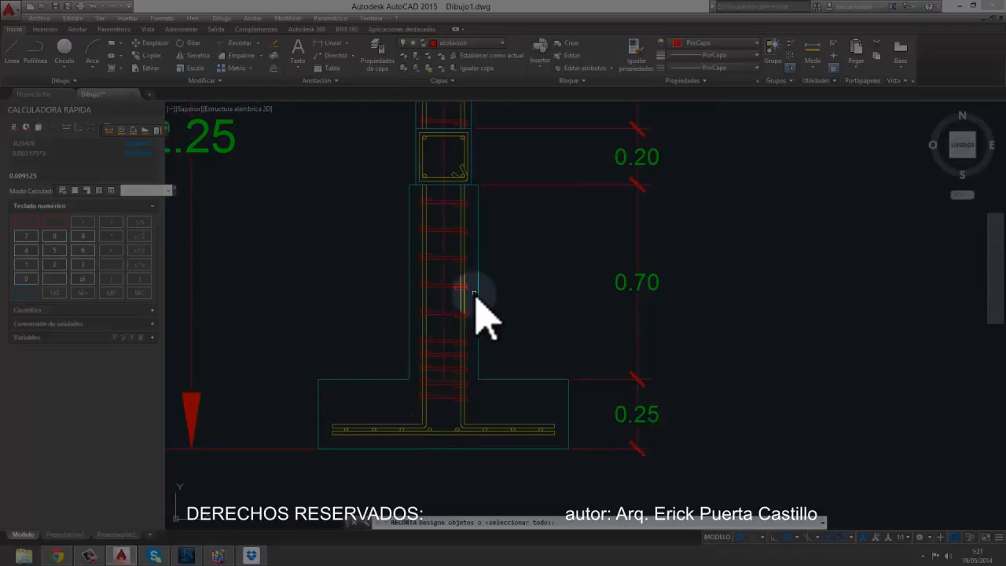
{"action": "scroll", "coordinate": [467, 385], "scroll_direction": "up", "scroll_amount": 2}
{"action": "scroll", "coordinate": [503, 283], "scroll_direction": "up", "scroll_amount": 2}
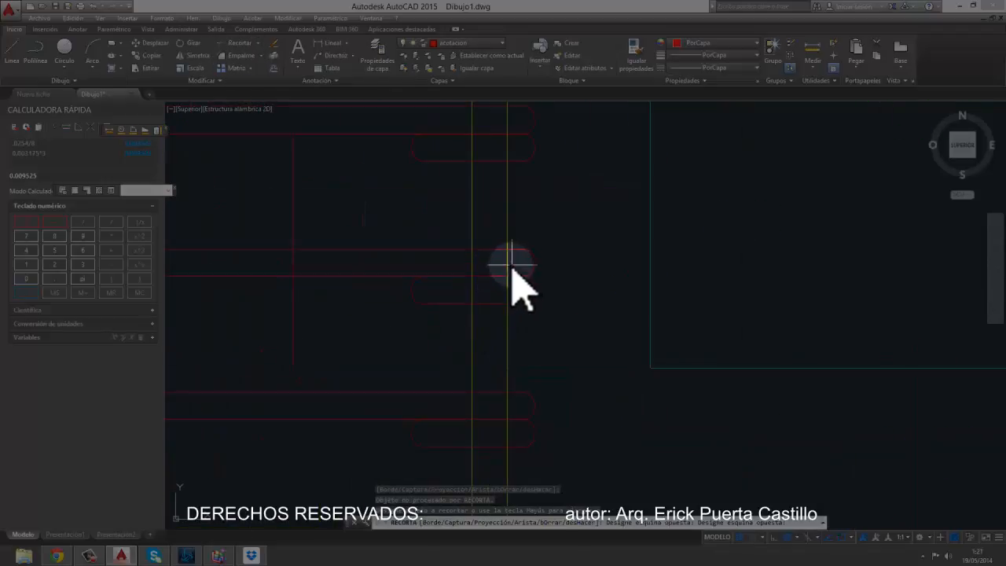
{"action": "left_click", "coordinate": [523, 288]}
{"action": "left_click", "coordinate": [466, 298]}
{"action": "middle_click_drag", "start_coordinate": [498, 354], "coordinate": [503, 309]}
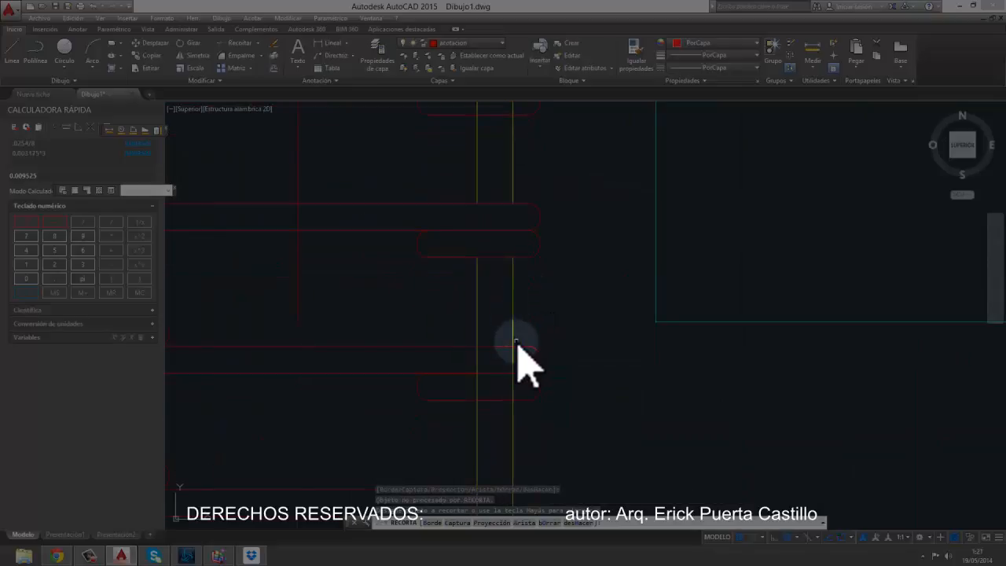
Step: Trim the column's right vertical bar inside the two lowest stirrups and their hooks
{"action": "scroll", "coordinate": [527, 380], "scroll_direction": "up", "scroll_amount": 2}
{"action": "left_click", "coordinate": [520, 358]}
{"action": "left_click", "coordinate": [411, 348]}
{"action": "left_click", "coordinate": [517, 397]}
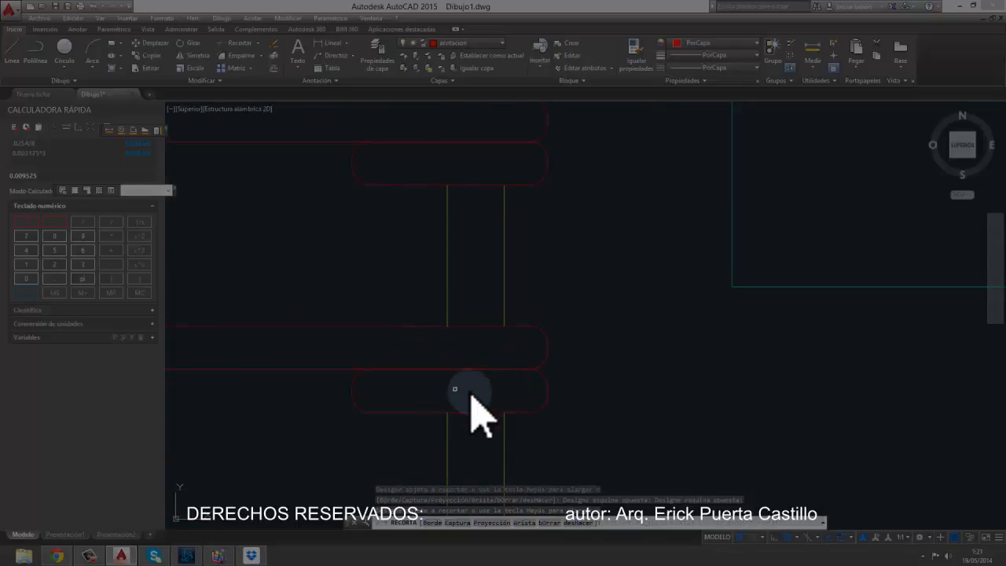
{"action": "scroll", "coordinate": [456, 403], "scroll_direction": "down", "scroll_amount": 4}
{"action": "scroll", "coordinate": [490, 404], "scroll_direction": "up", "scroll_amount": 4}
{"action": "left_click", "coordinate": [525, 354]}
{"action": "left_click", "coordinate": [445, 342]}
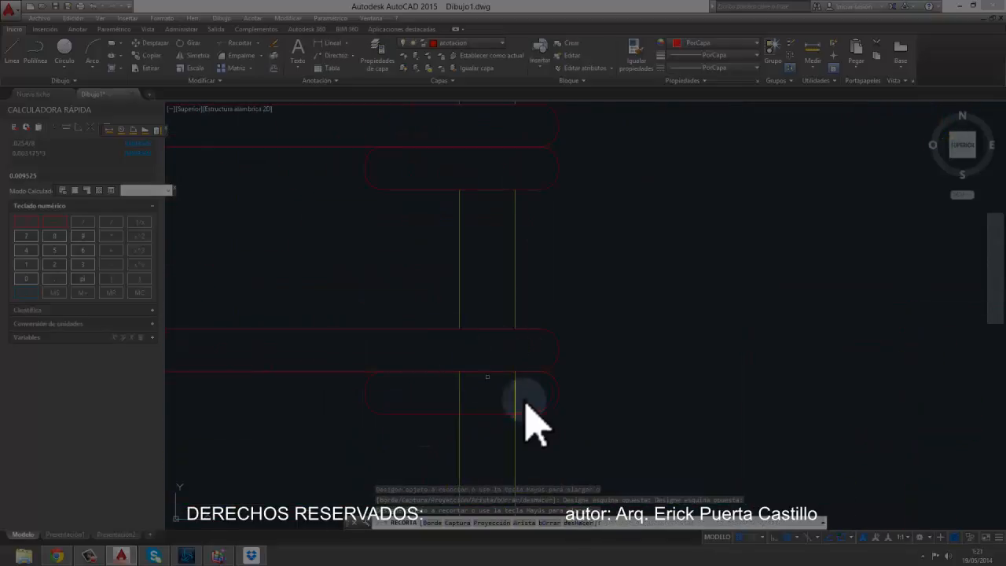
{"action": "left_click", "coordinate": [530, 402]}
{"action": "left_click", "coordinate": [445, 389]}
Step: Trim the column's left vertical bar inside the lowest stirrup and its hook
{"action": "scroll", "coordinate": [377, 366], "scroll_direction": "down", "scroll_amount": 6}
{"action": "middle_click_drag", "start_coordinate": [378, 366], "coordinate": [589, 285]}
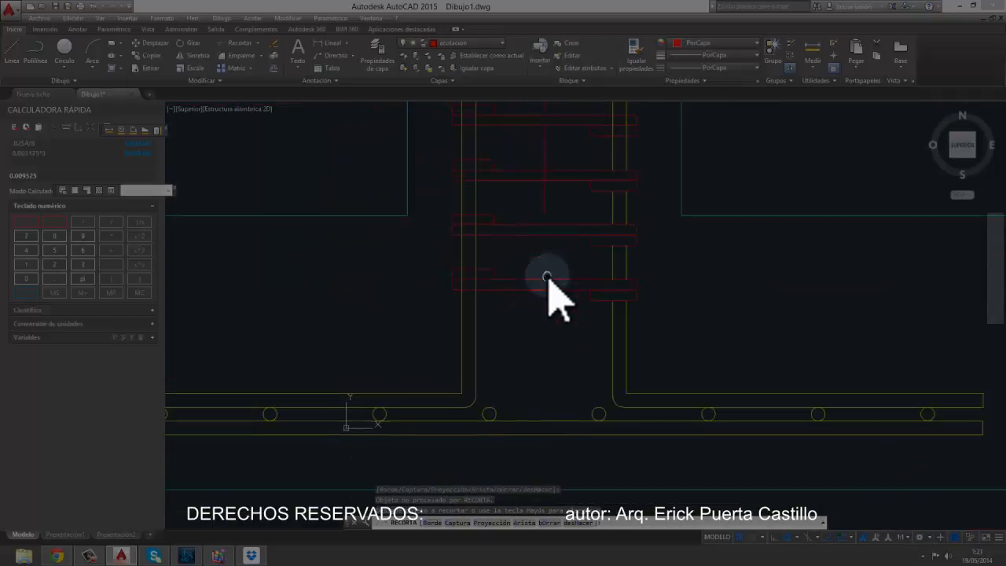
{"action": "scroll", "coordinate": [491, 275], "scroll_direction": "up", "scroll_amount": 4}
{"action": "left_click", "coordinate": [468, 303]}
{"action": "left_click", "coordinate": [414, 303]}
{"action": "left_click", "coordinate": [471, 275]}
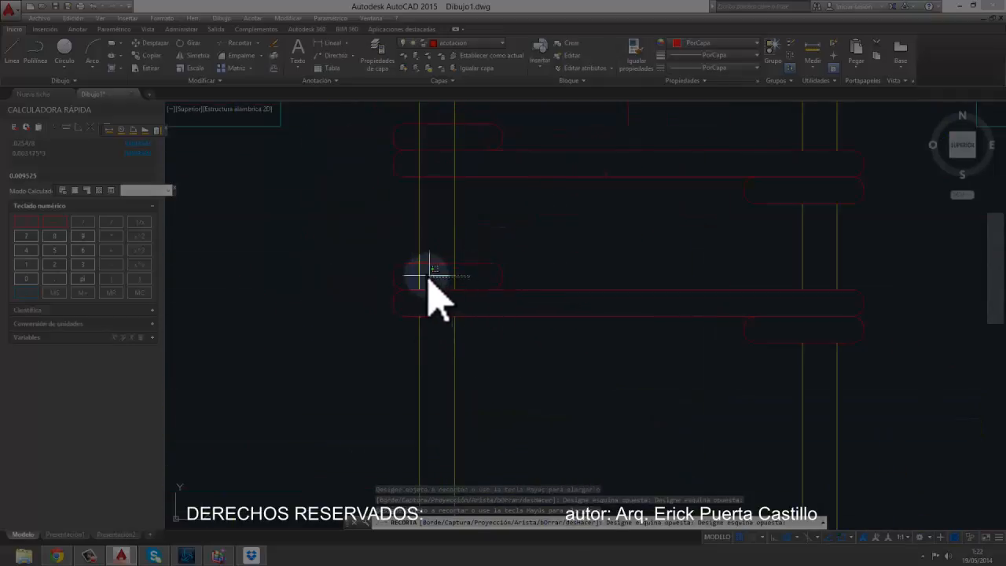
{"action": "left_click", "coordinate": [432, 274]}
{"action": "left_click", "coordinate": [417, 273]}
{"action": "left_click", "coordinate": [436, 275]}
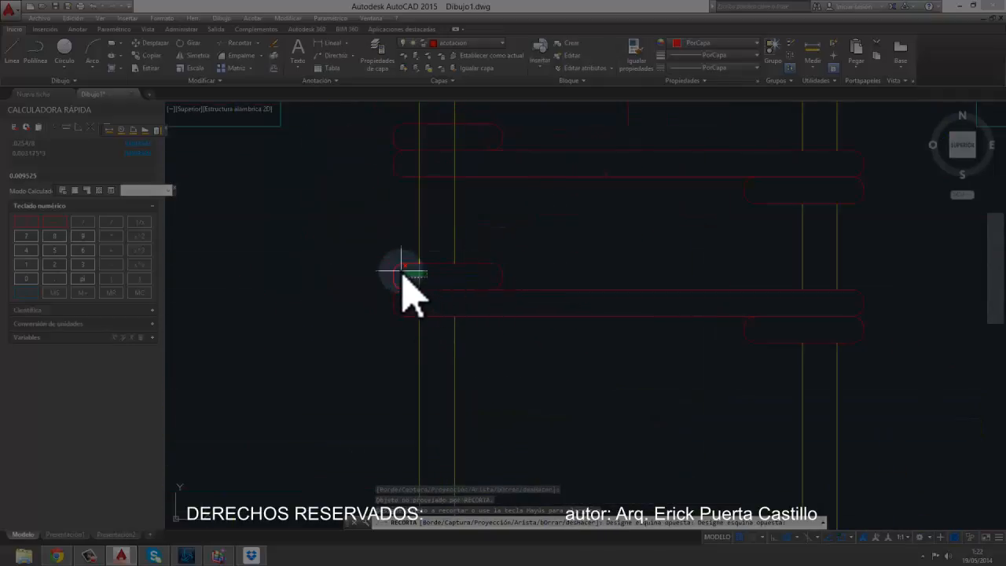
{"action": "left_click", "coordinate": [400, 272]}
Step: Trim the column's left vertical bar inside the second-lowest stirrup and its hook
{"action": "middle_click_drag", "start_coordinate": [452, 184], "coordinate": [454, 255]}
{"action": "scroll", "coordinate": [454, 254], "scroll_direction": "up", "scroll_amount": 4}
{"action": "left_click", "coordinate": [476, 221]}
{"action": "left_click", "coordinate": [356, 195]}
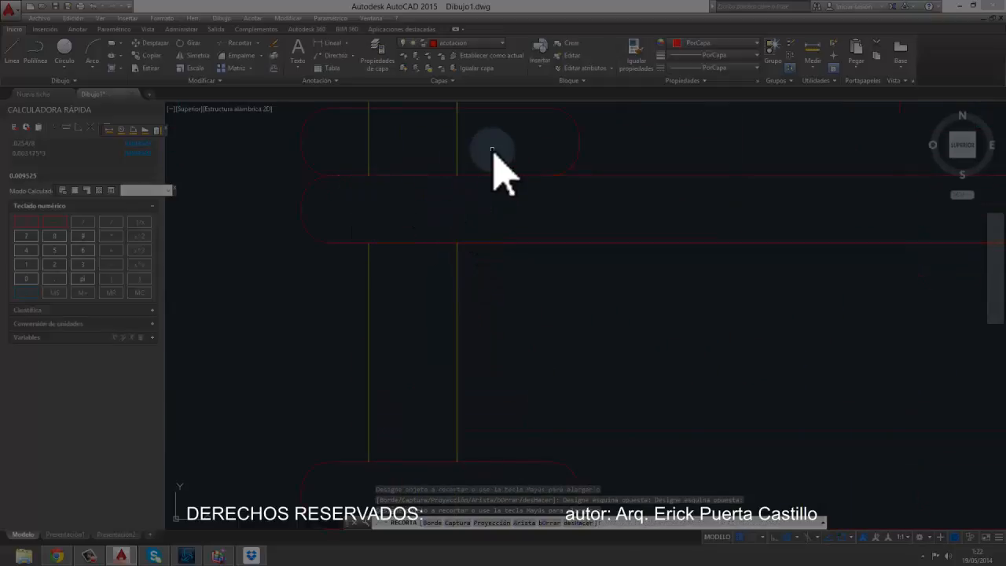
{"action": "left_click", "coordinate": [491, 150]}
{"action": "left_click", "coordinate": [330, 120]}
Step: Trim the column's left vertical bar inside the third-lowest stirrup and its hook
{"action": "scroll", "coordinate": [507, 197], "scroll_direction": "down", "scroll_amount": 6}
{"action": "middle_click_drag", "start_coordinate": [507, 197], "coordinate": [487, 254]}
{"action": "scroll", "coordinate": [487, 254], "scroll_direction": "up", "scroll_amount": 6}
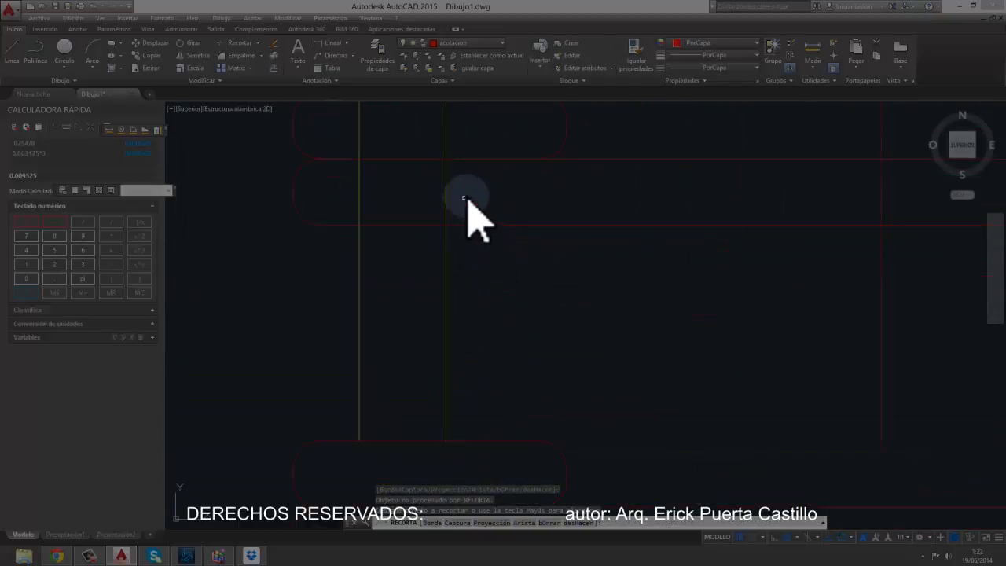
{"action": "left_click", "coordinate": [465, 198]}
{"action": "left_click", "coordinate": [331, 174]}
{"action": "middle_click_drag", "start_coordinate": [411, 152], "coordinate": [403, 310]}
{"action": "left_click", "coordinate": [464, 292]}
{"action": "left_click", "coordinate": [330, 275]}
Step: Trim the column's right vertical bar inside the fourth-lowest stirrup and its hook
{"action": "scroll", "coordinate": [578, 323], "scroll_direction": "down", "scroll_amount": 5}
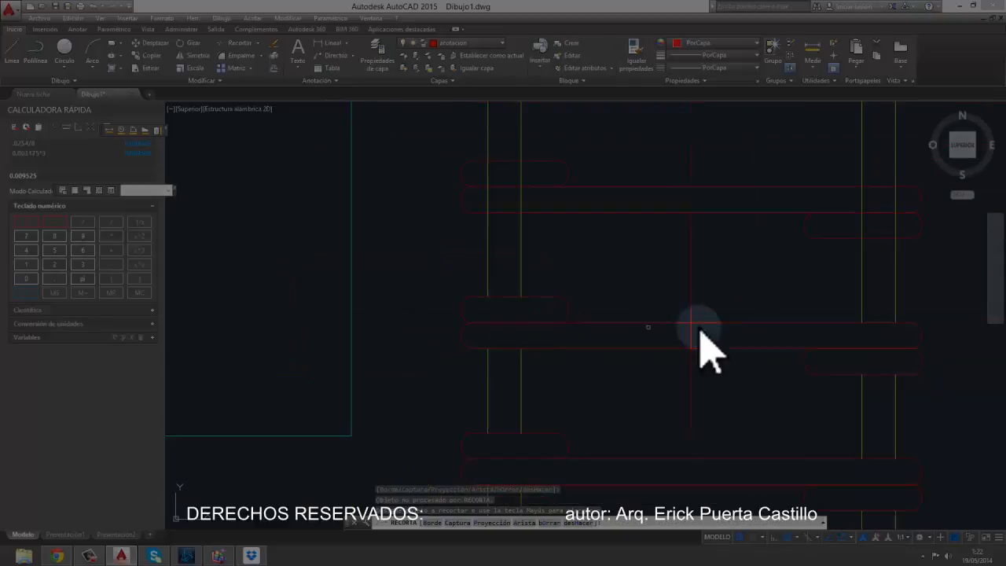
{"action": "middle_click_drag", "start_coordinate": [775, 333], "coordinate": [650, 322]}
{"action": "scroll", "coordinate": [744, 330], "scroll_direction": "up", "scroll_amount": 4}
{"action": "left_click", "coordinate": [685, 294]}
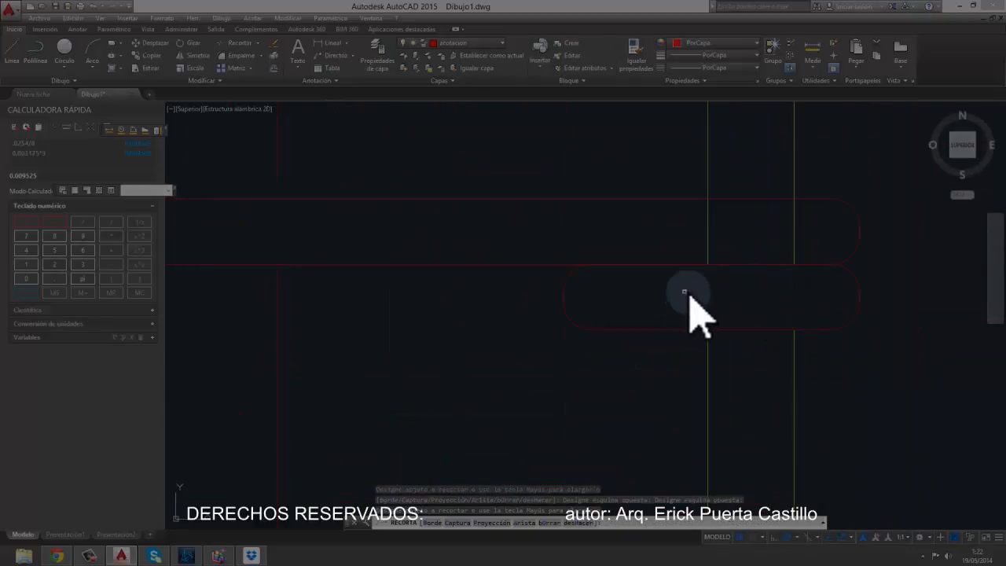
{"action": "left_click", "coordinate": [657, 221]}
Step: Trim the column's left vertical bar inside the fourth-lowest stirrup and its hook
{"action": "scroll", "coordinate": [512, 265], "scroll_direction": "down", "scroll_amount": 4}
{"action": "scroll", "coordinate": [404, 276], "scroll_direction": "down", "scroll_amount": 2}
{"action": "middle_click_drag", "start_coordinate": [314, 274], "coordinate": [523, 319]}
{"action": "scroll", "coordinate": [524, 319], "scroll_direction": "up", "scroll_amount": 4}
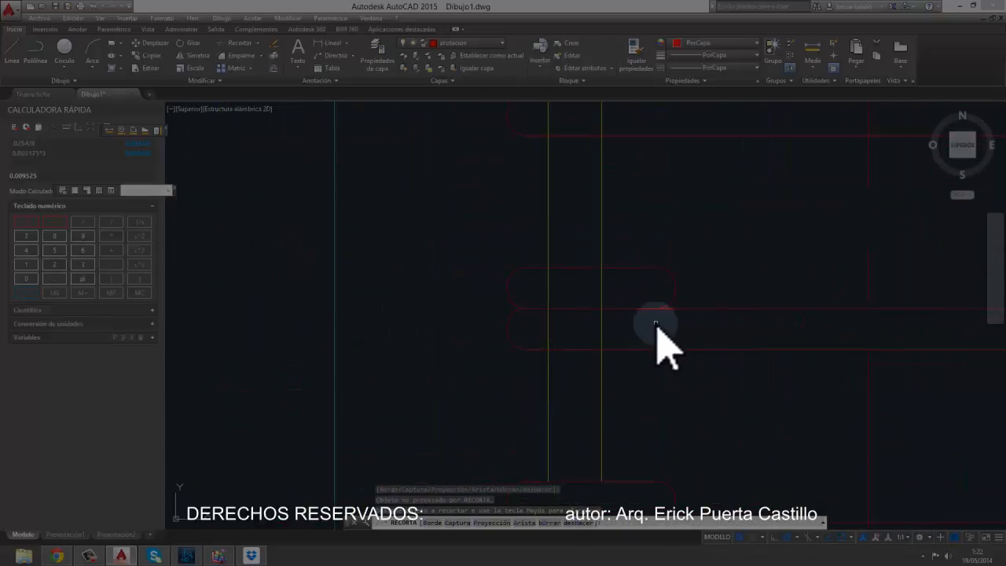
{"action": "left_click", "coordinate": [657, 324]}
{"action": "left_click", "coordinate": [539, 326]}
{"action": "left_click", "coordinate": [574, 291]}
Step: Trim the column's left vertical bar inside the fifth stirrup from the bottom and its hook
{"action": "scroll", "coordinate": [578, 197], "scroll_direction": "down", "scroll_amount": 2}
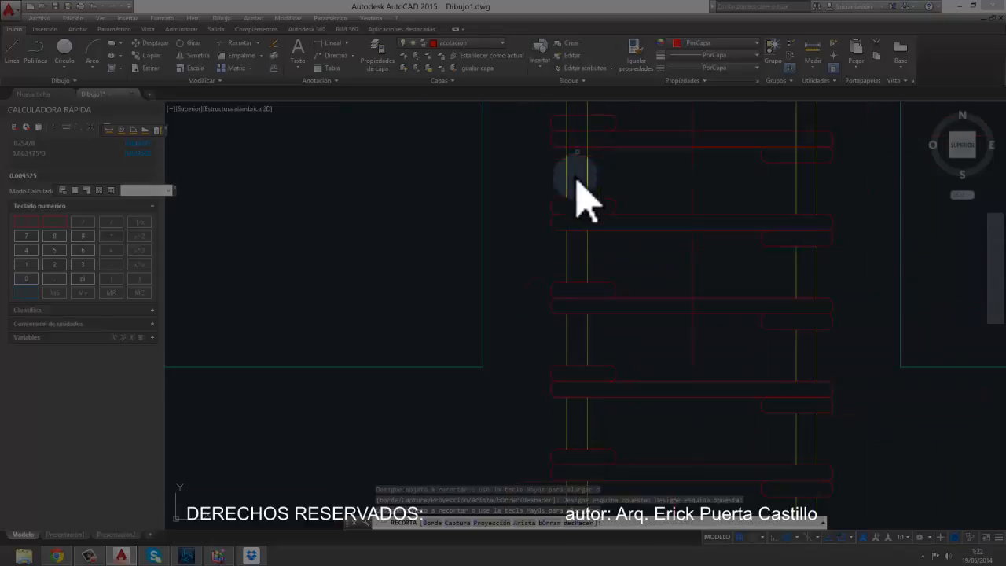
{"action": "scroll", "coordinate": [548, 271], "scroll_direction": "up", "scroll_amount": 2}
{"action": "left_click", "coordinate": [575, 263]}
{"action": "left_click", "coordinate": [500, 254]}
{"action": "left_click", "coordinate": [594, 214]}
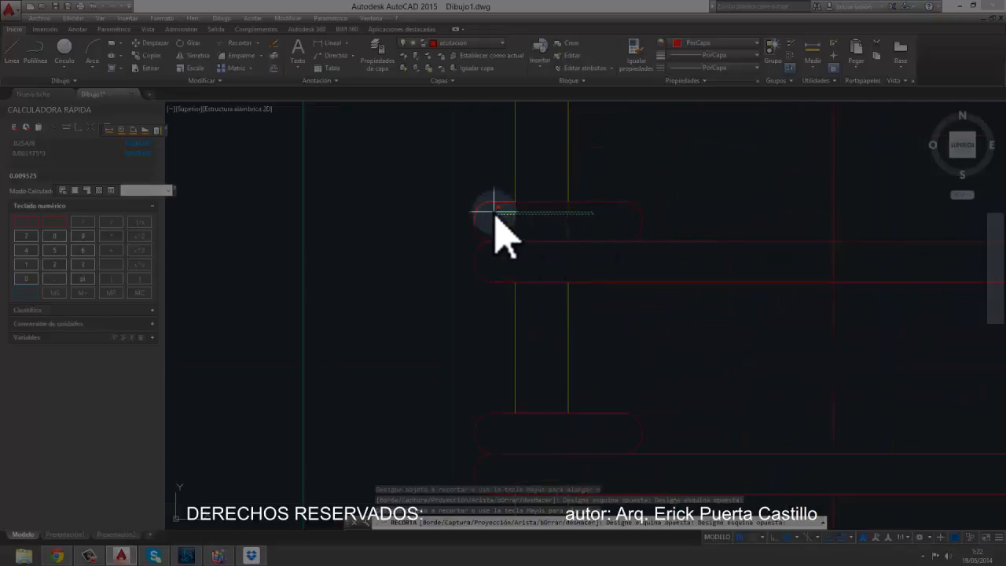
{"action": "left_click", "coordinate": [492, 212]}
Step: Trim the column's right vertical bar inside the fifth stirrup from the bottom and its hook
{"action": "scroll", "coordinate": [690, 261], "scroll_direction": "down", "scroll_amount": 3}
{"action": "scroll", "coordinate": [665, 397], "scroll_direction": "up", "scroll_amount": 5}
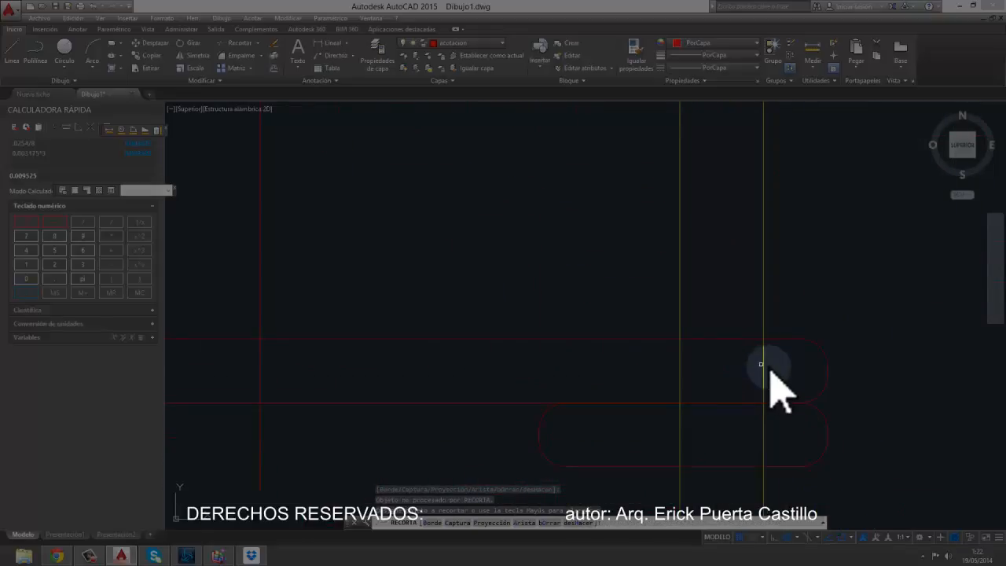
{"action": "left_click", "coordinate": [779, 366]}
{"action": "left_click", "coordinate": [626, 356]}
{"action": "left_click", "coordinate": [791, 445]}
{"action": "left_click", "coordinate": [633, 433]}
Step: Trim the column's right vertical bar inside the sixth stirrup from the bottom and its hook
{"action": "scroll", "coordinate": [633, 409], "scroll_direction": "down", "scroll_amount": 4}
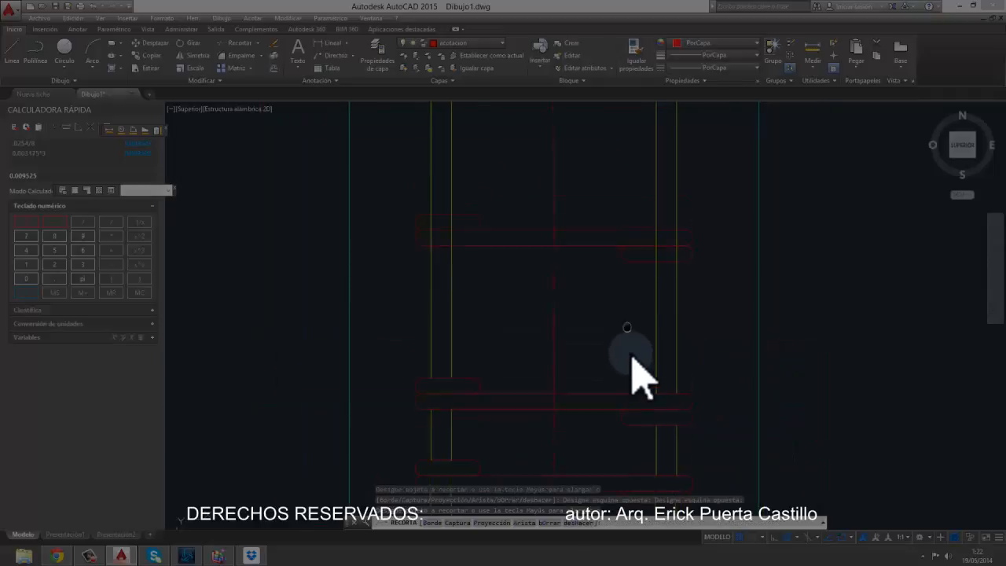
{"action": "scroll", "coordinate": [676, 244], "scroll_direction": "up", "scroll_amount": 4}
{"action": "left_click", "coordinate": [712, 399]}
{"action": "left_click", "coordinate": [582, 376]}
{"action": "left_click", "coordinate": [710, 333]}
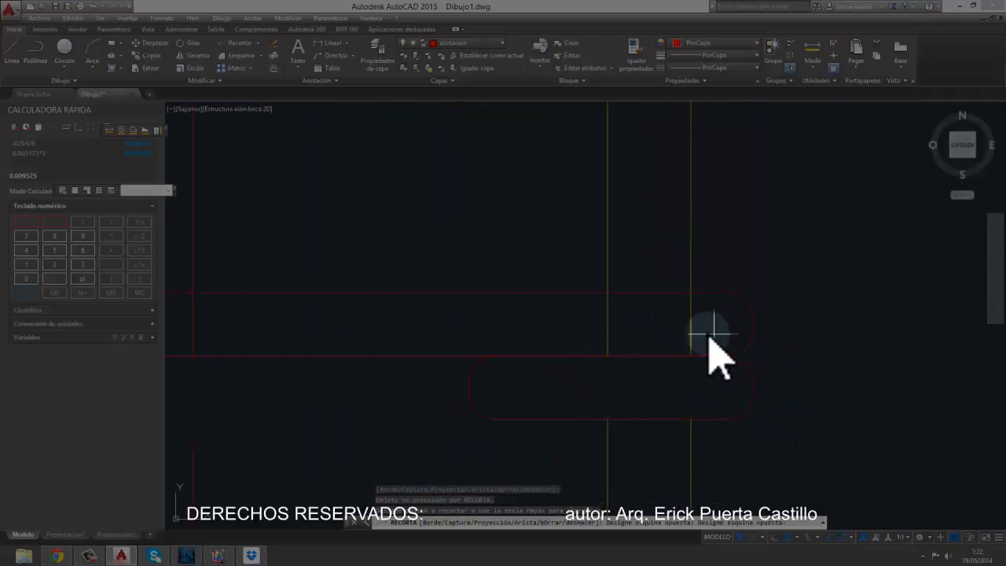
{"action": "left_click", "coordinate": [563, 315]}
Step: Trim the column's left vertical bar inside the sixth stirrup from the bottom and its hook
{"action": "scroll", "coordinate": [409, 339], "scroll_direction": "down", "scroll_amount": 4}
{"action": "middle_click_drag", "start_coordinate": [359, 330], "coordinate": [550, 303]}
{"action": "scroll", "coordinate": [476, 304], "scroll_direction": "up", "scroll_amount": 6}
{"action": "left_click", "coordinate": [453, 333]}
{"action": "left_click", "coordinate": [309, 320]}
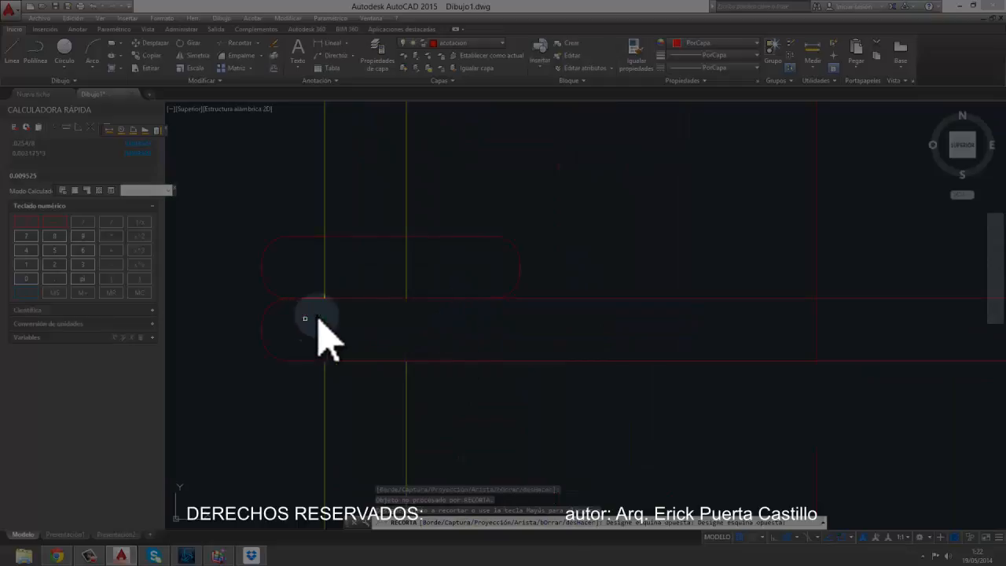
{"action": "left_click", "coordinate": [439, 277]}
{"action": "left_click", "coordinate": [318, 276]}
Step: Trim the column's right vertical bar inside the seventh stirrup from the bottom and its hook
{"action": "scroll", "coordinate": [376, 310], "scroll_direction": "down", "scroll_amount": 6}
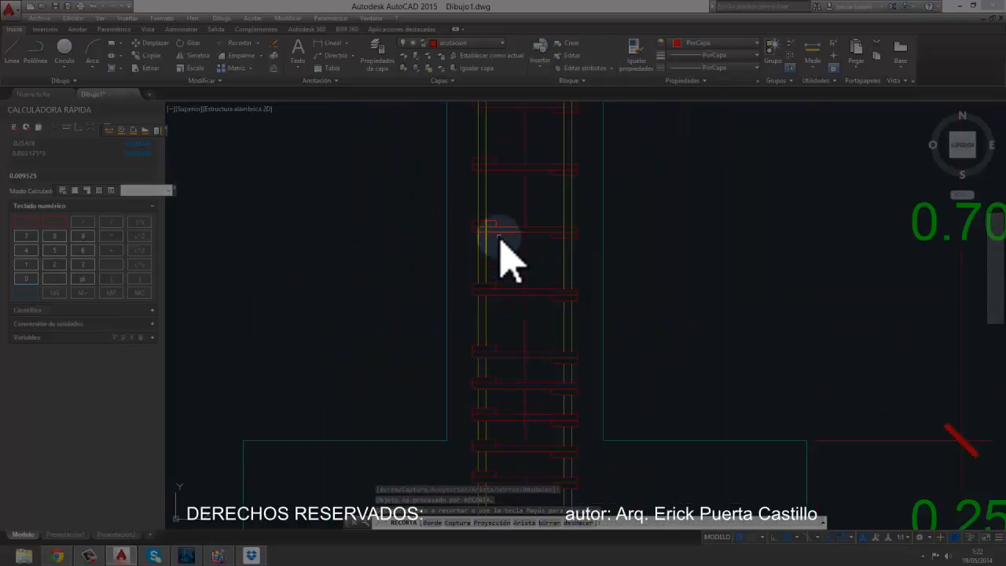
{"action": "scroll", "coordinate": [535, 314], "scroll_direction": "down", "scroll_amount": 2}
{"action": "middle_click_drag", "start_coordinate": [545, 291], "coordinate": [526, 405]}
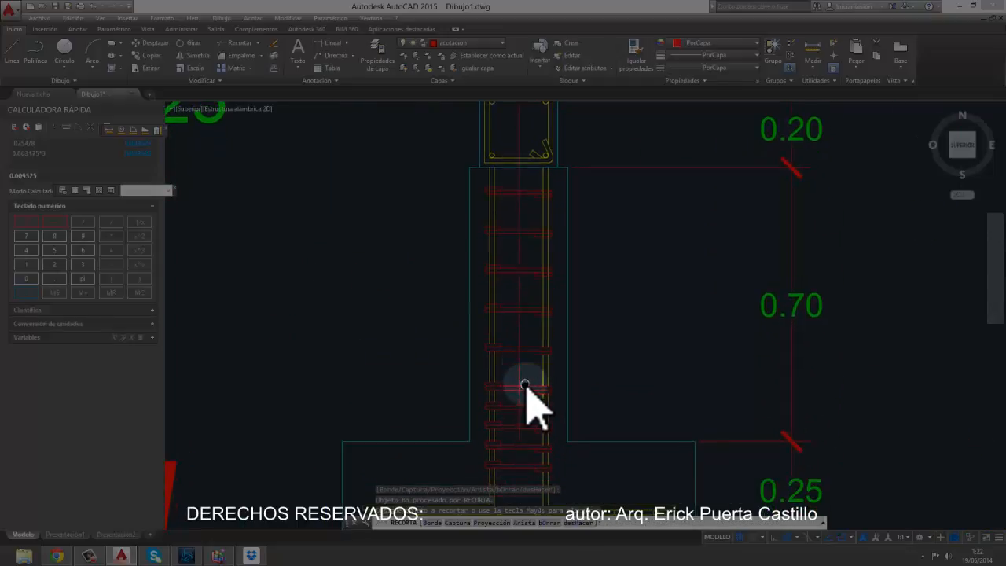
{"action": "scroll", "coordinate": [511, 337], "scroll_direction": "up", "scroll_amount": 8}
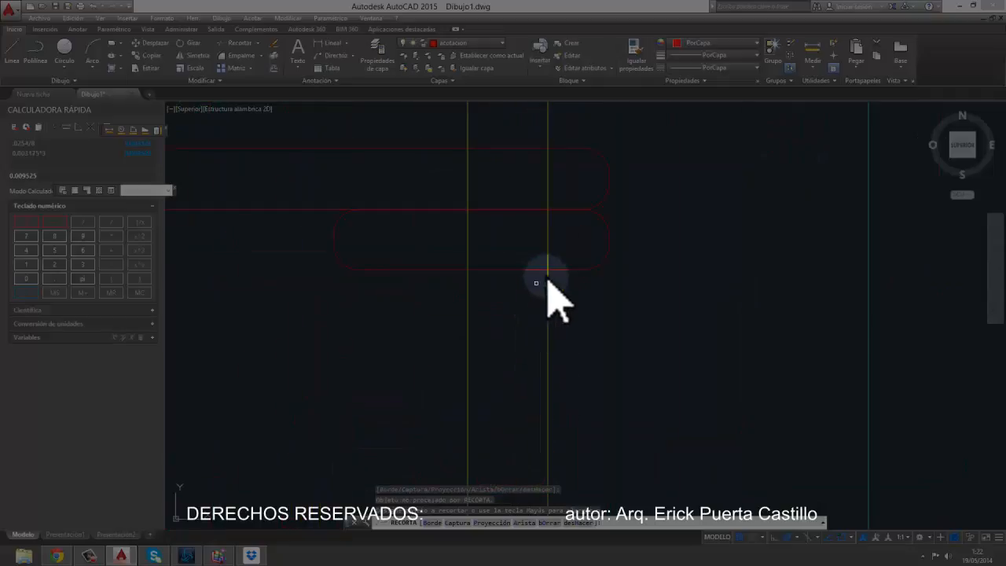
{"action": "left_click", "coordinate": [568, 251]}
{"action": "left_click", "coordinate": [458, 237]}
{"action": "scroll", "coordinate": [436, 244], "scroll_direction": "down", "scroll_amount": 3}
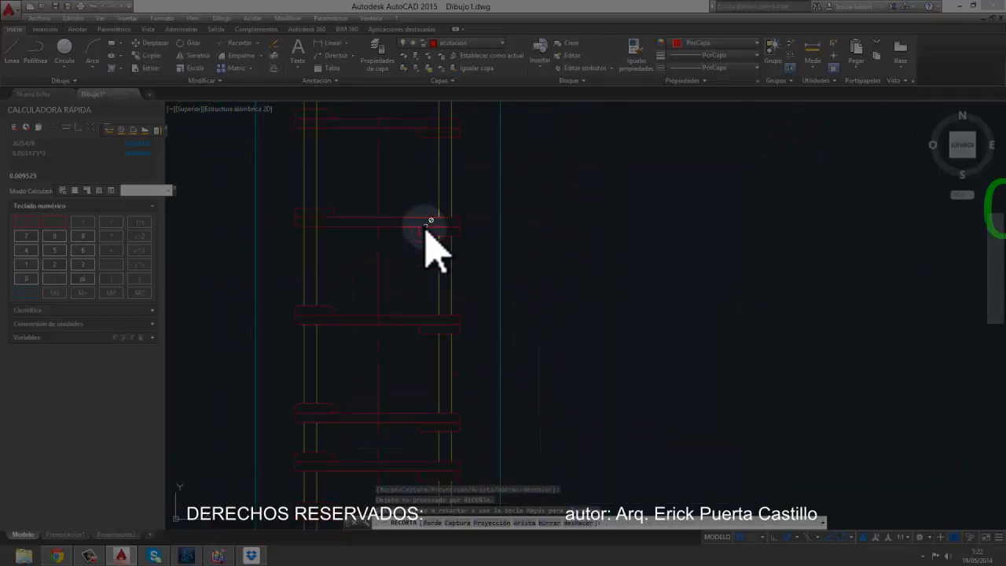
Step: Trim the column's left vertical bar inside the seventh stirrup from the bottom and its hook
{"action": "scroll", "coordinate": [408, 220], "scroll_direction": "up", "scroll_amount": 4}
{"action": "left_click", "coordinate": [369, 302]}
{"action": "left_click", "coordinate": [287, 283]}
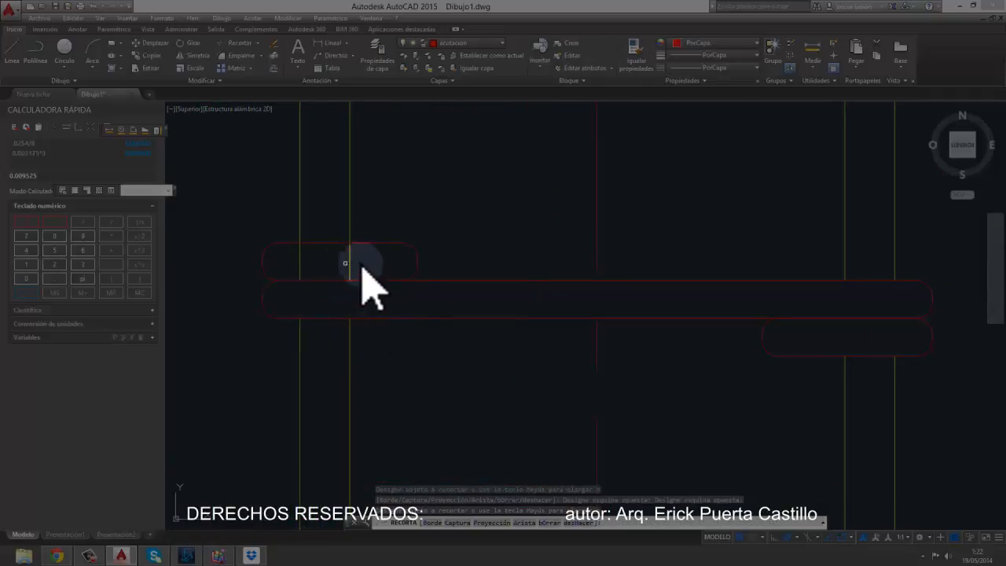
{"action": "left_click", "coordinate": [313, 264]}
{"action": "left_click", "coordinate": [314, 267]}
Step: Trim the column's left vertical bar inside the eighth stirrup from the bottom, using the stirrup and hook lines as cutting edges
{"action": "scroll", "coordinate": [440, 275], "scroll_direction": "down", "scroll_amount": 6}
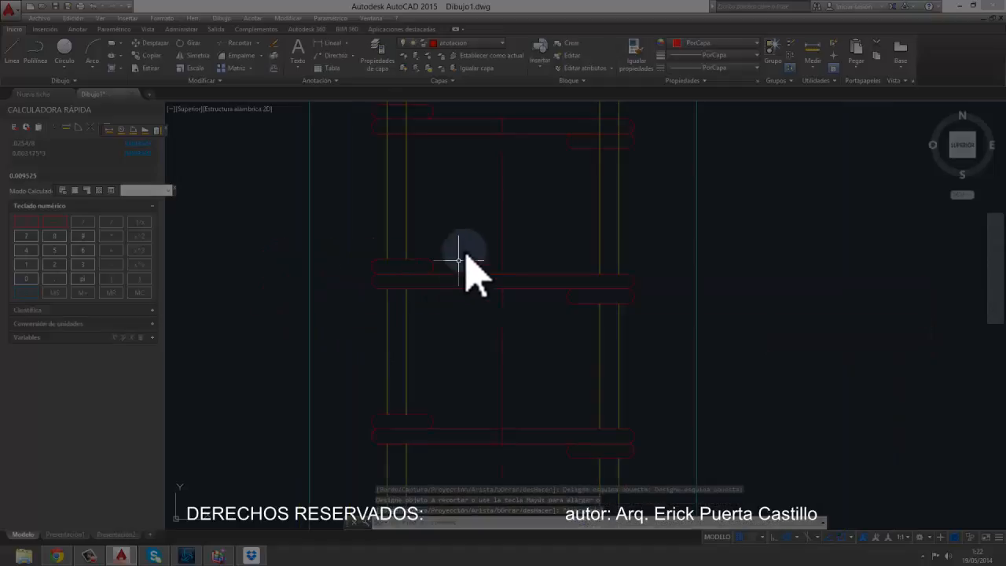
{"action": "scroll", "coordinate": [428, 260], "scroll_direction": "up", "scroll_amount": 4}
{"action": "key", "text": "Return"}
{"action": "key", "text": "Return"}
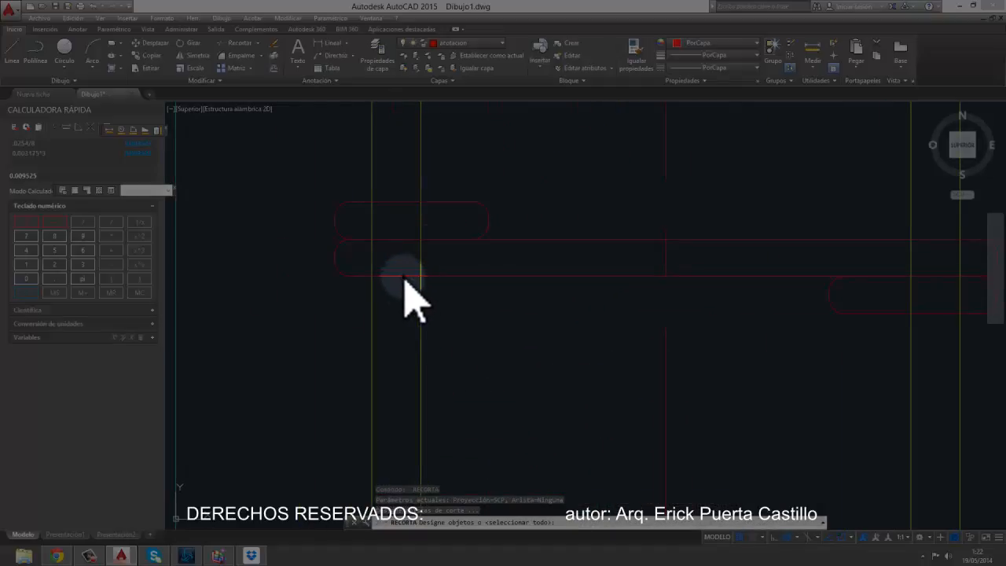
{"action": "left_click", "coordinate": [403, 276]}
{"action": "left_click", "coordinate": [443, 269]}
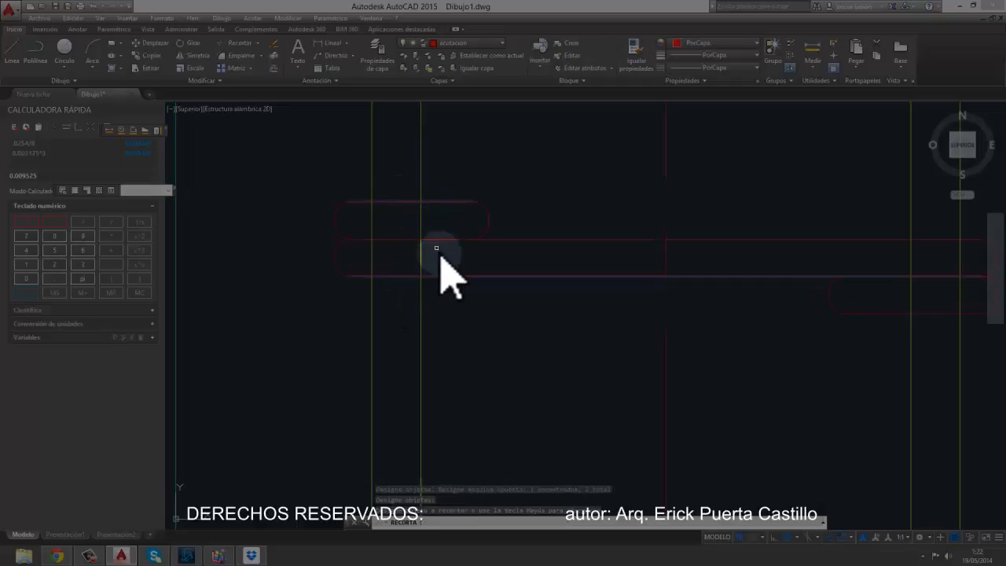
{"action": "key", "text": "Return"}
{"action": "left_click", "coordinate": [377, 265]}
Step: Trim the column's right vertical bar inside the eighth stirrup from the bottom, using the stirrup and hook lines as cutting edges
{"action": "scroll", "coordinate": [444, 271], "scroll_direction": "down", "scroll_amount": 3}
{"action": "scroll", "coordinate": [673, 291], "scroll_direction": "up", "scroll_amount": 3}
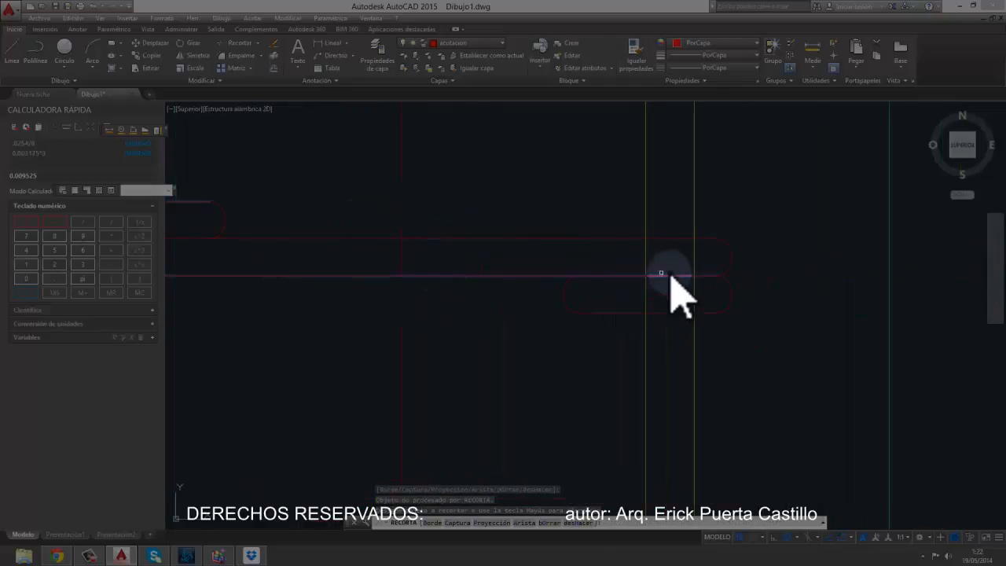
{"action": "key", "text": "Return"}
{"action": "key", "text": "Return"}
{"action": "left_click", "coordinate": [540, 245]}
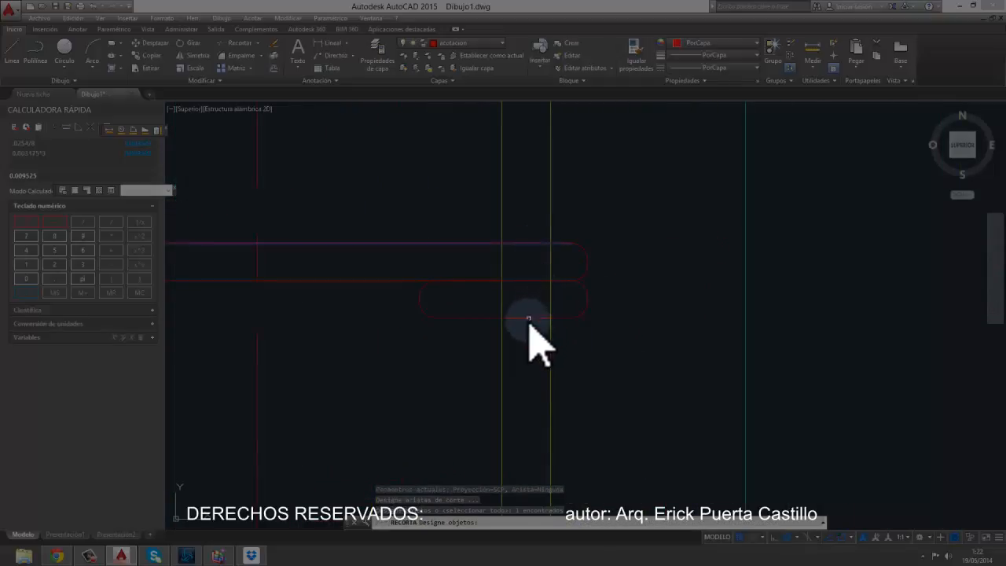
{"action": "left_click", "coordinate": [572, 325]}
{"action": "key", "text": "Return"}
{"action": "left_click", "coordinate": [474, 314]}
Step: Trim the column's right vertical bar inside the ninth stirrup from the bottom and its hook
{"action": "scroll", "coordinate": [474, 315], "scroll_direction": "down", "scroll_amount": 3}
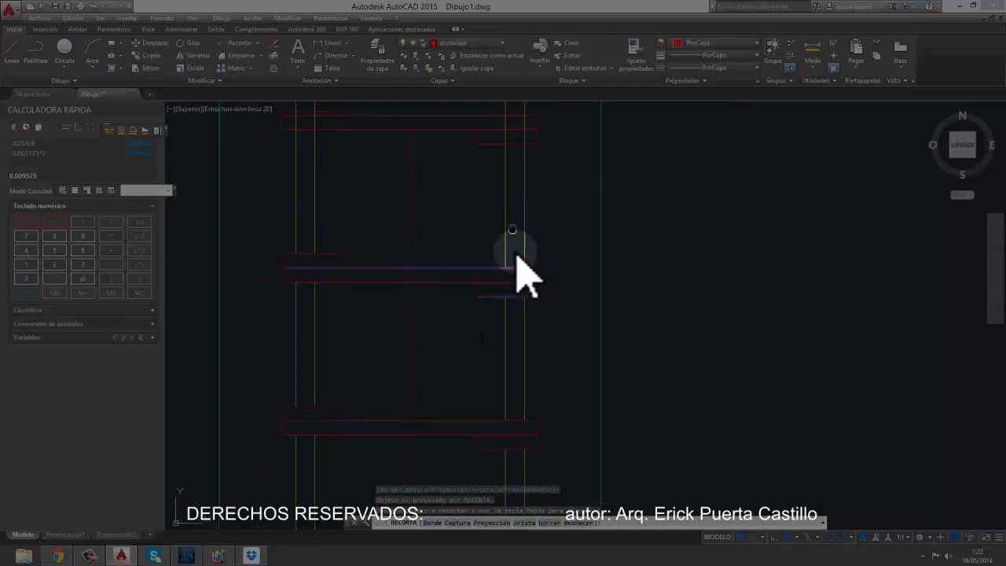
{"action": "scroll", "coordinate": [537, 275], "scroll_direction": "up", "scroll_amount": 3}
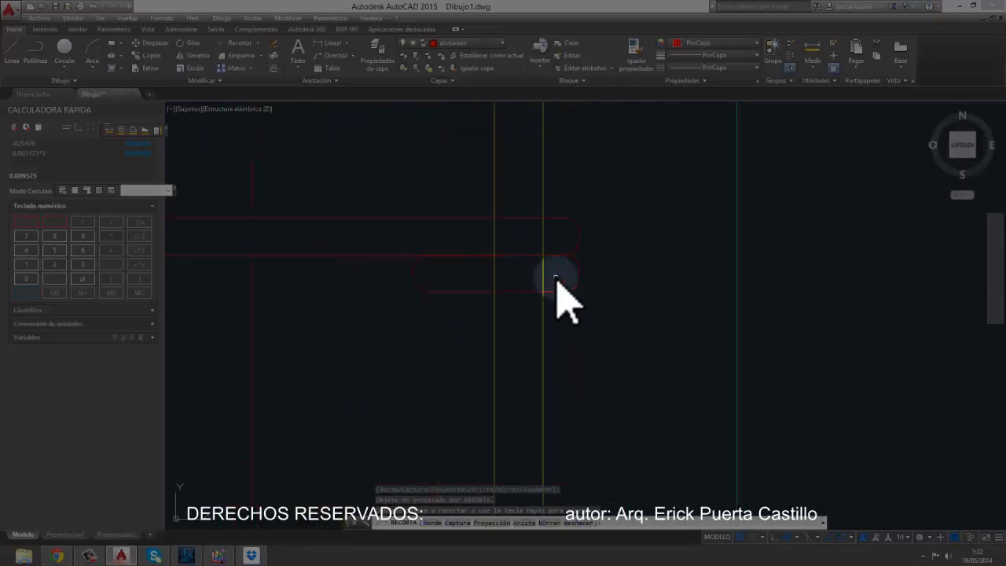
{"action": "left_click", "coordinate": [555, 275]}
{"action": "left_click", "coordinate": [469, 271]}
Step: Trim the column's left vertical bar inside the ninth stirrup from the bottom and its hook
{"action": "scroll", "coordinate": [471, 271], "scroll_direction": "up", "scroll_amount": 2}
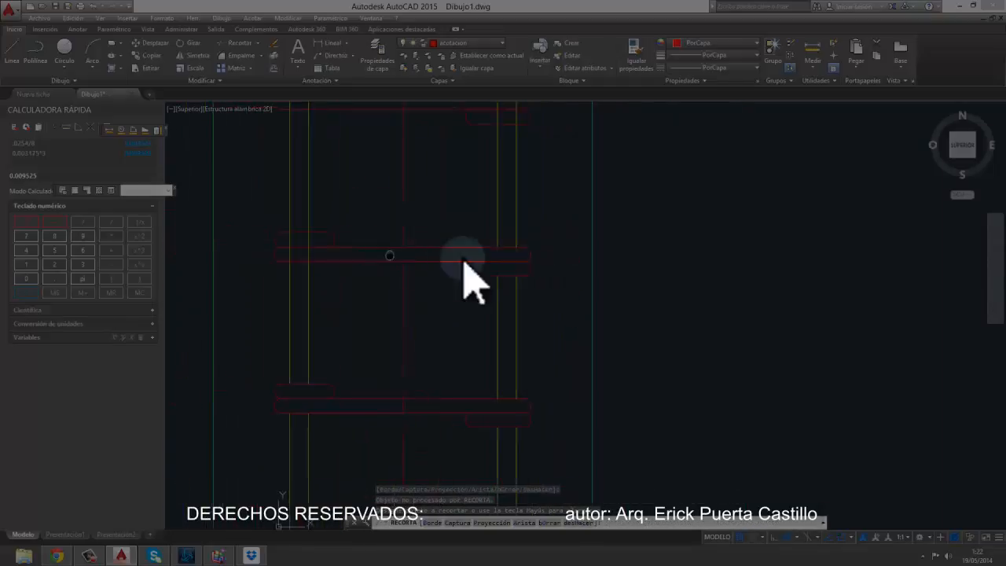
{"action": "scroll", "coordinate": [380, 251], "scroll_direction": "down", "scroll_amount": 2}
{"action": "left_click", "coordinate": [494, 284]}
{"action": "left_click", "coordinate": [370, 229]}
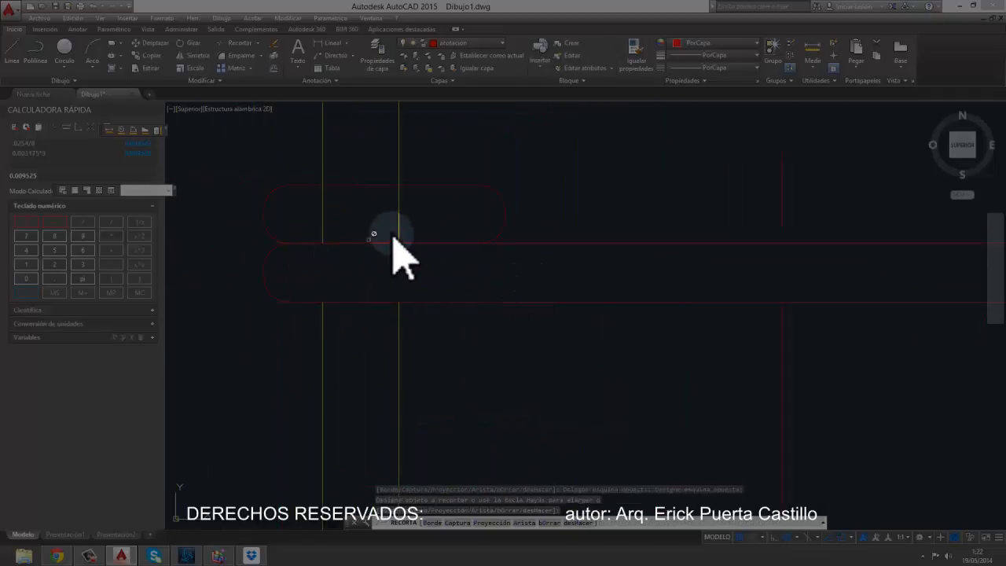
{"action": "left_click", "coordinate": [436, 221]}
{"action": "left_click", "coordinate": [312, 220]}
Step: Trim the column's right vertical bar inside the topmost stirrup below the beam and its hook
{"action": "scroll", "coordinate": [482, 366], "scroll_direction": "up", "scroll_amount": 2}
{"action": "scroll", "coordinate": [589, 343], "scroll_direction": "down", "scroll_amount": 1}
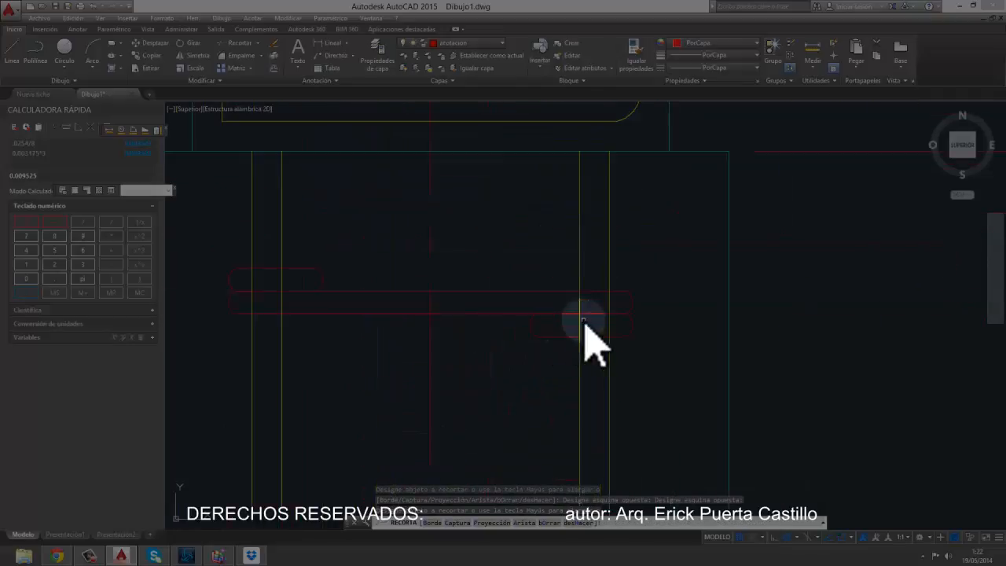
{"action": "left_click", "coordinate": [593, 308]}
{"action": "scroll", "coordinate": [395, 326], "scroll_direction": "down", "scroll_amount": 2}
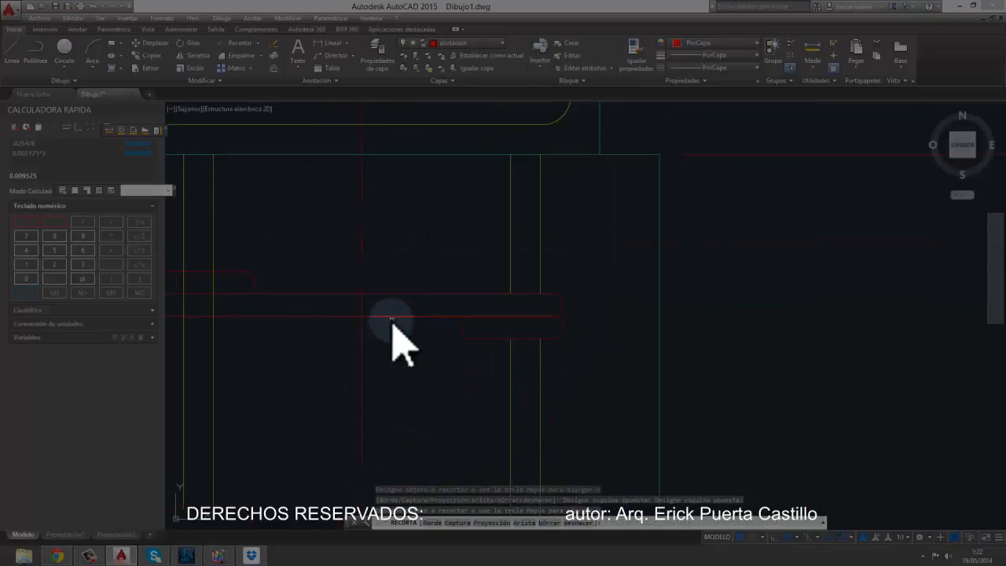
Step: Trim the column's left vertical bar inside the topmost stirrup below the beam and its hook
{"action": "scroll", "coordinate": [509, 293], "scroll_direction": "up", "scroll_amount": 3}
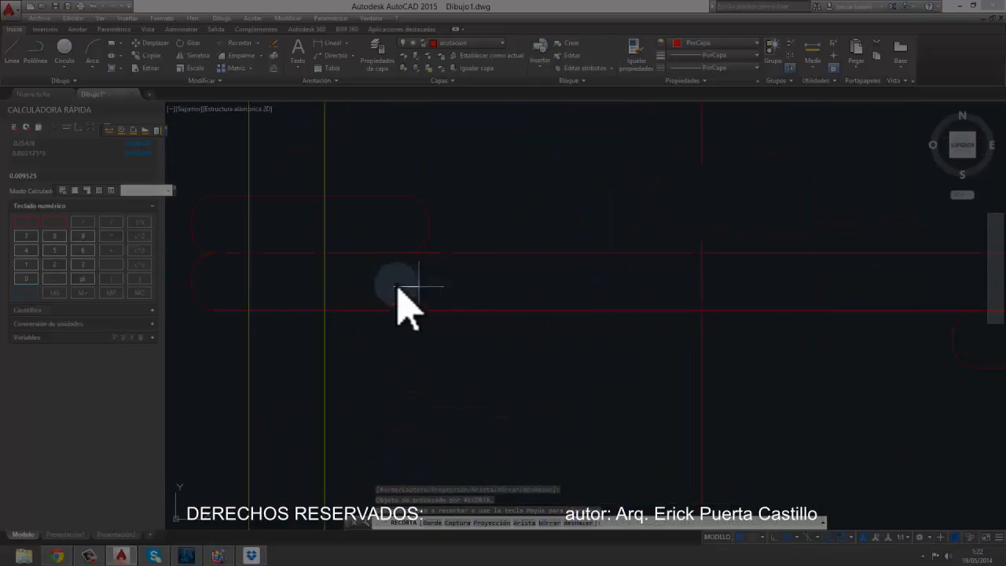
{"action": "left_click", "coordinate": [284, 243]}
{"action": "left_click", "coordinate": [281, 239]}
{"action": "scroll", "coordinate": [314, 259], "scroll_direction": "down", "scroll_amount": 5}
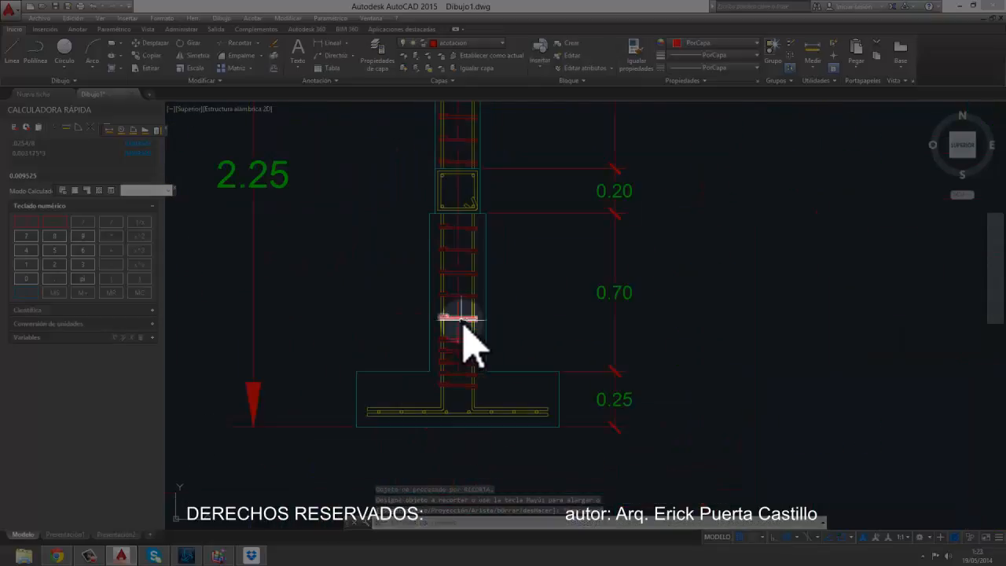
Step: Hatch the concrete of the footing, lower column and beam section with the AR-CONC pattern at a reduced scale
{"action": "left_click", "coordinate": [115, 68]}
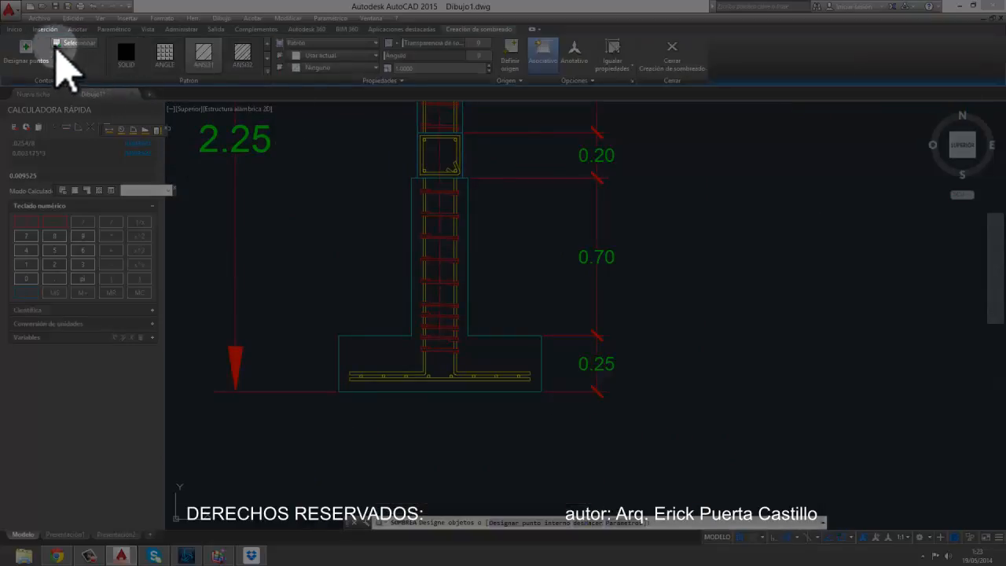
{"action": "left_click", "coordinate": [28, 51]}
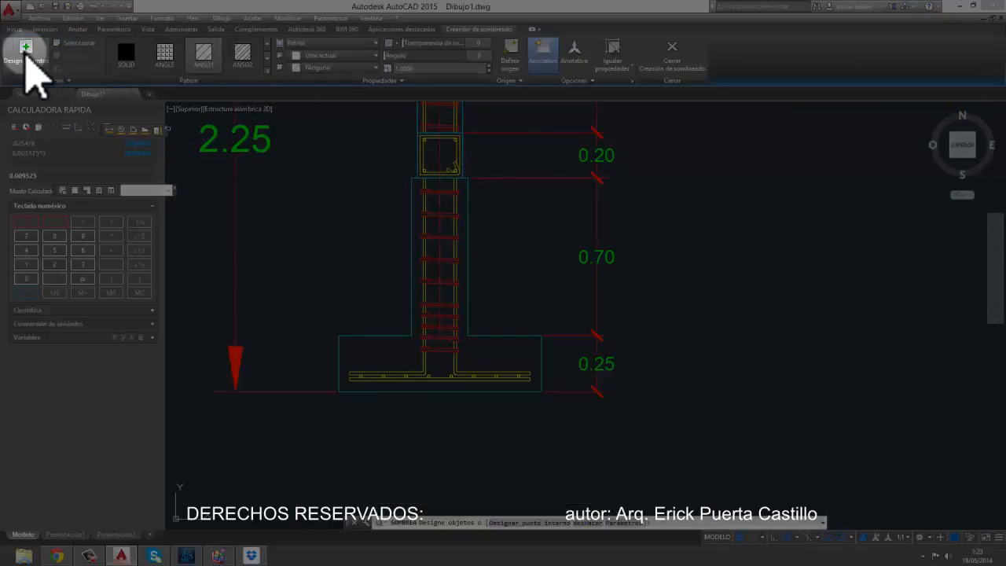
{"action": "left_click", "coordinate": [420, 256]}
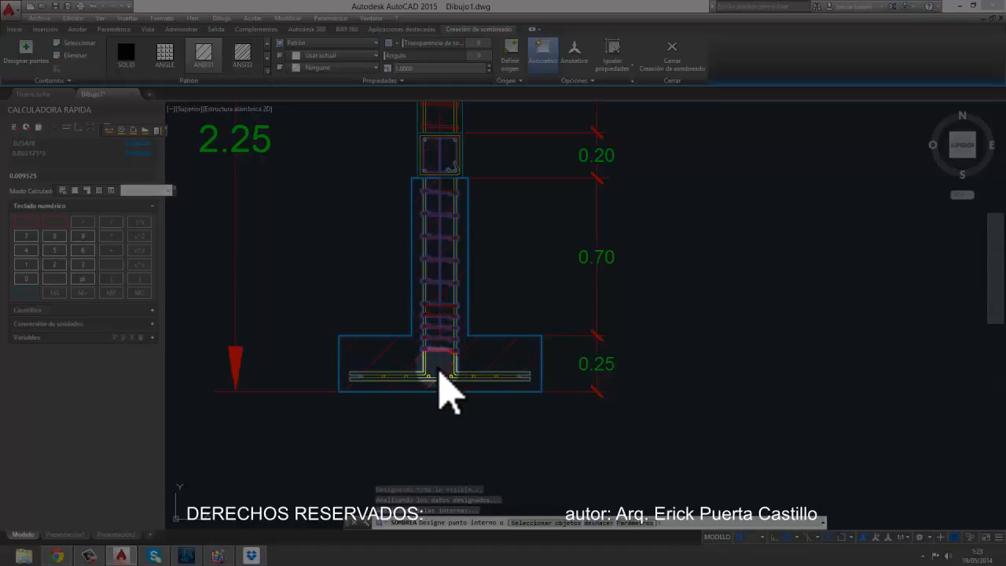
{"action": "left_click", "coordinate": [268, 70]}
{"action": "left_click", "coordinate": [240, 165]}
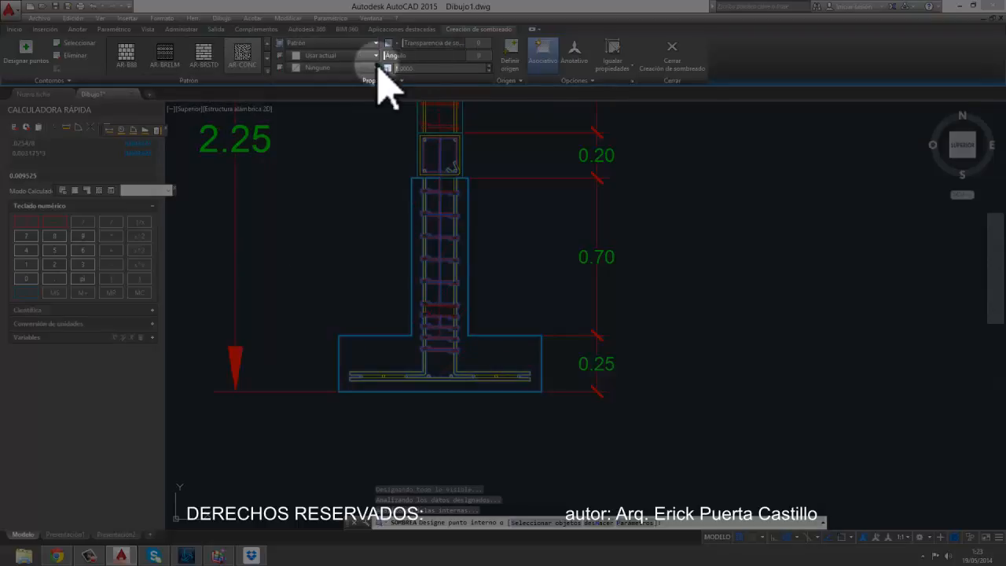
{"action": "left_click", "coordinate": [488, 70]}
{"action": "left_click", "coordinate": [489, 70]}
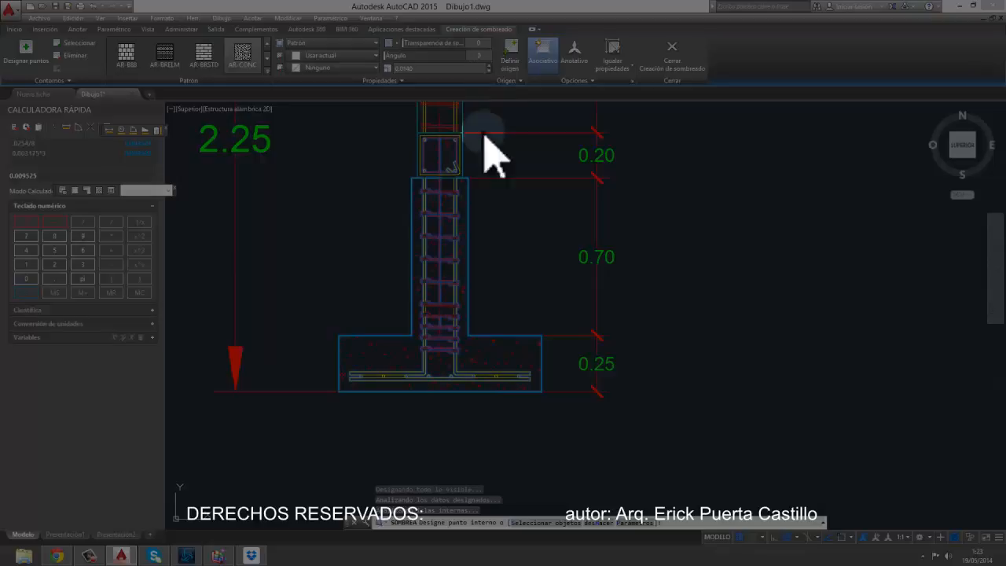
{"action": "key", "text": "Return"}
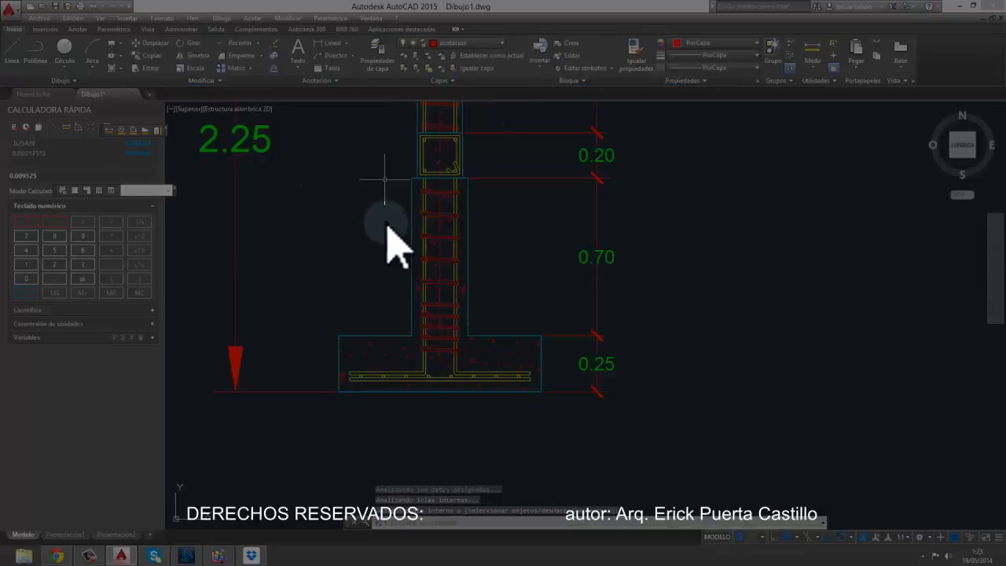
Step: Add a horizontal linear dimension across the upper column's width, placed above its top end
{"action": "scroll", "coordinate": [417, 247], "scroll_direction": "up", "scroll_amount": 3}
{"action": "scroll", "coordinate": [455, 263], "scroll_direction": "down", "scroll_amount": 2}
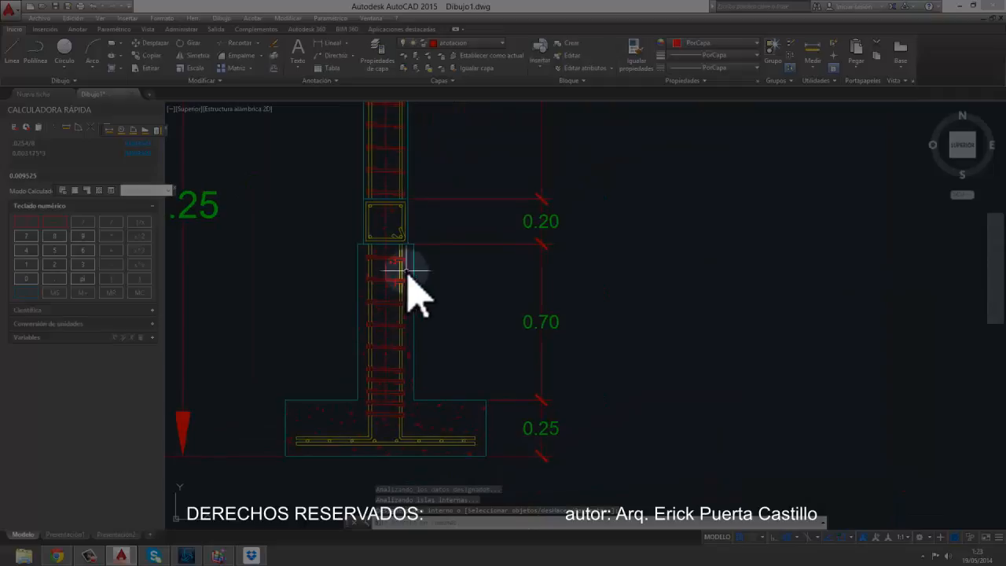
{"action": "scroll", "coordinate": [385, 334], "scroll_direction": "down", "scroll_amount": 5}
{"action": "scroll", "coordinate": [335, 154], "scroll_direction": "up", "scroll_amount": 2}
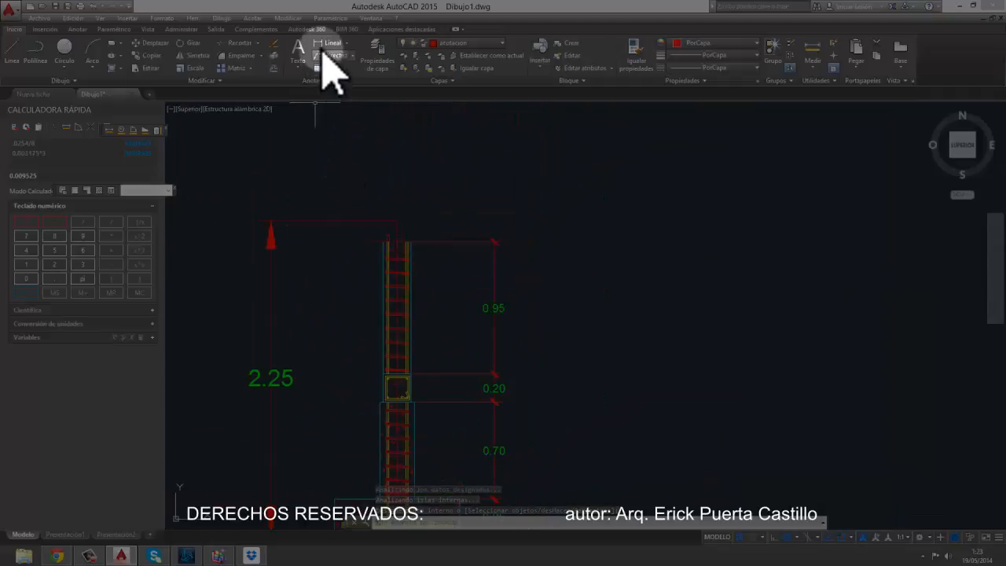
{"action": "left_click", "coordinate": [322, 43]}
{"action": "scroll", "coordinate": [377, 221], "scroll_direction": "up", "scroll_amount": 4}
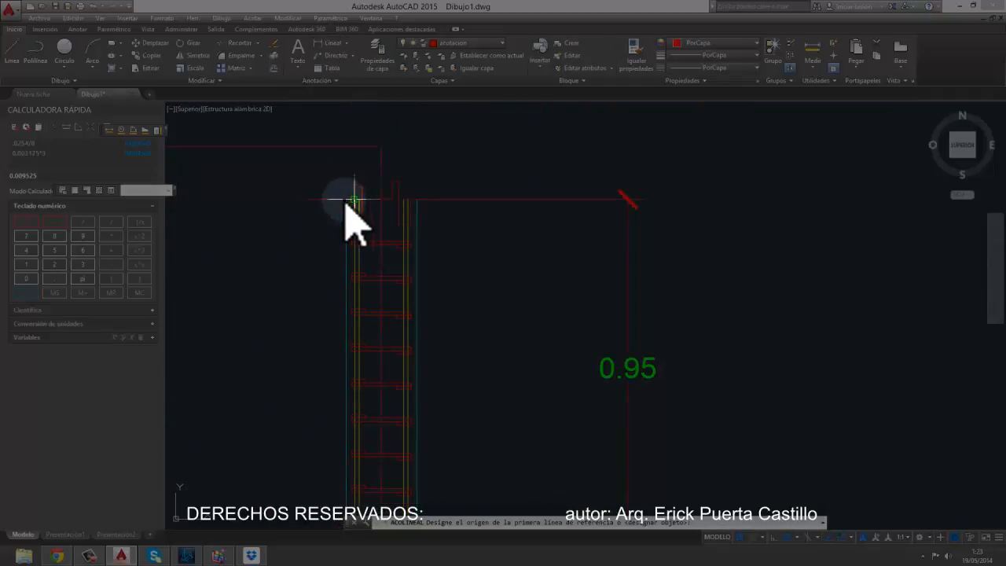
{"action": "left_click", "coordinate": [354, 200]}
{"action": "left_click", "coordinate": [416, 200]}
{"action": "scroll", "coordinate": [404, 228], "scroll_direction": "down", "scroll_amount": 3}
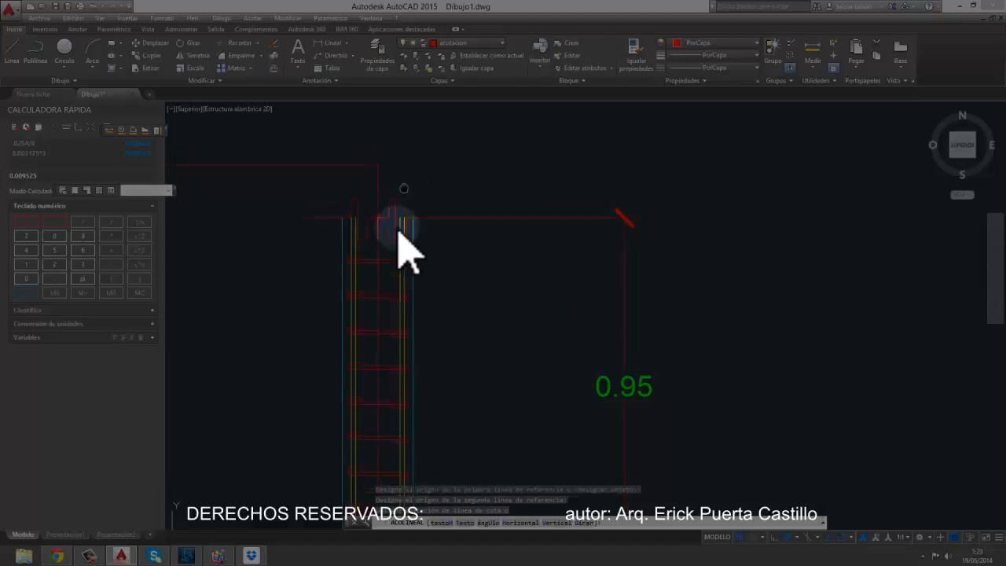
{"action": "left_click", "coordinate": [416, 183]}
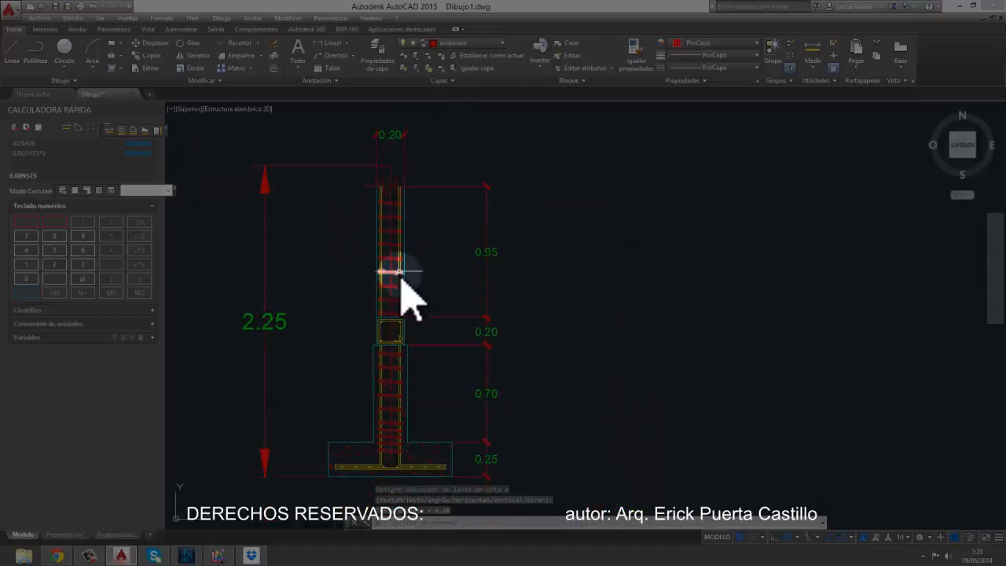
Step: Add a horizontal linear dimension for the offset between the left edges of the lower column and the beam
{"action": "middle_click_drag", "start_coordinate": [377, 445], "coordinate": [348, 359]}
{"action": "scroll", "coordinate": [357, 408], "scroll_direction": "up", "scroll_amount": 4}
{"action": "scroll", "coordinate": [389, 236], "scroll_direction": "up", "scroll_amount": 2}
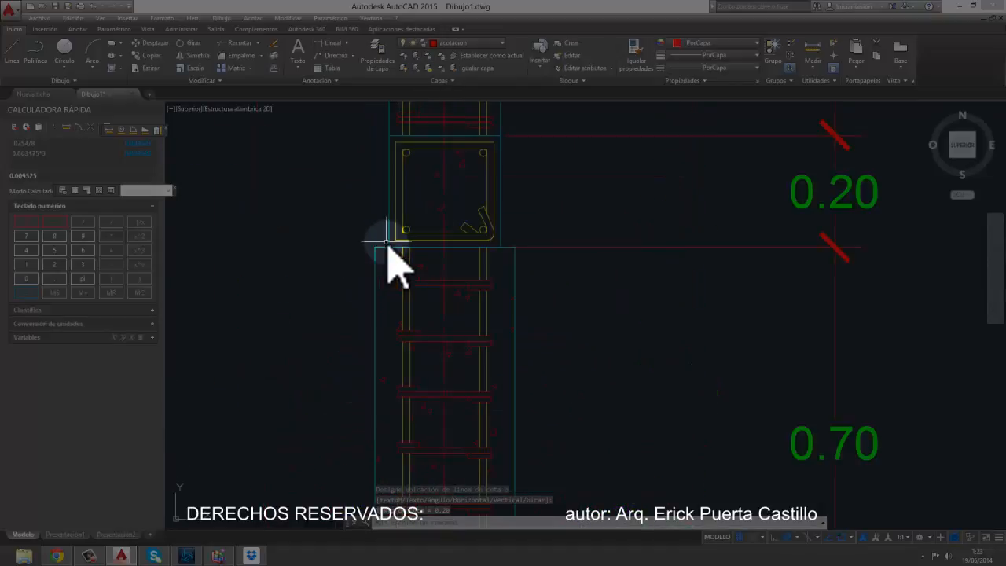
{"action": "key", "text": "Return"}
{"action": "left_click", "coordinate": [377, 240]}
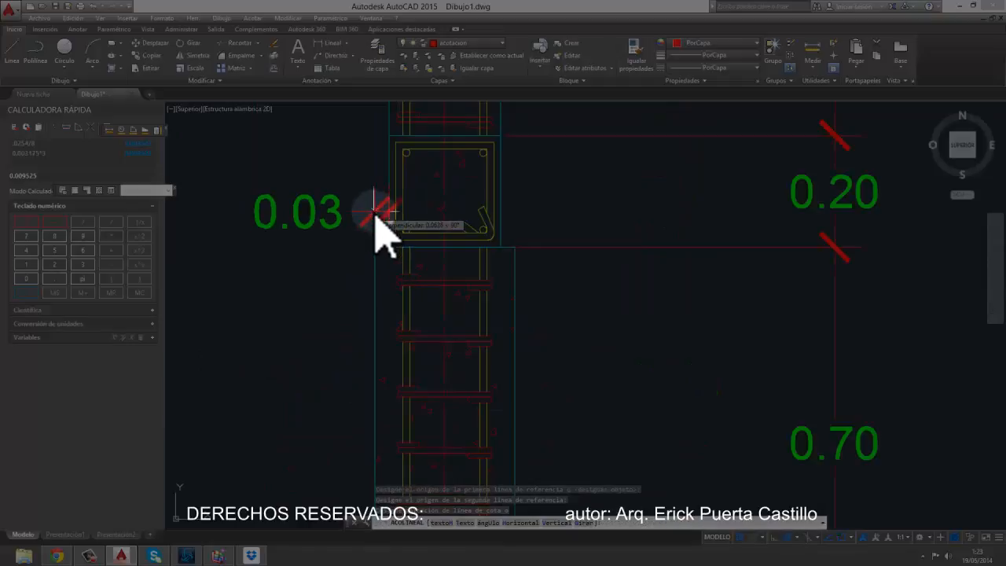
{"action": "scroll", "coordinate": [377, 265], "scroll_direction": "down", "scroll_amount": 3}
{"action": "left_click", "coordinate": [376, 284]}
Step: Start another linear dimension on the lower part of the section near the footing
{"action": "key", "text": "Return"}
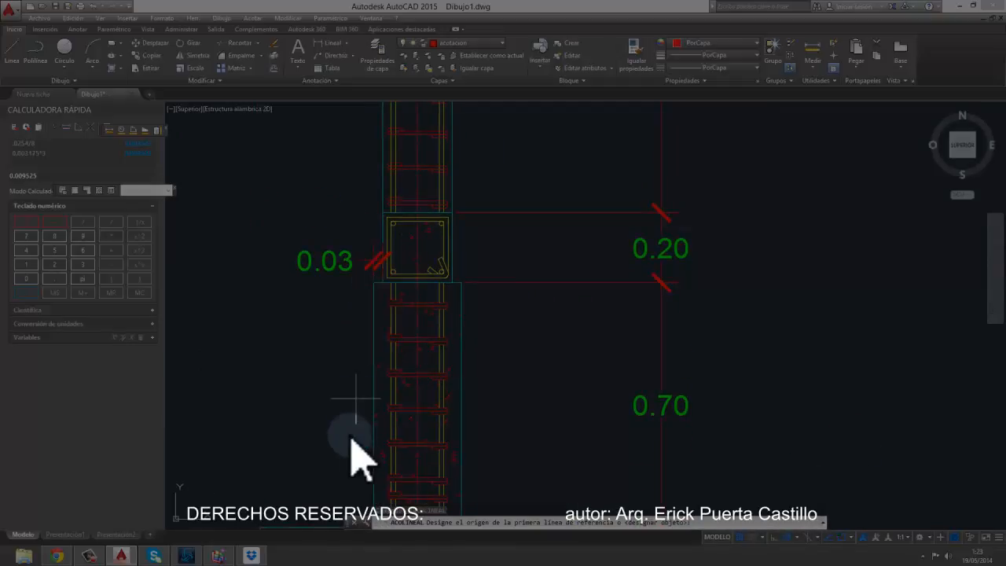
{"action": "middle_click_drag", "start_coordinate": [353, 460], "coordinate": [399, 300]}
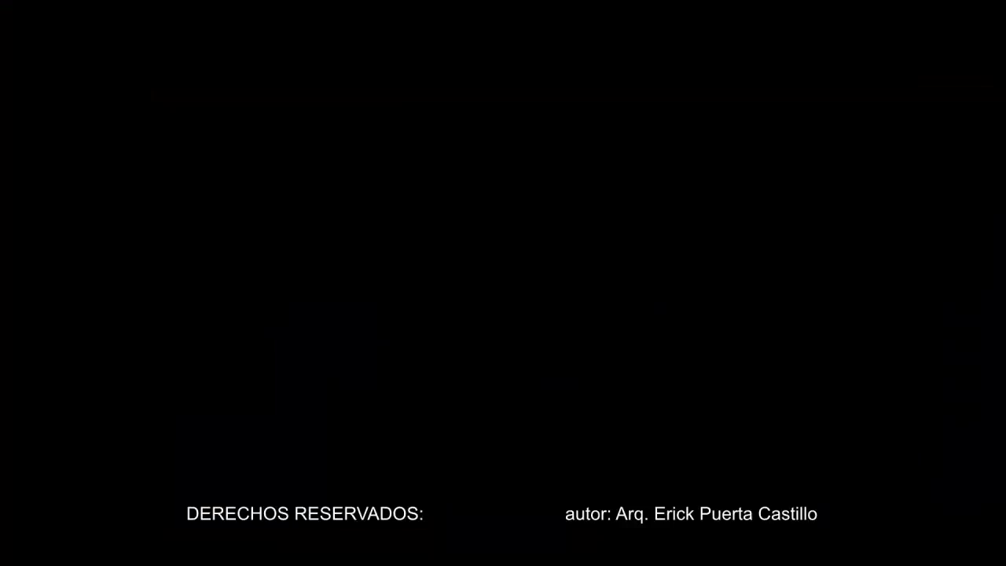